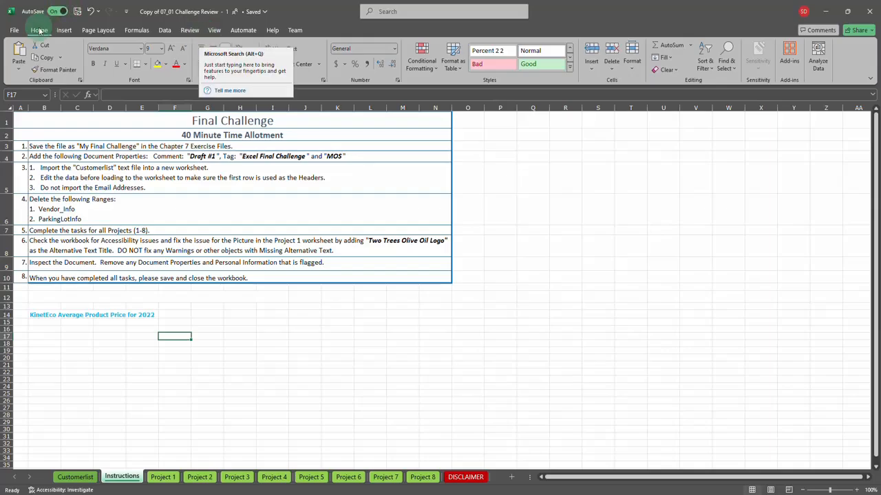
Browse the full gallery of online workbook templates.
click(13, 30)
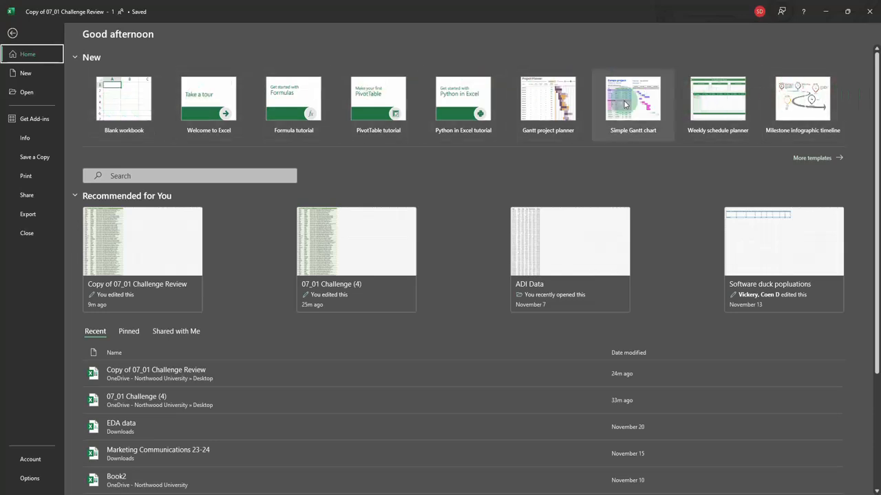
click(801, 162)
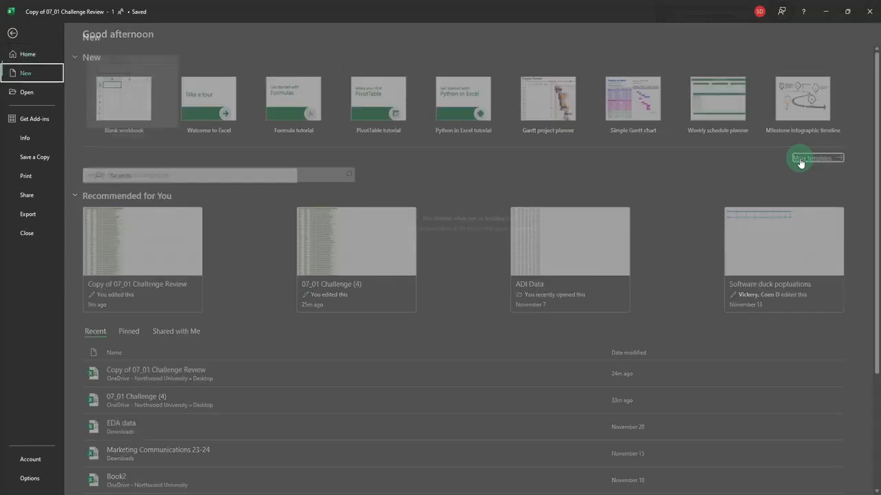
scroll(390, 253, down, 2)
scroll(450, 356, down, 1)
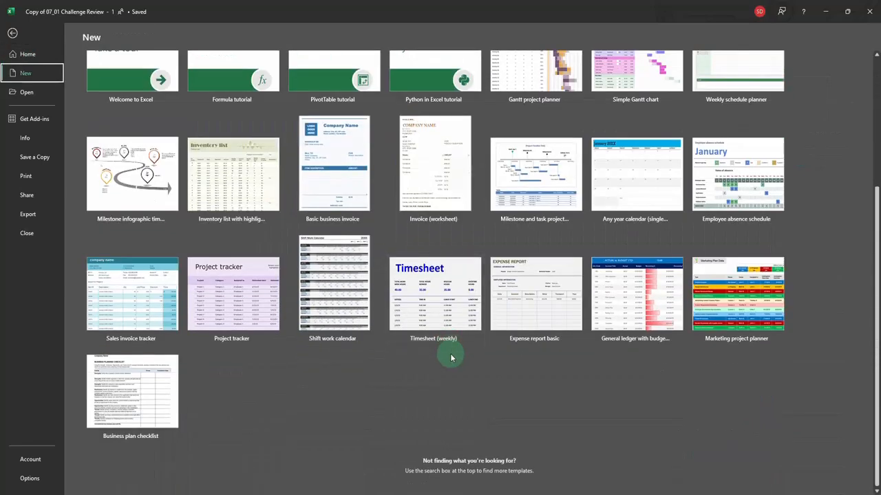
scroll(434, 310, up, 4)
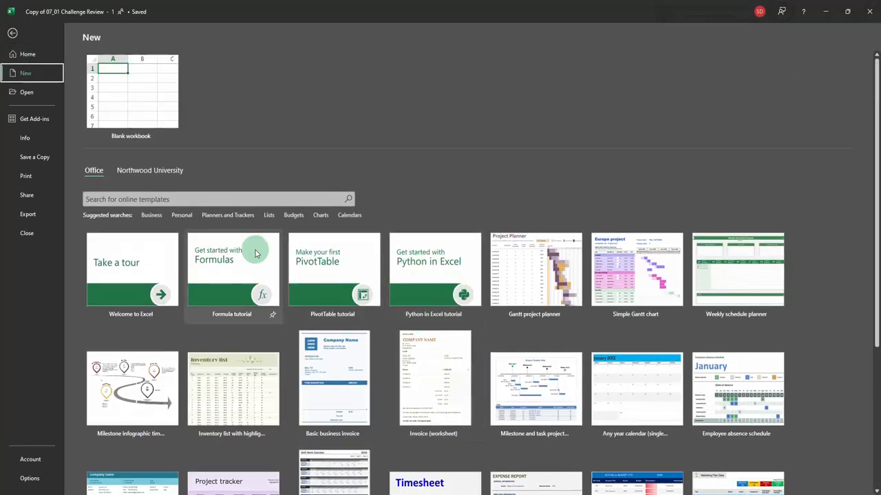
Look through the Business template category, dismiss the Teams meeting notification, and return to the worksheet.
click(152, 216)
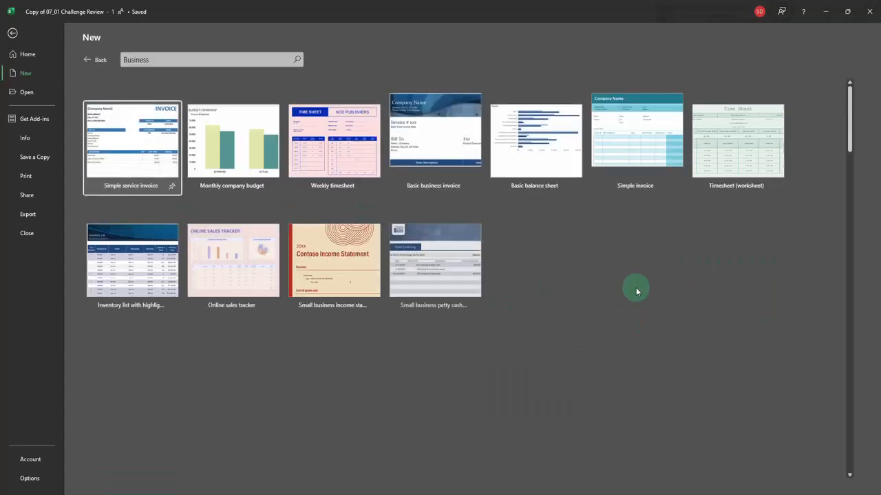
scroll(605, 275, down, 5)
scroll(631, 317, down, 3)
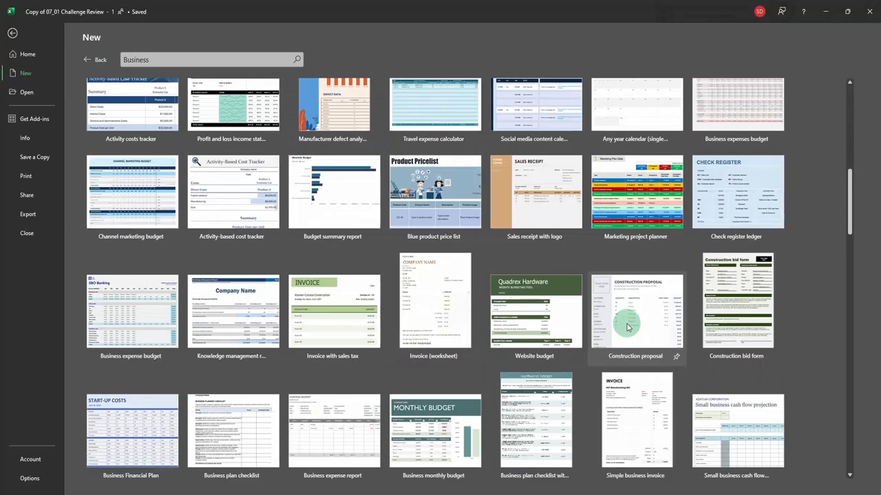
scroll(630, 315, up, 8)
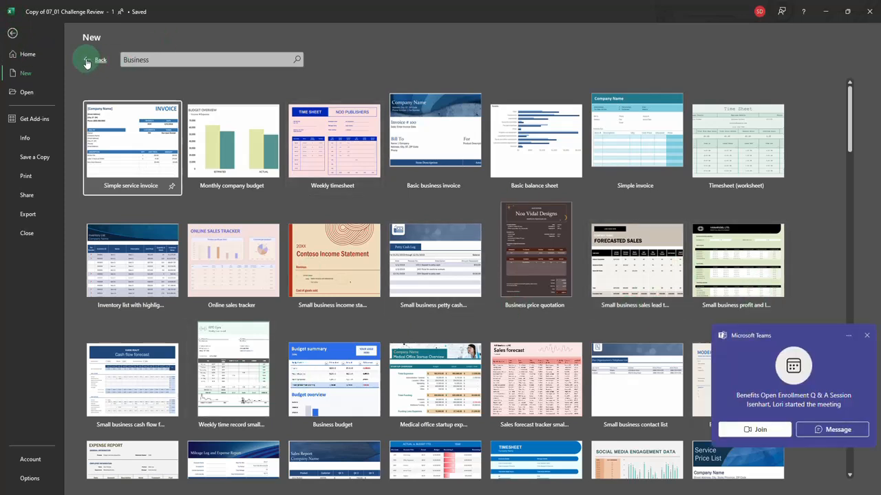
click(873, 336)
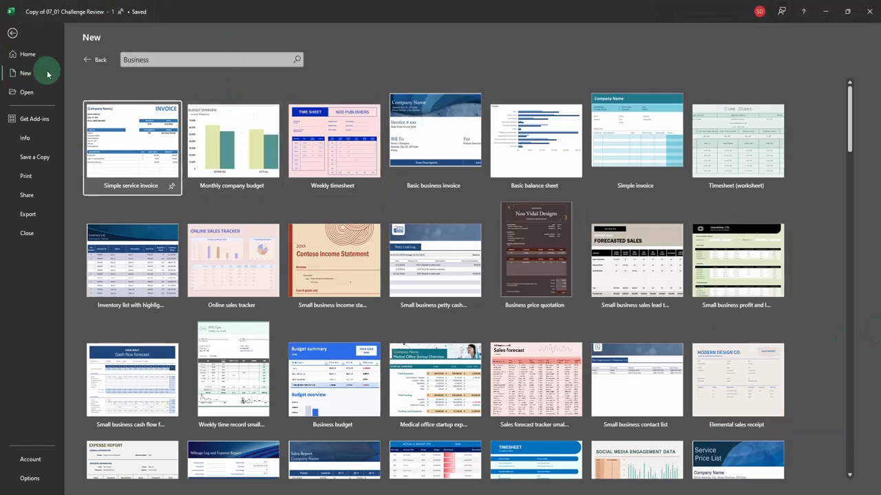
click(89, 62)
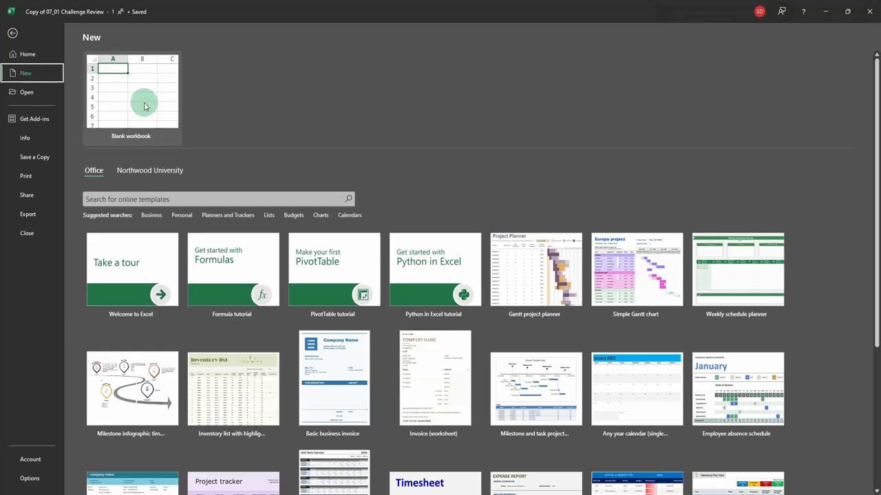
click(13, 33)
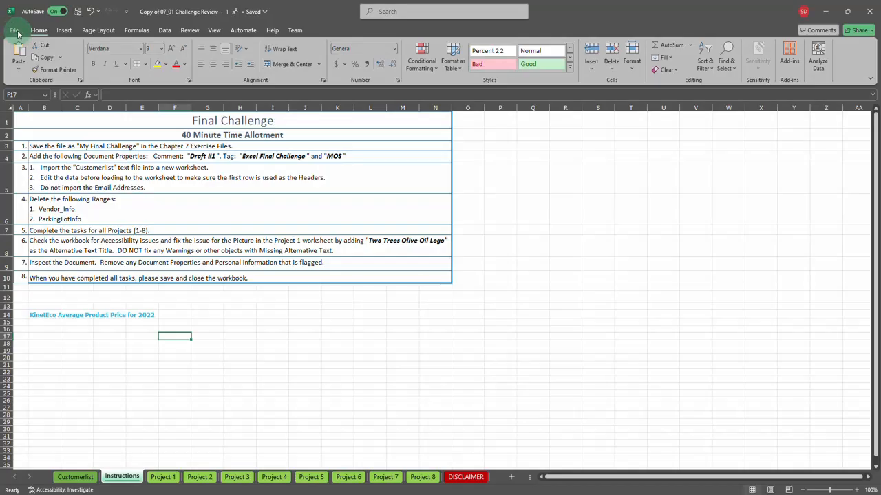
Show all of the workbook's document properties and set the Company property to Northwood University.
click(15, 31)
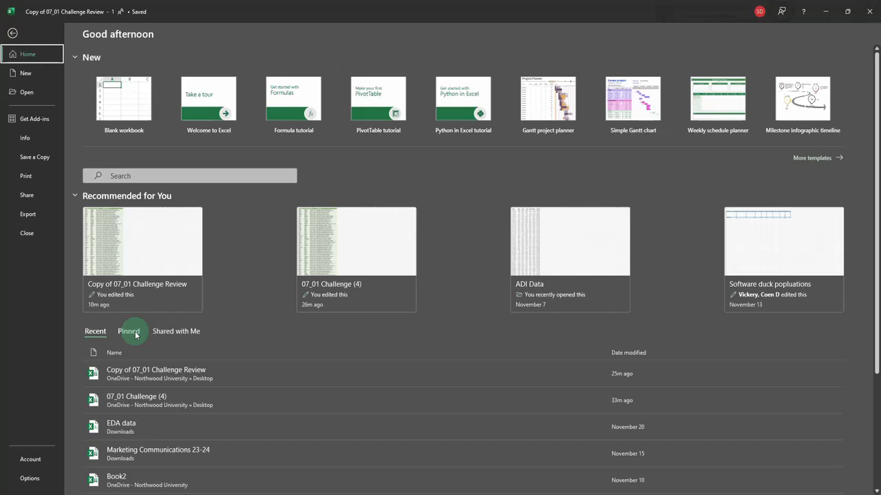
click(31, 140)
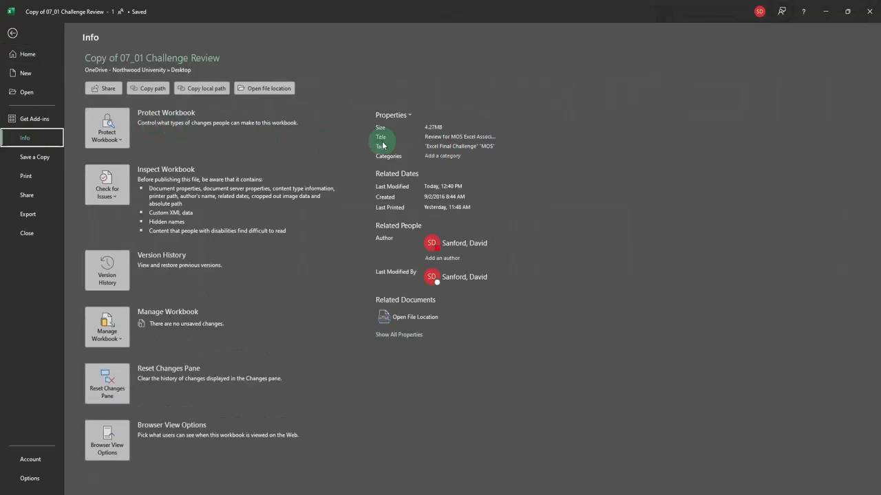
click(404, 340)
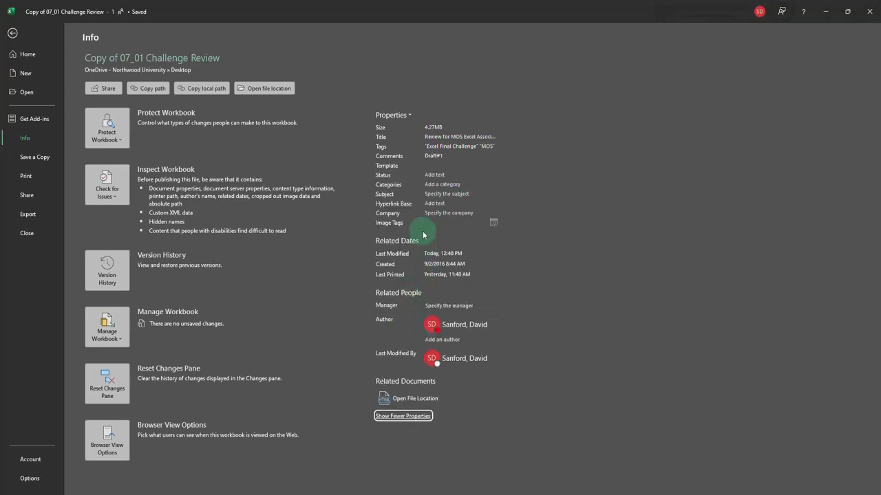
click(446, 214)
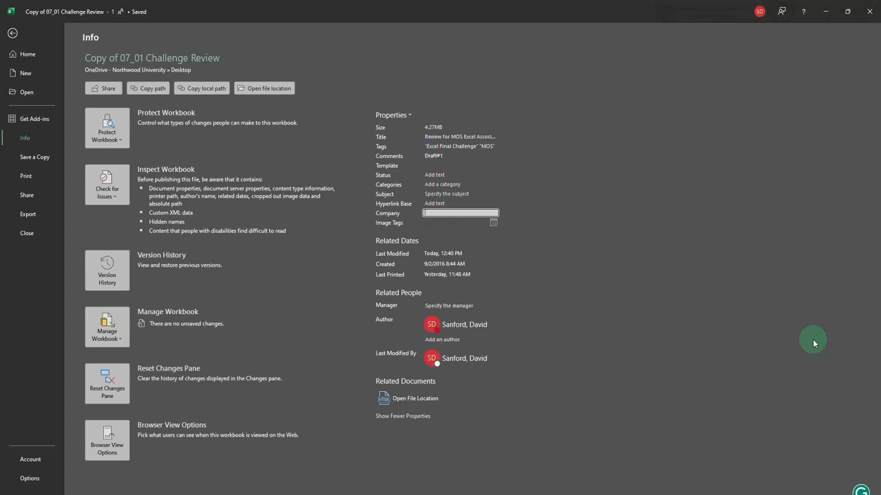
text(Northwood University)
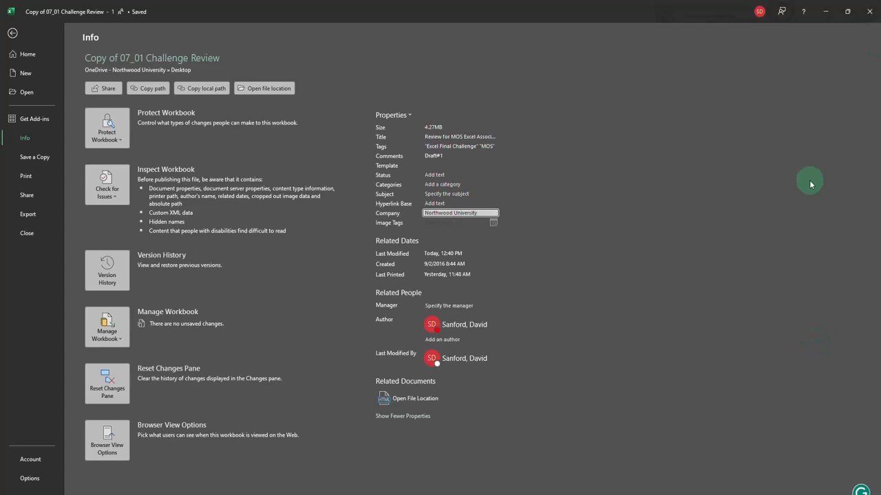
Add a second author to the workbook's related people by looking up a surname in the directory.
click(454, 329)
click(451, 340)
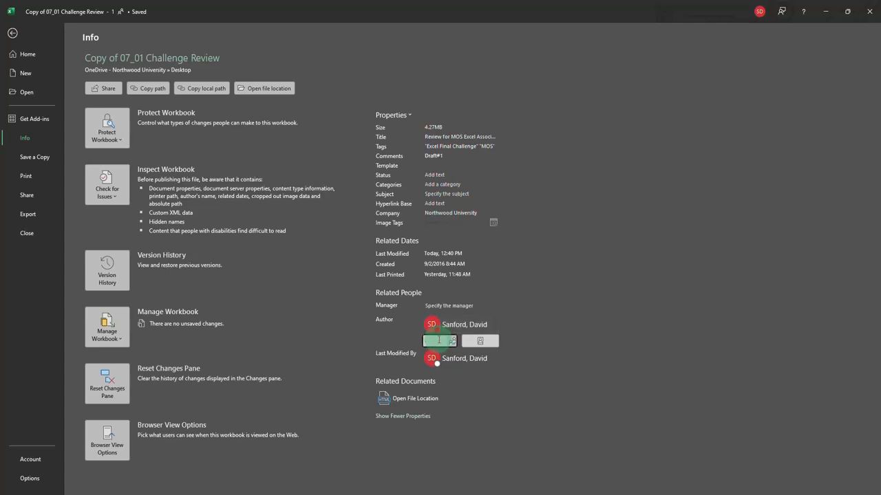
text(Sanford)
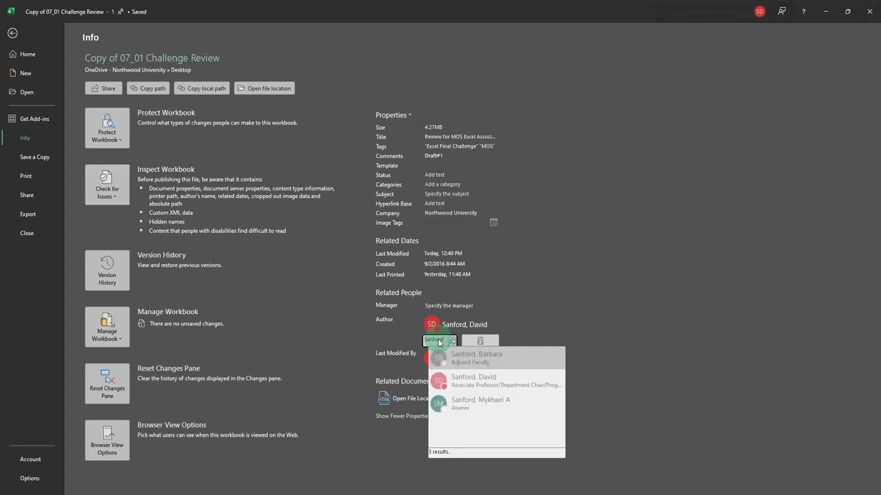
key(Return)
click(566, 227)
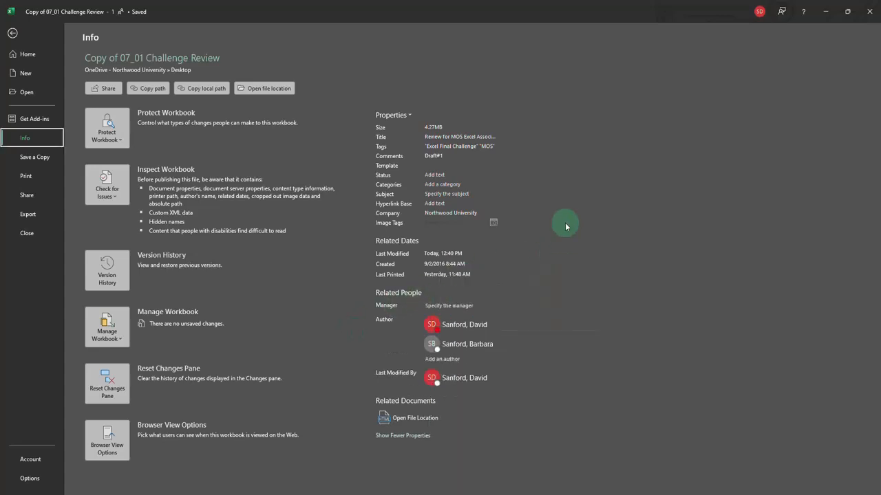
Remove the newly added second author from the workbook's properties.
mouse_move(472, 356)
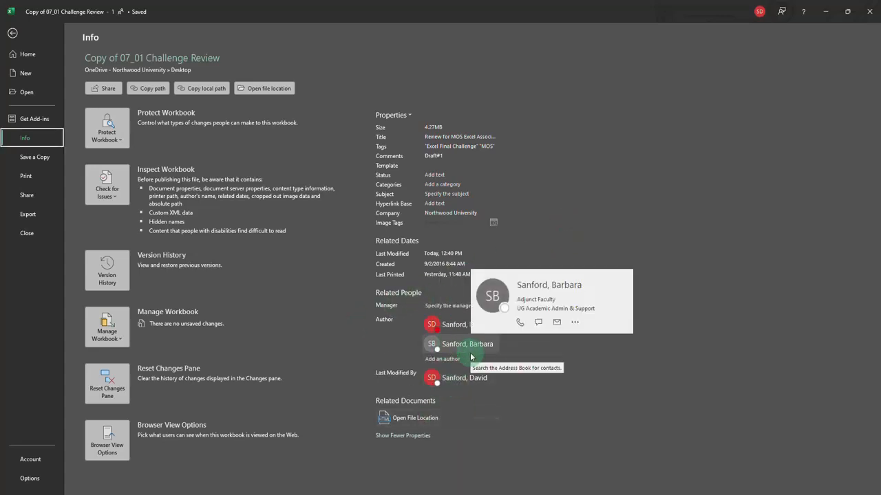
click(451, 347)
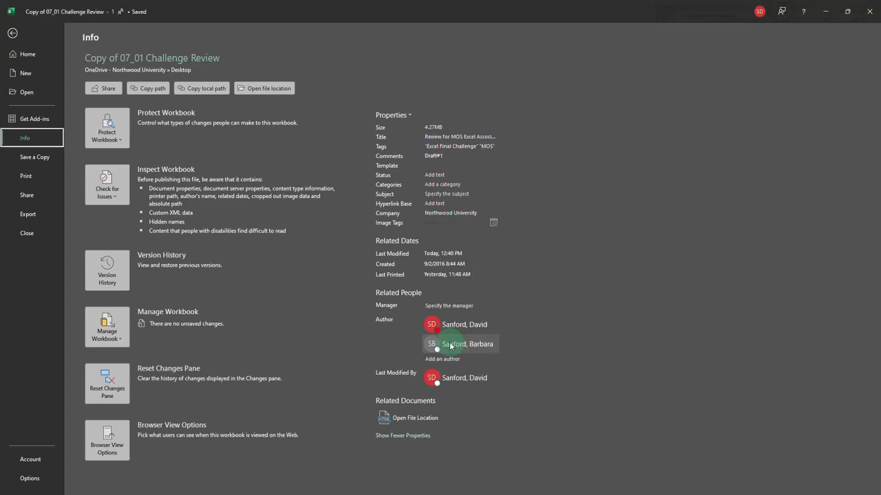
right_click(448, 348)
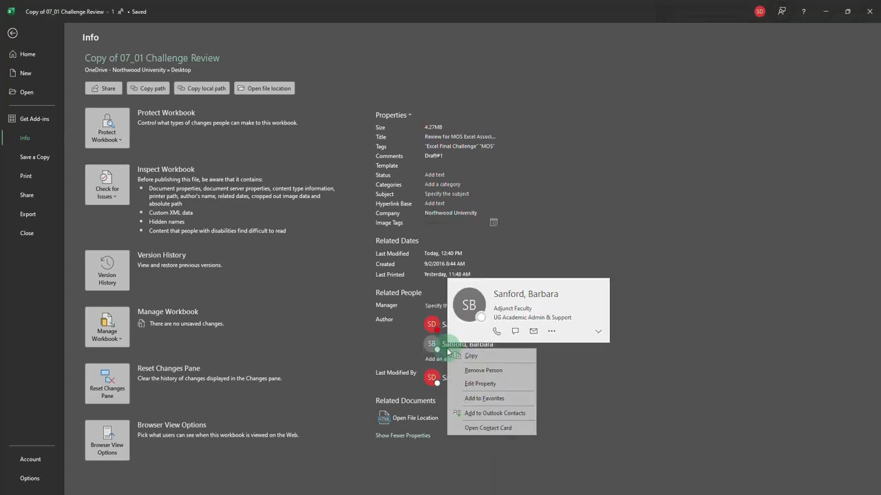
click(489, 371)
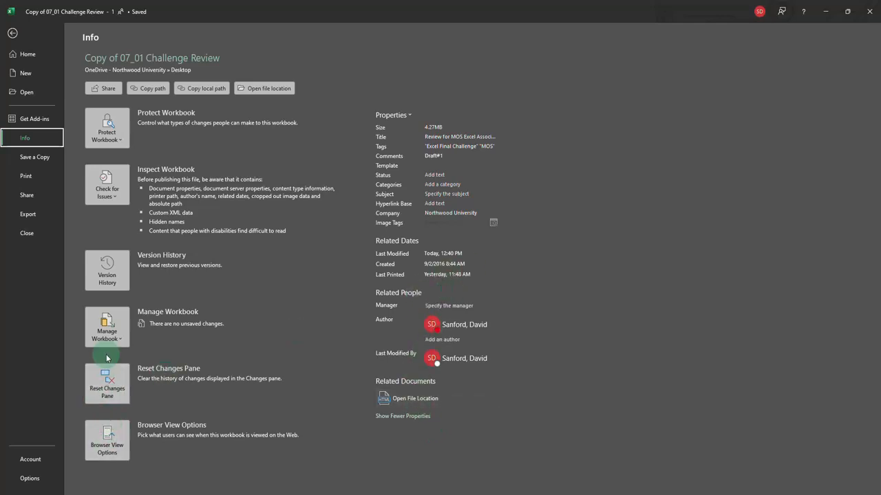
Open the 12:40 PM version from the workbook's version history, enable its content, and dismiss the slow workbook notice.
click(100, 277)
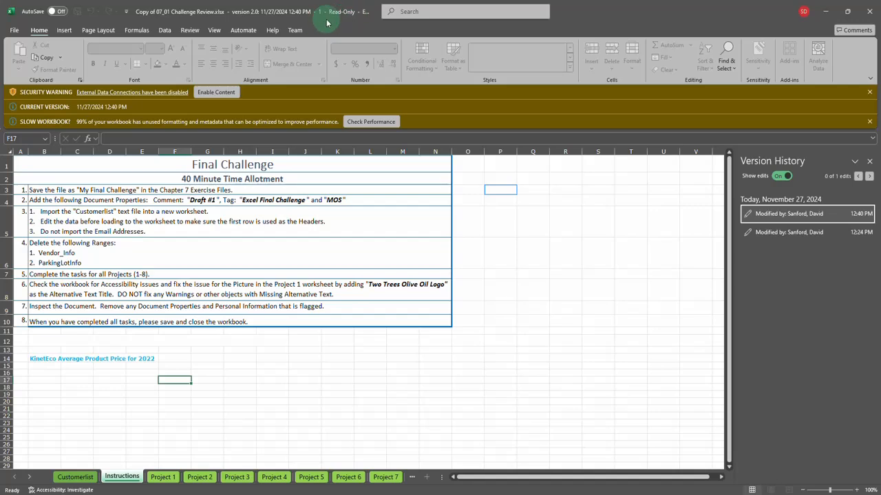
click(227, 92)
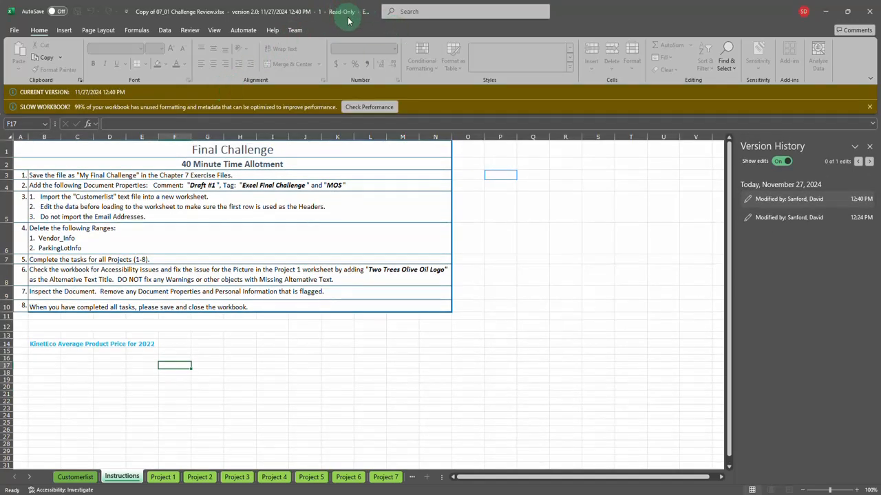
click(869, 109)
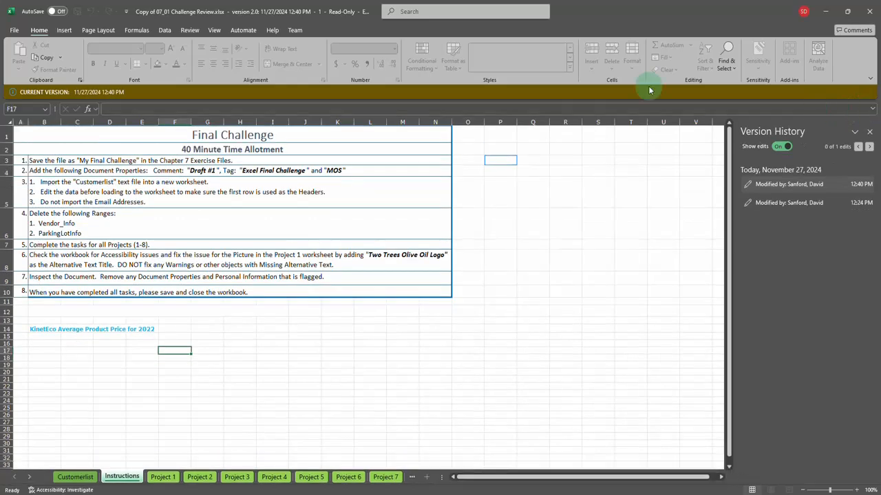
Save the read-only version to the OneDrive Desktop folder as "Copy of Copy of 07_01 Challenge Review Northwood" in Excel Workbook format.
click(12, 32)
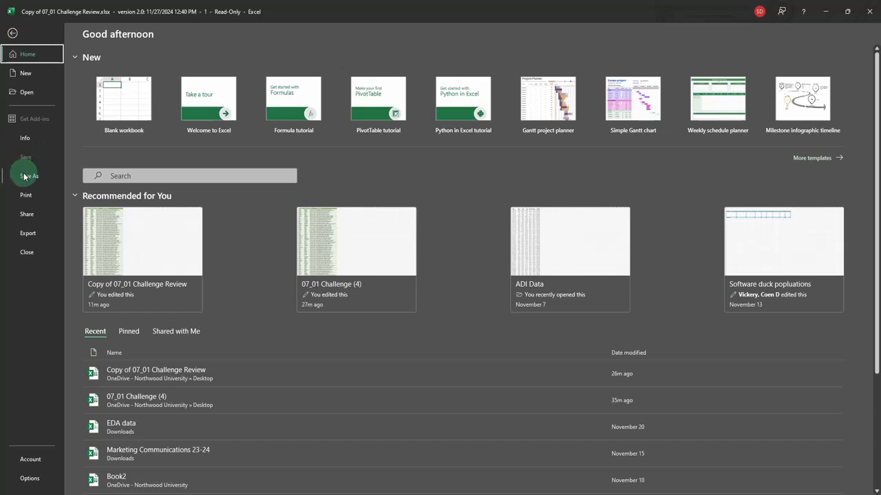
click(24, 178)
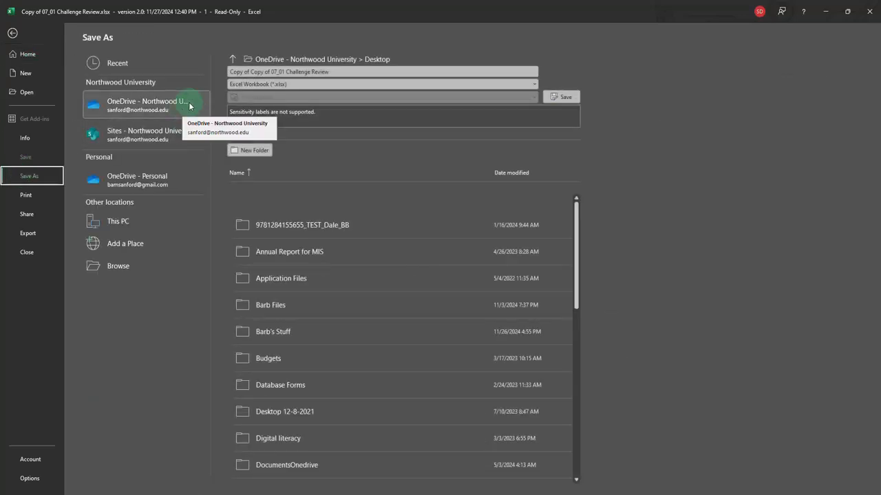
click(351, 72)
click(353, 70)
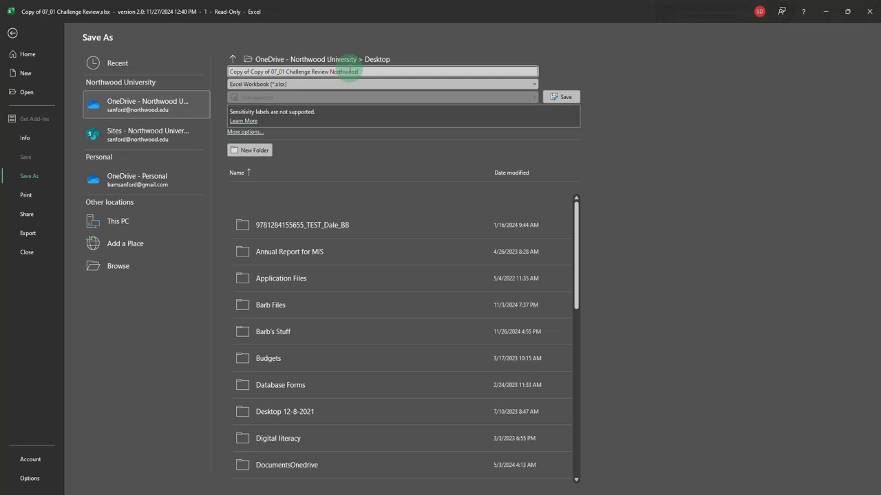
click(564, 99)
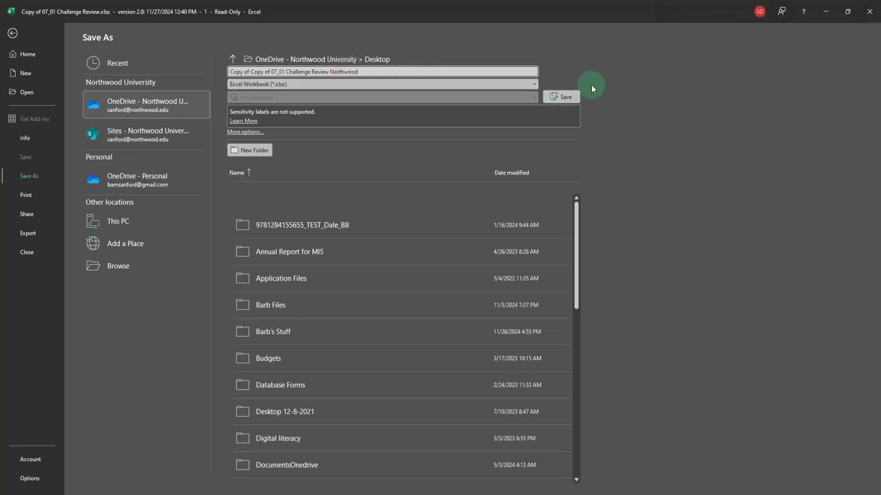
click(564, 97)
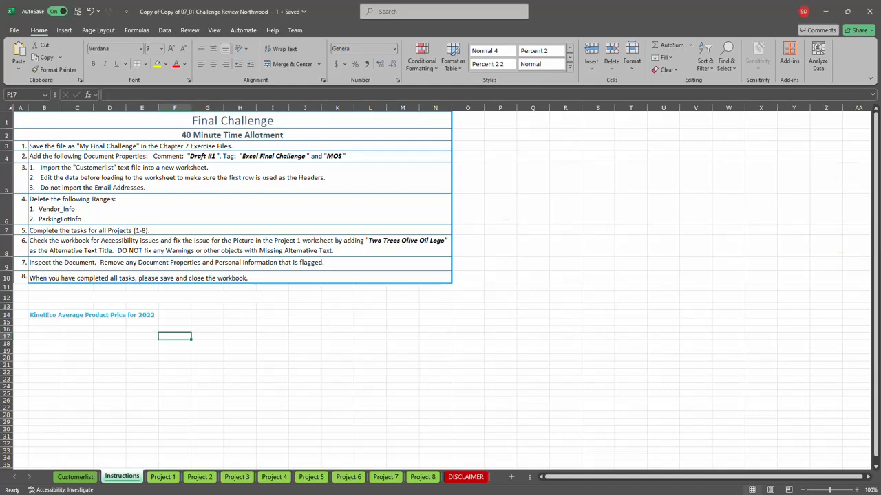
Open sharing for the saved copy and review the edit, view and no-download permissions and the suggested recipients.
click(14, 30)
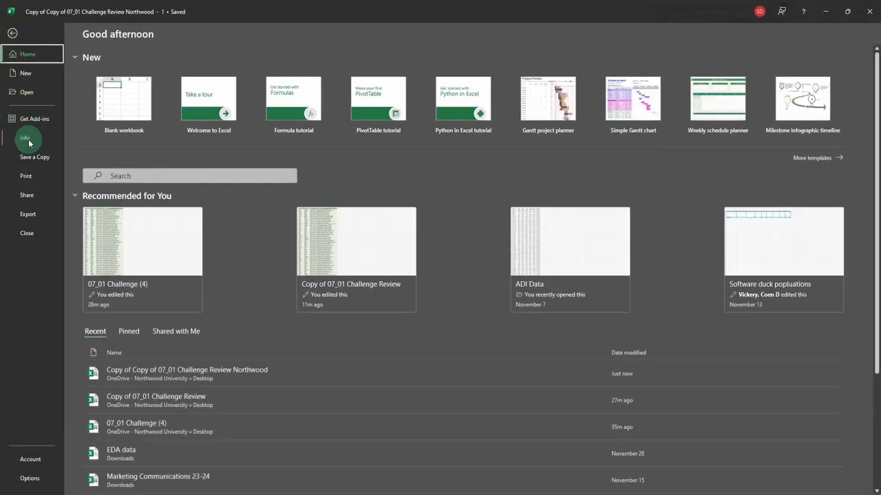
click(28, 196)
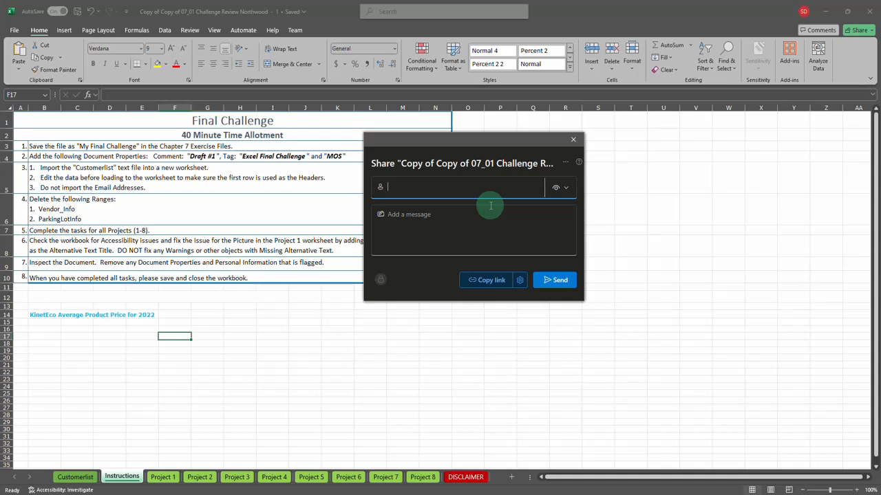
click(564, 190)
click(522, 240)
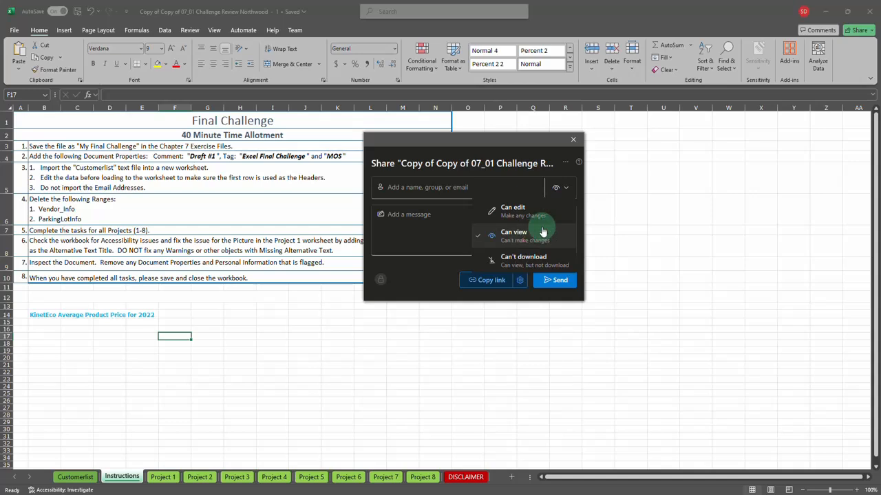
click(523, 216)
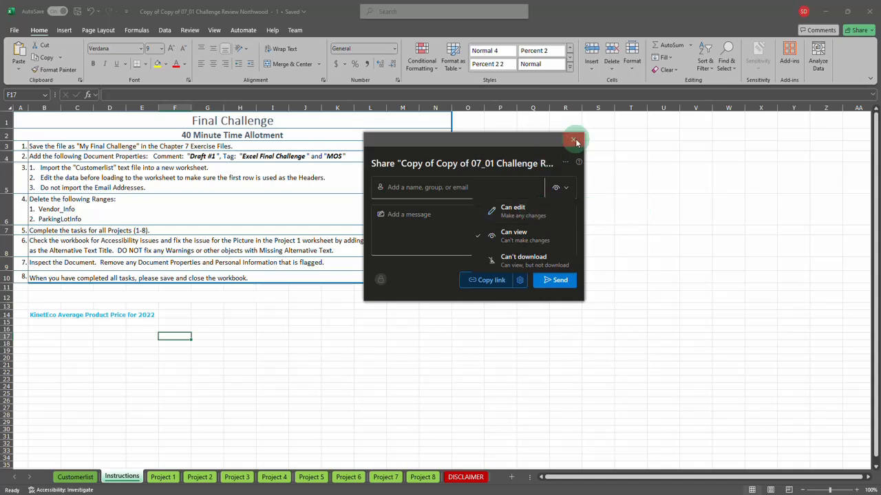
click(394, 186)
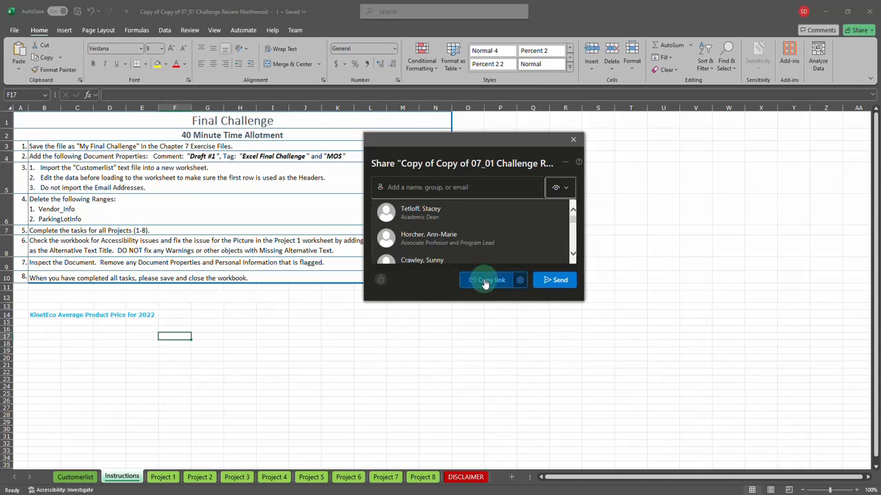
Review the sharing link's audience, expiration and password settings, try the Can edit permission, and close sharing without applying.
click(518, 281)
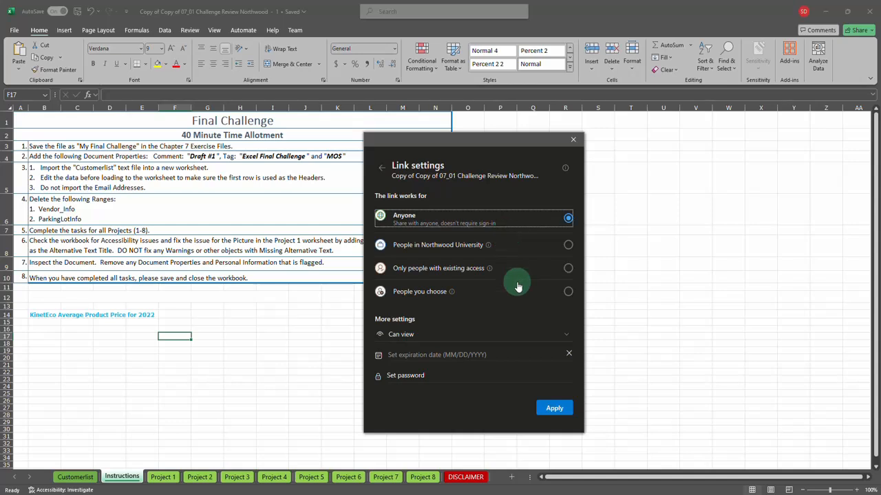
click(416, 336)
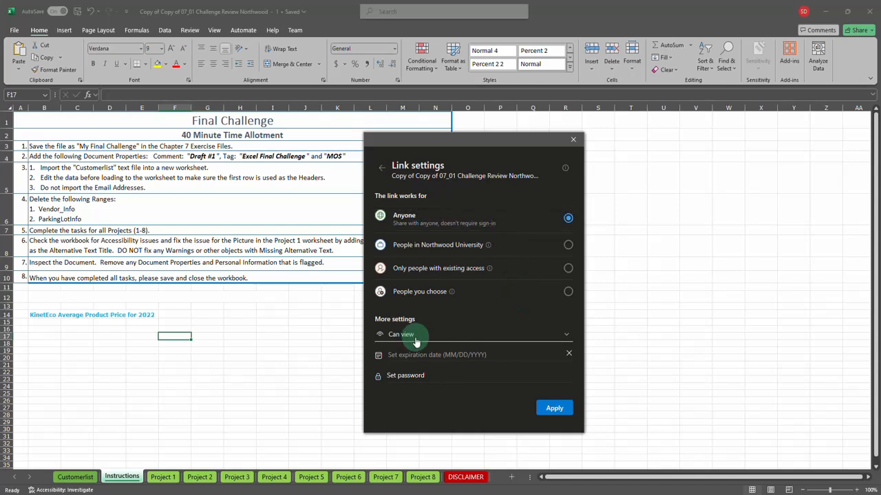
click(433, 354)
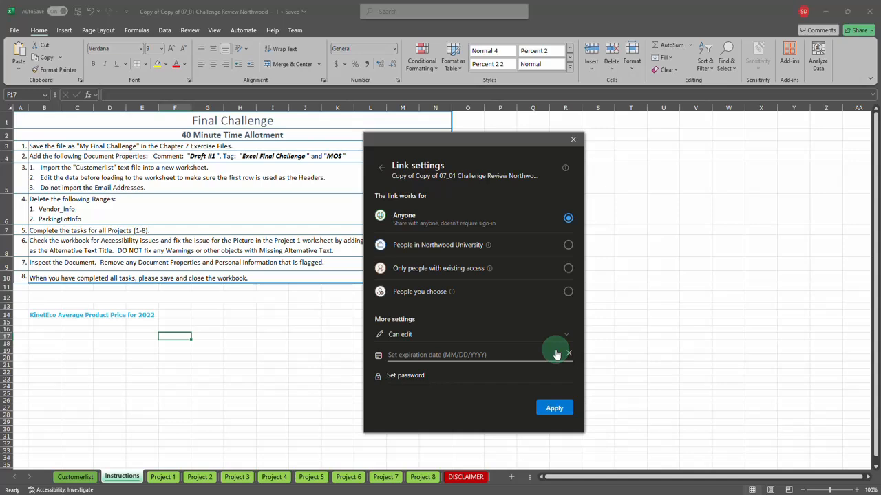
click(573, 141)
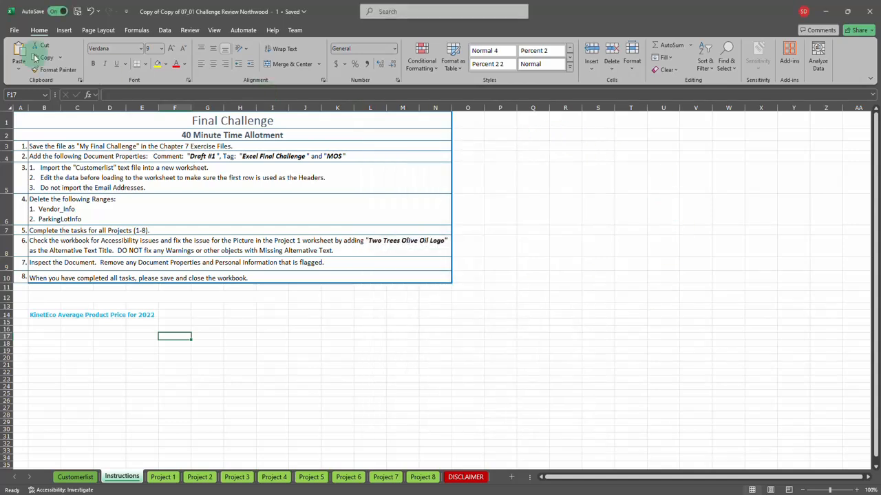
Review the saved copy's file information, the available templates and the recent files, and return to the worksheet.
click(15, 30)
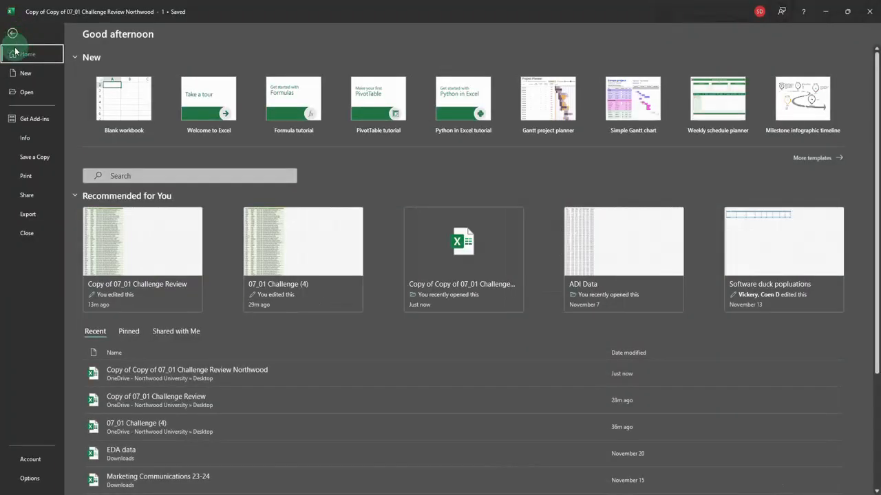
click(31, 142)
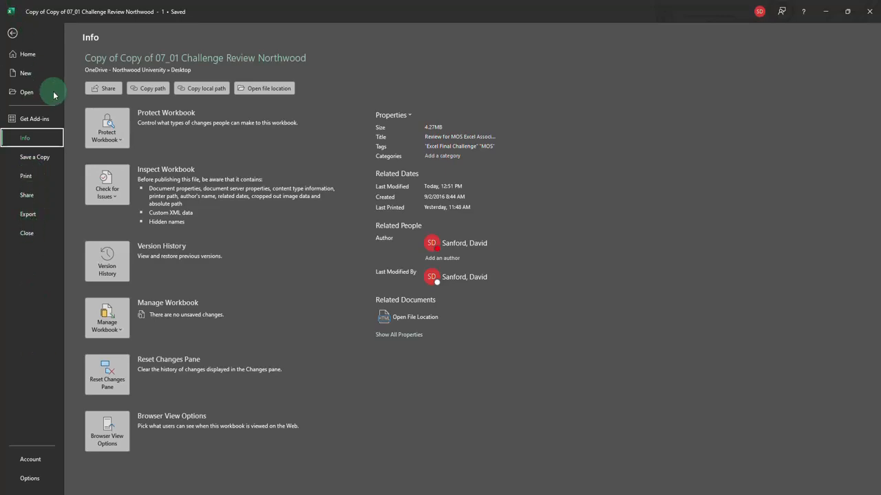
click(13, 34)
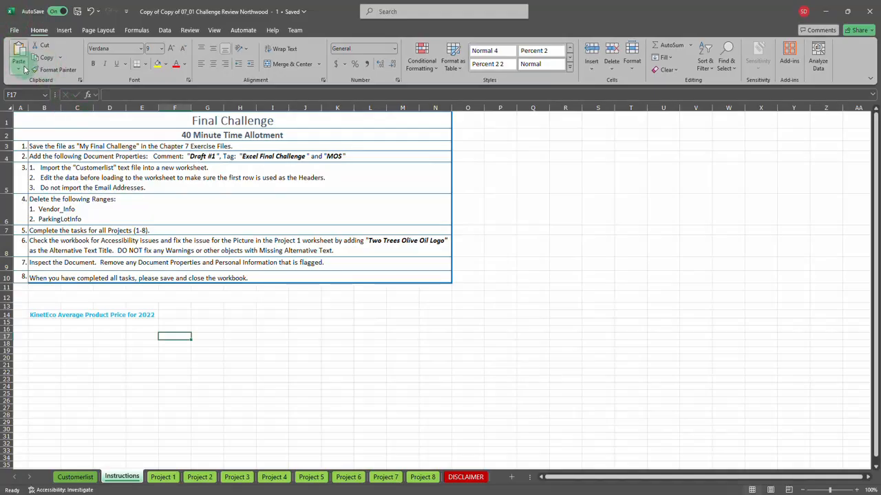
click(17, 31)
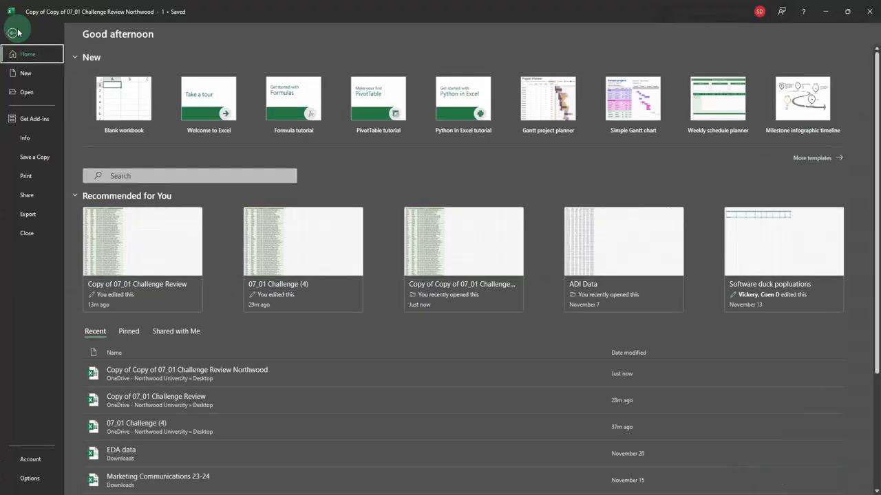
click(115, 103)
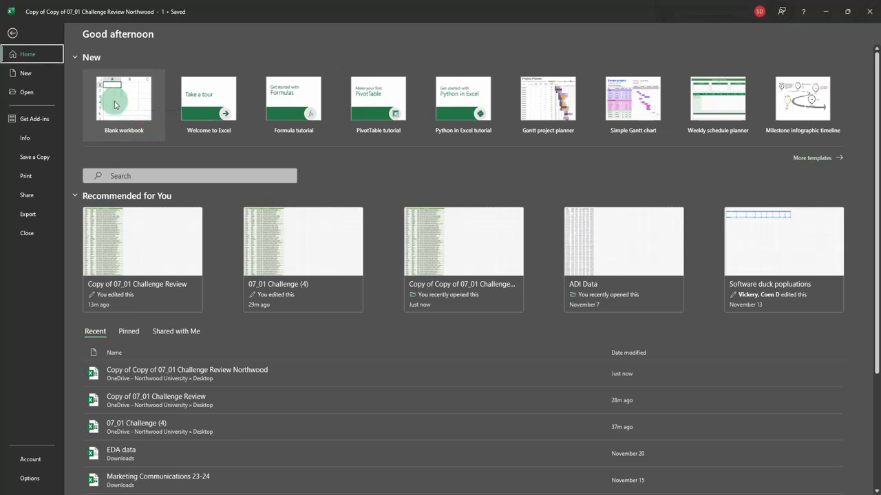
click(366, 26)
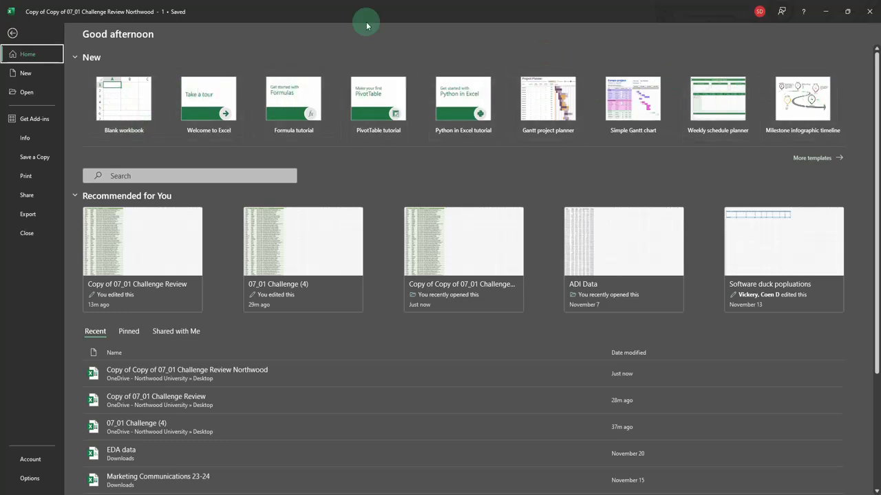
click(13, 34)
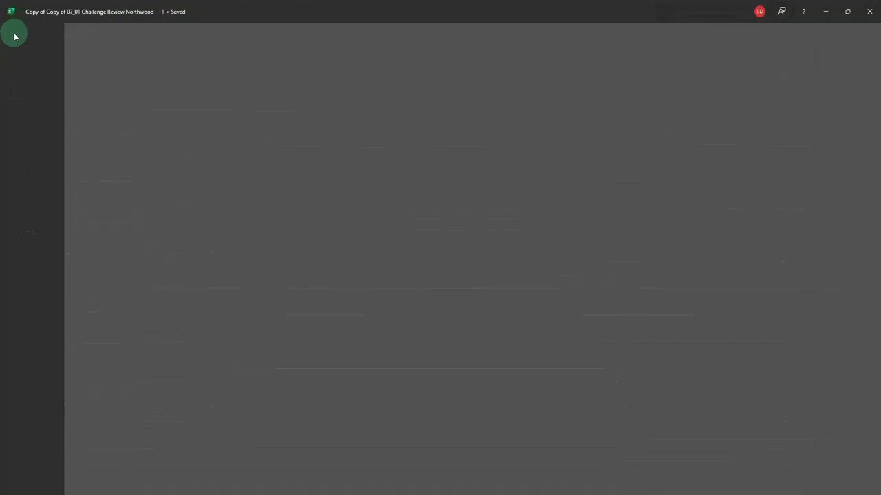
Look through the Customerlist, Instructions, Project 1, Project 2 and Project 3 worksheets.
click(75, 476)
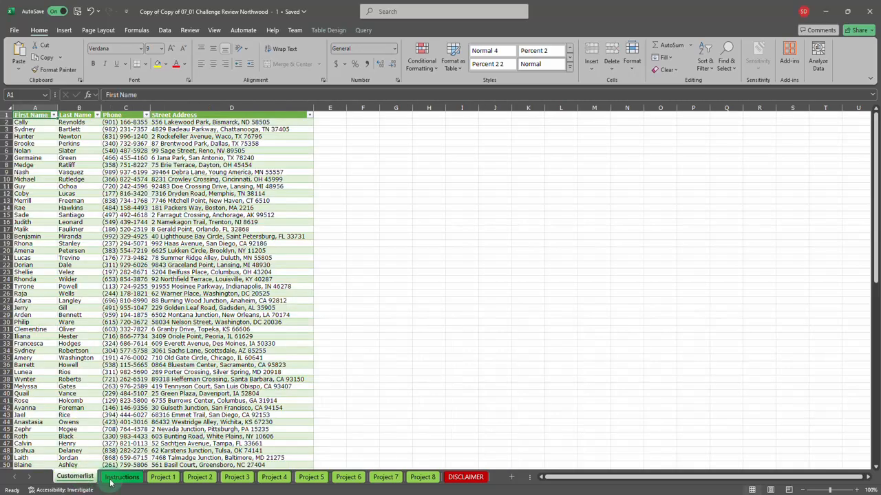
click(121, 478)
click(163, 478)
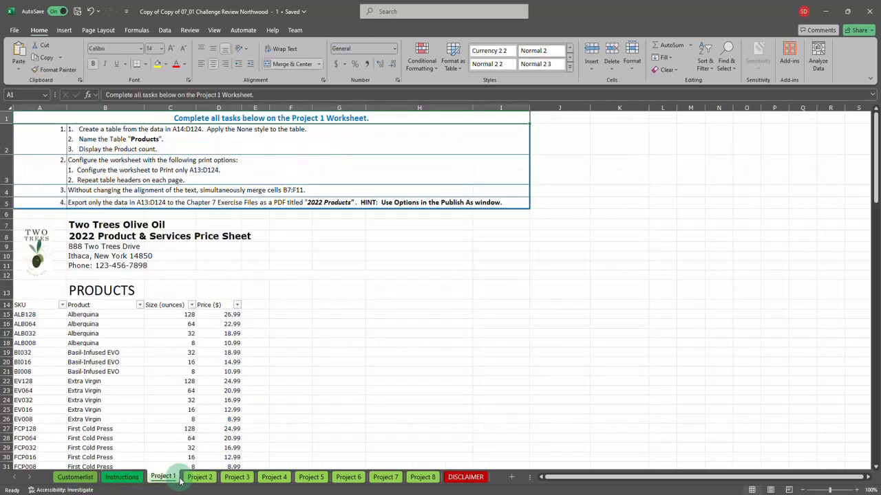
click(199, 477)
click(237, 477)
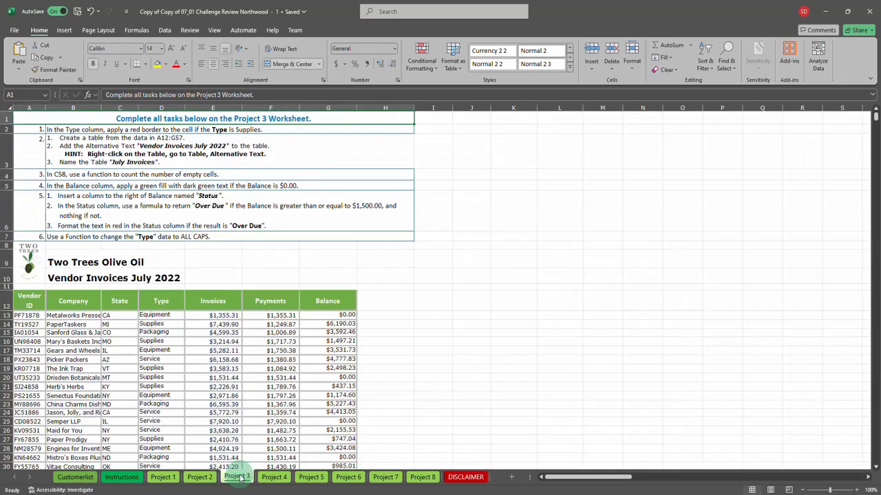
Insert a new worksheet after Project 3 and rename it "Test".
click(511, 479)
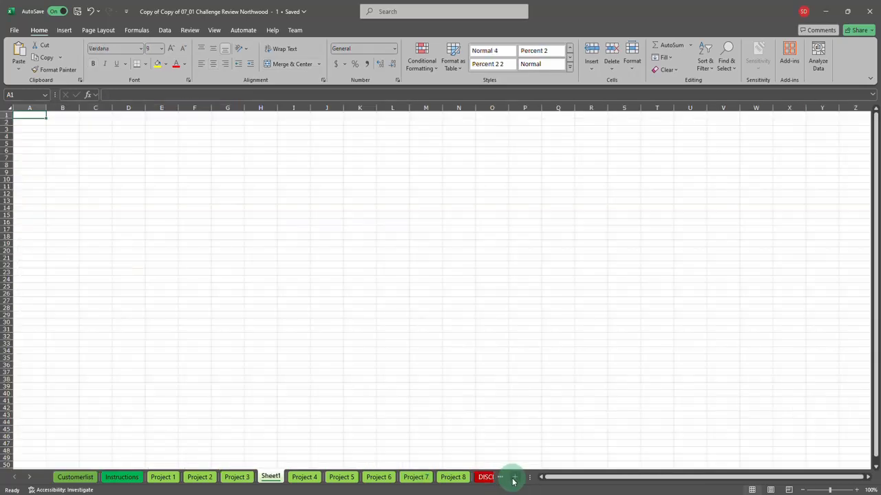
double_click(273, 477)
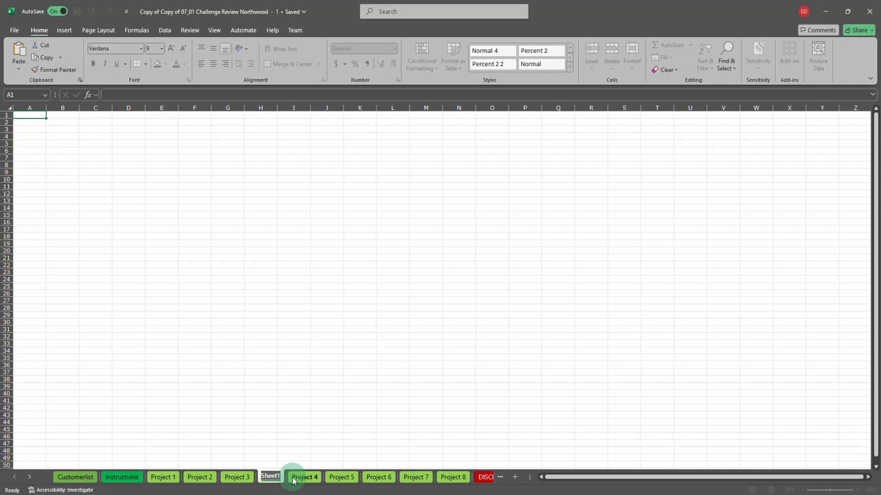
text(Test)
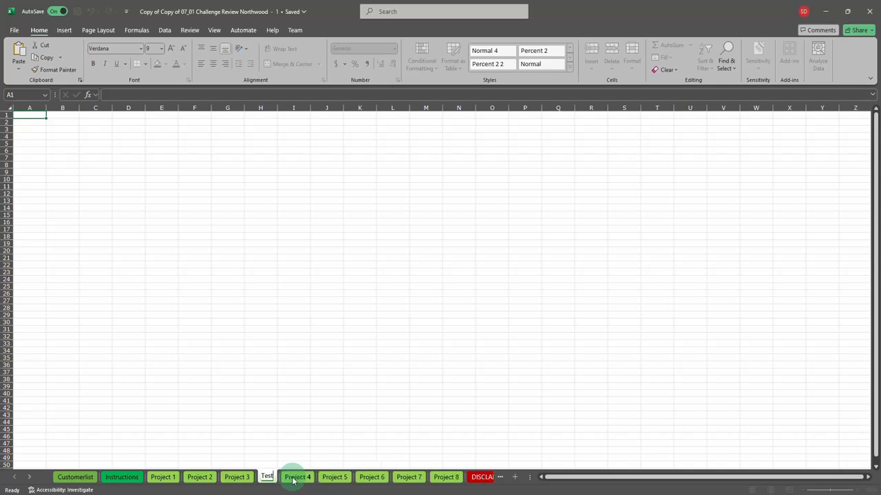
key(Return)
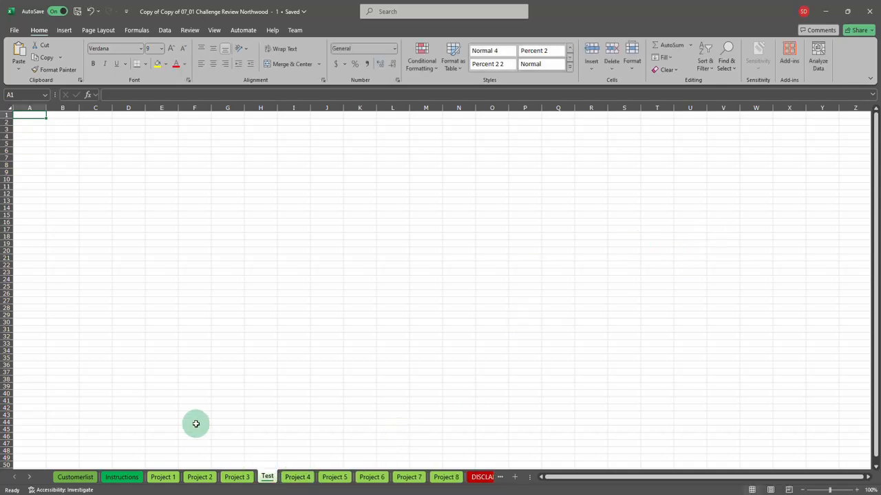
right_click(267, 478)
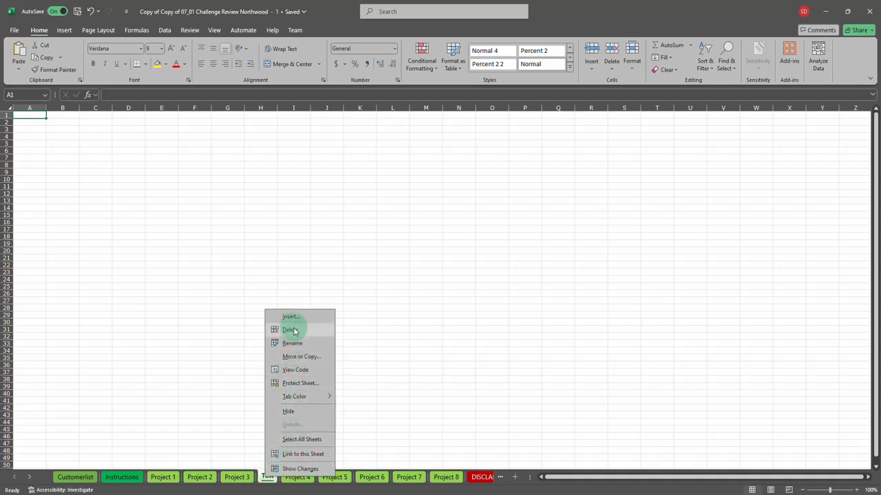
click(529, 397)
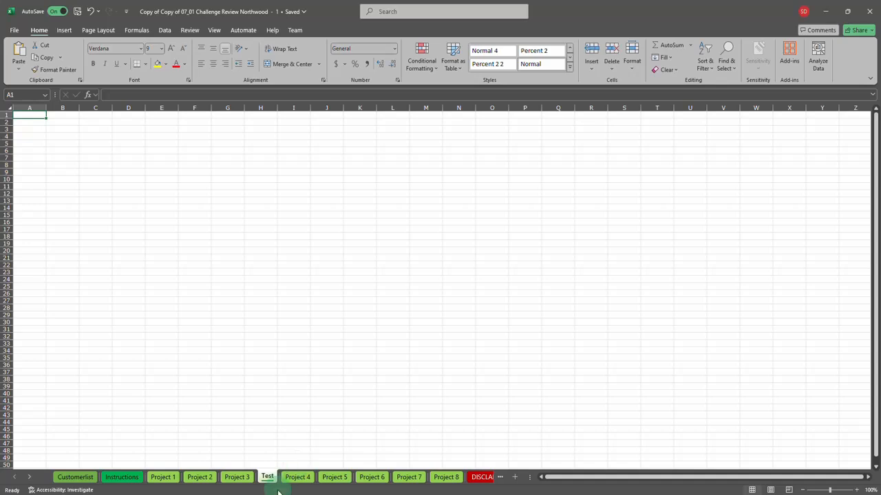
Group the non-adjacent Project 4, Project 5 and Project 7 sheets with Test, and remove Project 7 from the group.
ctrl+click(307, 480)
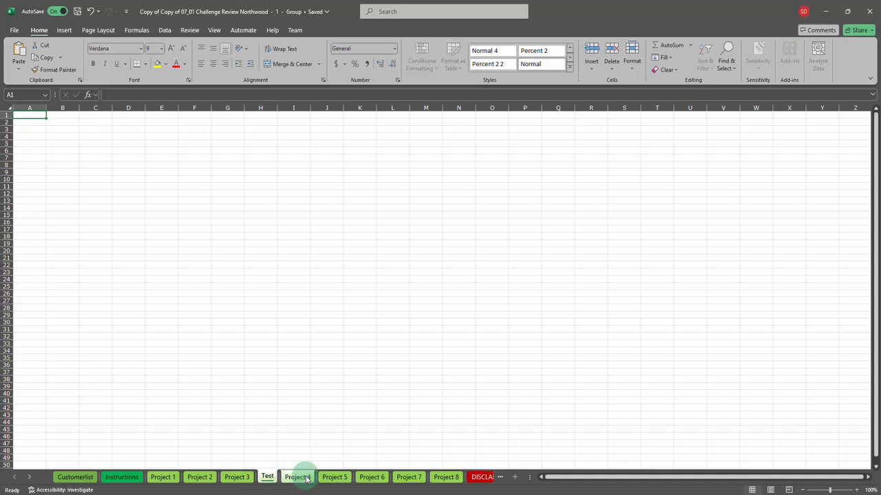
ctrl+click(335, 478)
ctrl+click(406, 477)
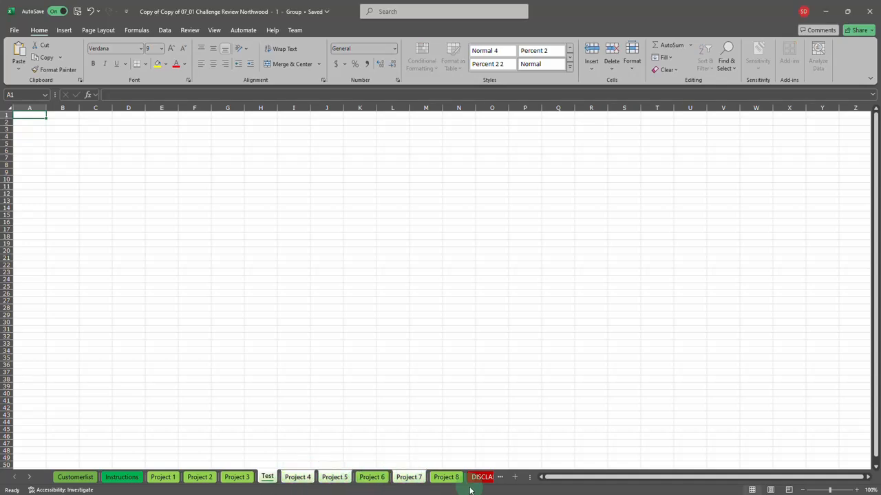
ctrl+click(163, 477)
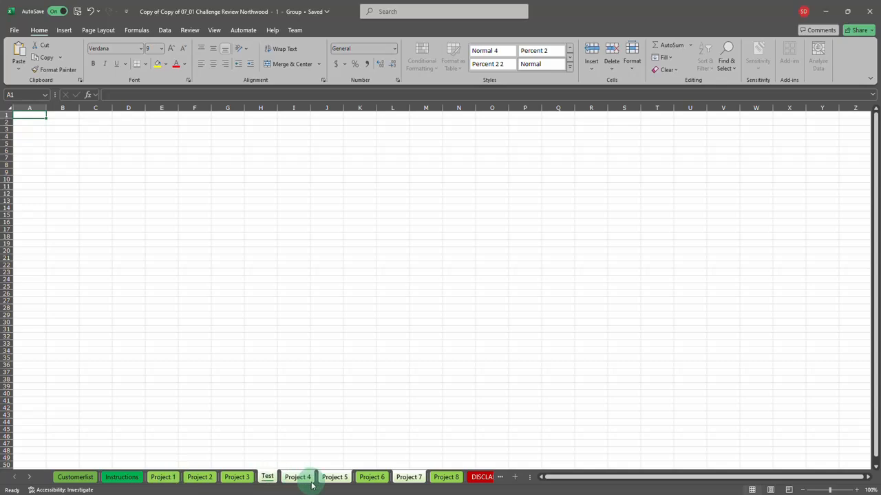
ctrl+click(409, 477)
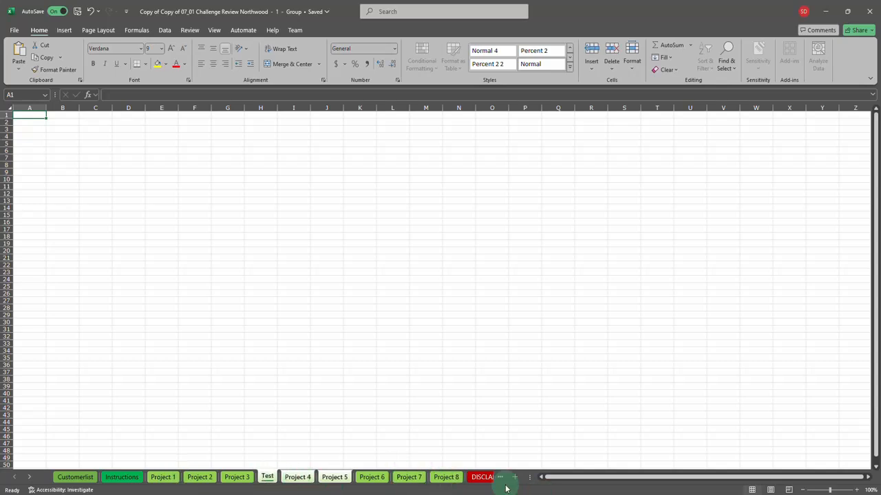
Group the consecutive sheets from Project 3 through Project 6, and ungroup them by switching to Project 2.
click(372, 477)
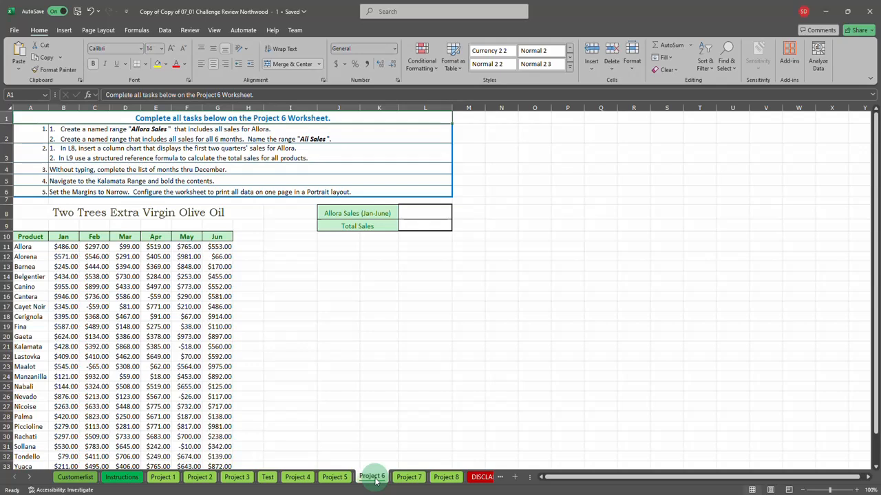
ctrl+click(209, 478)
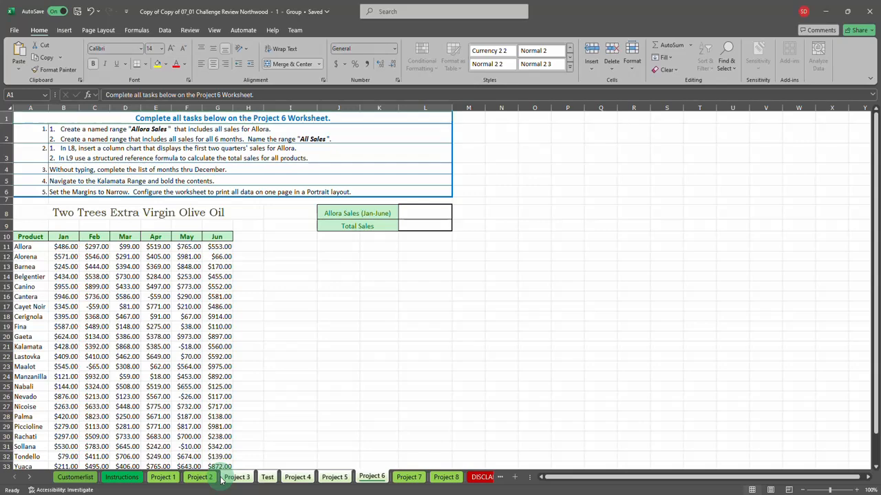
click(201, 477)
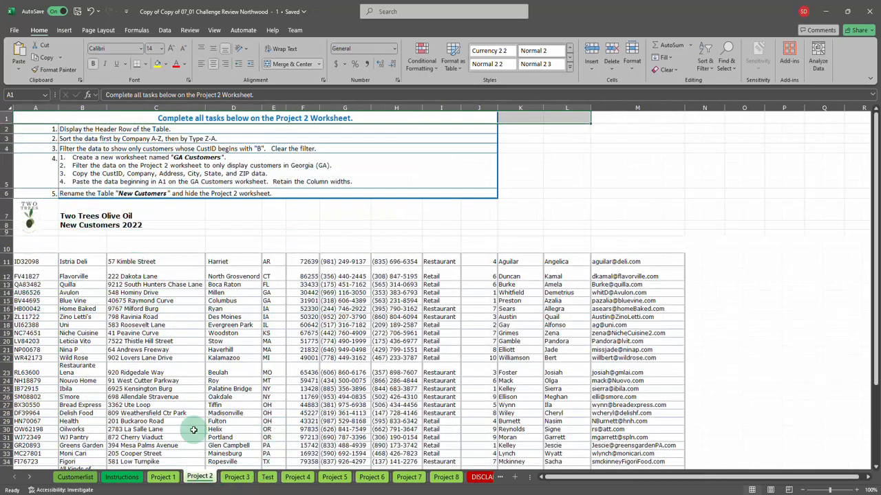
Return to the Instructions sheet and point out columns B through E individually, row 6 and cell G15 by selecting them.
click(163, 477)
click(123, 478)
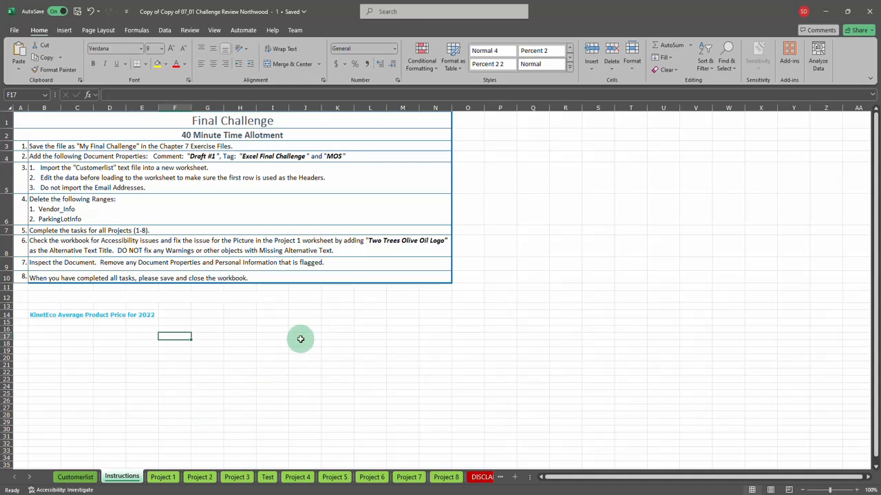
click(84, 108)
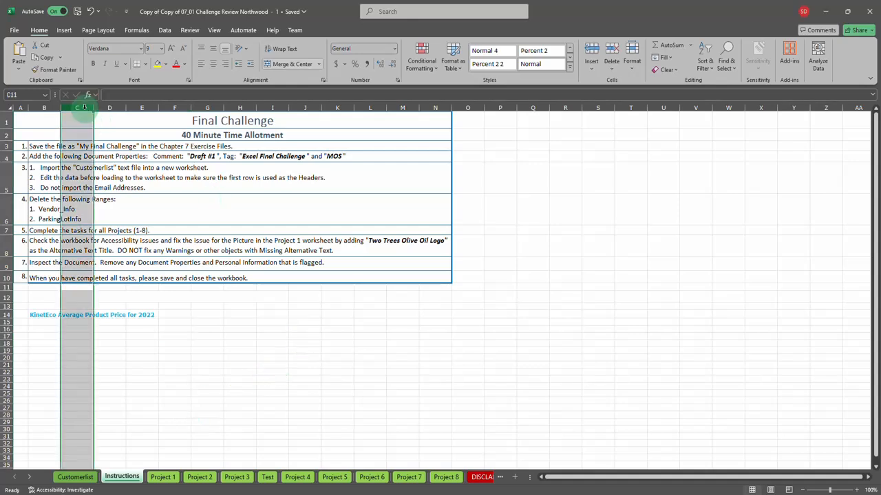
click(44, 108)
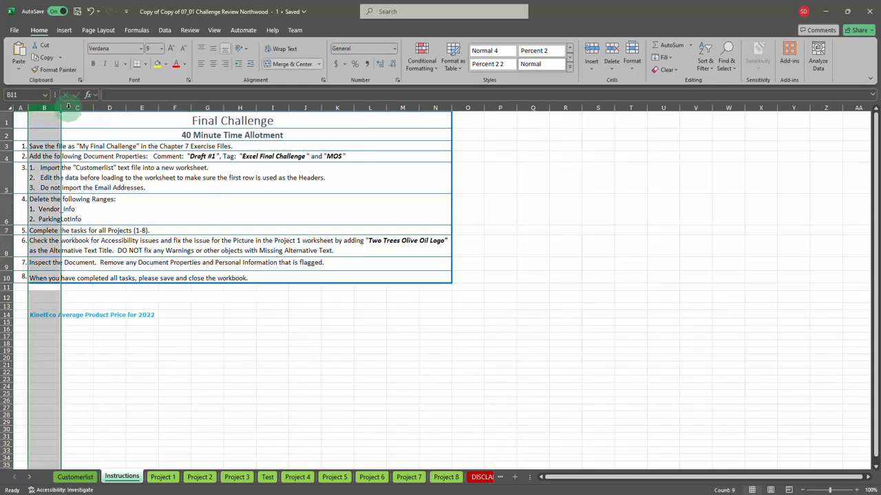
click(77, 108)
click(109, 108)
click(140, 108)
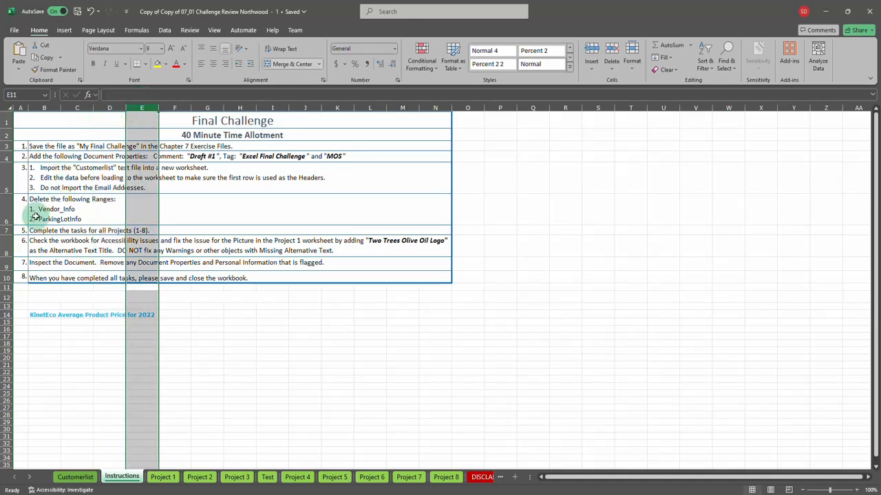
click(6, 208)
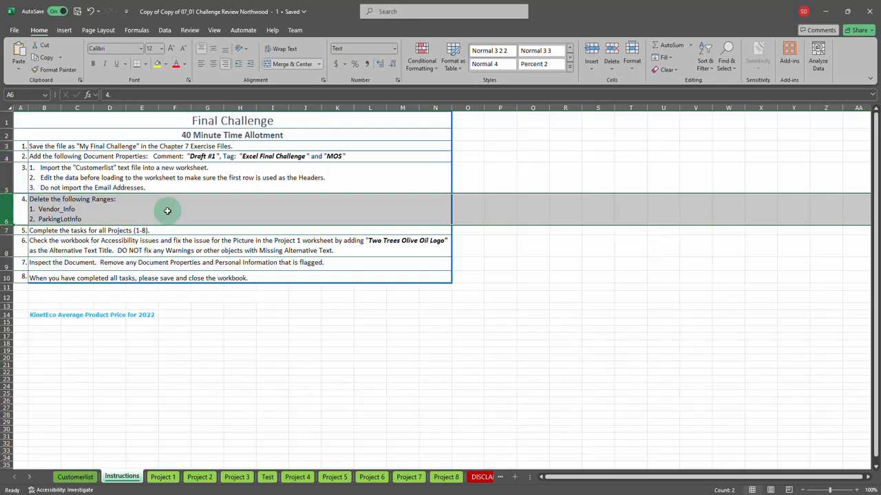
click(210, 325)
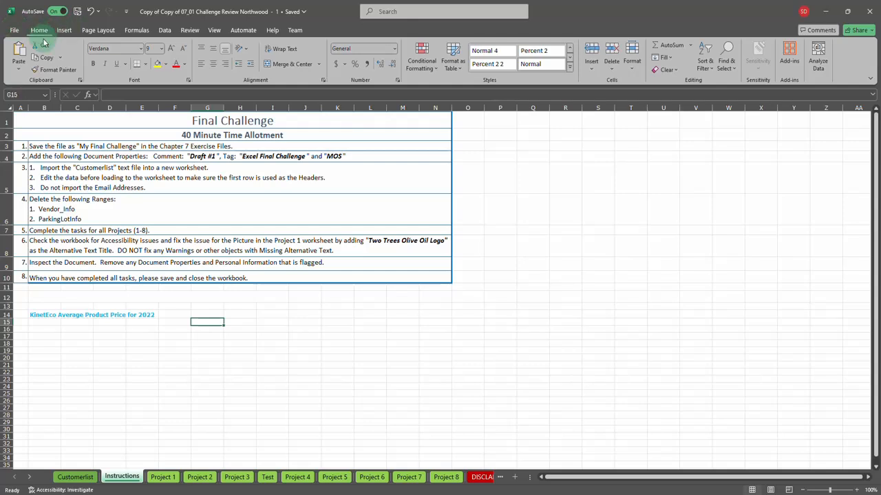
Look through the Insert, Page Layout, Formulas and Data command sets, and return to the Home commands.
click(64, 30)
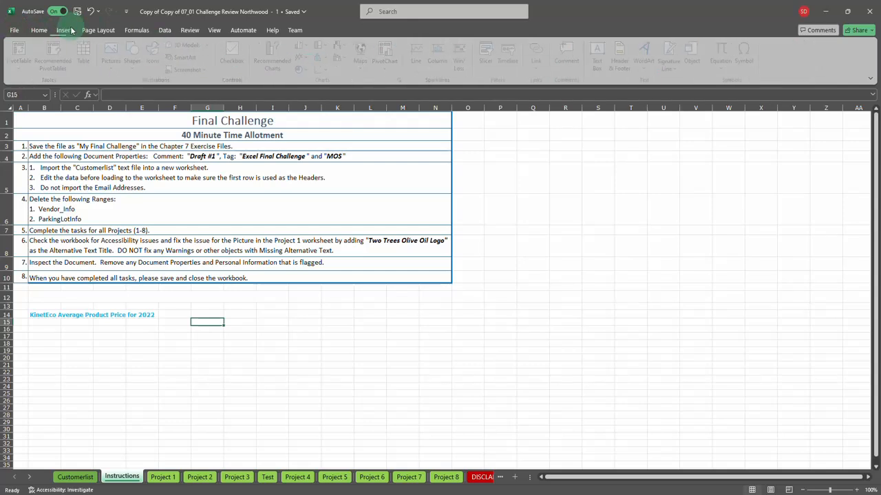
click(96, 31)
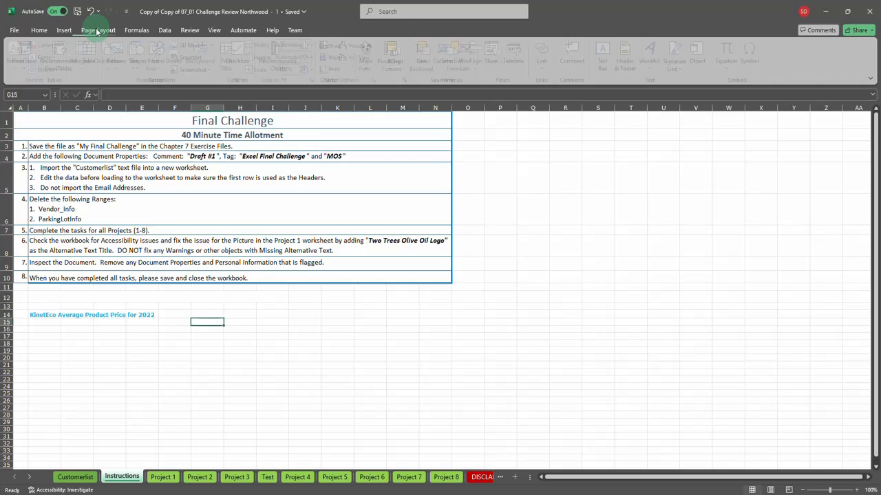
click(137, 30)
click(166, 30)
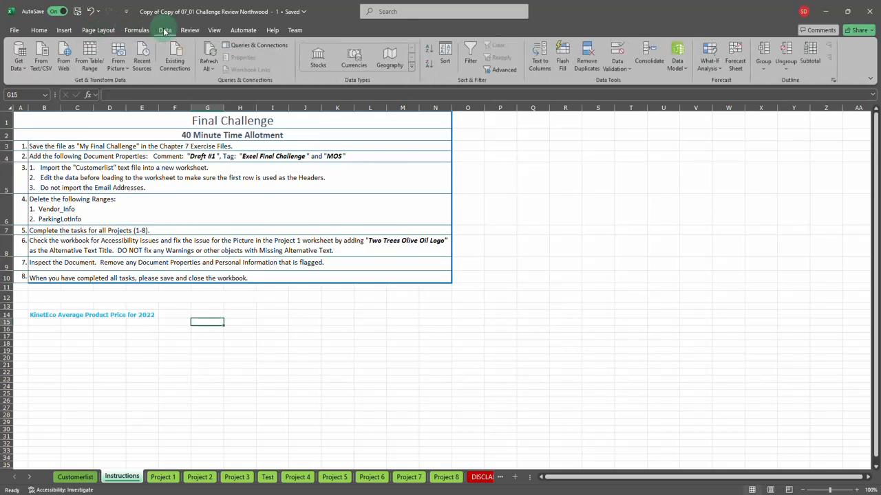
click(40, 34)
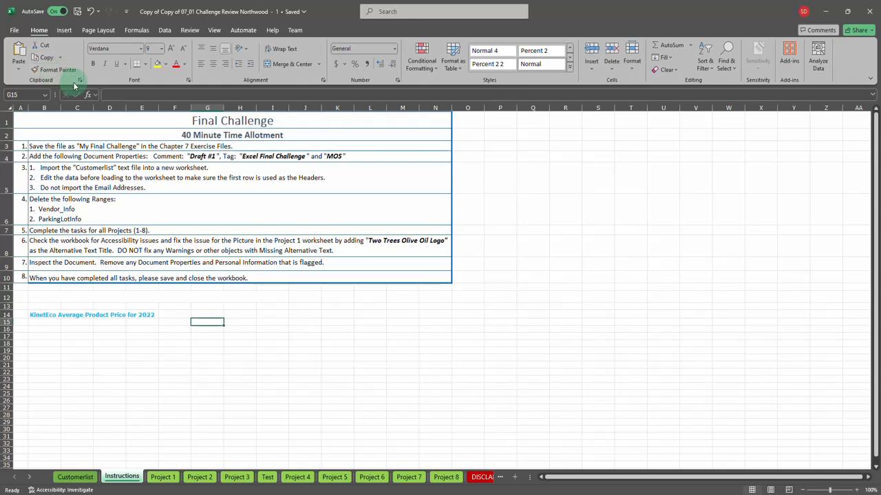
Examine the font, alignment and fill settings in Format Cells for cell G15, and cancel without applying anything.
click(189, 80)
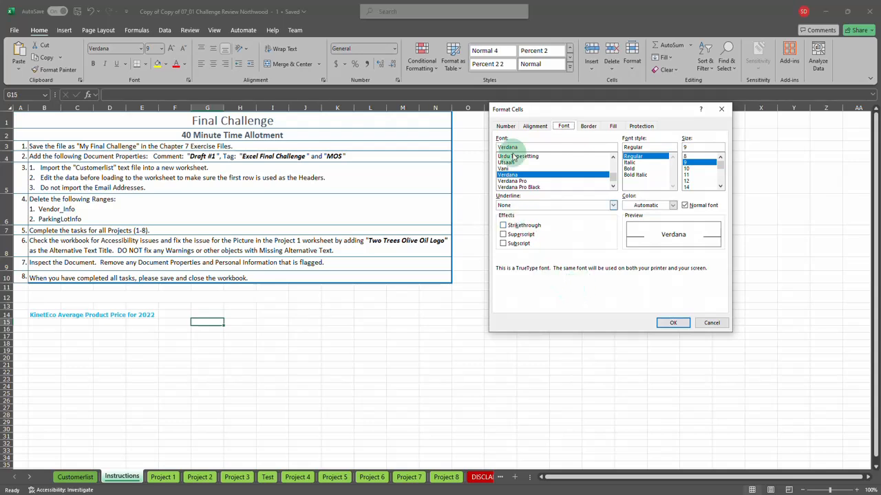
click(540, 126)
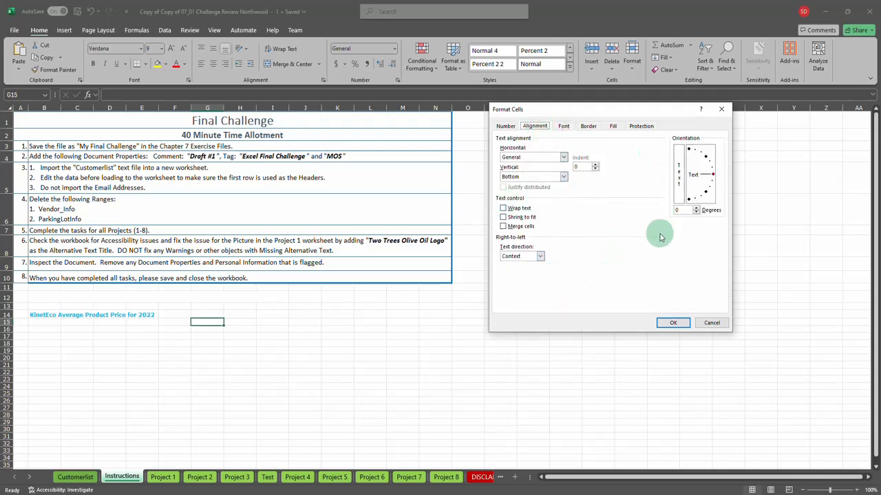
click(615, 127)
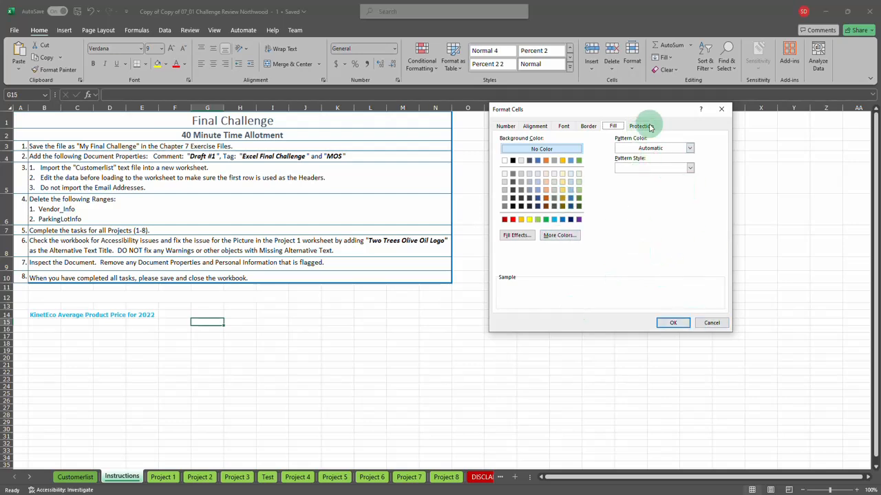
click(714, 323)
View the outline settings for summary rows and columns, and close them without making changes.
click(164, 30)
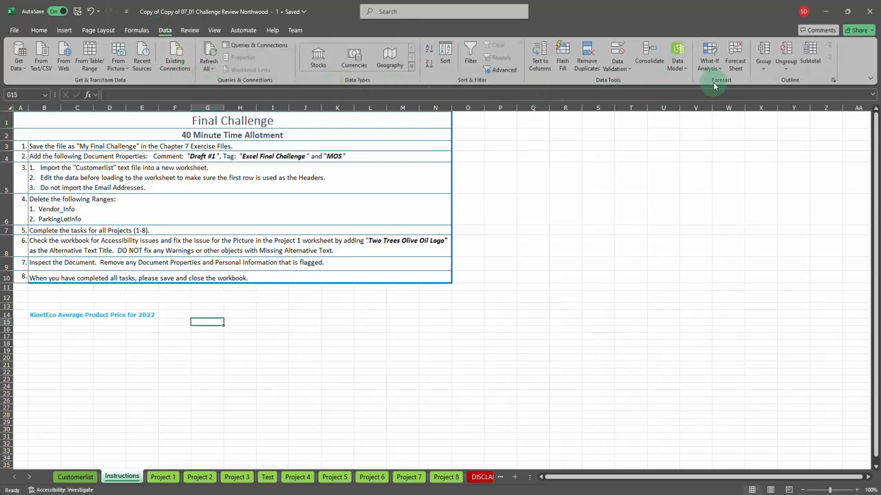
click(832, 79)
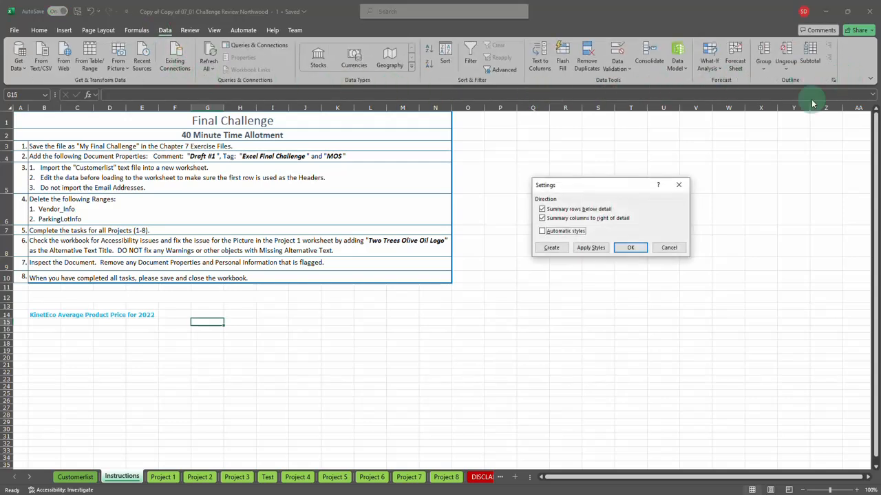
click(678, 186)
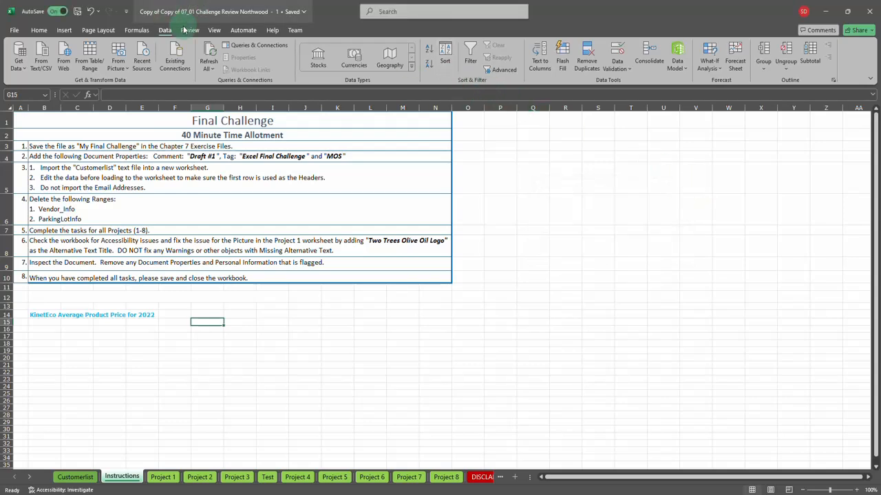
Look over the Review and Home commands, and briefly display the Clipboard pane to examine its copied items.
click(192, 32)
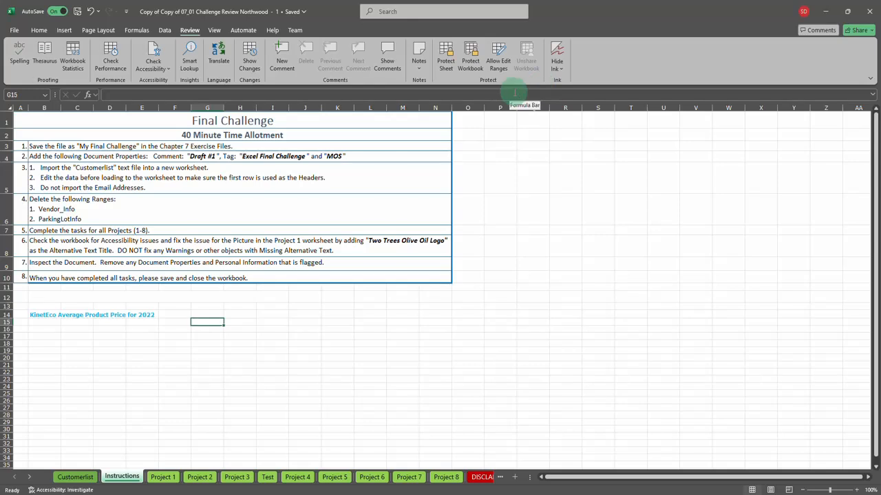
click(39, 30)
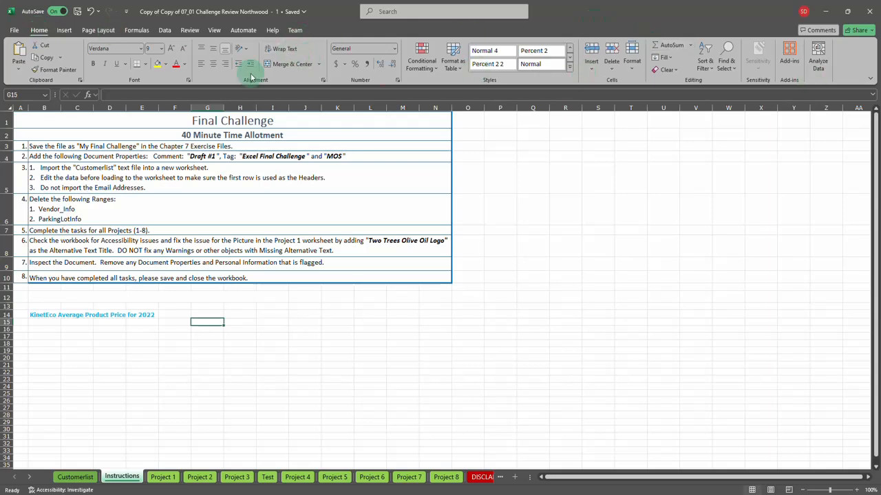
click(187, 80)
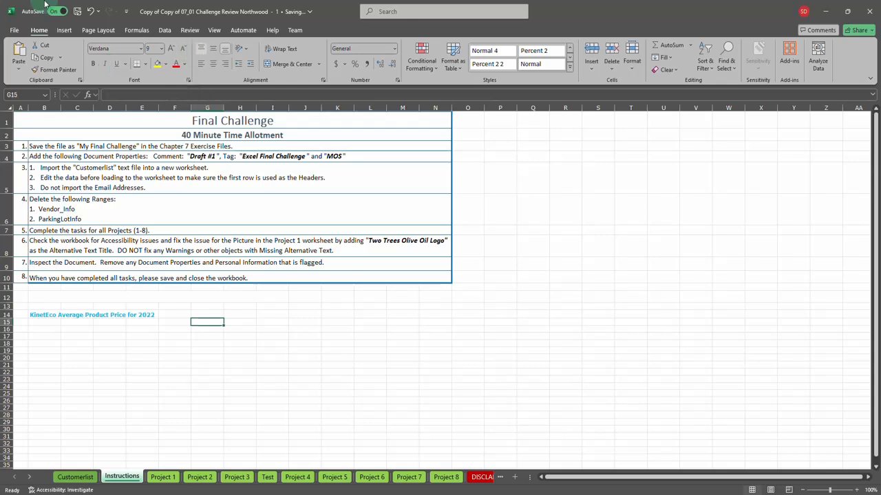
click(80, 81)
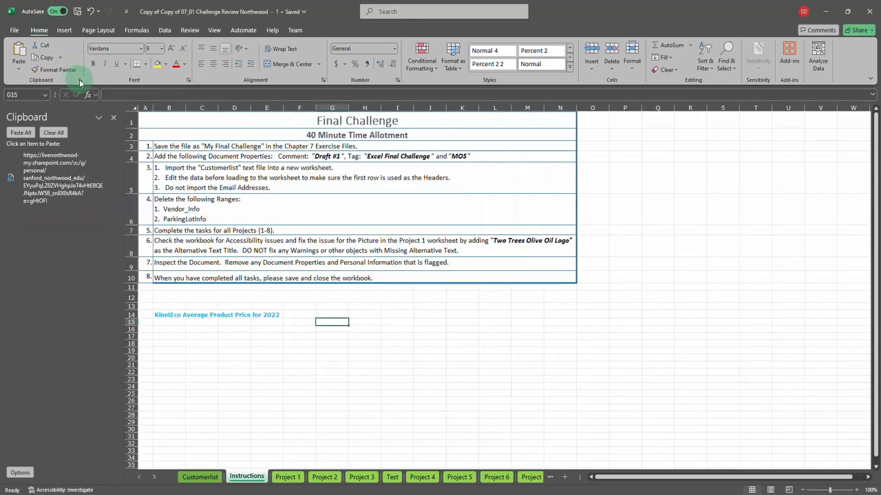
click(81, 81)
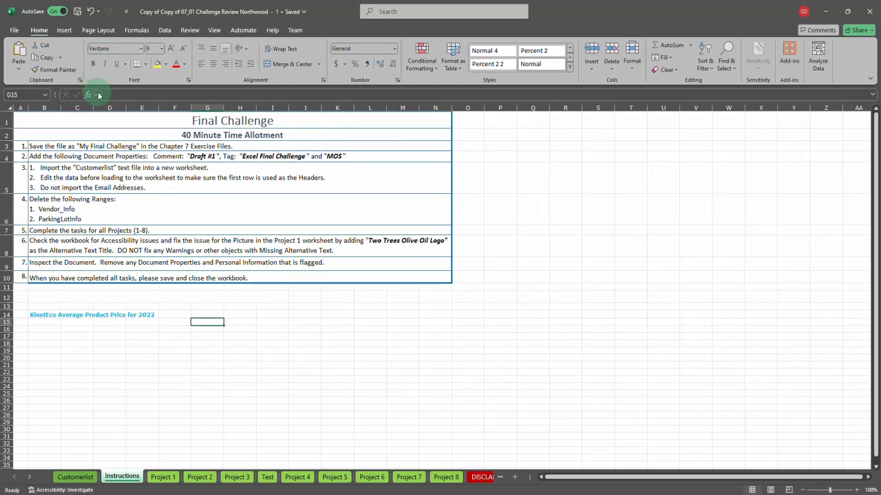
Point out the formula bar for cell G15 and the worksheet view options.
click(113, 93)
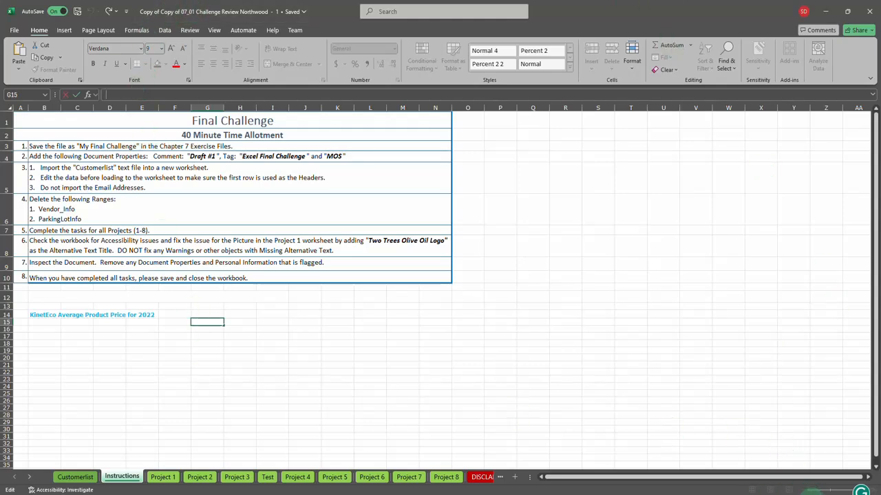
click(776, 493)
click(759, 485)
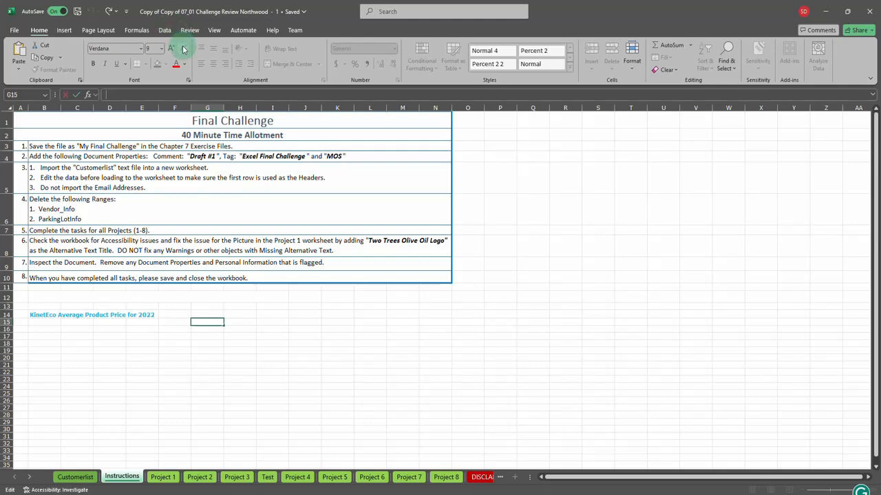
Insert a new worksheet after Project 1 and look over the available external data sources.
click(163, 479)
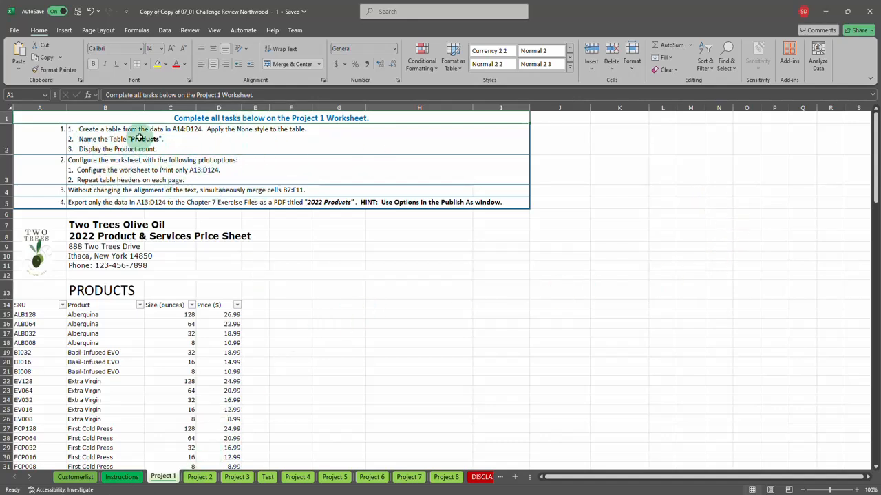
click(515, 477)
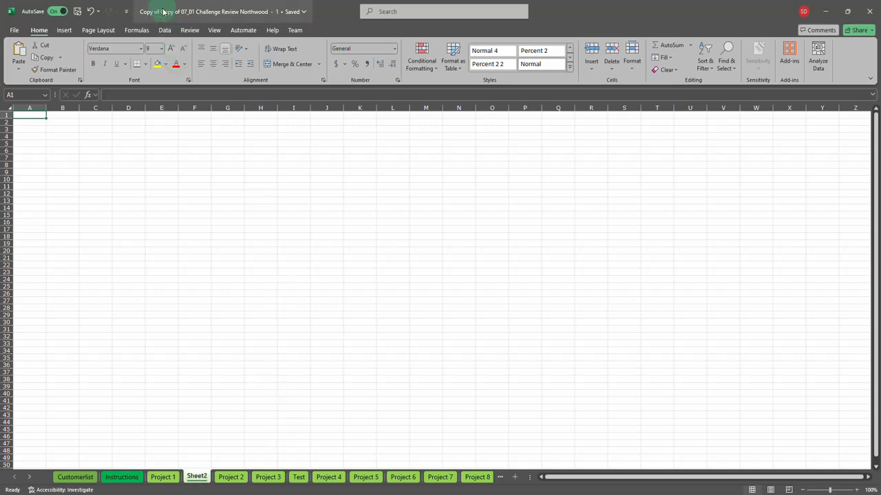
click(165, 30)
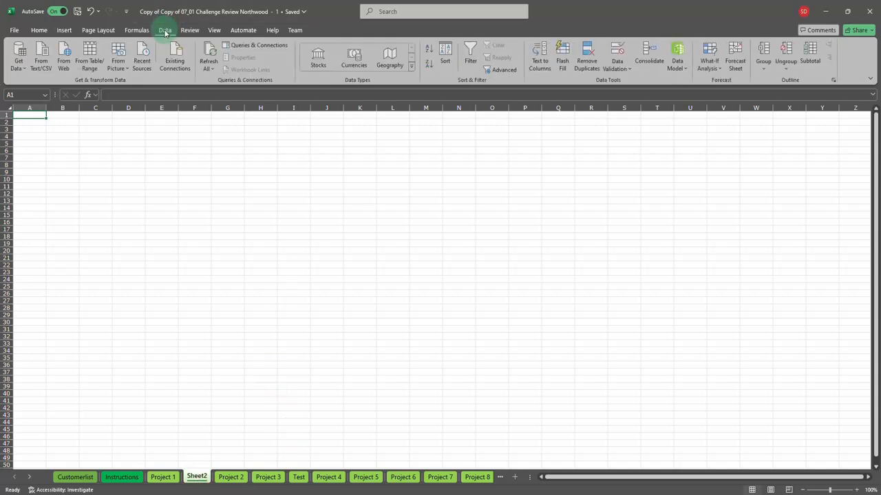
click(21, 65)
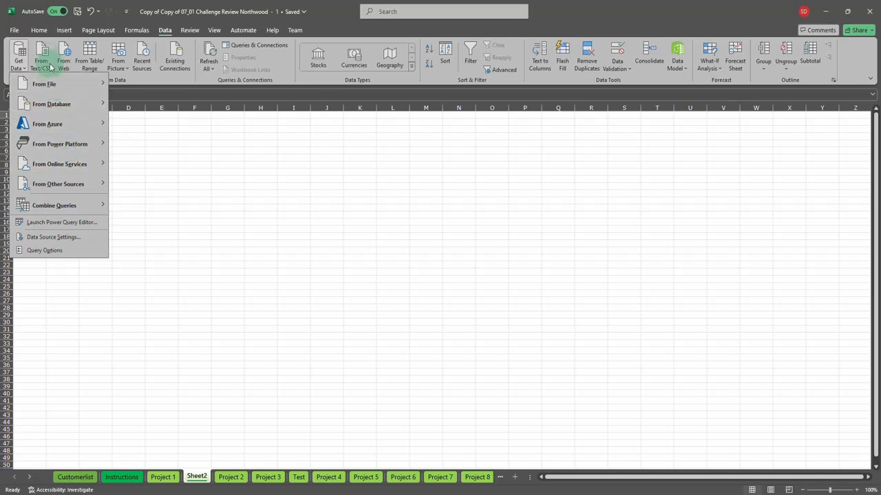
click(186, 155)
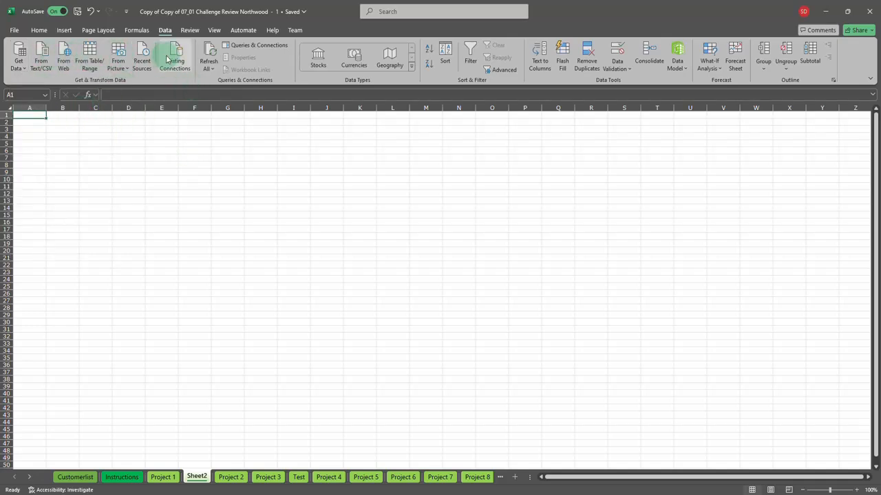
Start a text/CSV import and browse to the OneDrive - Northwood University folder.
click(49, 62)
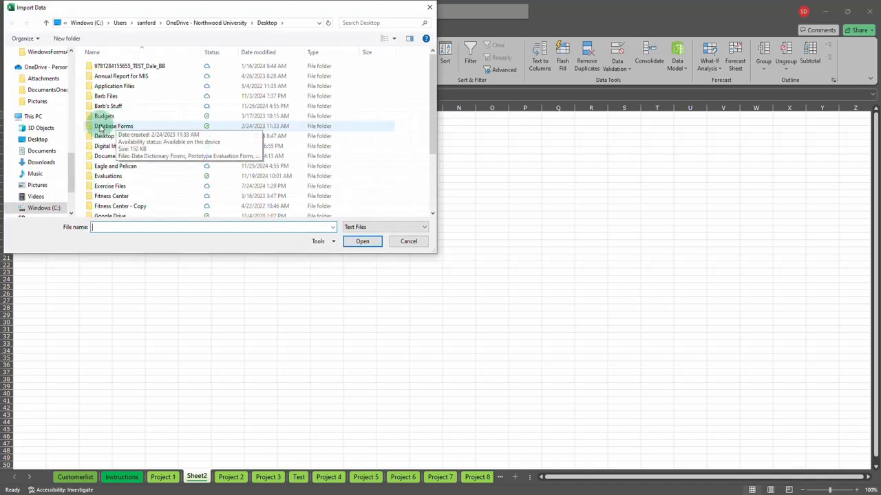
drag(71, 175, 72, 96)
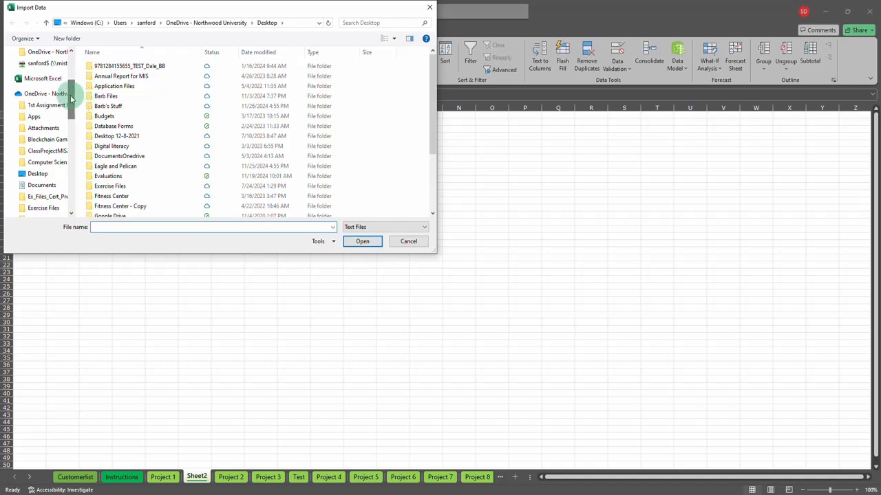
click(55, 80)
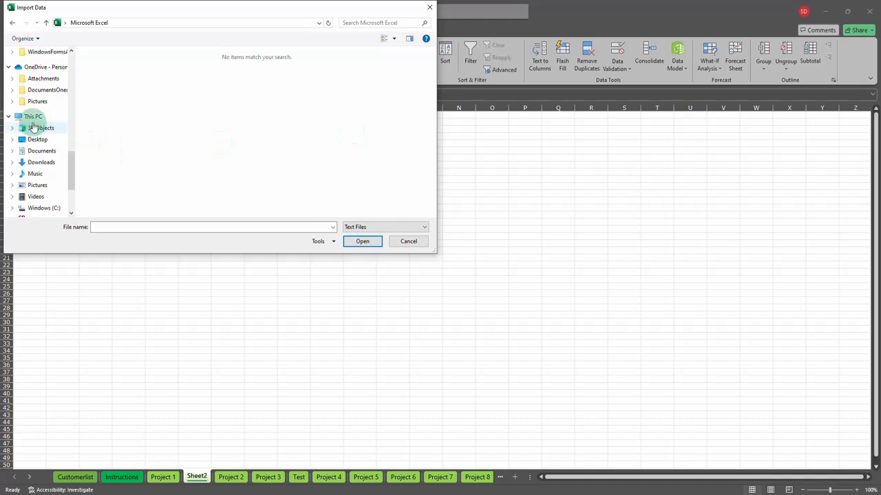
click(47, 67)
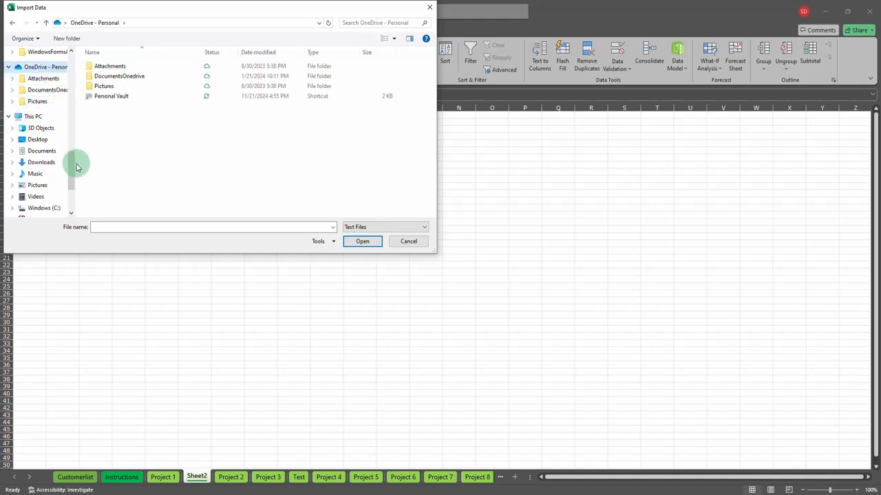
drag(72, 161, 78, 89)
click(60, 105)
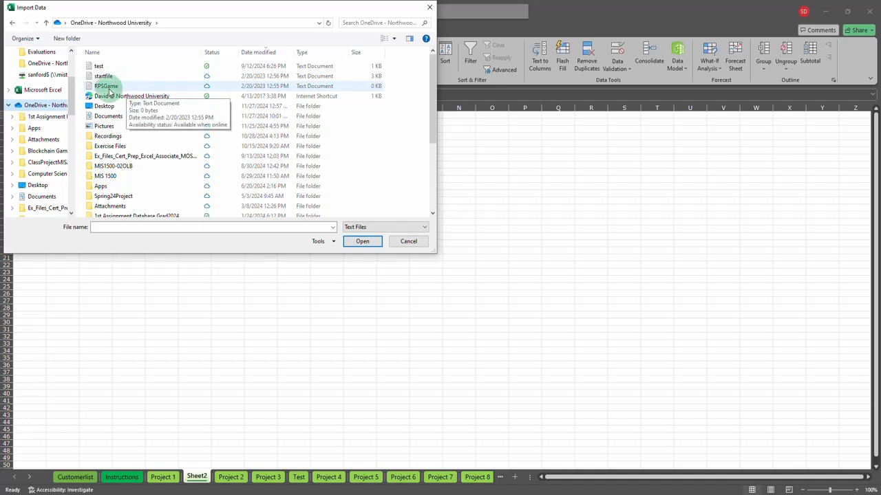
Try importing the RPSGame text file with data transformation in the Power Query Editor, and close the editor without loading it.
click(140, 91)
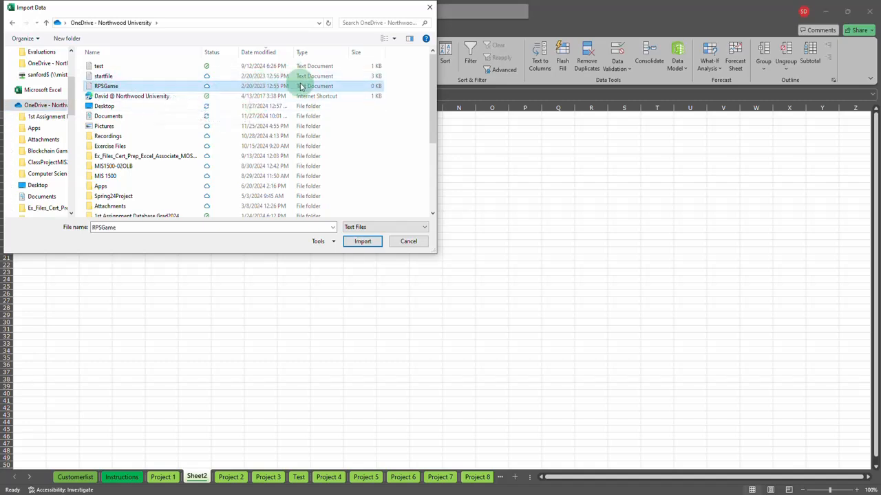
click(364, 242)
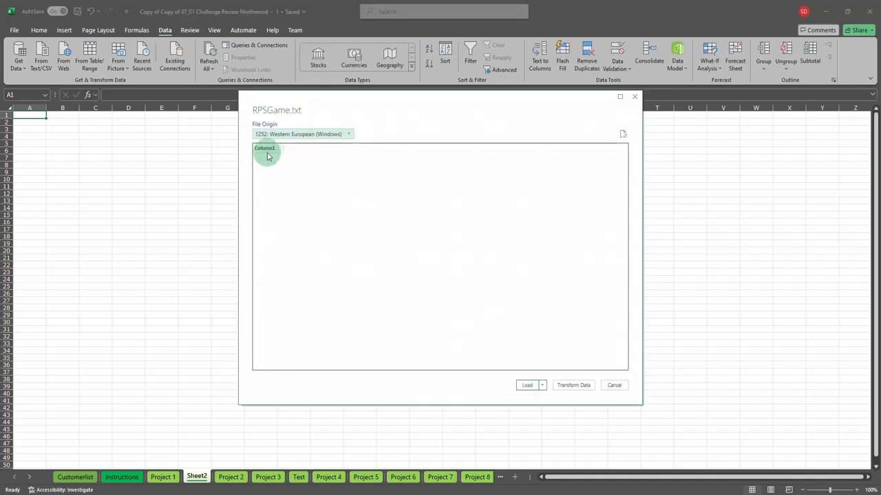
click(573, 386)
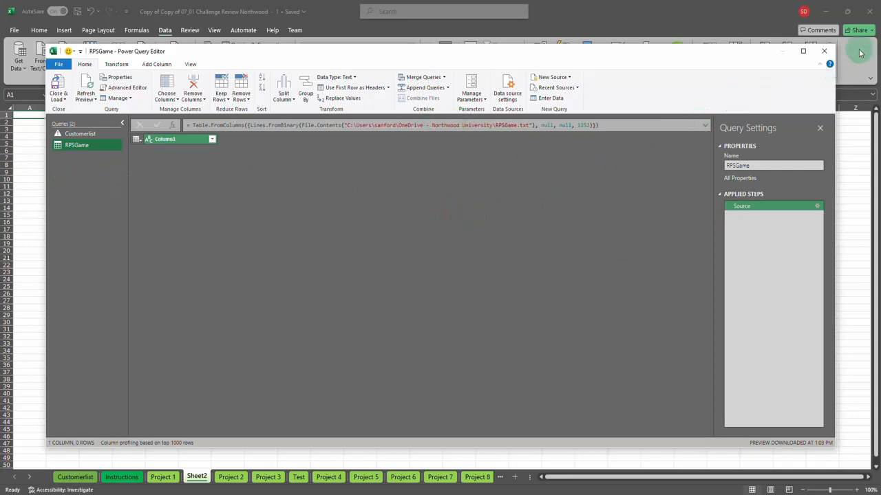
click(823, 50)
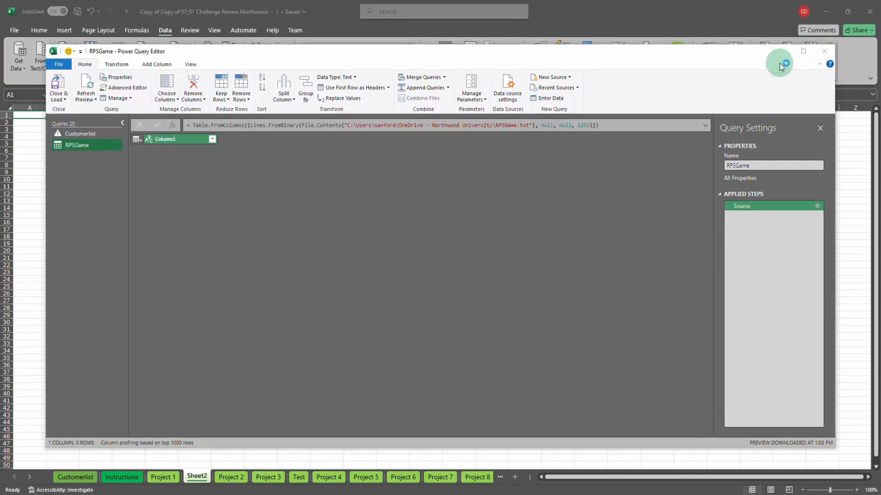
click(485, 268)
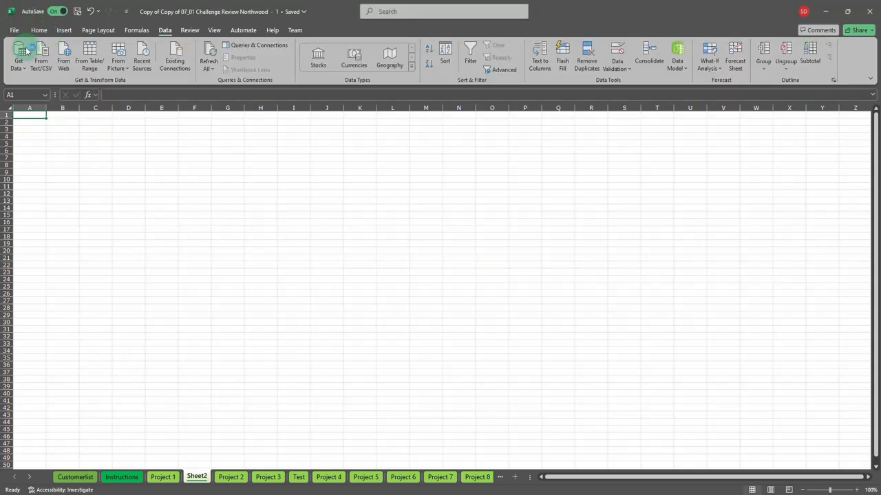
Start another text/CSV import and open the OneDrive - Northwood University folder.
click(41, 66)
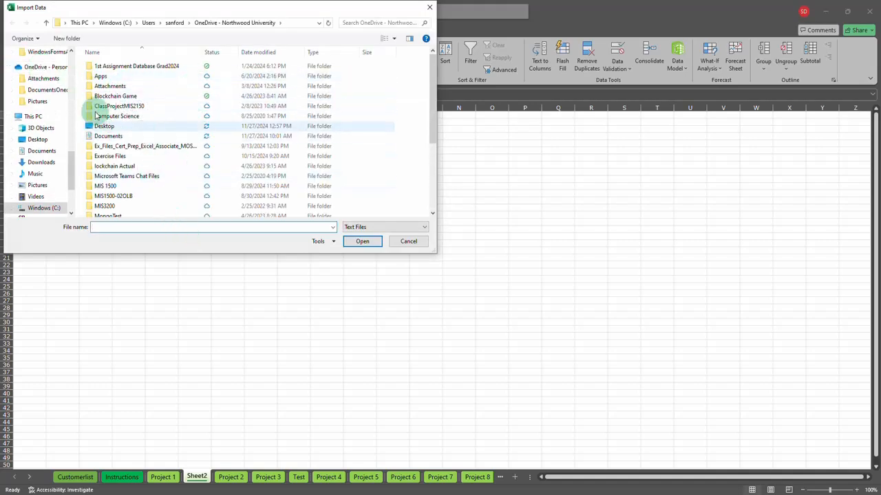
scroll(73, 79, up, 8)
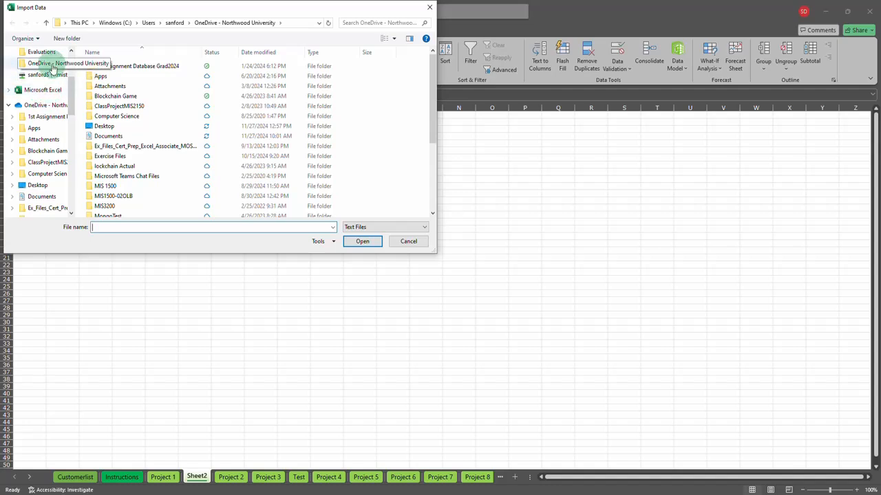
click(53, 68)
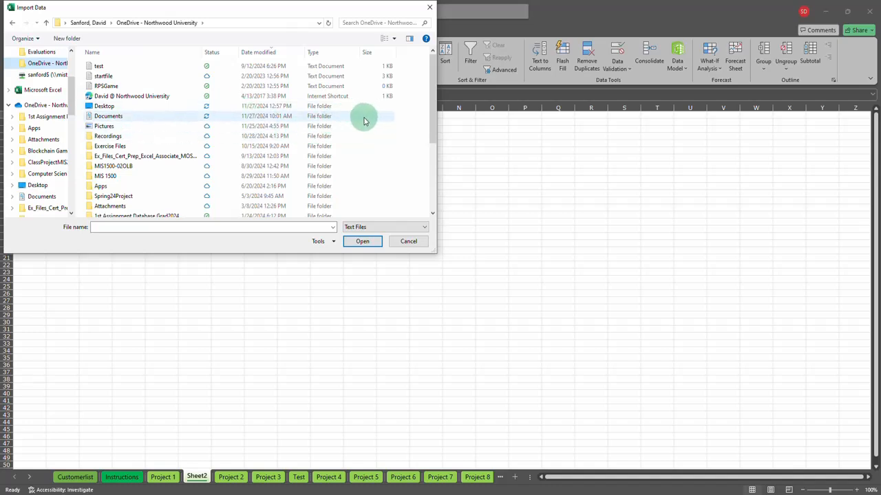
Check the MIS1500-02OLB folder, its Excel subfolder and the MIS 1500 folder for text files to import.
scroll(362, 121, down, 1)
scroll(362, 124, down, 2)
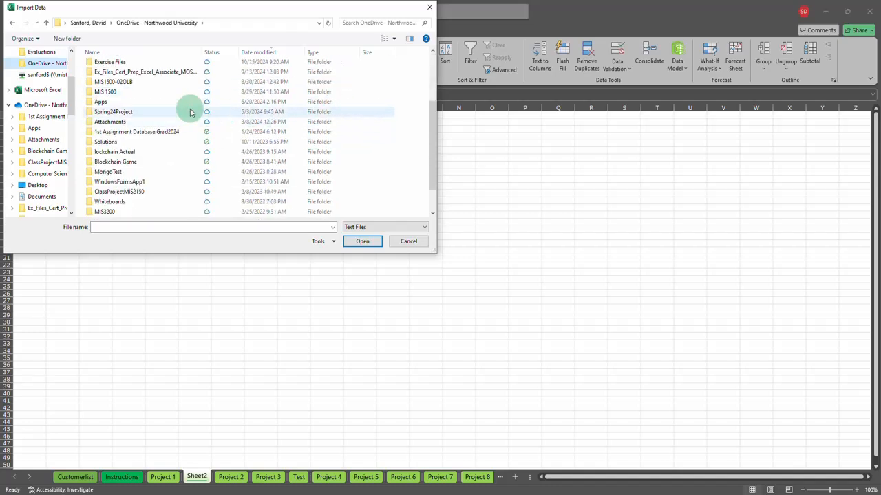
double_click(126, 82)
double_click(90, 66)
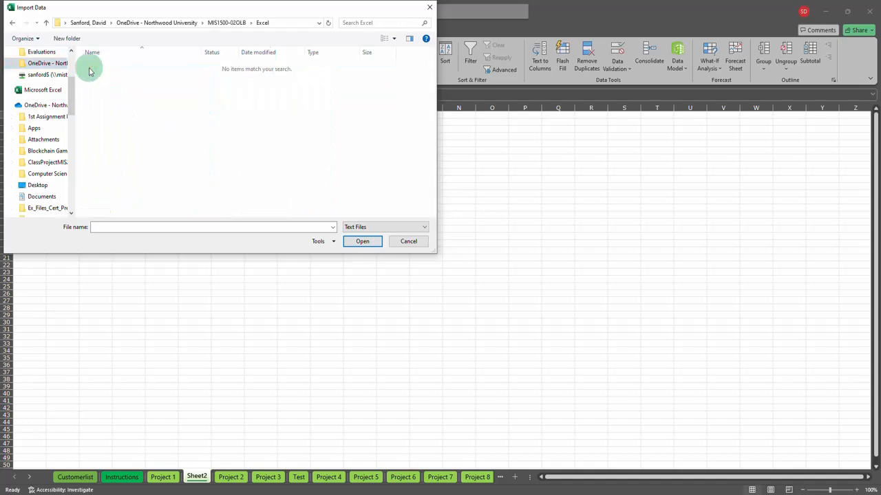
click(12, 22)
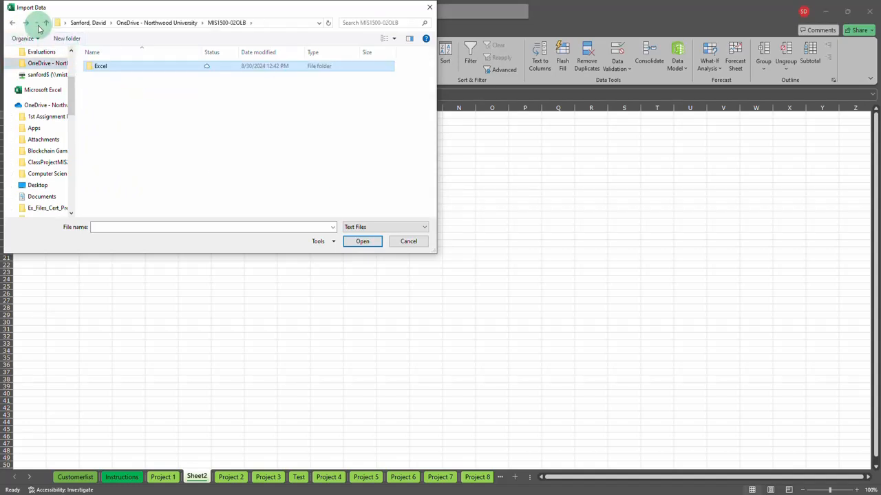
click(13, 23)
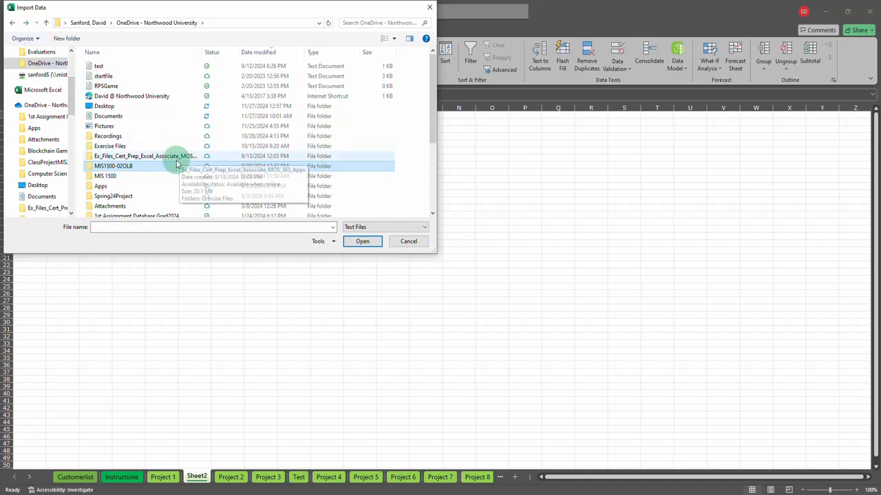
scroll(199, 165, down, 1)
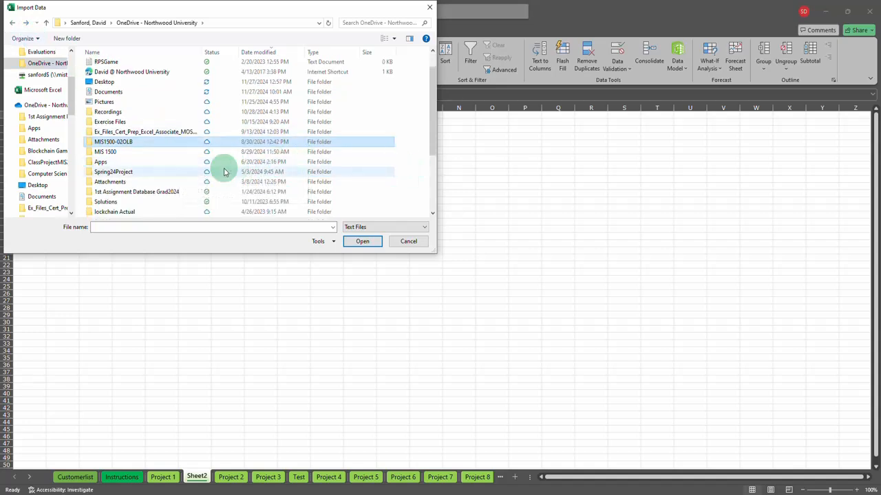
click(132, 155)
double_click(132, 155)
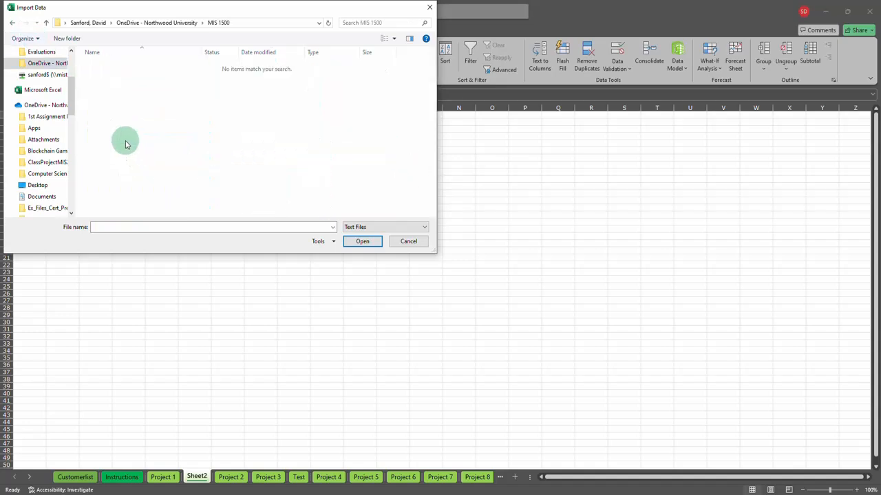
click(14, 23)
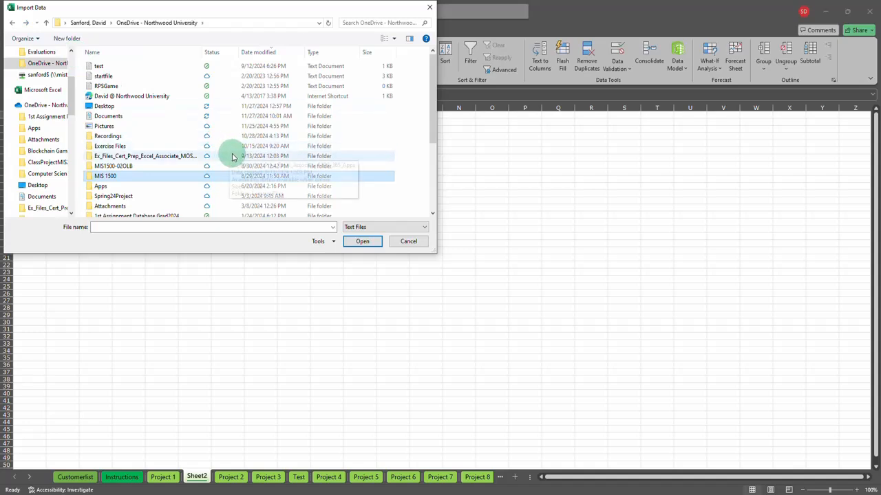
Open the Customerlist text file from Exercise Files > Chapter 7 for import.
scroll(247, 162, down, 2)
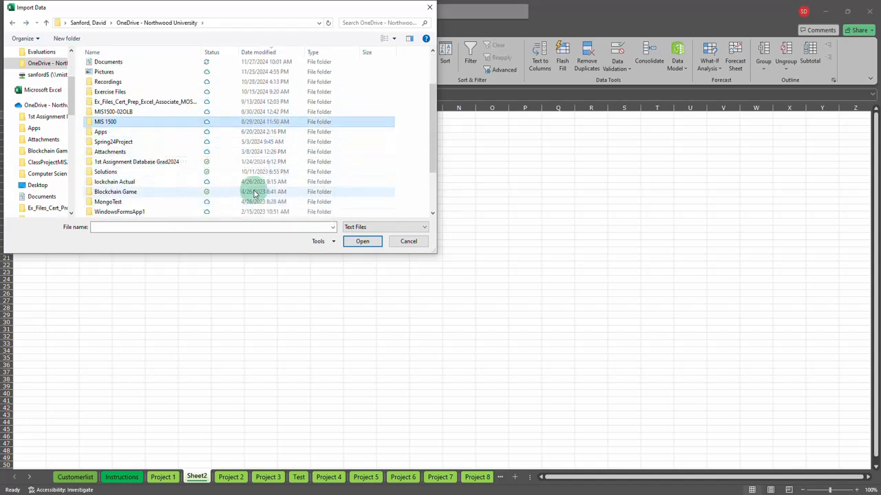
scroll(306, 182, down, 2)
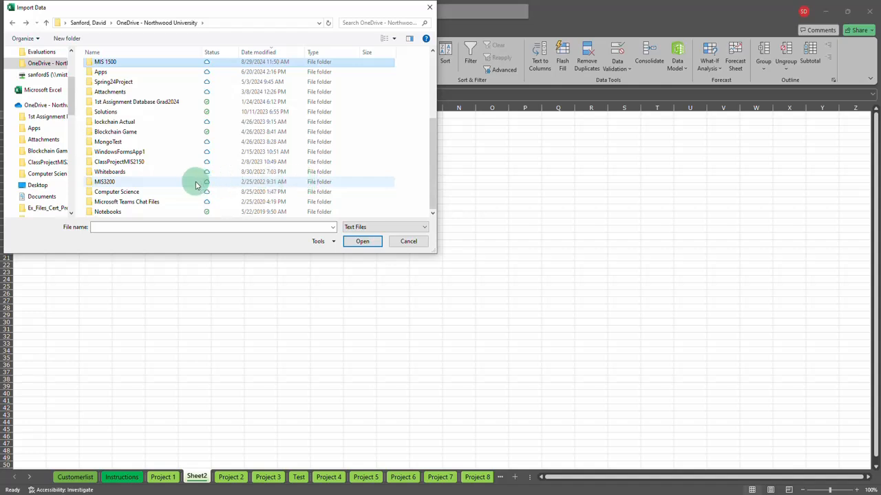
scroll(220, 187, up, 1)
scroll(229, 187, up, 1)
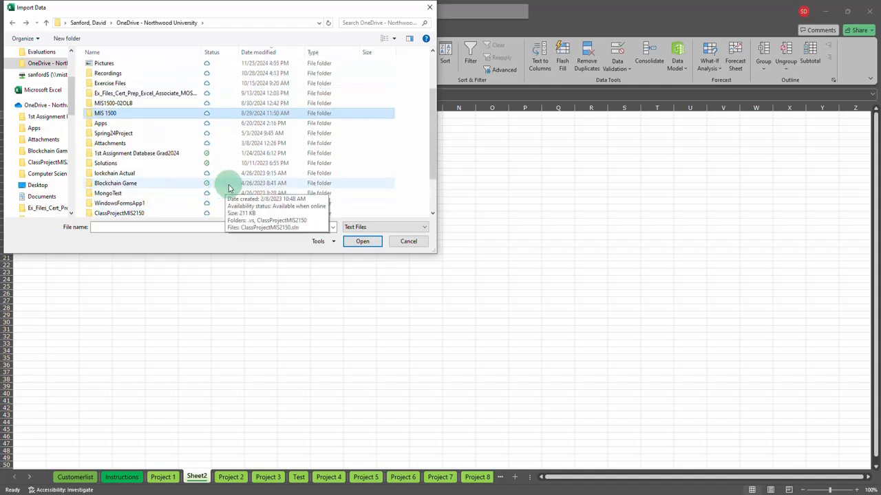
scroll(230, 188, up, 2)
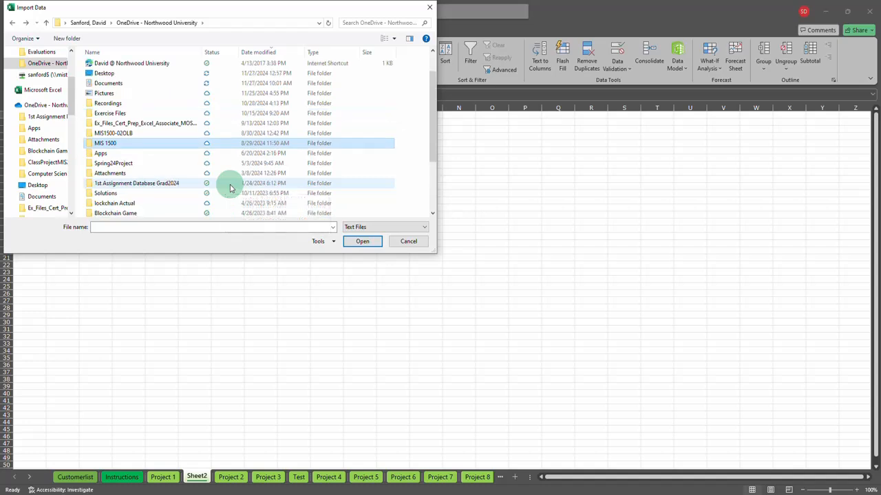
double_click(121, 147)
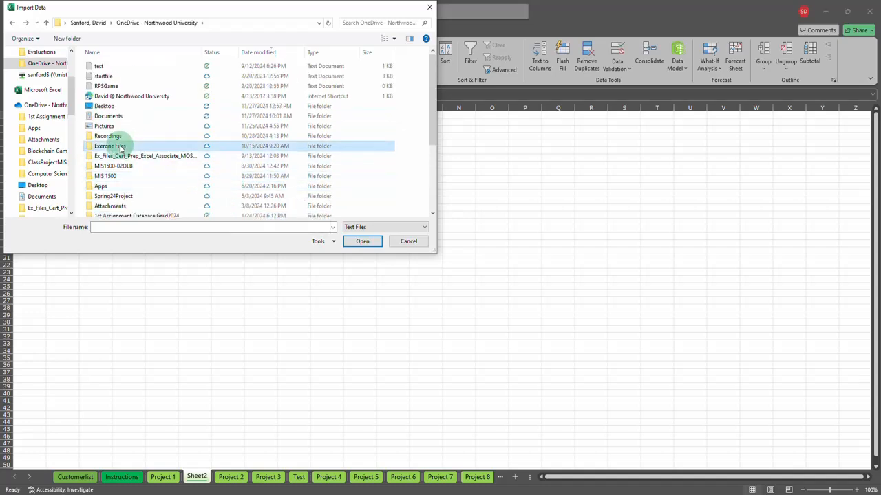
double_click(117, 126)
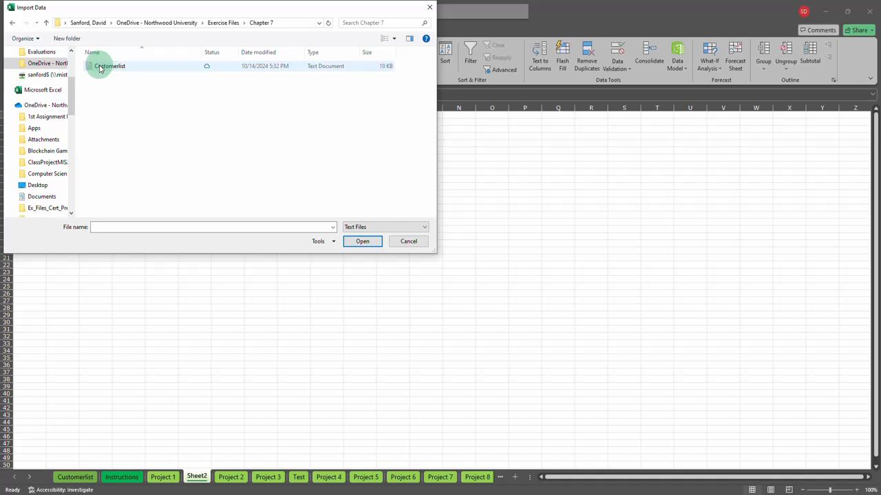
double_click(100, 67)
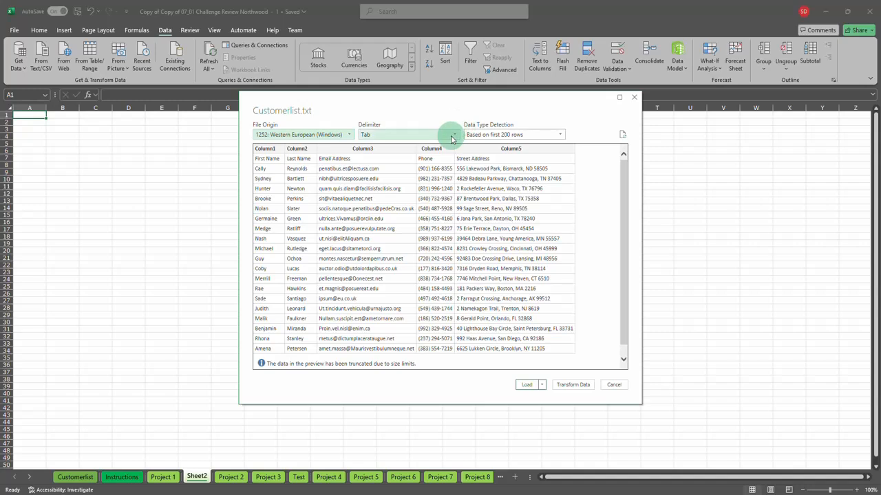
Try the Comma delimiter on the Customerlist.txt preview and set the delimiter back to Tab.
click(397, 138)
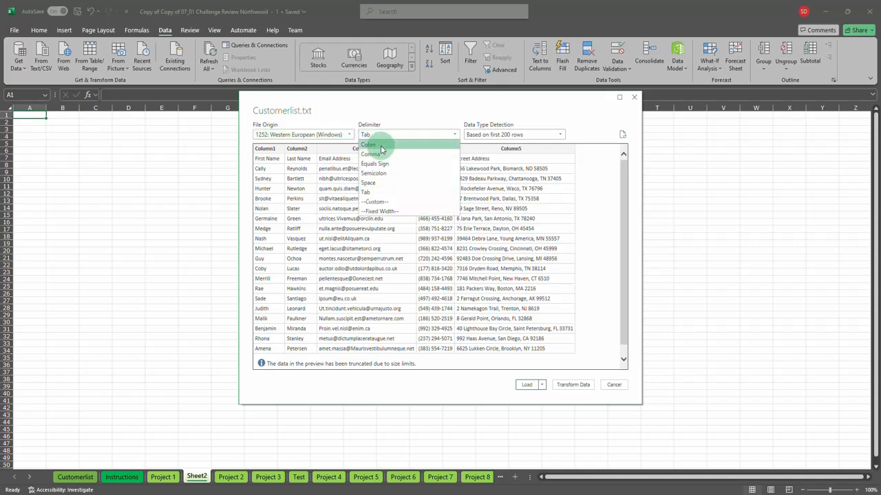
click(357, 107)
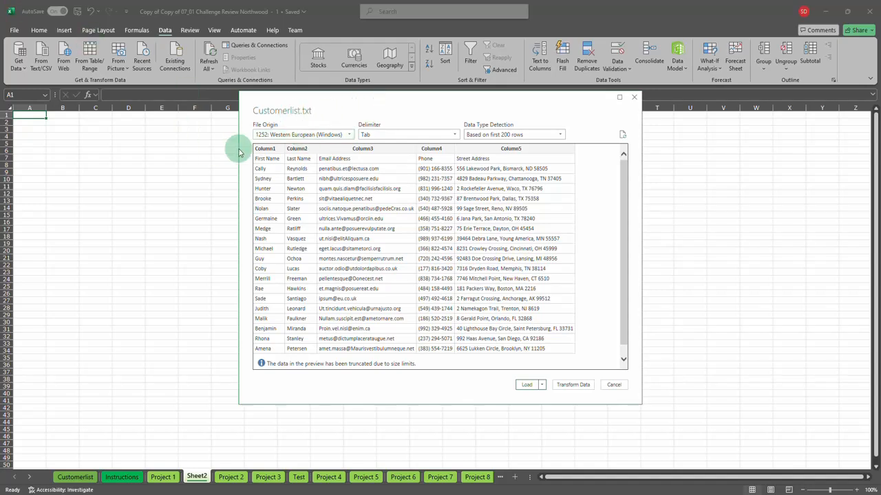
click(407, 134)
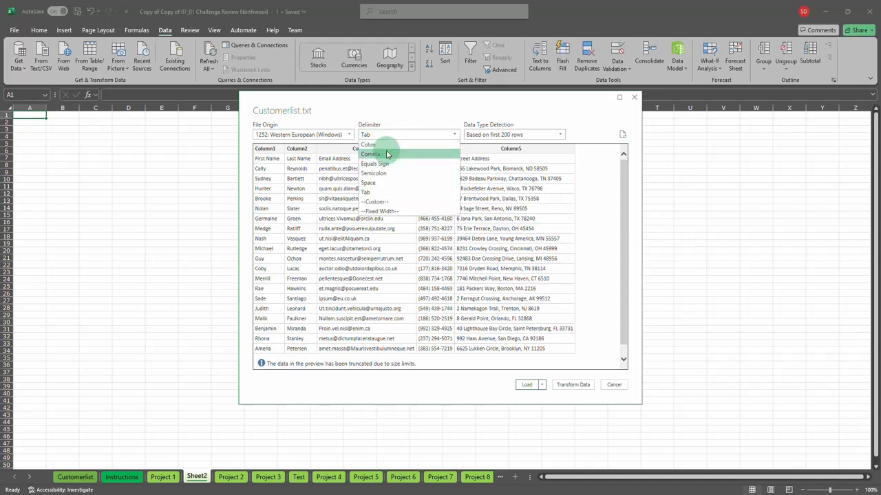
click(387, 154)
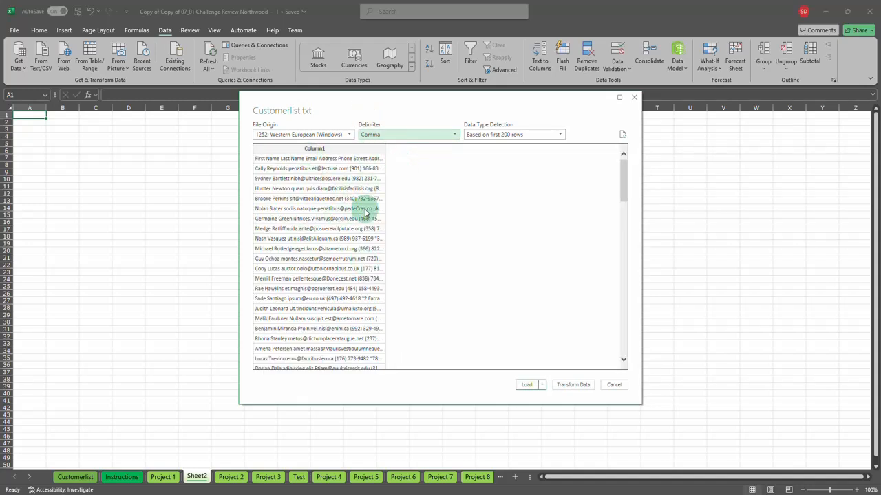
click(418, 135)
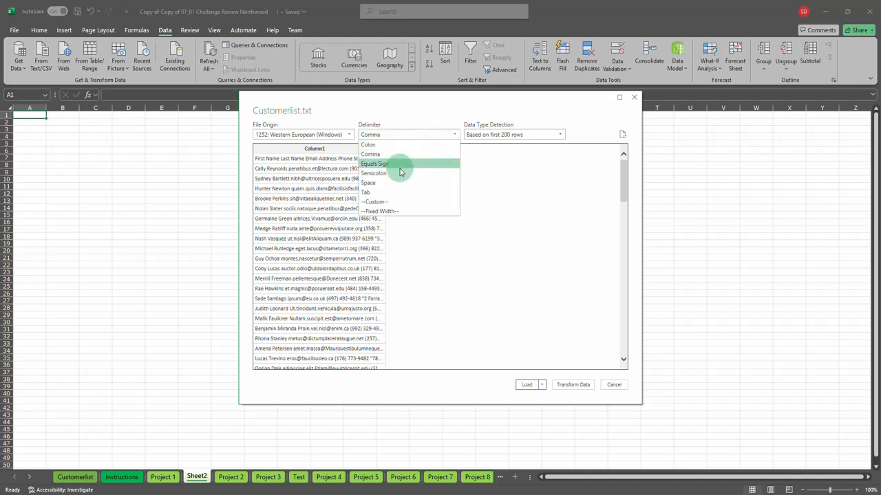
click(396, 194)
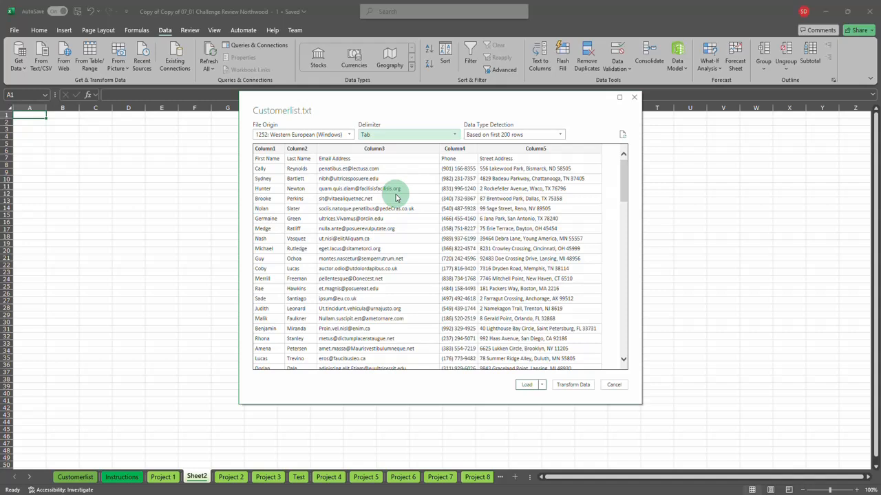
Load the Customerlist data as a table into the existing worksheet at =$A$1 and select a cell inside it.
click(543, 385)
click(560, 397)
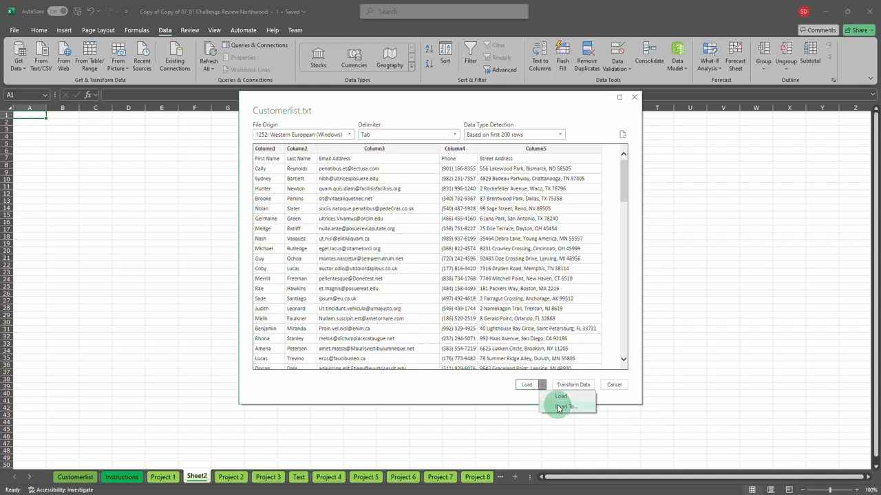
click(561, 407)
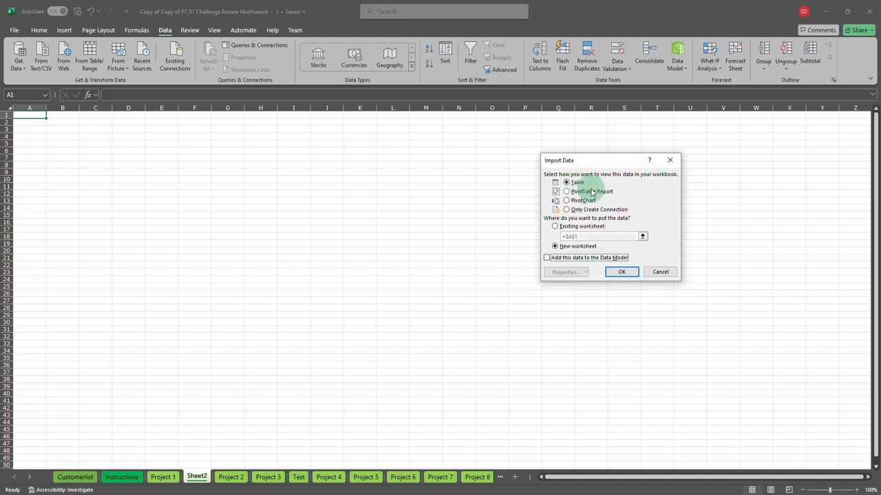
click(555, 227)
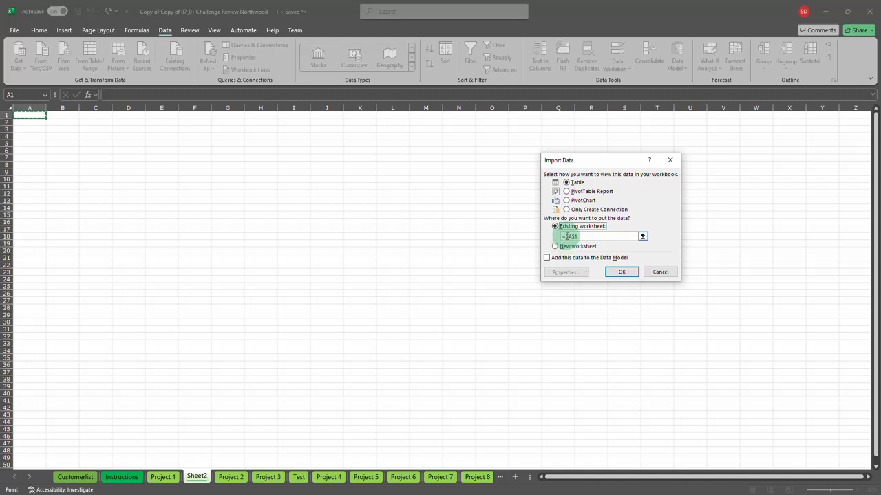
click(621, 272)
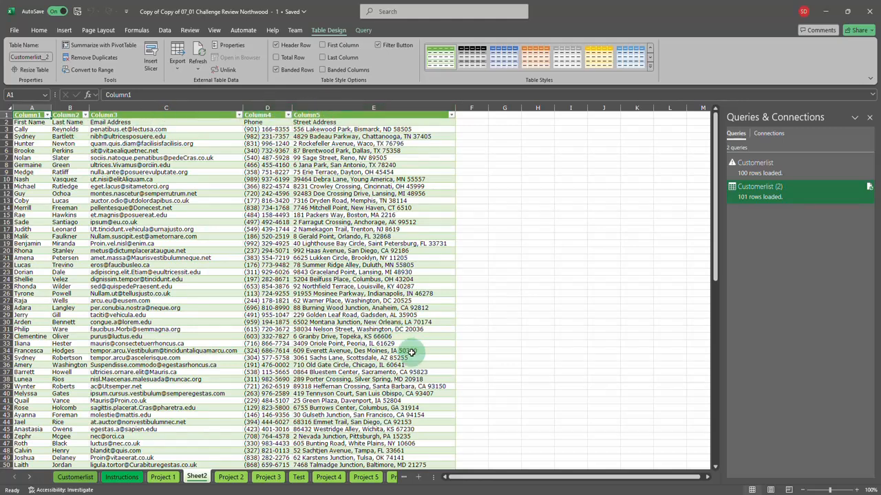
click(561, 197)
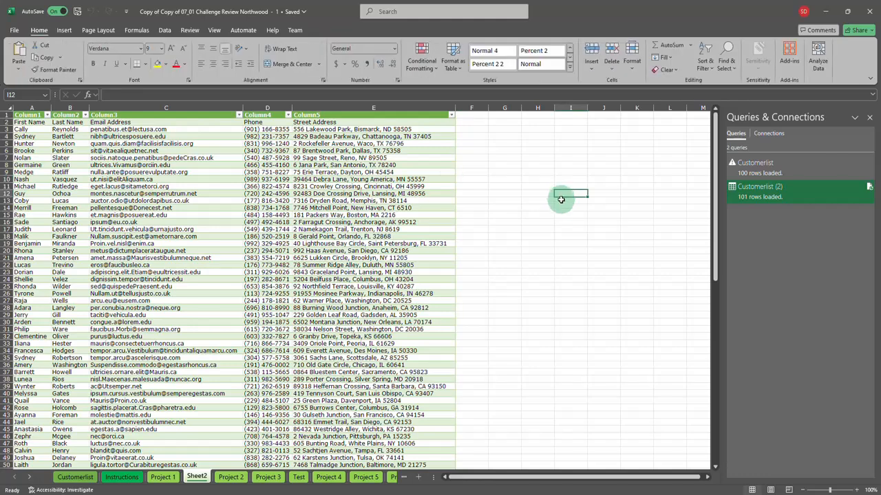
click(440, 144)
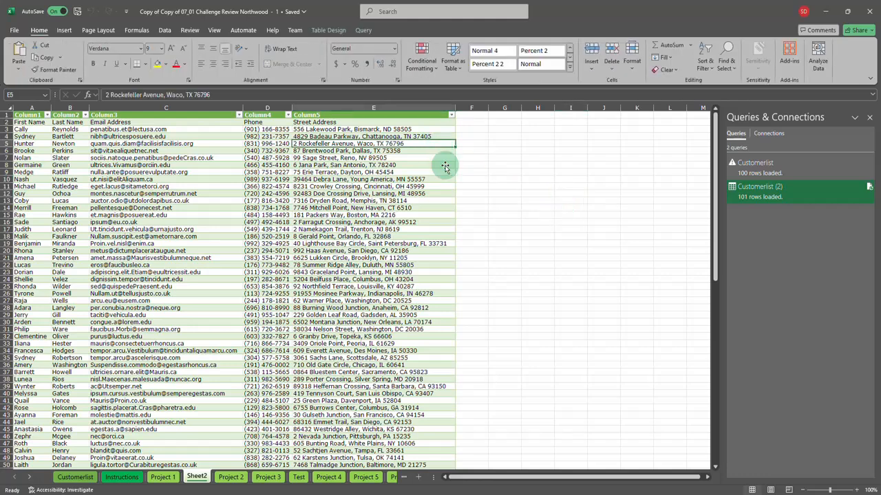
Delete the Sheet2 worksheet permanently.
right_click(197, 480)
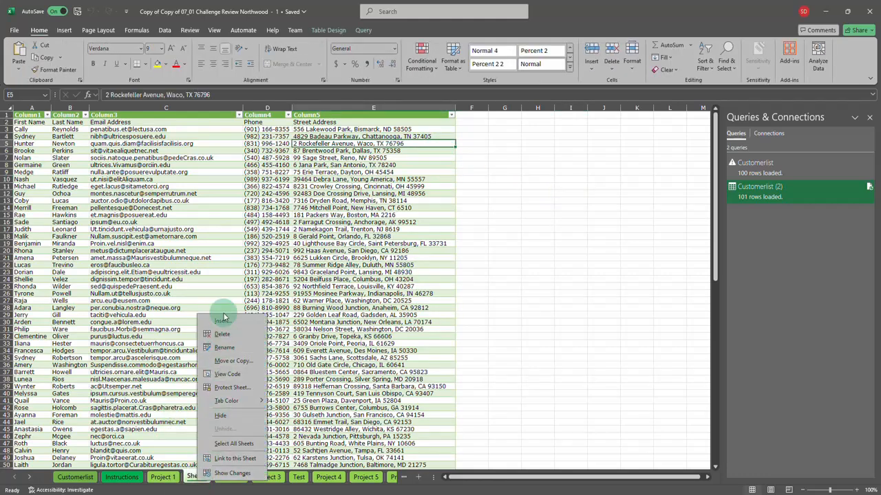
click(222, 335)
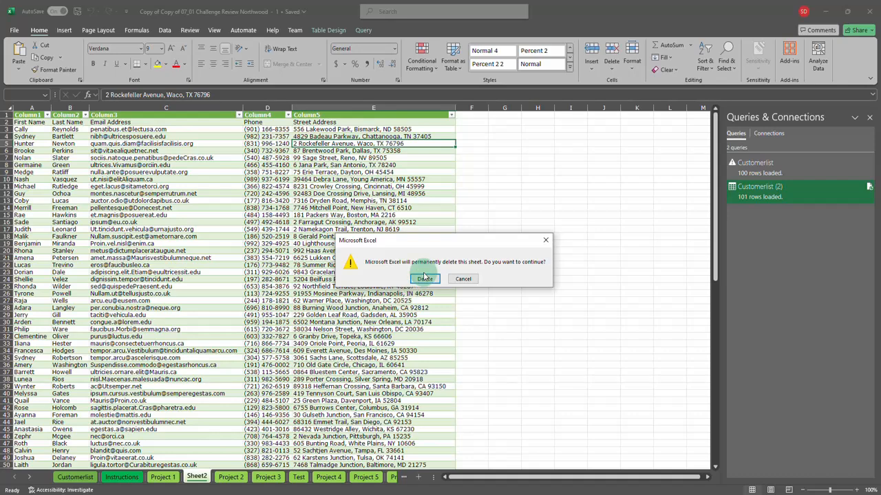
click(424, 278)
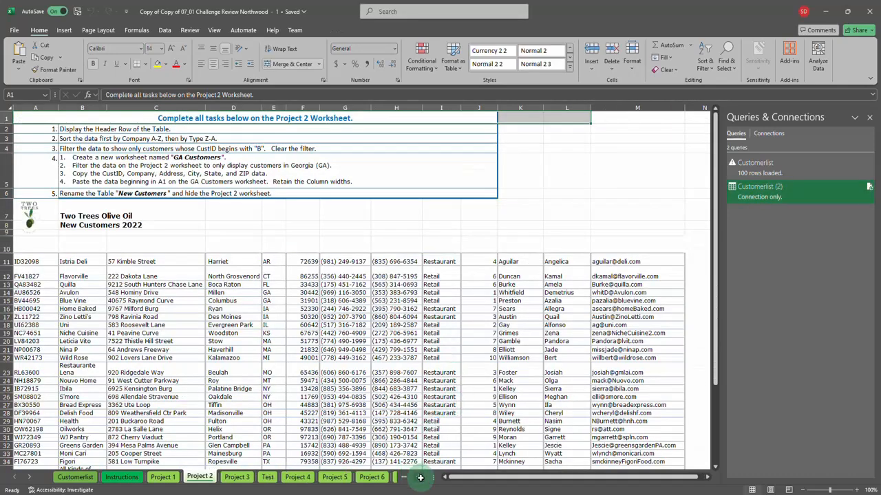
Add a new worksheet and open the Customerlist text file from the Chapter 7 folder for import.
click(418, 477)
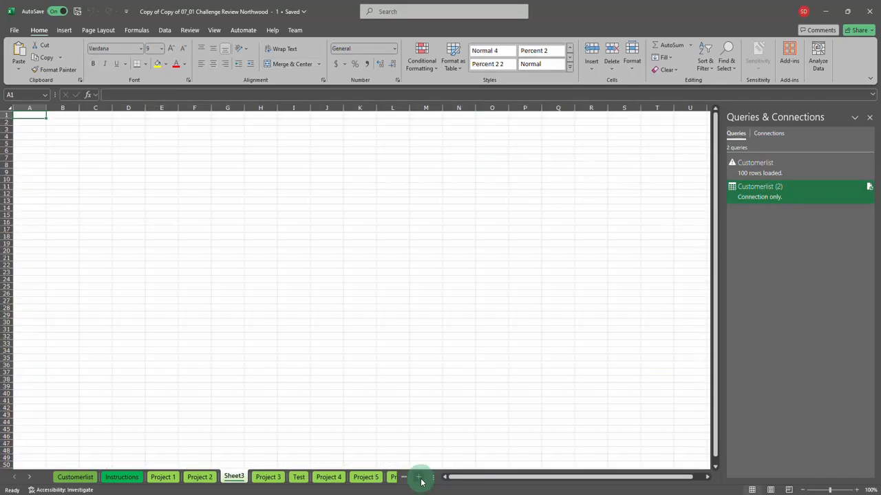
click(16, 31)
click(21, 31)
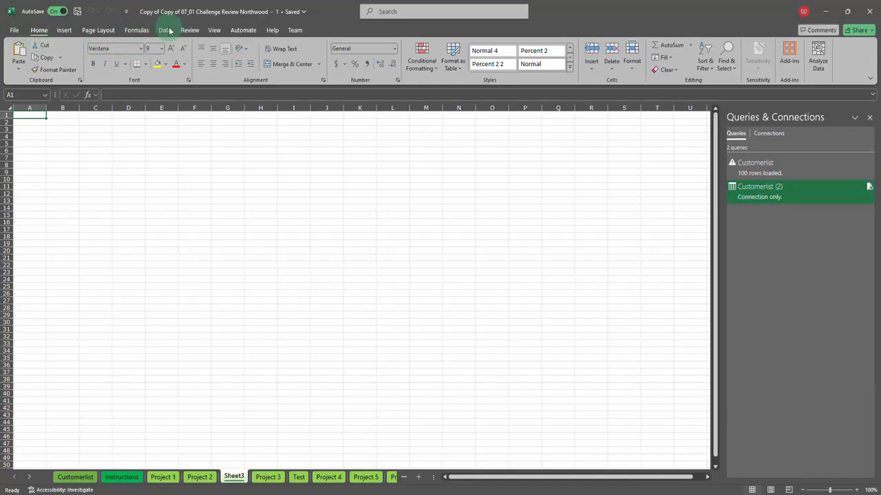
click(167, 32)
click(37, 69)
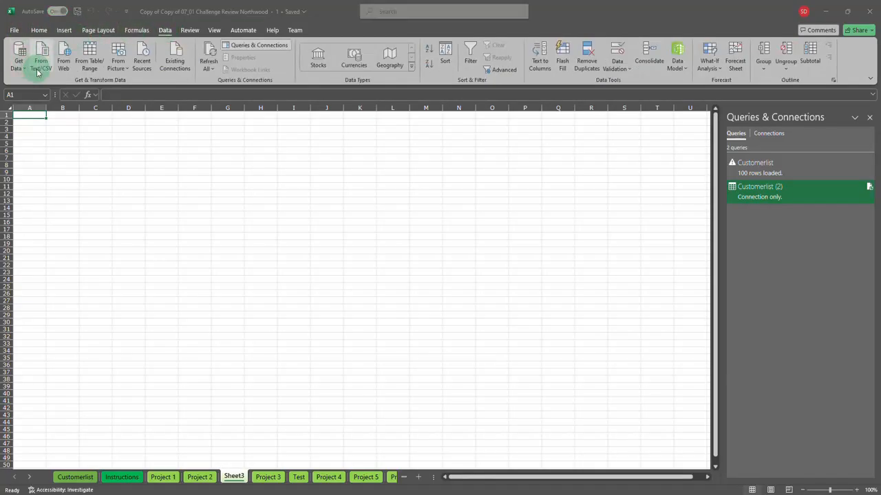
click(108, 67)
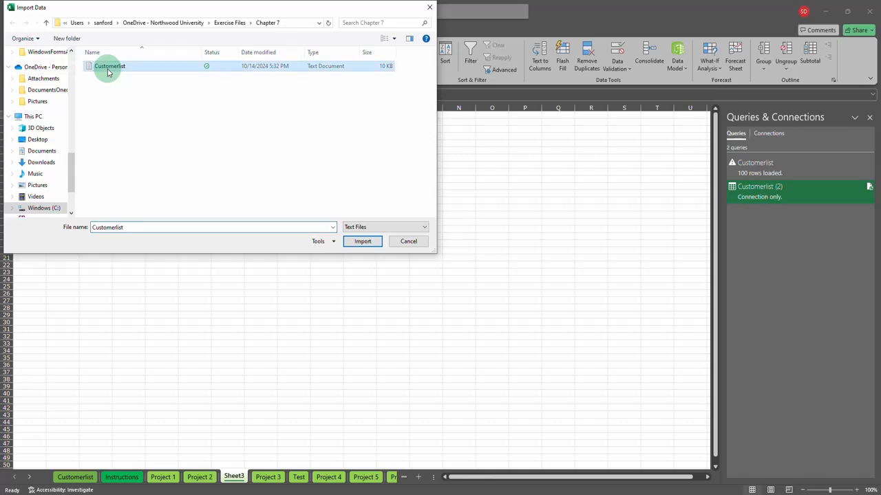
click(363, 241)
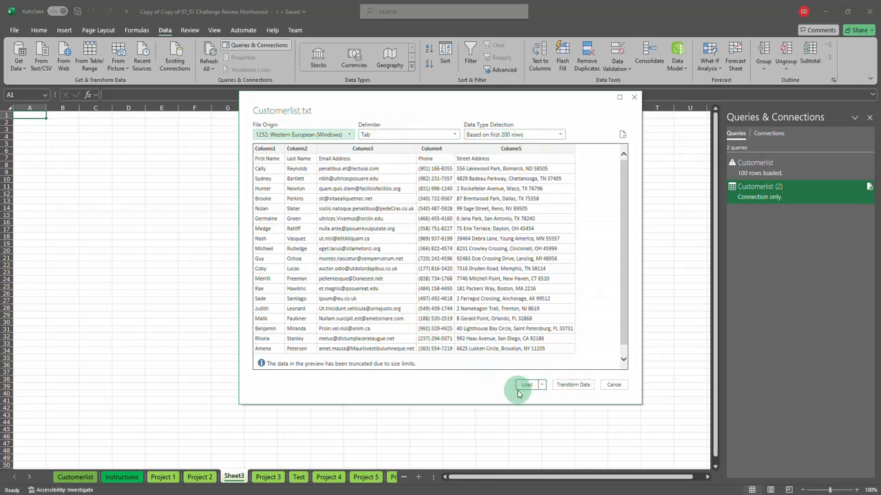
Transform the Customerlist data in Power Query by using the first row as headers, and load it into the workbook.
click(571, 386)
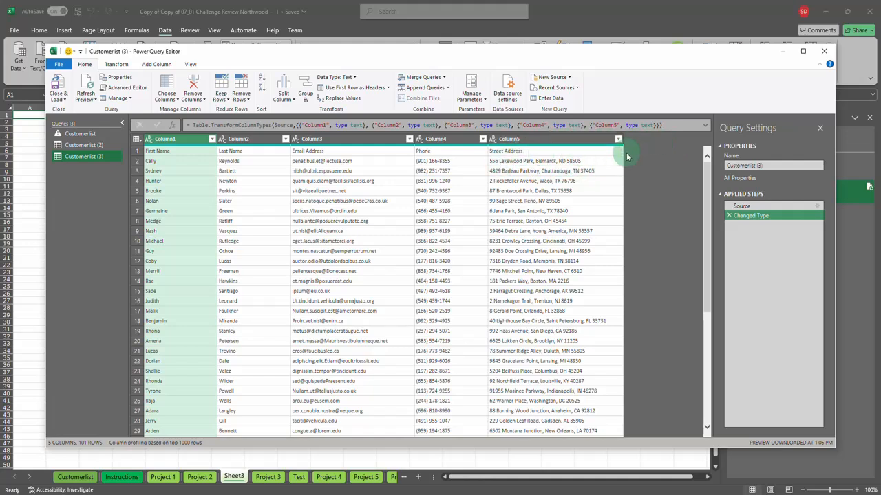
click(79, 92)
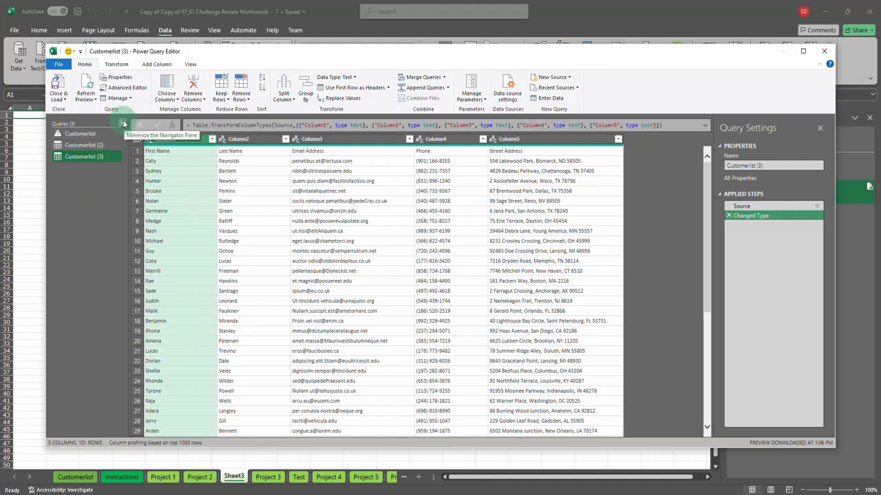
click(343, 92)
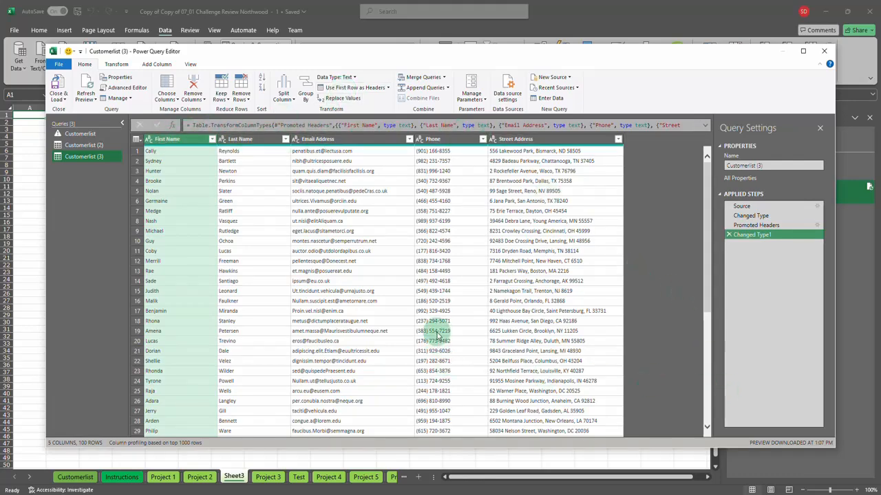
scroll(547, 334, down, 13)
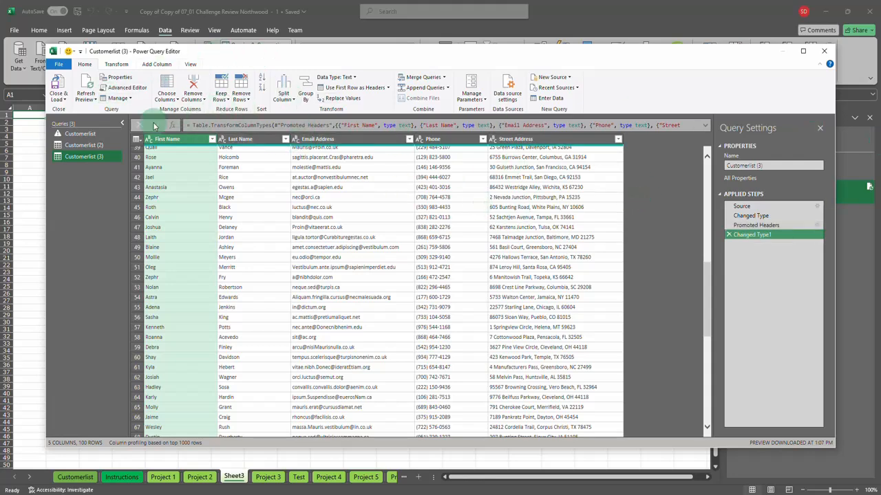
click(122, 123)
scroll(619, 299, down, 10)
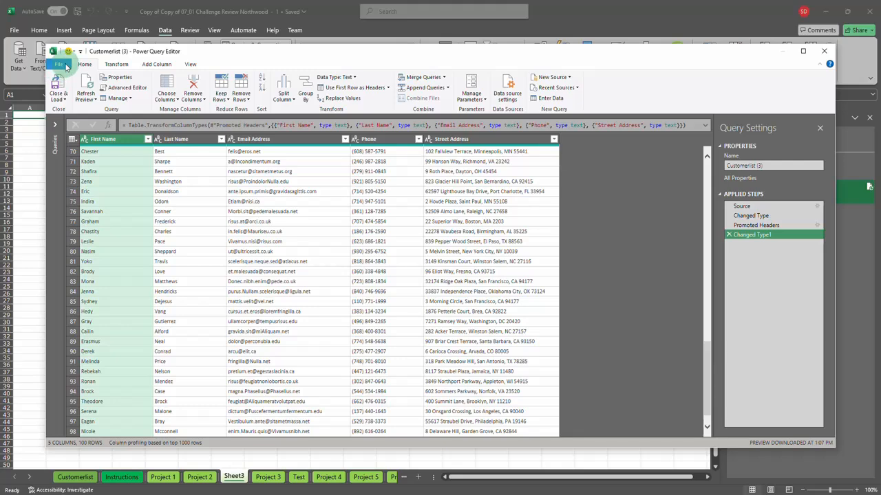
click(60, 100)
click(63, 110)
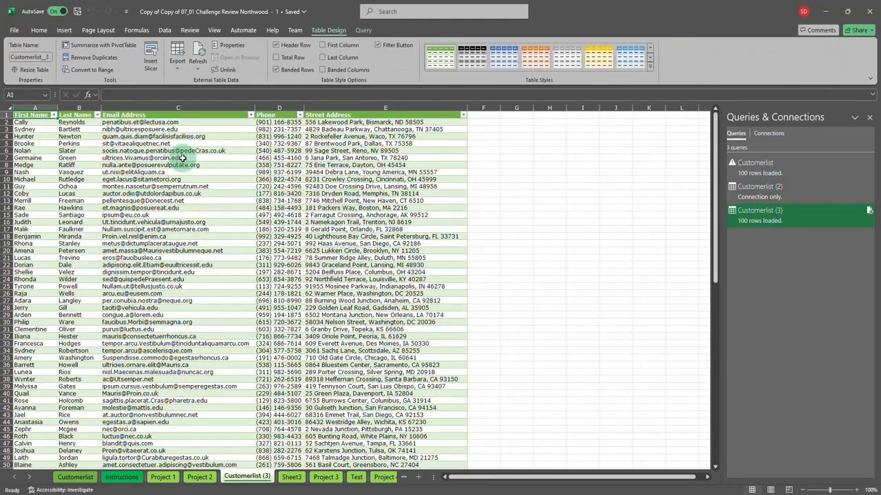
Examine the Last Name, Email Address and Phone columns and headings of the loaded customer table.
click(70, 121)
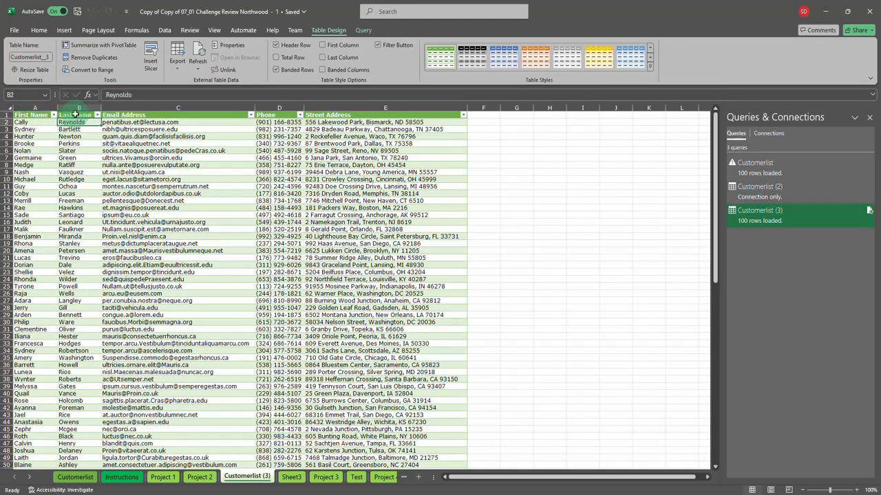
click(74, 115)
click(175, 116)
click(278, 109)
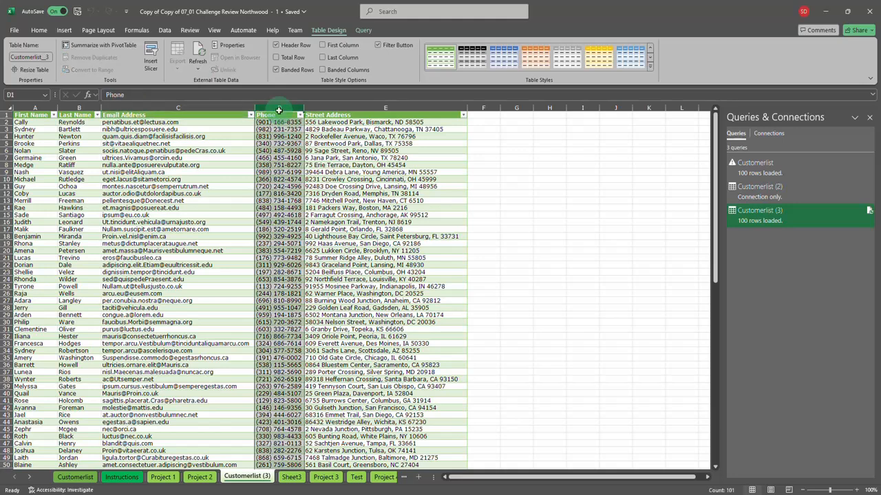
drag(280, 121, 283, 115)
Add another worksheet and bring up the Customerlist text file's import preview again.
click(418, 477)
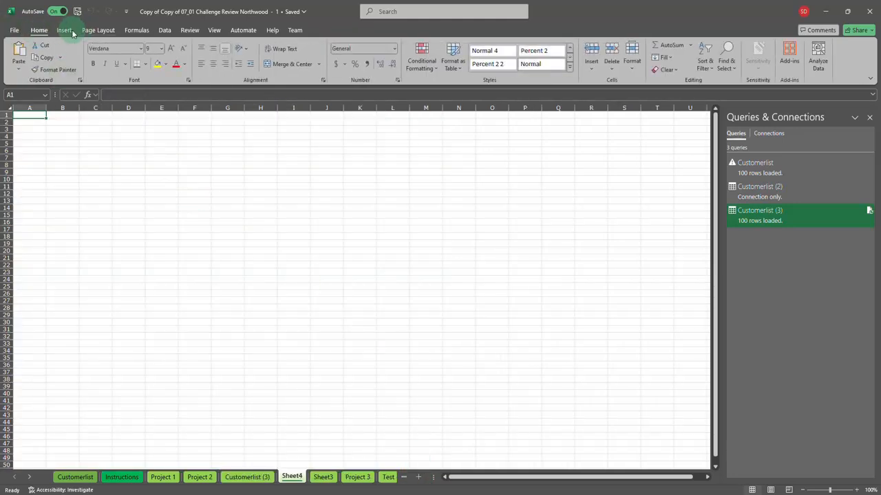
click(161, 30)
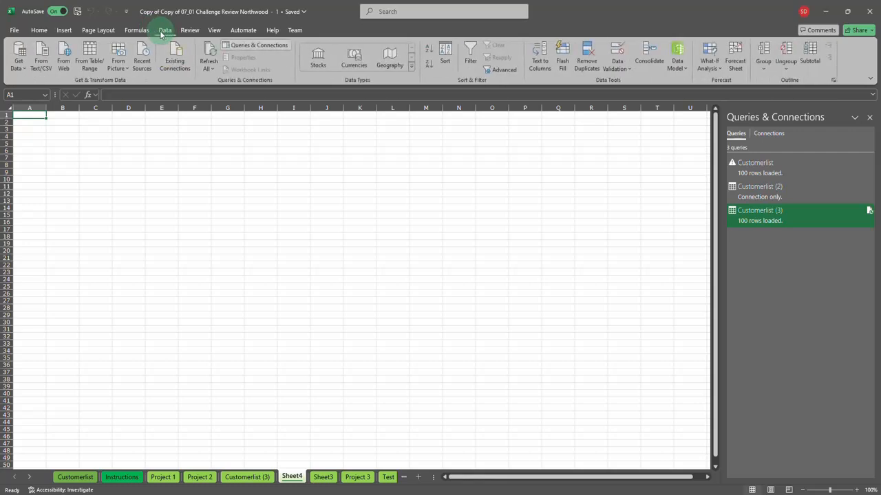
click(40, 59)
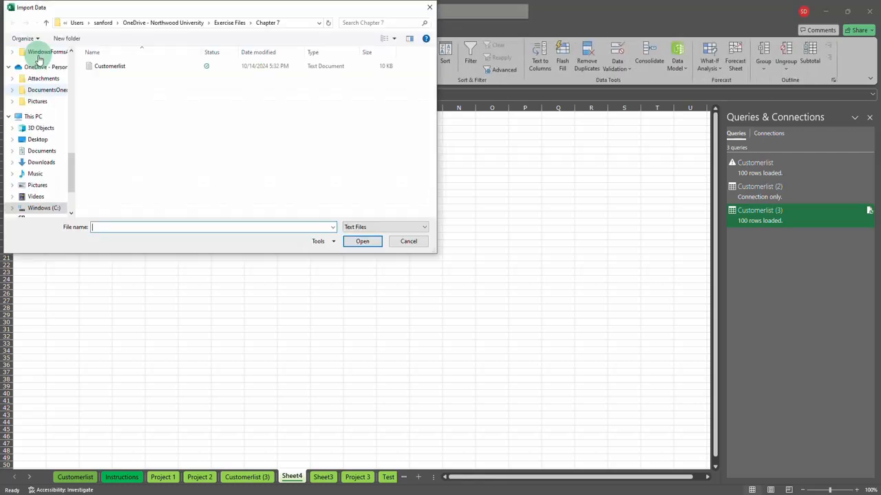
click(115, 66)
click(356, 241)
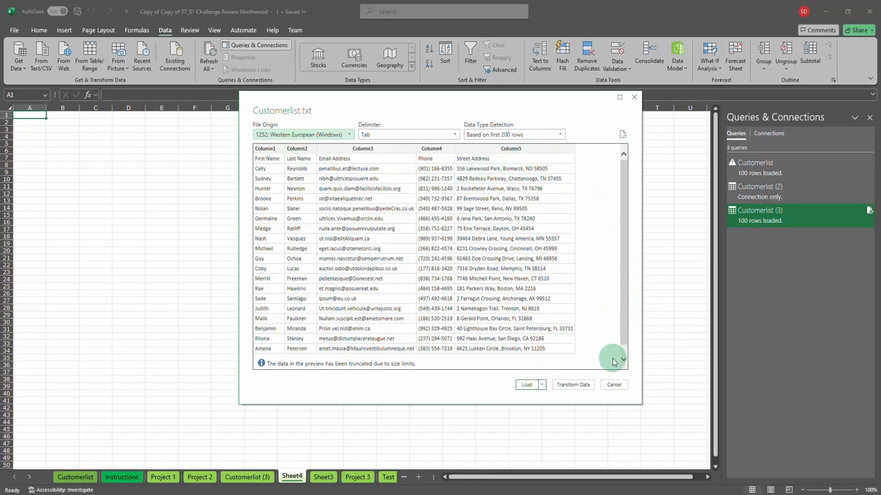
Open the previewed data in Power Query, promote its first row to headers, and load the result as a table.
click(571, 387)
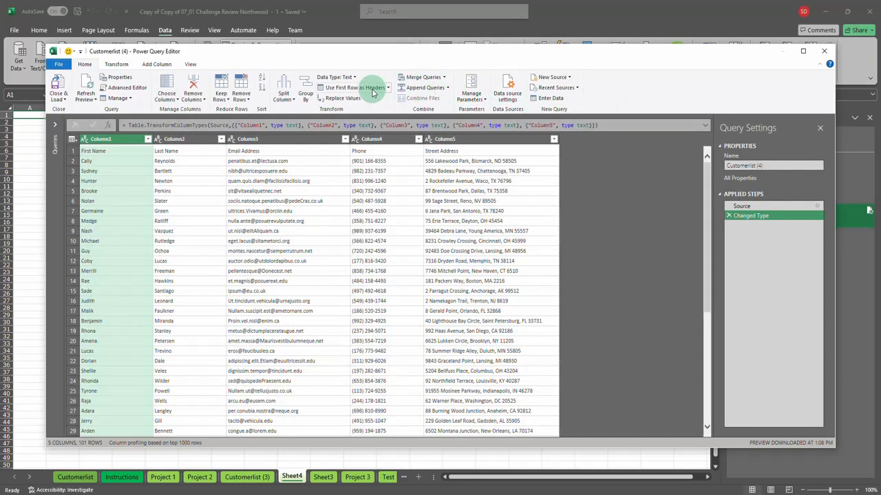
click(373, 92)
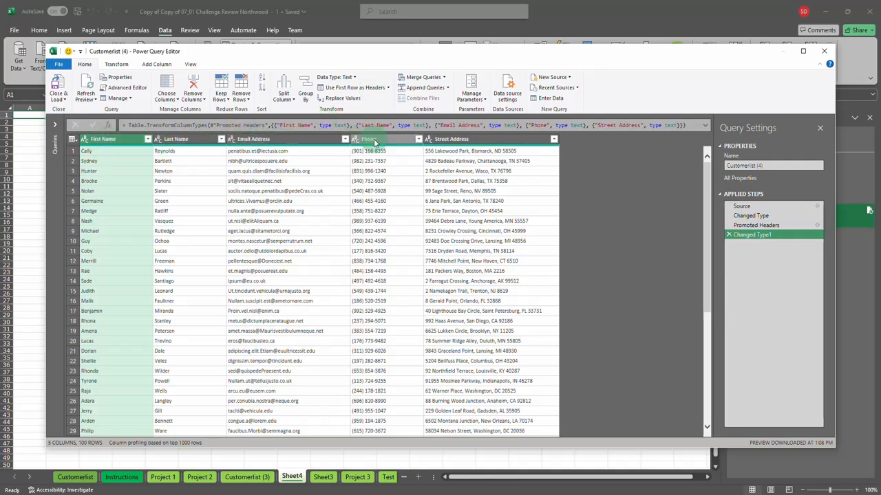
click(59, 85)
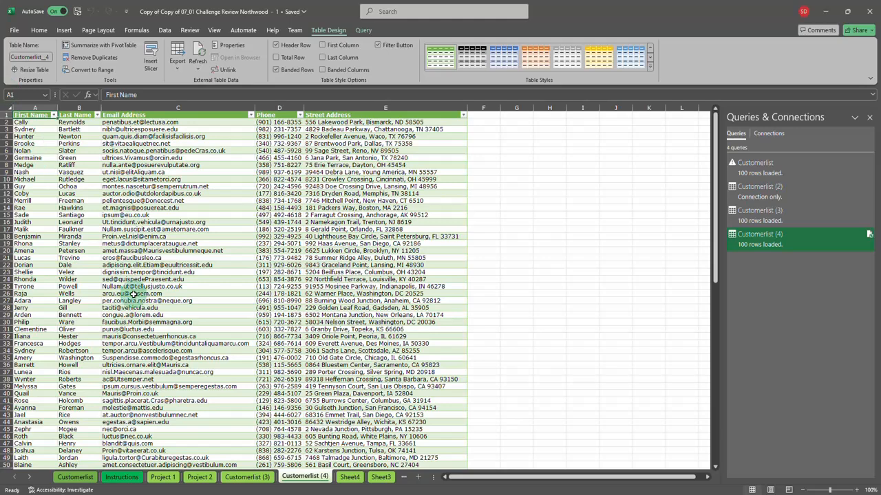
Examine the cells, header filter buttons and table style options of the newly loaded customer table.
click(282, 157)
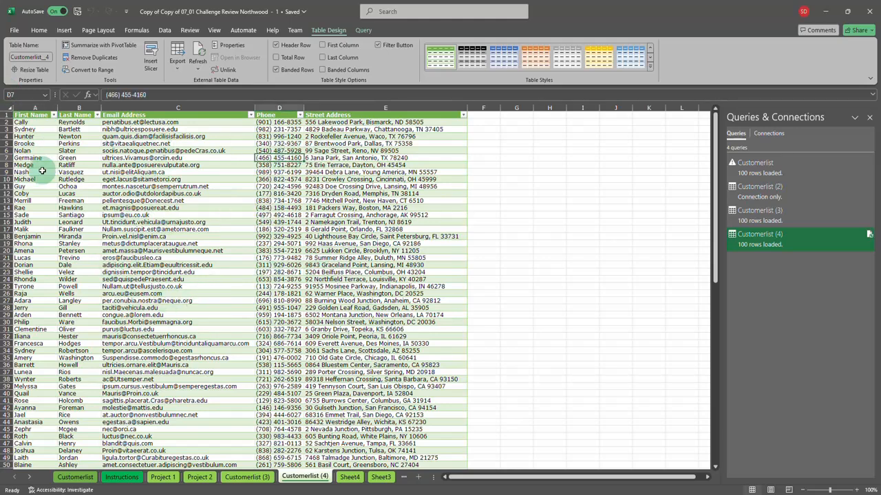
click(53, 115)
click(98, 115)
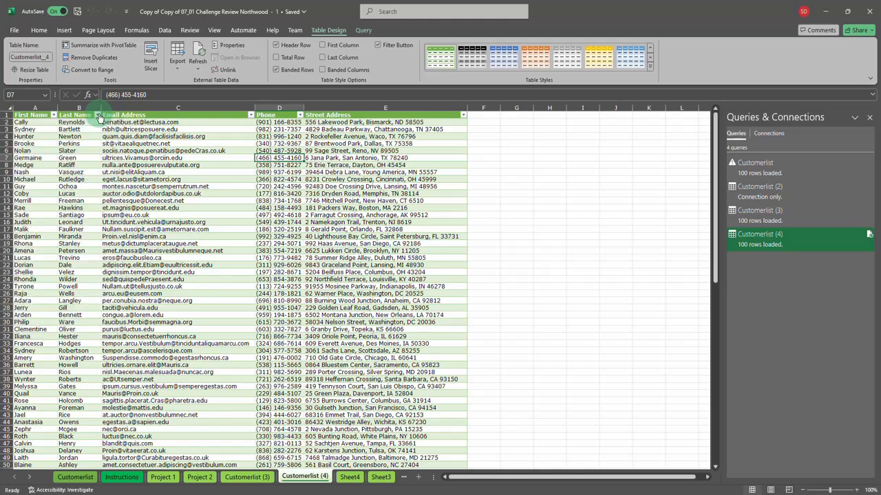
click(250, 122)
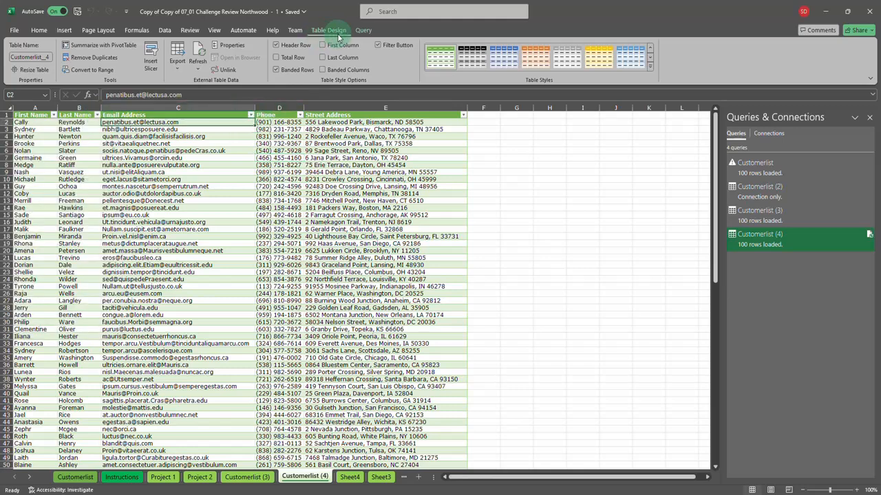
click(317, 165)
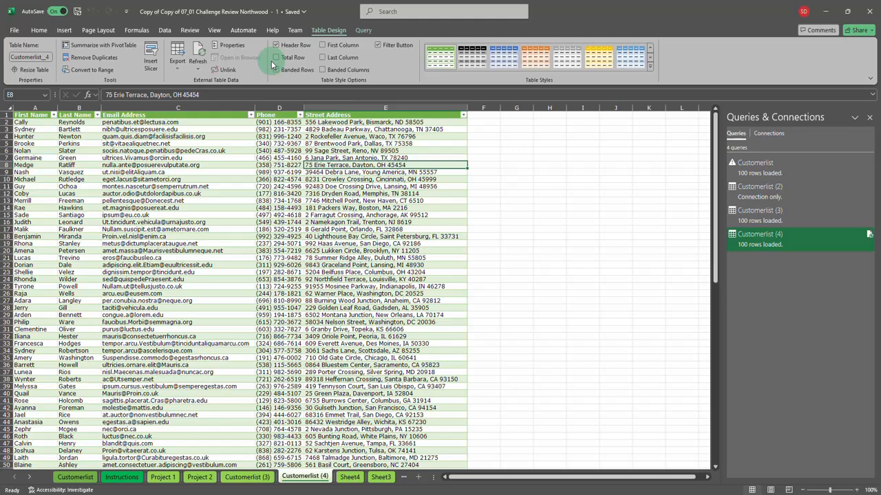
click(276, 68)
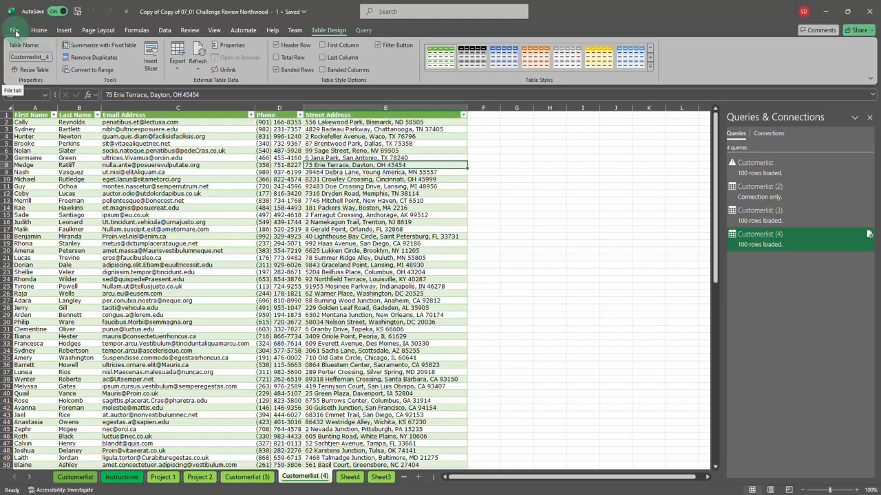
Group the worksheets Customerlist (3), Customerlist (4), Sheet4 and Sheet3 and delete them permanently.
click(256, 481)
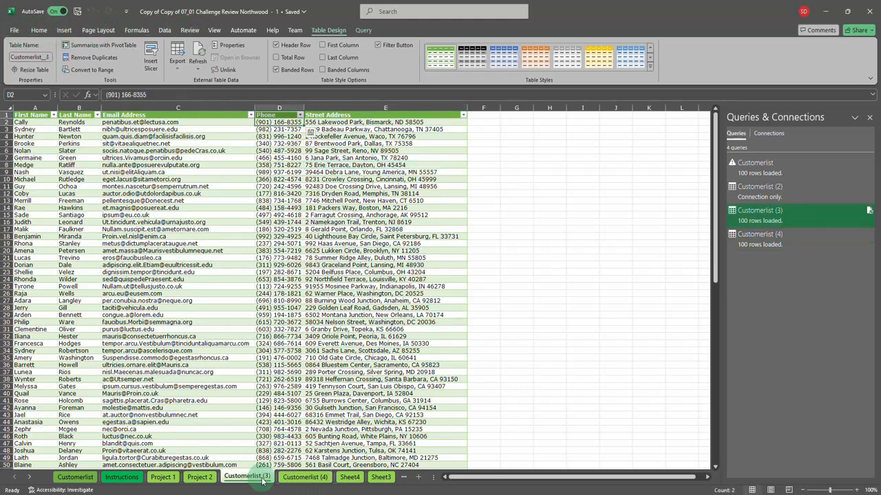
ctrl+click(381, 480)
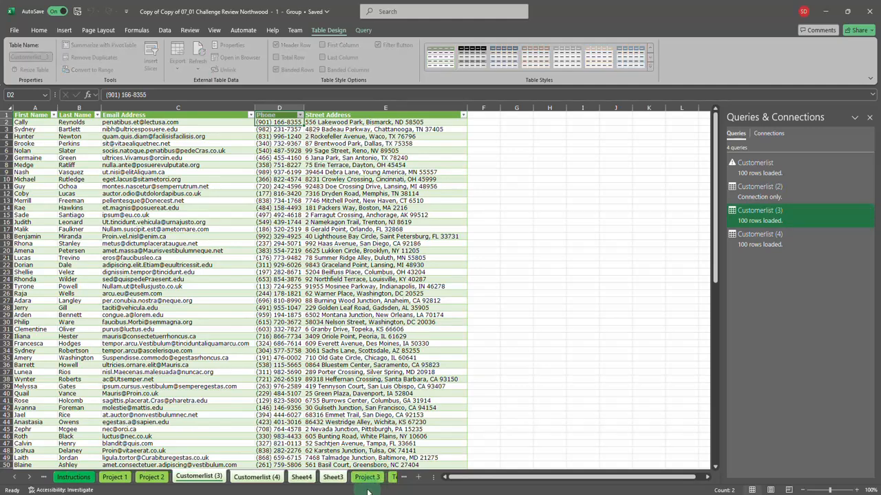
right_click(258, 480)
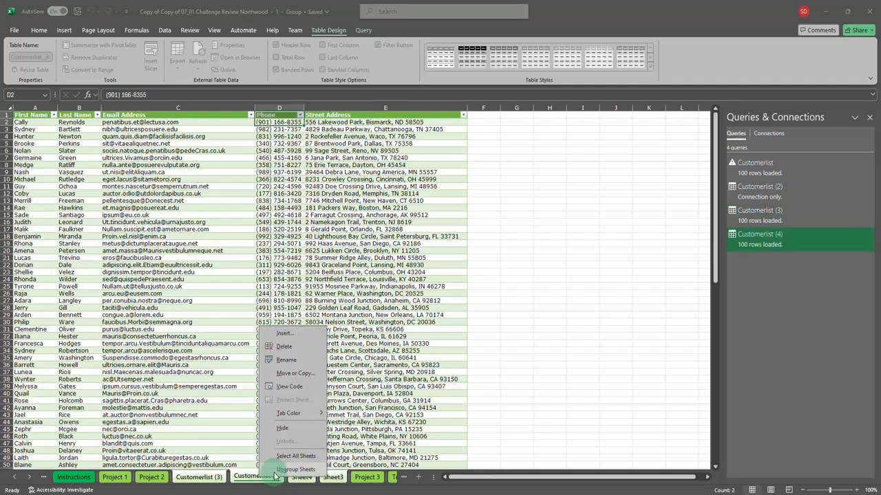
click(283, 346)
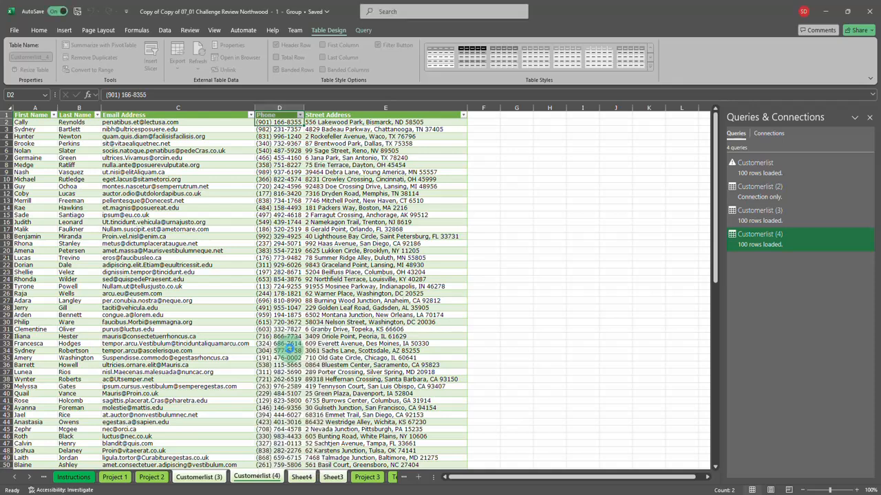
click(422, 281)
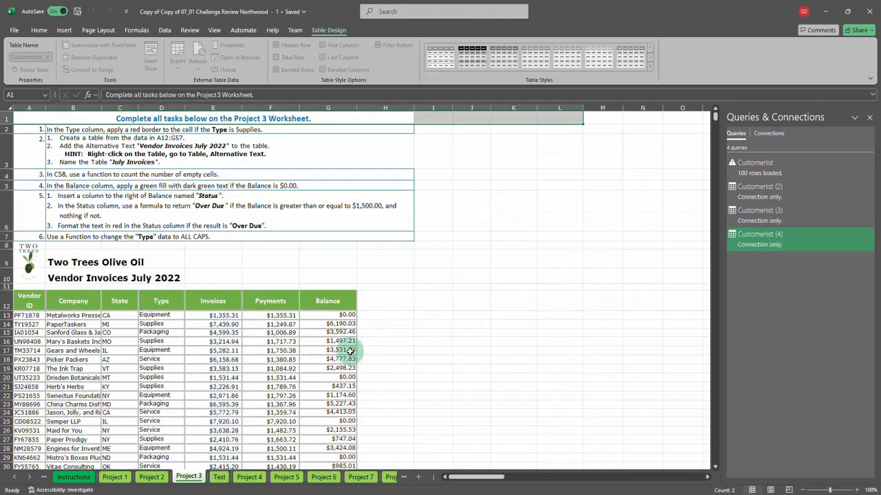
Delete the Test worksheet.
click(219, 478)
right_click(220, 479)
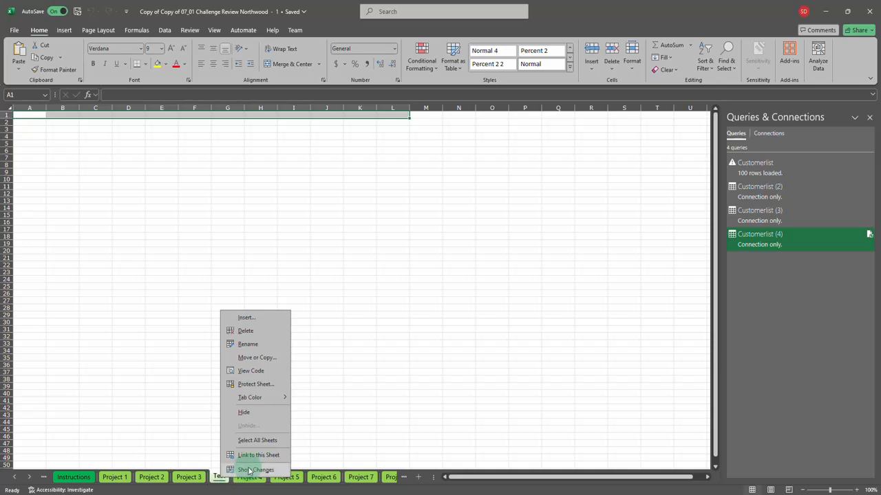
click(253, 330)
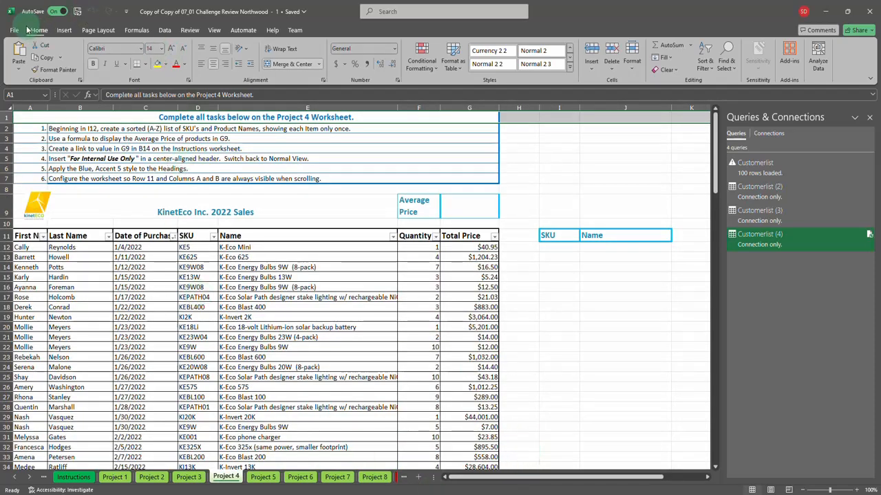
Import the ADI Data Excel workbook from the OneDrive - Northwood University folder as a new data source.
click(164, 30)
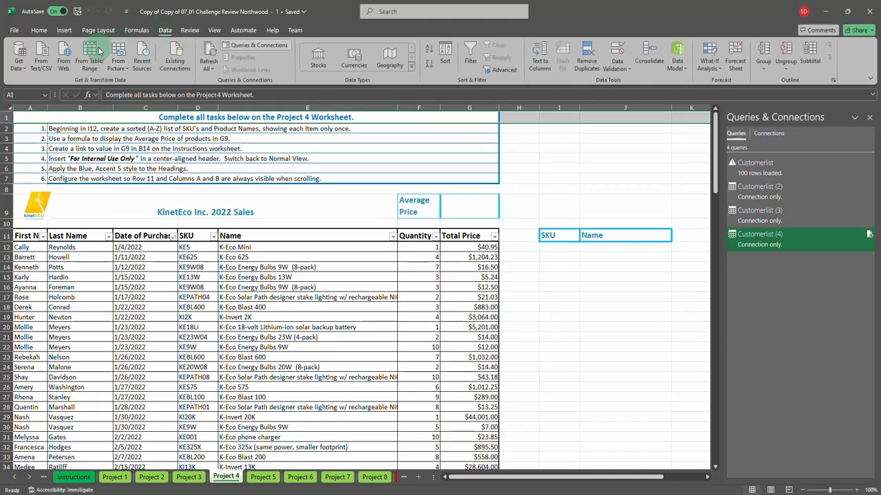
click(19, 59)
mouse_move(39, 94)
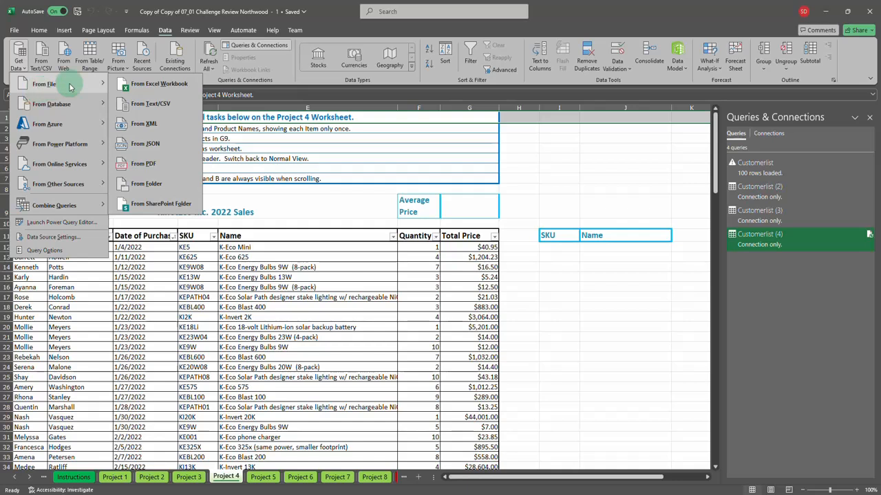
click(158, 85)
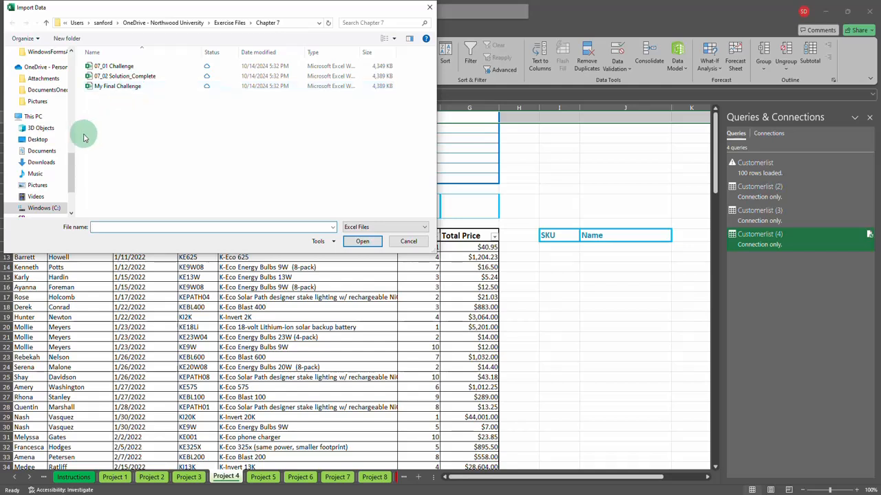
drag(73, 157, 80, 56)
scroll(61, 149, down, 1)
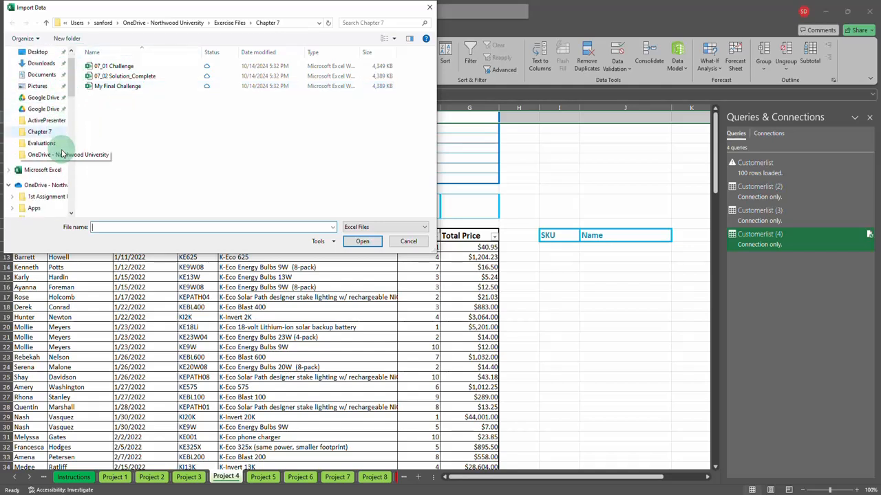
scroll(53, 177, down, 1)
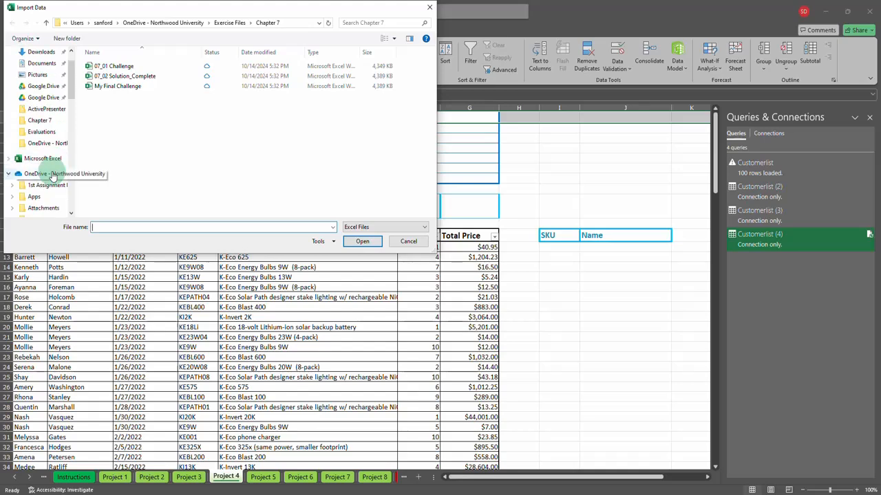
click(53, 175)
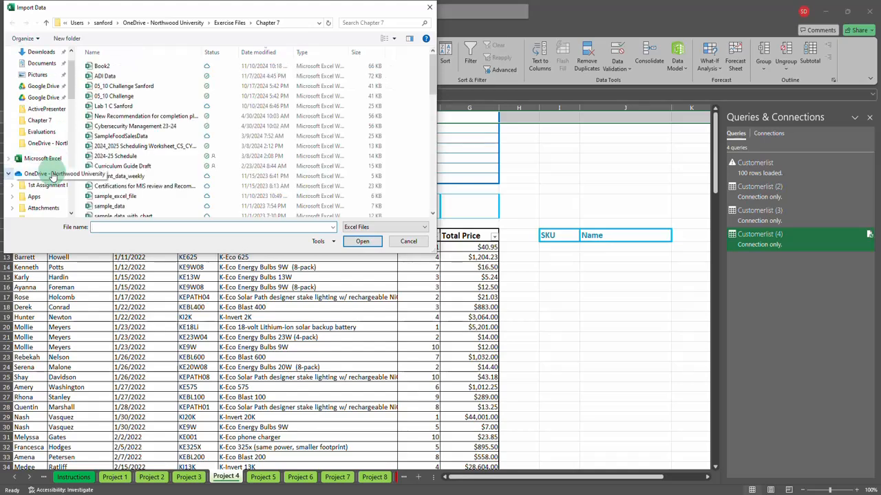
click(126, 78)
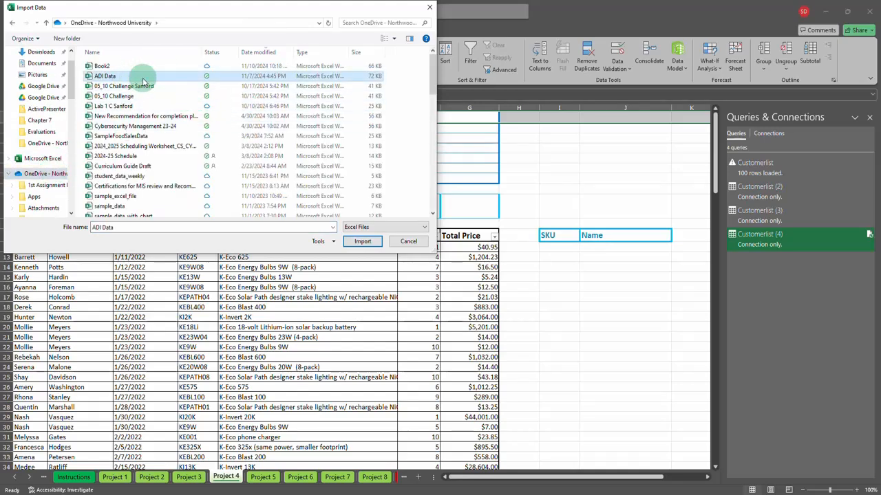
click(363, 241)
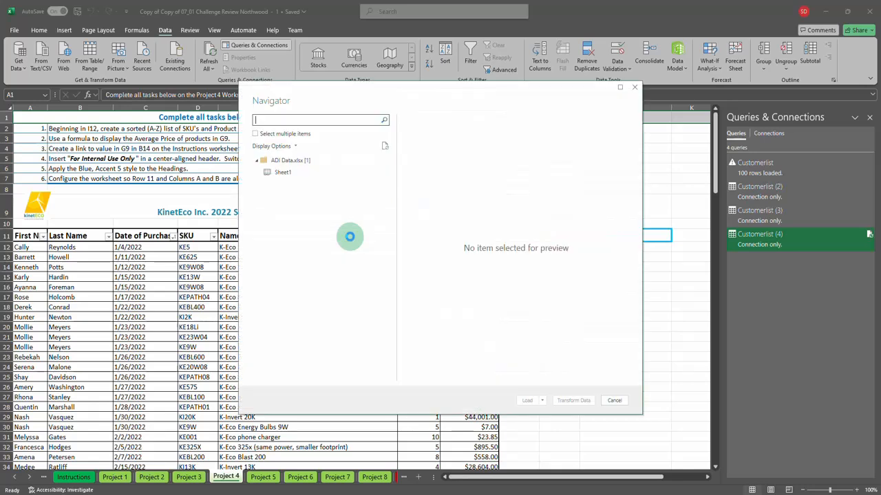
Load Sheet1 of the ADI Data workbook as a table on a new worksheet.
click(285, 174)
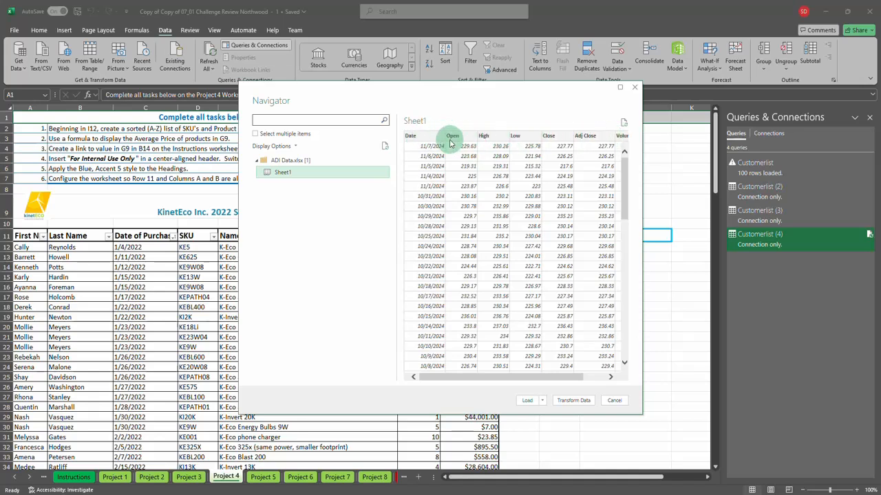
click(542, 400)
click(562, 422)
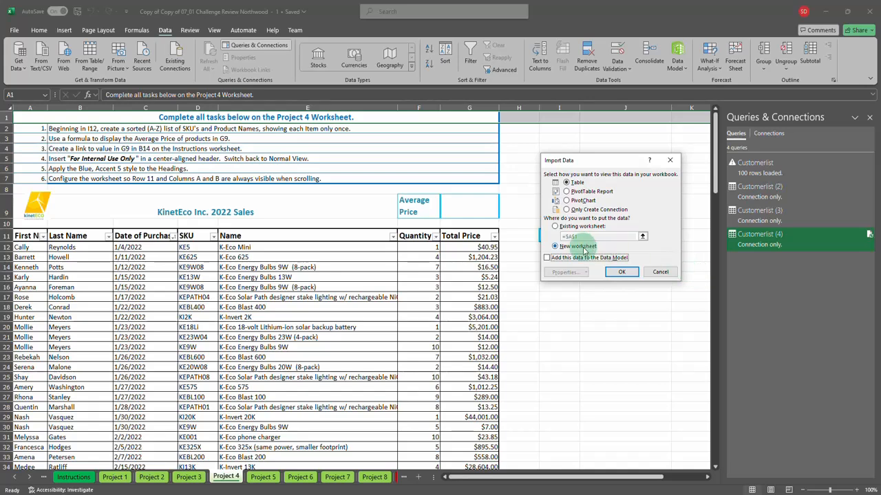
click(621, 273)
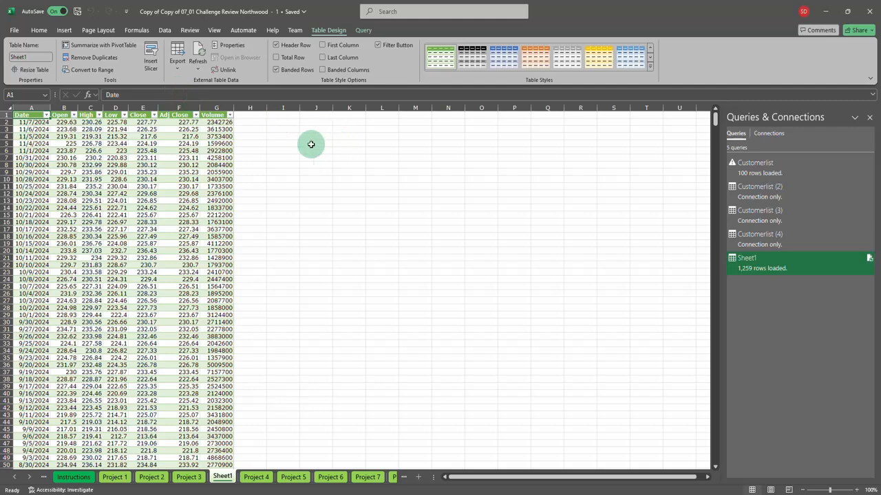
Go through the named tables Customerlist, EE_Travel_Exp, KinetEcoSales and Table3 to see where each one is located.
click(44, 97)
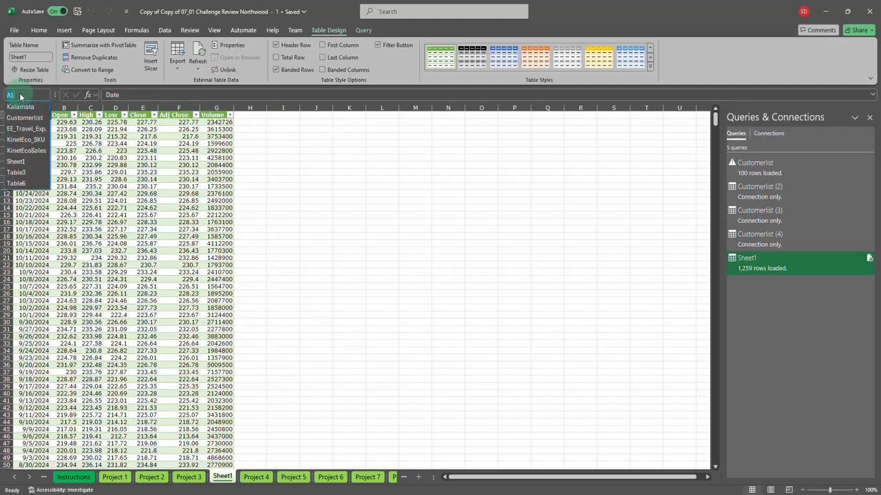
click(24, 118)
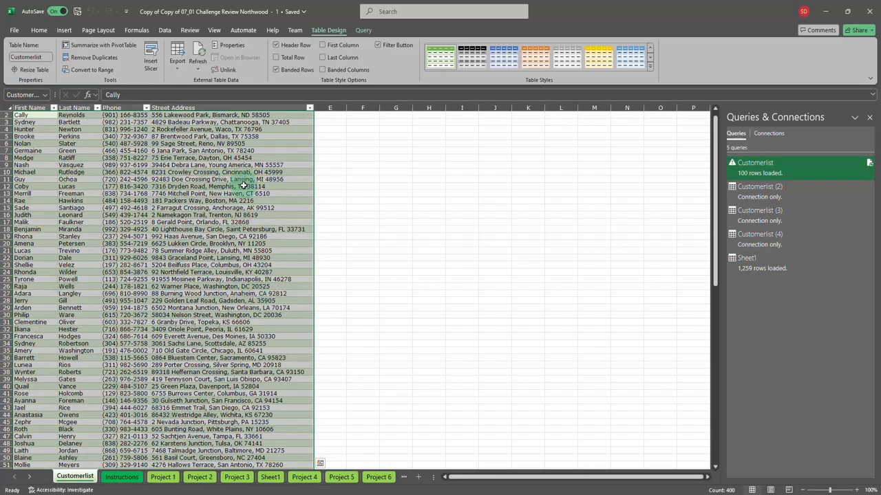
click(47, 97)
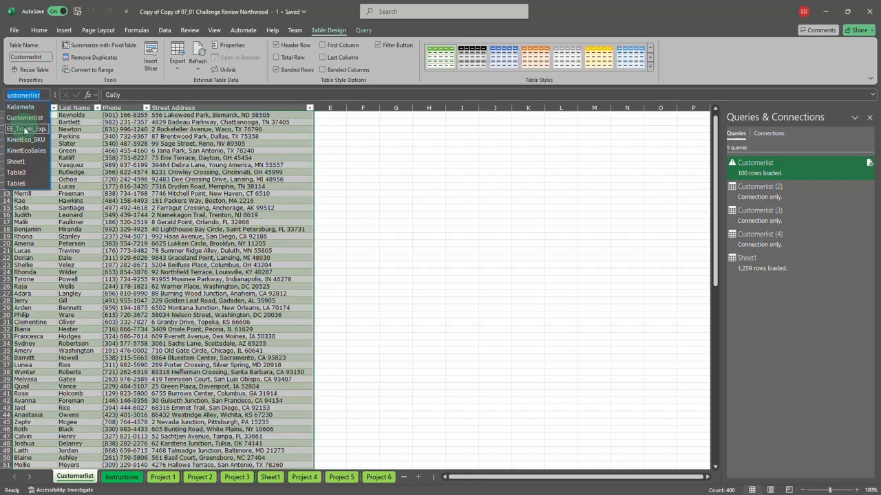
click(33, 132)
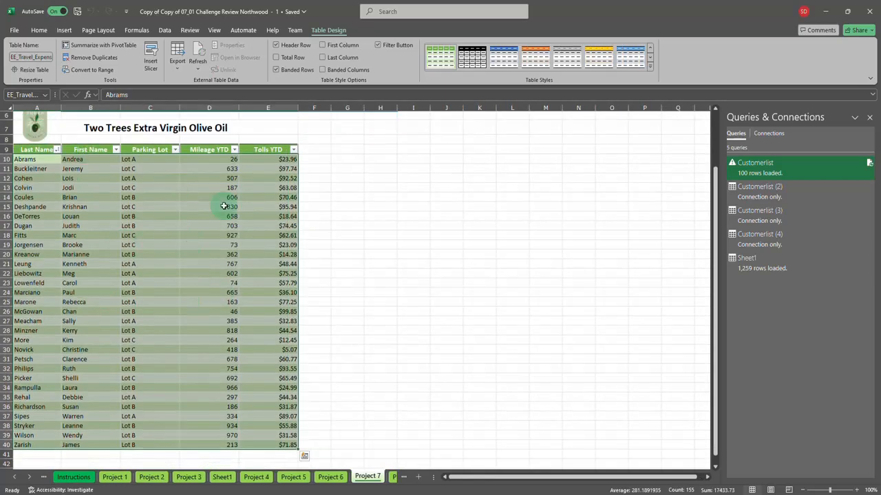
click(45, 95)
click(26, 150)
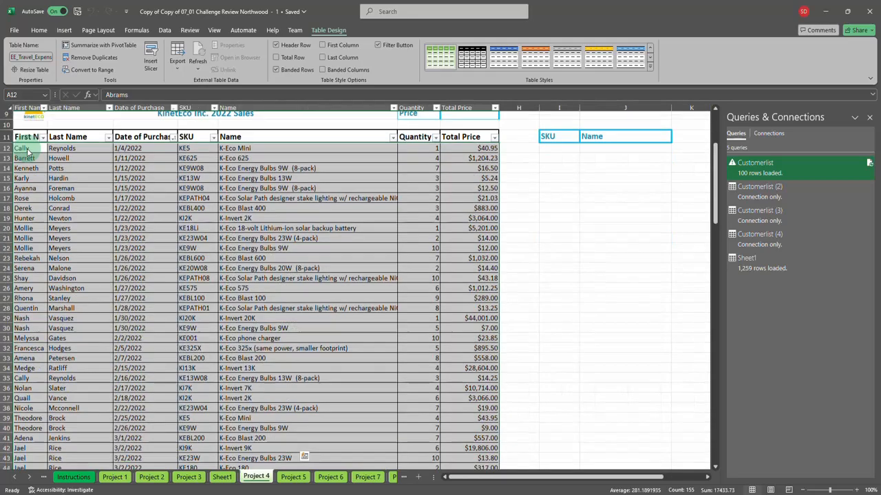
click(46, 95)
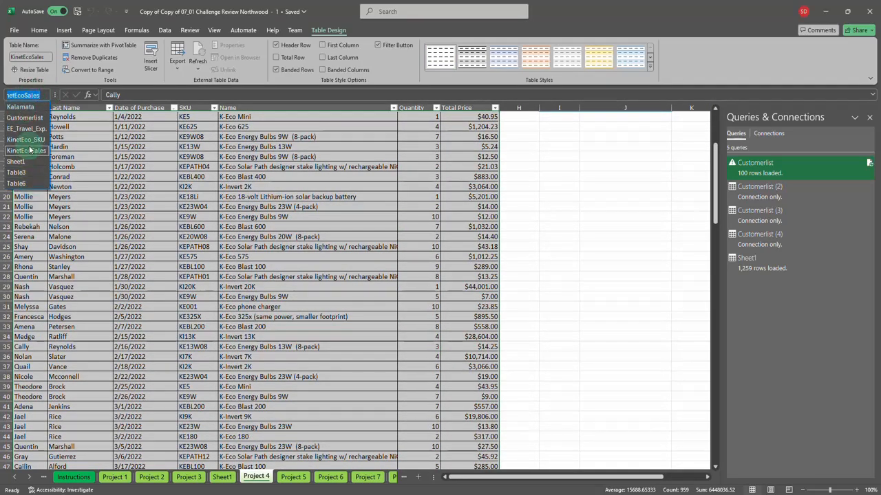
click(31, 172)
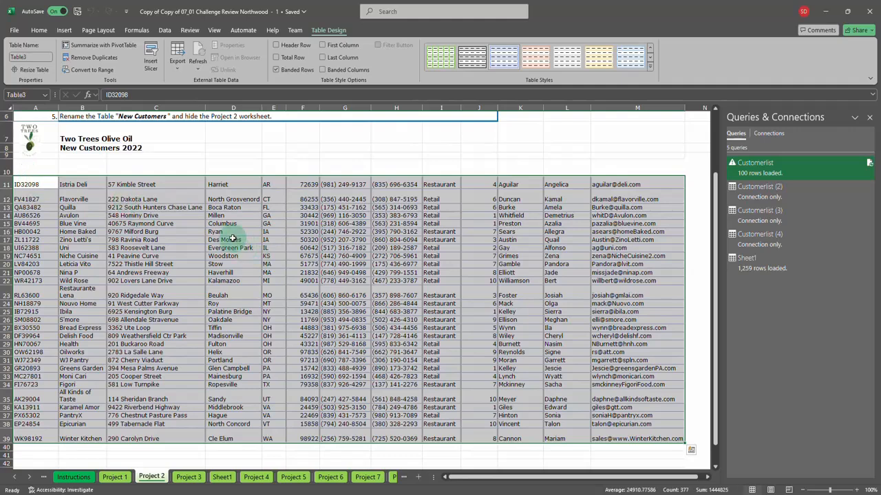
Review the workbook's list of named ranges and tables without selecting any of them.
click(45, 95)
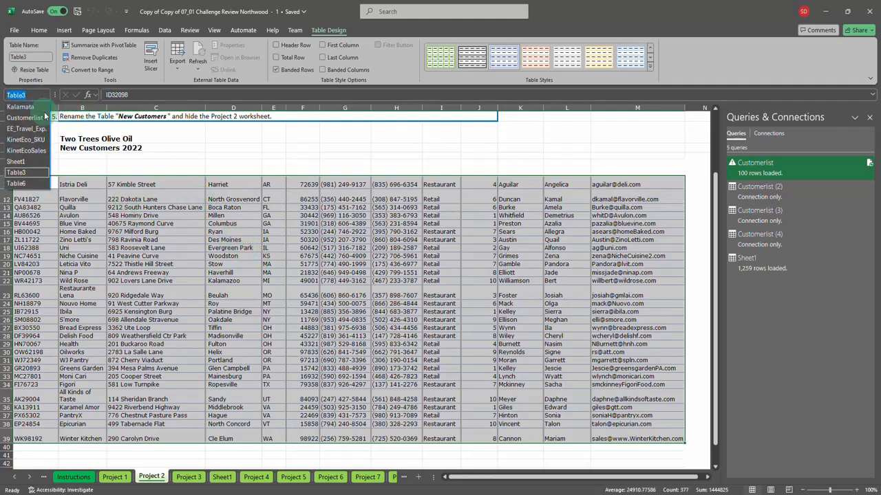
key(Escape)
click(39, 95)
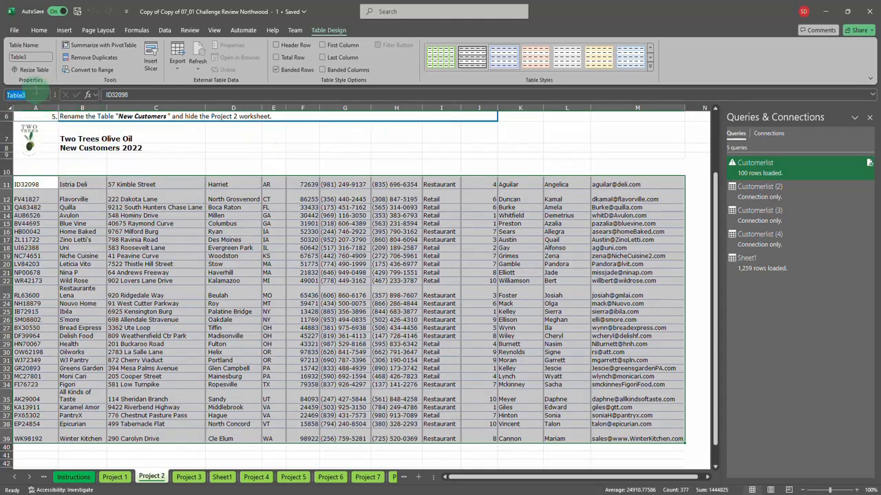
click(45, 95)
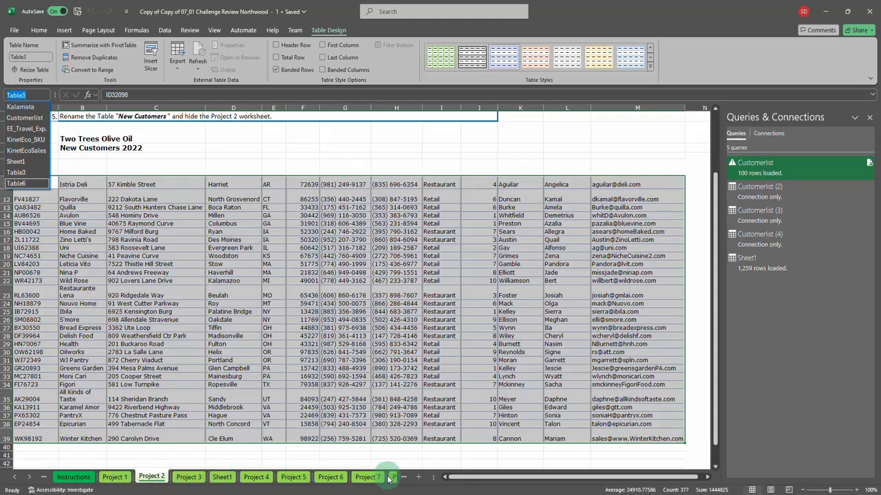
key(Escape)
Name the empty cell J2 on the Sheet1 worksheet Test_1.
click(222, 477)
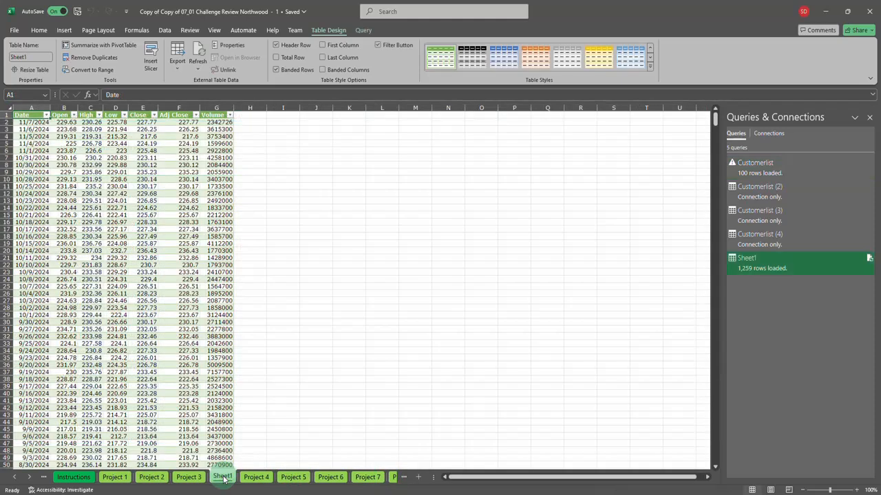
click(316, 121)
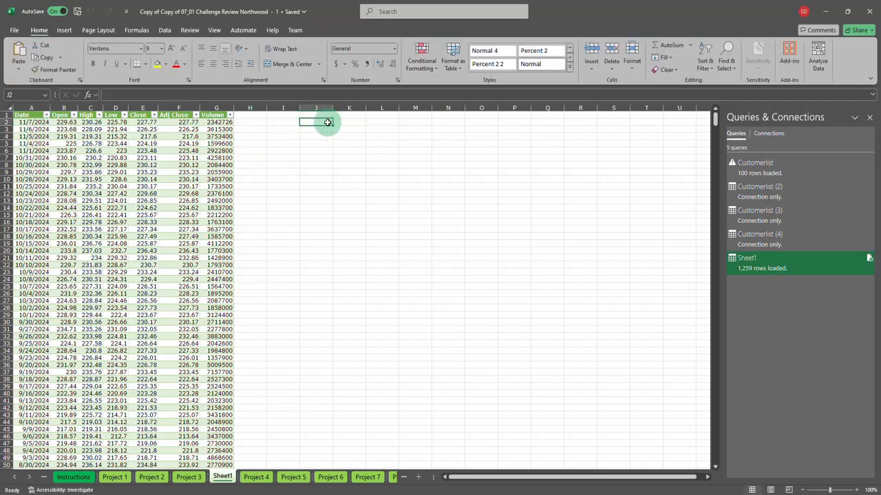
click(23, 94)
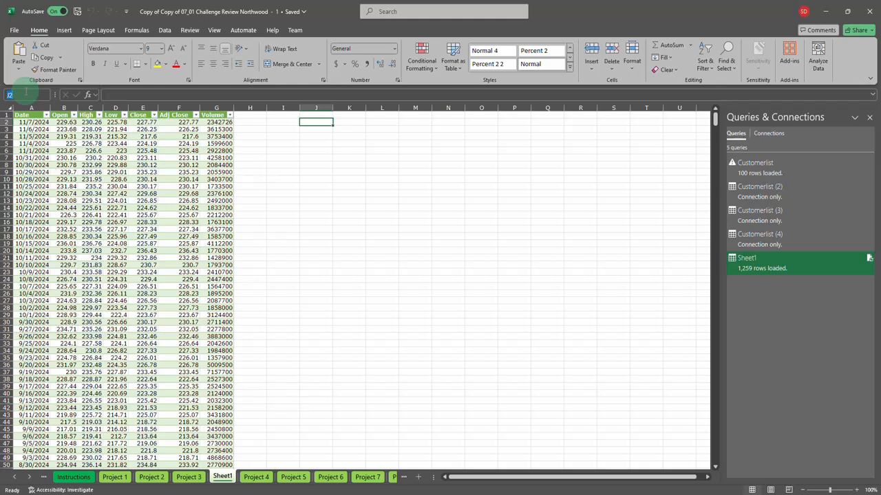
text(Test_1)
key(Return)
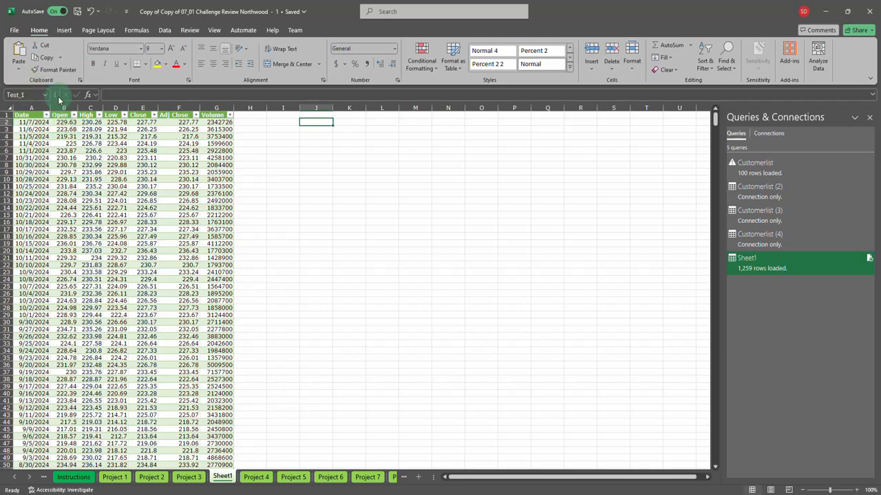
Navigate to the Kalamata named range and return to the cell named Test_1.
click(47, 95)
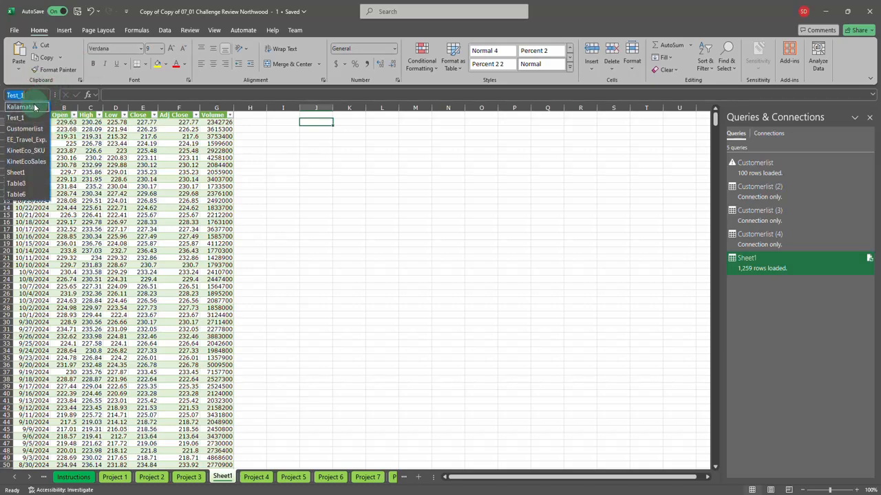
click(34, 106)
click(46, 96)
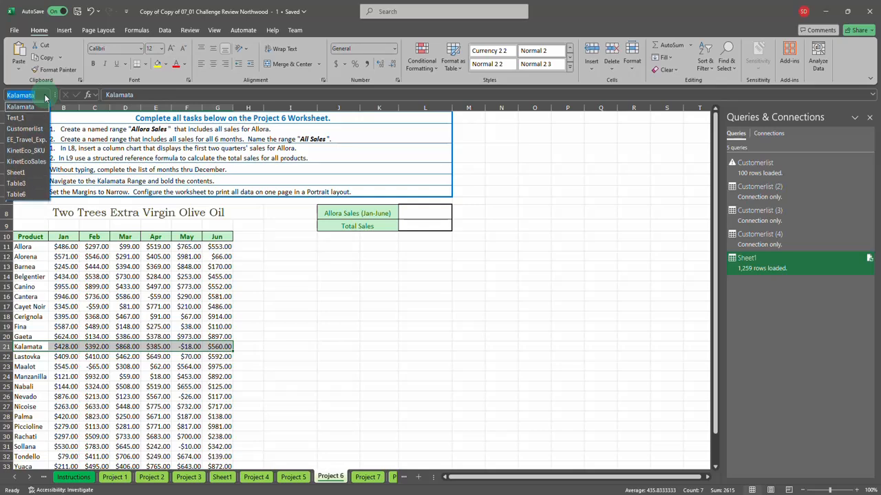
click(26, 119)
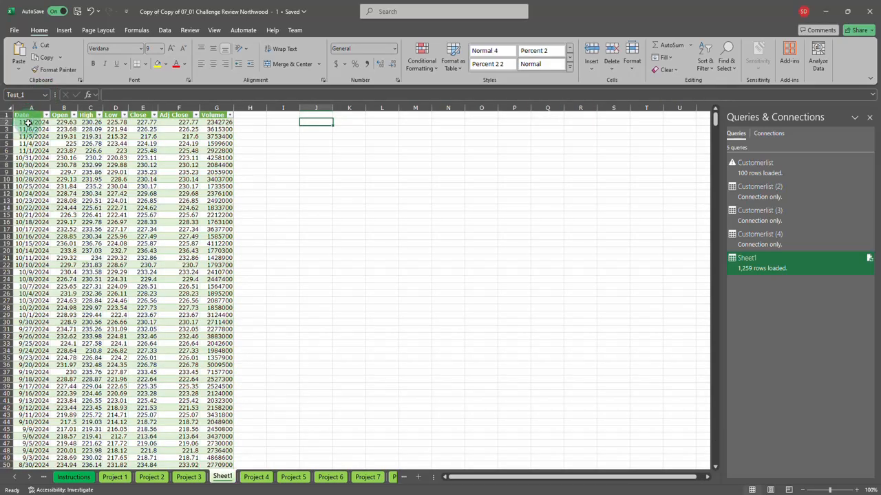
Name the empty range G9:I19 beside the travel table on the Project 7 worksheet Test_Range.
click(46, 96)
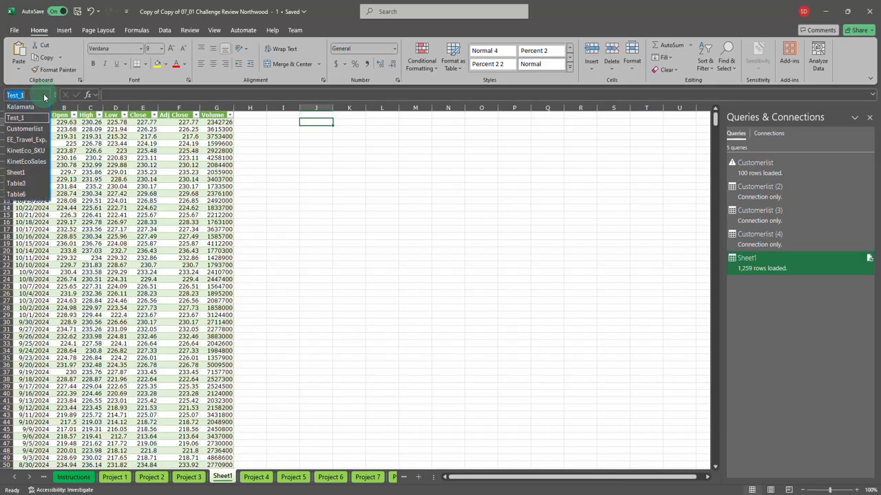
click(28, 140)
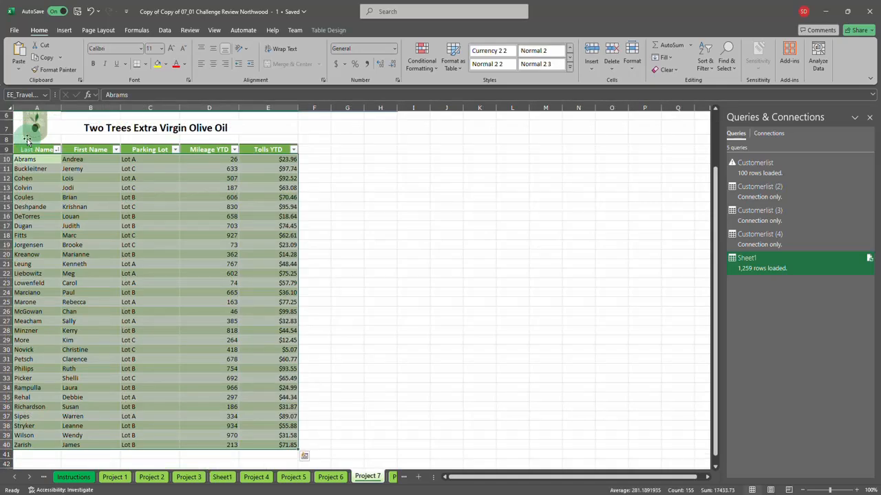
click(348, 157)
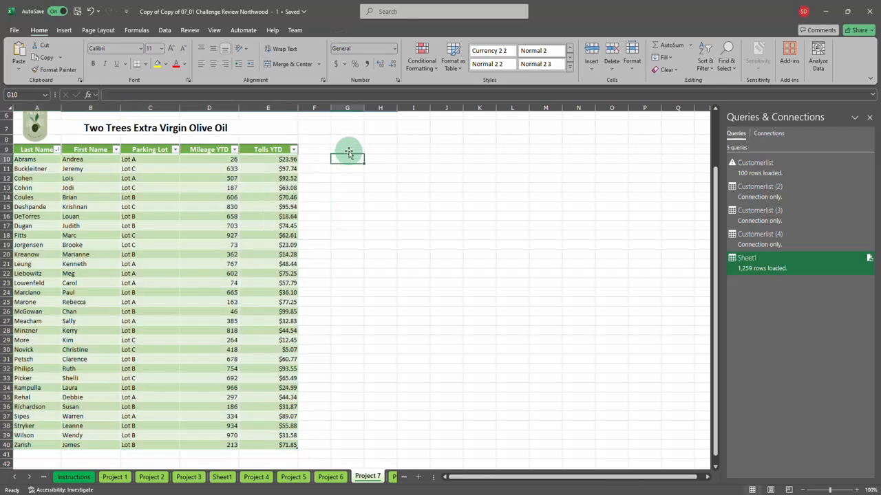
drag(348, 153, 414, 243)
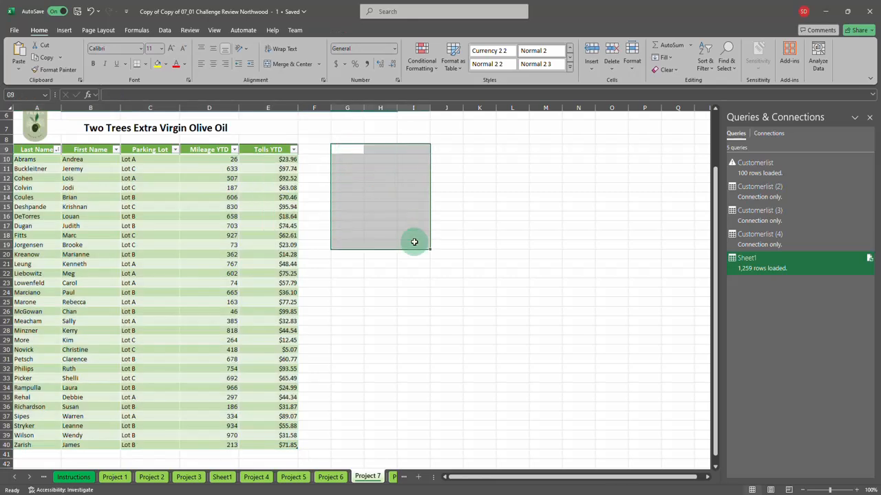
click(19, 94)
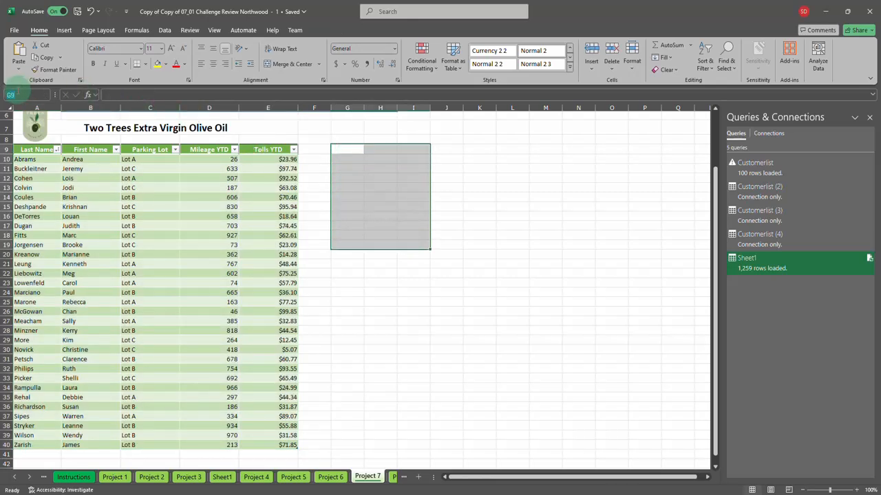
text(Test_Ragnge)
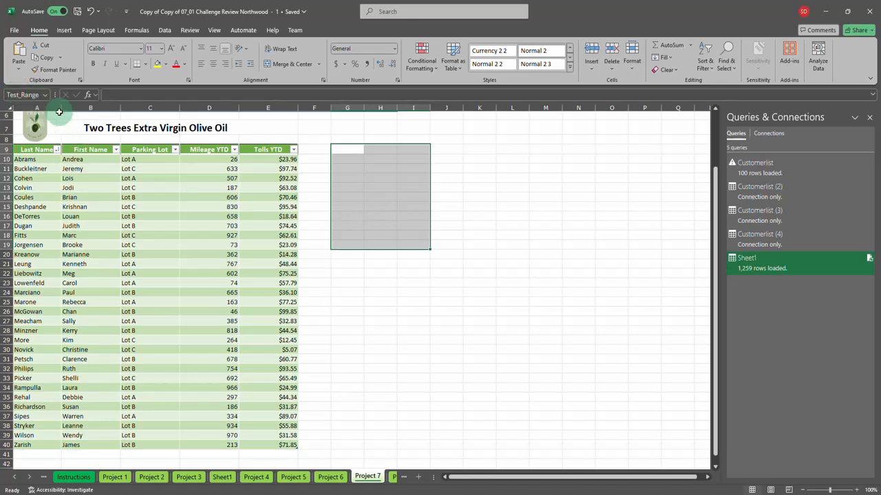
Navigate to the EE_Travel_Expenses table and return to the Test_Range named range.
click(49, 95)
click(26, 150)
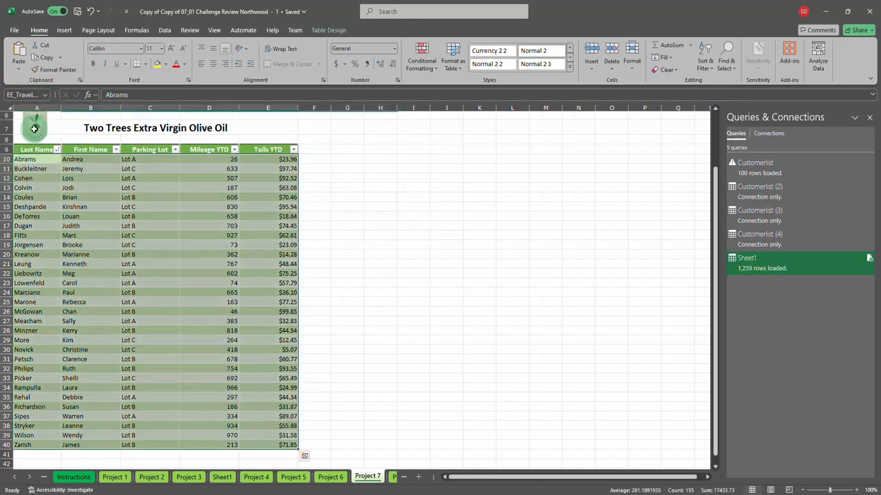
click(43, 97)
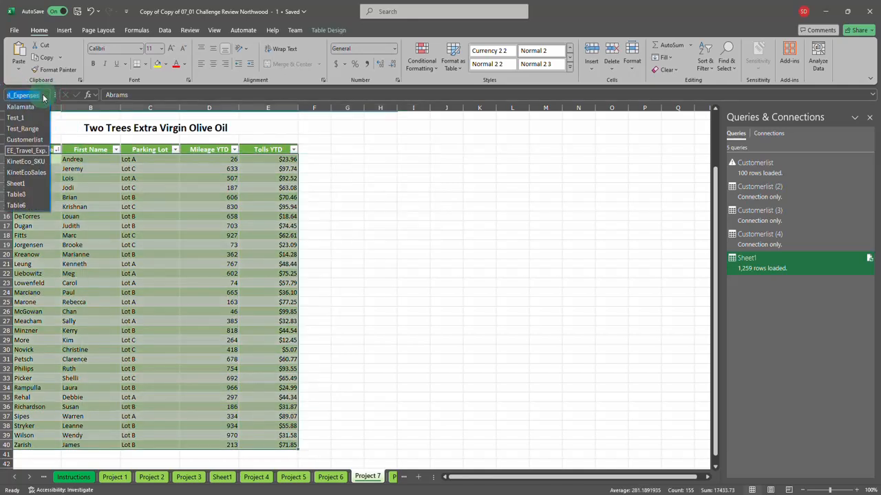
click(21, 129)
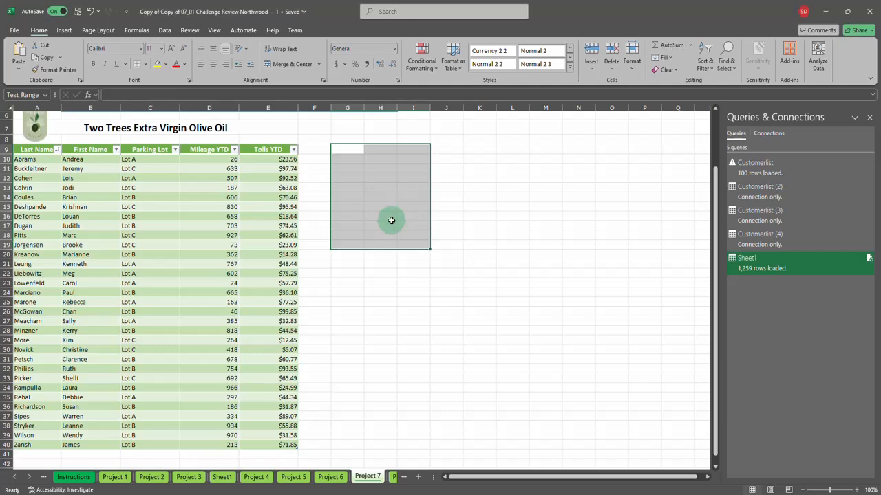
Go directly to cell E96 on the Project 7 worksheet by its cell reference.
click(45, 95)
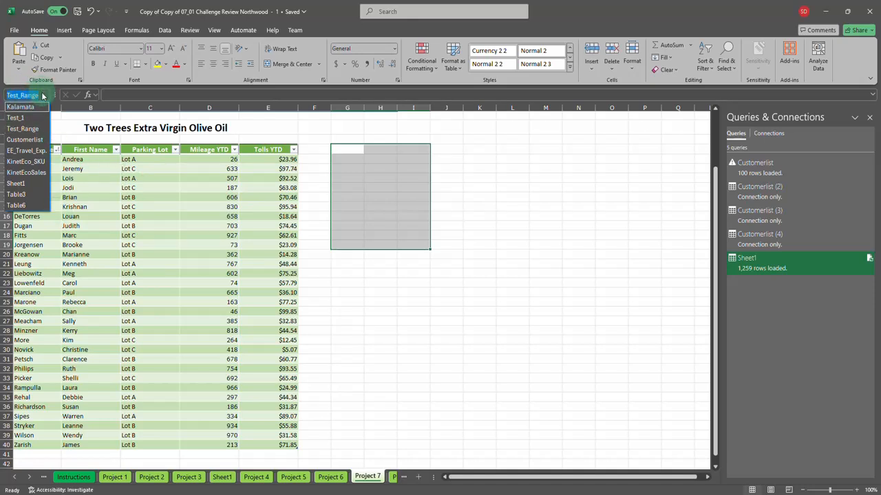
text(e96)
key(Return)
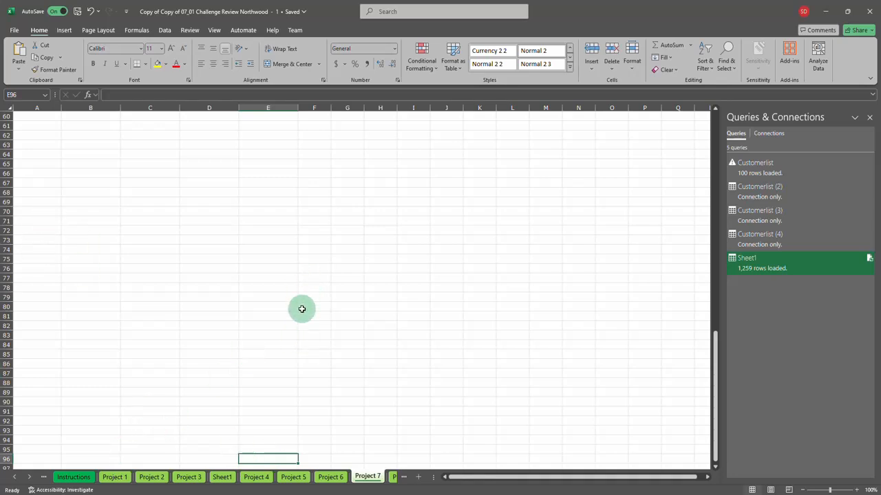
Insert a hyperlink in cell F81 of Project 7 to cell A1 of the Project 4 worksheet and follow it.
click(310, 344)
click(322, 317)
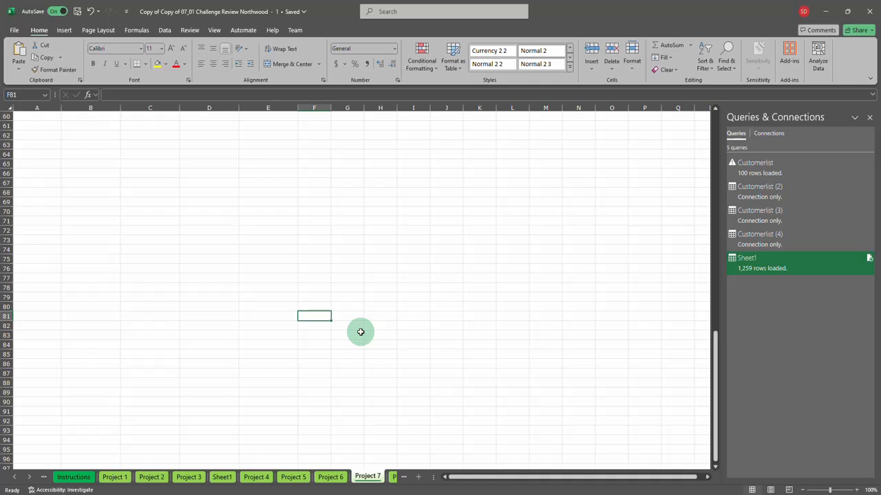
click(64, 30)
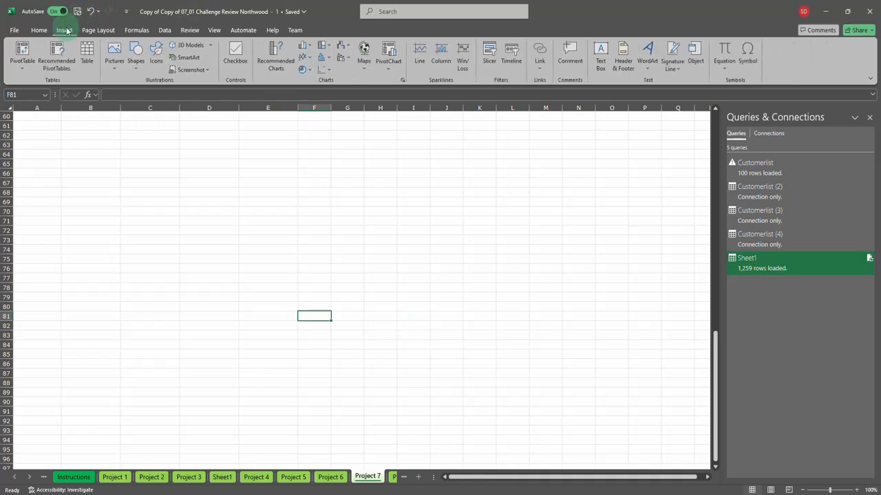
click(543, 59)
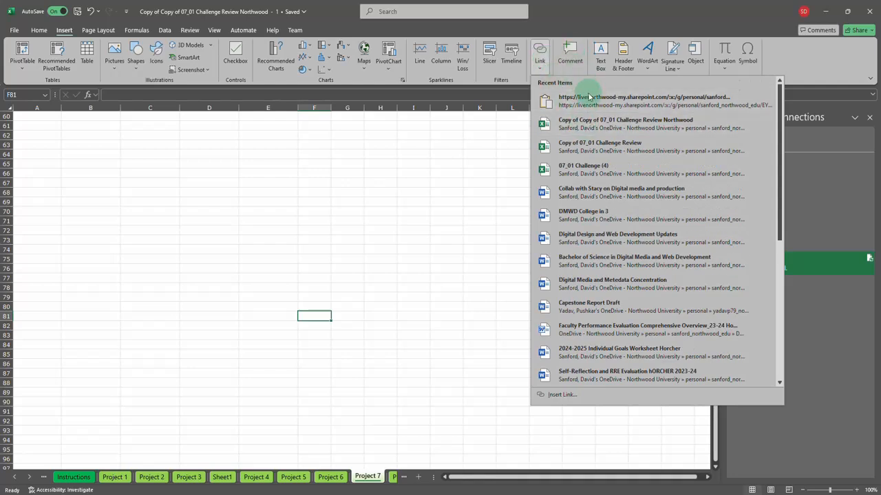
click(562, 395)
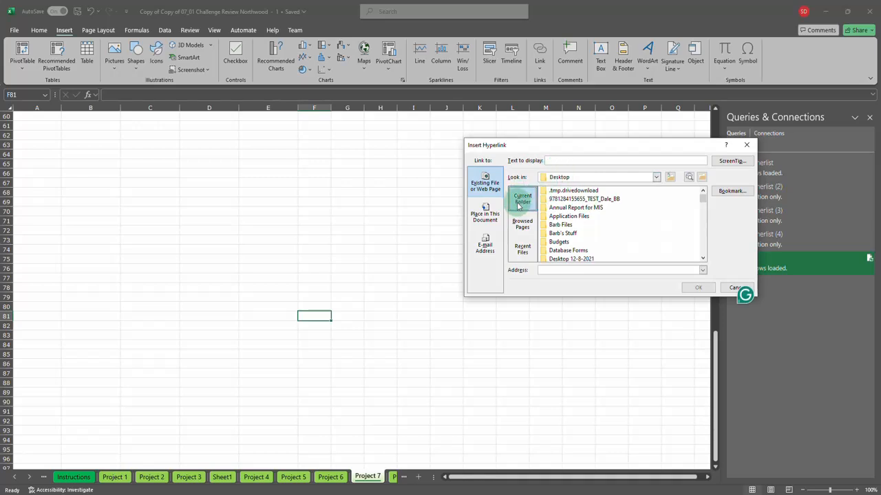
click(488, 215)
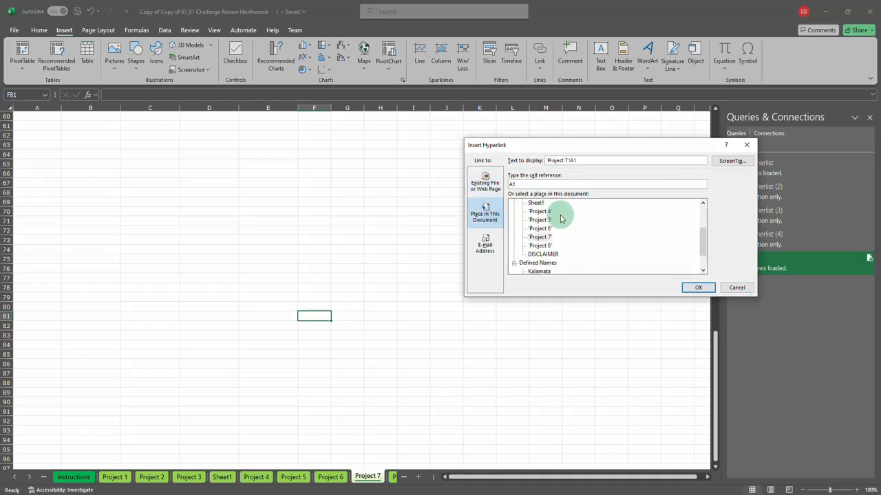
click(540, 212)
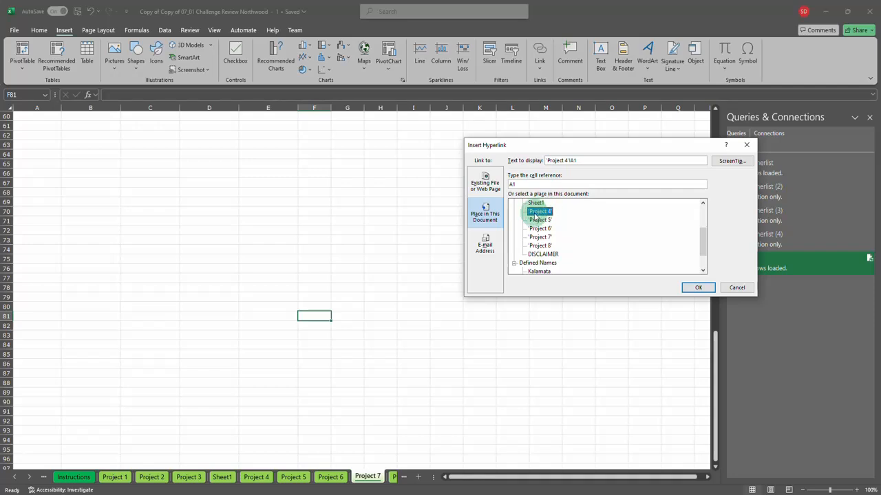
click(695, 289)
click(344, 353)
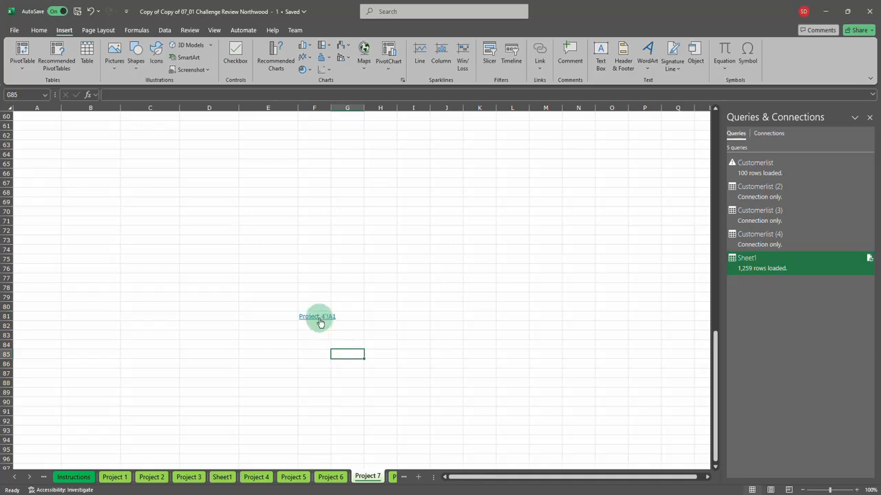
click(320, 322)
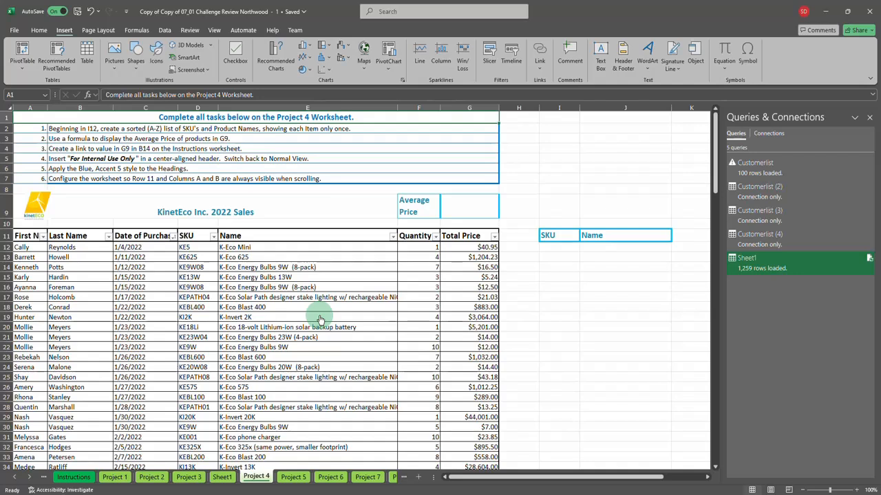
click(405, 10)
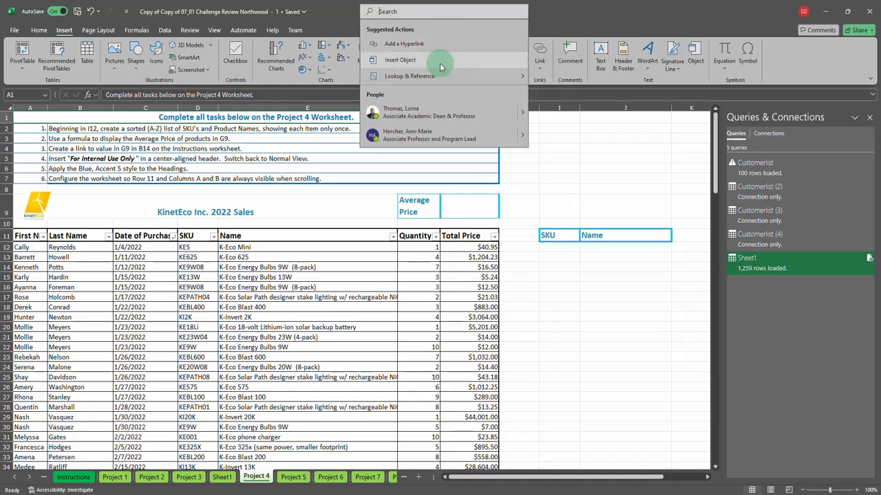
mouse_move(435, 77)
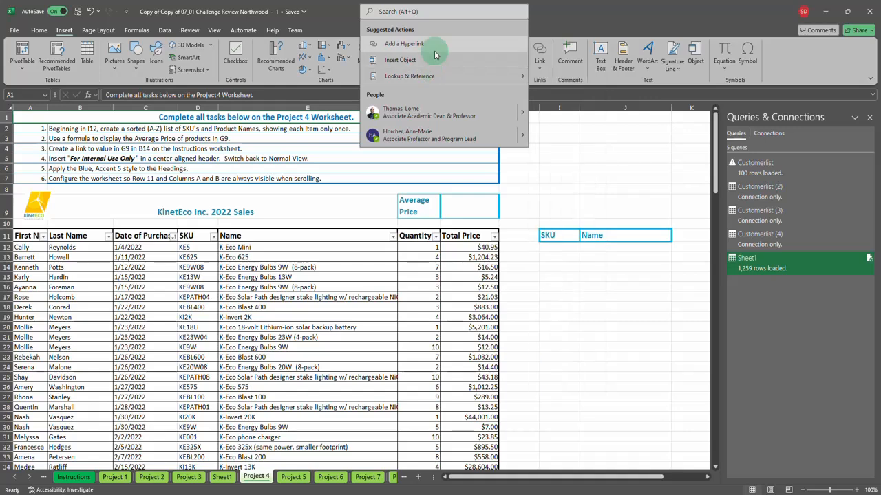
click(604, 13)
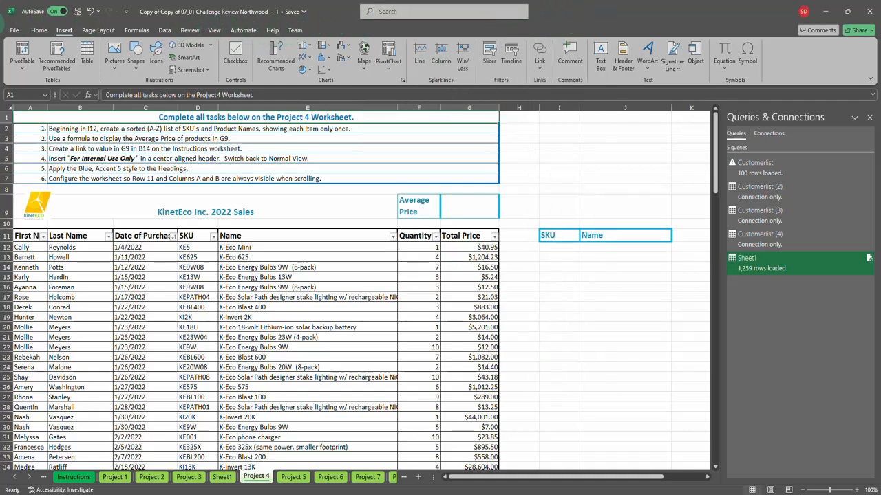
click(37, 30)
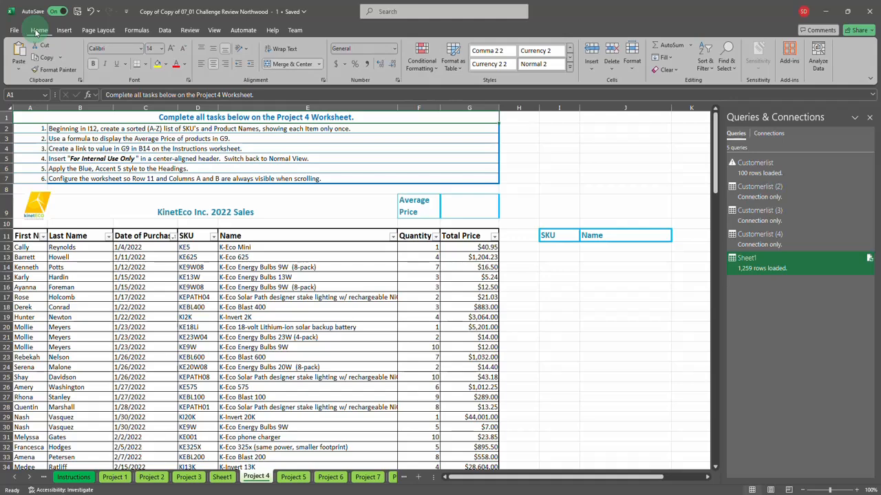
click(63, 30)
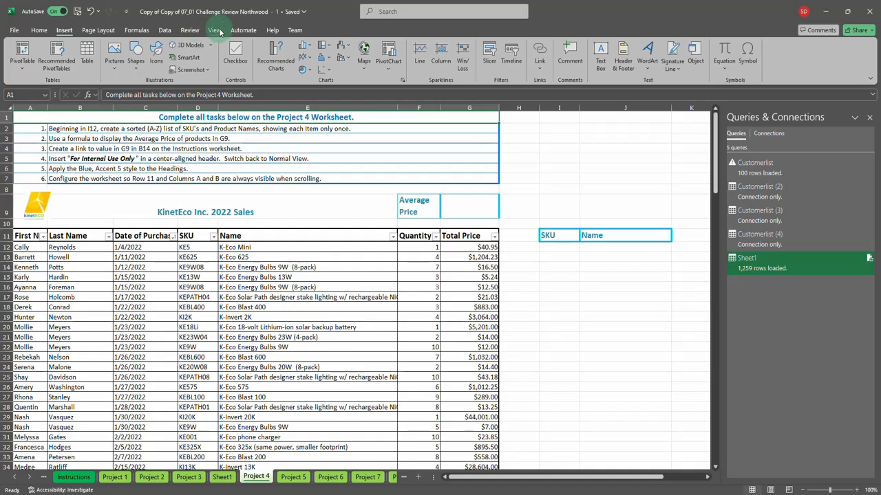
click(272, 31)
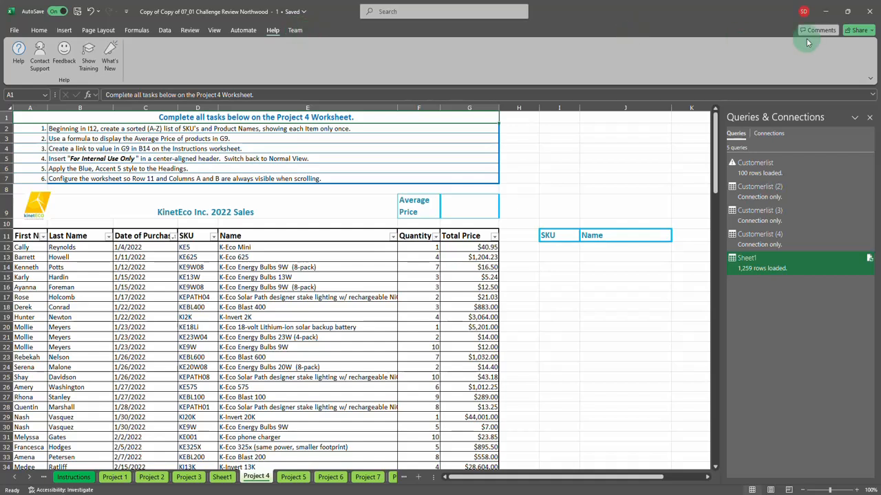
Search the document for "project 5" from the Project 4 worksheet and look for the next match.
click(438, 12)
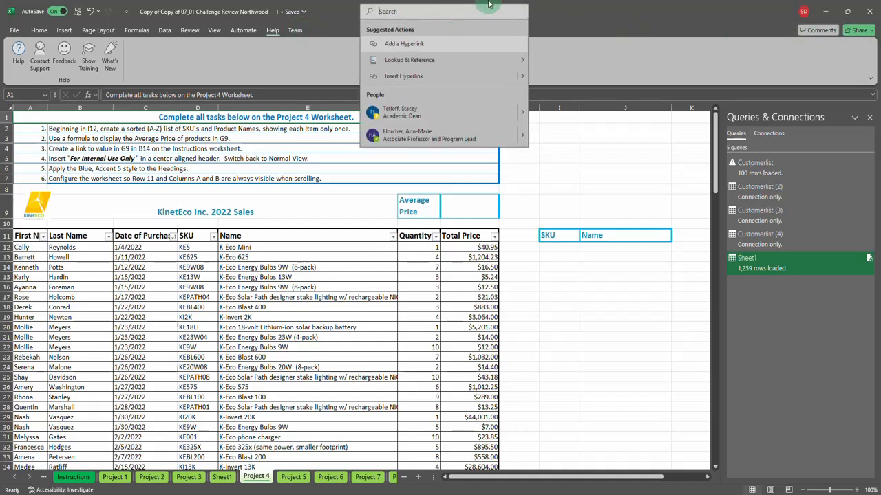
text(project)
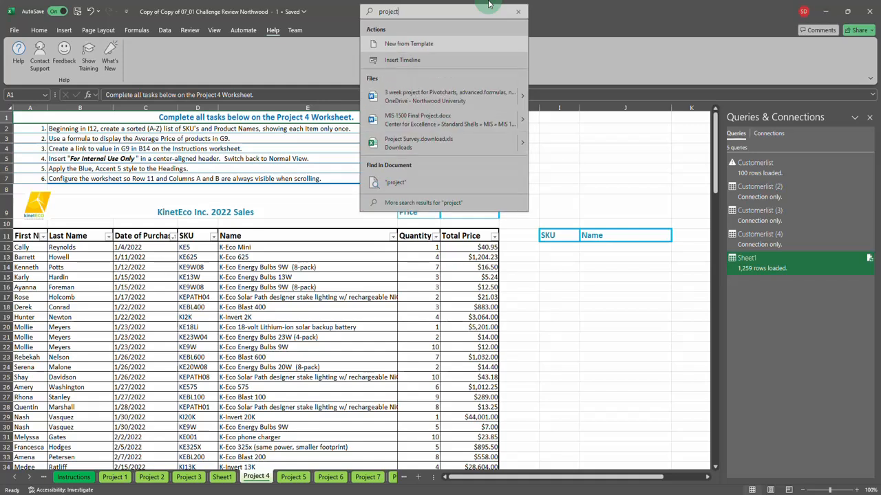
text(5)
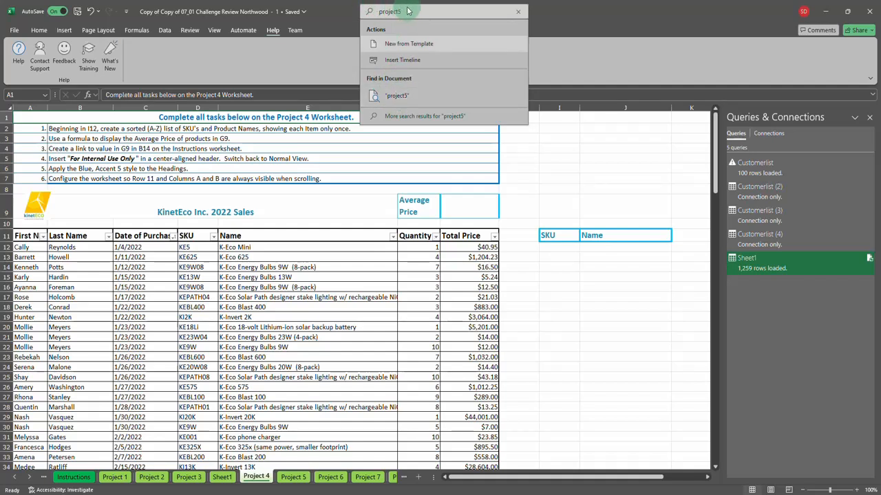
key(BackSpace)
text(5)
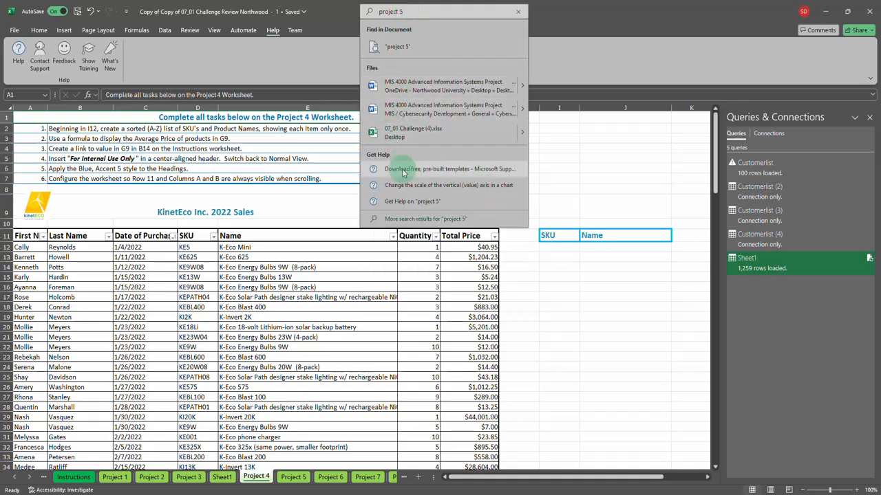
click(397, 48)
click(444, 280)
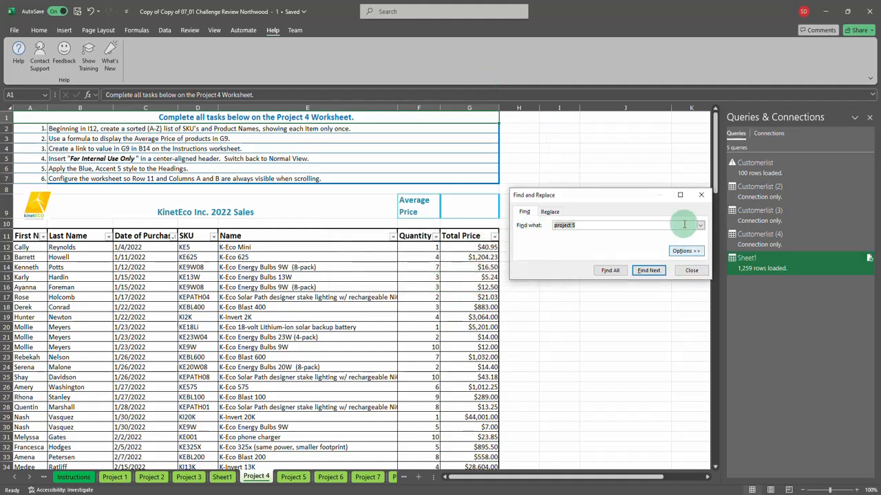
click(650, 271)
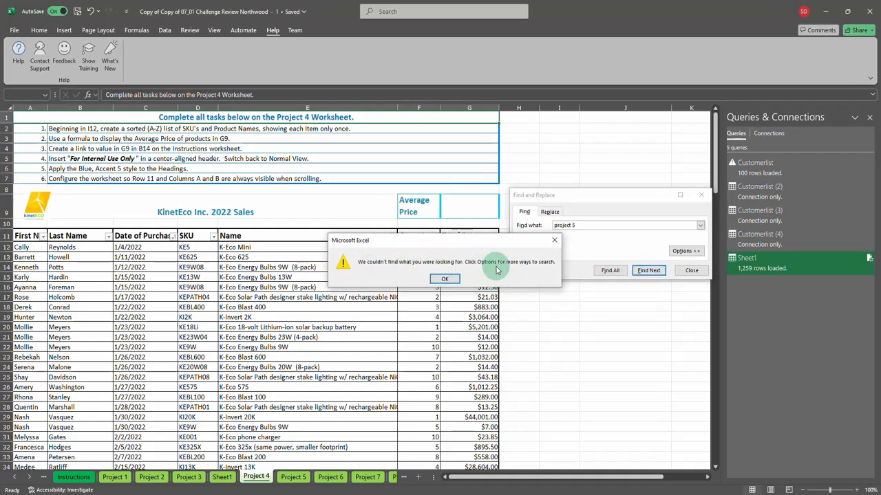
click(444, 279)
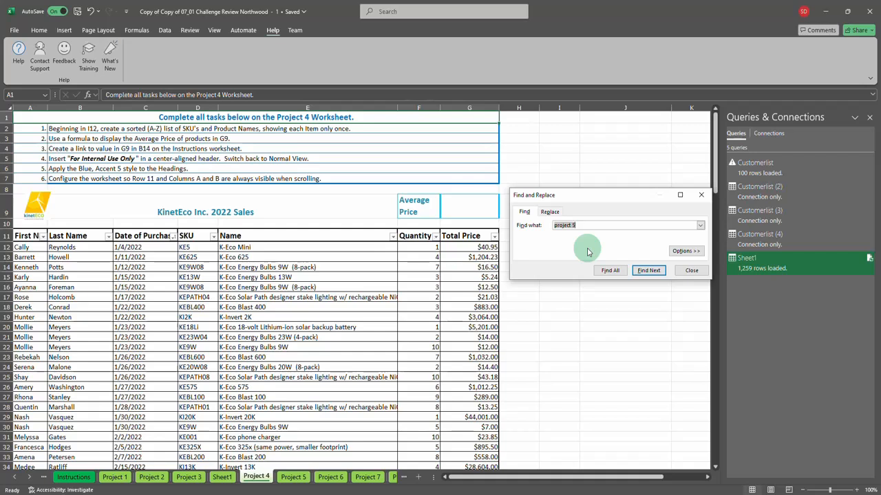
Expand the search options, find all occurrences of "project 5" within the sheet, and close Find and Replace.
click(686, 251)
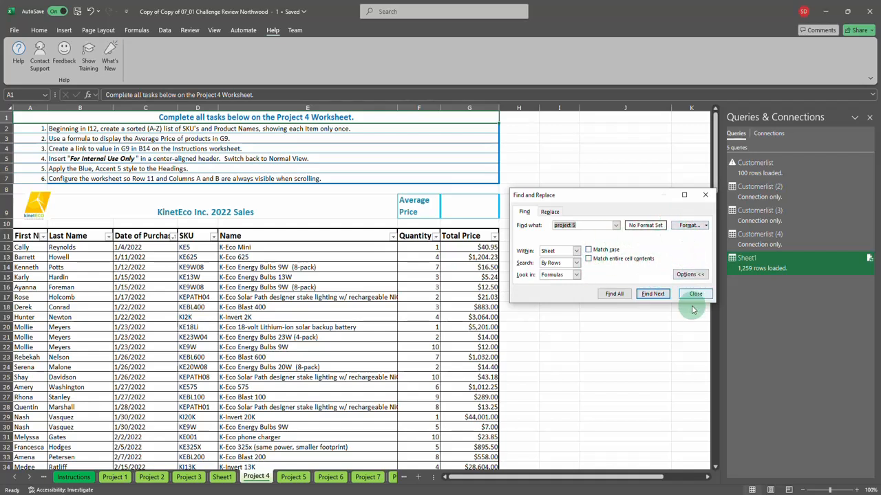
click(614, 294)
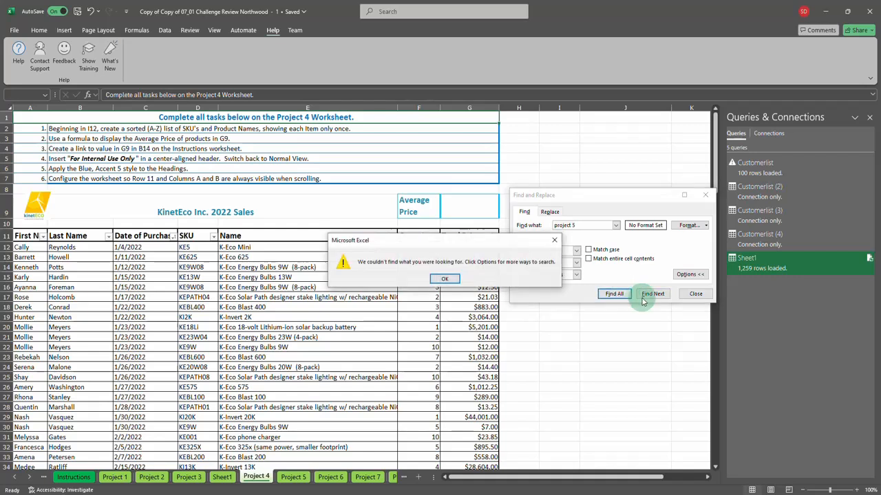
click(456, 280)
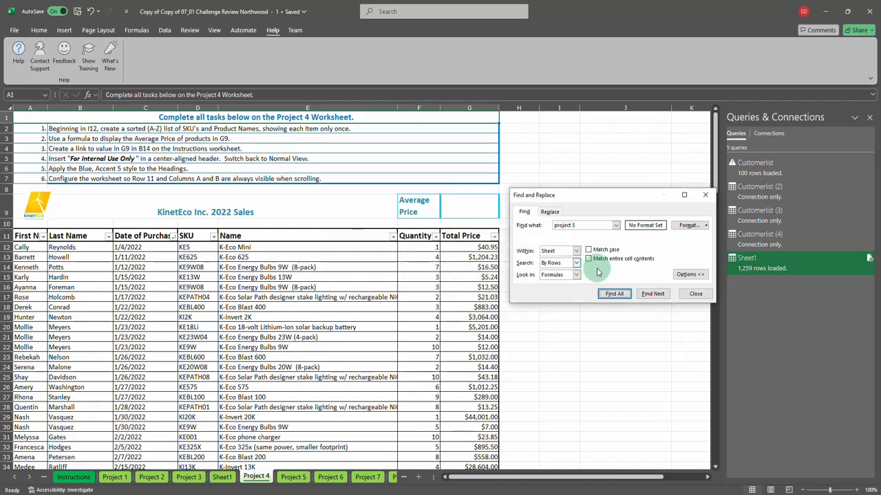
click(696, 293)
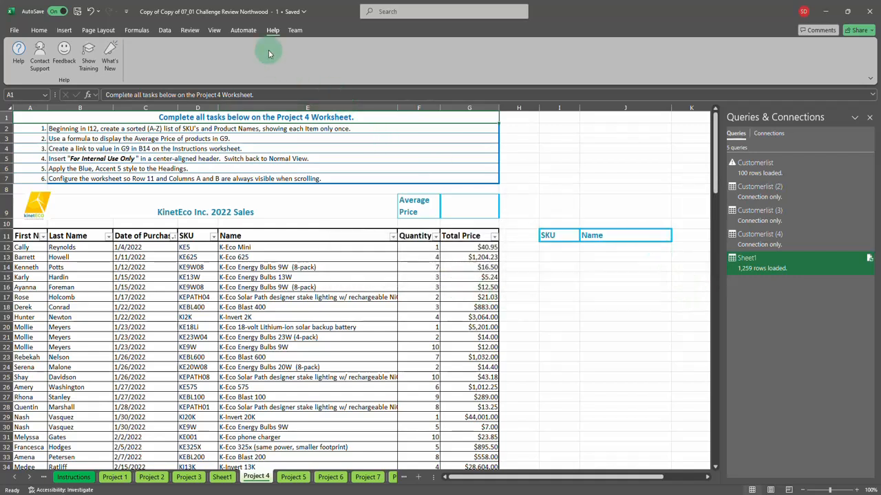
Search the document for "average price" and advance to the next match, in cell F9.
click(388, 12)
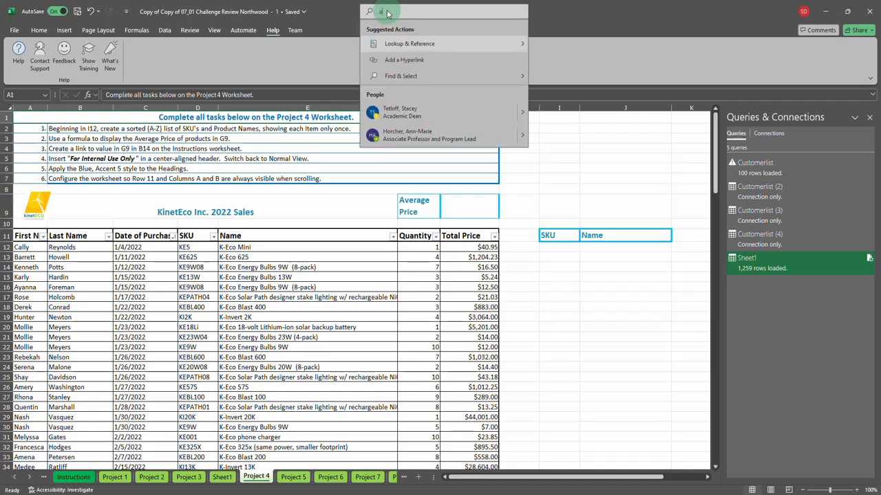
text(average pric)
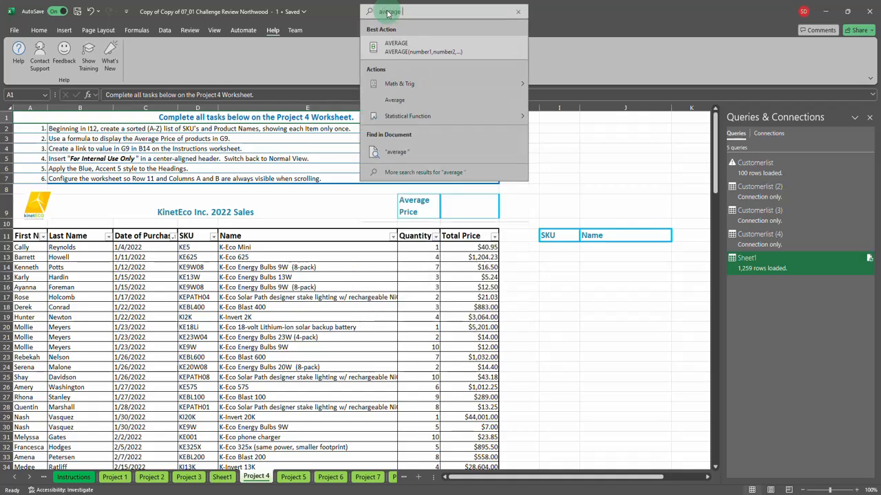
text(e)
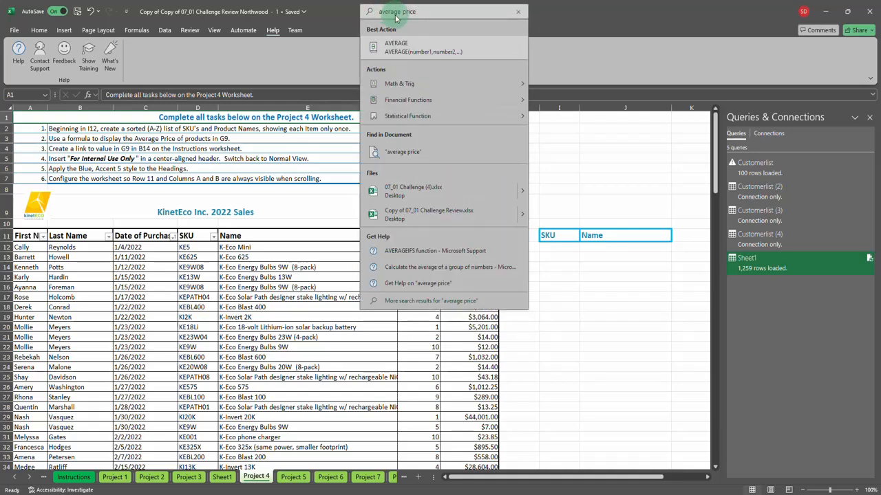
click(401, 149)
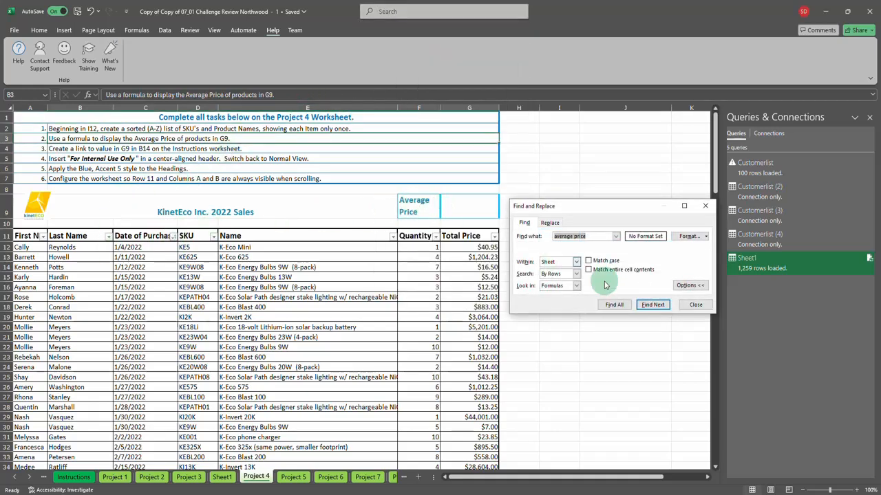
click(653, 305)
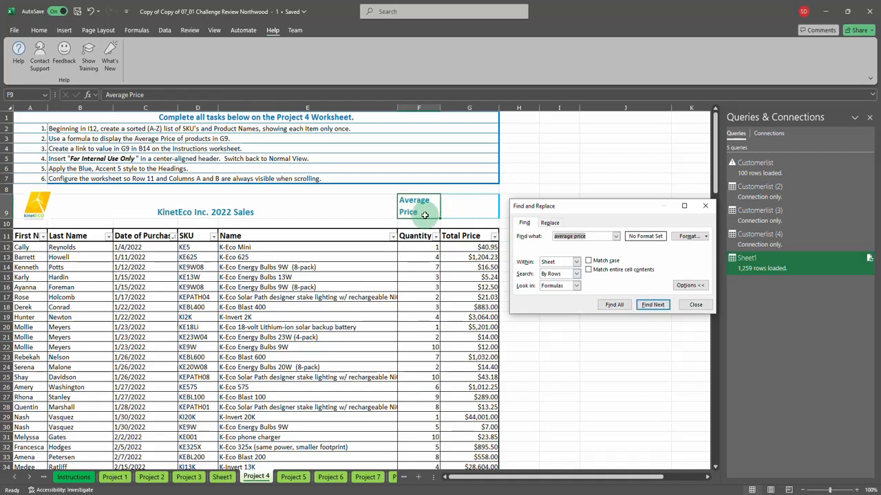
Step through the matches for "average price", list all occurrences in an enlarged results list, and close Find and Replace.
click(652, 305)
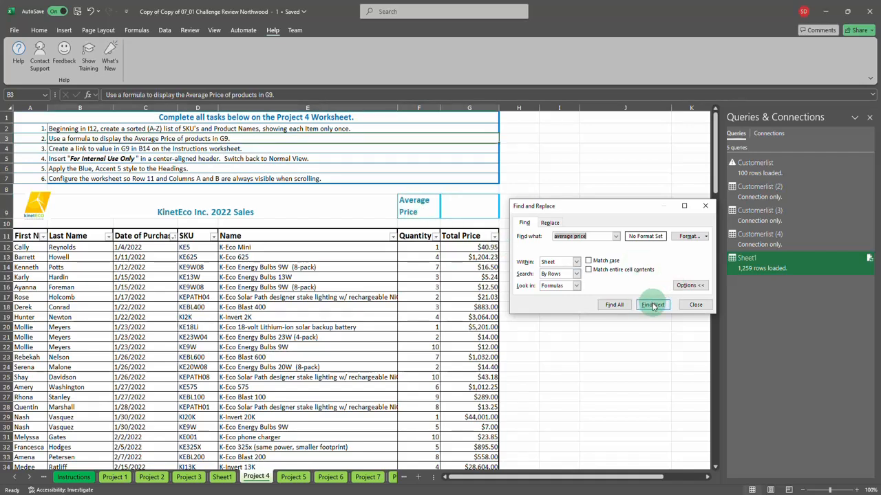
click(652, 305)
click(653, 305)
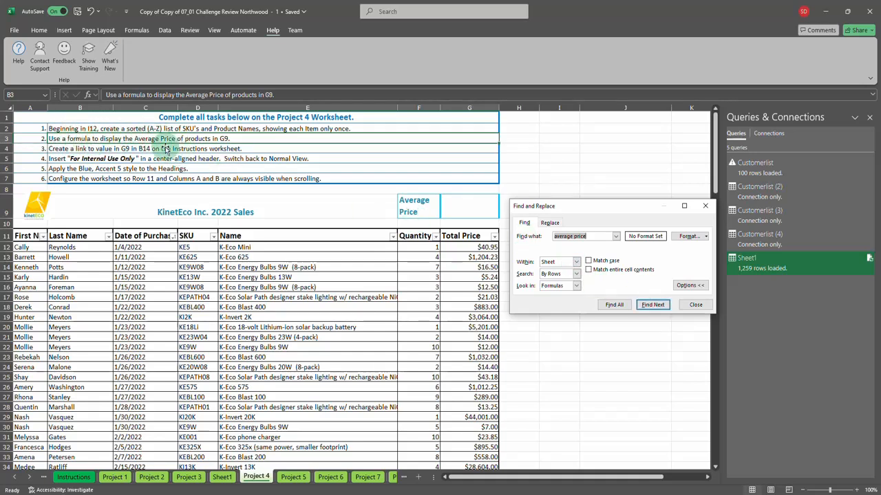
click(652, 304)
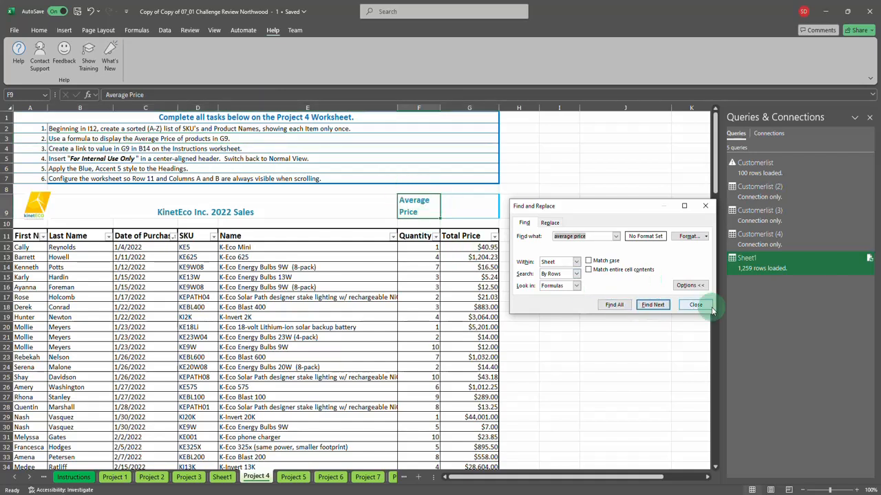
click(615, 305)
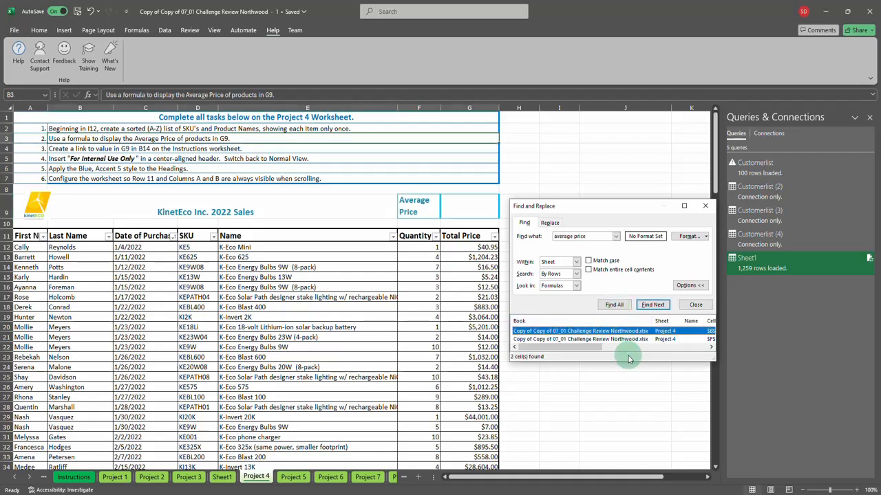
drag(629, 360, 638, 442)
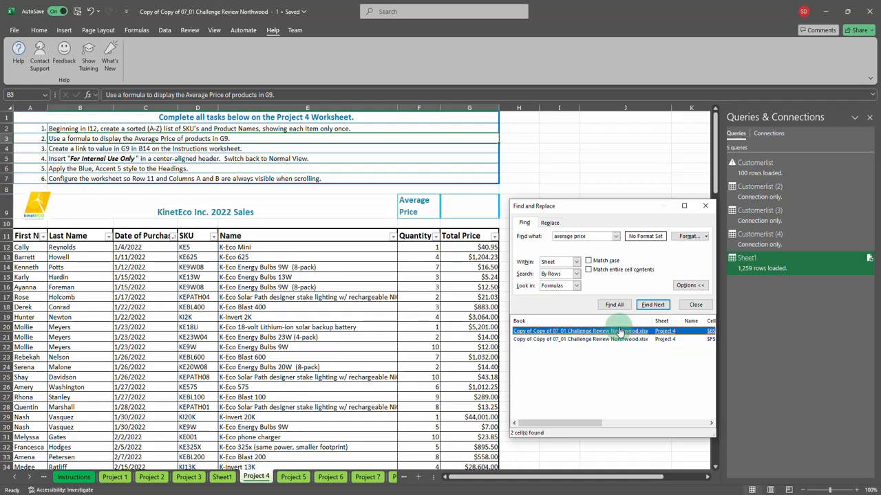
click(712, 210)
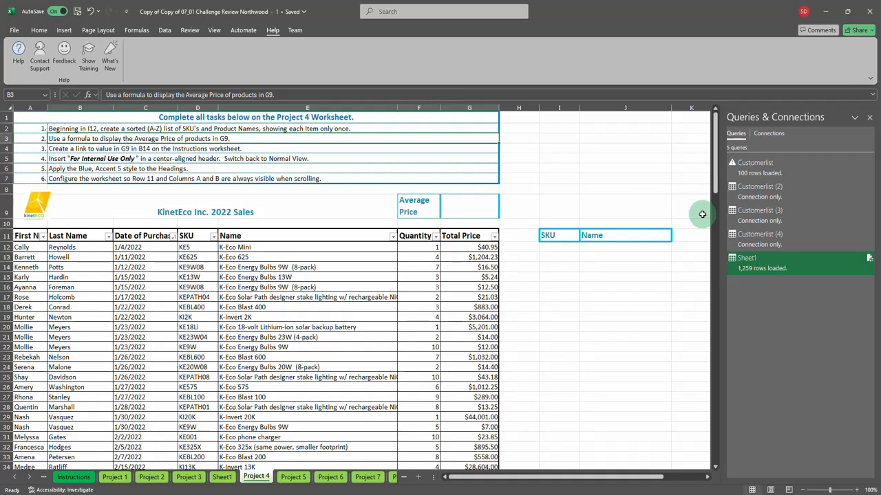
Examine the page layout options for margins, paper size, print area and page breaks on the Project 4 worksheet.
click(40, 31)
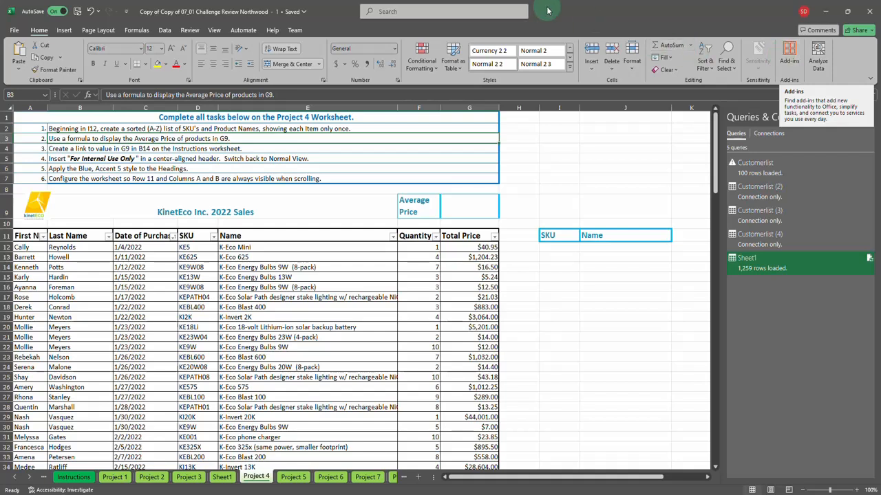
click(89, 32)
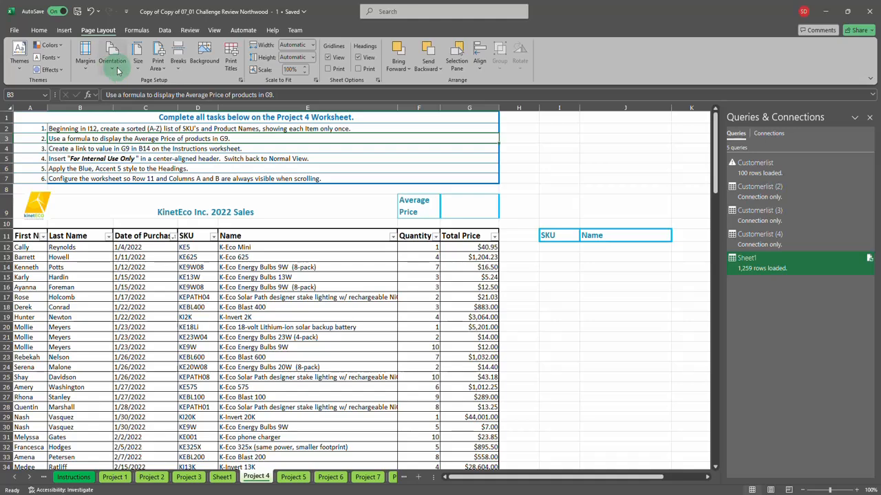
click(86, 68)
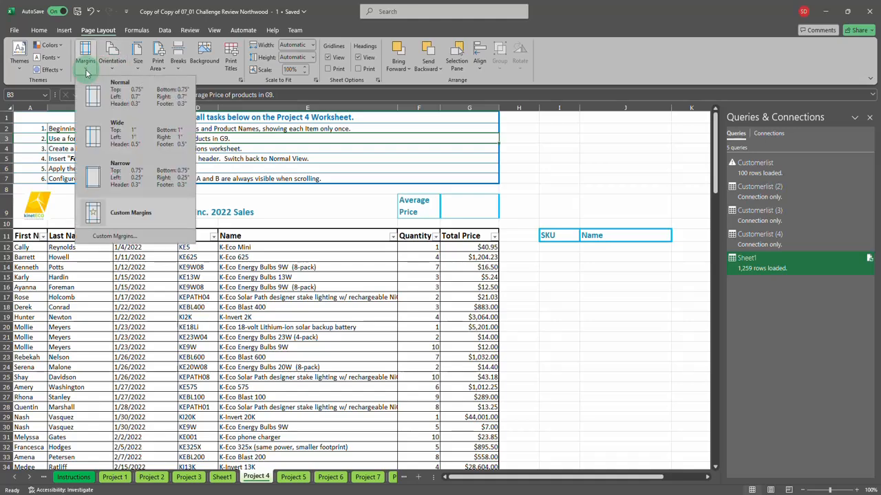
click(138, 59)
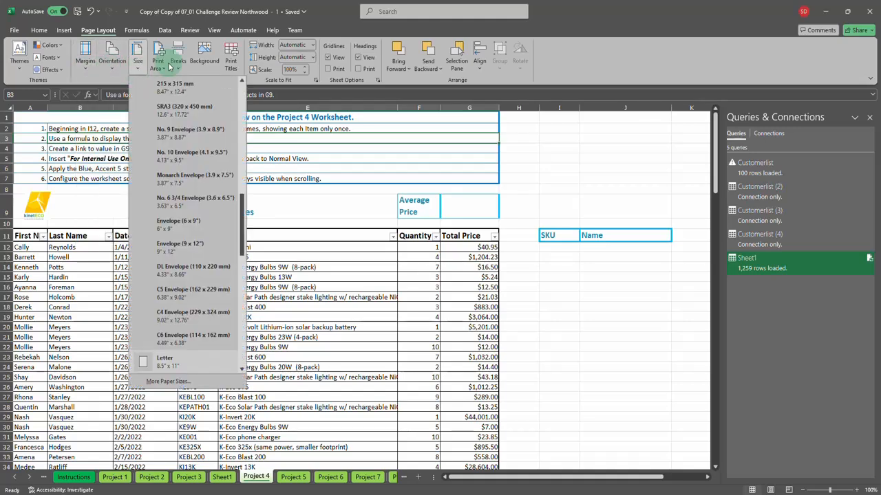
click(160, 66)
click(159, 65)
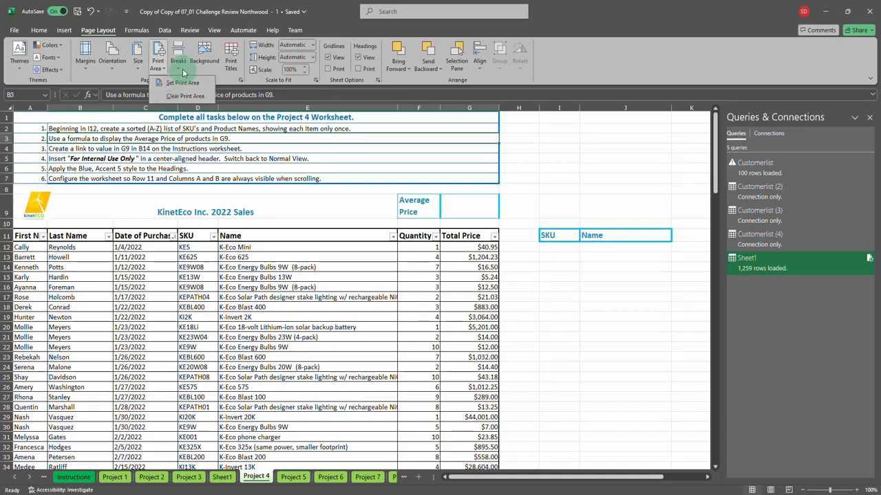
click(179, 71)
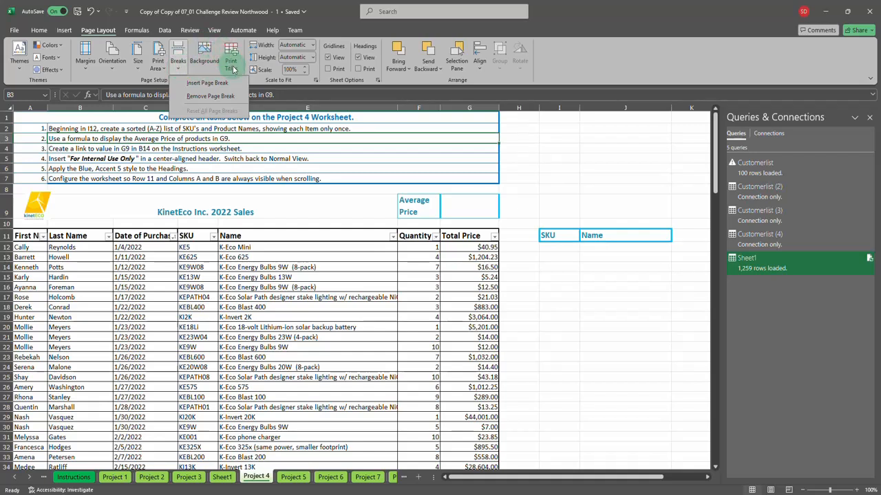
click(639, 54)
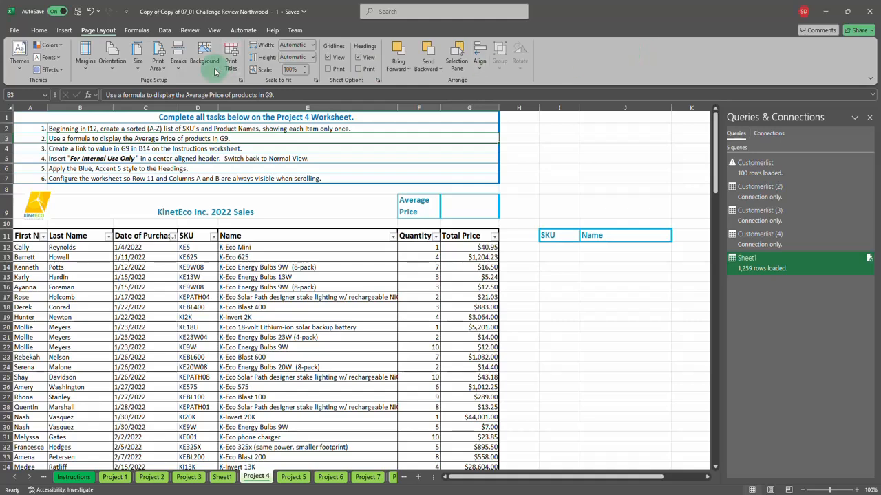
Review the page, margins, header/footer and sheet settings in Page Setup and close it.
click(240, 80)
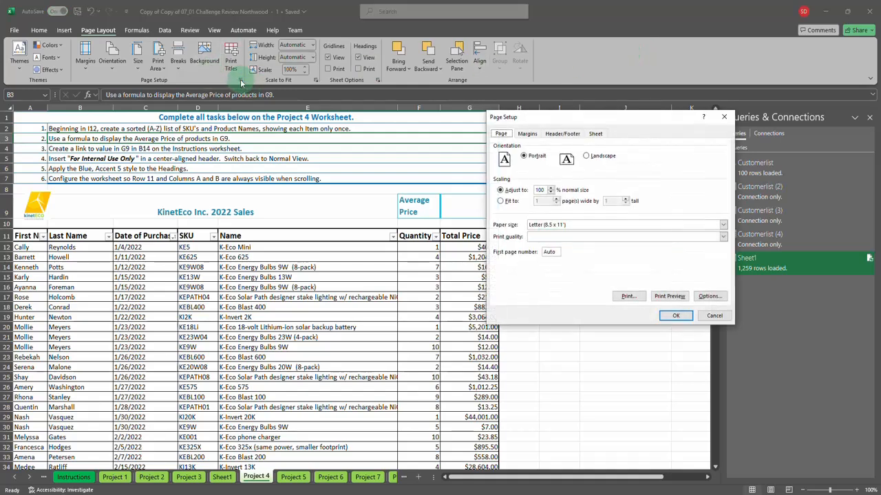
click(527, 133)
click(563, 133)
click(595, 134)
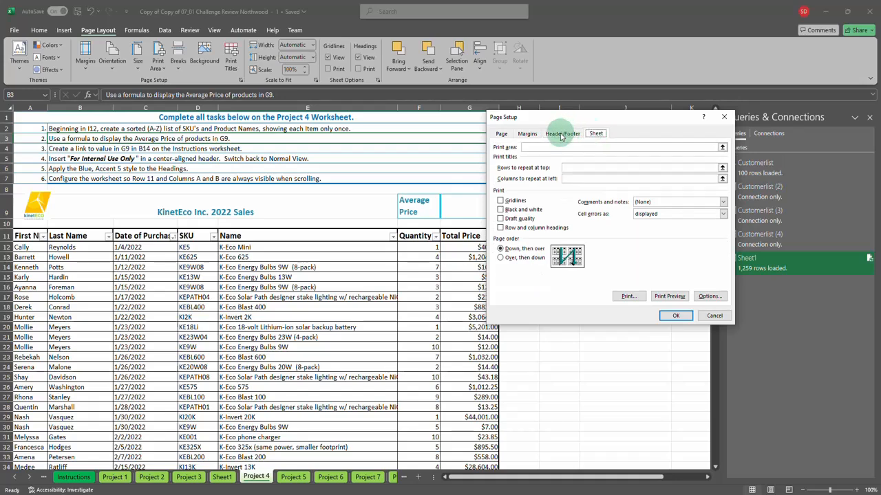
click(561, 134)
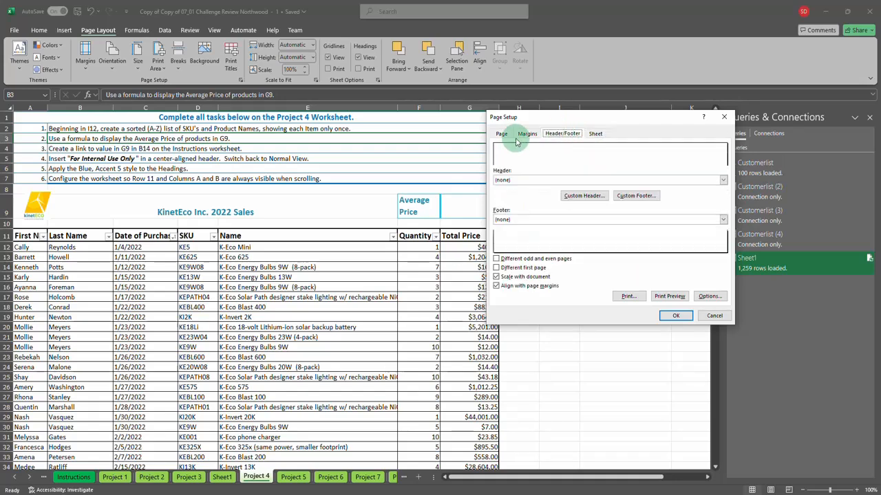
click(527, 135)
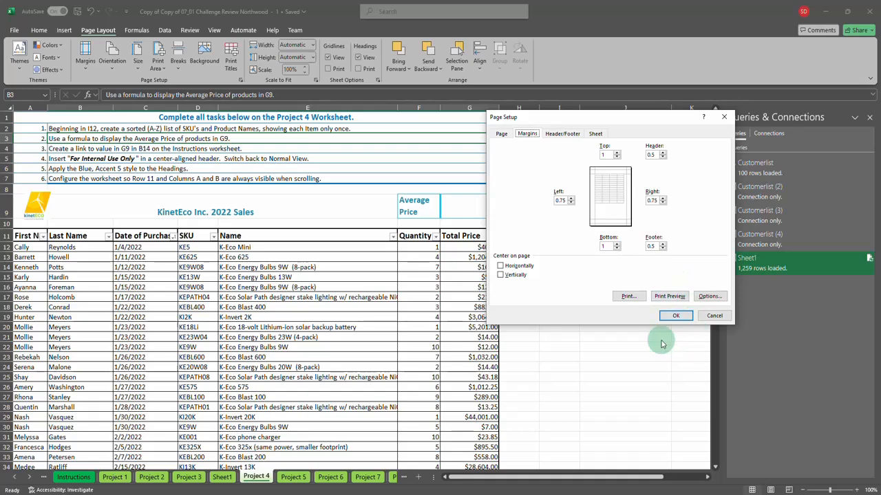
click(675, 317)
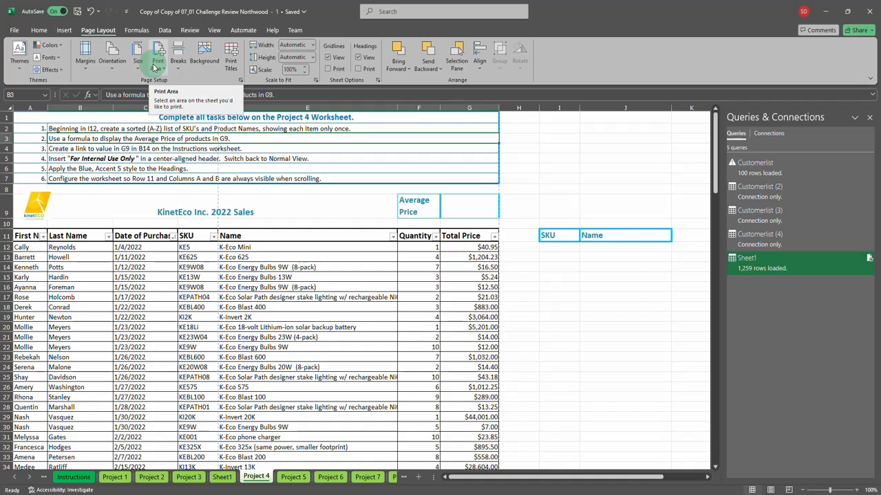
Review the margin presets and reapply the existing Custom Margins preset to the Project 4 worksheet.
click(85, 65)
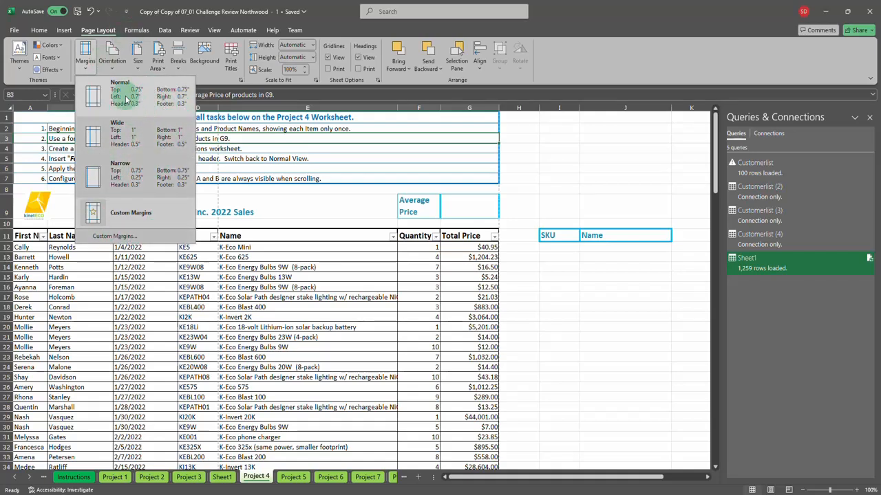
click(135, 214)
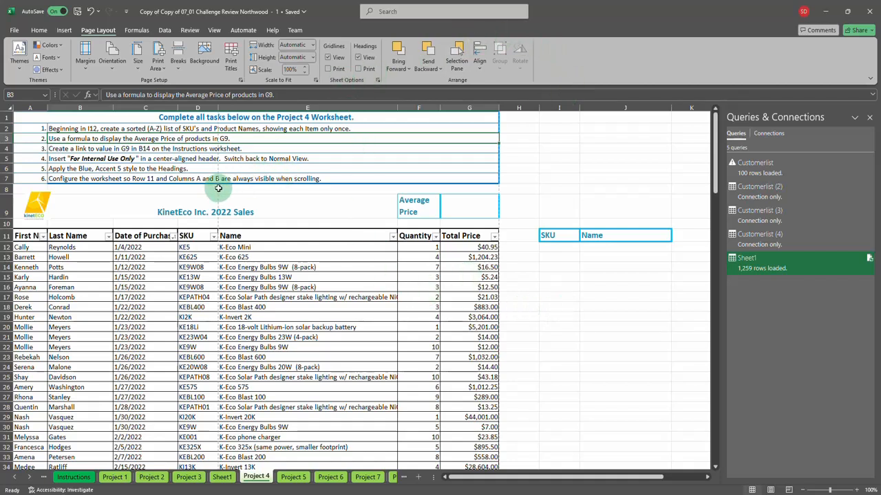
click(113, 66)
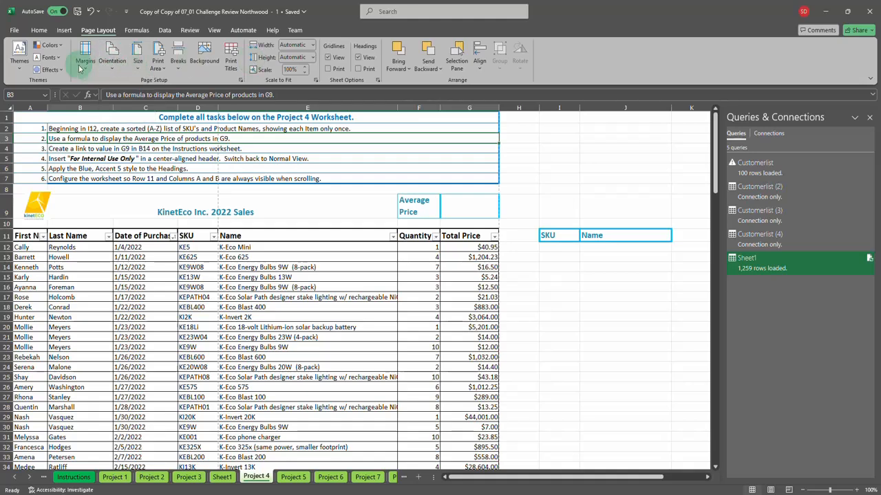
click(84, 61)
click(124, 216)
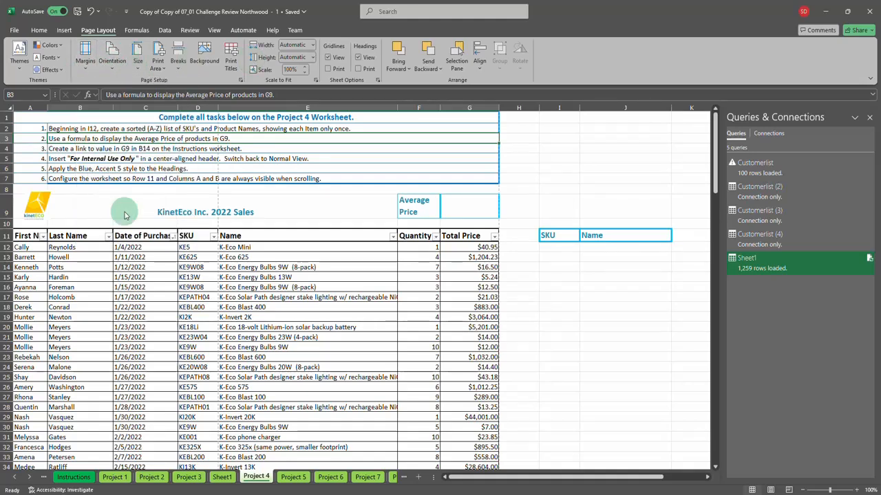
Select cell J8 and close the Queries & Connections pane.
click(511, 187)
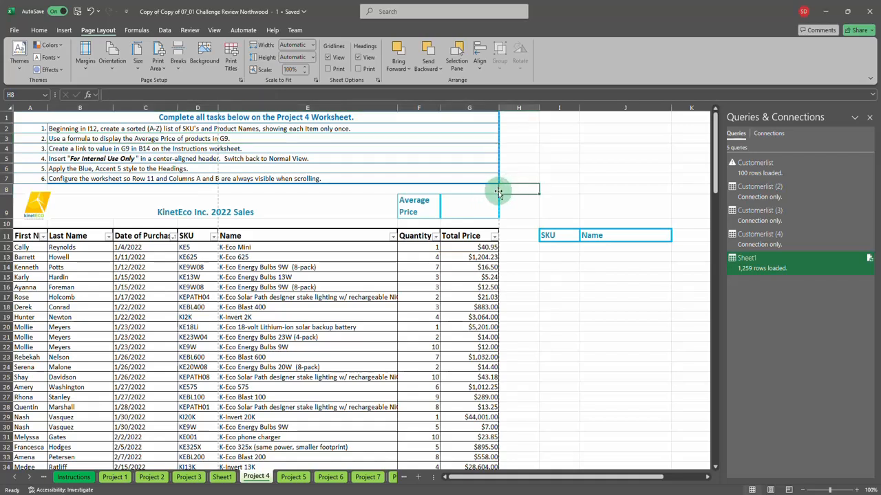
click(612, 187)
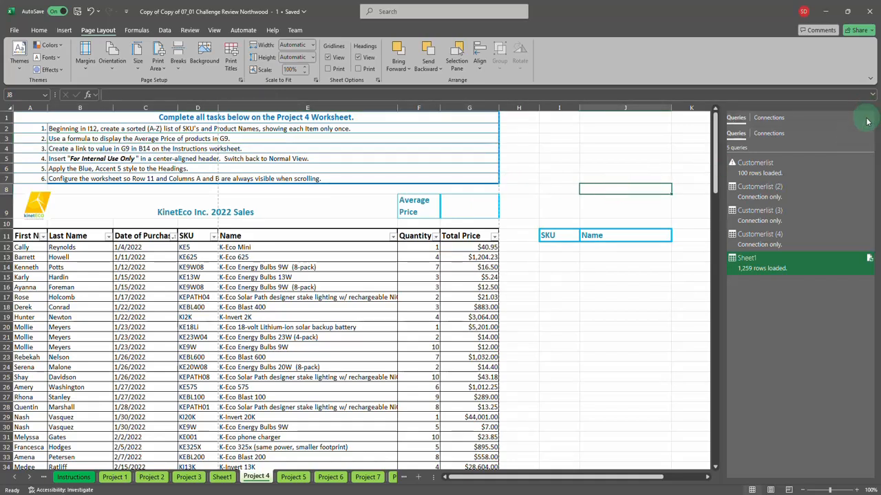
click(867, 117)
Set custom left and right margins of 0.5, center the content horizontally and vertically, and check the print preview and margin presets.
click(91, 67)
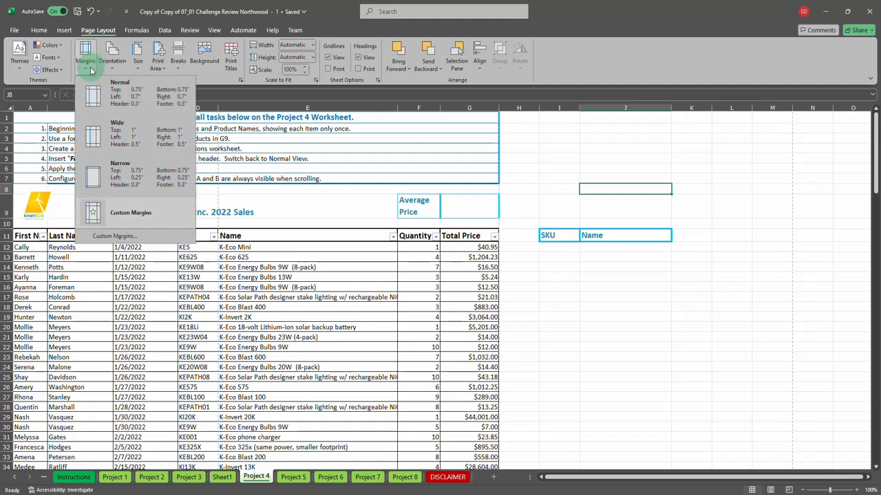
click(115, 237)
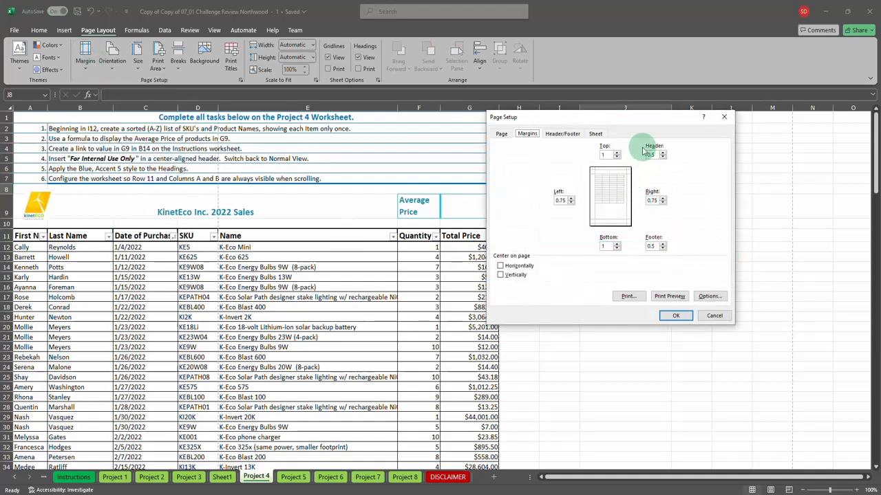
click(502, 276)
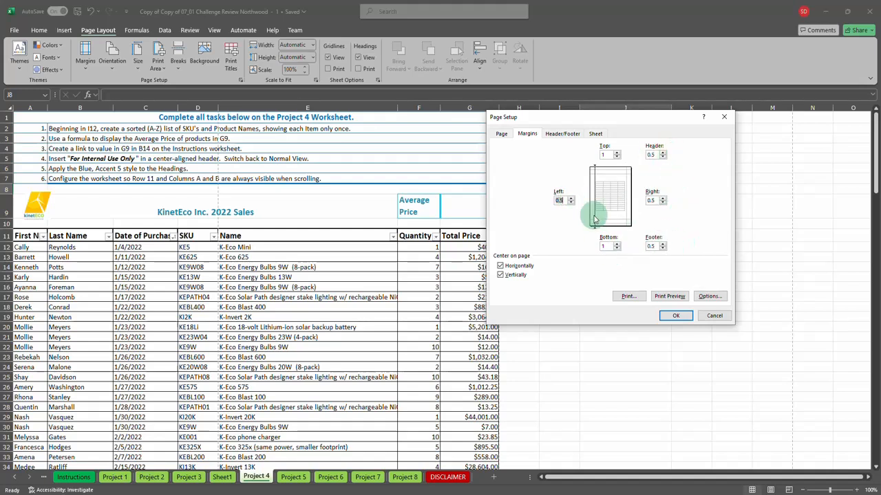
click(671, 297)
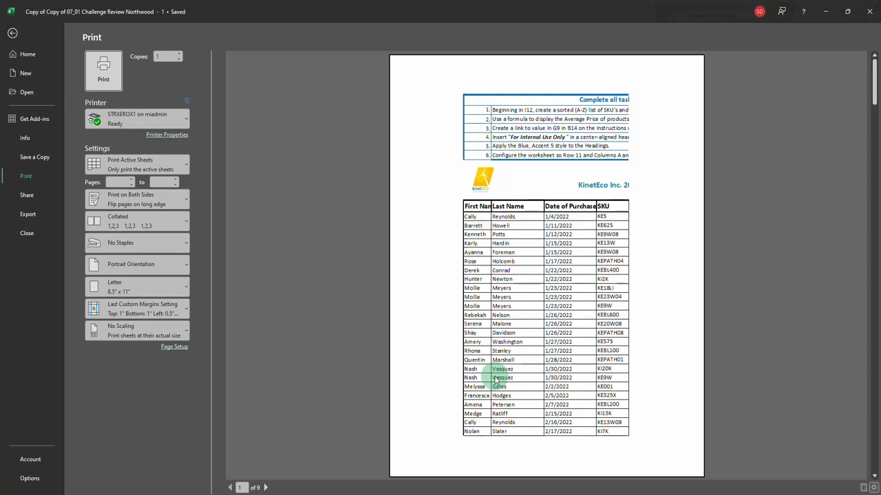
click(13, 33)
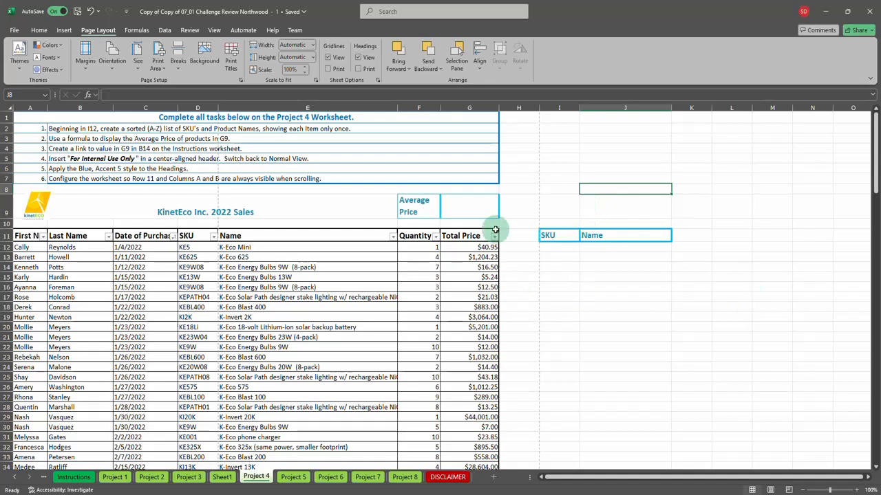
click(95, 67)
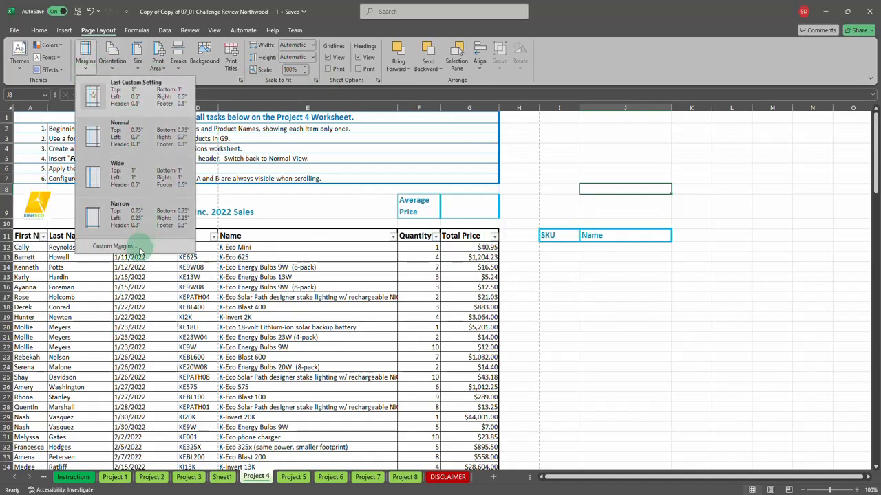
click(136, 147)
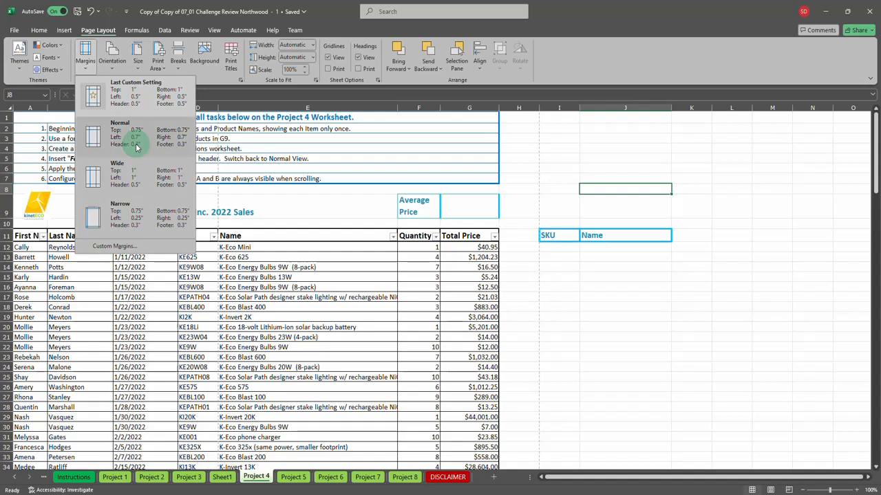
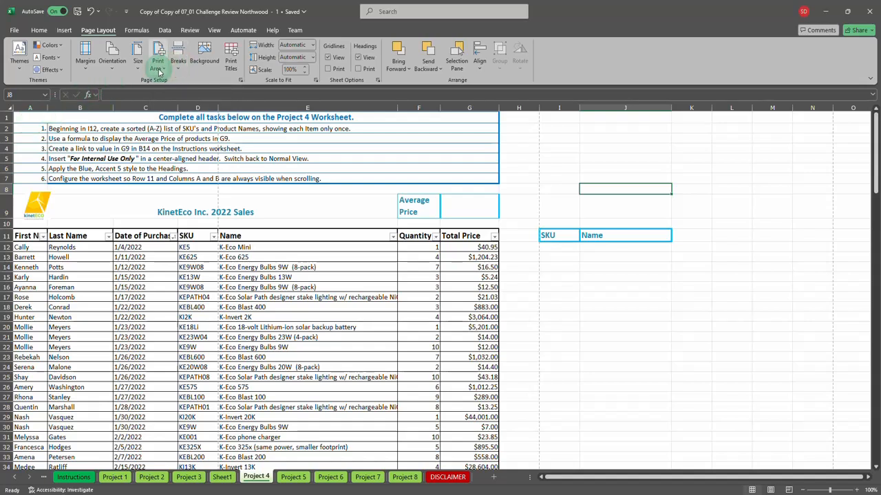
click(158, 66)
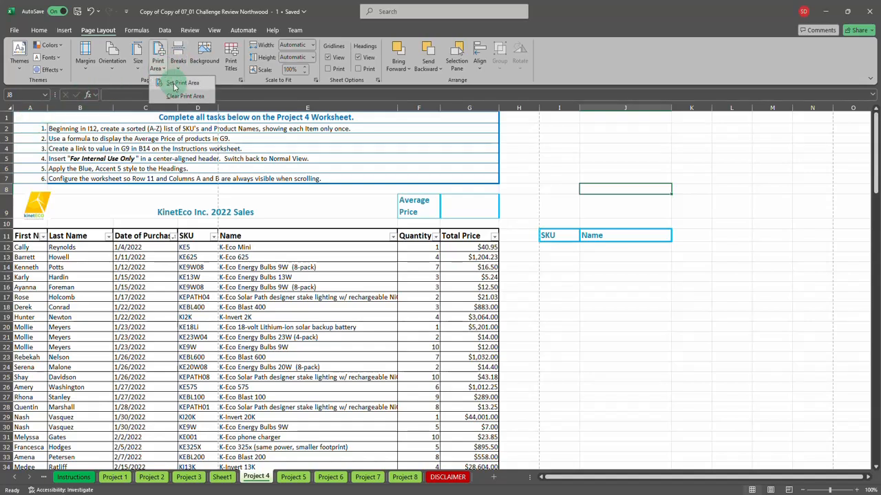
click(179, 83)
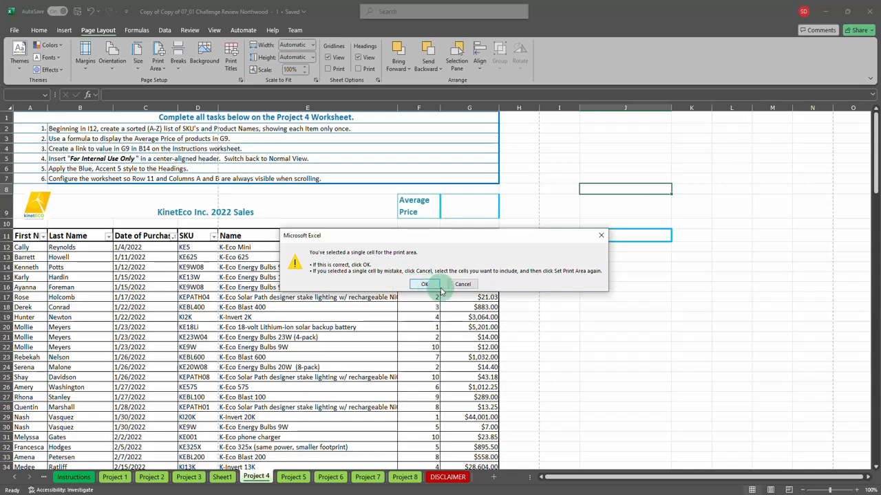
click(436, 287)
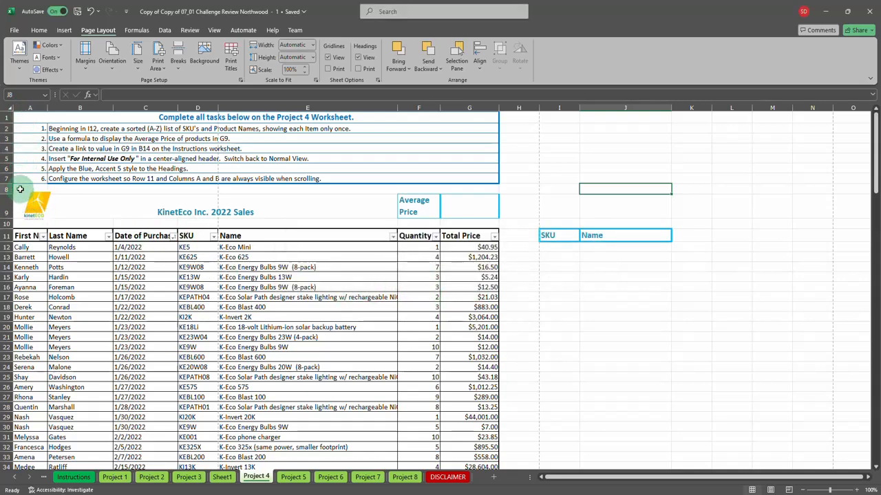
Set the KinetEco sales range A8:G148 on the Project 4 worksheet as the print area.
drag(21, 188, 342, 447)
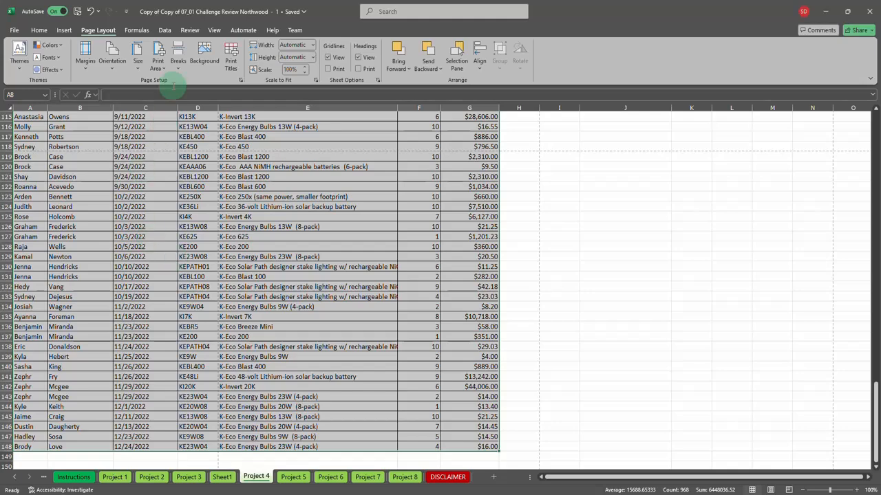
click(159, 66)
click(180, 83)
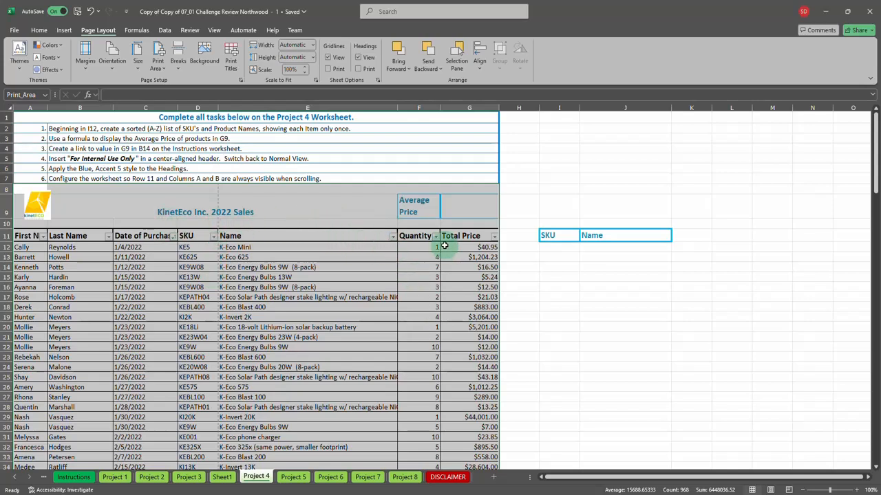
Scale the Project 4 printout to 1 page wide and 1 page tall and deselect the range.
click(311, 45)
click(302, 68)
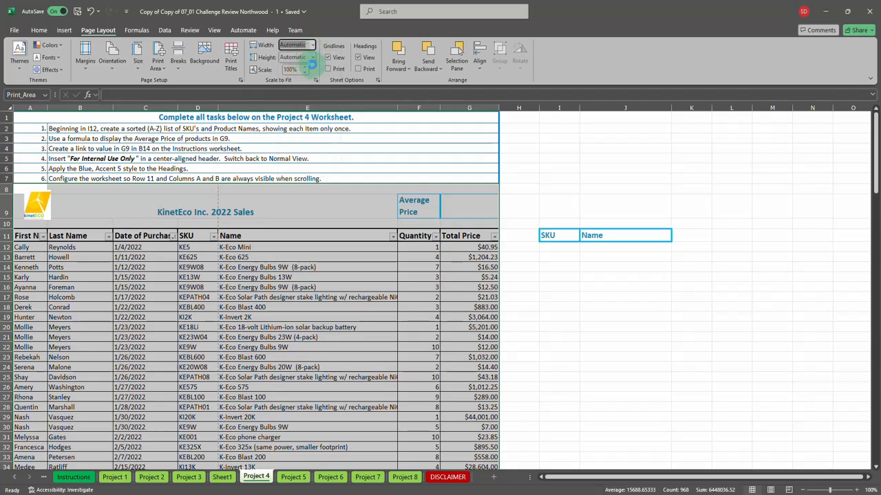
click(314, 59)
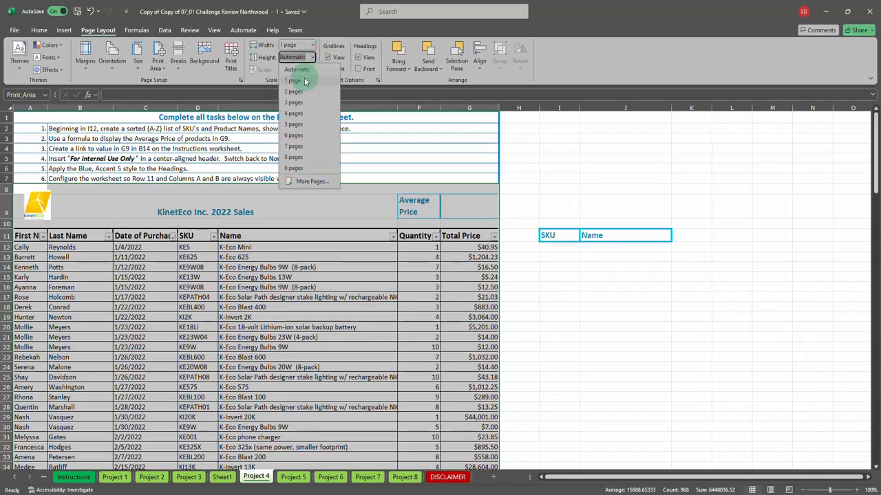
click(303, 76)
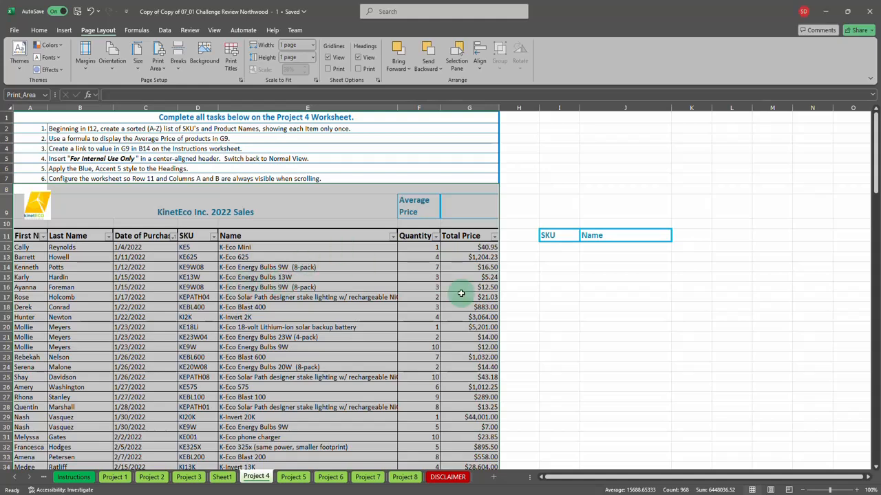
click(565, 297)
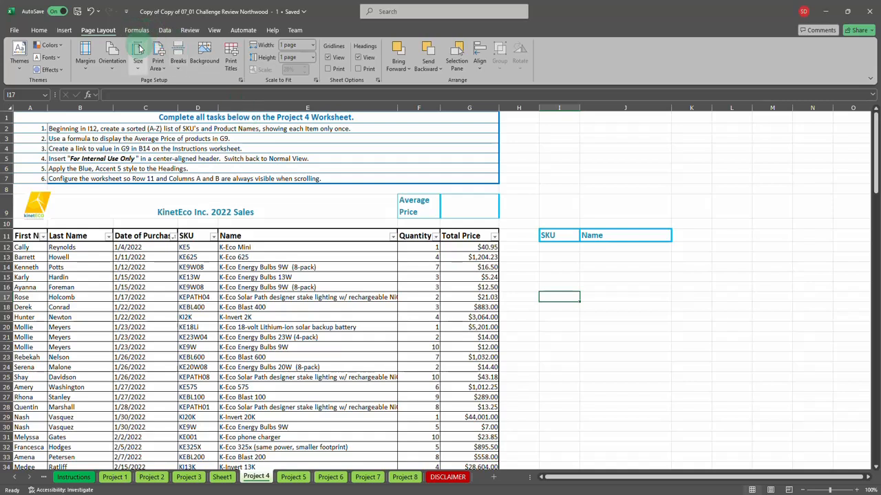
Review the print area options and the worksheet's print preview, and return to the worksheet.
click(158, 51)
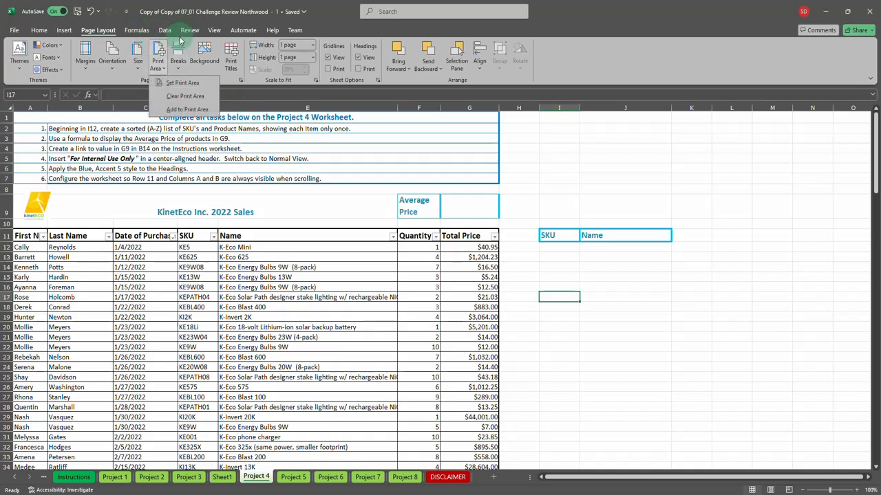
click(665, 55)
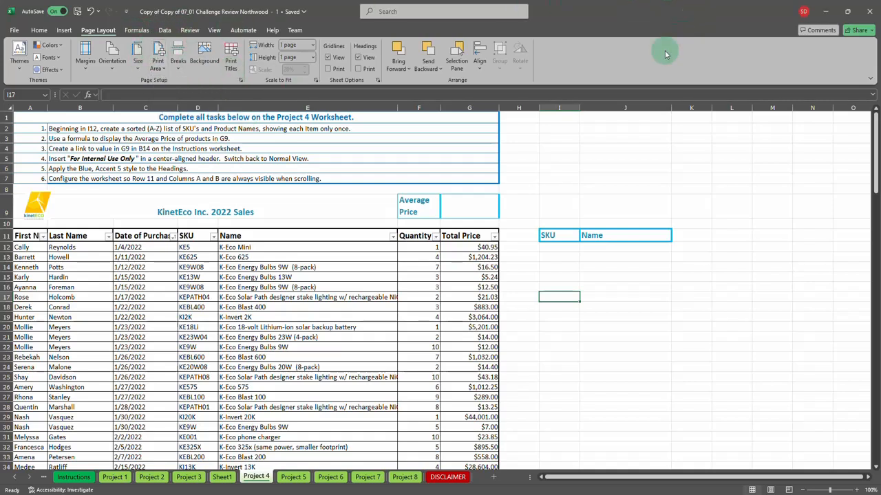
click(14, 31)
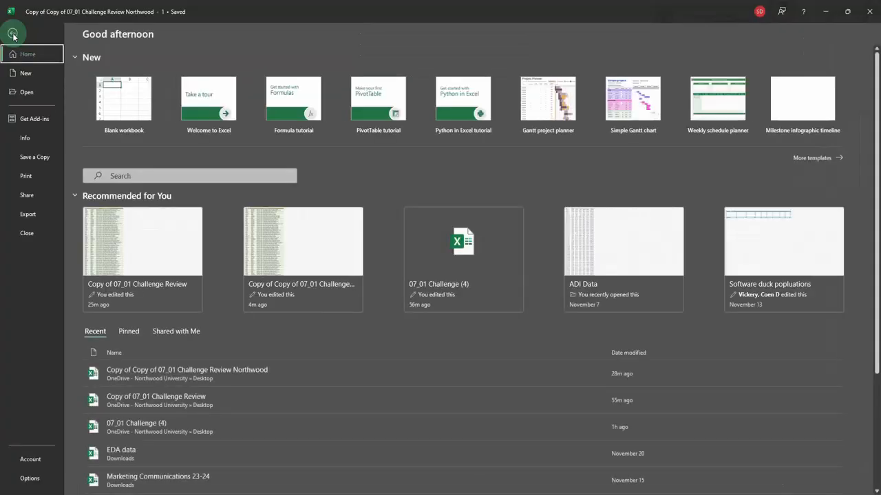
click(33, 176)
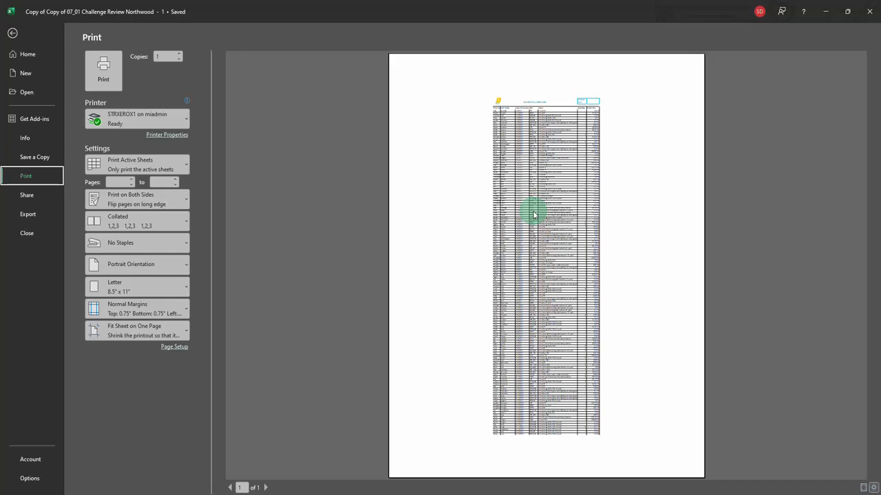
click(13, 33)
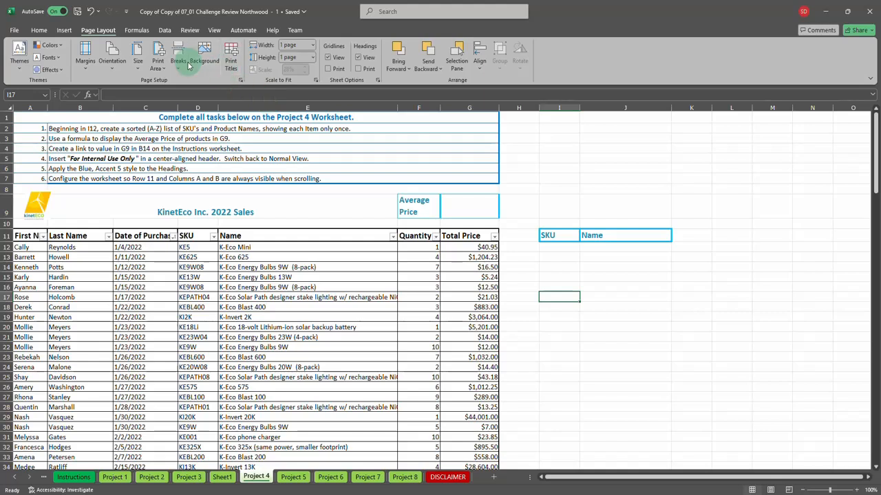
Clear the print area and set both the width and height scaling back to Automatic.
click(166, 71)
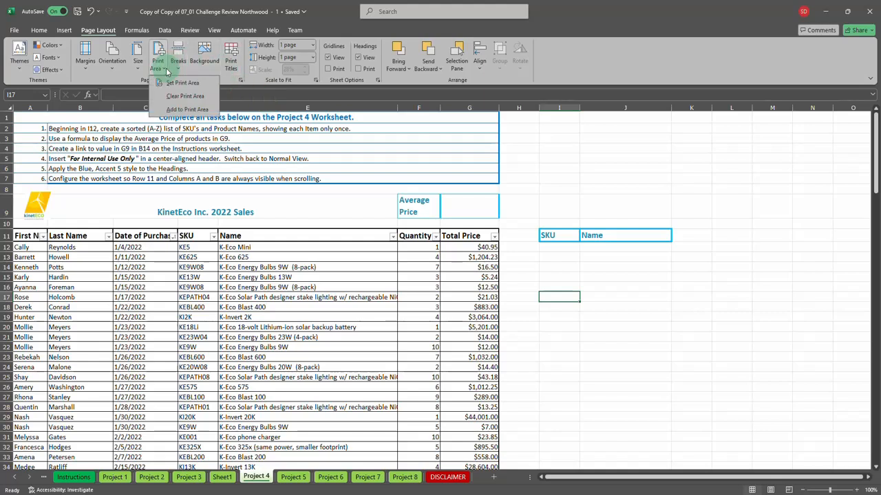
click(200, 96)
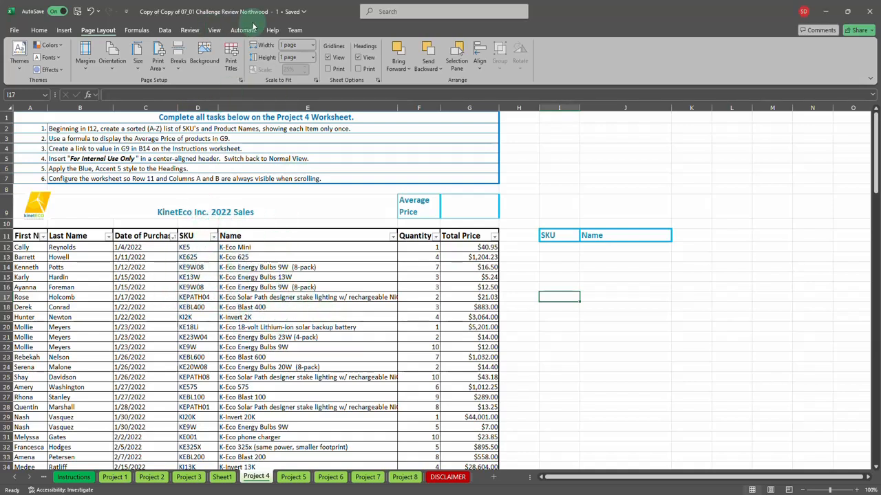
click(312, 45)
click(311, 58)
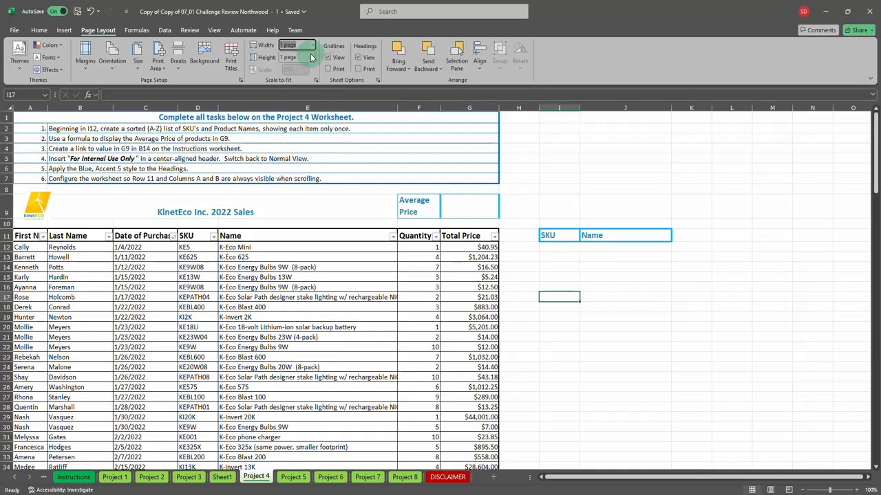
click(312, 58)
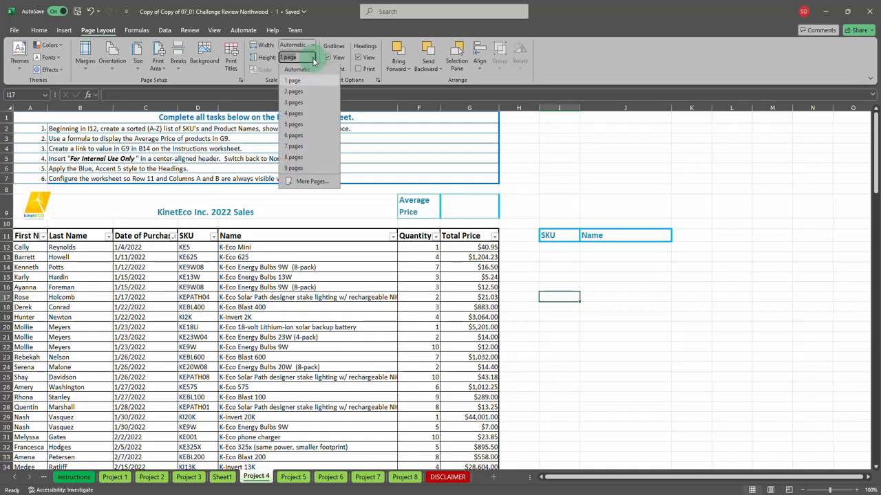
click(305, 65)
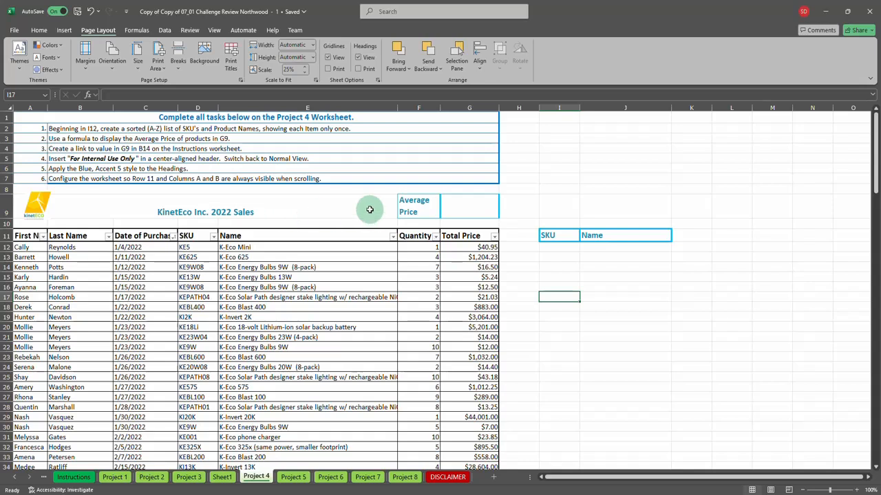
Select the KinetEco Inc. 2022 Sales title and review the page break options without applying any.
click(268, 214)
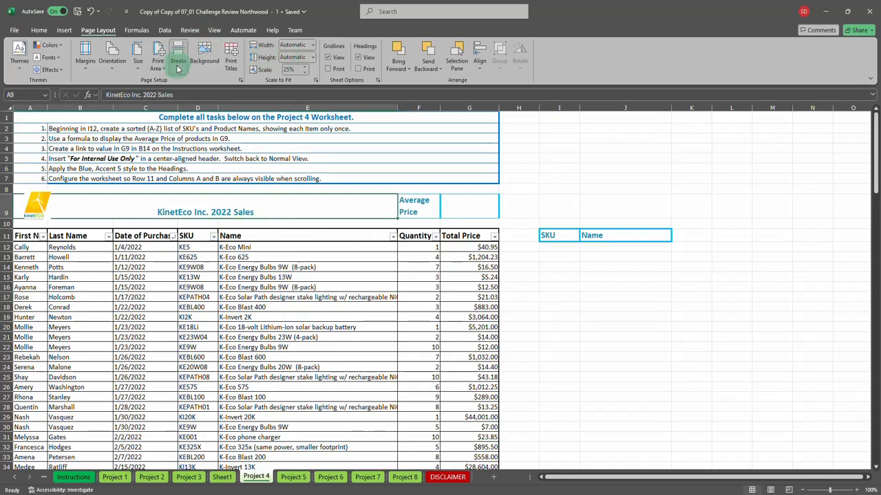
click(178, 65)
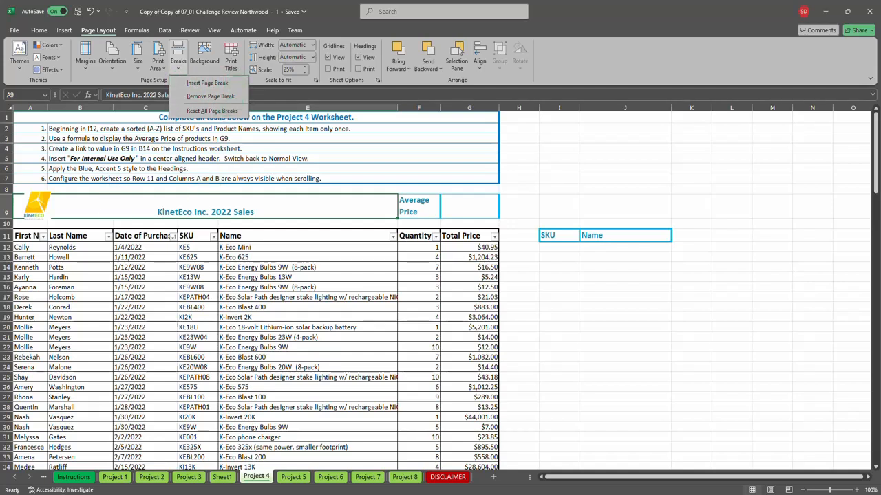
key(Escape)
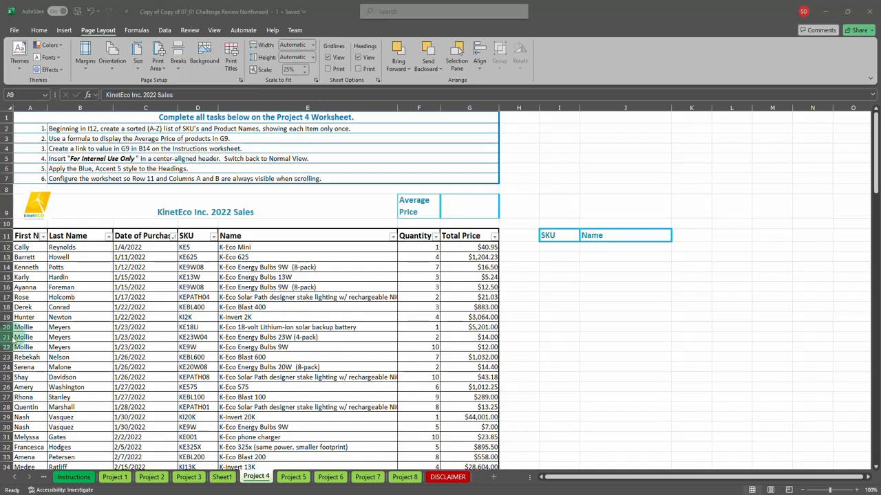
Select the adjacent entire rows 11 through 24 on the Project 4 worksheet.
click(7, 142)
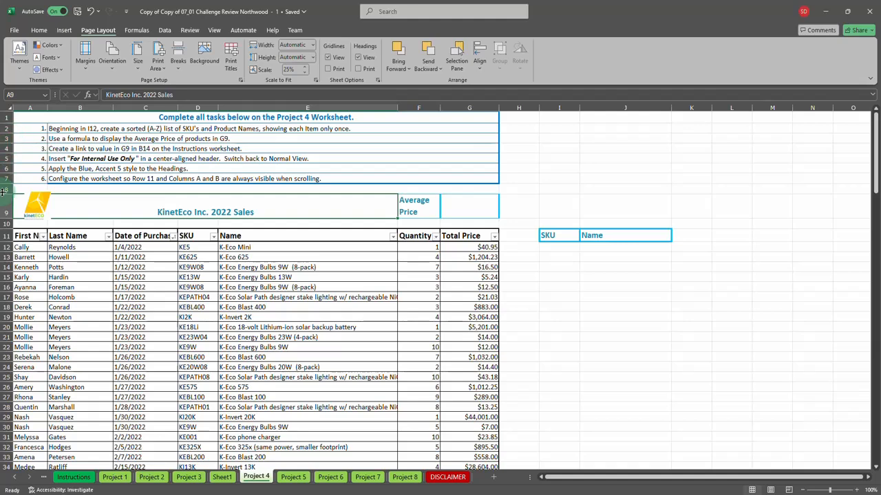
click(7, 235)
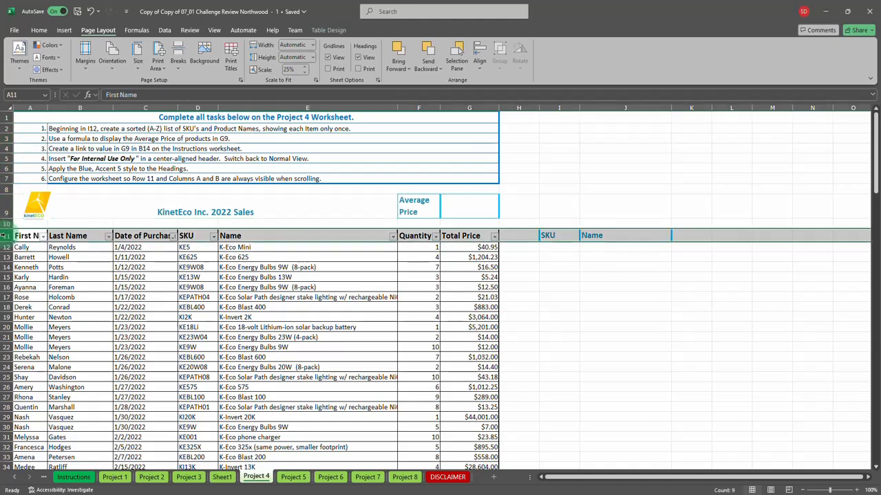
shift+click(6, 367)
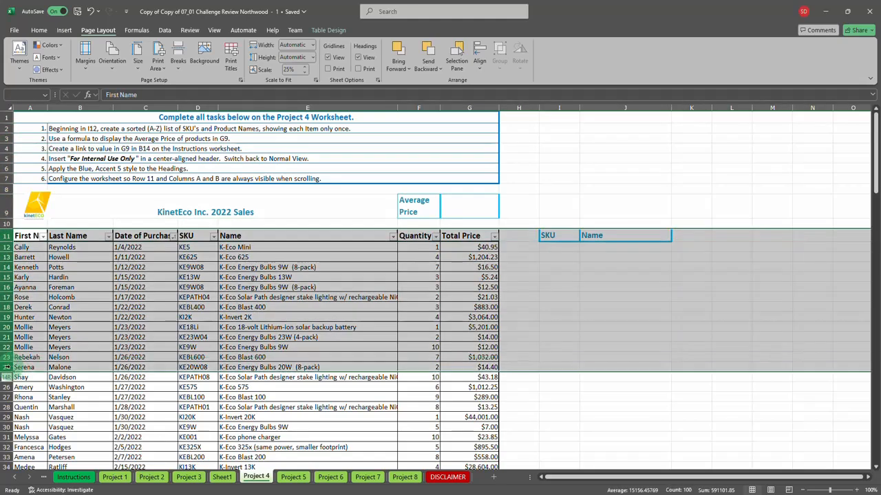
Switch to the Project 3 worksheet, select entire rows 14 through 24, and clear that selection by selecting cell C27.
click(115, 477)
click(189, 477)
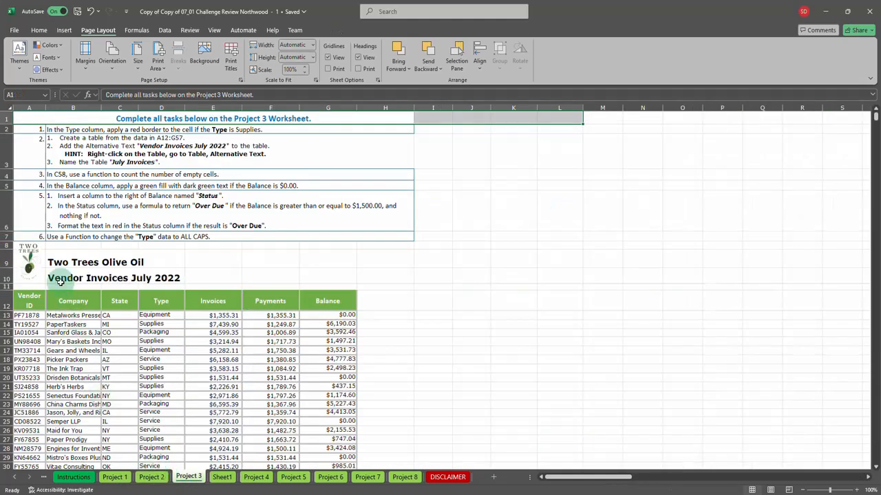
click(6, 324)
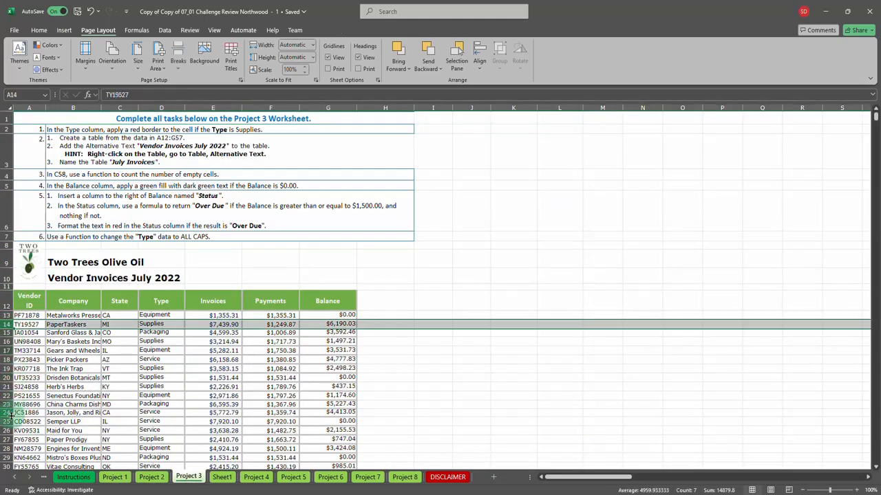
shift+click(6, 413)
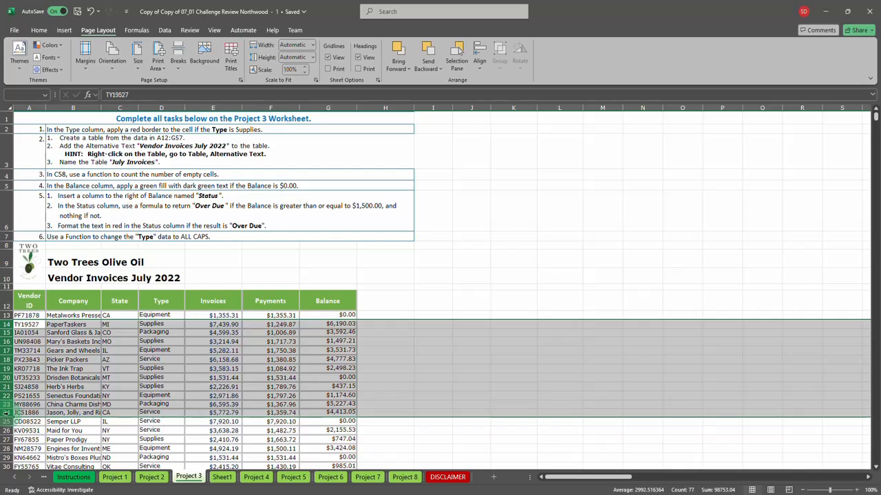
click(111, 439)
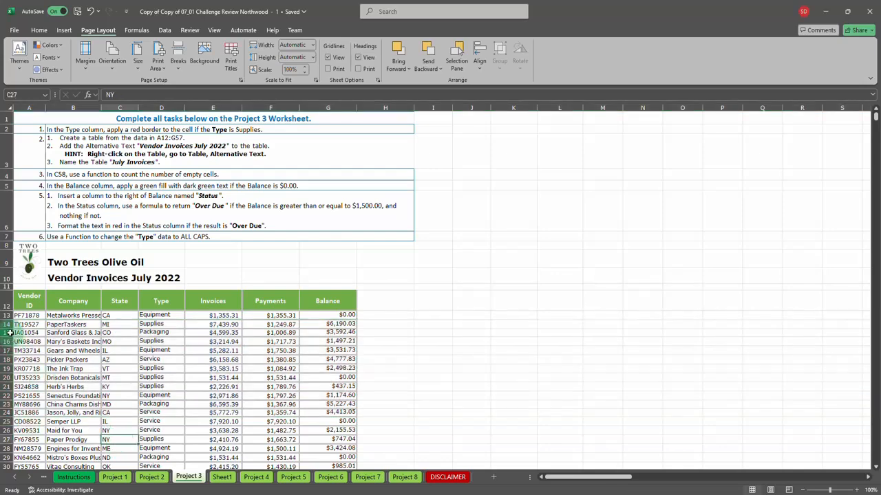
Select the non-adjacent entire rows 15, 16, 21, 24, 25 and 26 together on Project 3.
click(10, 334)
ctrl+click(8, 341)
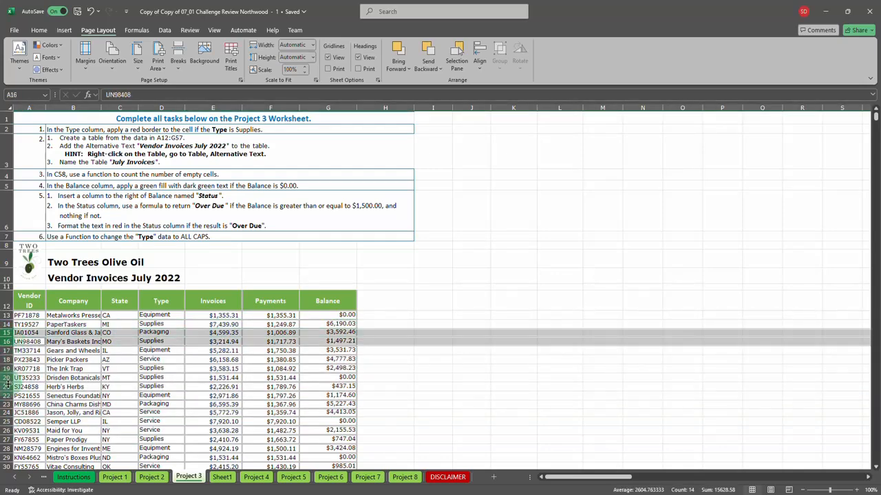
ctrl+click(5, 387)
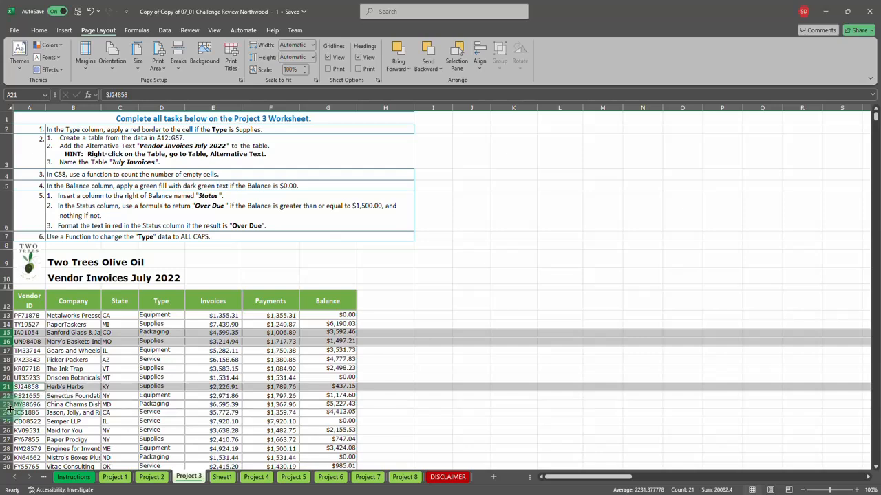
ctrl+click(5, 413)
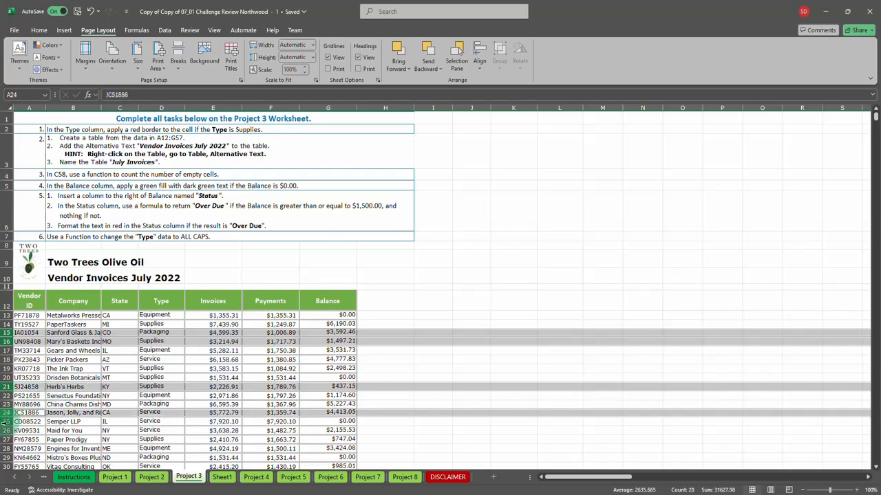
ctrl+click(6, 422)
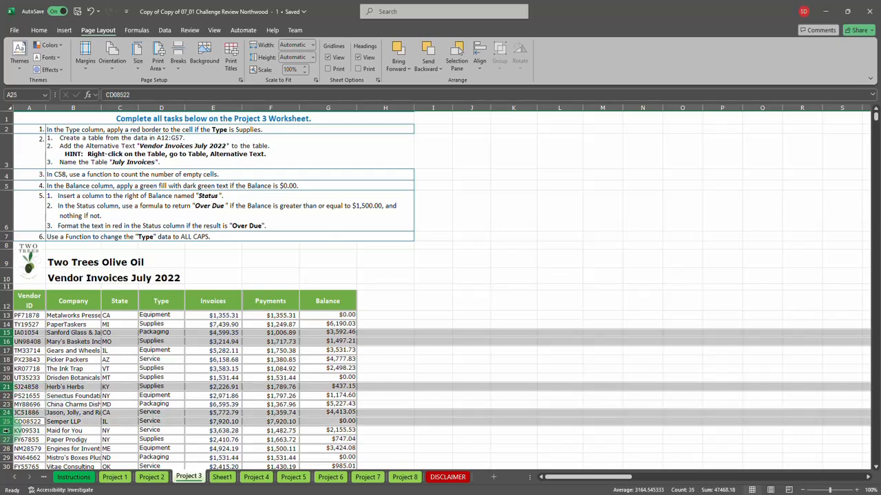
ctrl+click(6, 431)
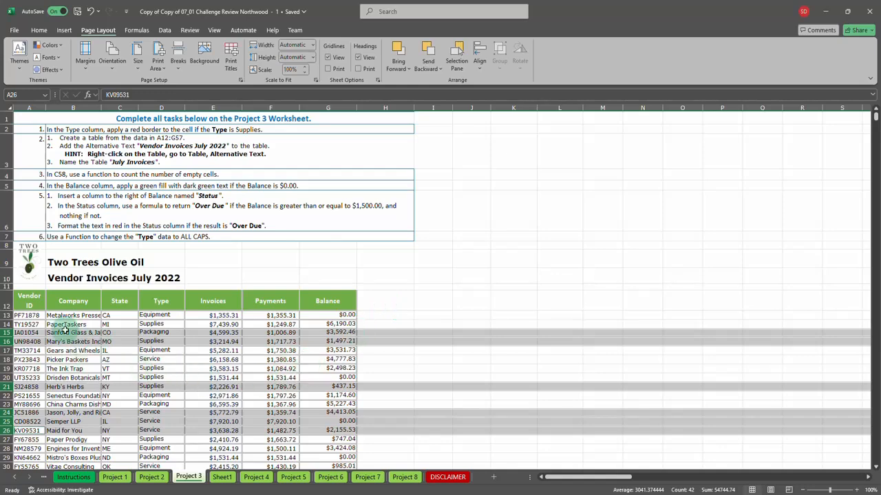
Return to the Project 4 worksheet, select rows 12 through 24 and increase their height together.
key(ctrl+Page_Down)
key(ctrl+Page_Down)
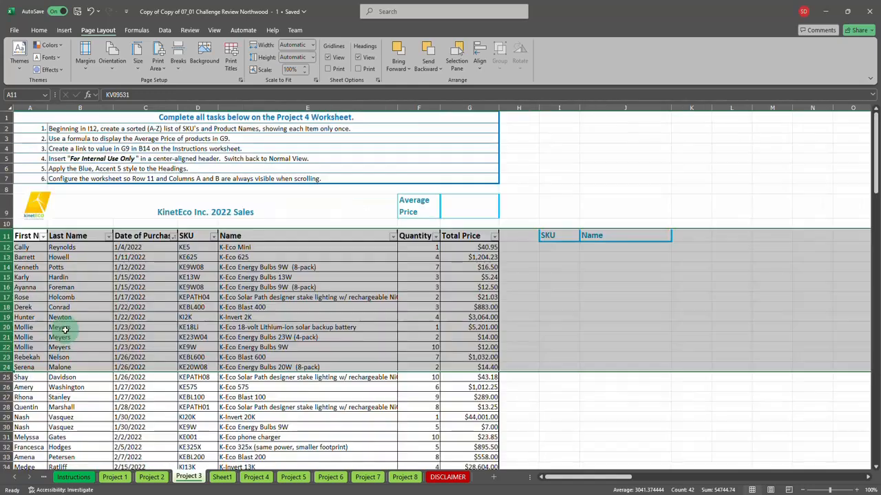
click(6, 267)
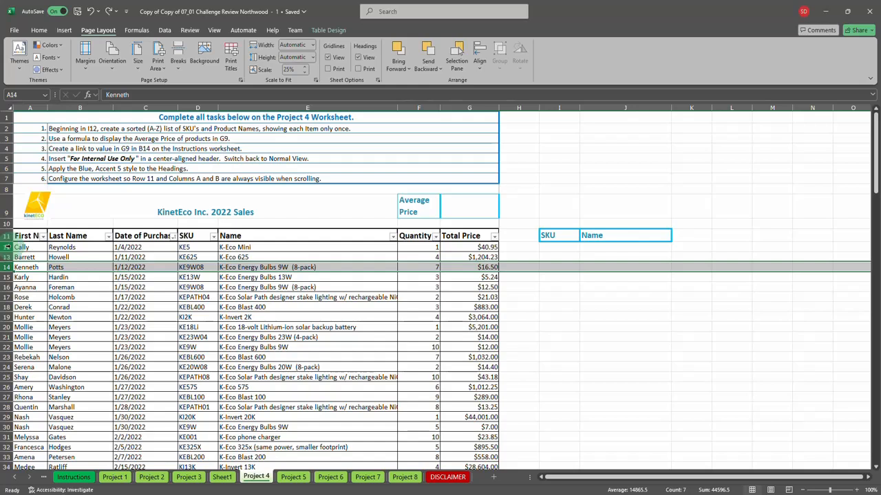
drag(6, 247, 6, 366)
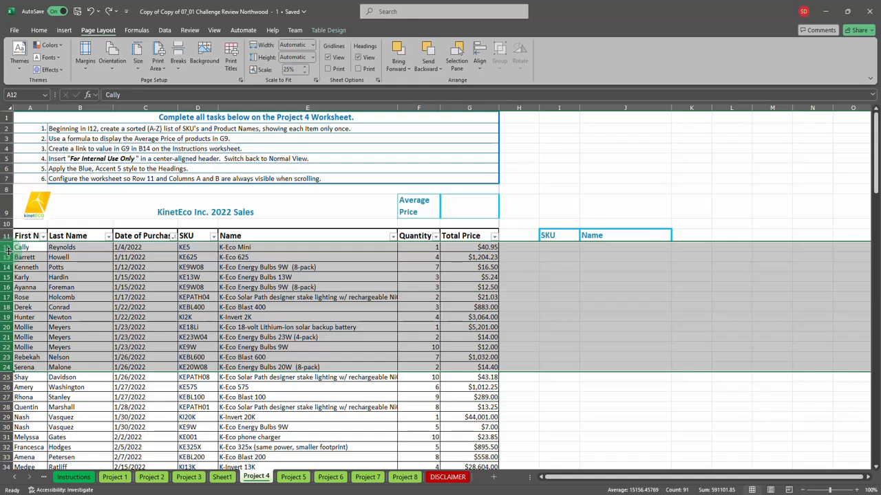
drag(9, 252, 8, 278)
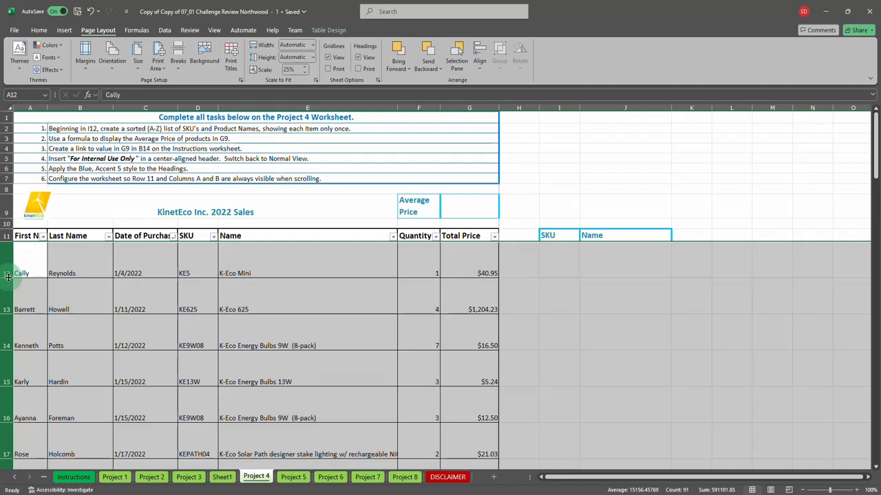
AutoFit the height of selected rows 12 through 24 and the width of column B on the Project 4 worksheet.
double_click(8, 277)
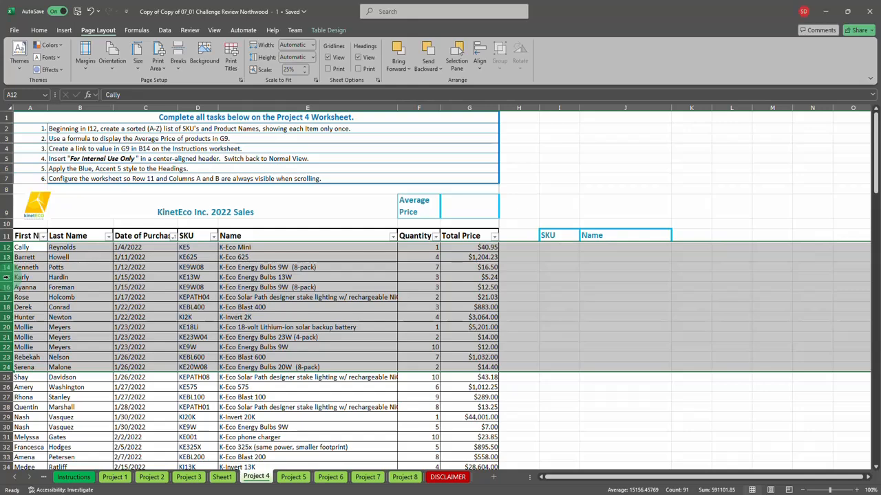
click(80, 108)
double_click(113, 108)
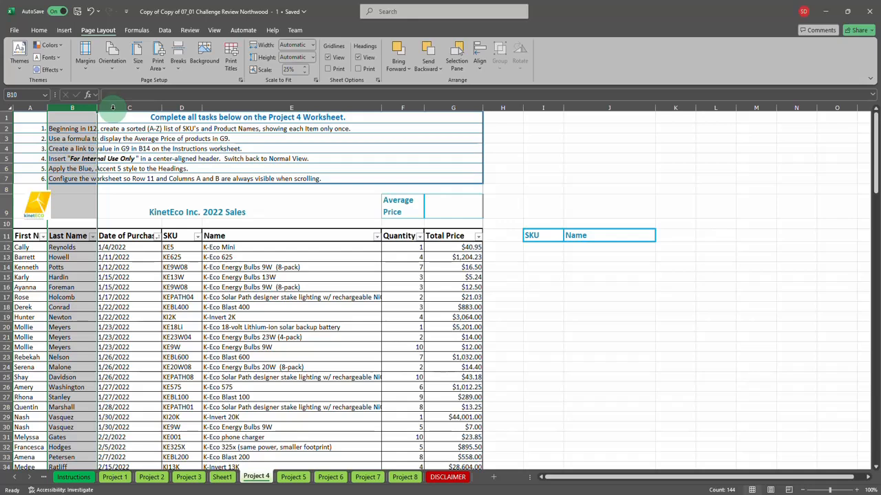
Widen column B manually, and widen columns C through E together to one equal width.
drag(98, 108, 407, 96)
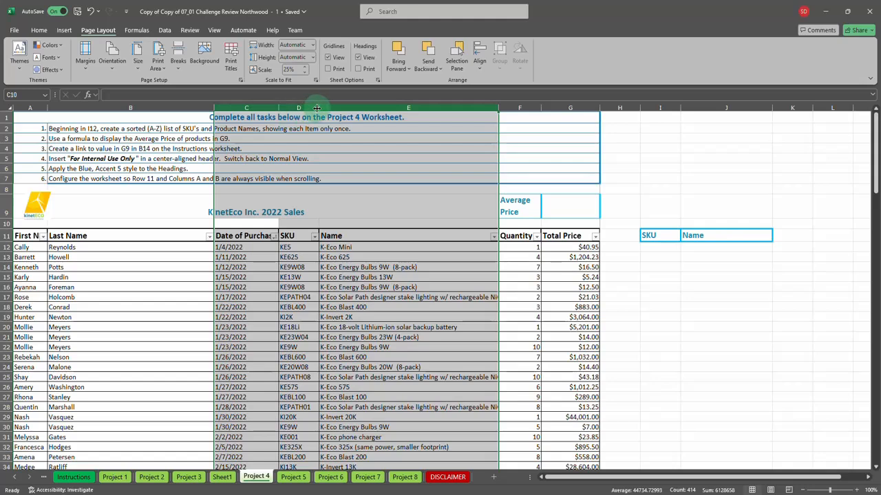
drag(318, 108, 387, 117)
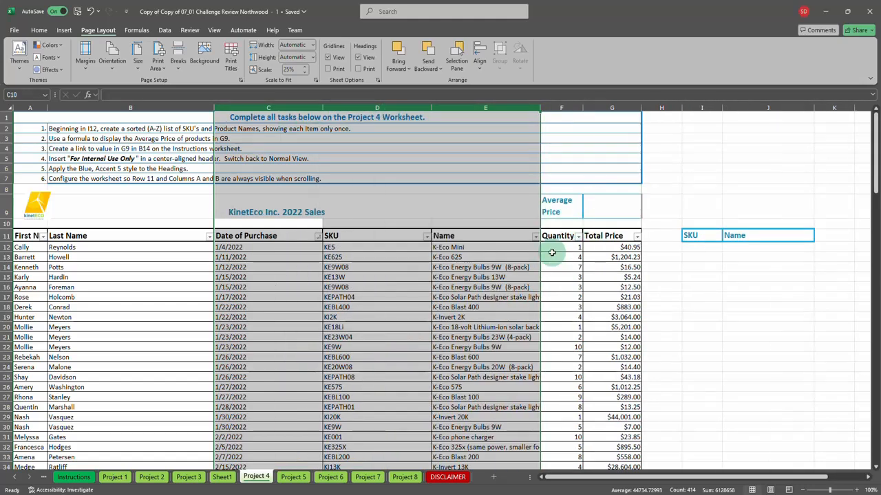
AutoFit the widths of columns C through E, and of all columns A through G together.
double_click(434, 104)
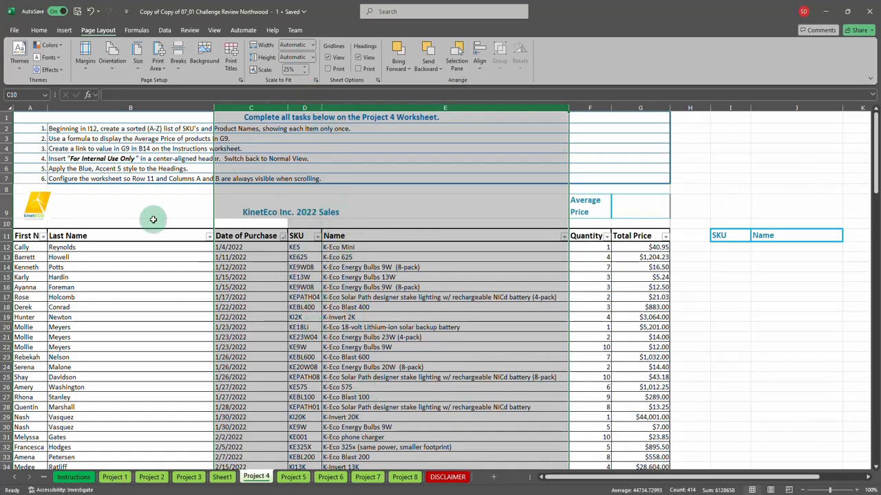
drag(29, 108, 613, 108)
double_click(614, 108)
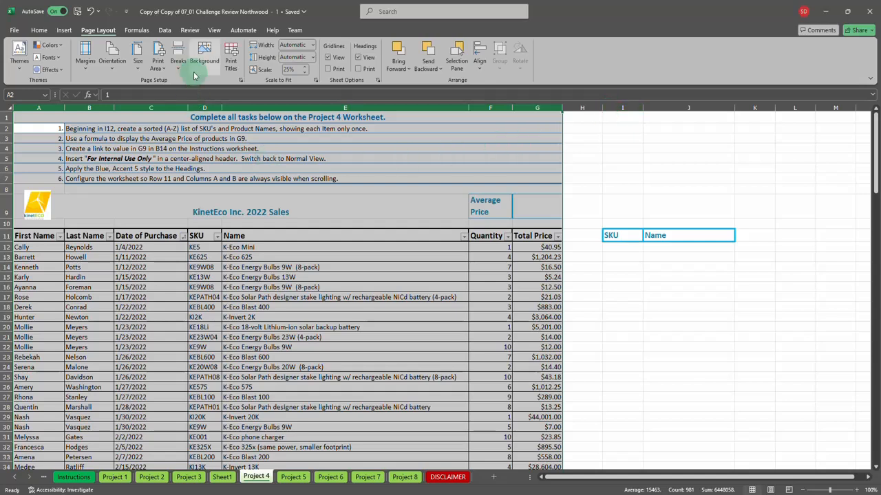
Review the text alignment and text control options in the Format Cells dialog, and close it without changes.
click(39, 31)
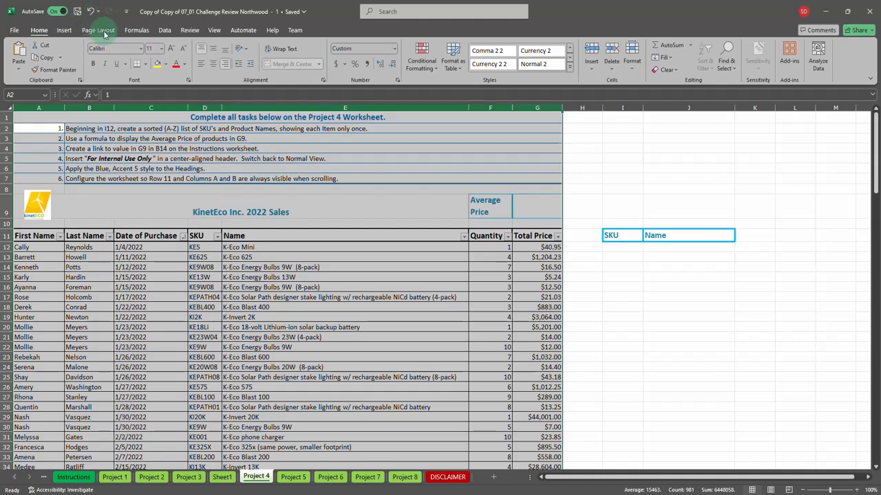
click(323, 80)
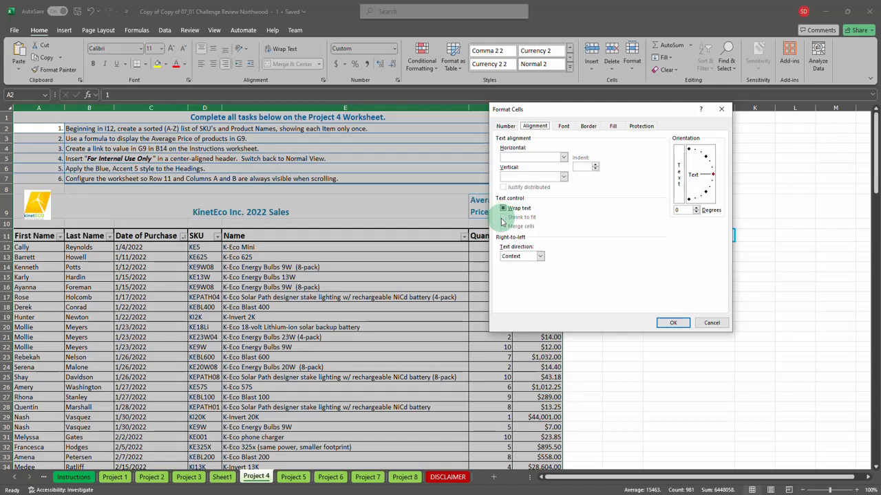
click(724, 110)
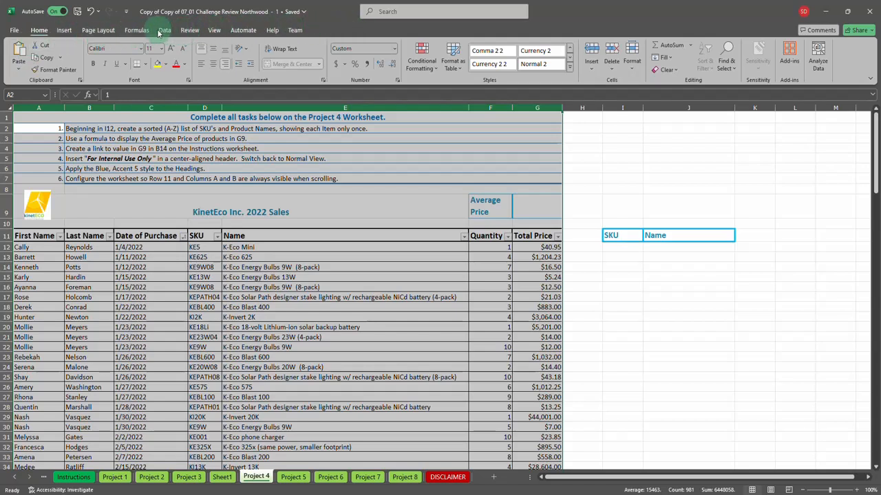
Examine the cell Format options, including the Row Height dialog and the Hide & Unhide choices, without changing anything.
click(64, 31)
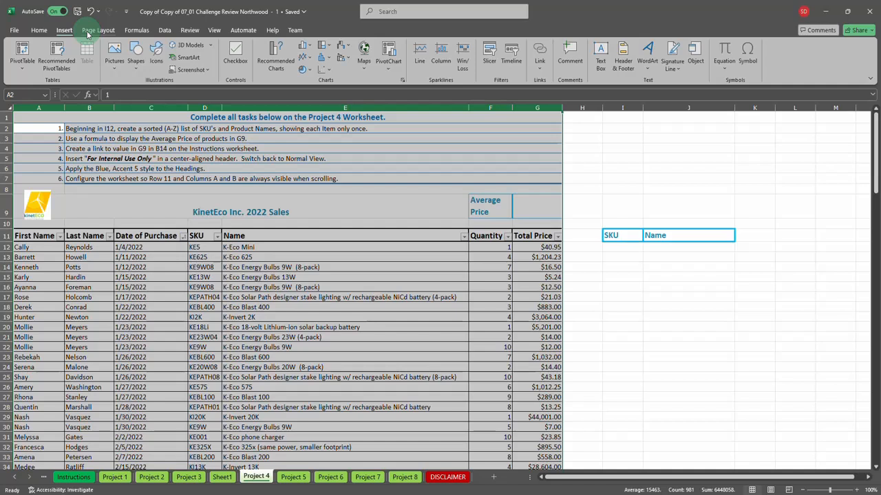
click(96, 30)
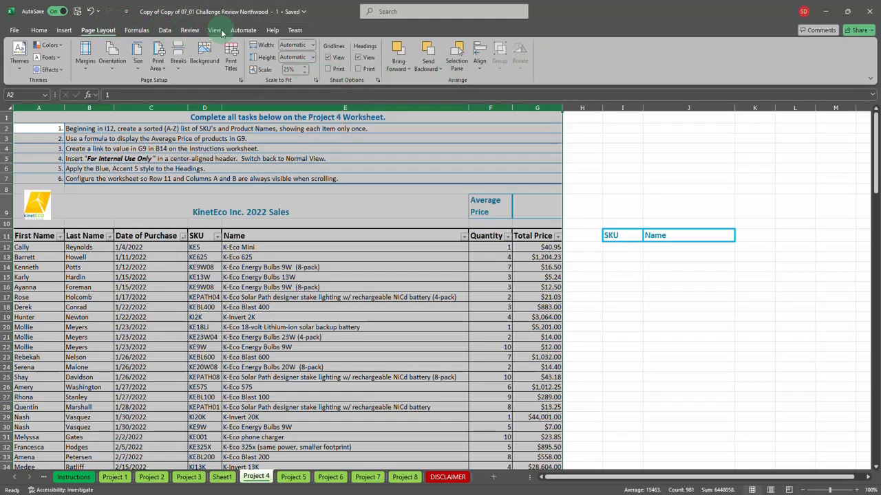
click(42, 30)
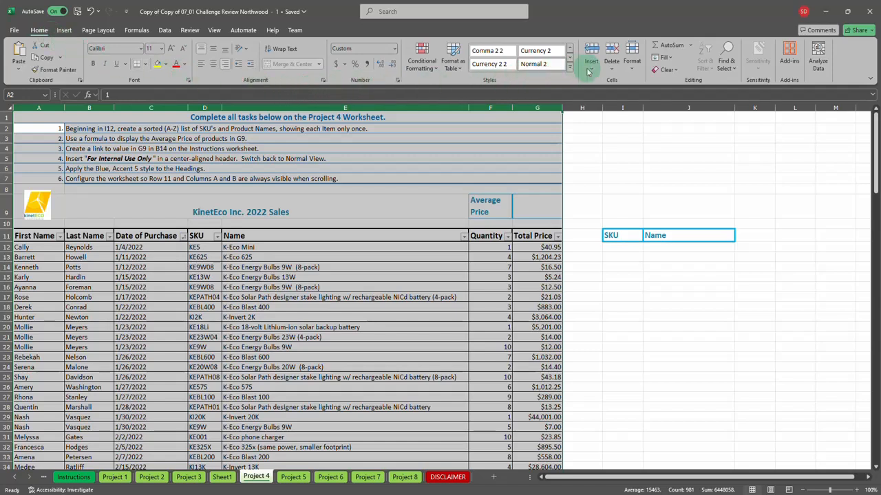
click(630, 72)
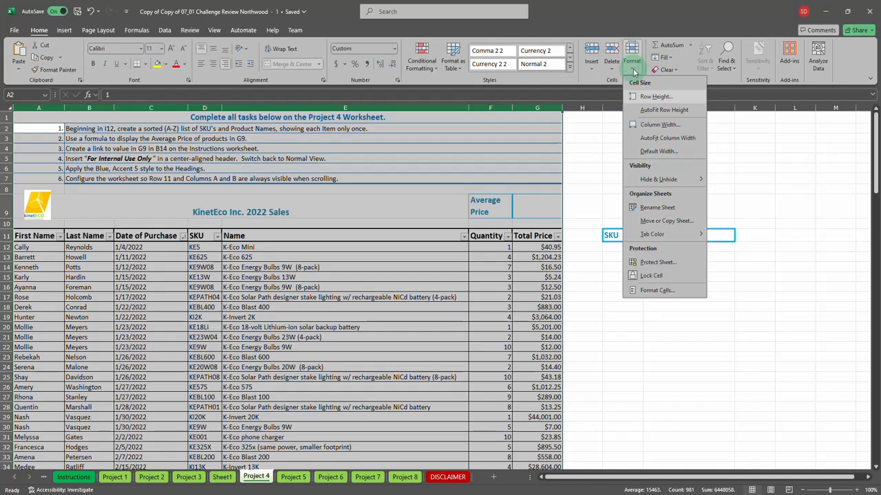
click(662, 98)
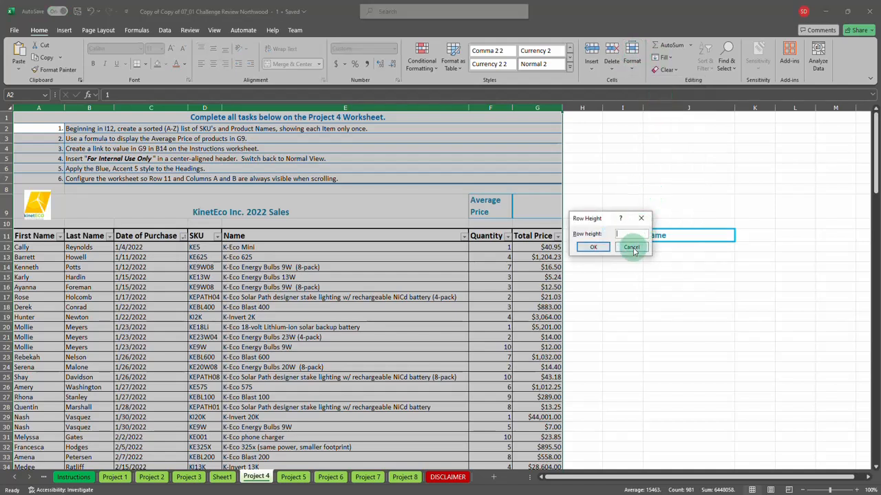
click(631, 247)
click(633, 69)
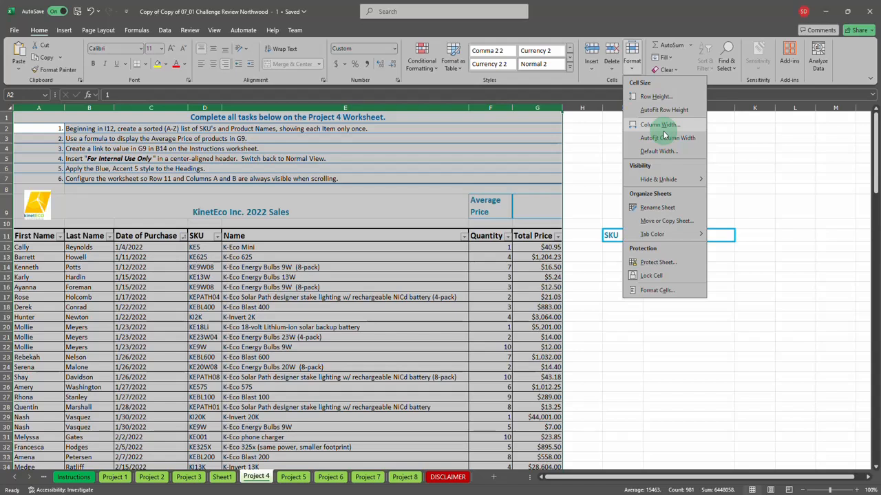
mouse_move(640, 179)
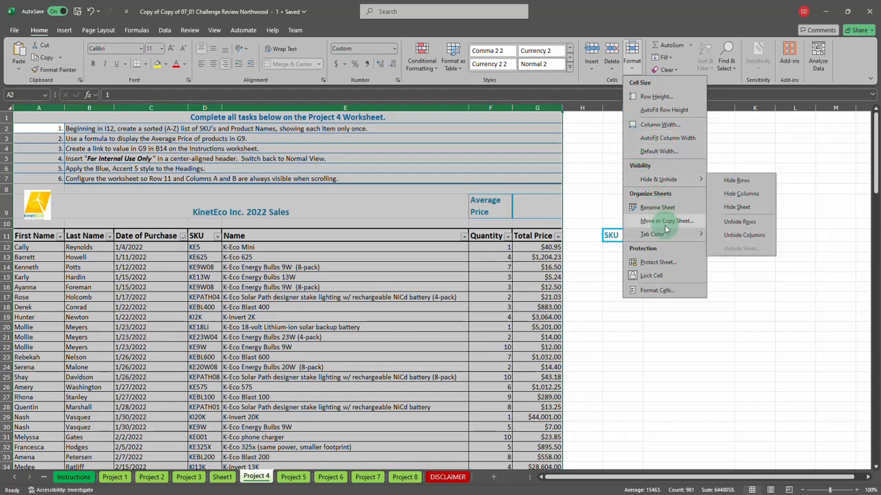
mouse_move(698, 237)
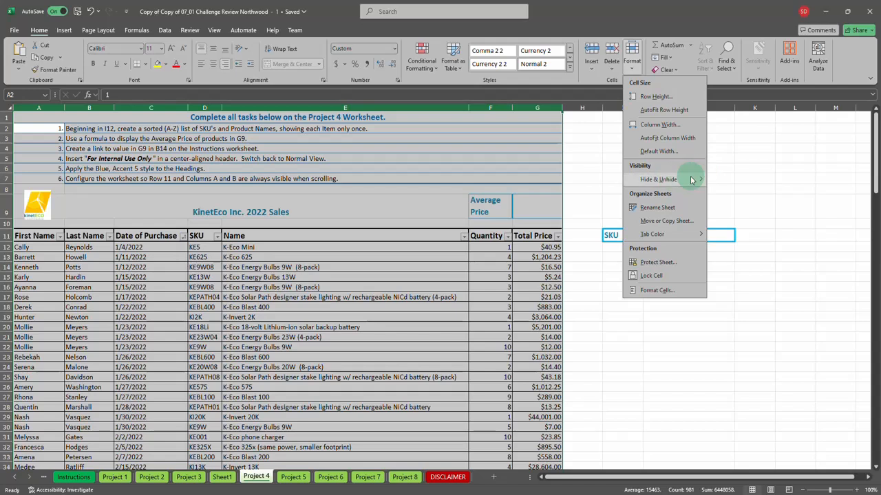
mouse_move(698, 181)
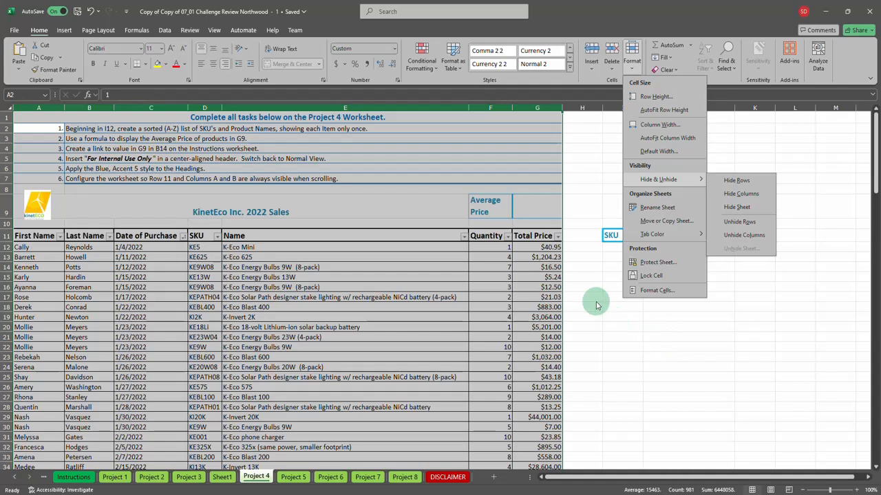
Examine the Delete and Insert options for cells, sheet rows, sheet columns and sheets.
click(611, 63)
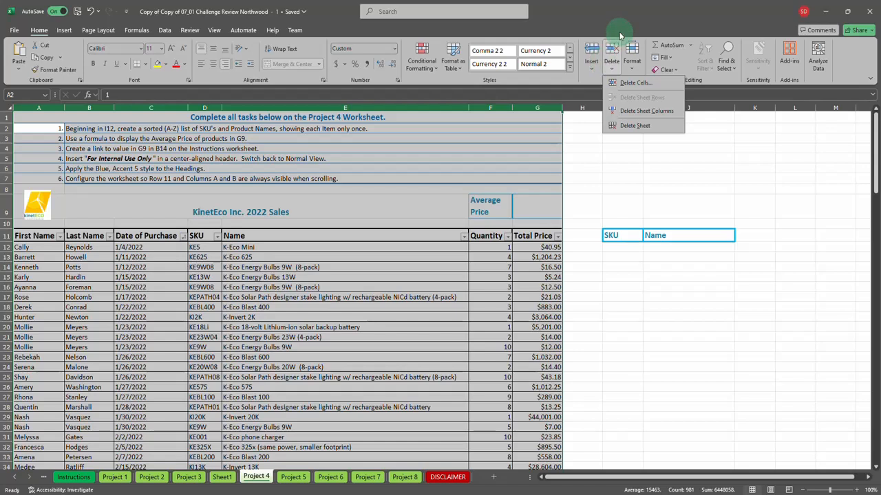
click(611, 60)
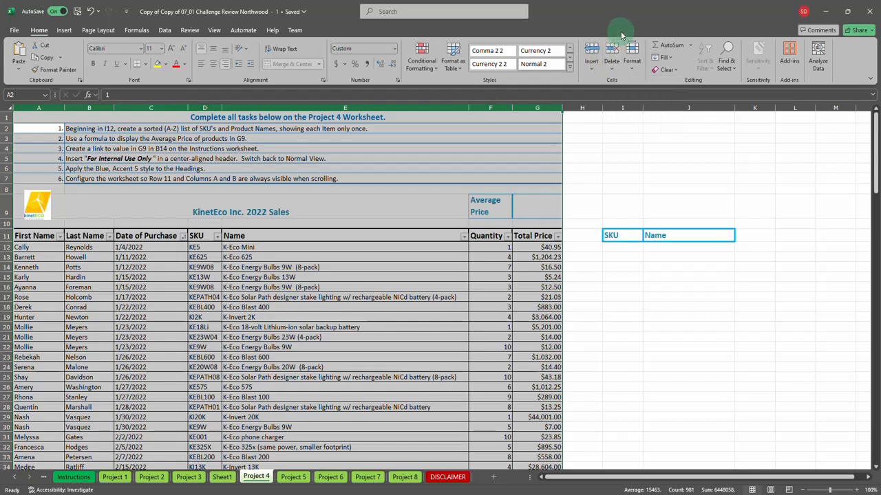
click(625, 71)
click(611, 69)
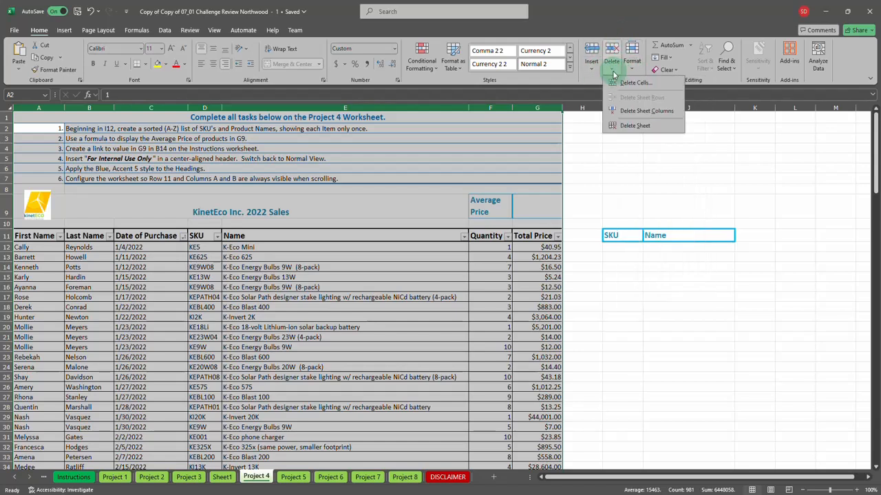
click(590, 72)
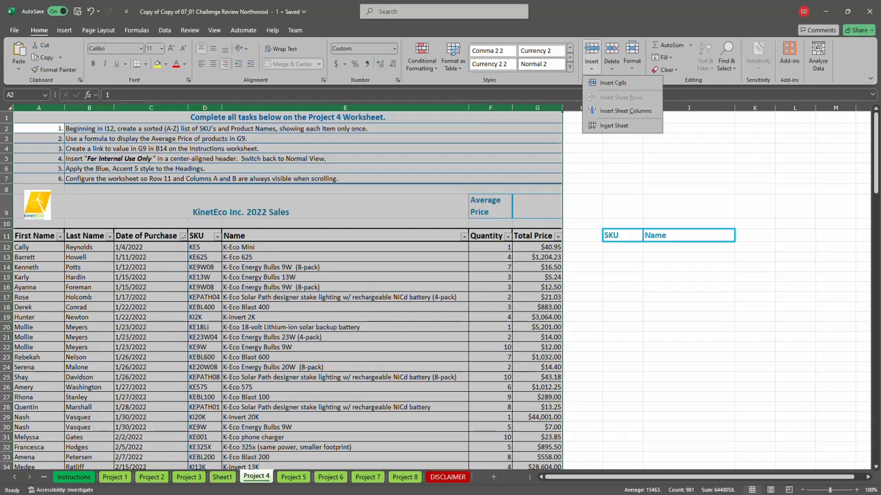
Start a custom header for the Project 4 worksheet in Page Setup and insert the date in its left section.
click(98, 30)
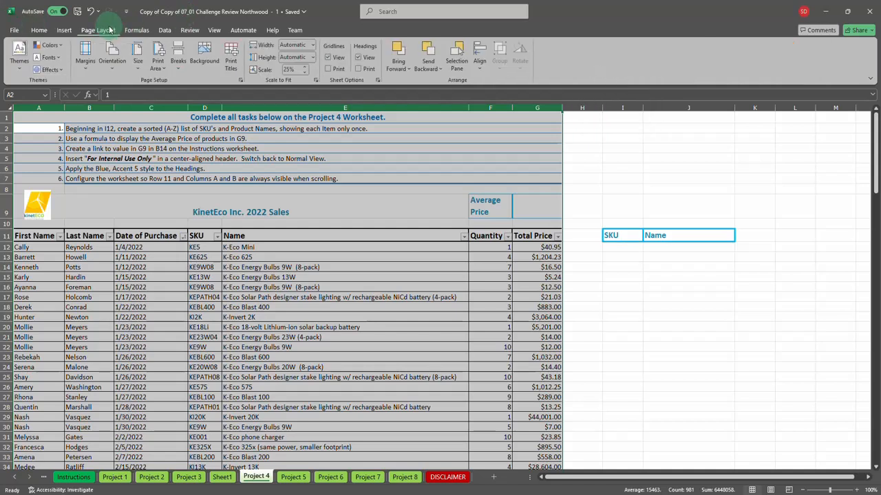
click(241, 80)
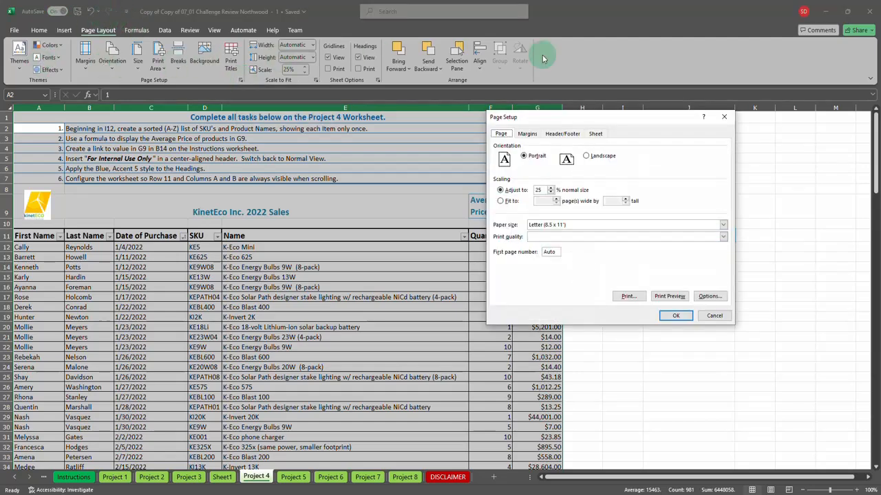
click(563, 134)
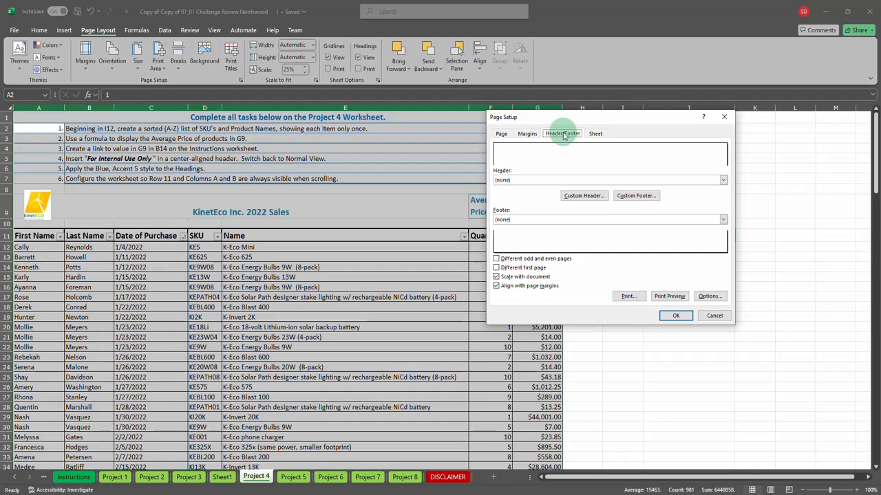
click(584, 196)
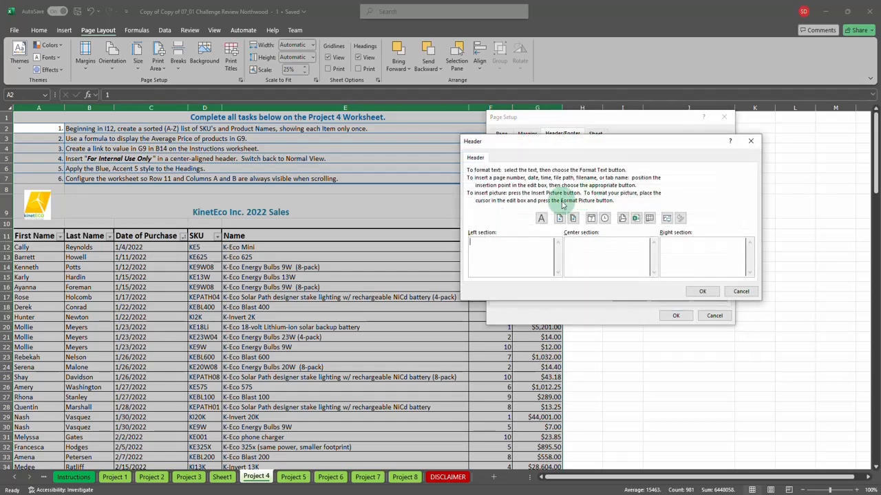
click(510, 249)
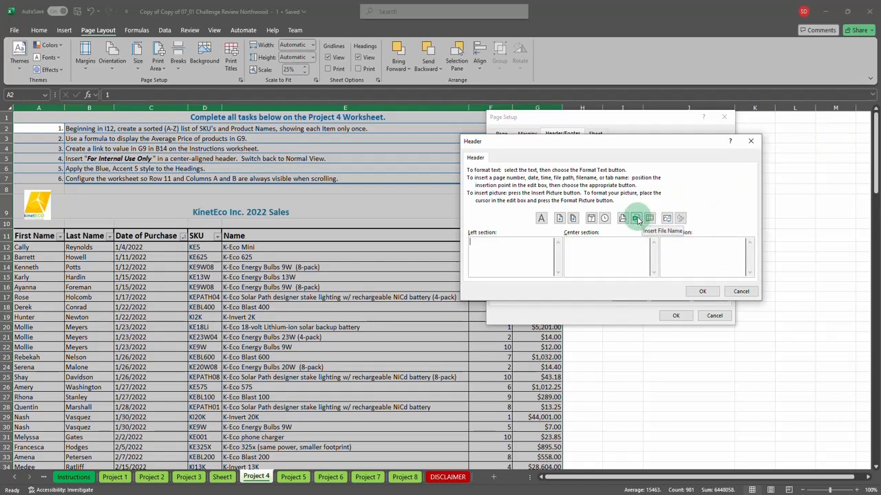
click(591, 219)
click(480, 243)
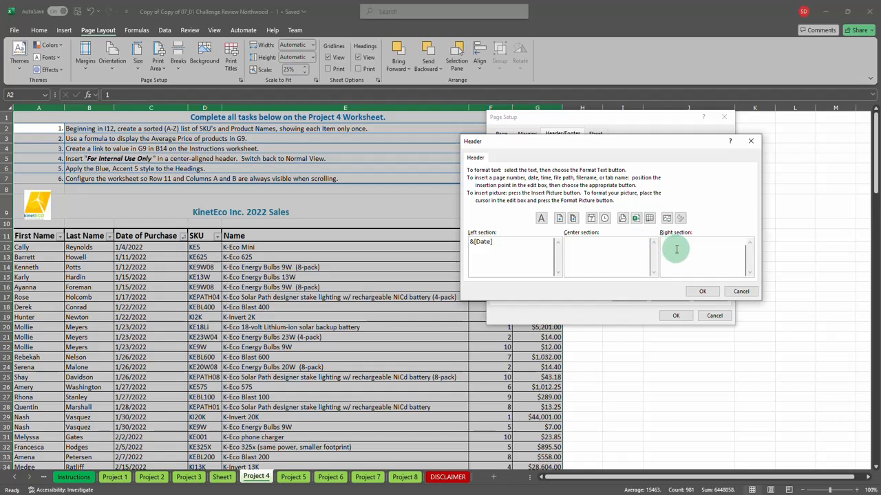
Fill the header's right section with the page number, the word "of" and the total number of pages.
click(559, 220)
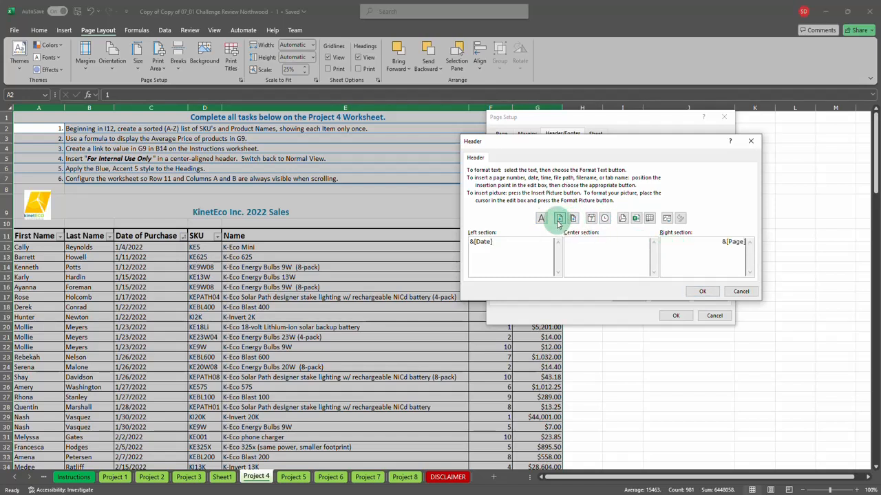
text(of)
click(572, 219)
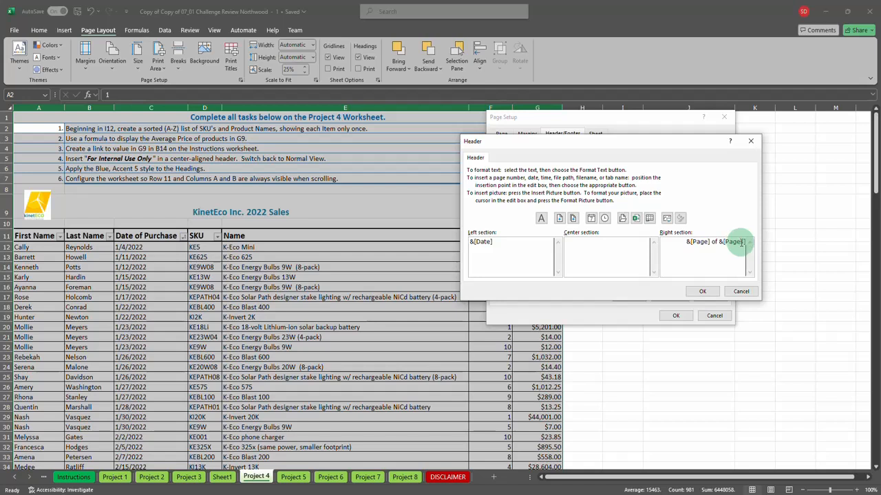
Insert the file path, file name and sheet name codes in the header's center section.
click(624, 219)
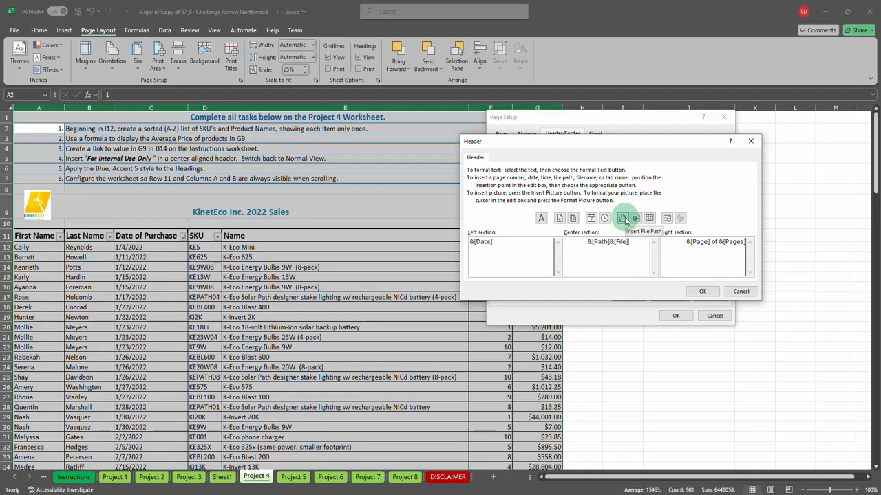
click(637, 219)
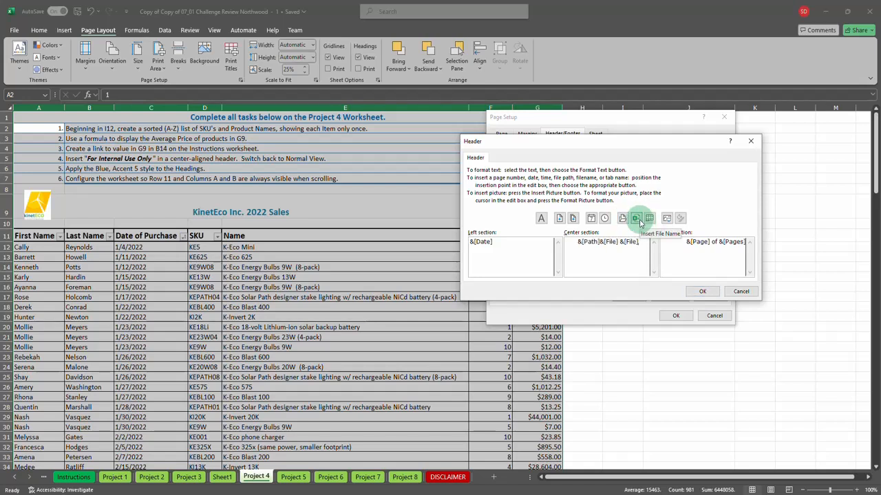
click(651, 219)
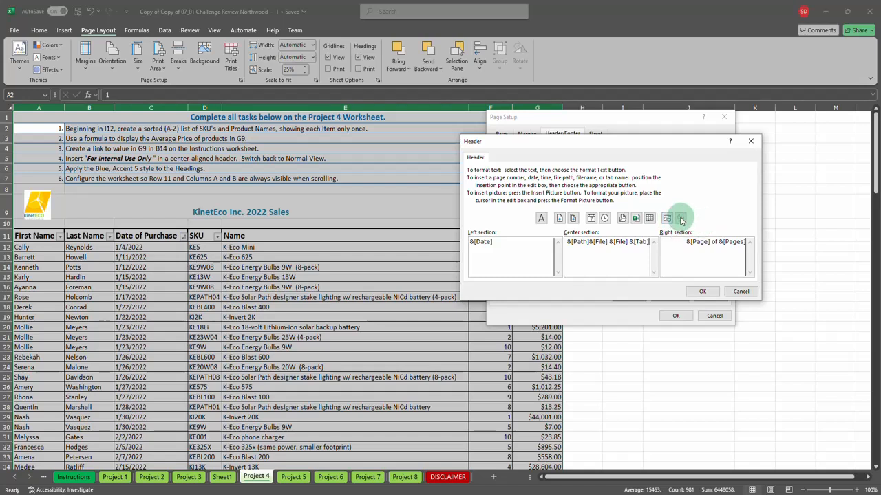
Open the font settings for the header's text.
click(543, 219)
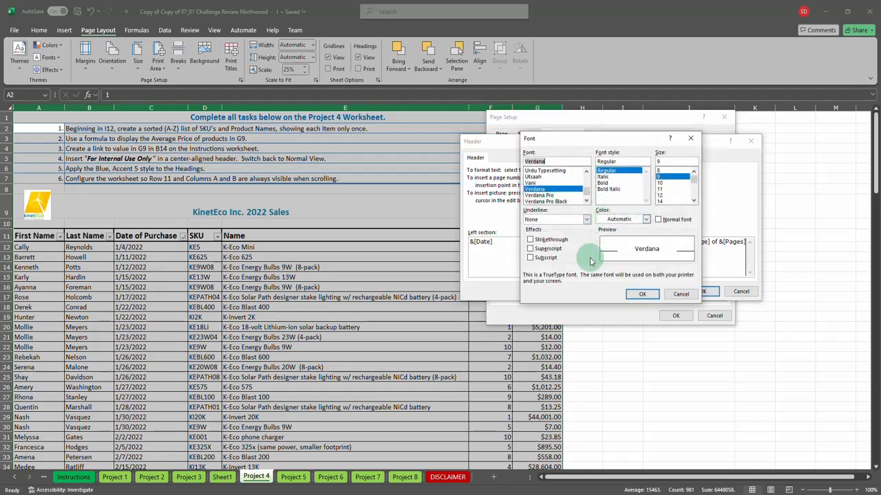
Dismiss the font settings, accept the custom header with date, file path, sheet name and page codes, and browse the preset headers.
click(680, 295)
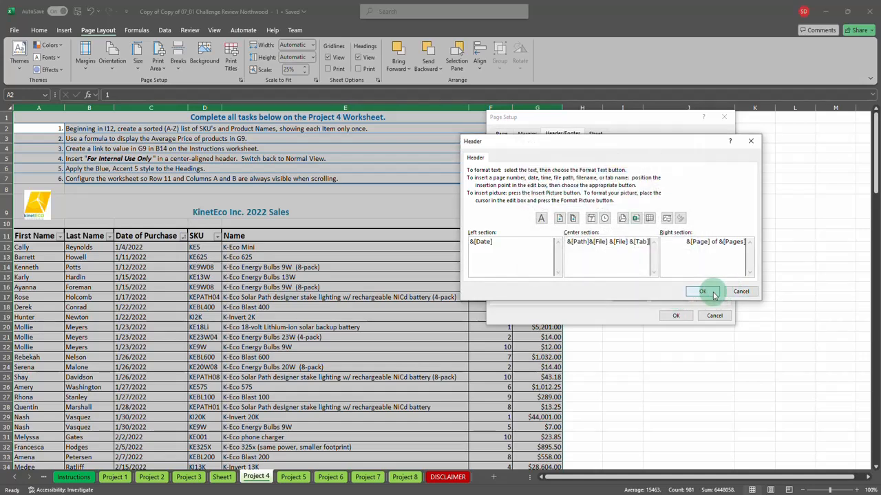
click(714, 294)
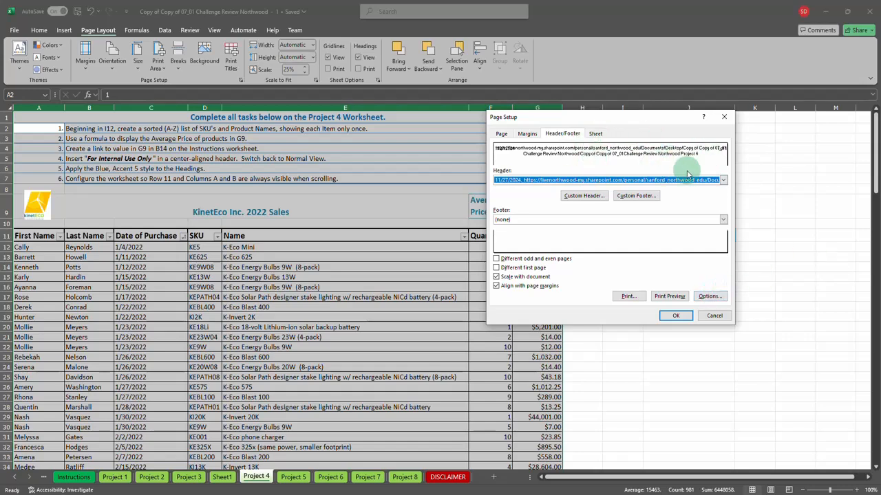
click(722, 180)
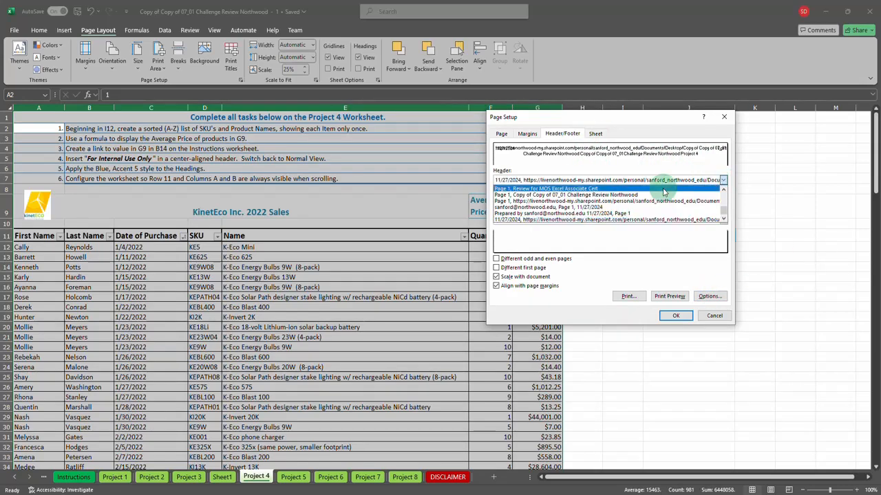
click(674, 130)
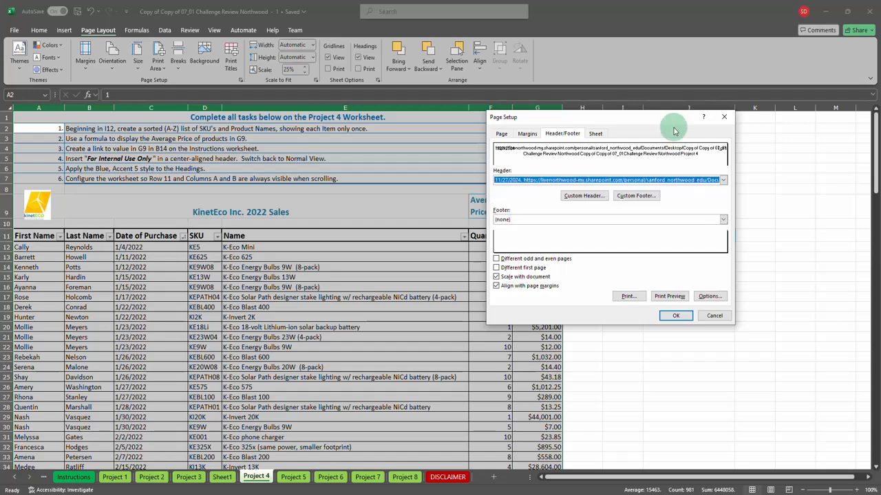
Reopen the custom header and clear the codes from its left, center and right sections.
click(583, 195)
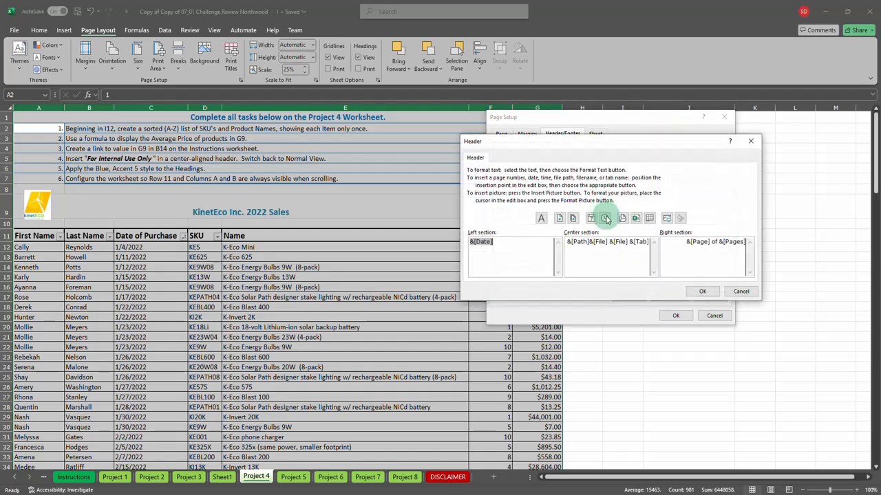
key(Delete)
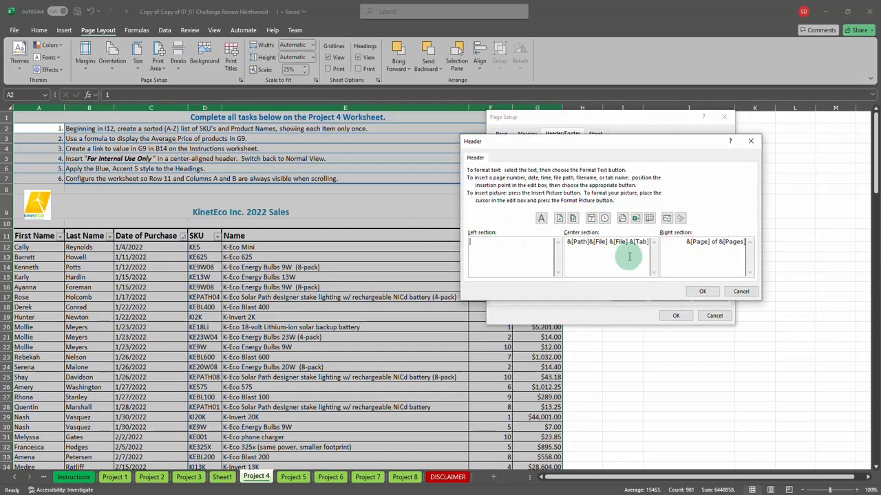
drag(565, 241, 780, 238)
key(Delete)
key(Delete)
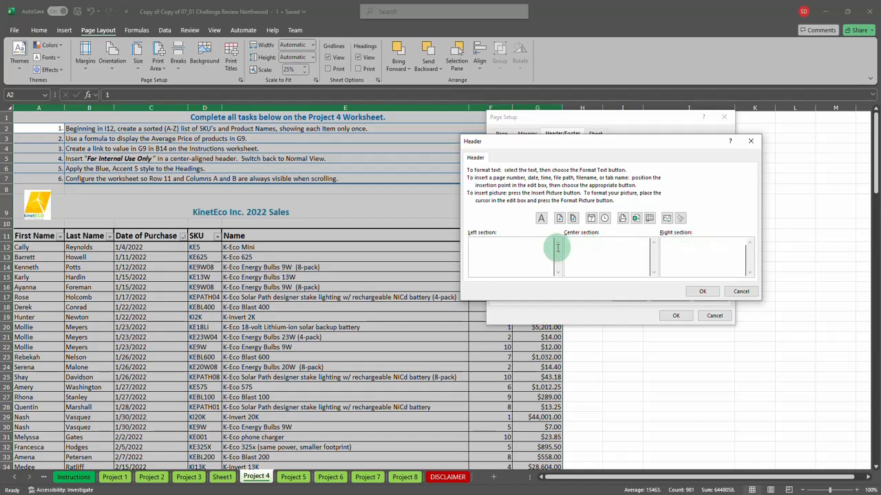
Enter "Version 1" in the center section of the custom header and accept it.
click(607, 242)
text(Ver)
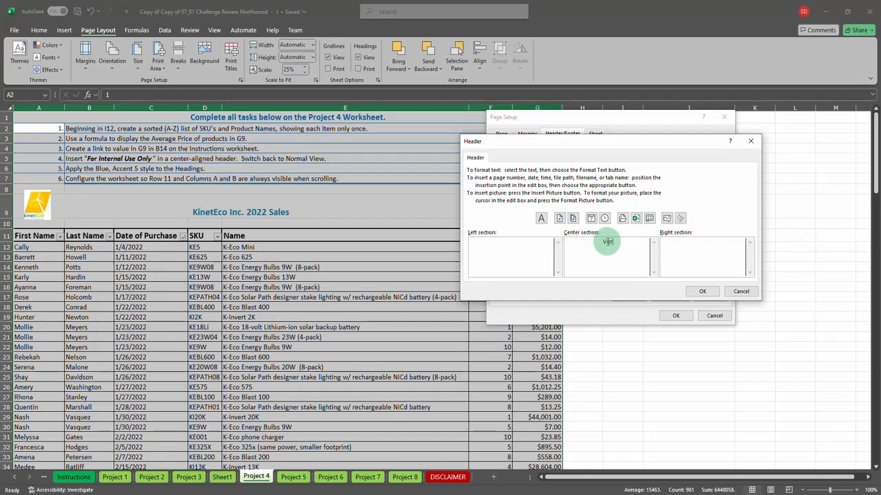
text(sion 1)
click(702, 292)
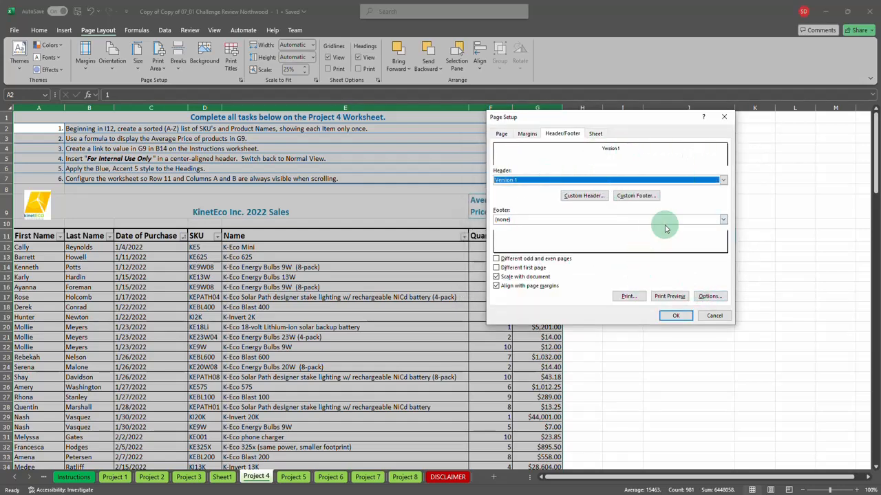
Build a custom footer with the file name in the left section and "&[Page] of &[Pages]" in the right section.
click(637, 196)
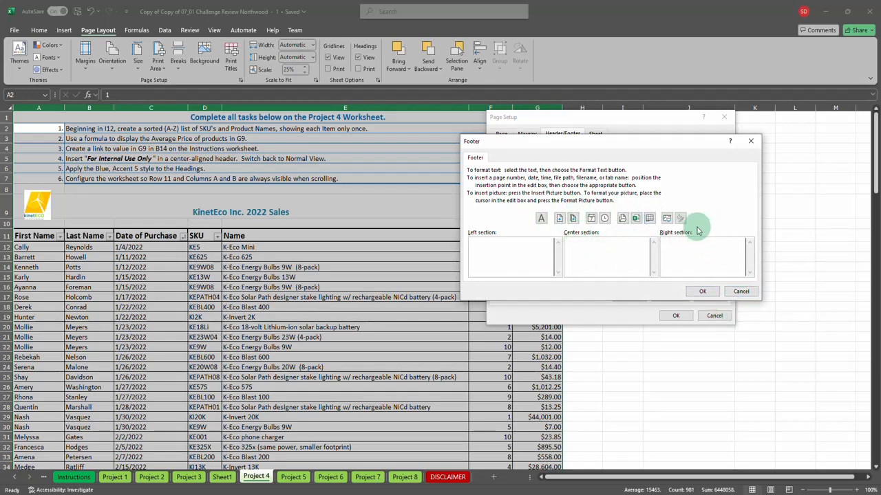
click(636, 218)
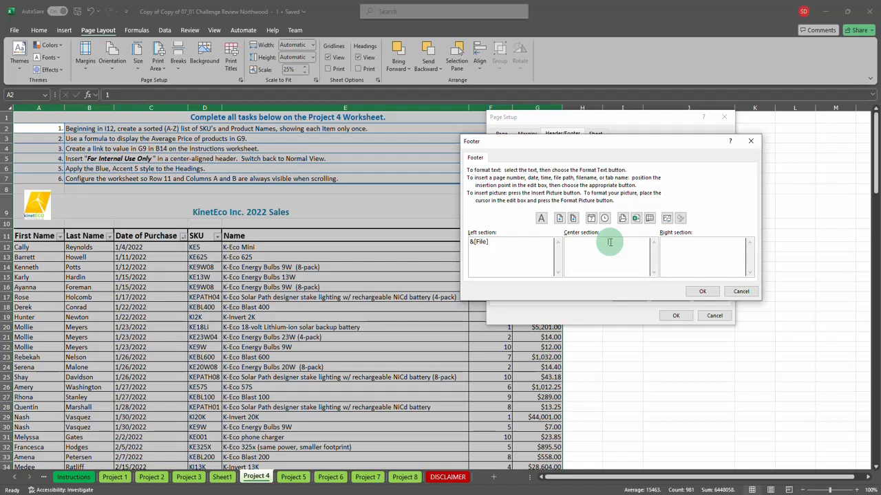
click(561, 218)
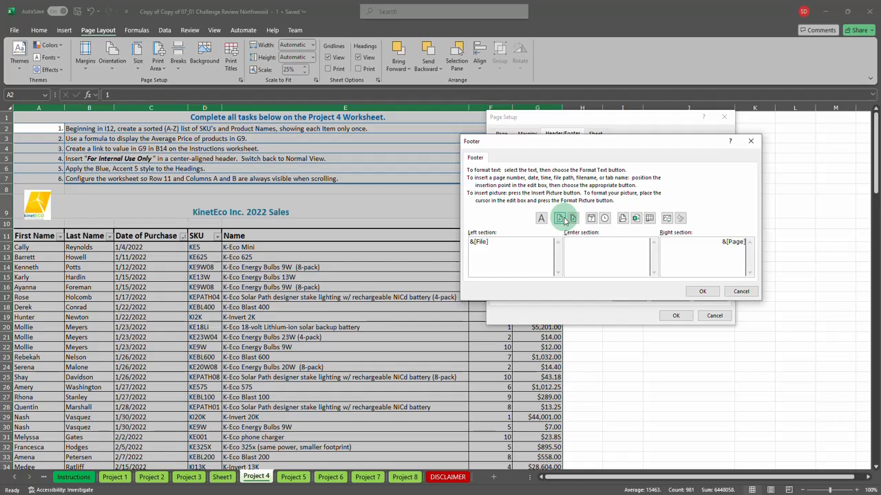
text(of)
click(574, 219)
click(629, 255)
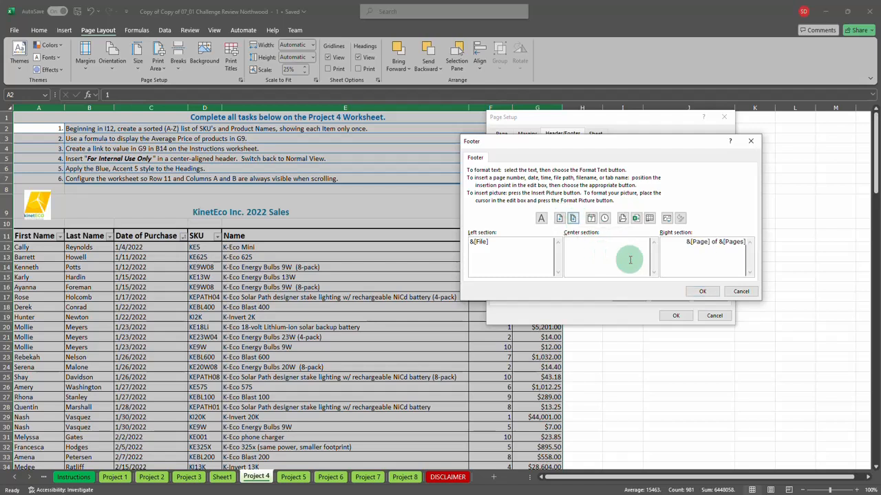
Insert the date code after the page count in the footer's right section, and discard the custom footer.
click(708, 292)
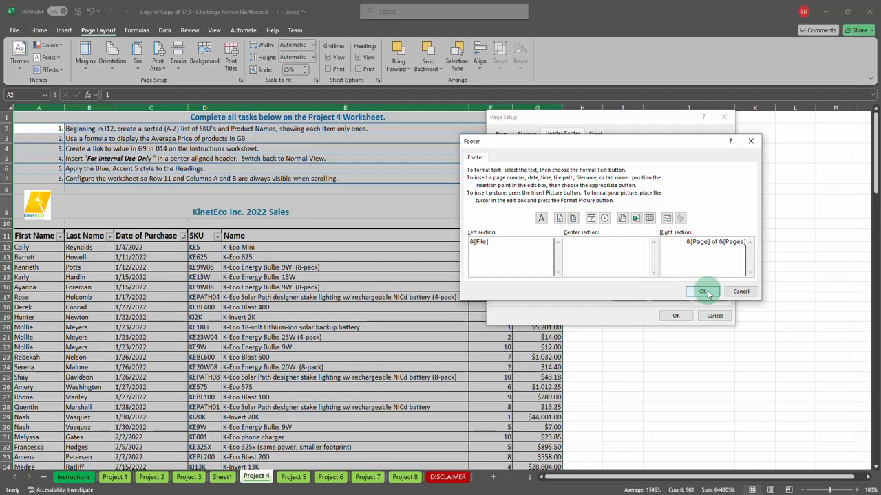
click(736, 271)
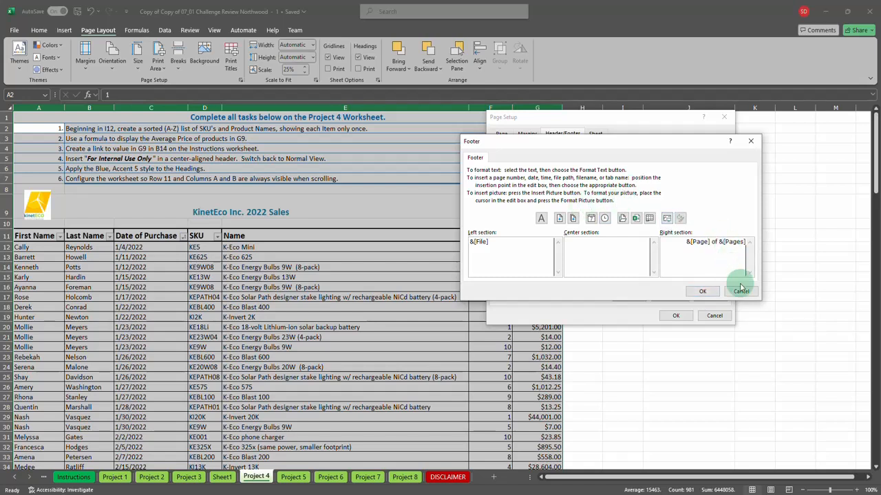
click(591, 219)
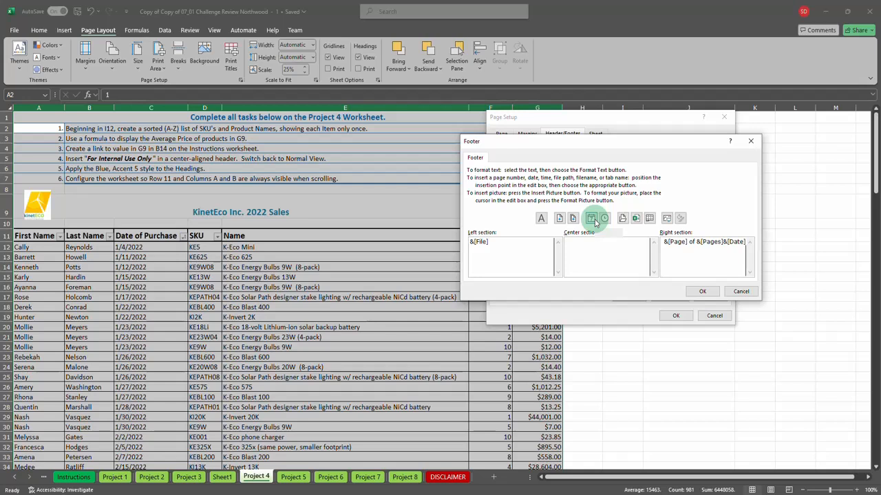
click(735, 291)
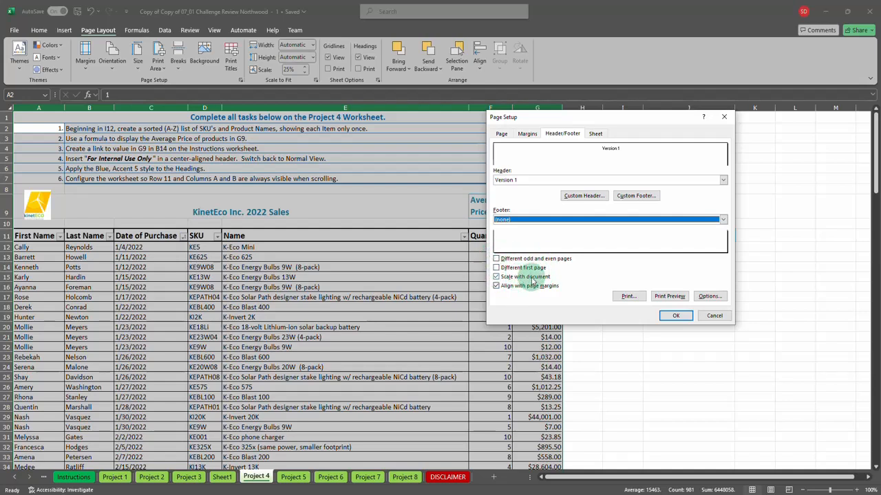
Review the printer's image, document and advanced options, close its properties, and apply the page setup.
click(715, 298)
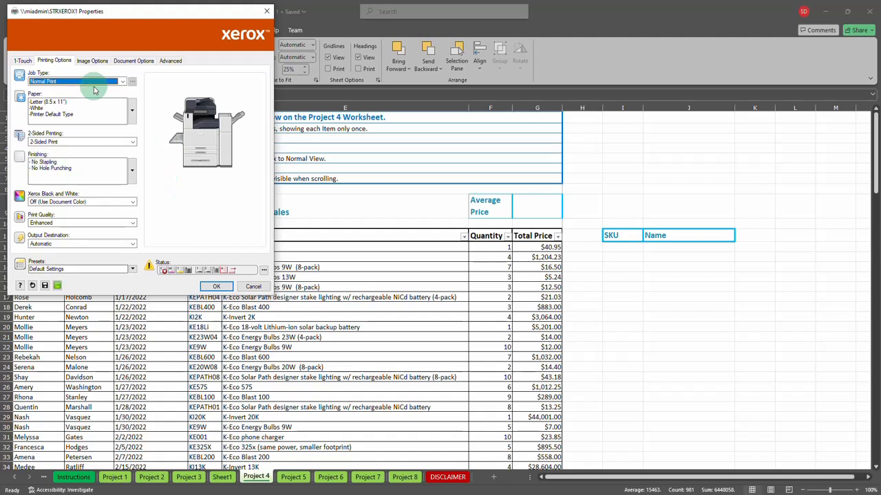
click(89, 62)
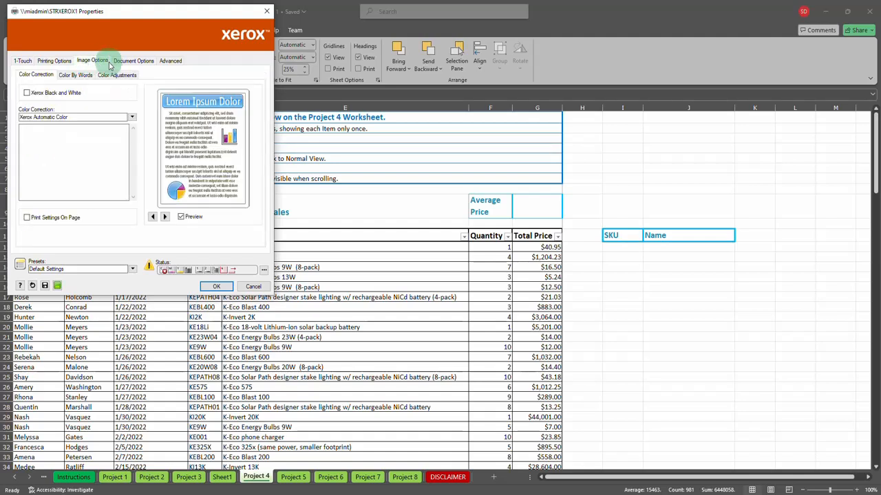
click(133, 60)
click(170, 65)
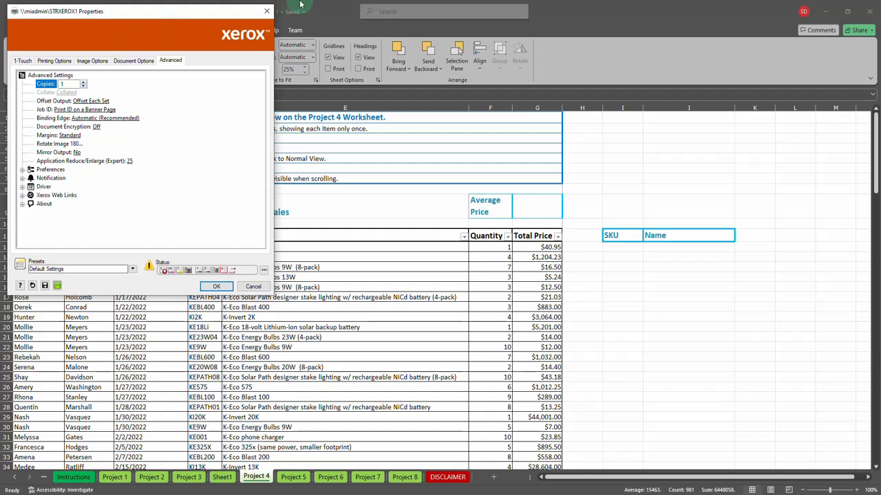
click(267, 11)
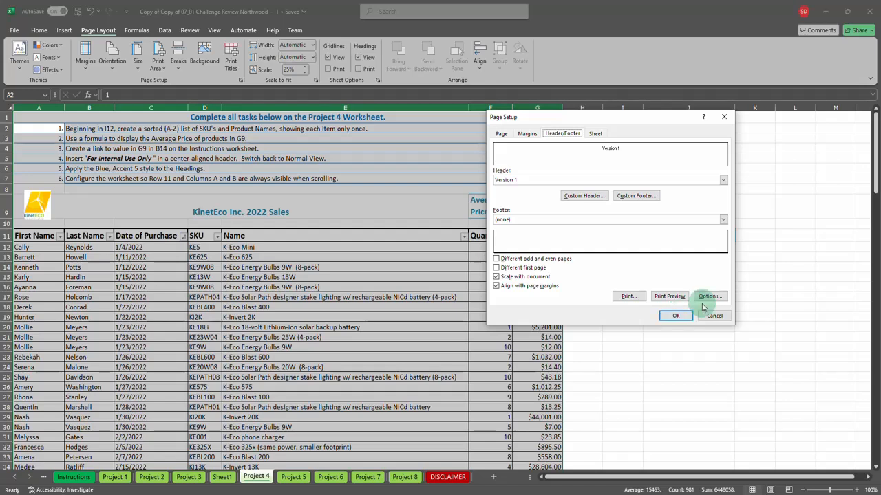
click(685, 319)
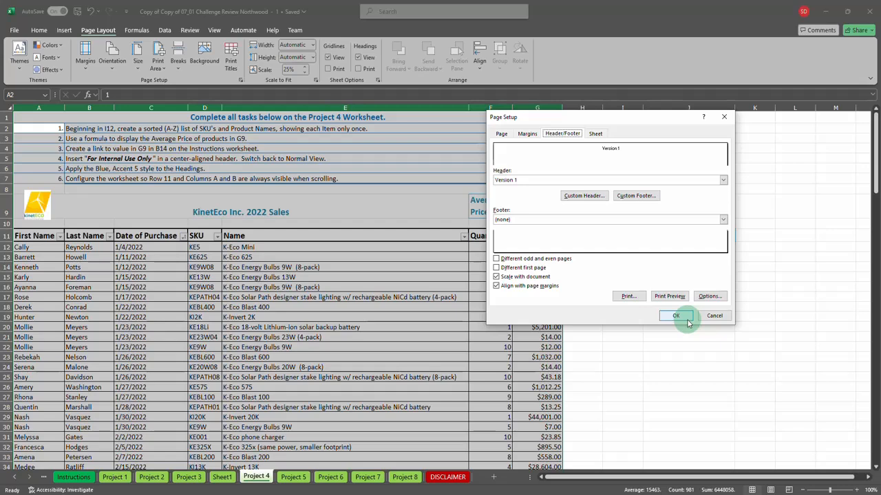
click(686, 319)
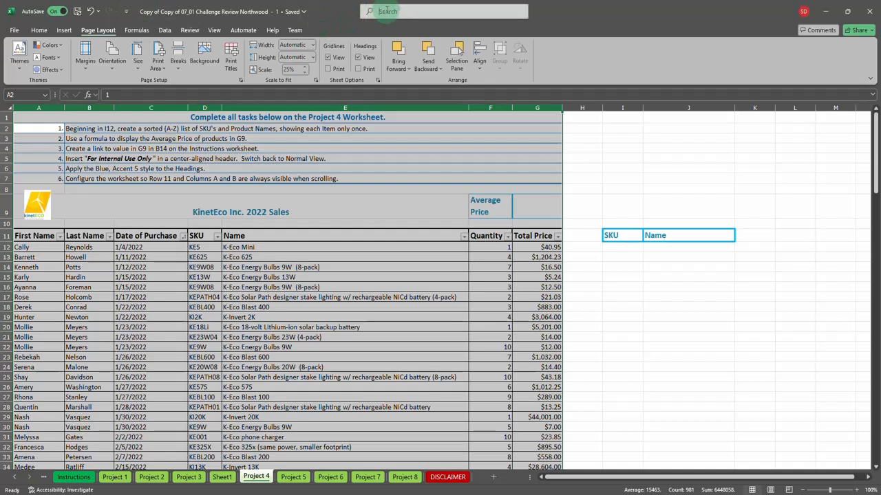
Search for "quick access toolbar" and open the Quick Access Toolbar options.
click(465, 12)
text(quic)
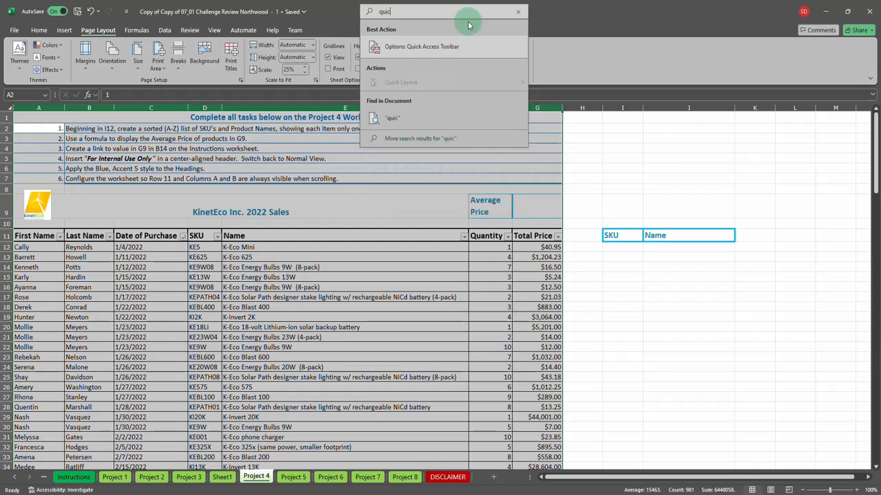
text(k access)
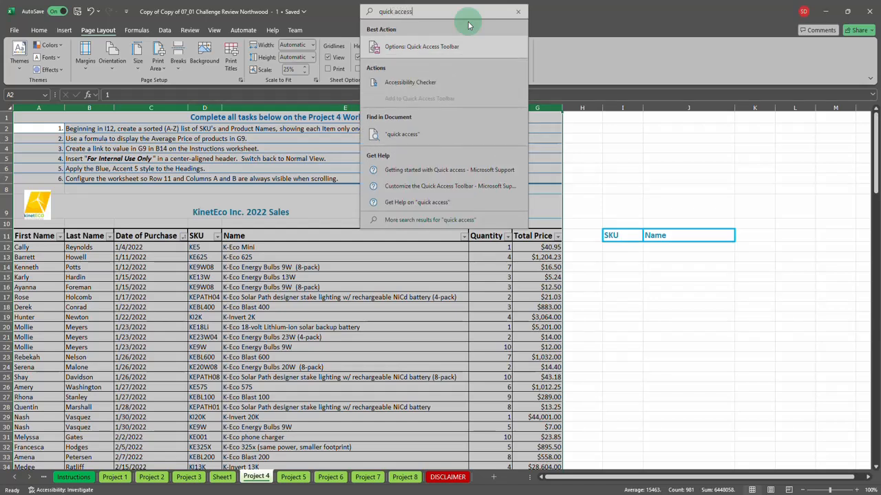
text( toolbar)
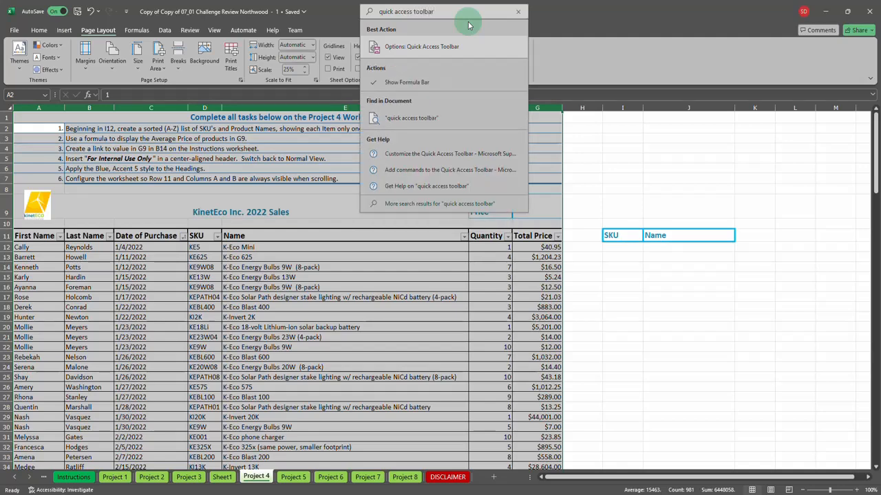
click(421, 47)
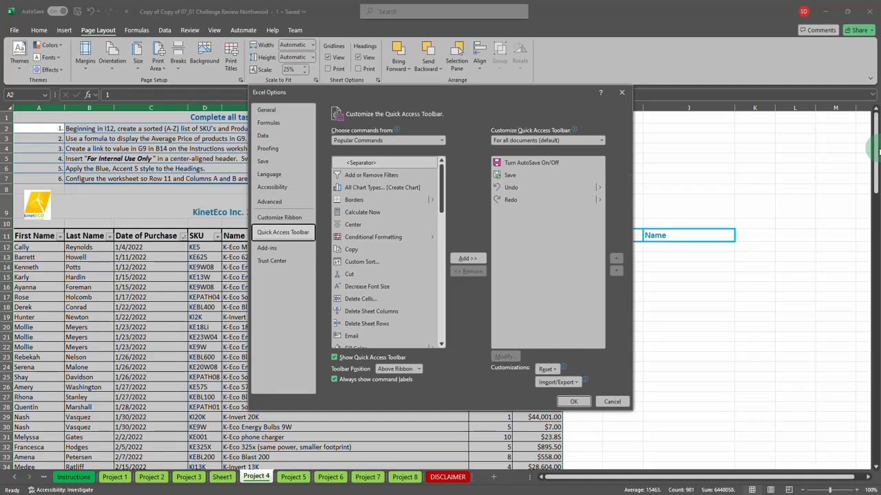
Add the All Chart Types and Calculate Now commands to the Quick Access Toolbar for all documents.
click(358, 188)
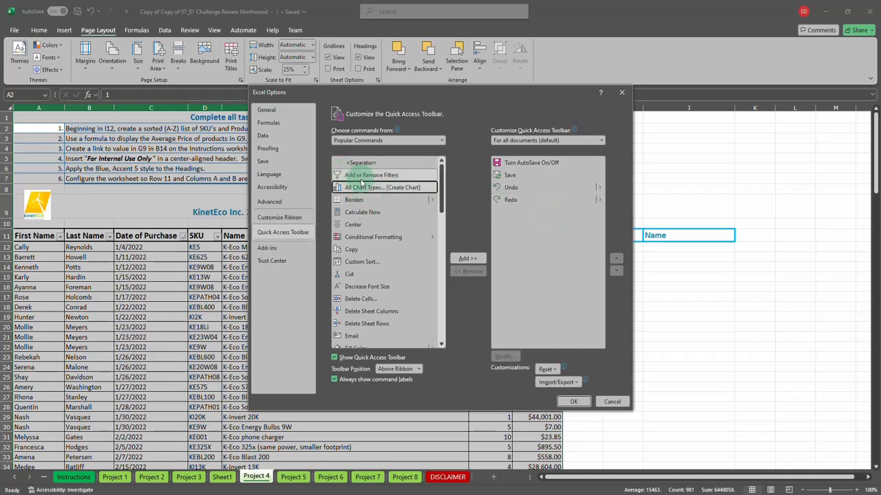
click(468, 258)
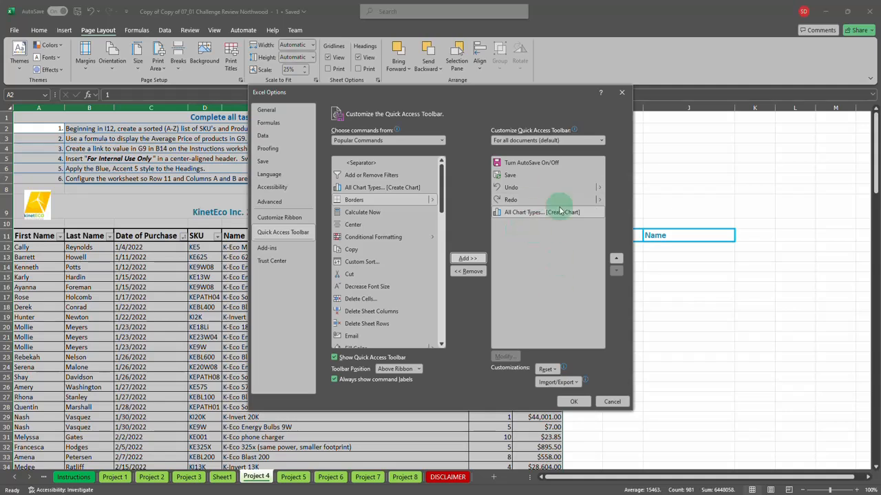
click(353, 214)
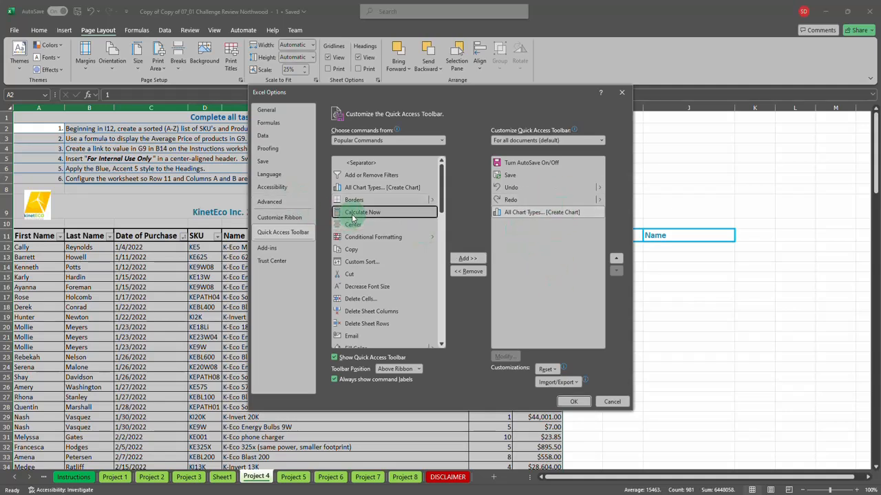
click(467, 259)
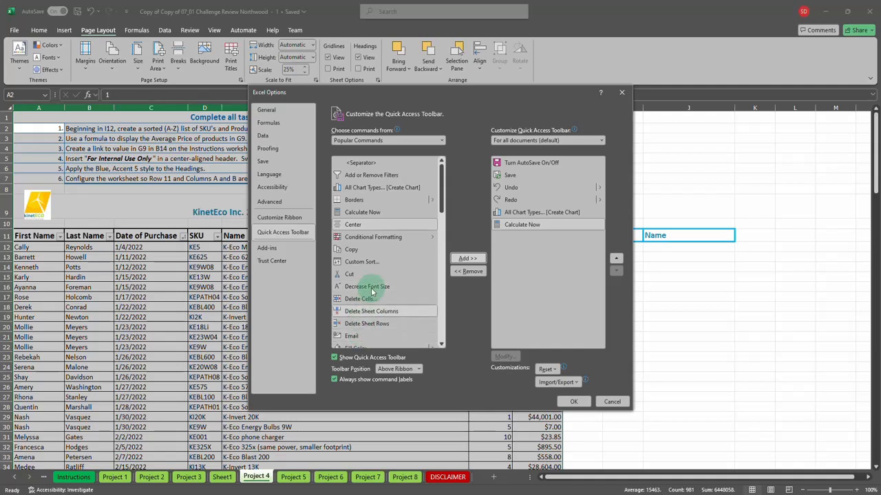
scroll(371, 293, down, 2)
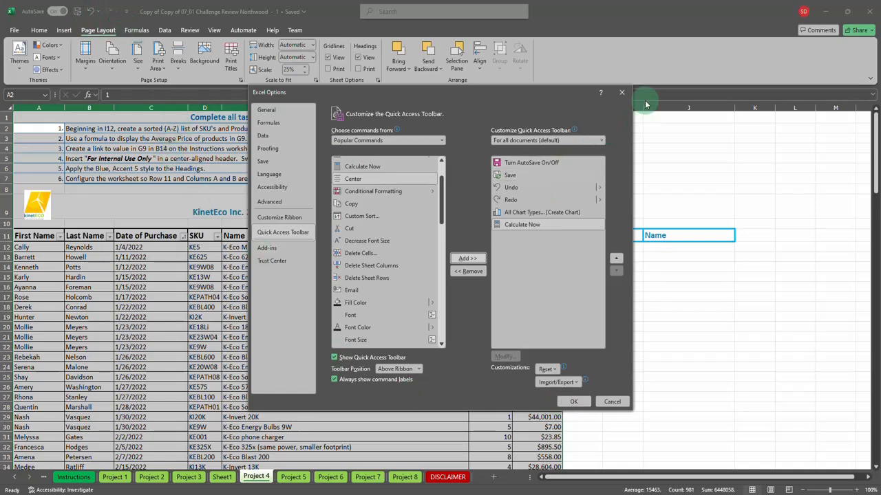
click(576, 402)
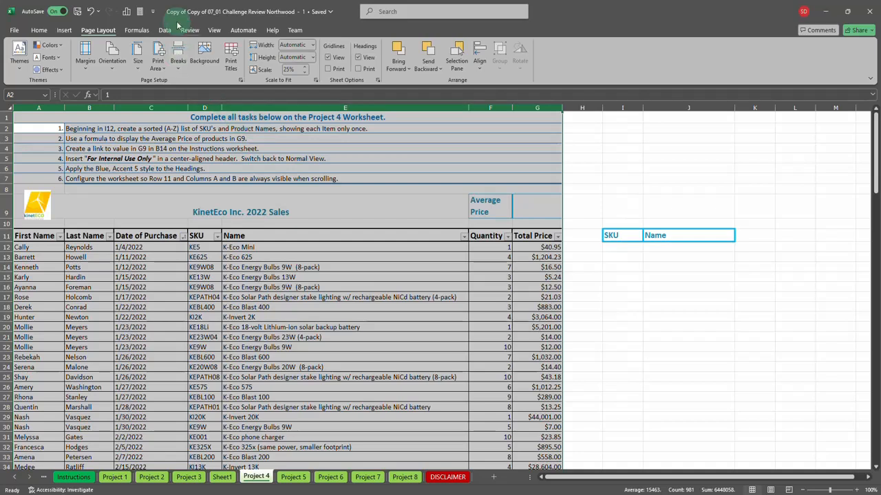
Review the Quick Access Toolbar, Data and Customize Ribbon settings in the Excel options, and close the options.
click(152, 12)
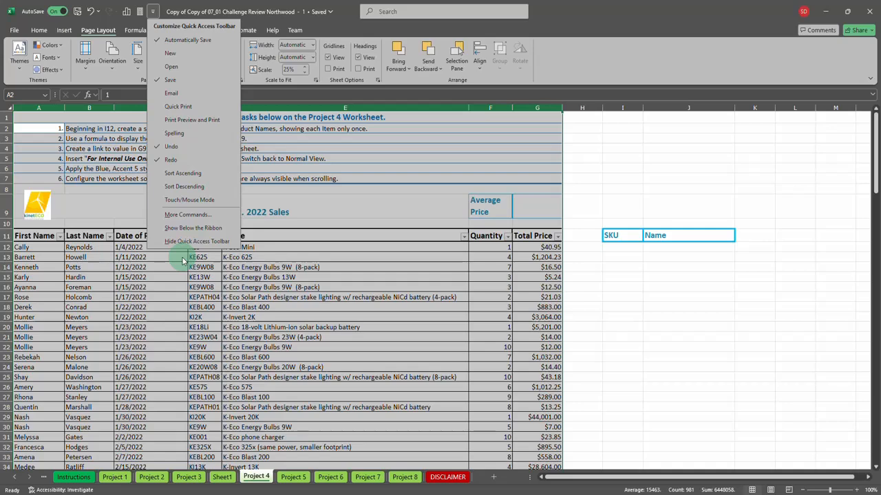
click(184, 214)
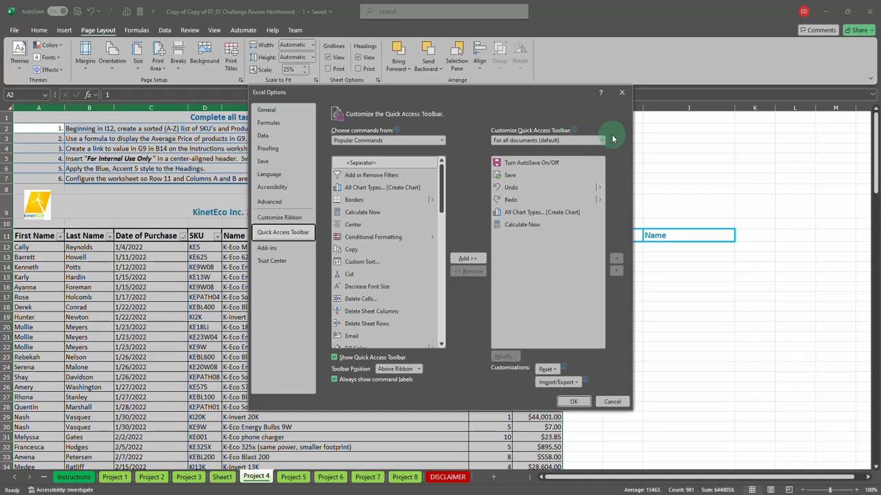
mouse_move(539, 135)
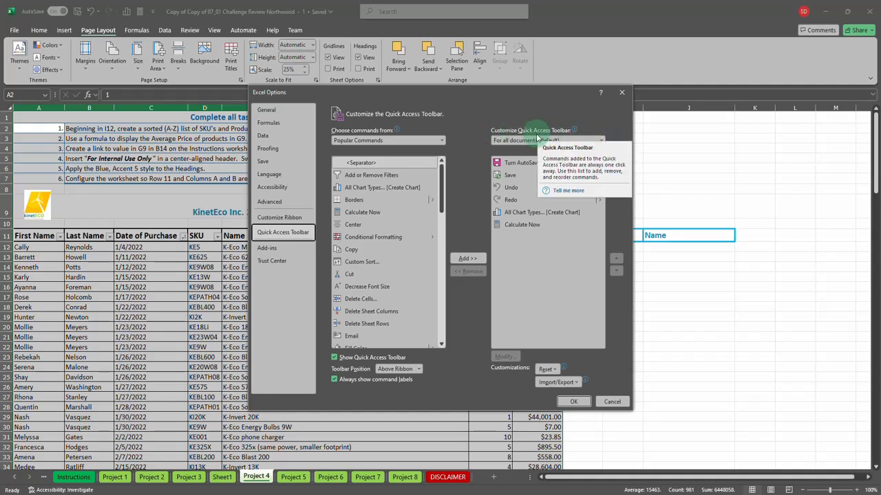
click(281, 138)
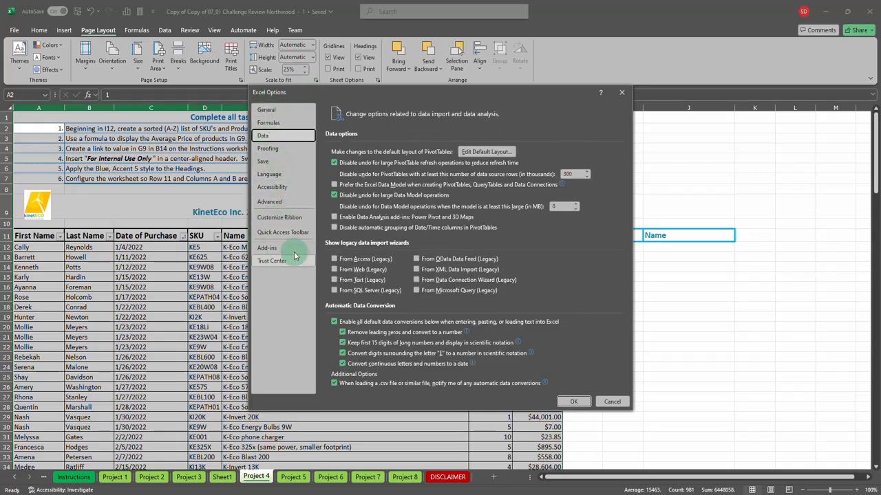
click(285, 231)
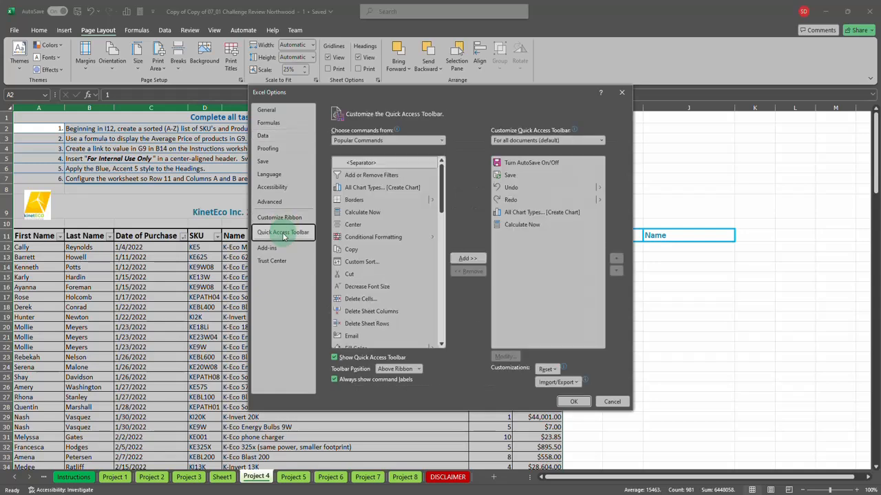
click(263, 217)
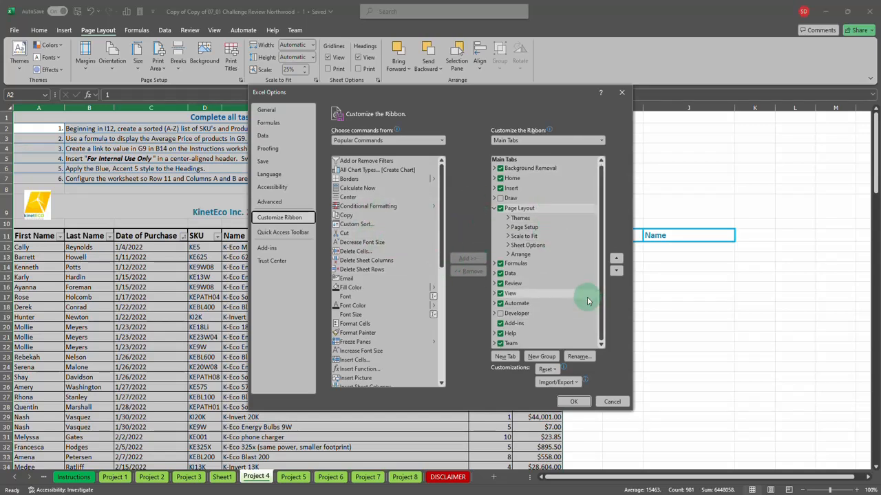
click(574, 401)
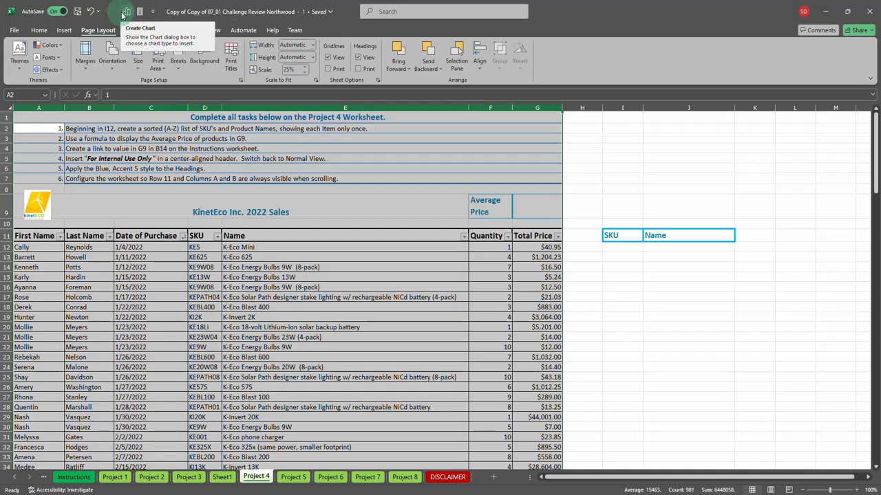
Try the Calculate Now and Create Chart commands from the Quick Access Toolbar, and dismiss the Insert Chart dialog.
click(152, 12)
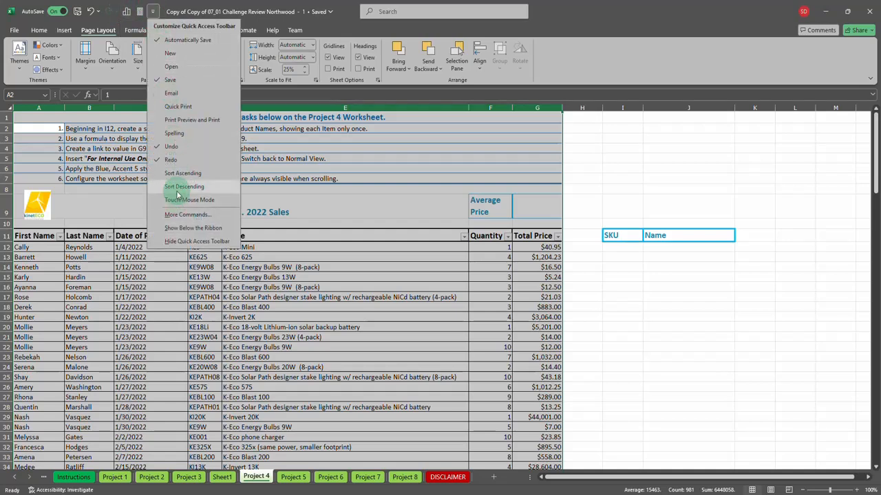
click(142, 12)
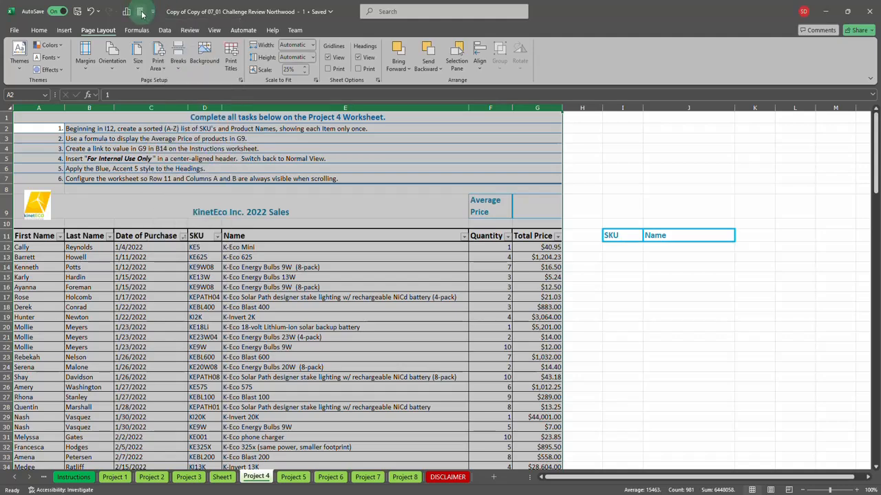
click(127, 12)
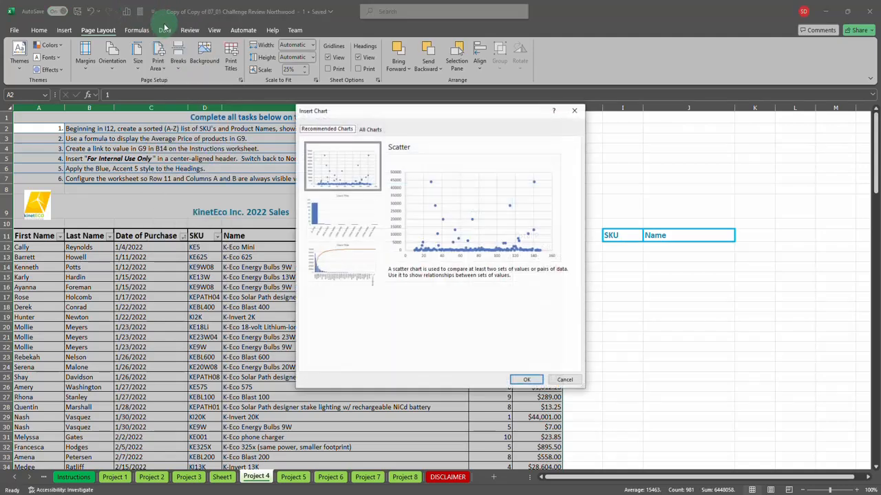
click(574, 111)
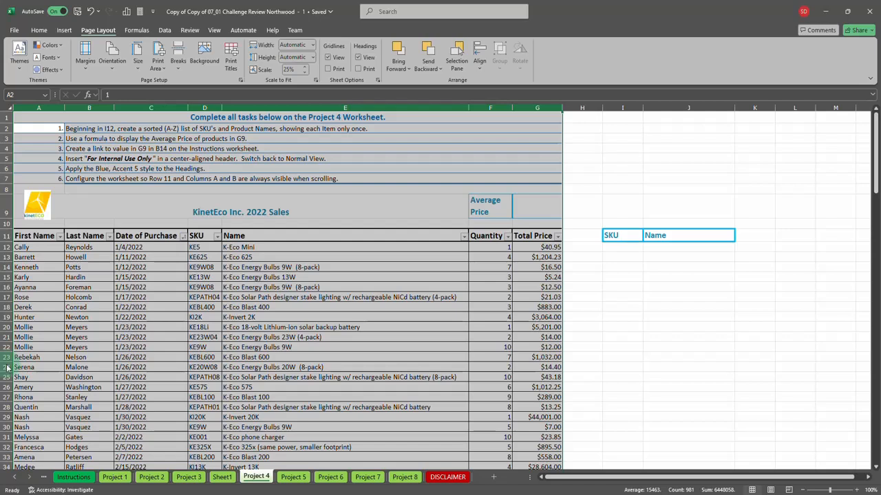
Show the Project 4 worksheet in Page Break Preview and return it to Page Layout view.
click(770, 490)
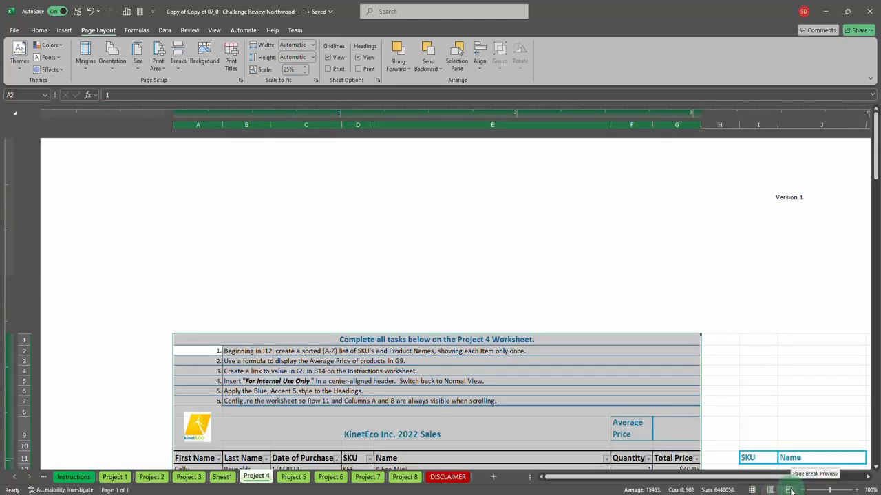
click(789, 490)
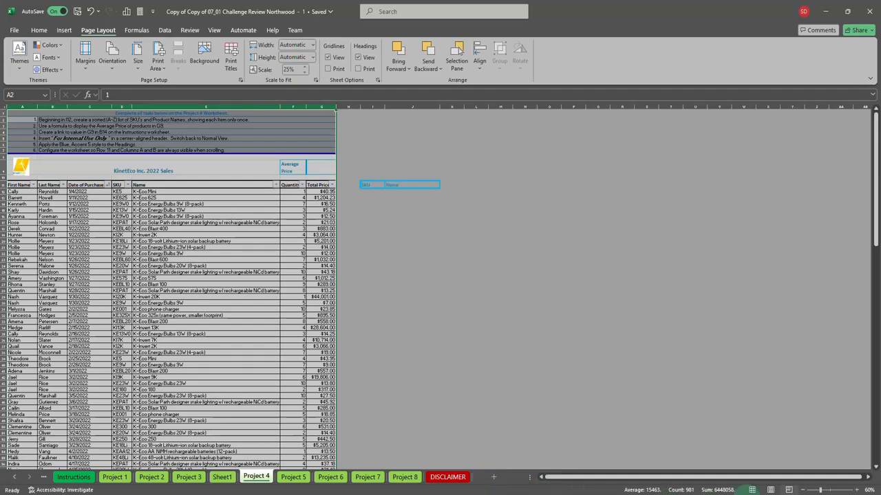
click(770, 490)
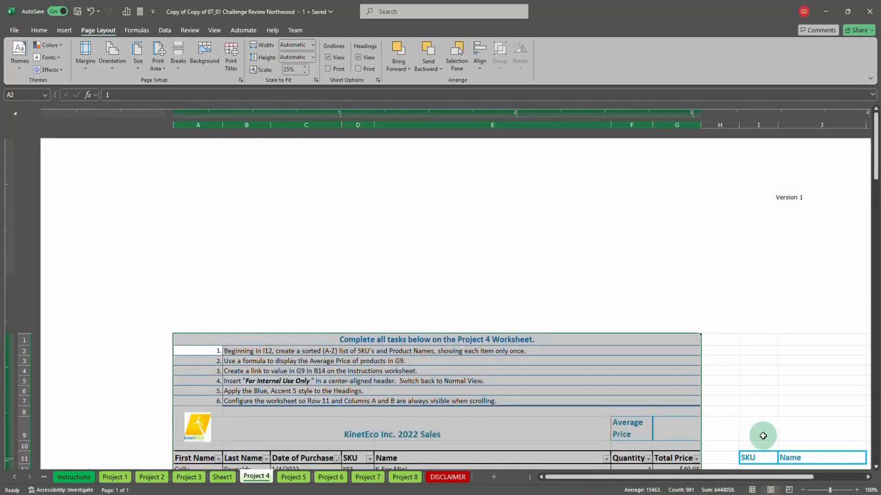
Examine the Project 4 page in Page Layout view, from its header down to the footer area.
scroll(728, 232, down, 3)
scroll(726, 352, down, 18)
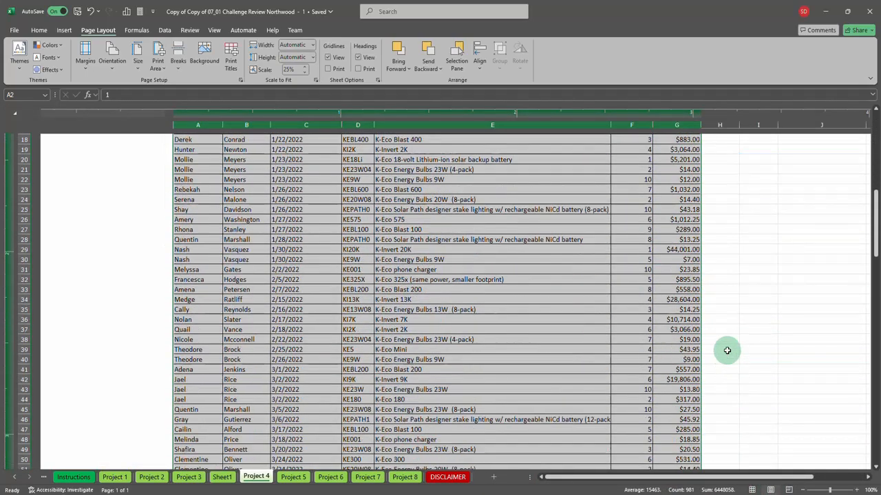
scroll(763, 143, up, 15)
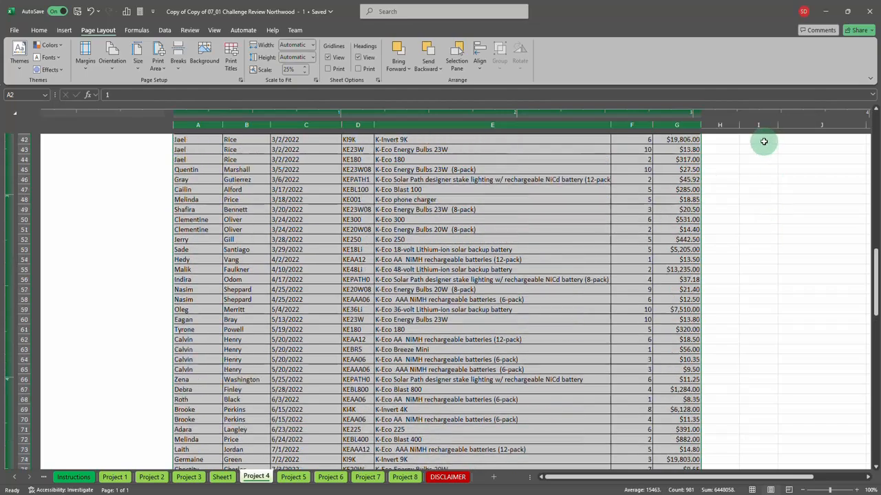
scroll(806, 151, up, 5)
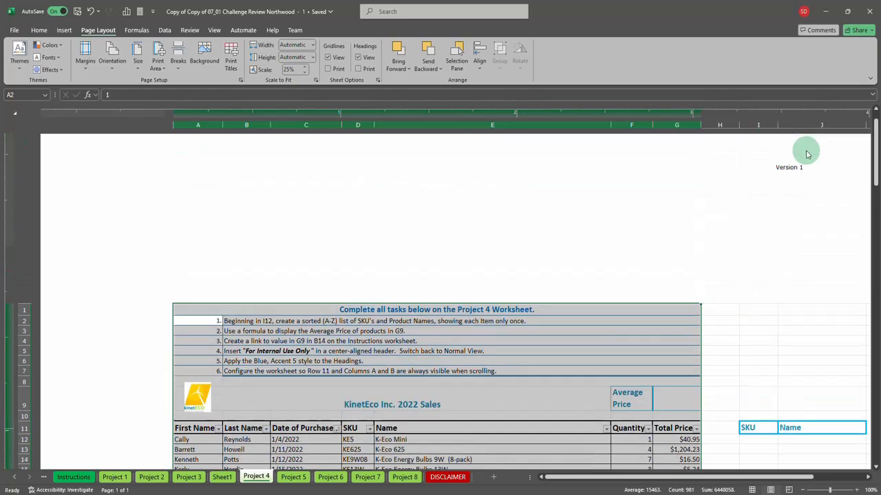
scroll(809, 206, down, 20)
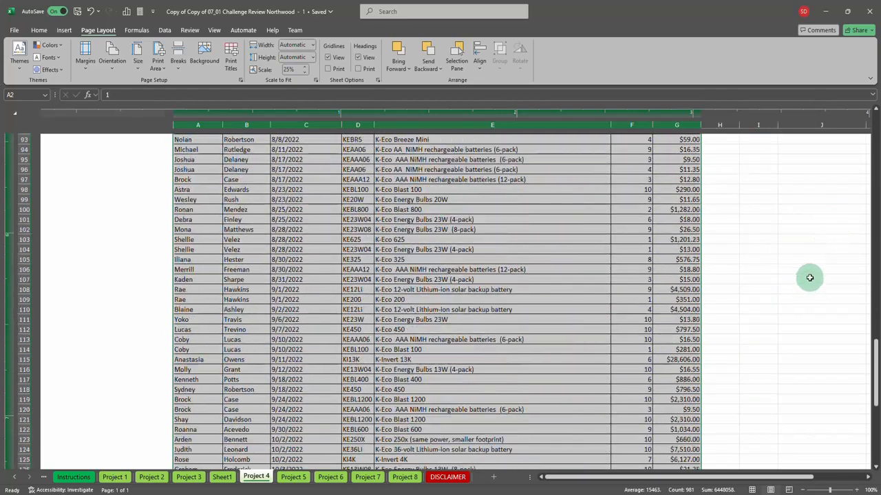
scroll(810, 278, down, 15)
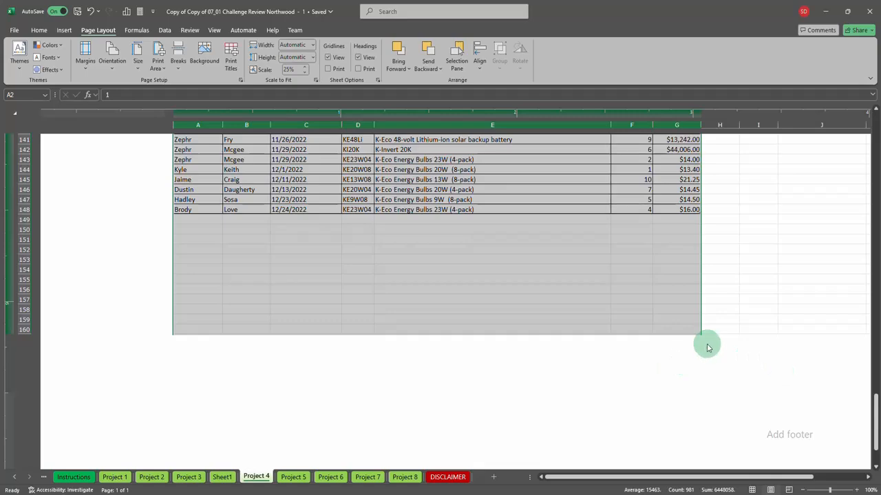
scroll(709, 348, up, 20)
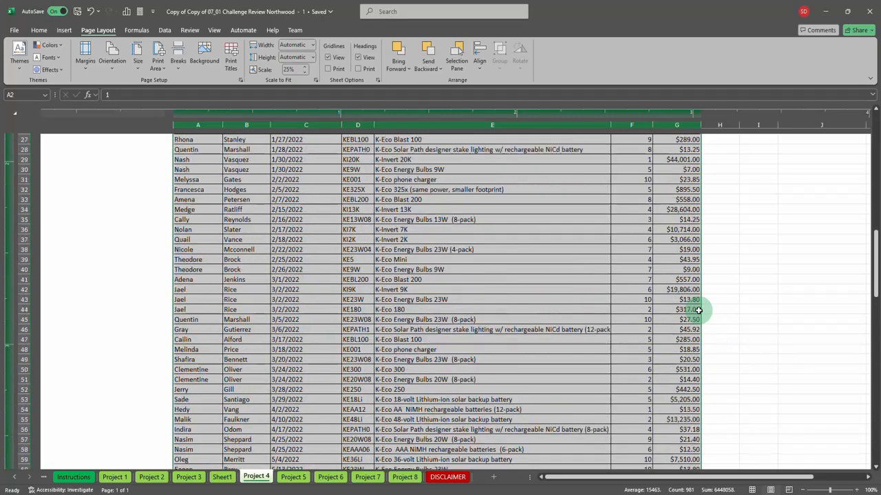
scroll(697, 309, up, 10)
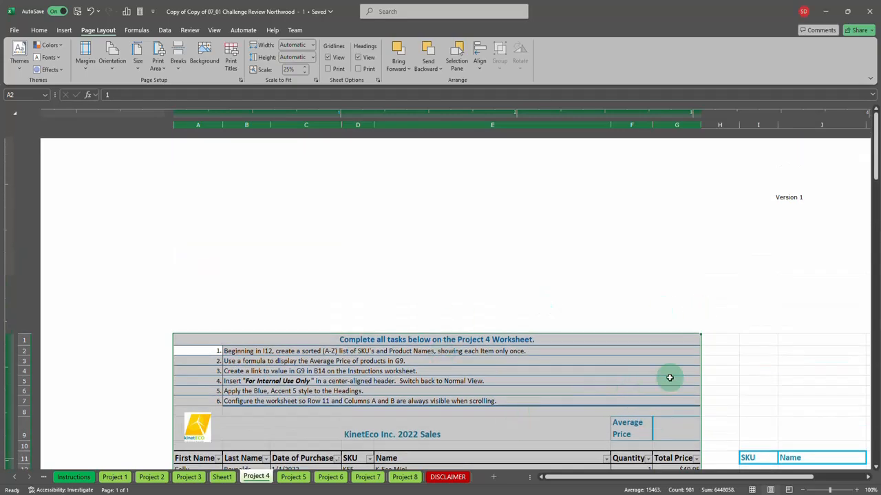
Go to the Project 5 worksheet, check it in Page Layout view, and switch it to Page Break Preview.
click(293, 477)
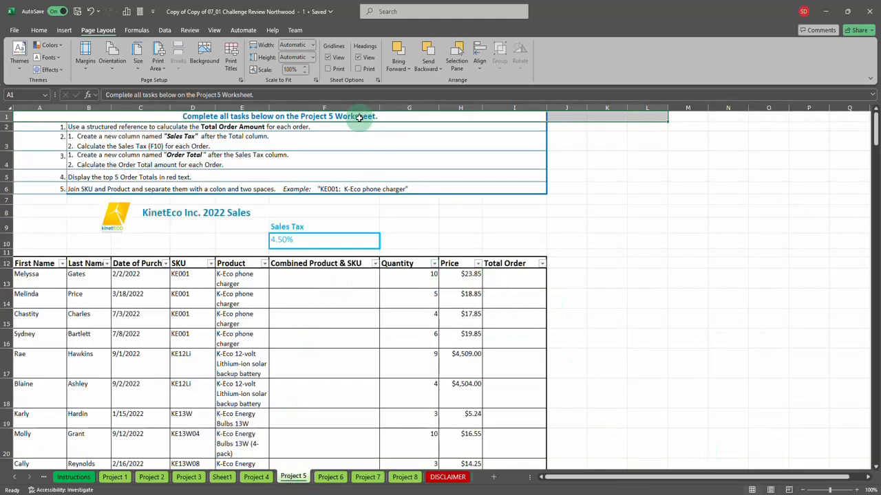
click(770, 490)
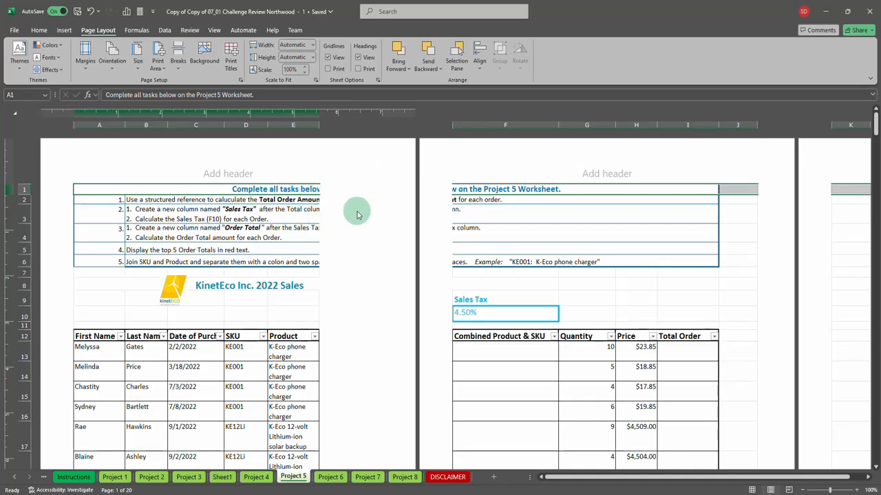
click(790, 490)
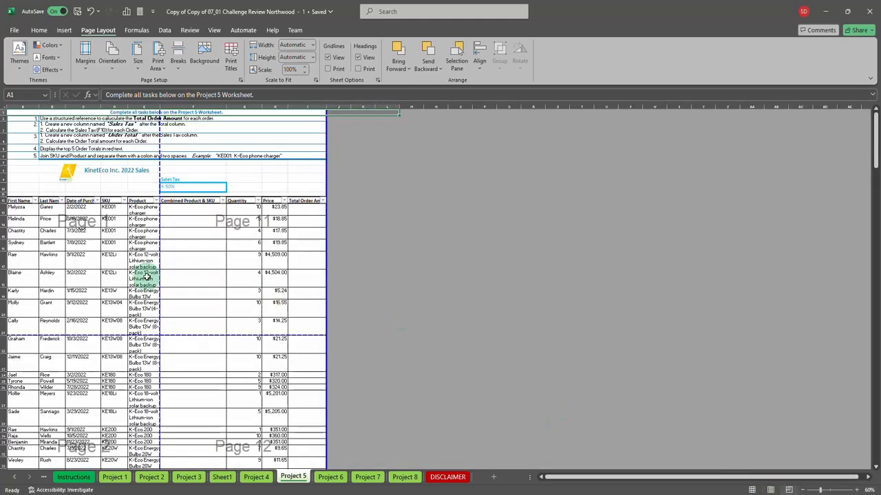
Move the vertical page break from after the Product column to the print area's outer edge, so all columns fit one page wide.
drag(158, 229, 240, 230)
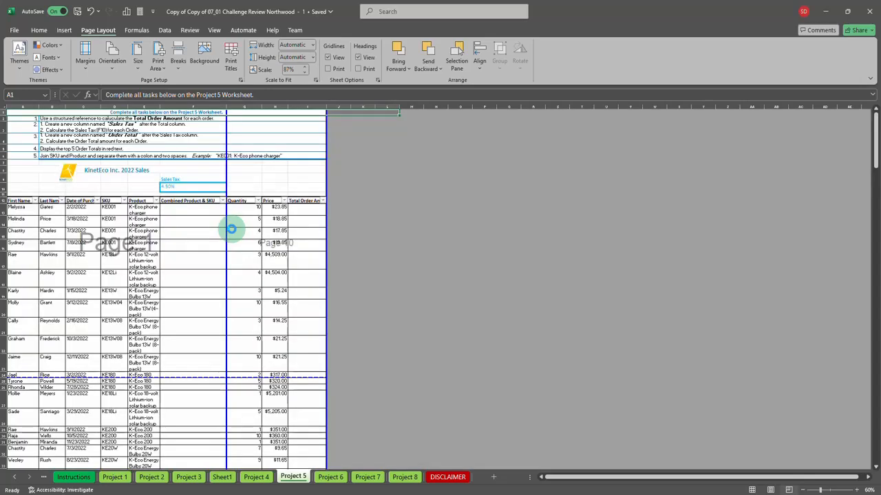
drag(227, 177, 317, 176)
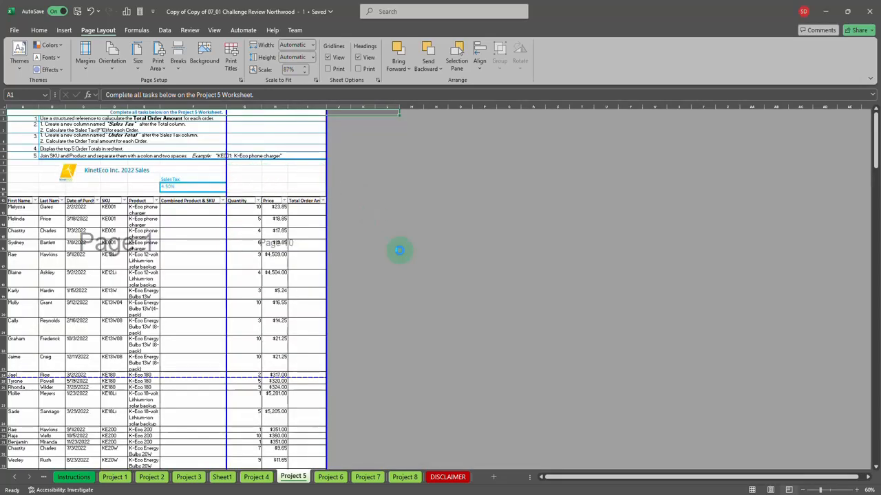
scroll(226, 234, down, 4)
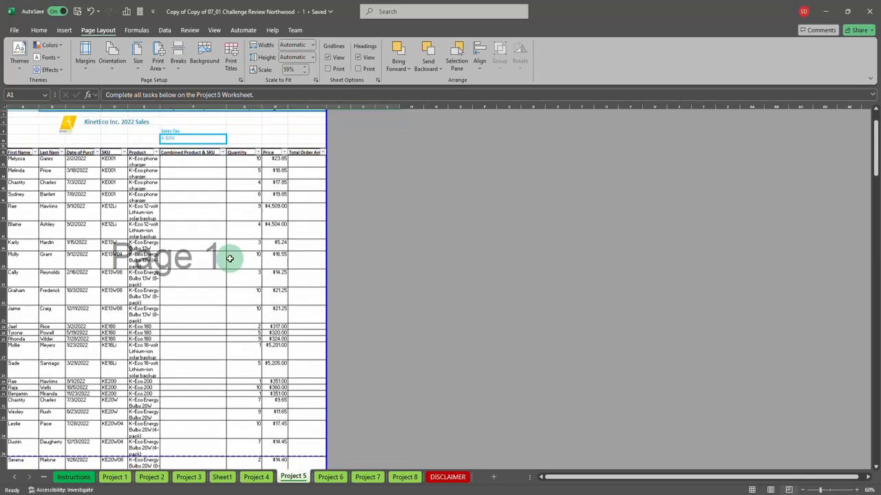
scroll(258, 293, down, 2)
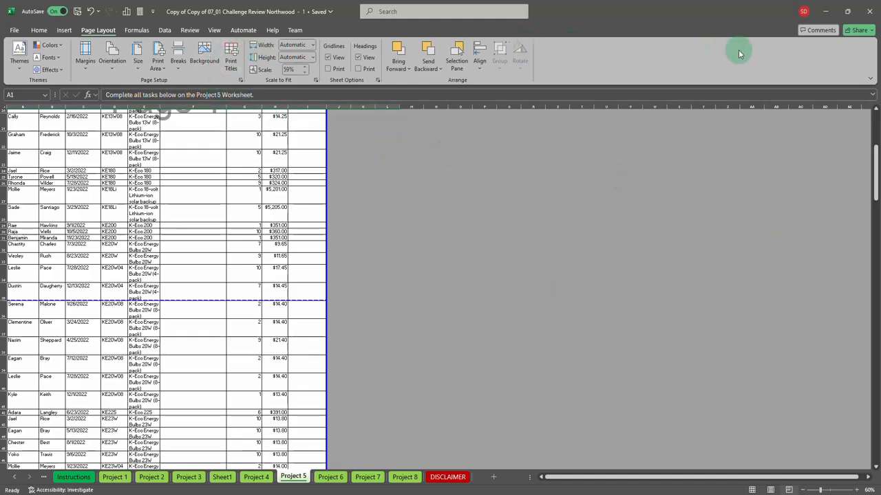
Set the Project 5 print titles to repeat rows $1:$12 at the top of each page, and open the print preview.
click(231, 61)
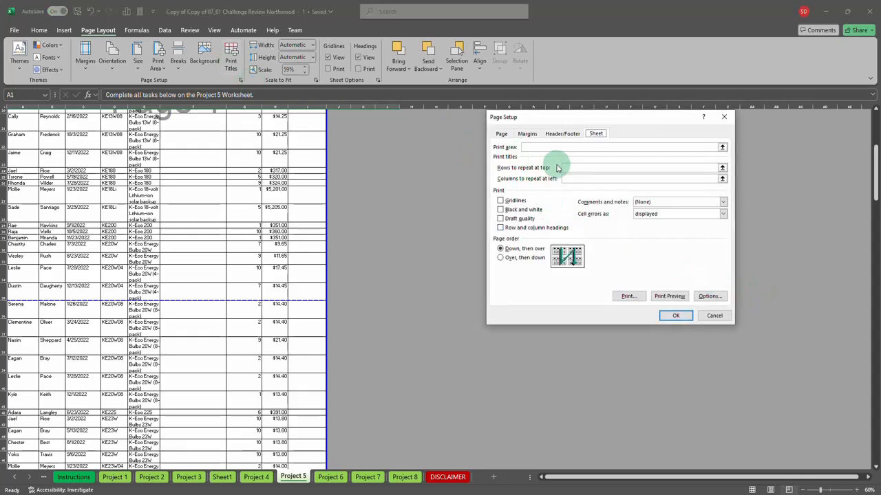
click(586, 168)
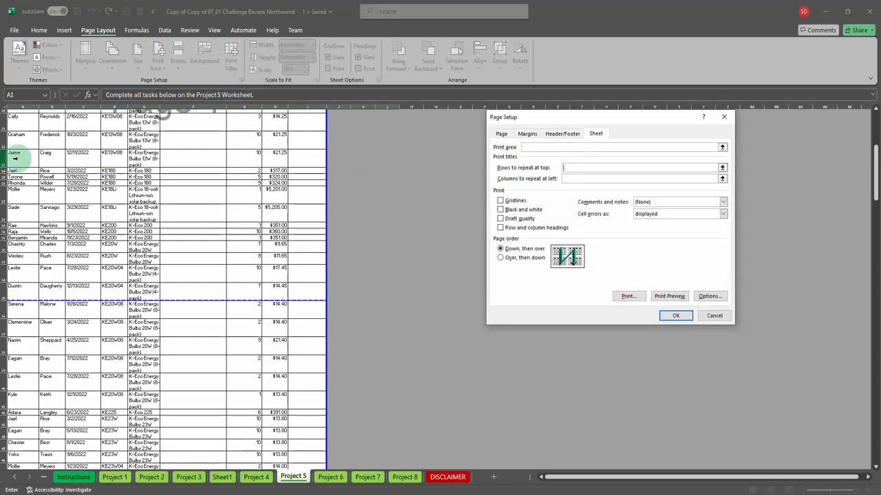
scroll(68, 207, up, 6)
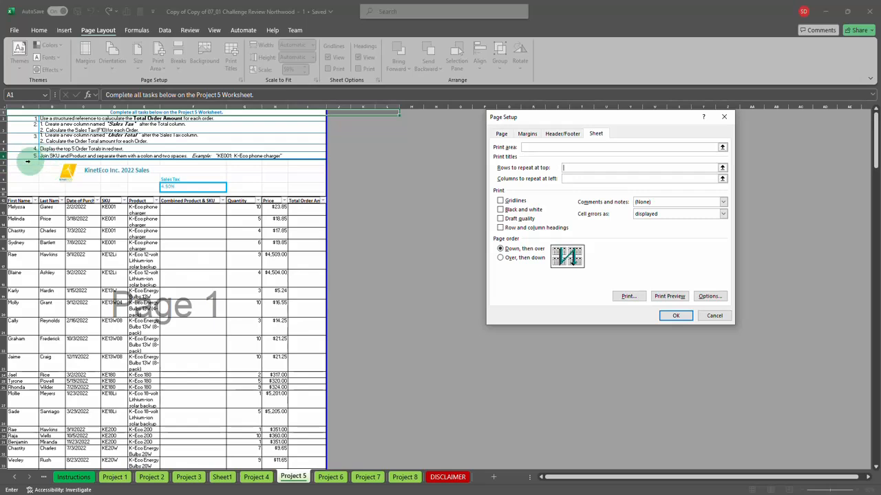
click(3, 200)
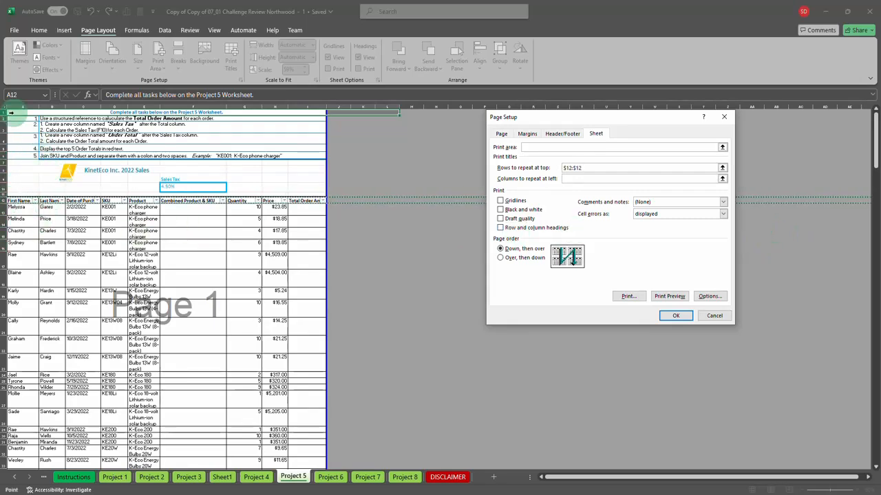
click(3, 113)
drag(3, 113, 4, 201)
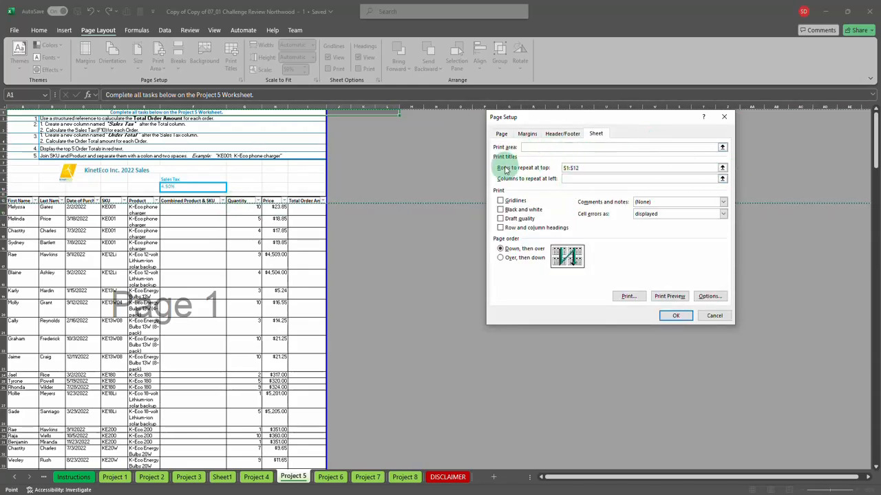
click(579, 179)
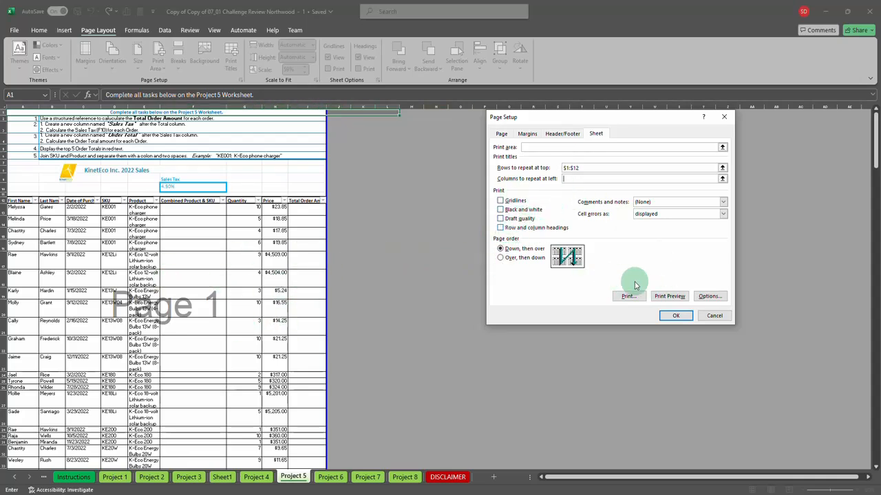
click(669, 296)
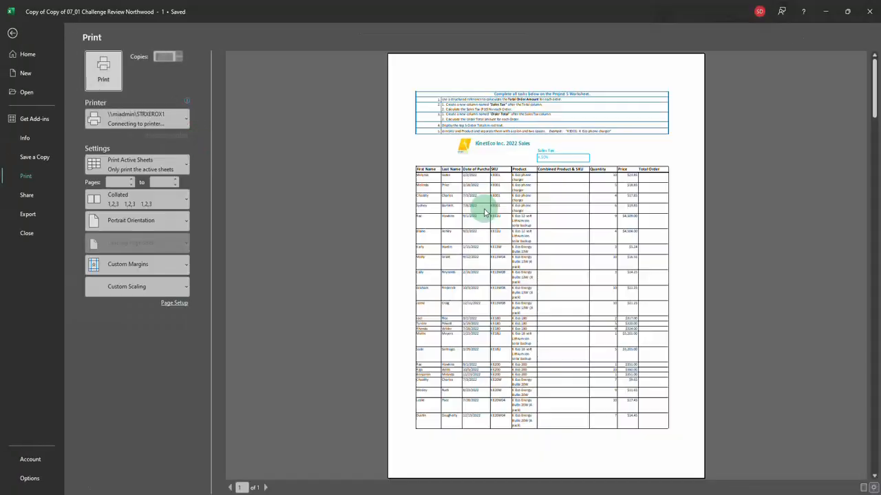
Examine all pages of the Project 5 print preview for the repeated heading rows, and return to the worksheet.
scroll(515, 265, down, 3)
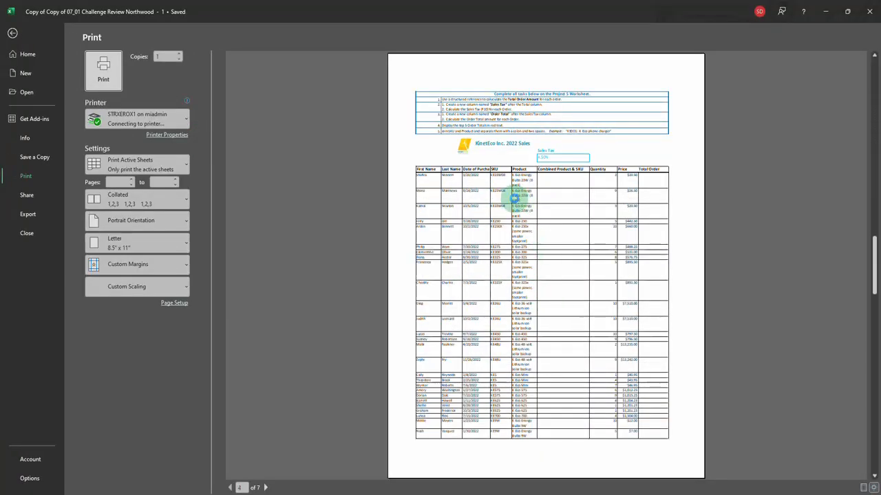
scroll(514, 198, down, 3)
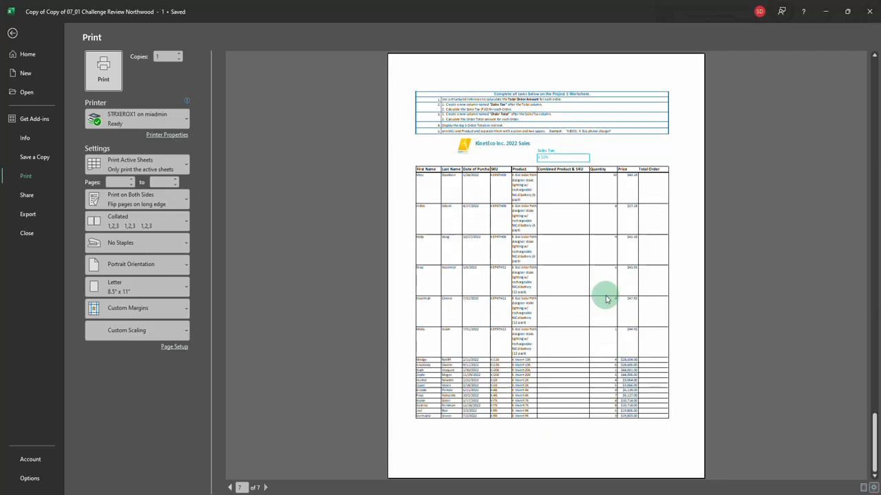
scroll(609, 297, up, 4)
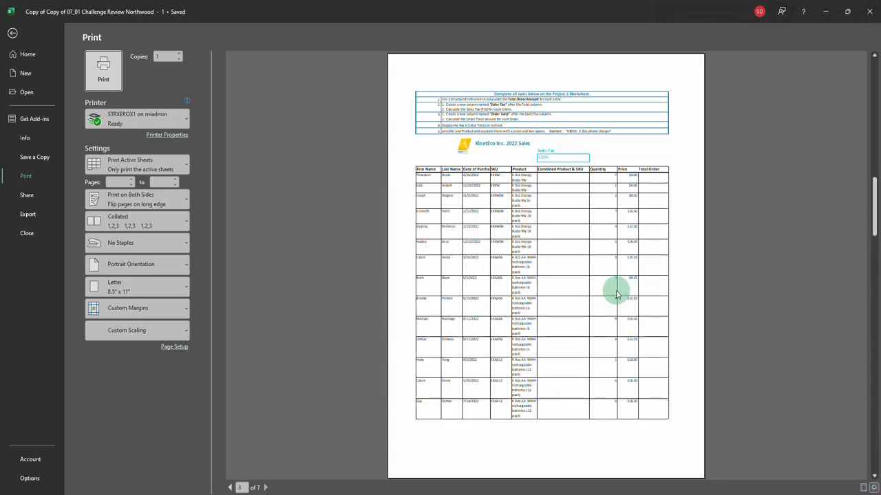
scroll(616, 294, up, 3)
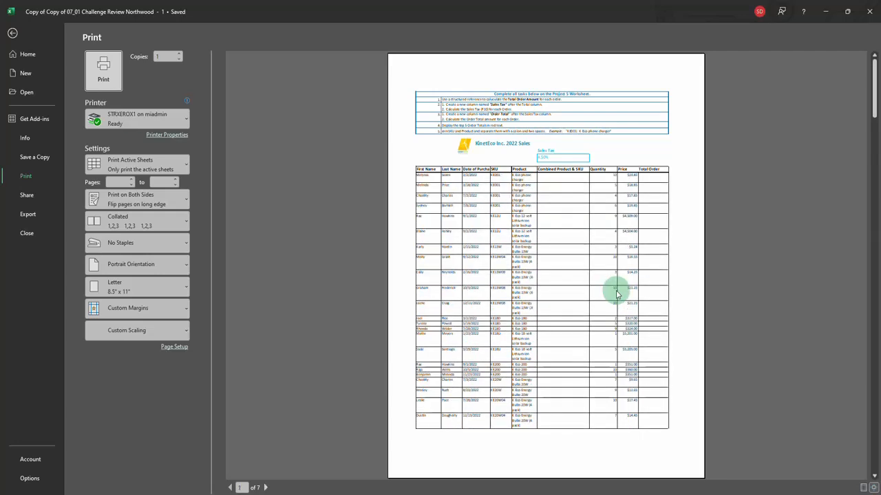
click(12, 33)
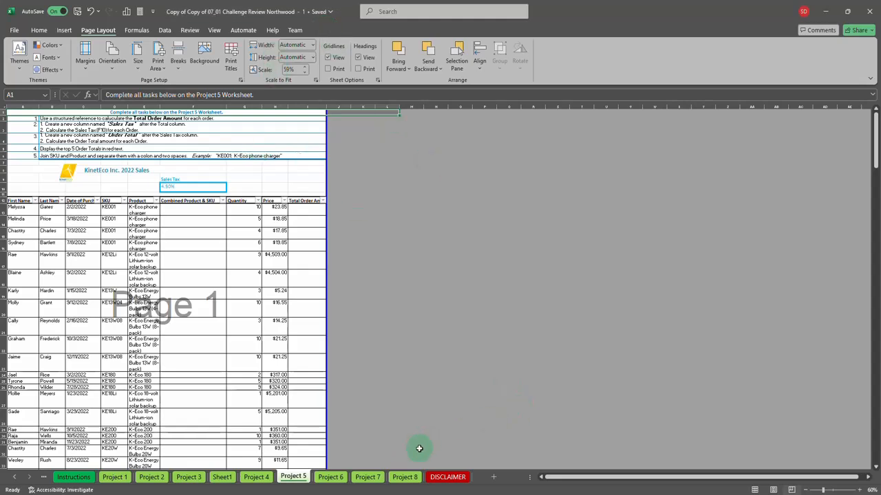
Go to the Project 6 worksheet, freeze its first column, and test the freeze by scrolling sideways.
click(330, 478)
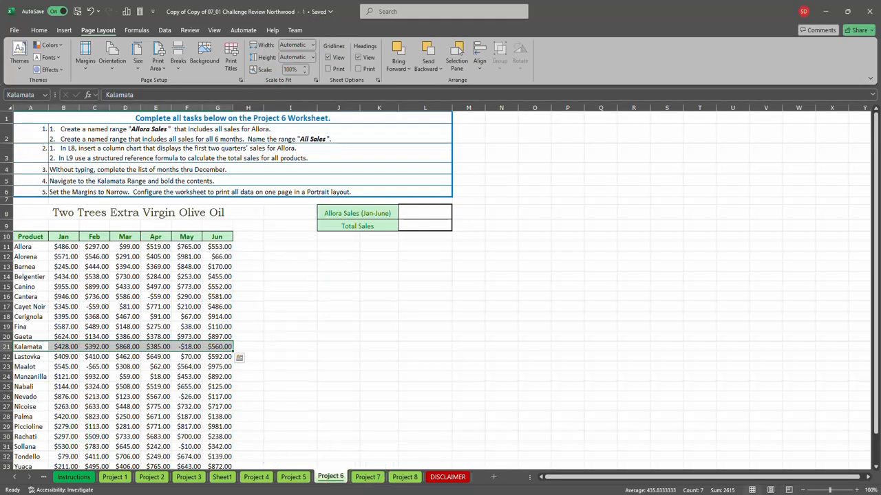
drag(27, 108, 61, 116)
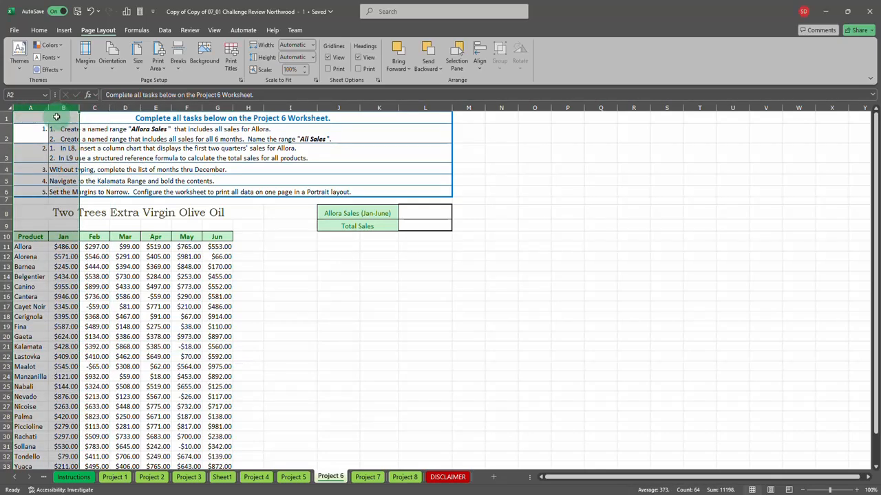
click(215, 31)
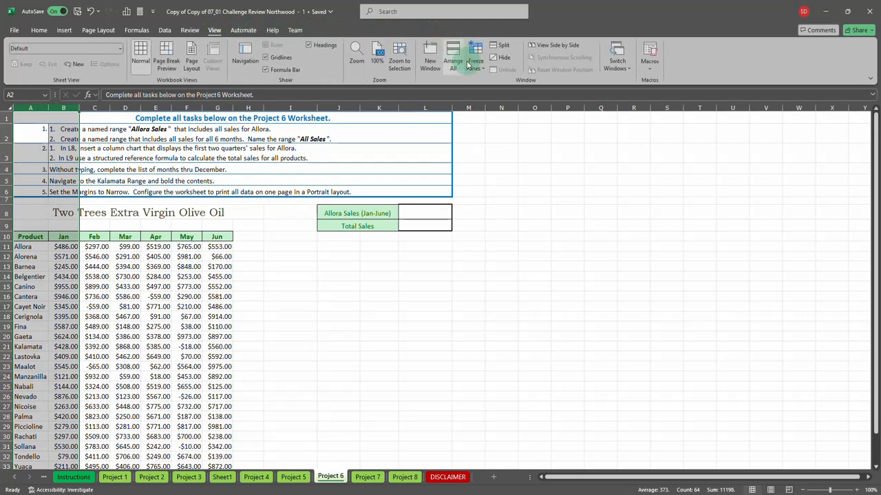
click(480, 72)
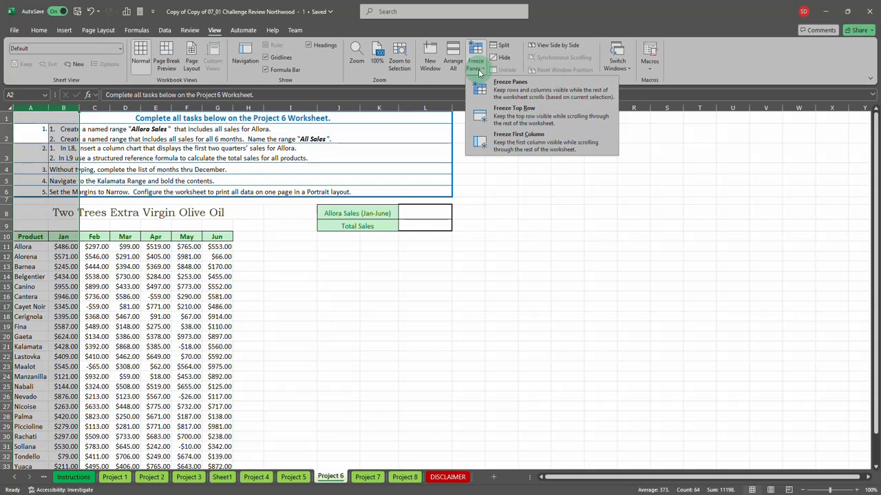
click(507, 144)
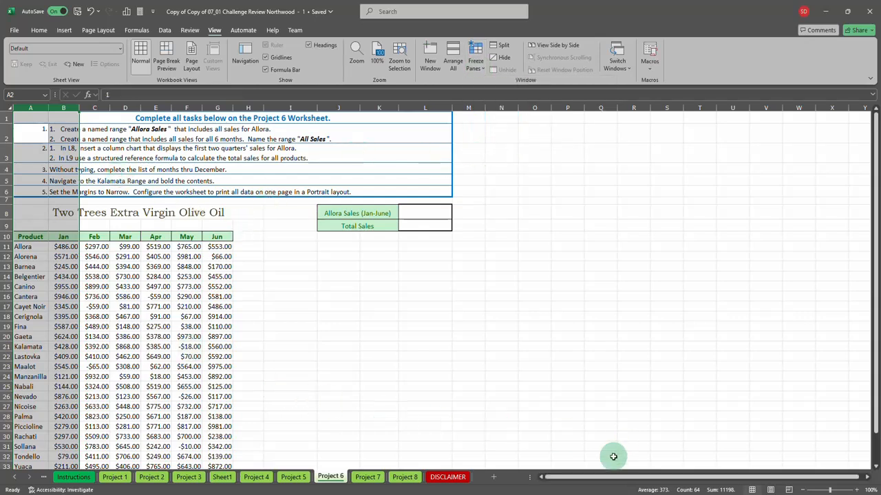
drag(583, 477, 526, 478)
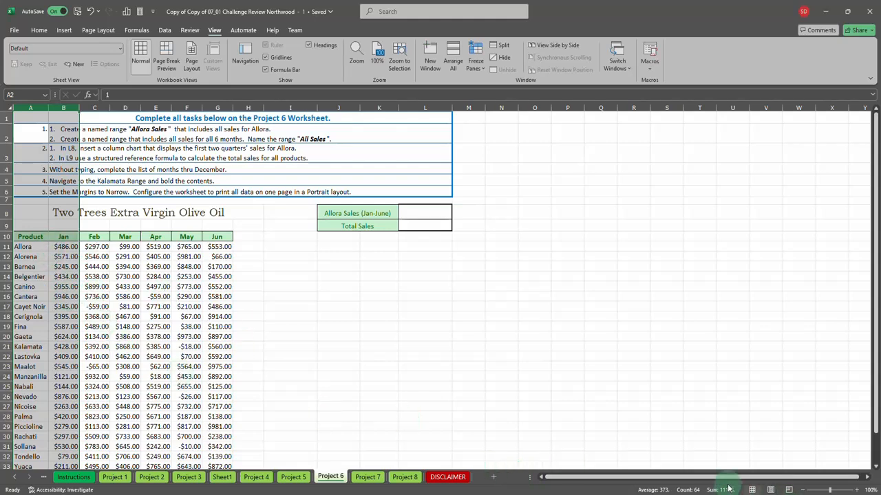
mouse_move(698, 477)
mouse_down()
mouse_move(600, 478)
mouse_move(697, 481)
mouse_up()
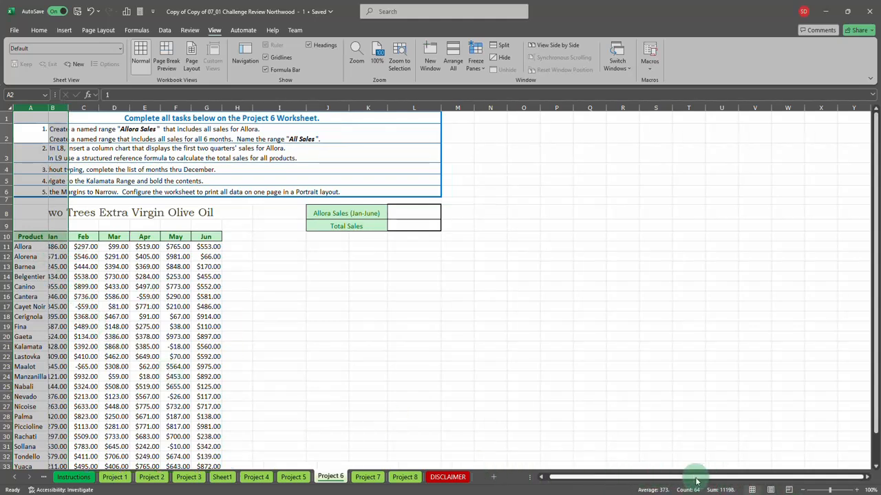
click(7, 237)
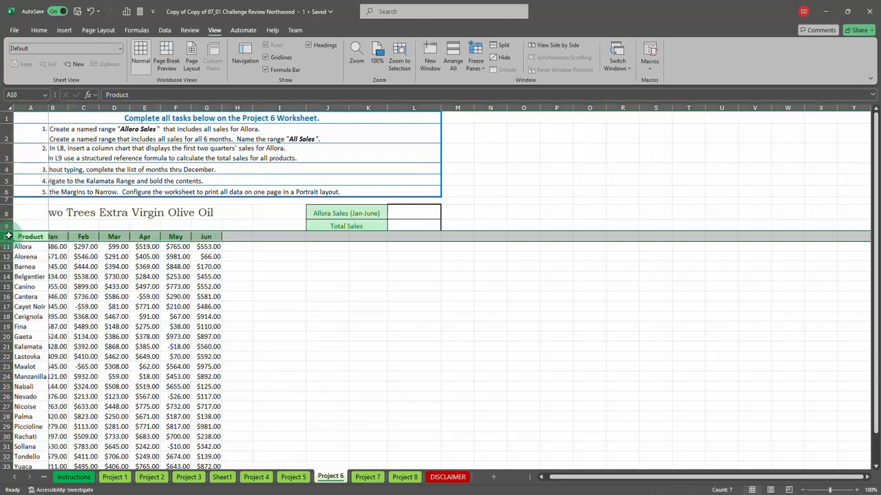
click(482, 72)
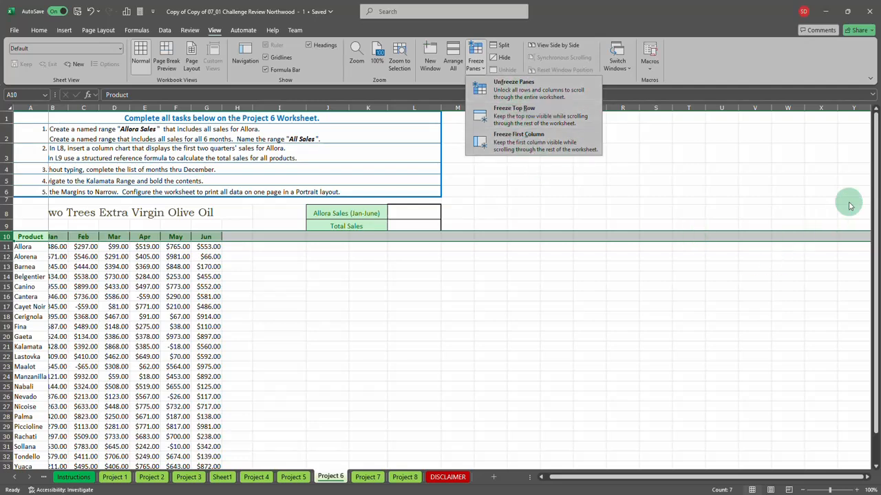
click(816, 91)
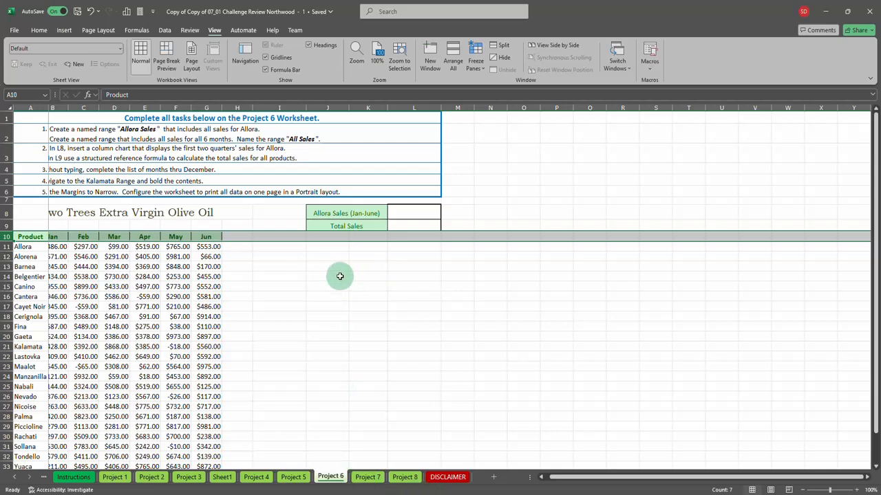
Undo the recent page break change on the Project 5 worksheet and return to the Project 6 worksheet.
key(ctrl+Page_Up)
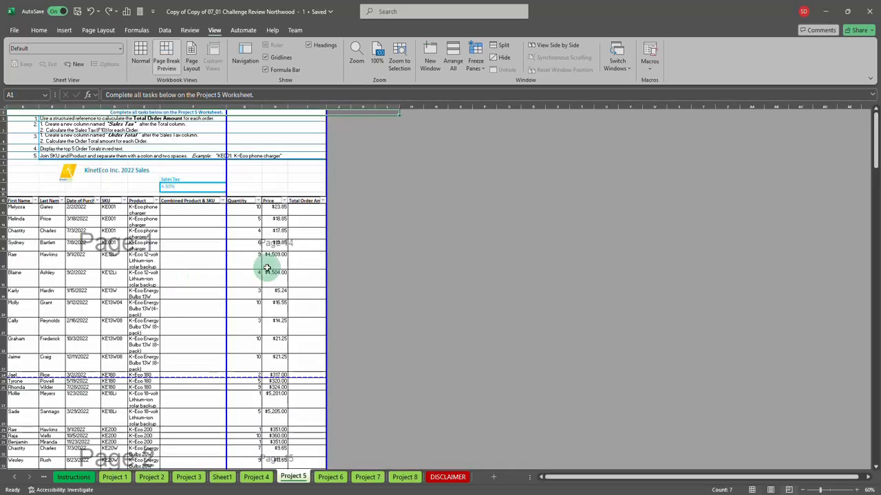
click(330, 477)
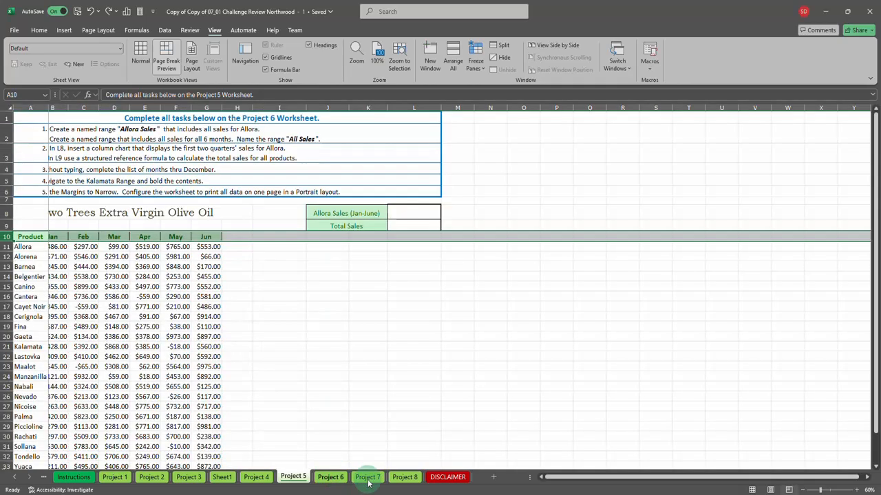
click(366, 477)
click(330, 477)
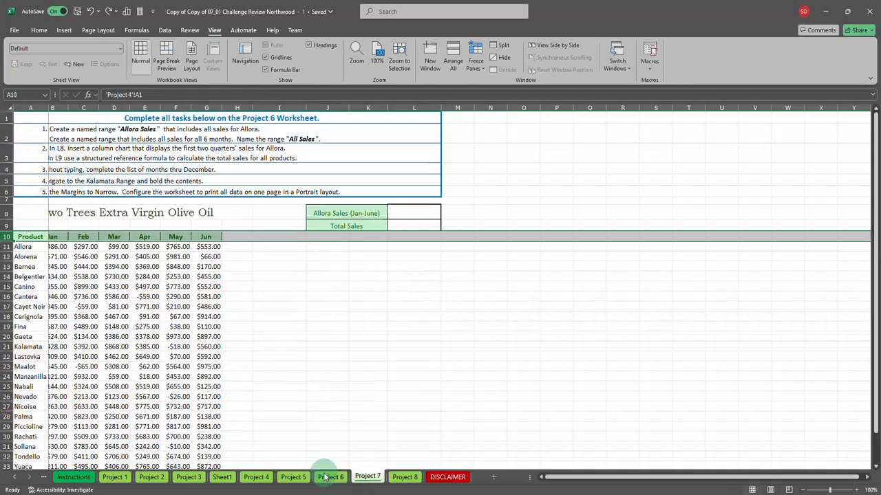
Bring the Project 6 columns back to the start and reapply Freeze First Column.
drag(623, 479, 531, 479)
click(483, 69)
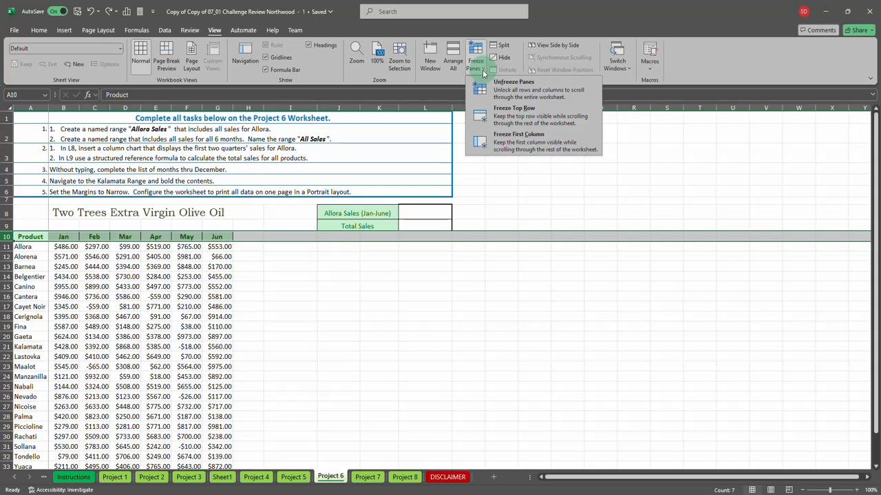
click(516, 148)
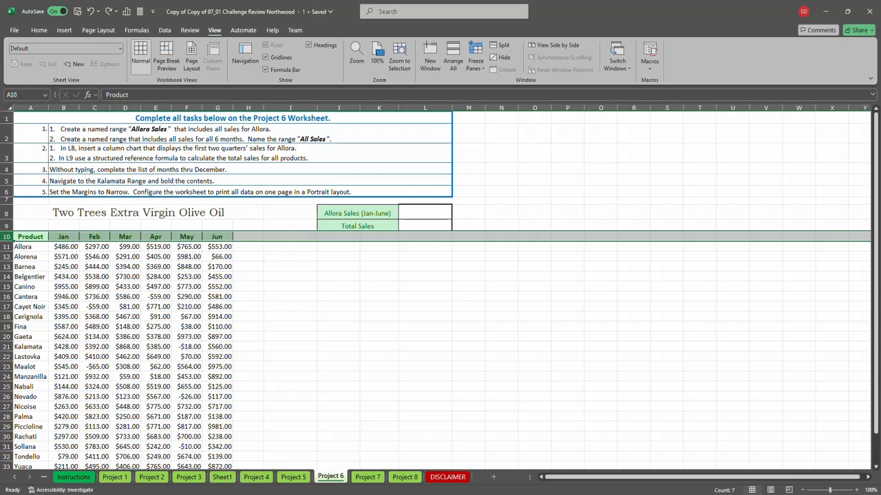
View the workbook's Info page with all document properties shown, and return to the Project 6 worksheet.
click(19, 31)
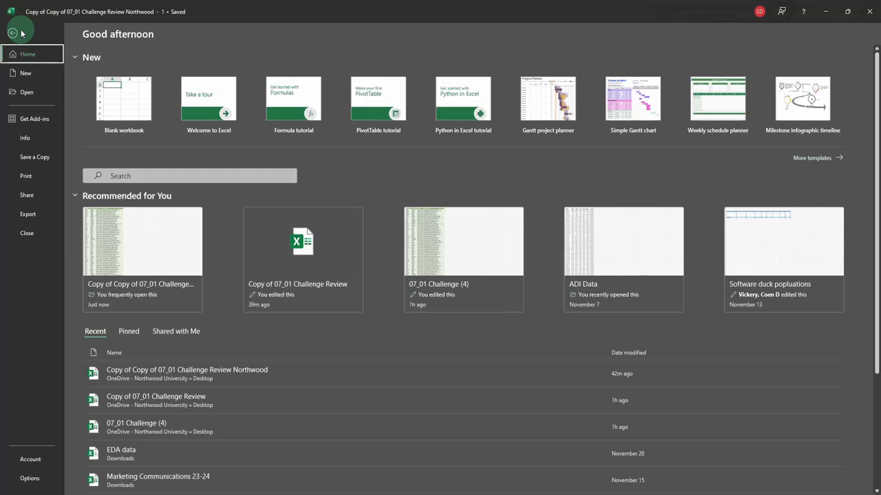
click(24, 139)
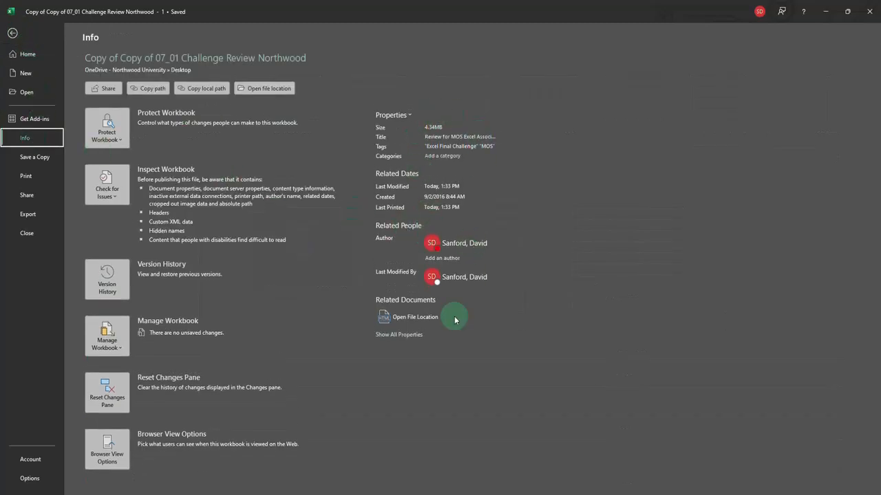
click(382, 335)
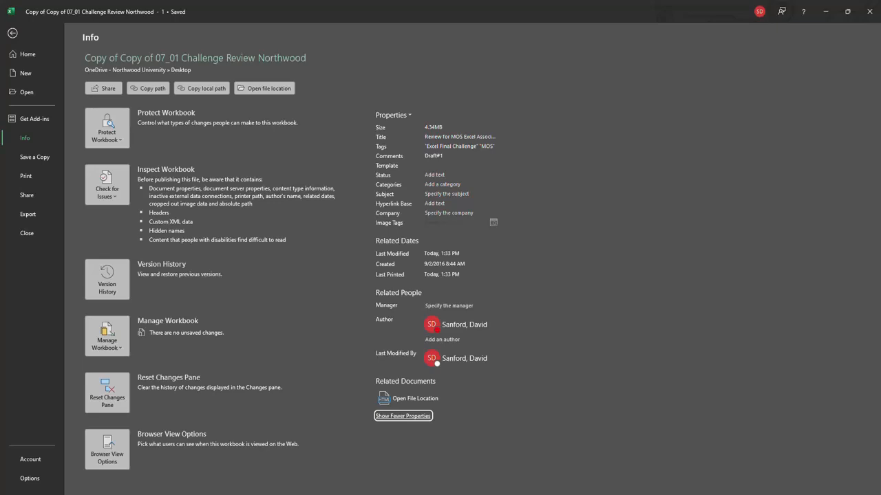
click(23, 34)
click(14, 34)
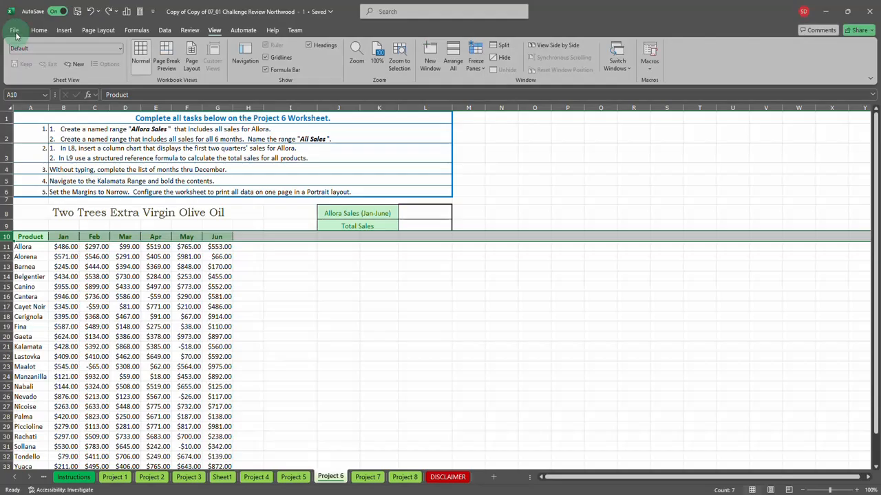
Turn on Show Formulas for the Project 6 worksheet.
click(141, 31)
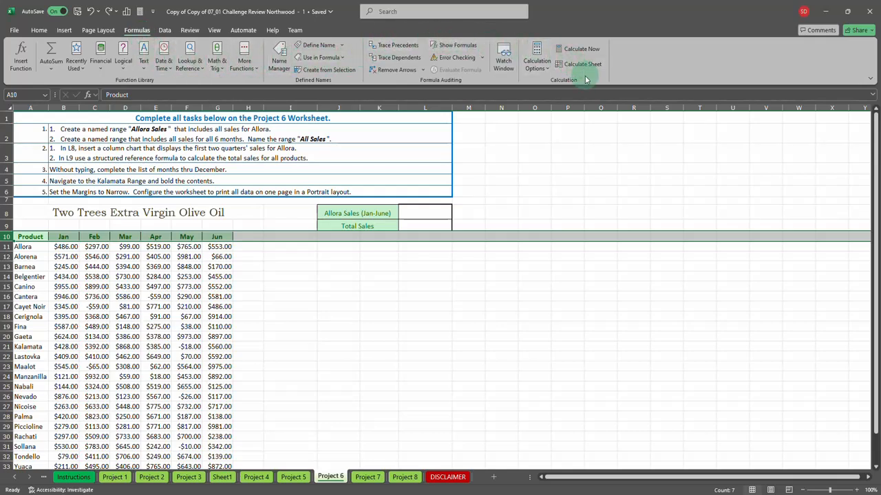
click(465, 47)
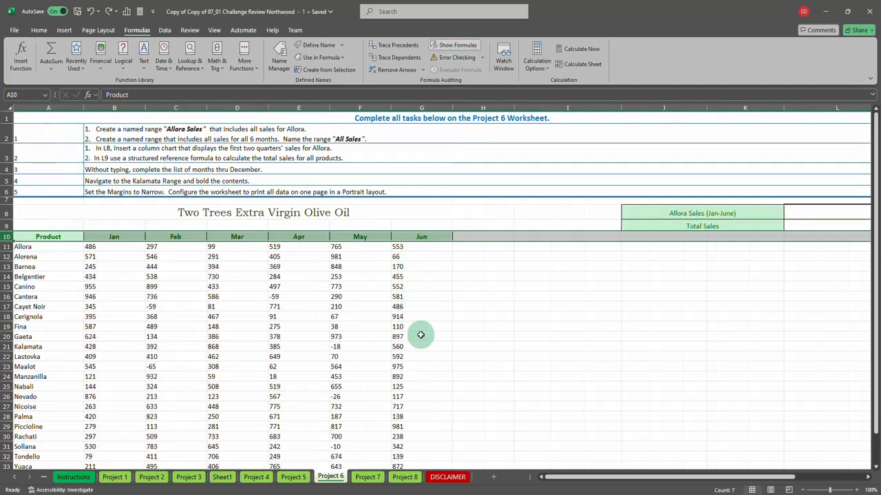
click(358, 481)
Go to the Project 4 worksheet, select the first Total Price cell G12, and turn on Show Formulas.
click(264, 479)
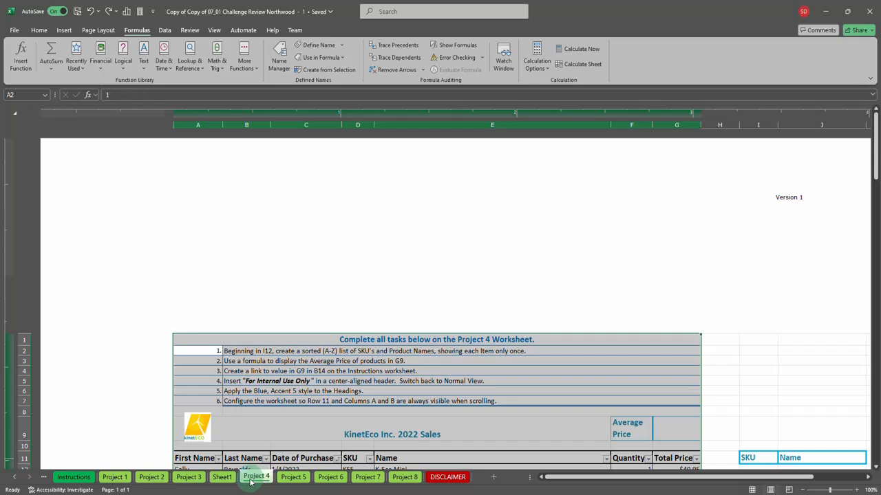
click(221, 477)
click(264, 477)
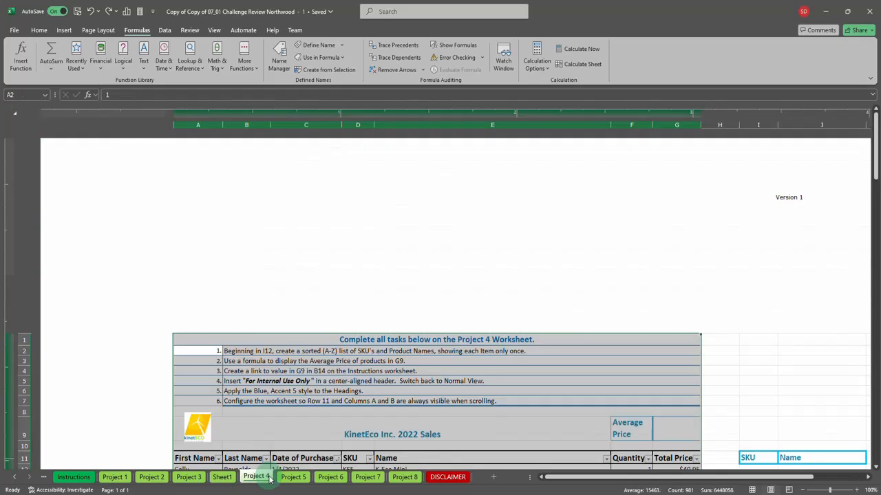
scroll(688, 353, down, 4)
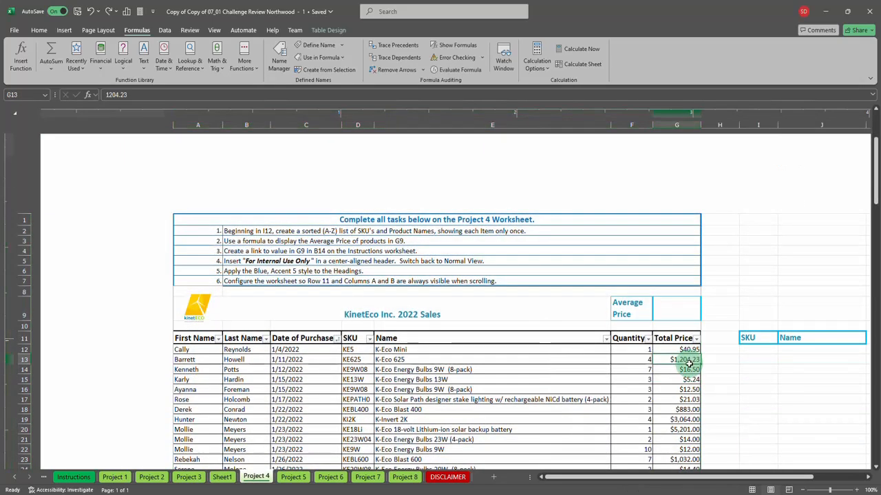
click(681, 349)
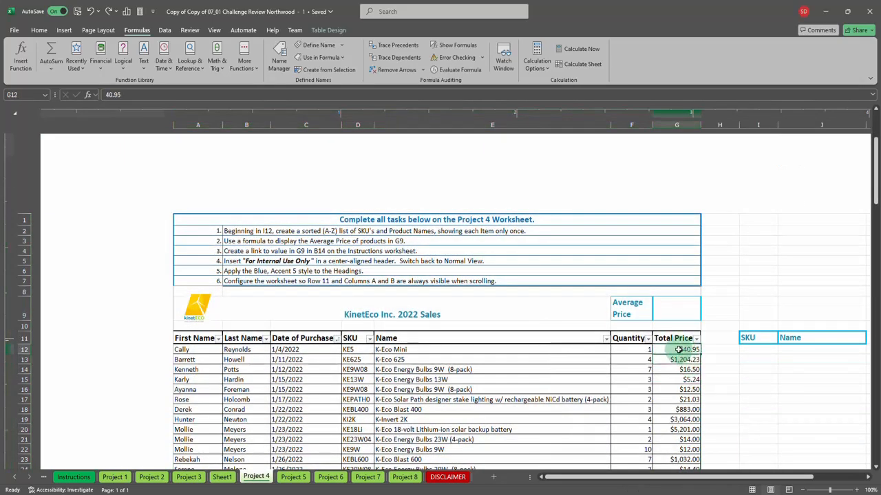
click(453, 44)
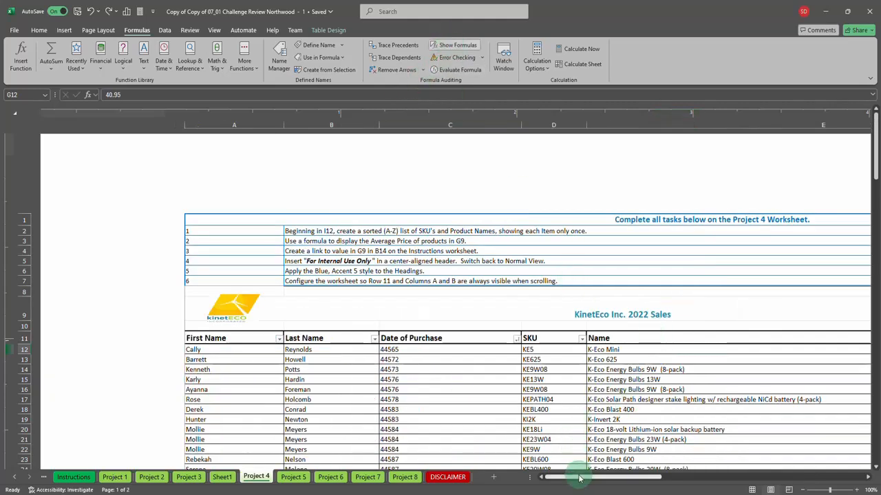
Enter a formula in H12, beside the Project 4 table, that divides the row's Total Price by its Quantity.
drag(578, 478, 677, 479)
click(654, 349)
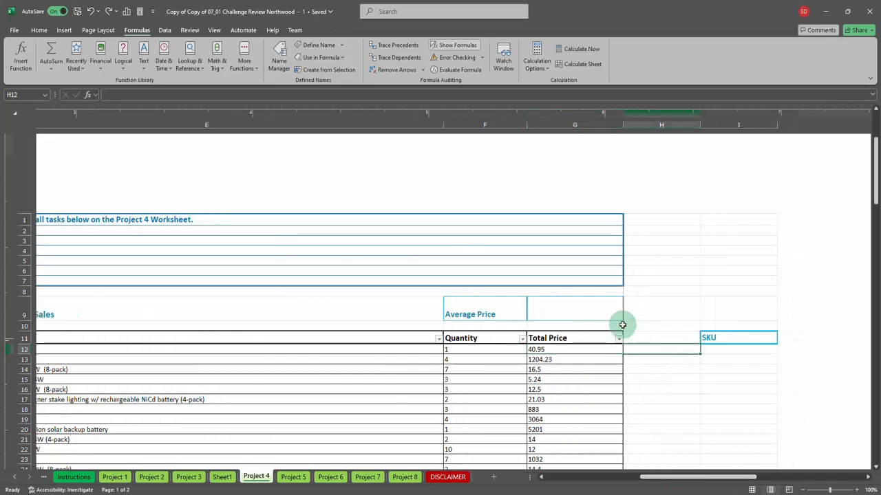
text(=)
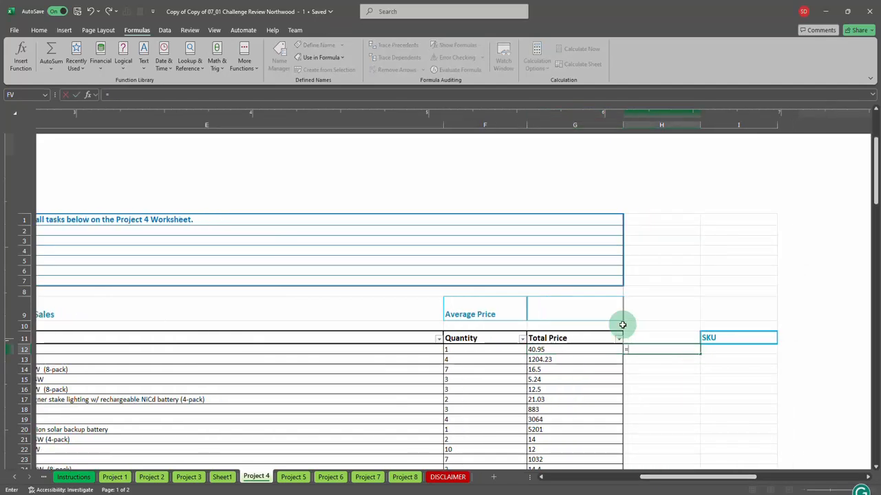
click(593, 351)
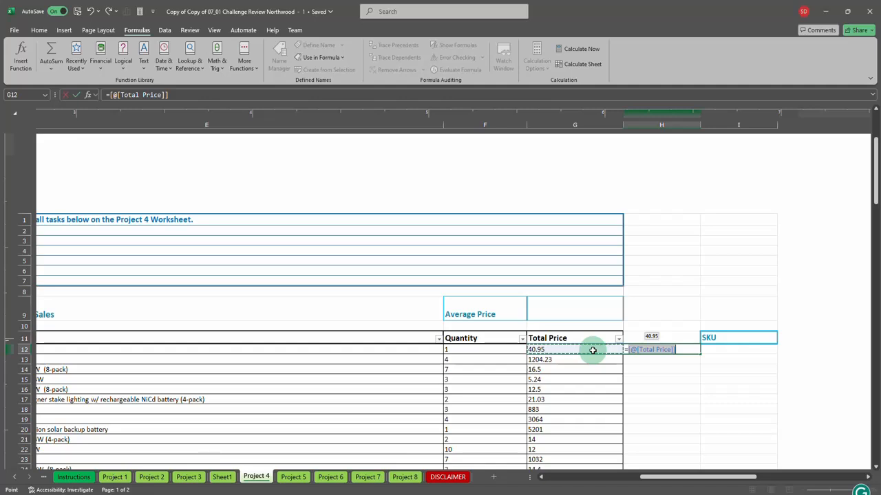
text(/)
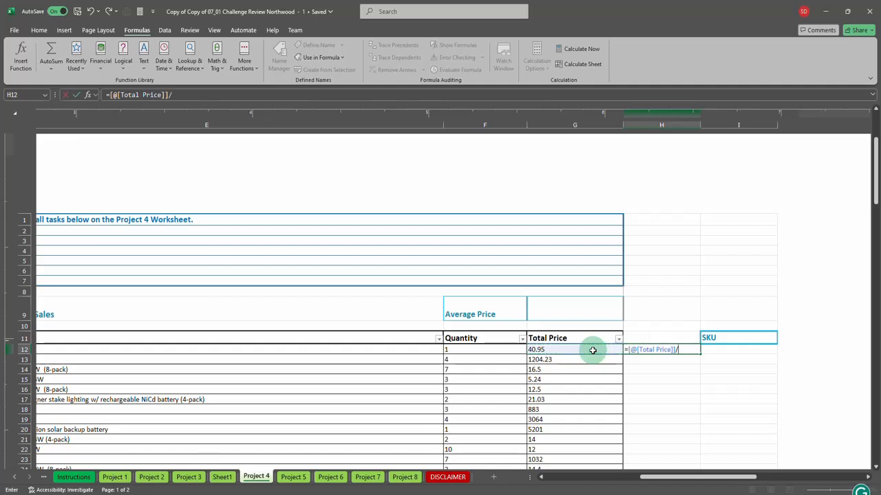
click(511, 350)
key(Return)
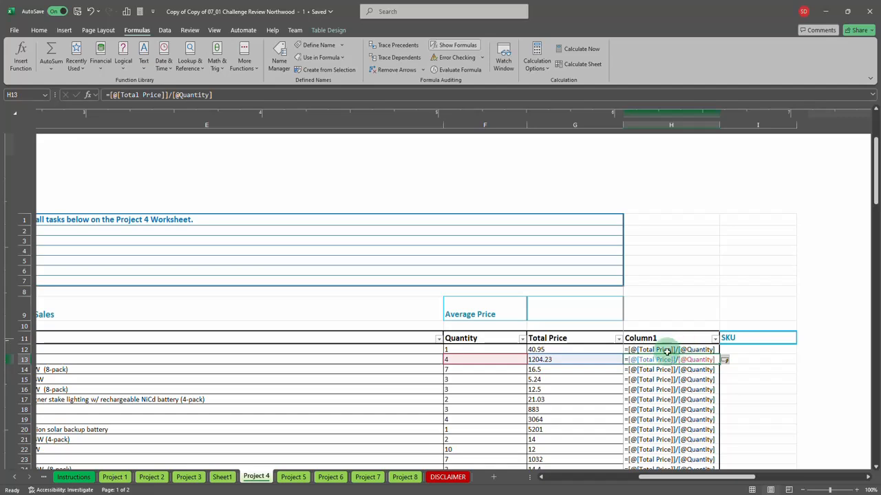
Switch the Project 4 worksheet back and forth between formulas and results several times, finishing with Show Formulas off.
click(454, 46)
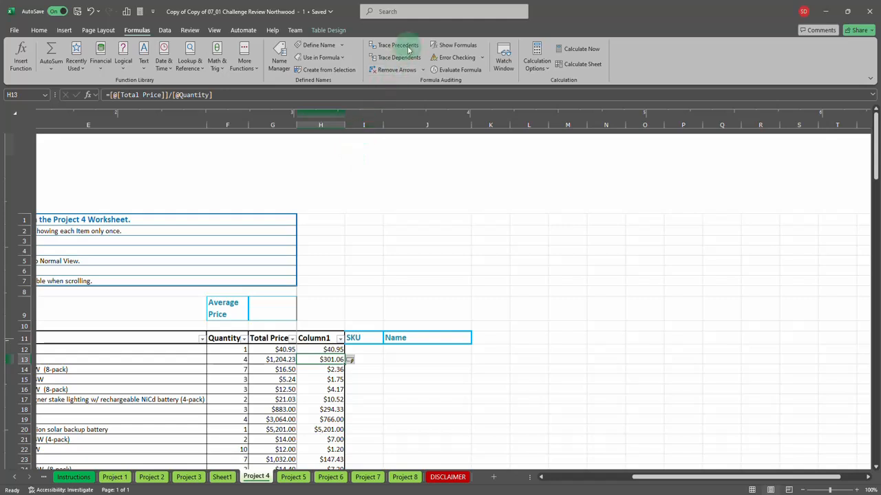
click(451, 46)
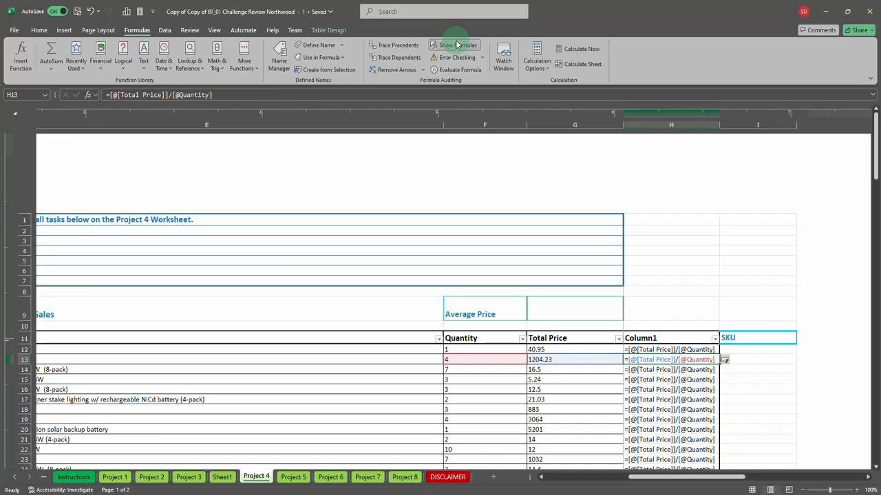
click(456, 45)
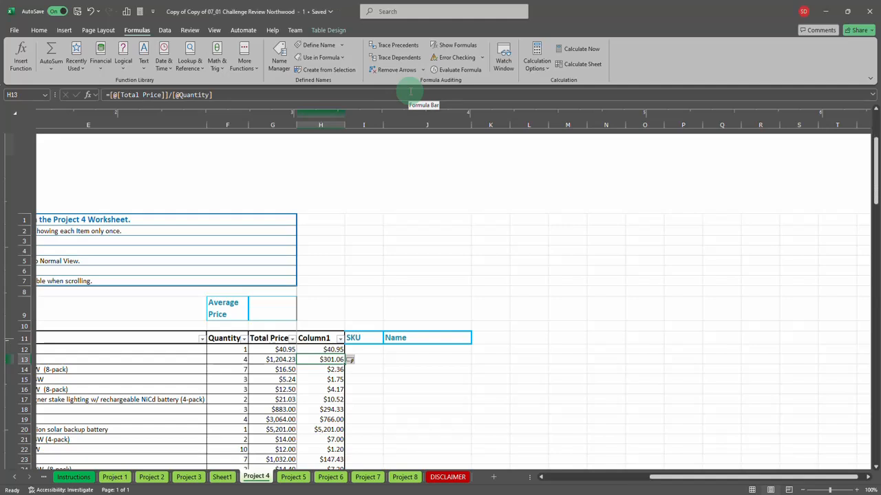
key(ctrl+grave)
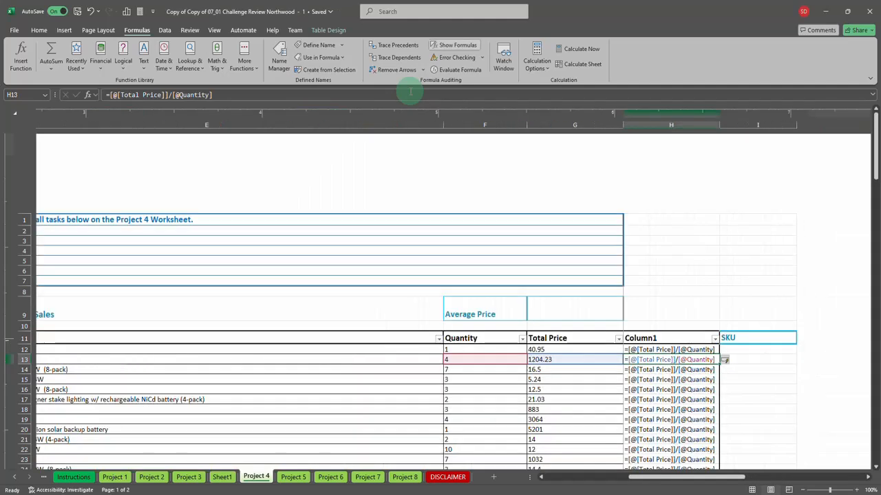
key(ctrl+grave)
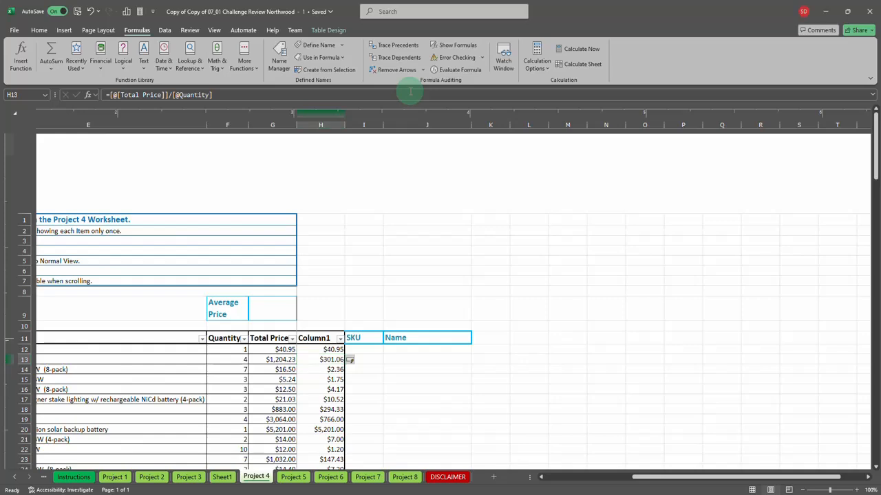
key(ctrl+grave)
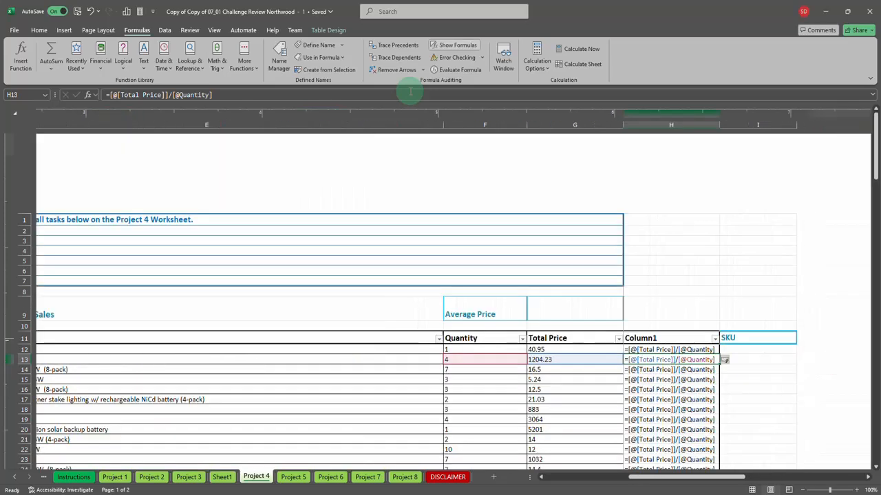
key(ctrl+grave)
key(ctrl+grave)
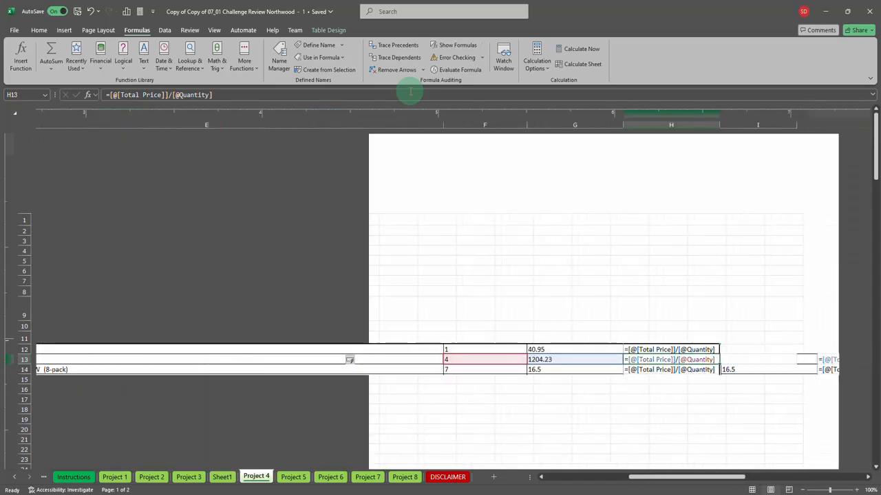
key(ctrl+grave)
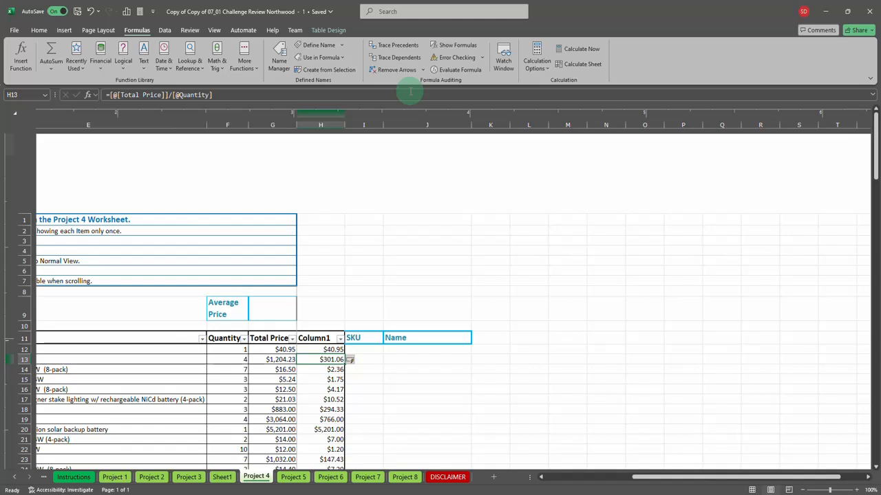
Undo the automatic column fill and table expansion, keeping only the formula in H12.
key(ctrl+z)
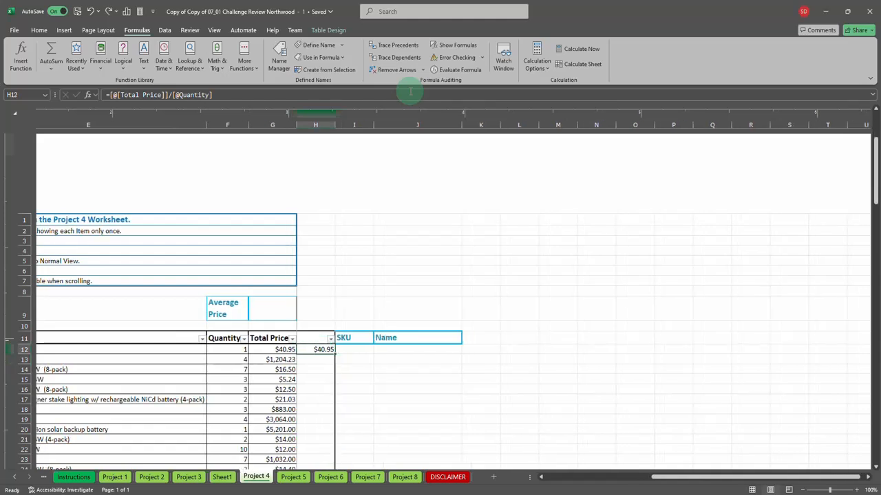
key(ctrl+z)
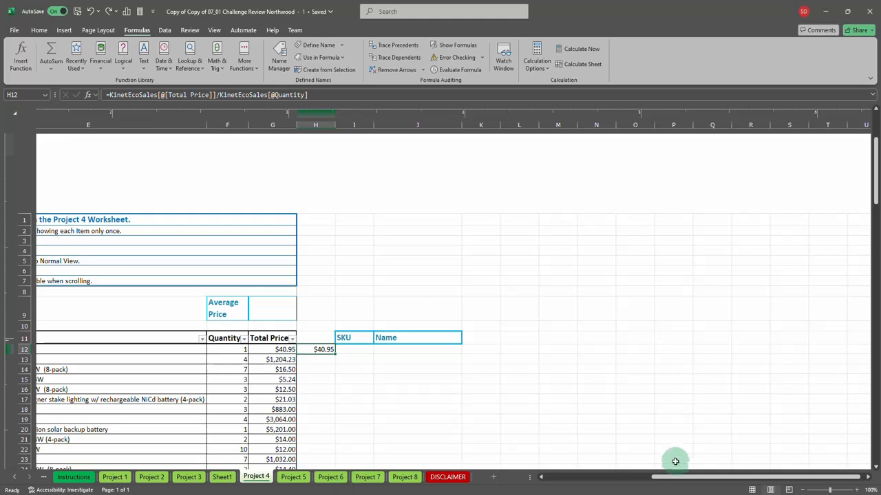
Set the range A1:G9 on the Project 4 worksheet as the print area.
drag(669, 477, 509, 478)
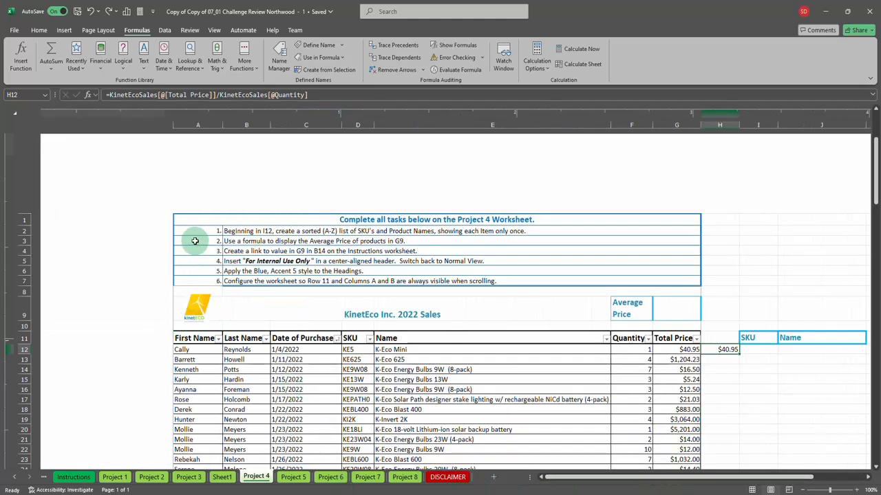
click(191, 220)
drag(199, 340, 599, 429)
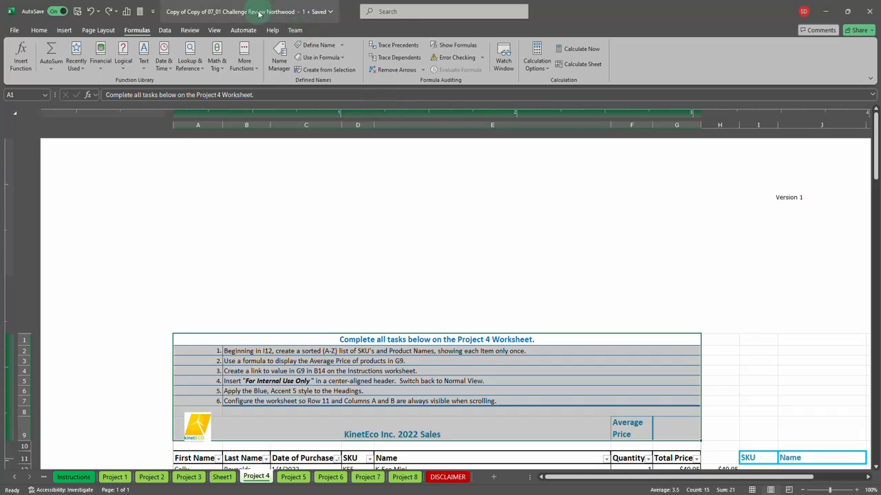
click(98, 29)
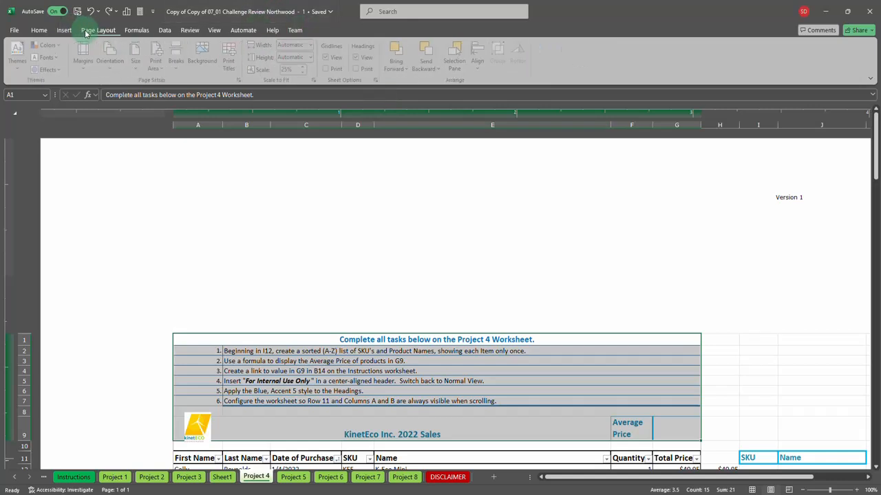
click(159, 62)
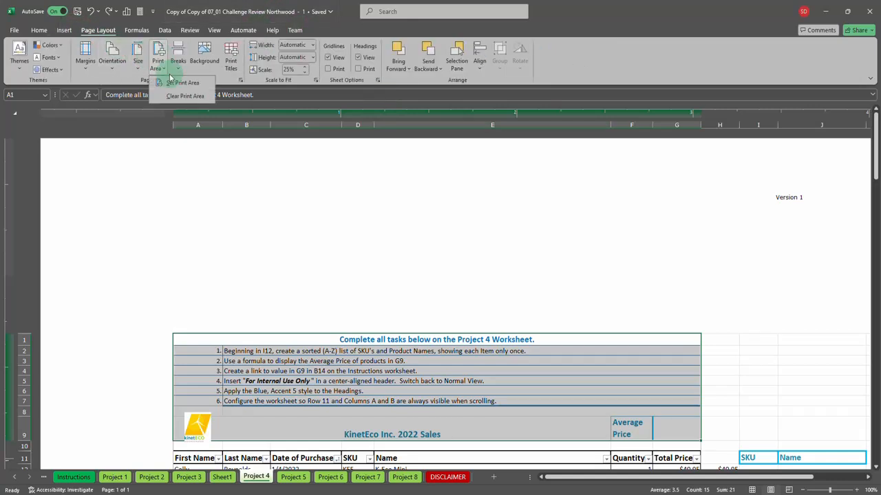
click(173, 79)
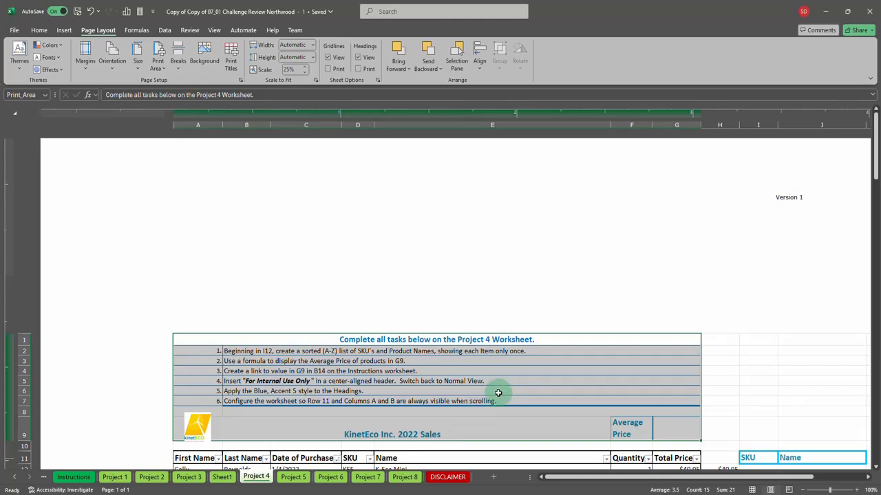
Review the file formats offered for saving a copy and the Export options for changing file type, and return to the worksheet.
click(14, 31)
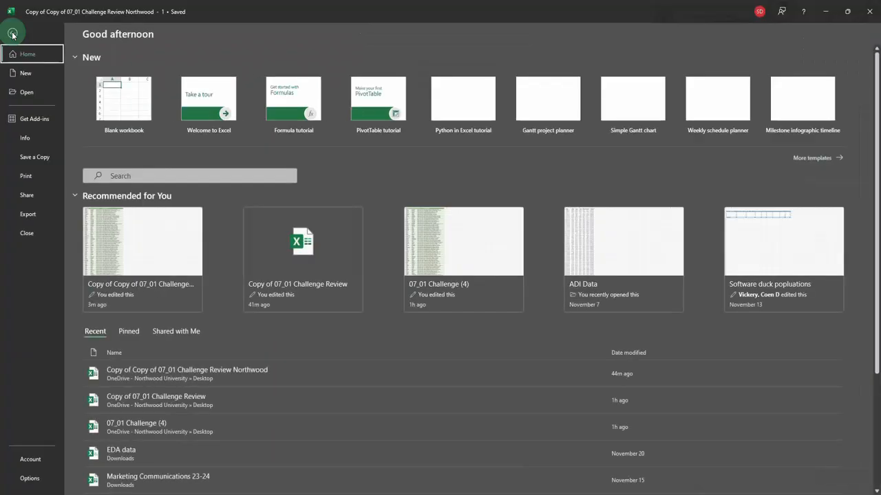
click(32, 160)
click(275, 86)
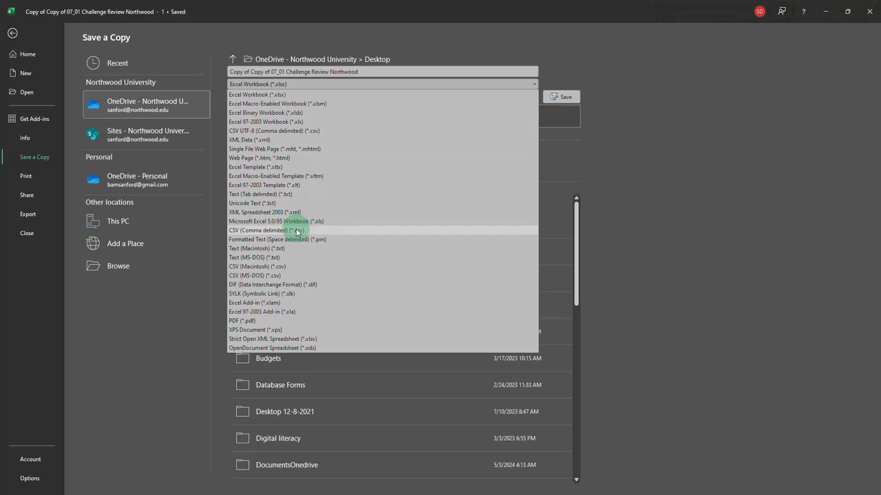
click(812, 141)
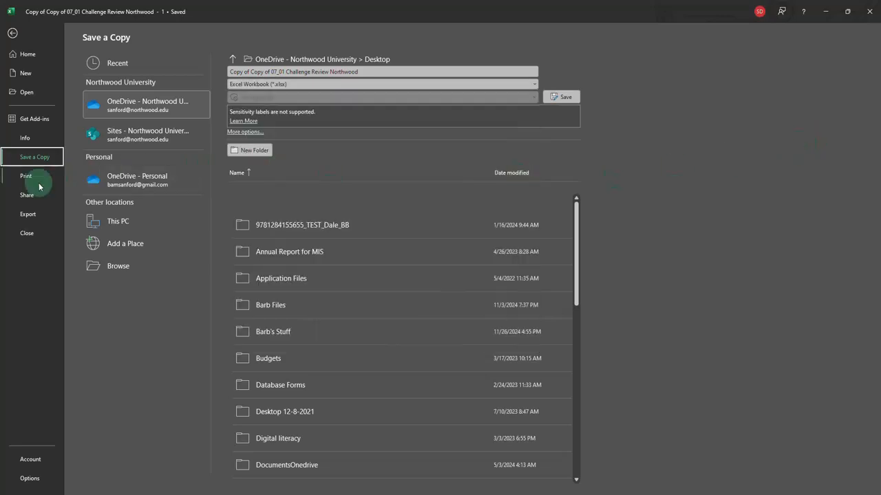
click(38, 214)
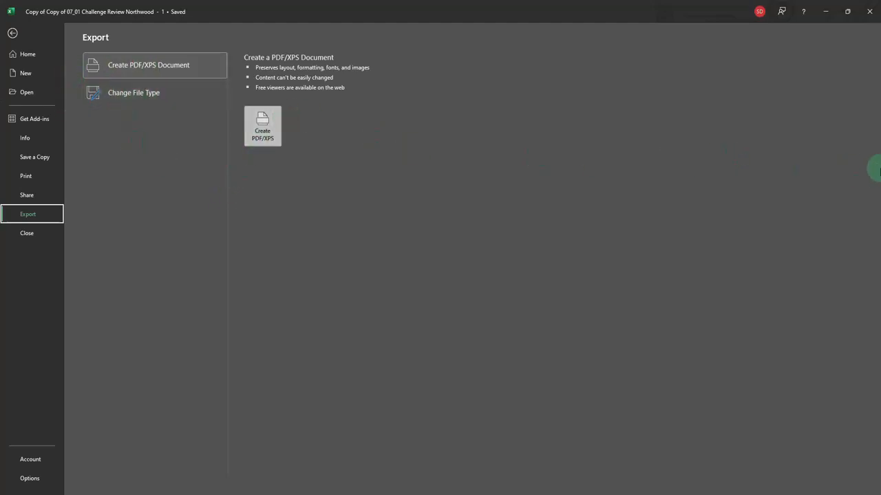
click(130, 95)
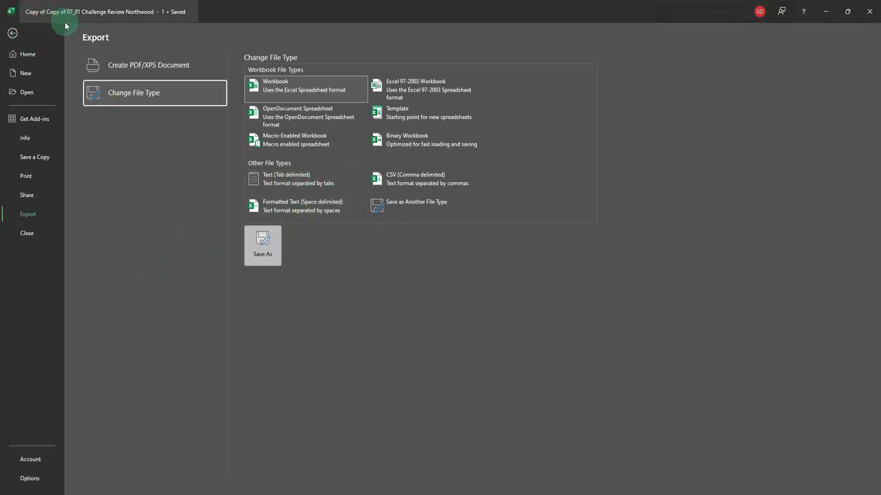
click(13, 34)
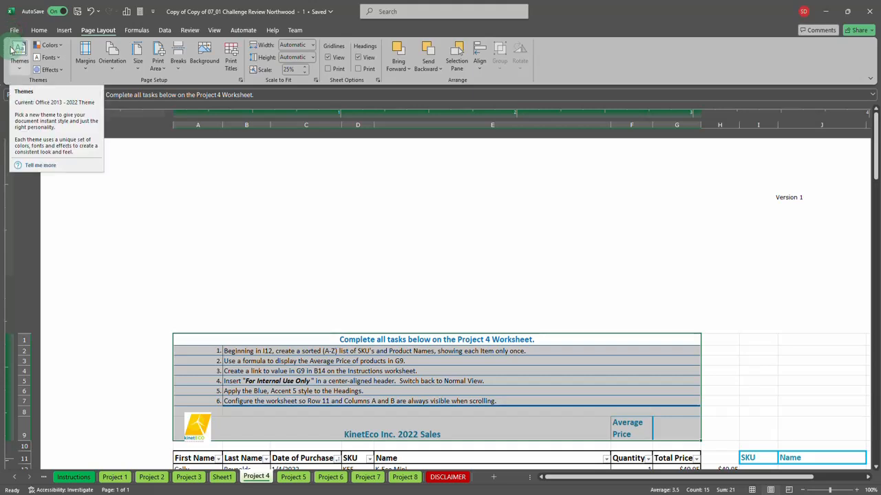
Review the Page Setup settings, the print preview, and the choices for what to print and how to scale it, and return to the worksheet.
click(242, 82)
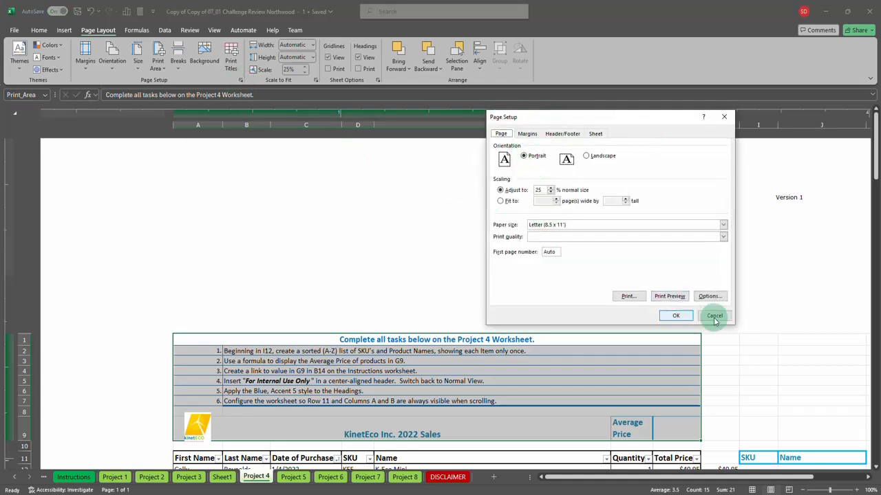
click(626, 297)
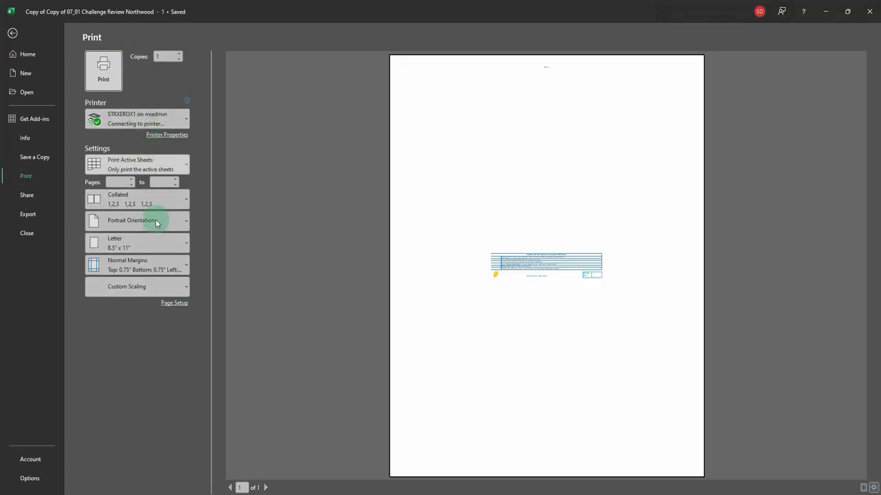
click(187, 167)
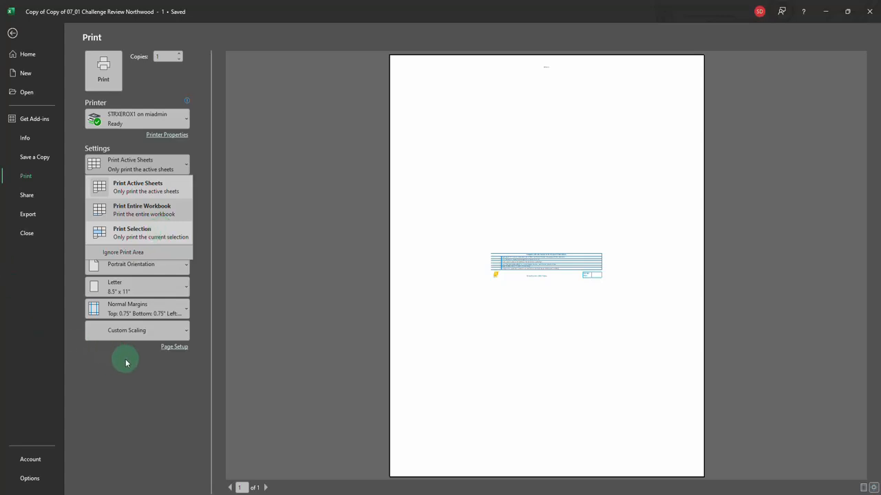
click(159, 331)
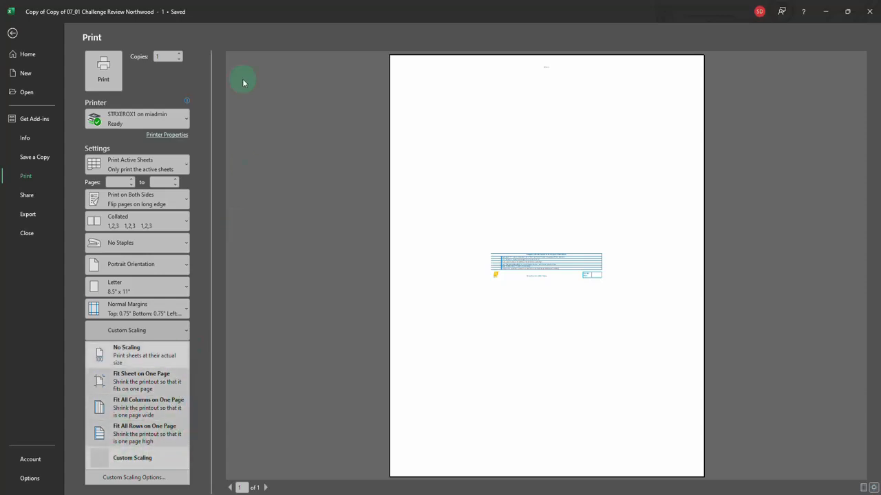
click(294, 99)
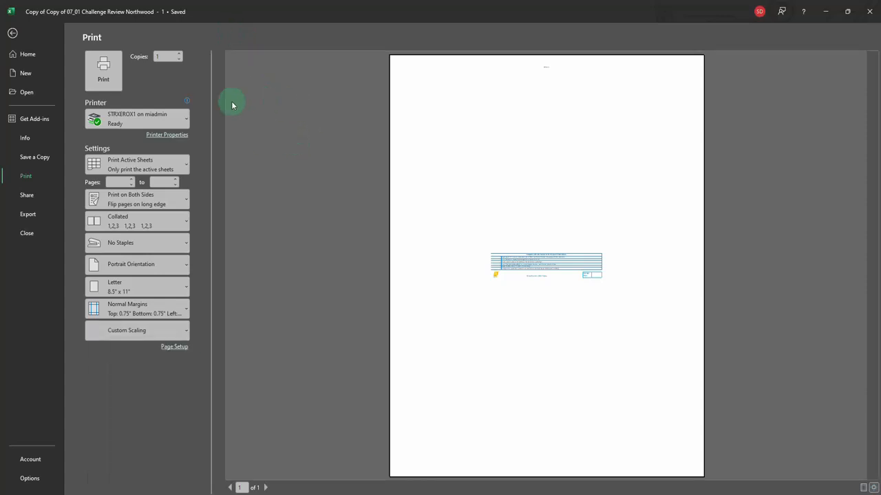
click(13, 33)
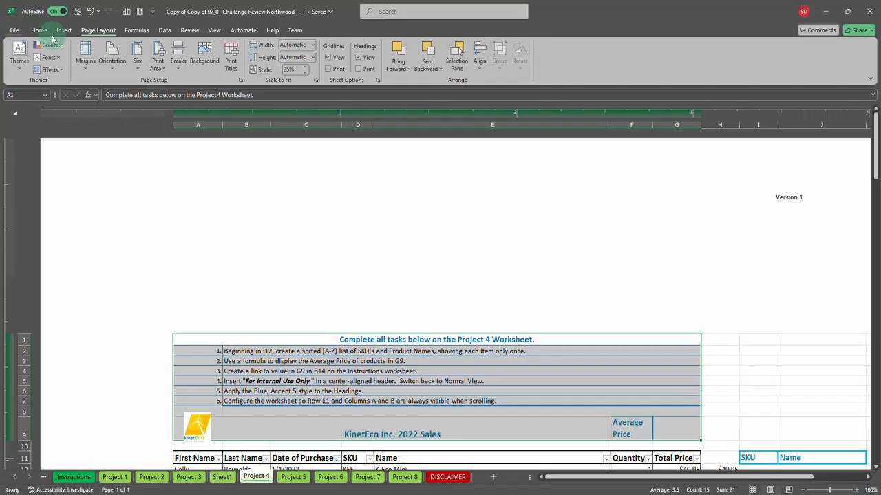
click(271, 30)
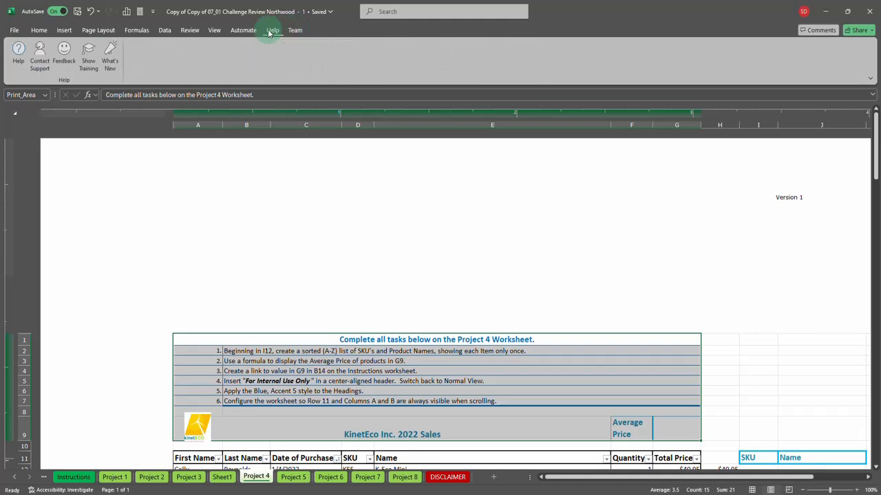
click(216, 32)
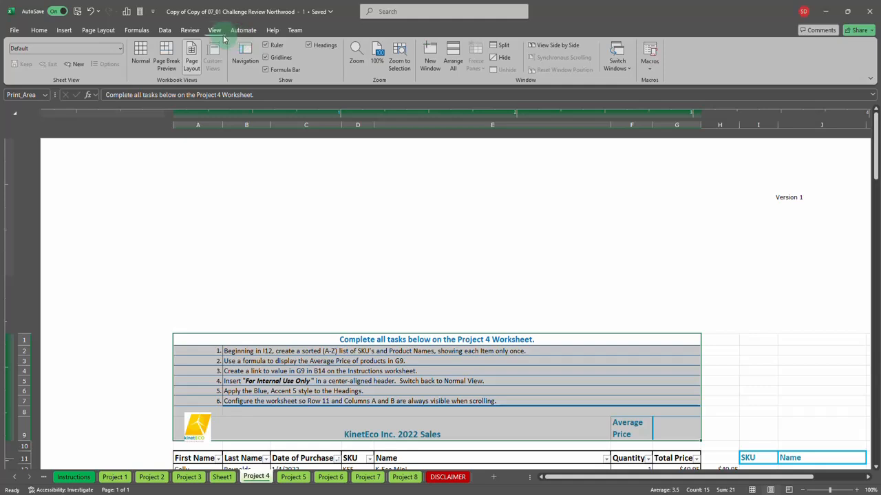
click(190, 31)
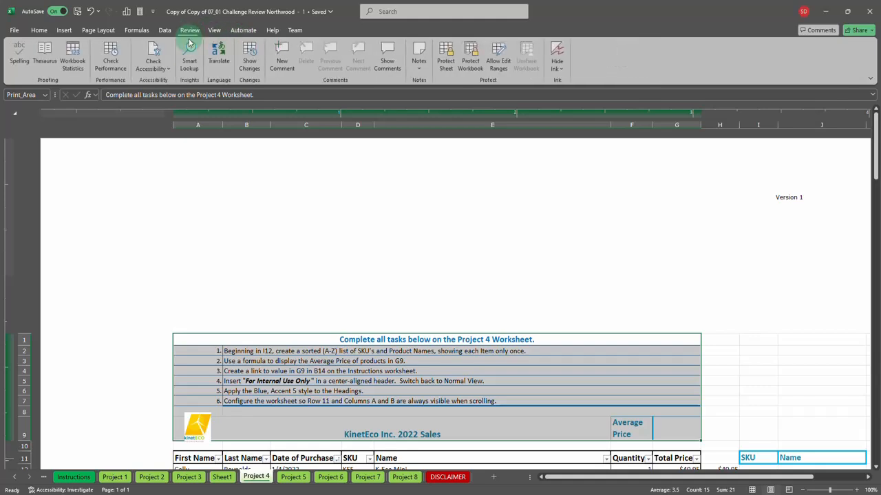
Review the accessibility checking options and start a new comment on cell B4 of the Project 4 worksheet.
click(162, 72)
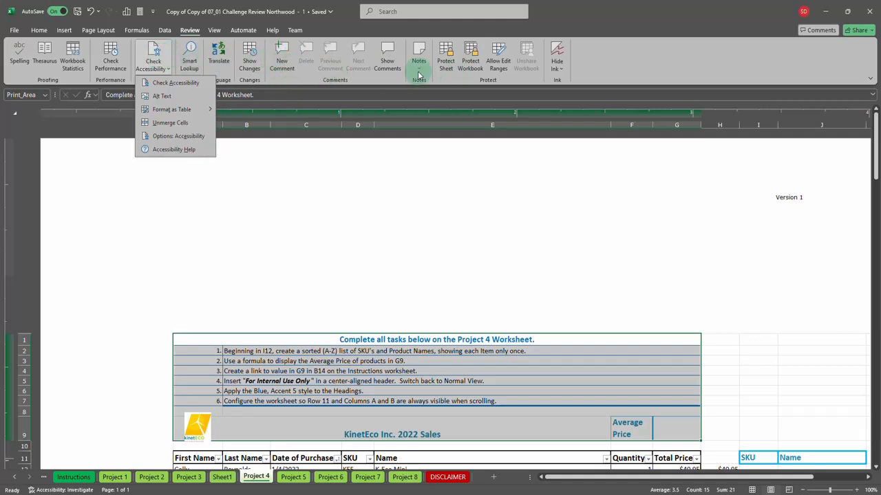
click(371, 340)
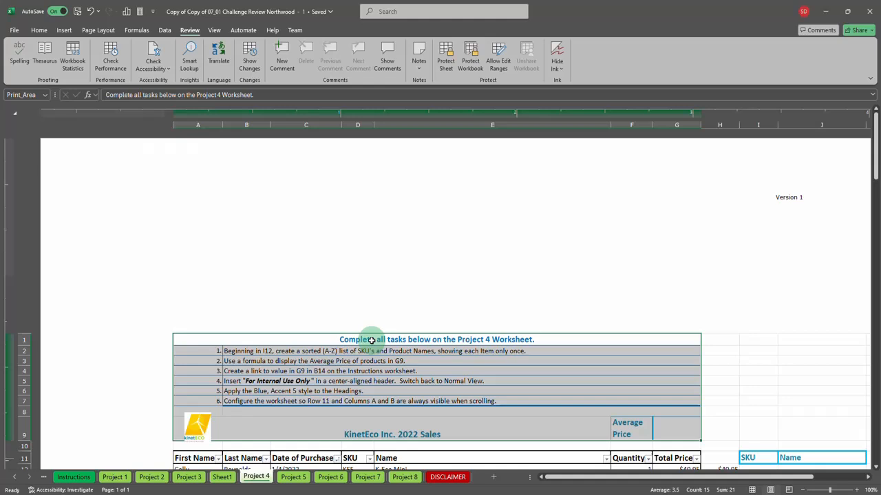
click(468, 370)
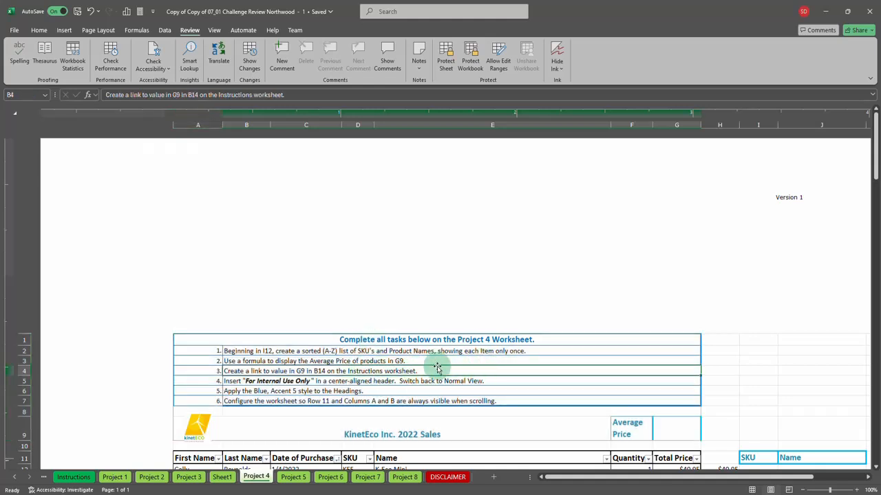
click(283, 58)
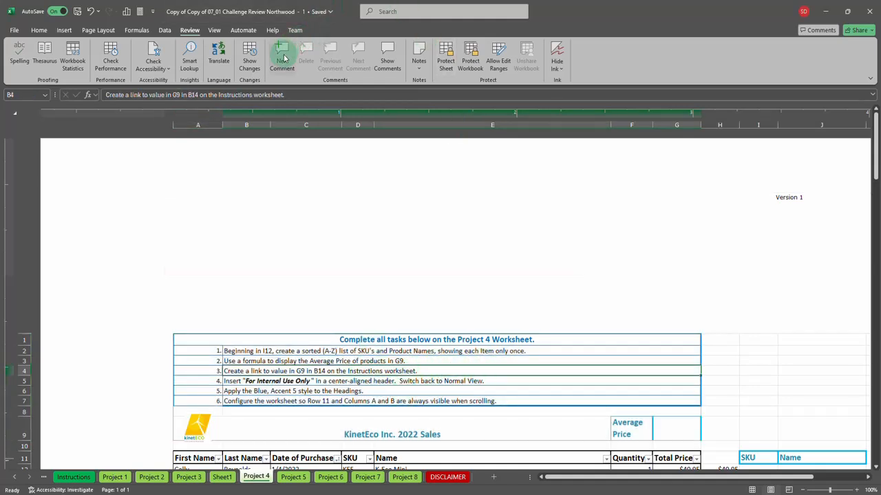
click(729, 390)
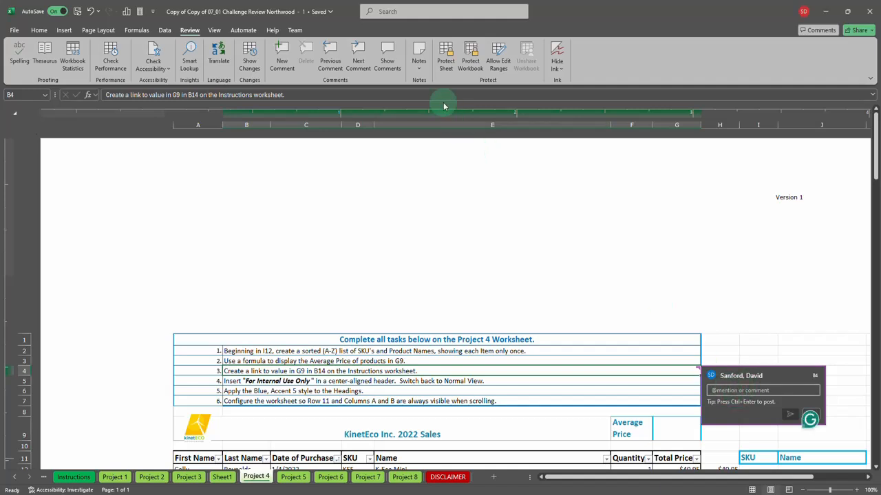
Add a note to cell B4 without entering any message text.
click(419, 50)
click(434, 83)
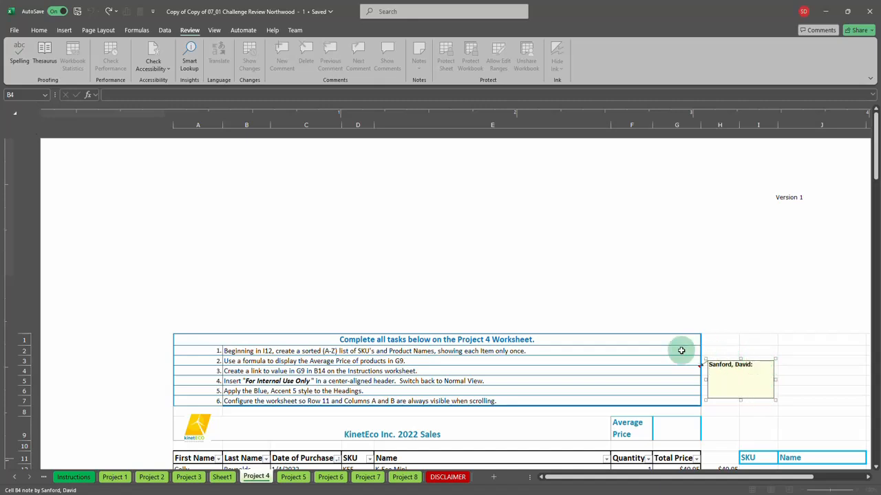
click(617, 375)
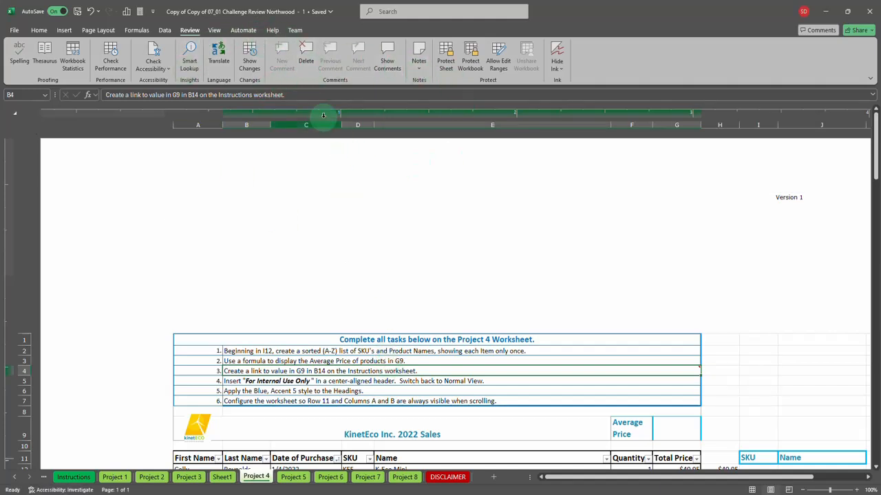
Review the workbook's change history and inspect the note indicator on cell B4.
click(247, 61)
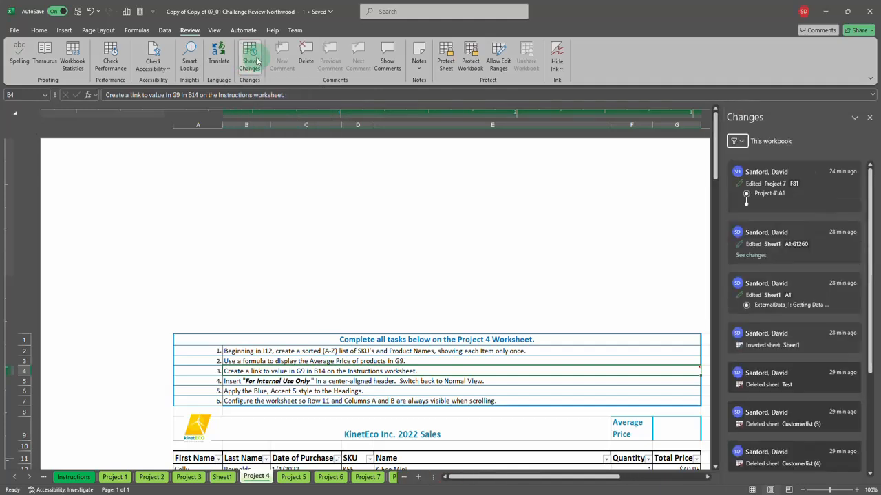
click(257, 61)
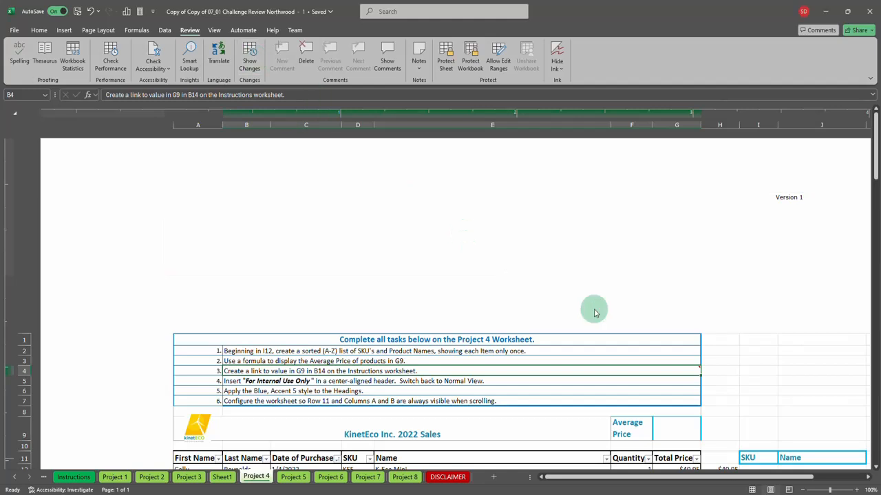
mouse_move(700, 368)
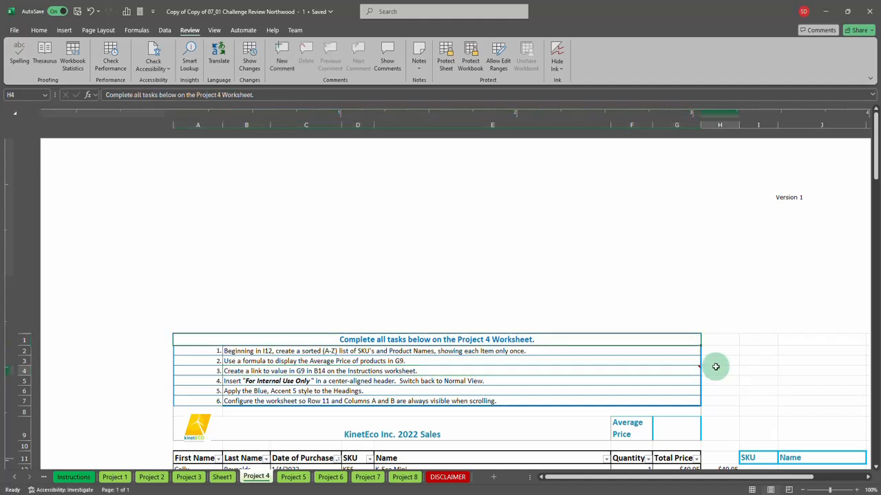
click(710, 369)
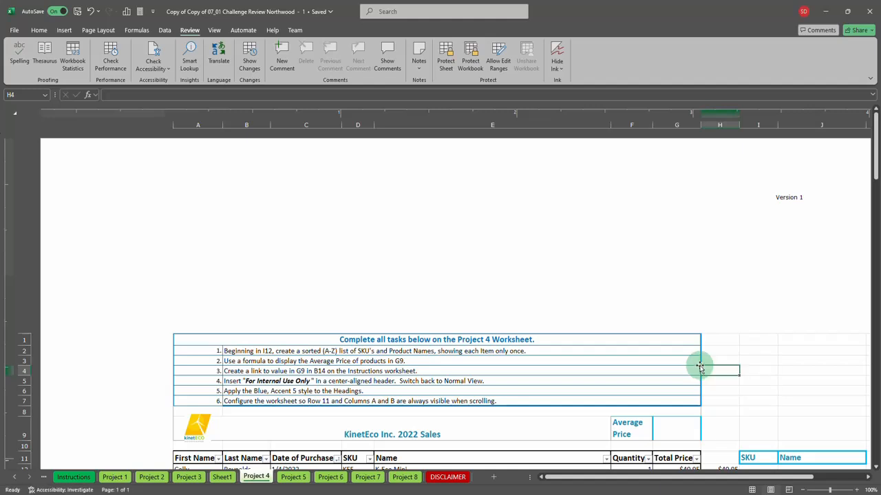
click(698, 368)
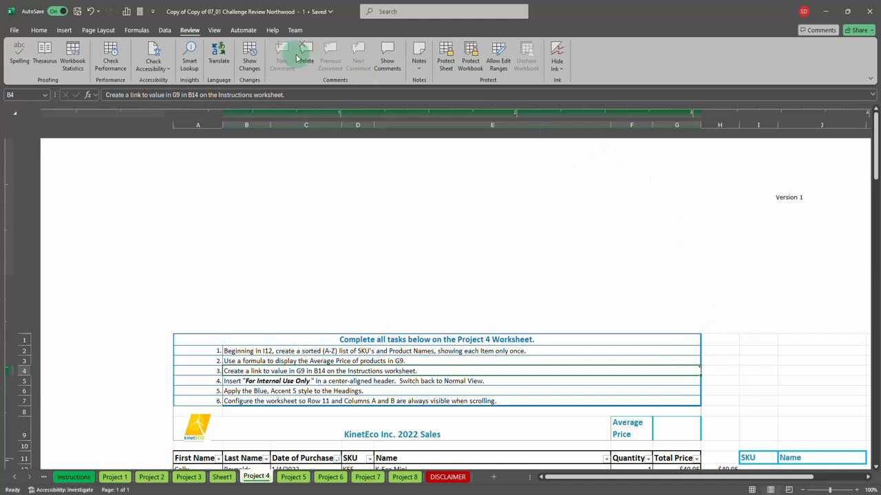
Review the list of comments in the workbook, narrowing its pane before closing it.
click(402, 66)
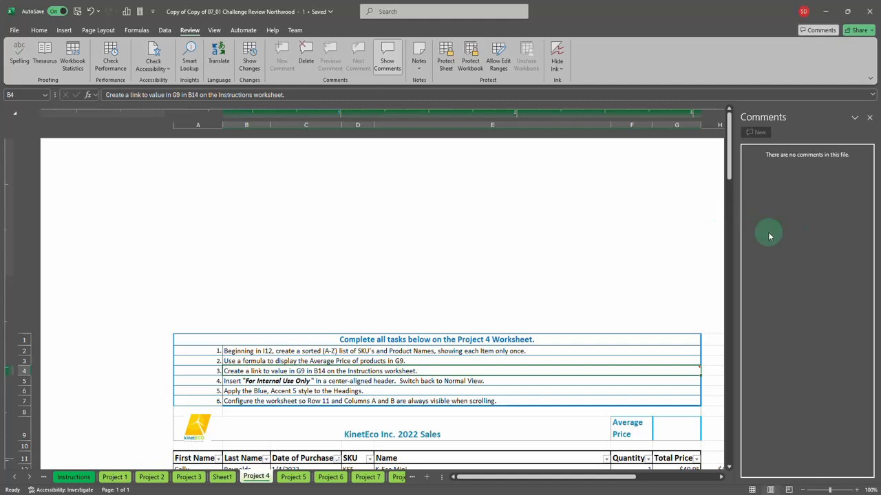
drag(735, 235, 820, 147)
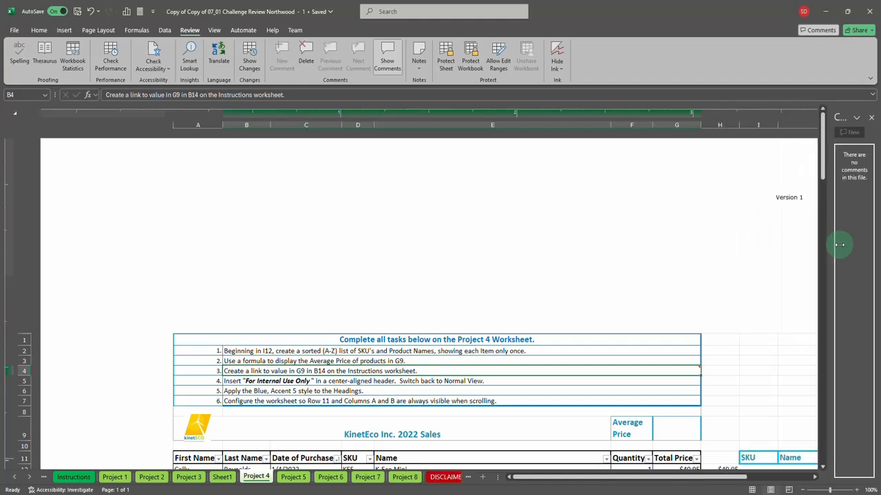
click(387, 59)
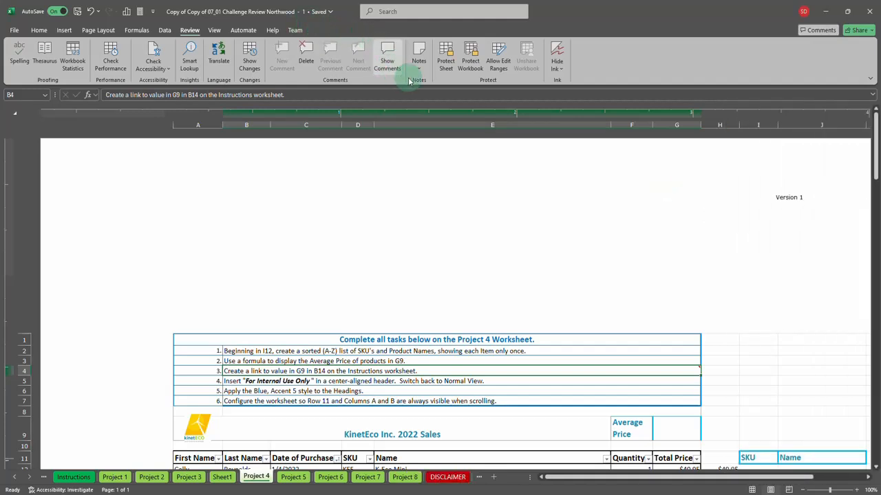
Show all notes on the Project 4 worksheet and select the note attached to cell B4.
click(418, 61)
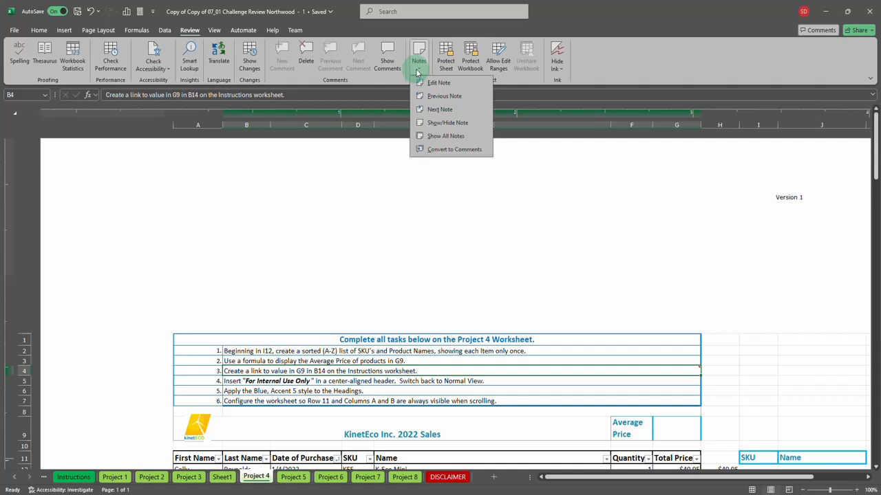
click(458, 137)
click(733, 374)
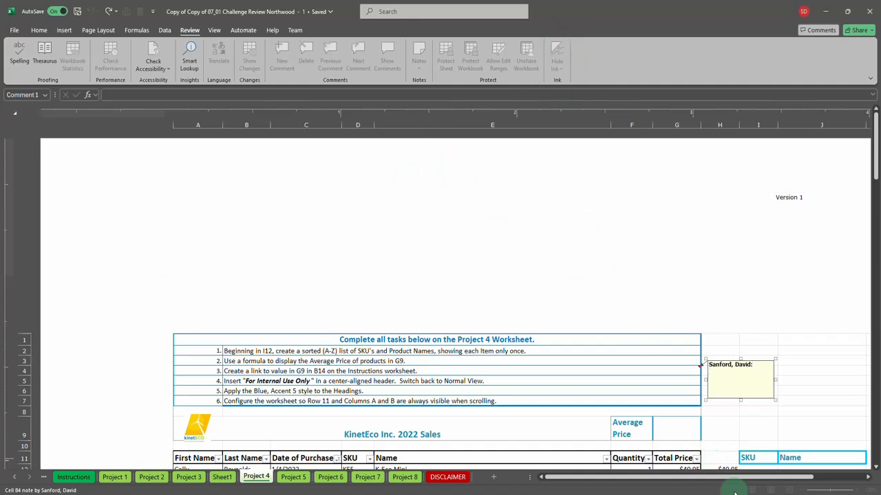
click(778, 494)
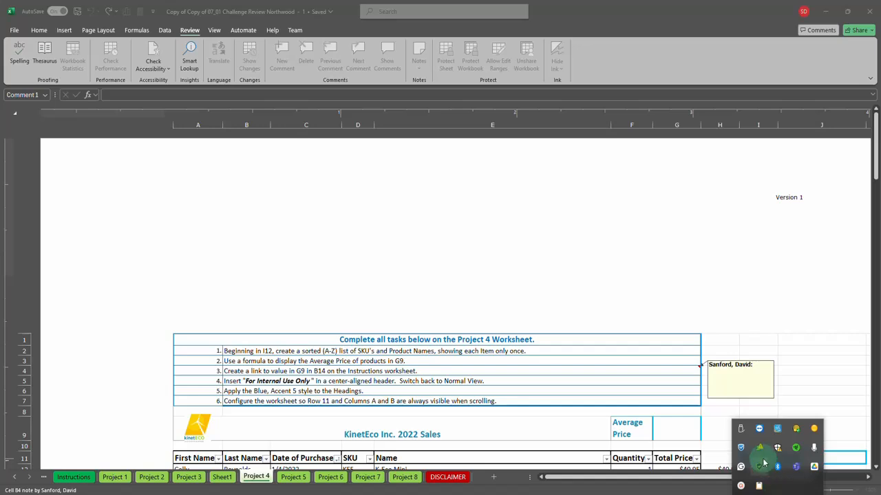
click(741, 487)
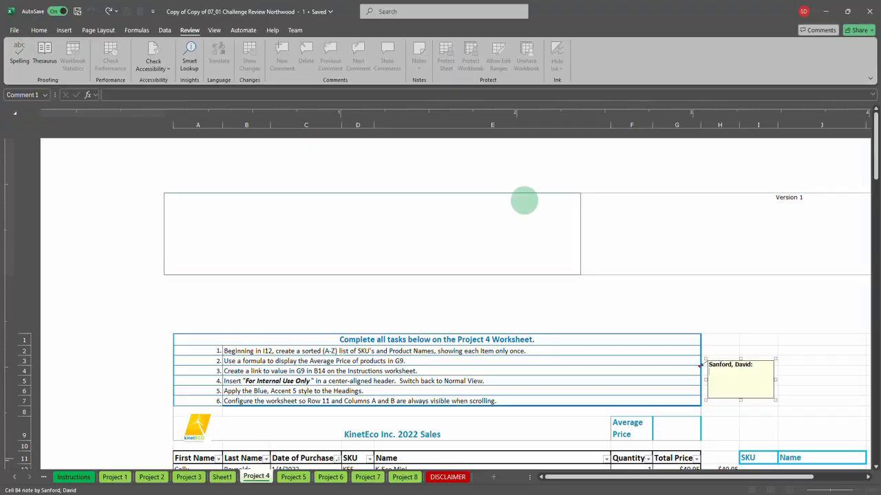
Insert a new blank worksheet directly after the Project 2 worksheet.
click(153, 478)
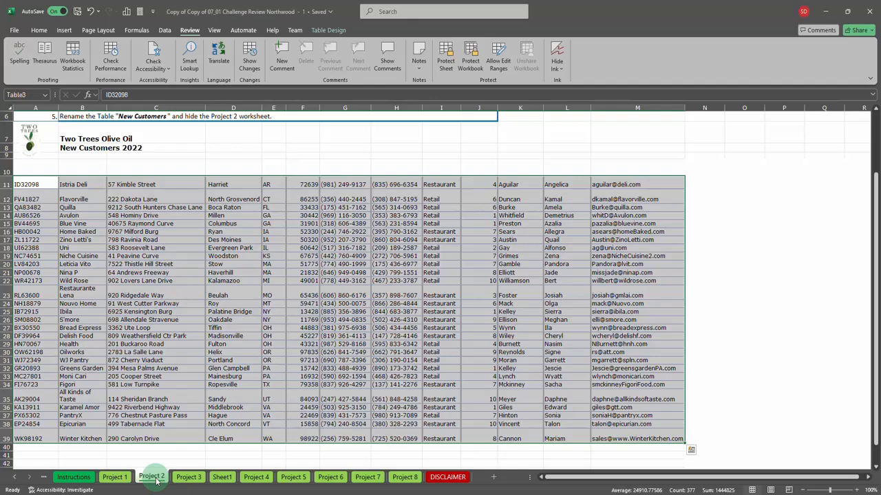
click(495, 477)
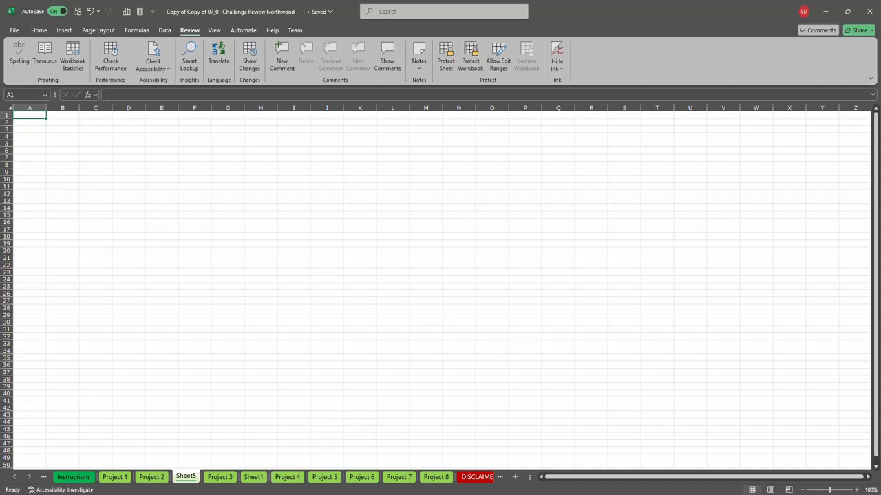
Import Sheet1 from the ADI Data workbook and load it as a table on a new worksheet.
click(89, 31)
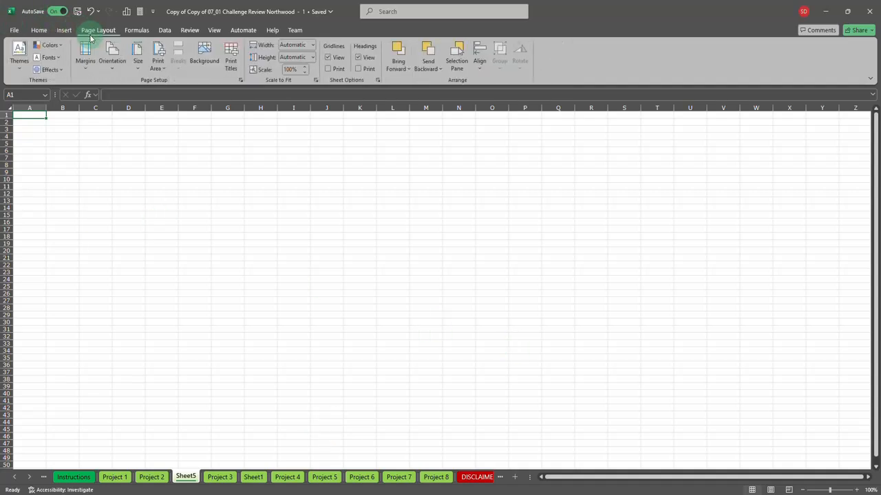
click(134, 32)
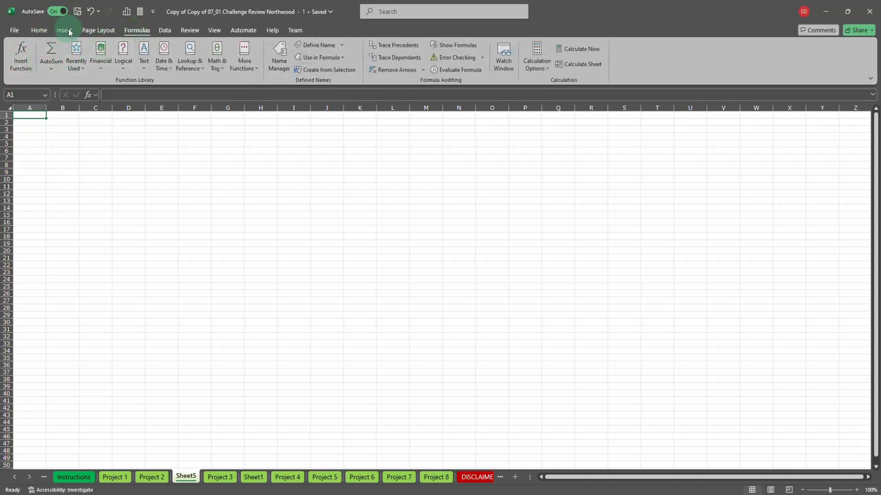
click(163, 30)
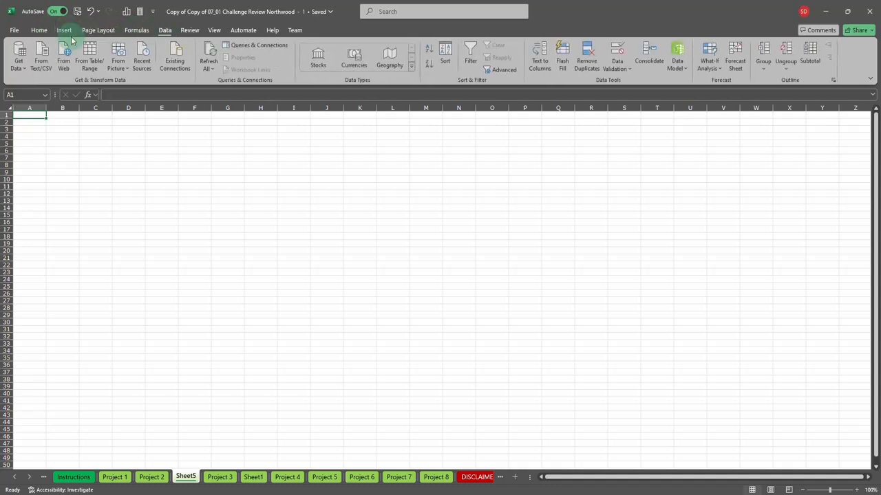
click(20, 61)
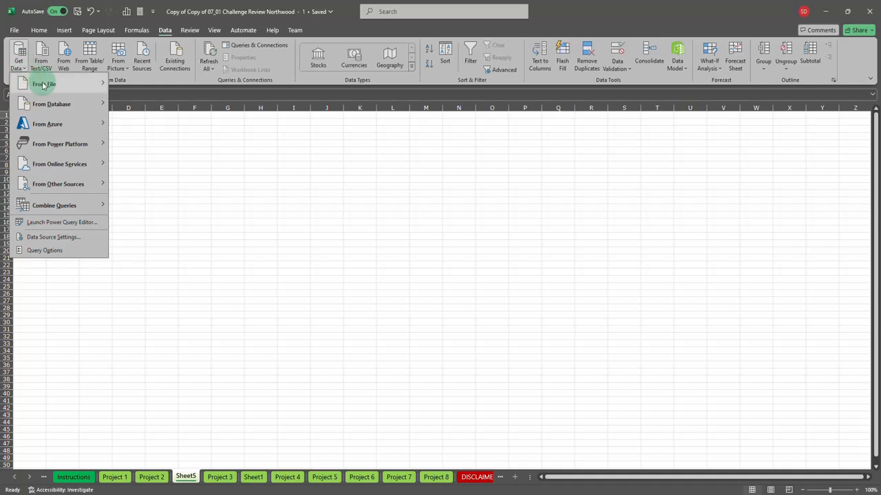
mouse_move(42, 83)
click(153, 86)
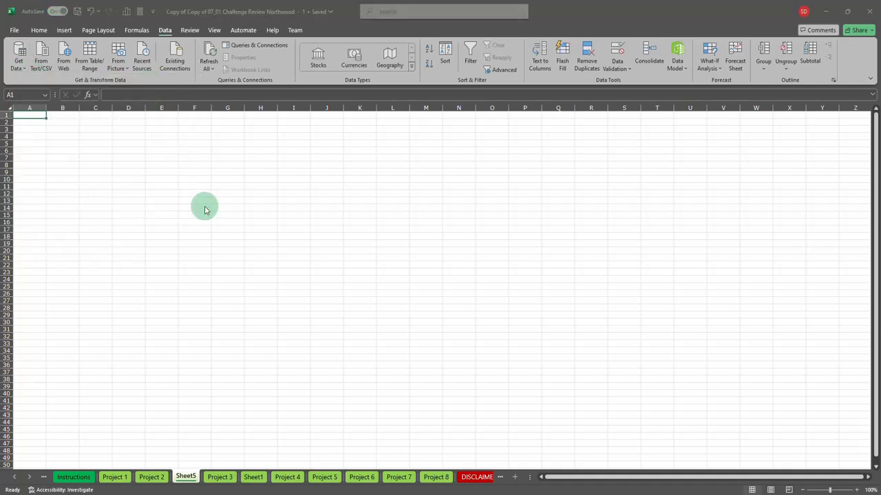
scroll(157, 147, down, 6)
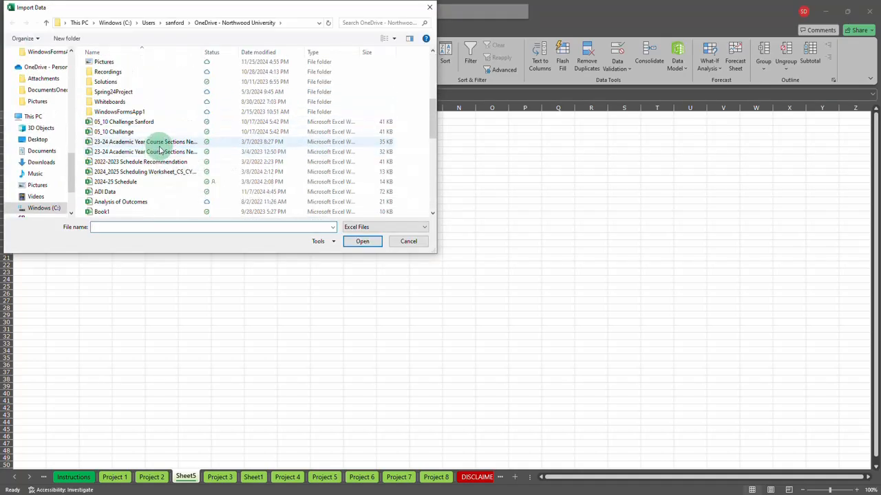
click(149, 194)
double_click(150, 195)
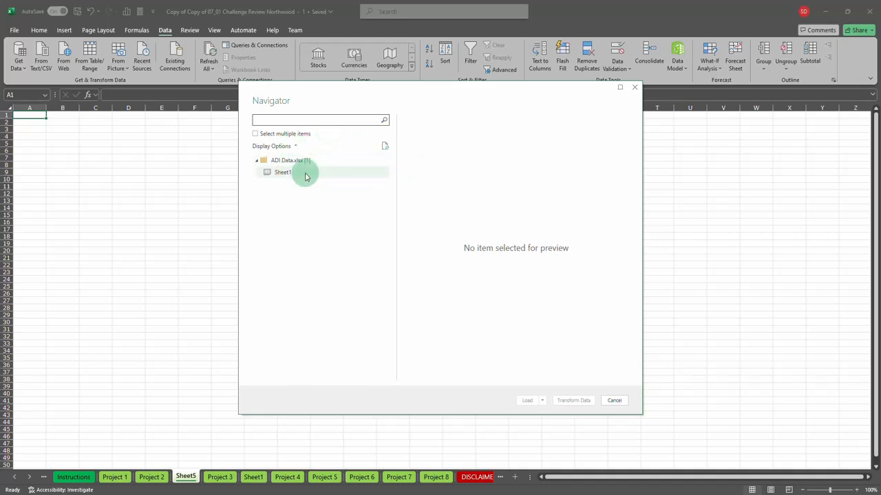
click(267, 172)
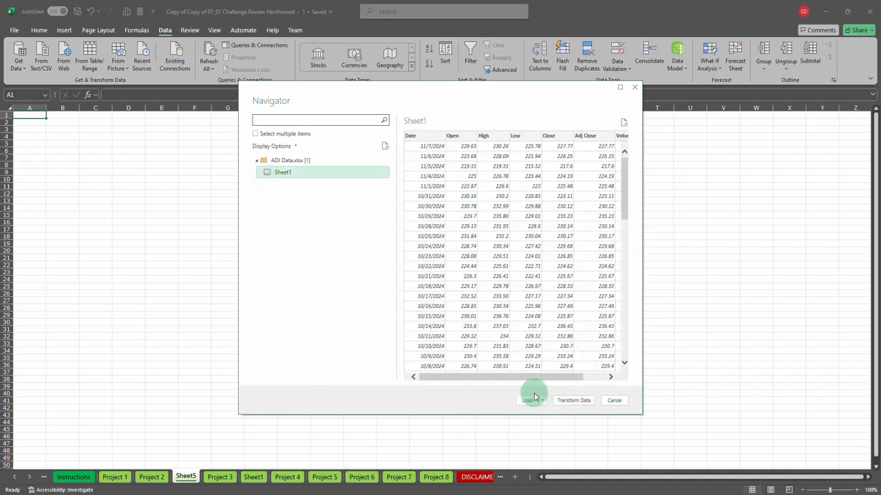
click(529, 404)
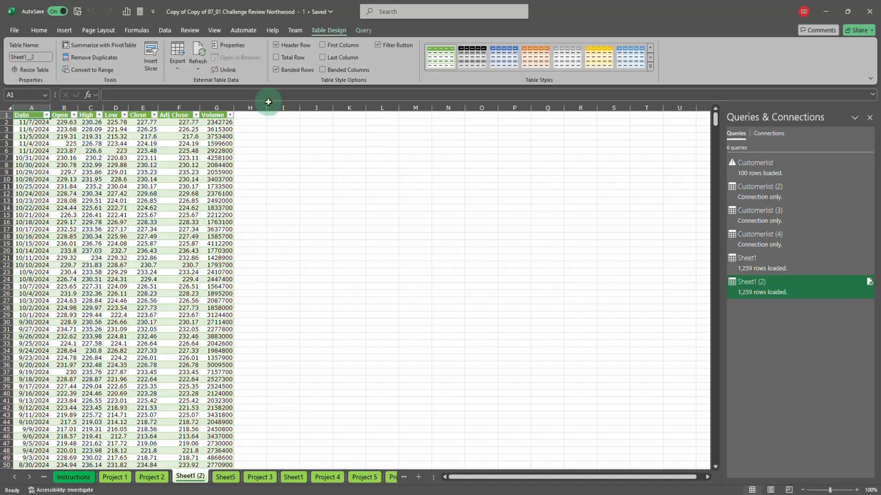
Copy the table range A1:G67, including its header row, on the Sheet1 (2) worksheet.
drag(19, 115, 61, 379)
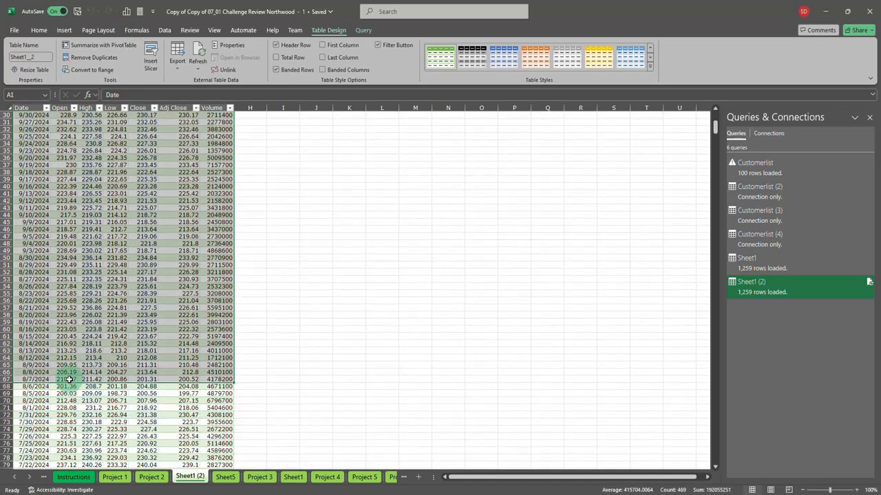
key(ctrl+c)
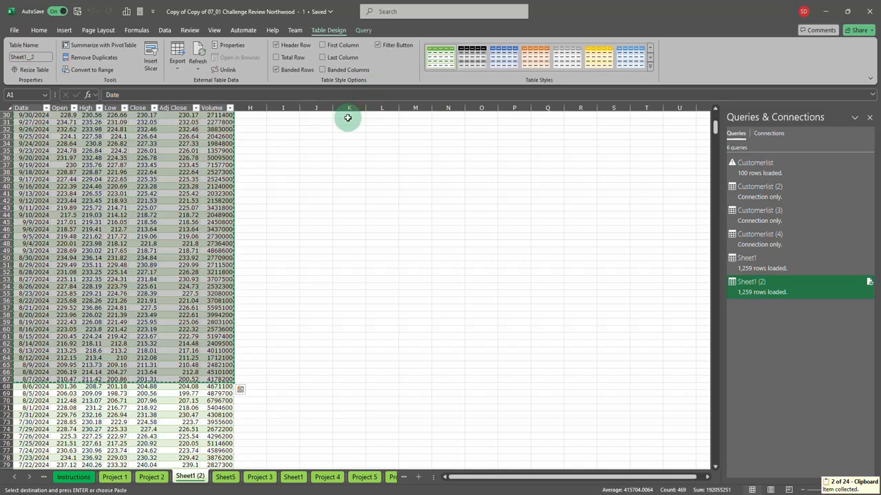
scroll(365, 147, up, 9)
scroll(384, 148, up, 1)
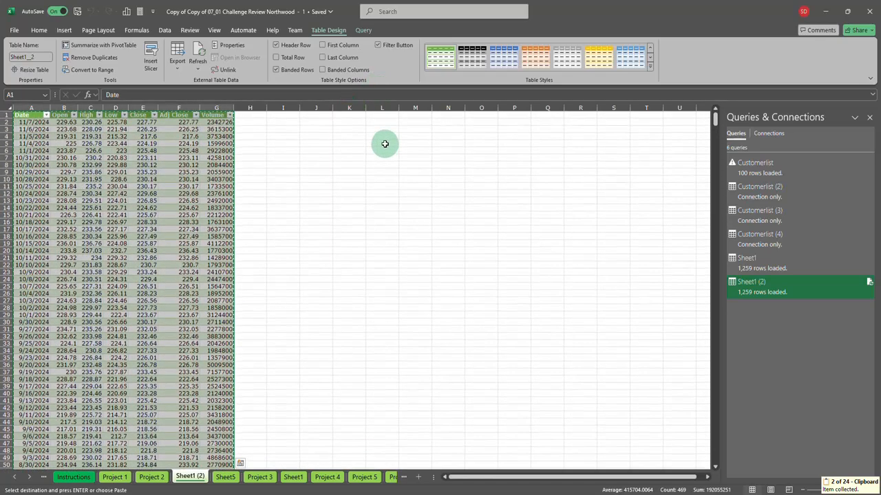
Preview the paste options at cell L1, paste the copied range with the standard Paste option, and end copy mode.
click(379, 114)
right_click(380, 114)
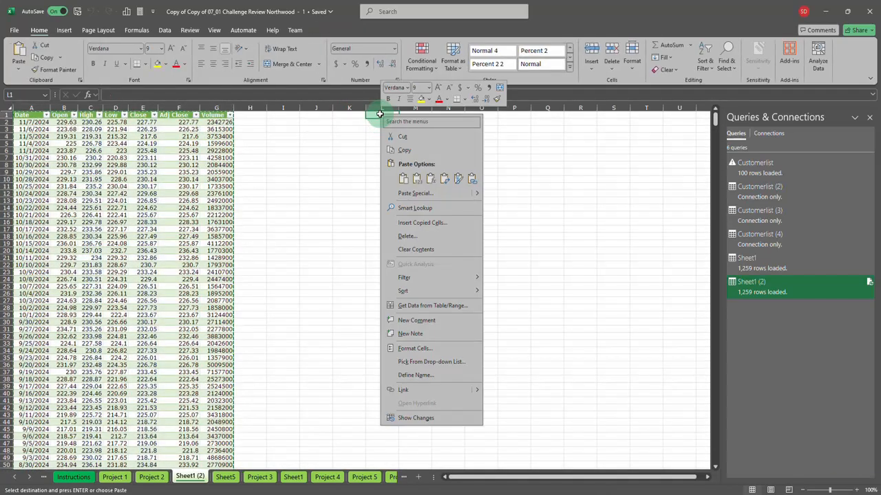
click(405, 178)
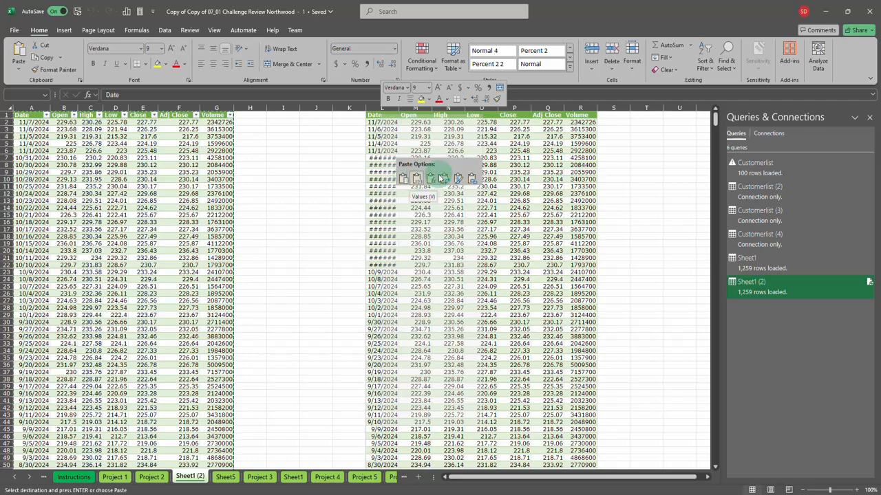
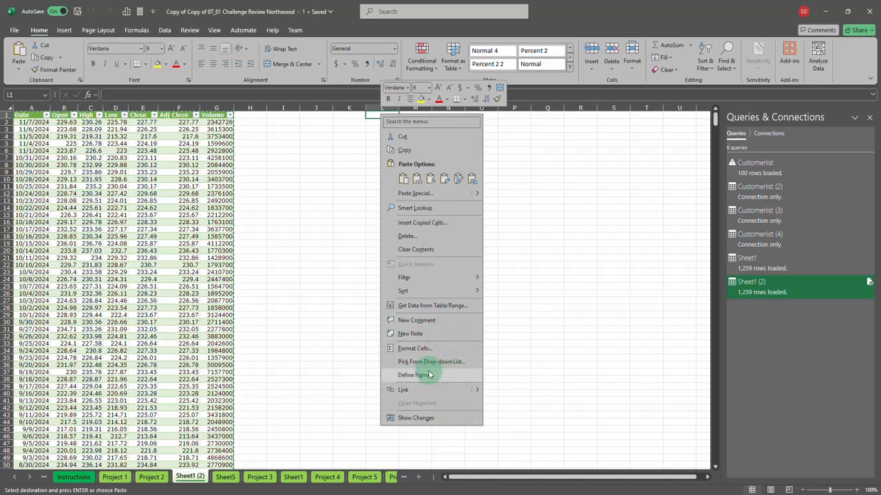
click(416, 179)
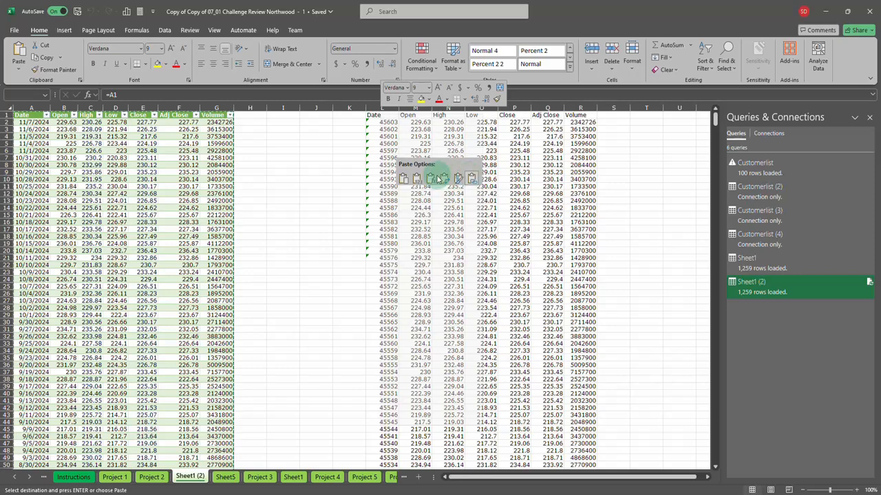
click(403, 179)
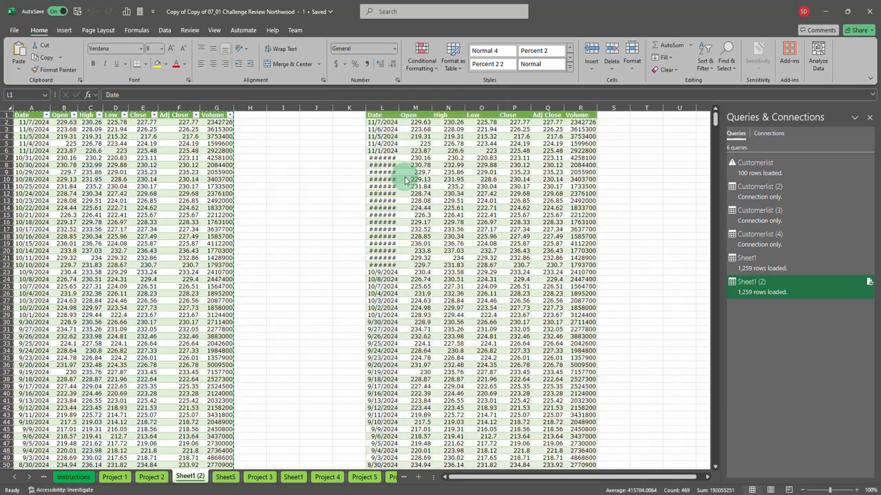
click(424, 203)
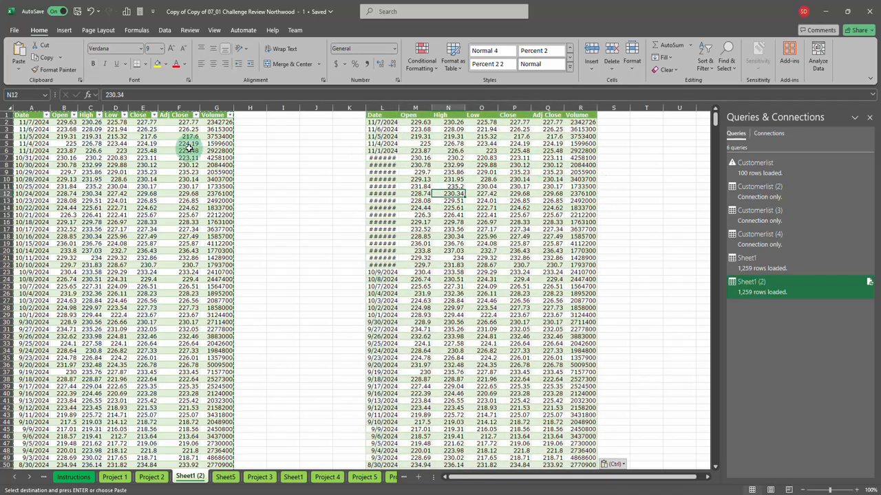
click(187, 150)
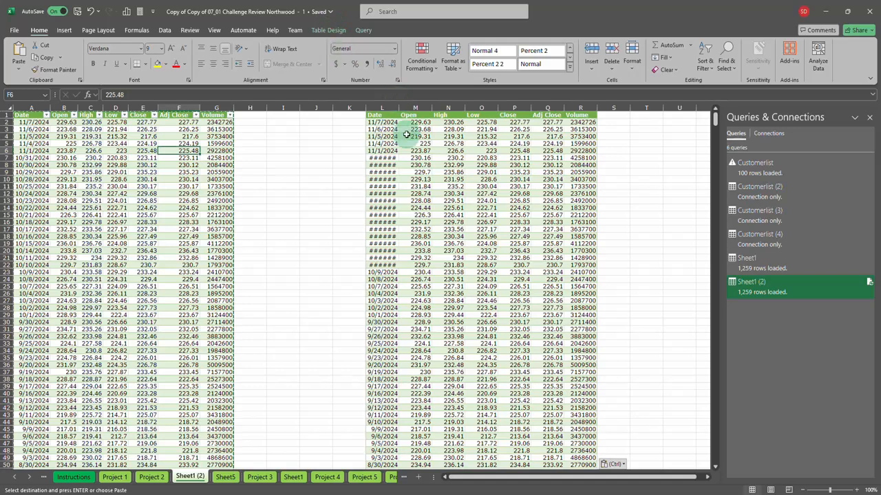
click(415, 157)
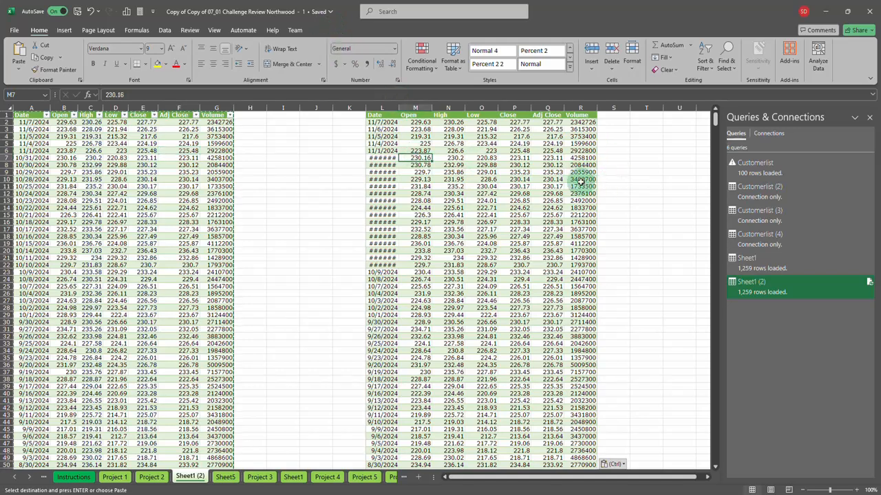
key(Escape)
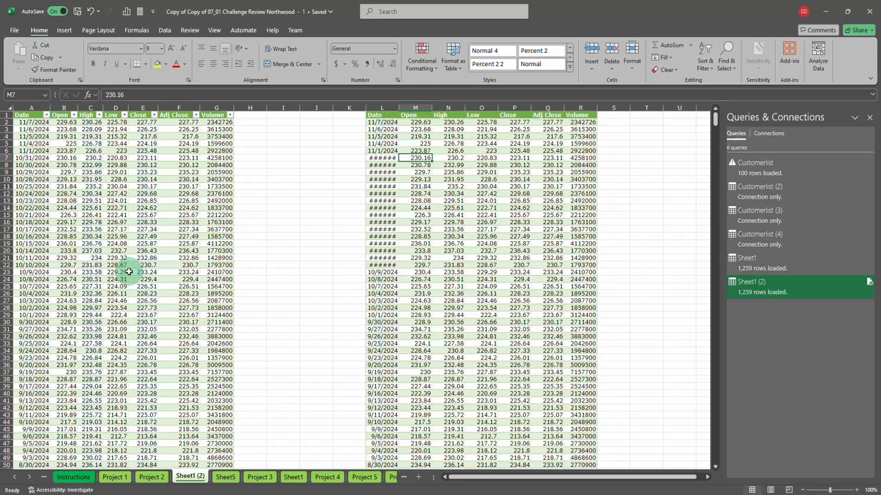
Enter Monday in cell U1, in the empty area beyond the pasted data.
scroll(461, 234, down, 18)
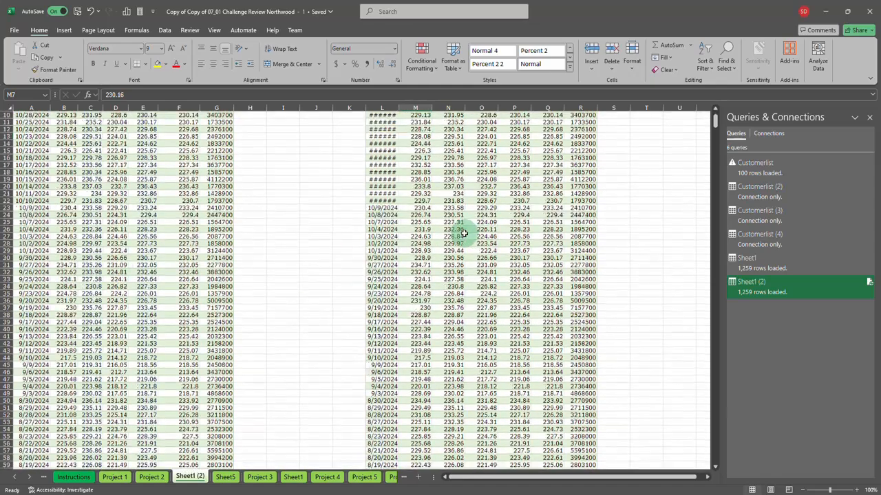
scroll(589, 275, up, 18)
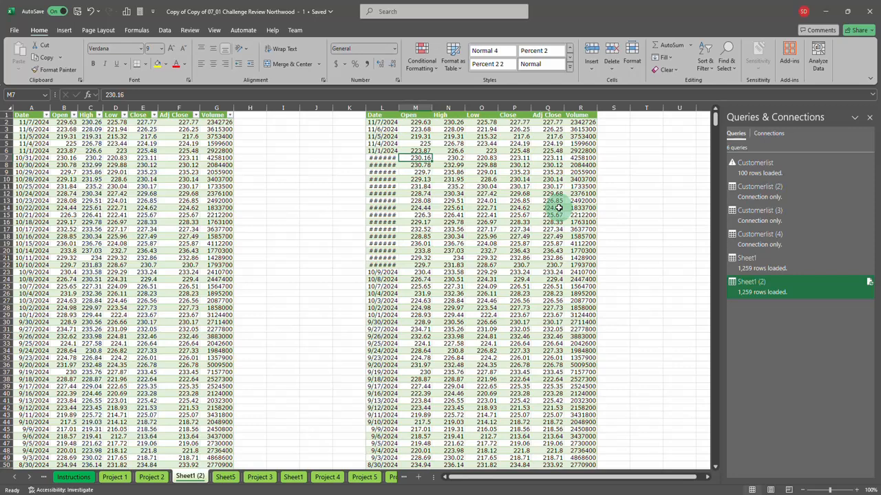
click(622, 120)
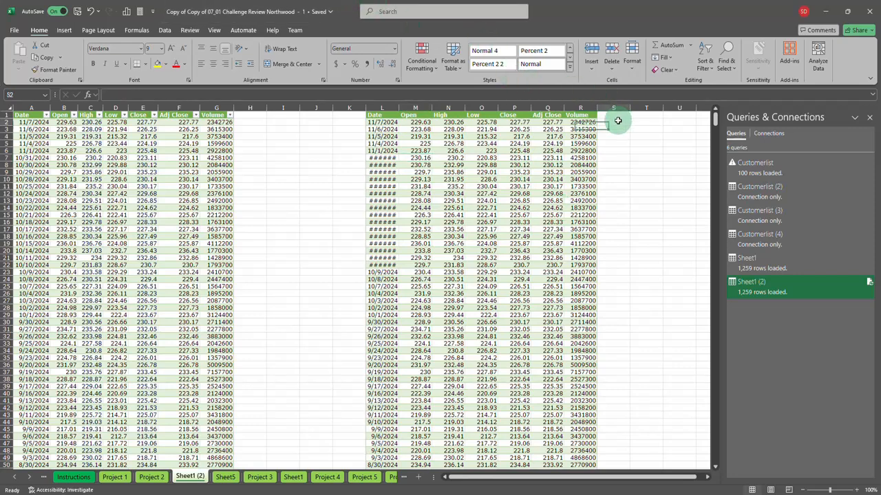
click(707, 478)
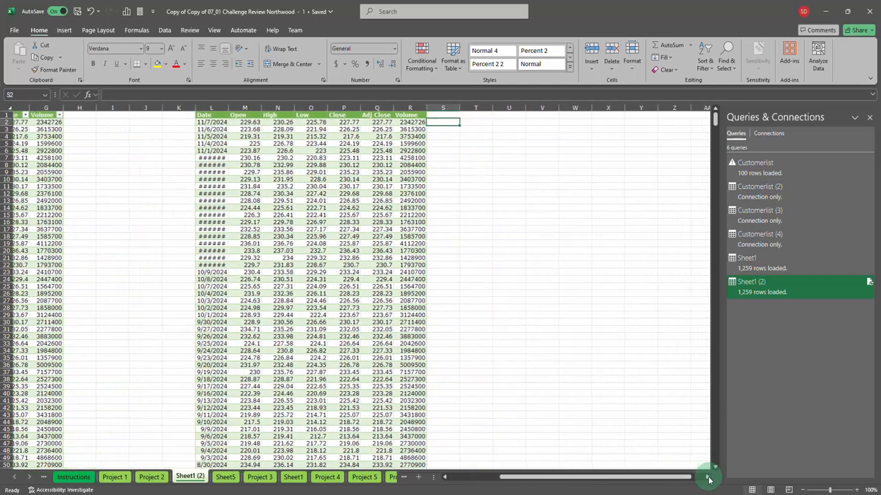
click(708, 478)
click(497, 114)
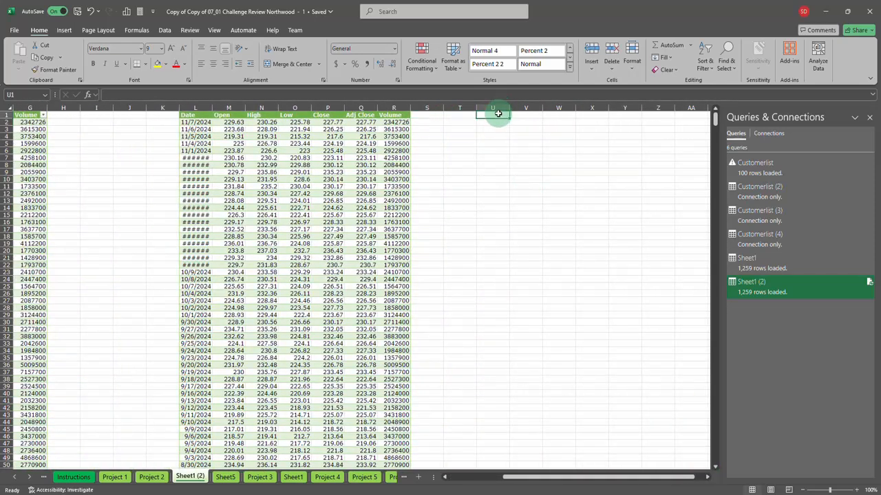
text(Monday)
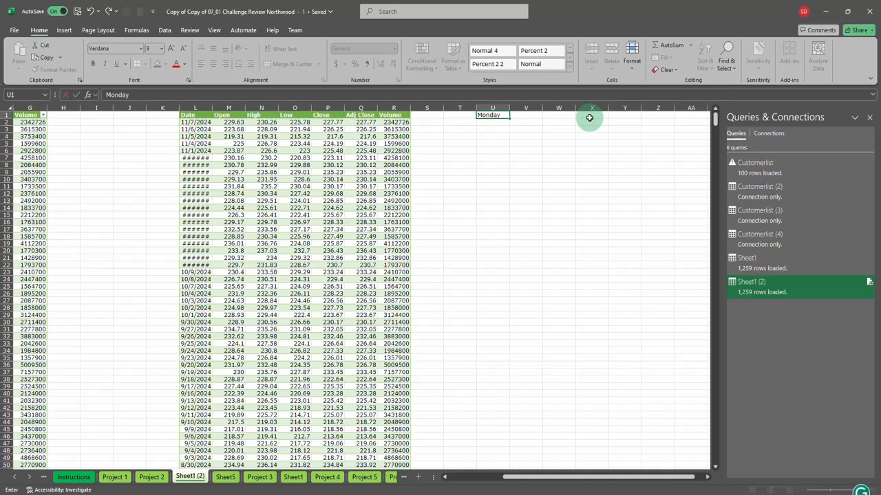
key(shift+Home)
key(Return)
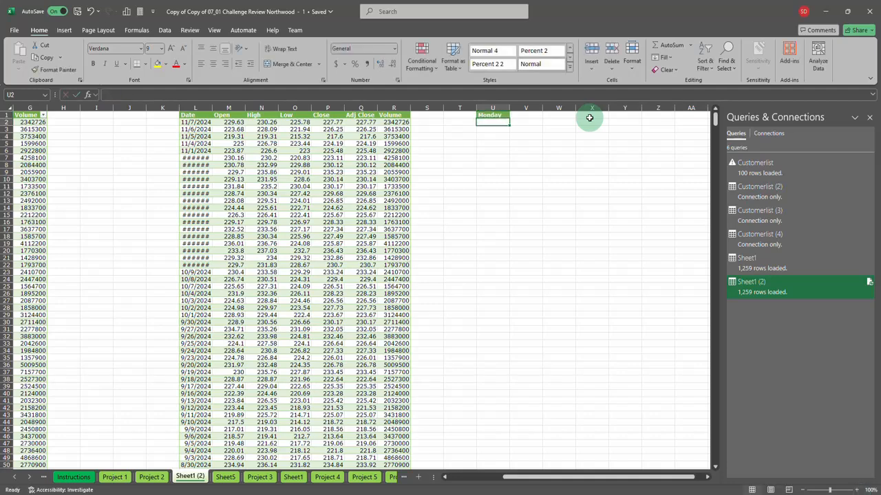
AutoFill the weekdays from Monday in U1 across to AA1 and down to U7.
click(505, 116)
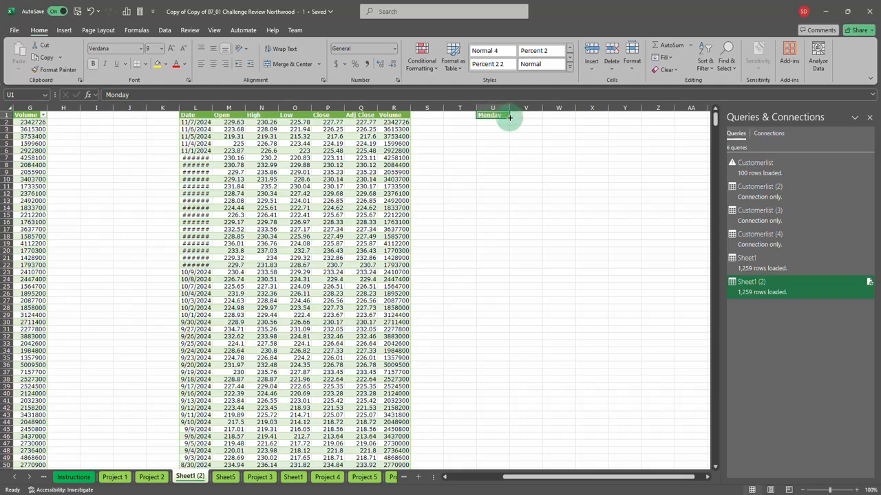
drag(510, 118, 694, 121)
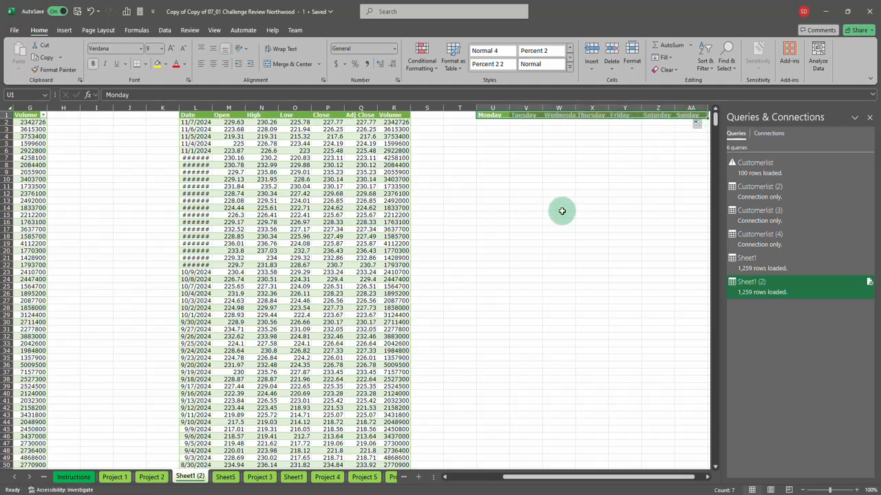
click(500, 114)
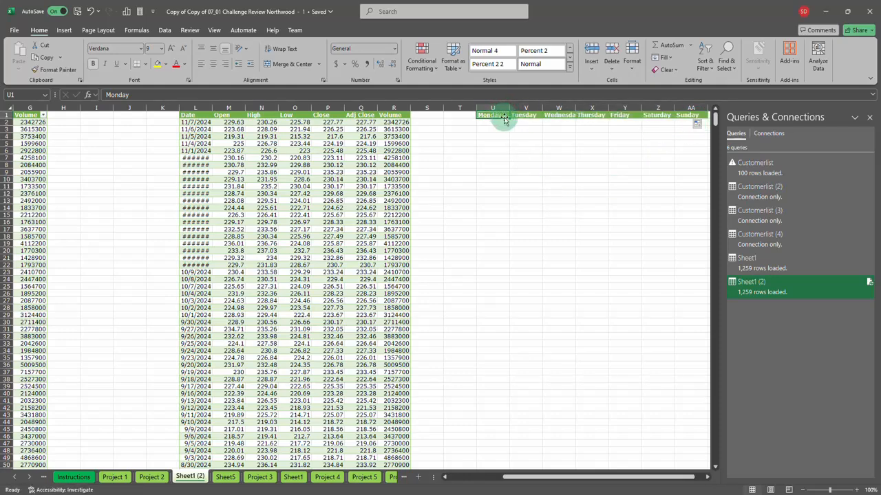
drag(507, 119, 507, 159)
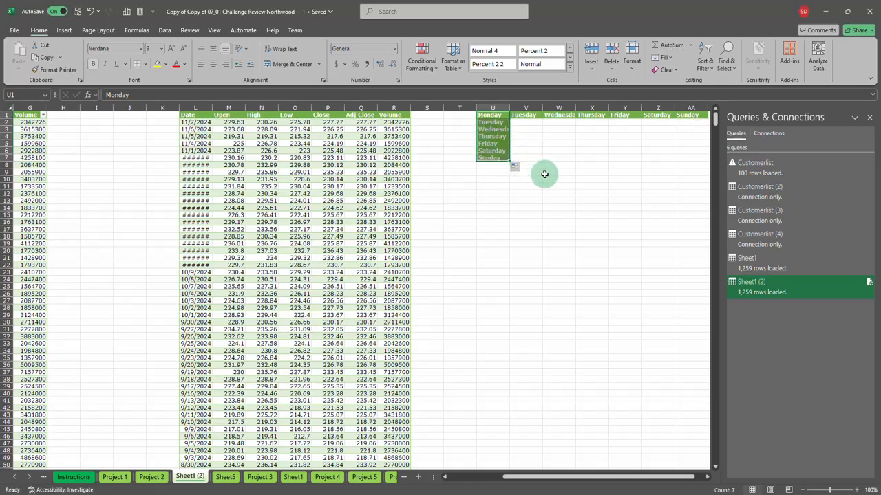
Undo both weekday fills, leaving only Monday in cell U1.
key(ctrl+z)
key(ctrl+z)
key(ctrl+z)
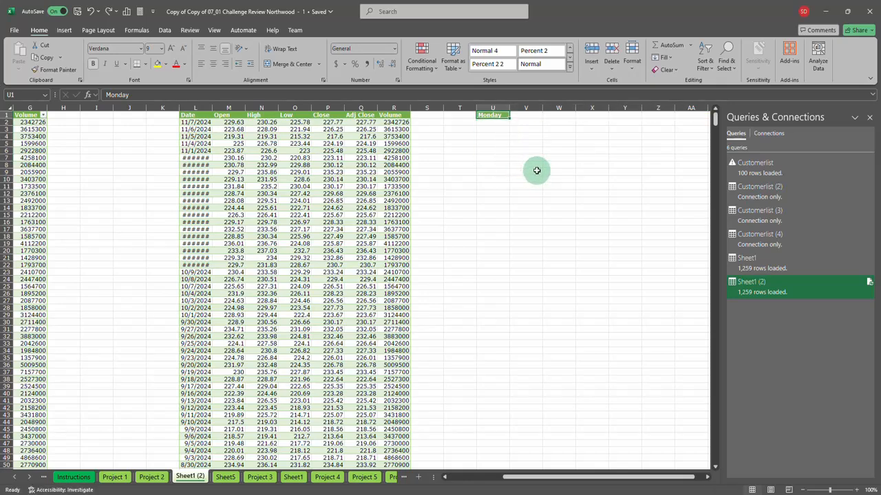
Enter 1 in U1 and 2 in V1, and AutoFill the number series across to Z1.
text(1)
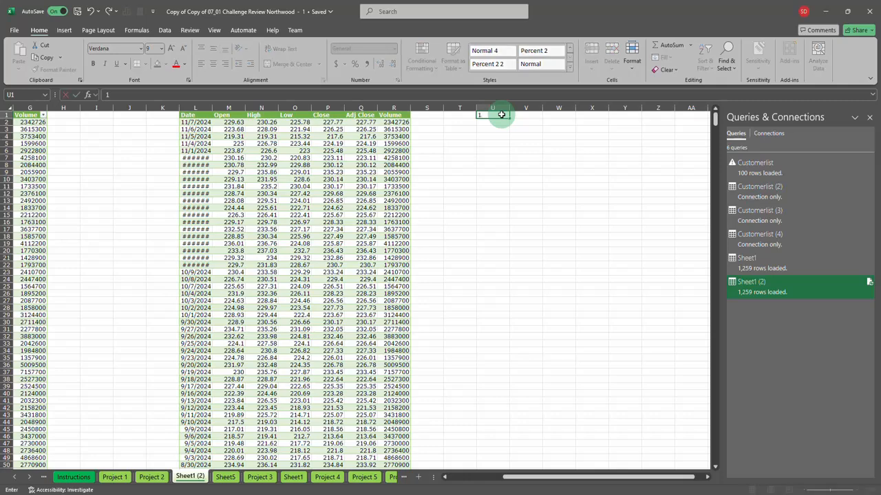
key(Tab)
text(2)
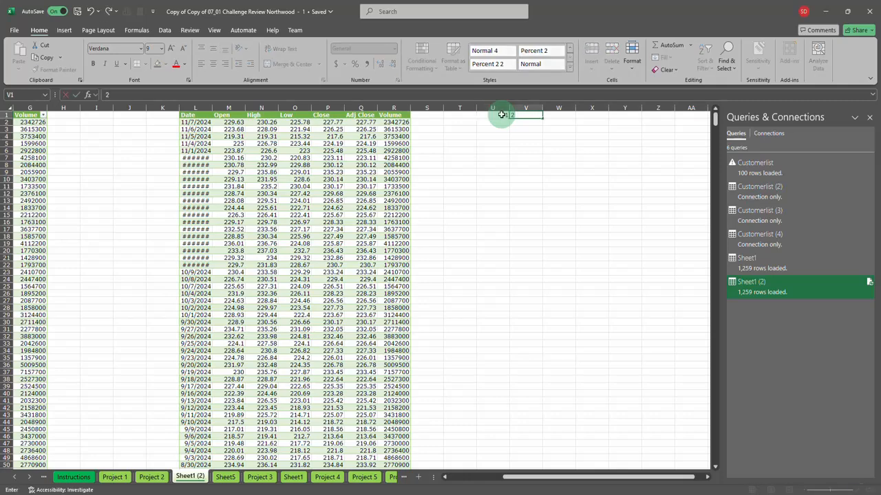
click(548, 137)
click(493, 116)
drag(493, 116, 667, 118)
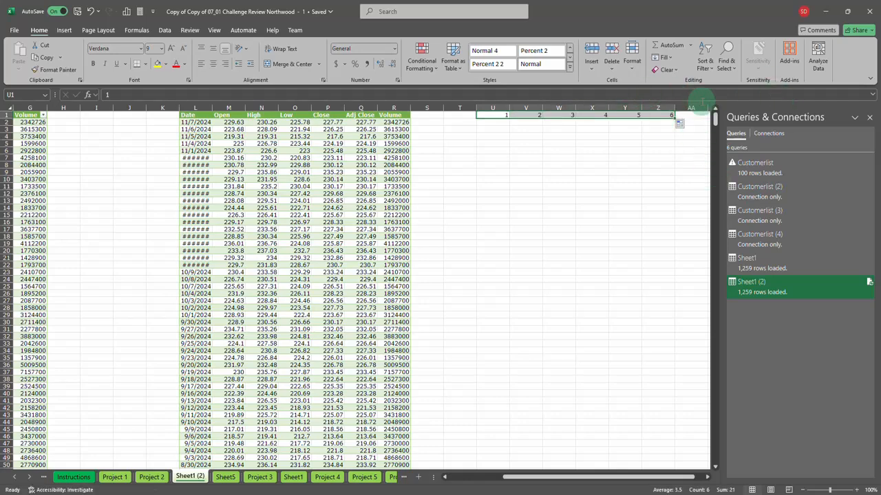
Enter 1 in U5 and 5 in V5, and AutoFill the series across to Z5.
click(497, 144)
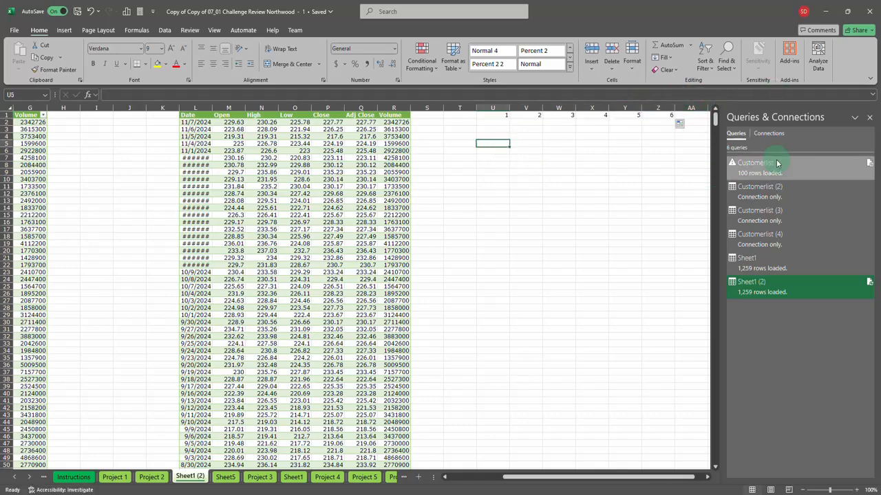
mouse_move(776, 163)
text(1)
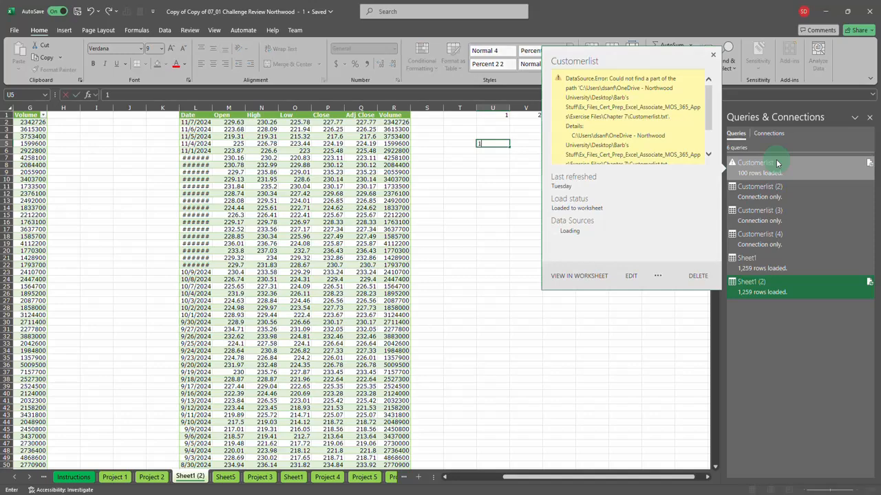
key(Tab)
text(5)
key(Tab)
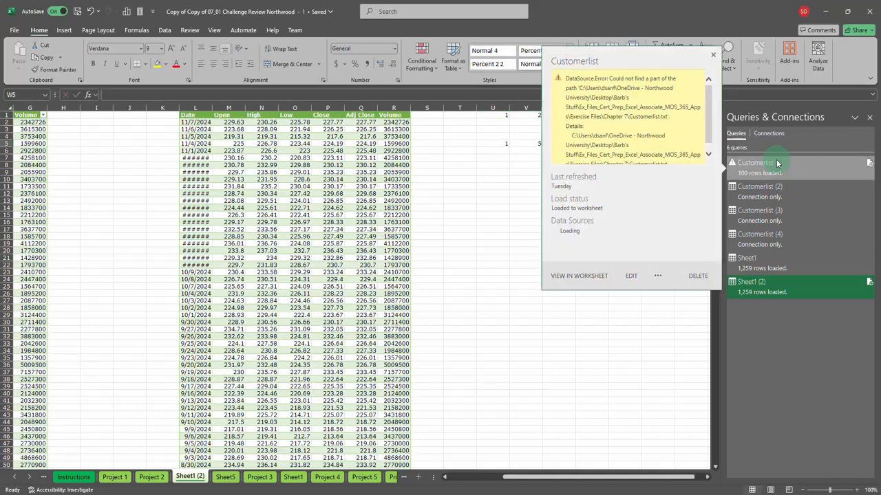
key(Return)
drag(488, 144, 672, 154)
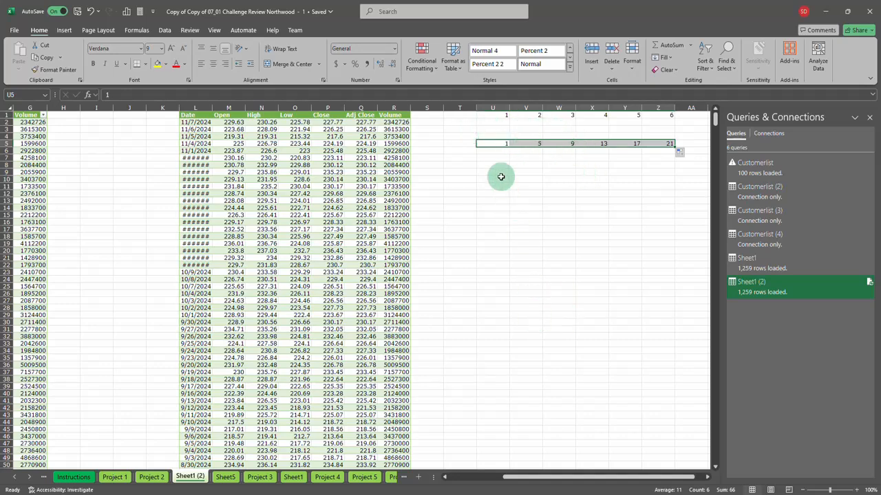
Enter 10 in U6 and AutoFill the series from U5:U6 down to U34.
click(495, 151)
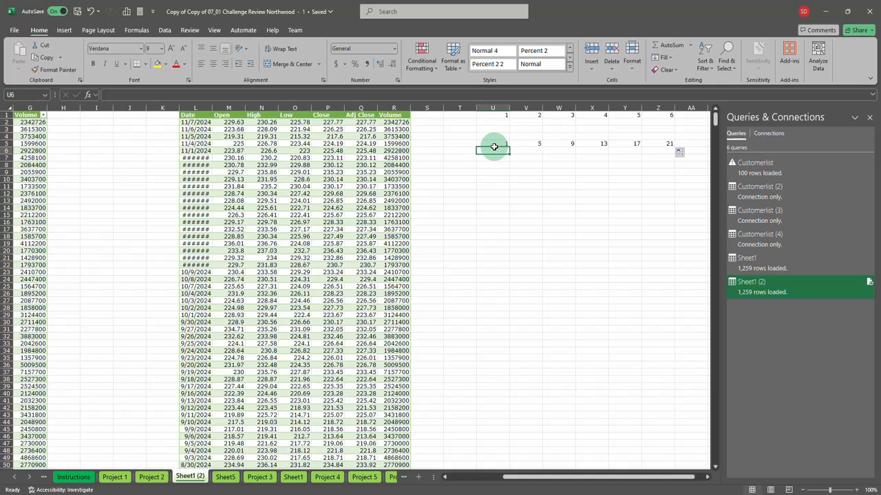
text(10)
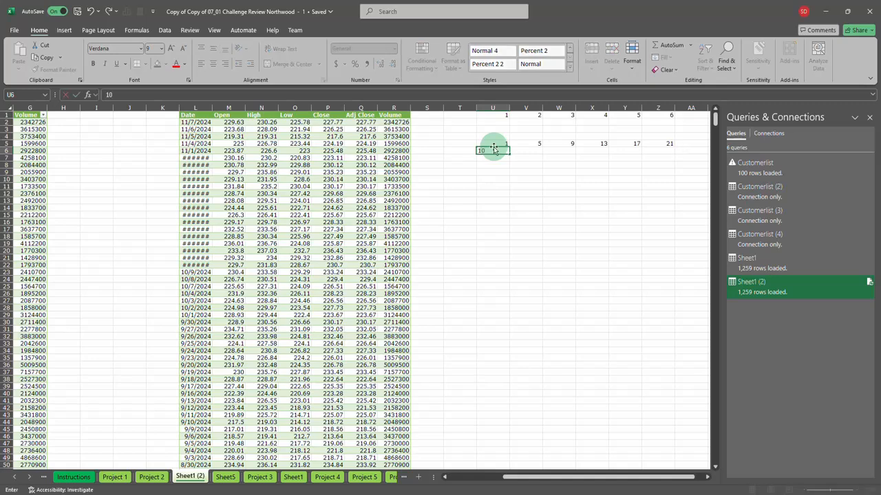
key(Return)
drag(495, 143, 519, 351)
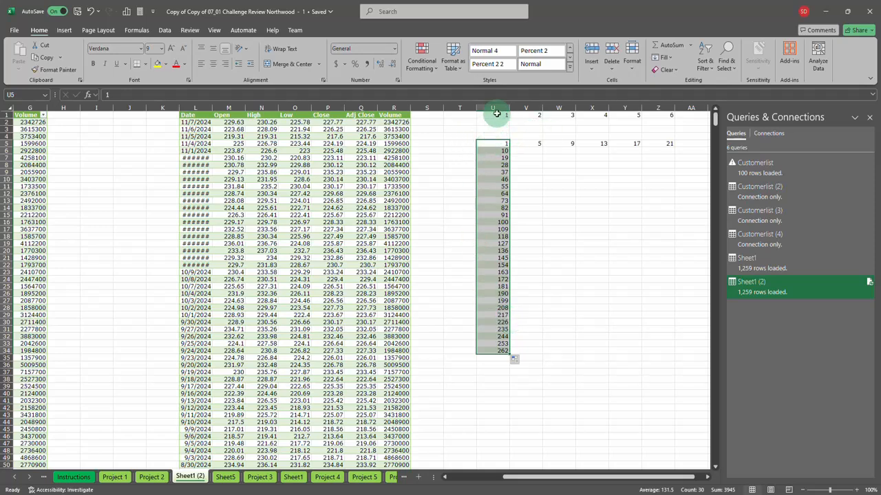
Delete the contents of the fill-series range U1:AA37 and clear its formats.
drag(496, 114, 663, 366)
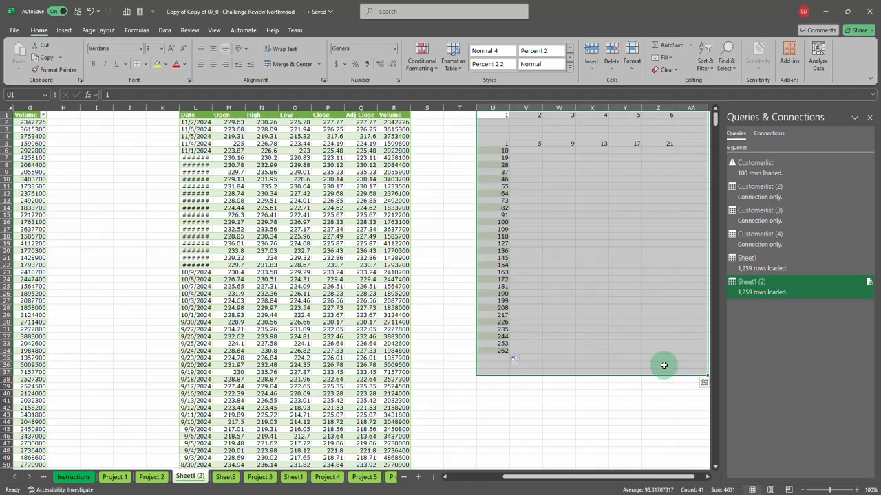
key(Delete)
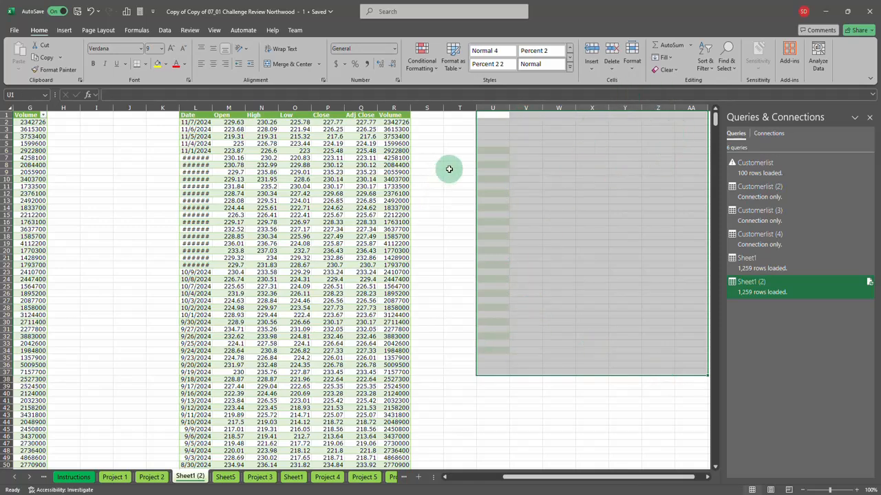
click(666, 70)
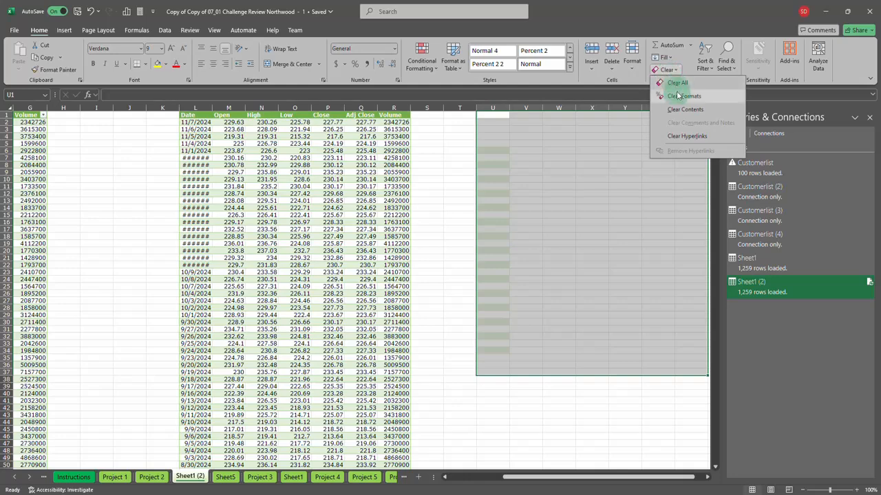
click(678, 95)
click(458, 136)
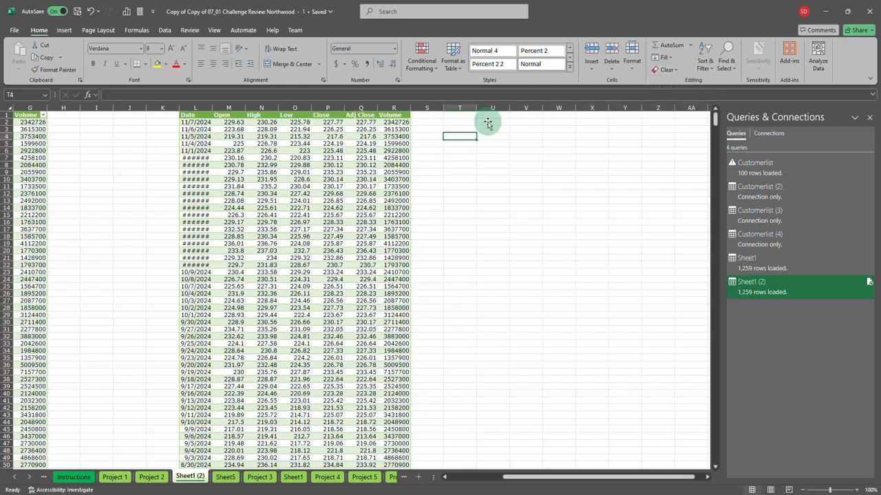
Clear the formats of the entire worksheet, and undo the clearing.
drag(530, 129, 638, 301)
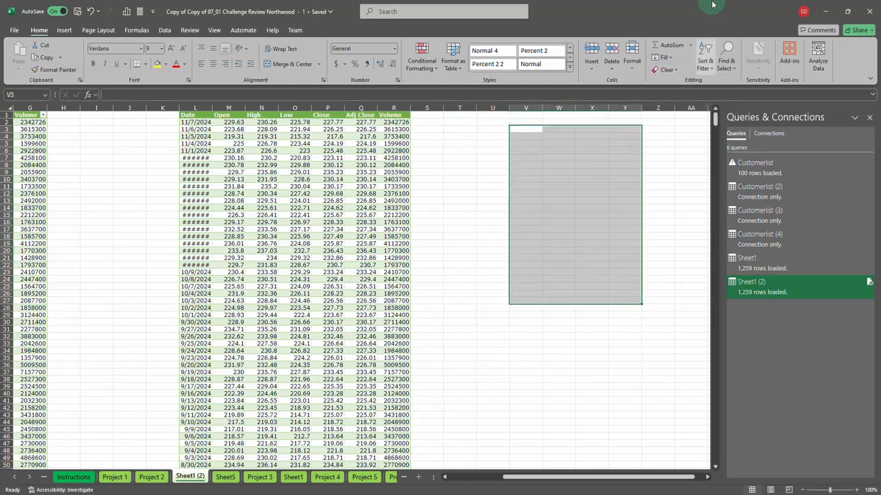
click(676, 70)
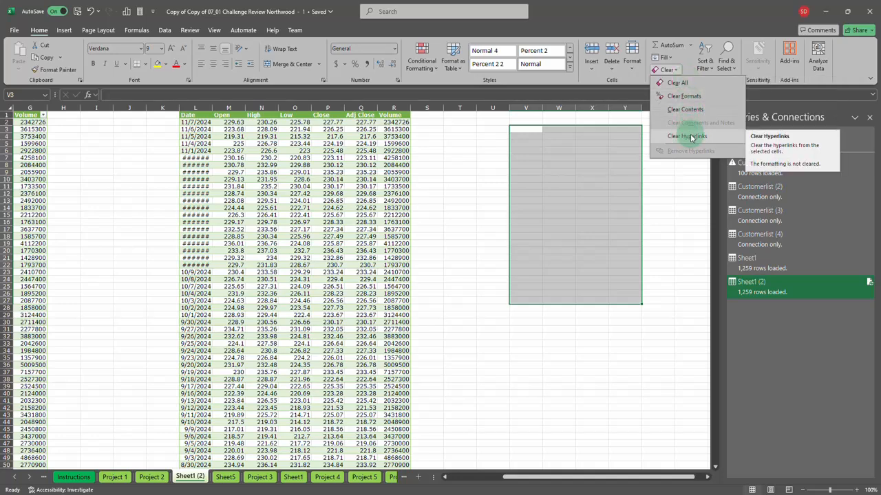
click(8, 108)
click(8, 107)
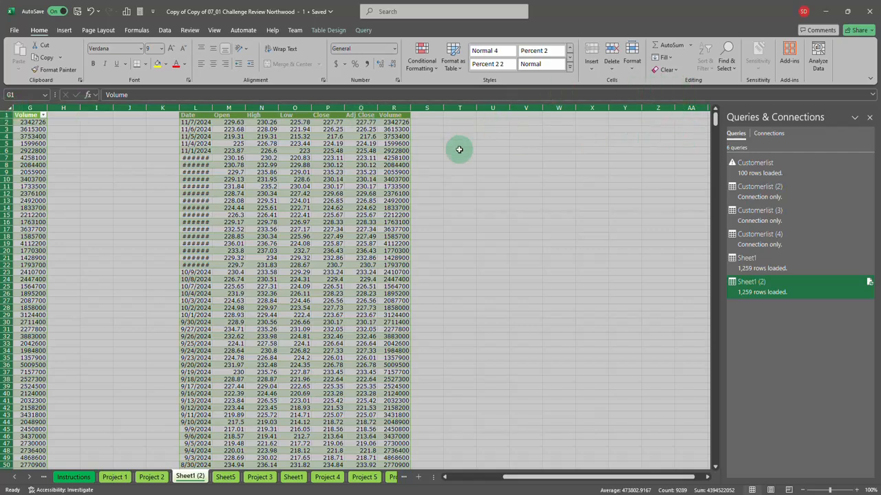
click(676, 71)
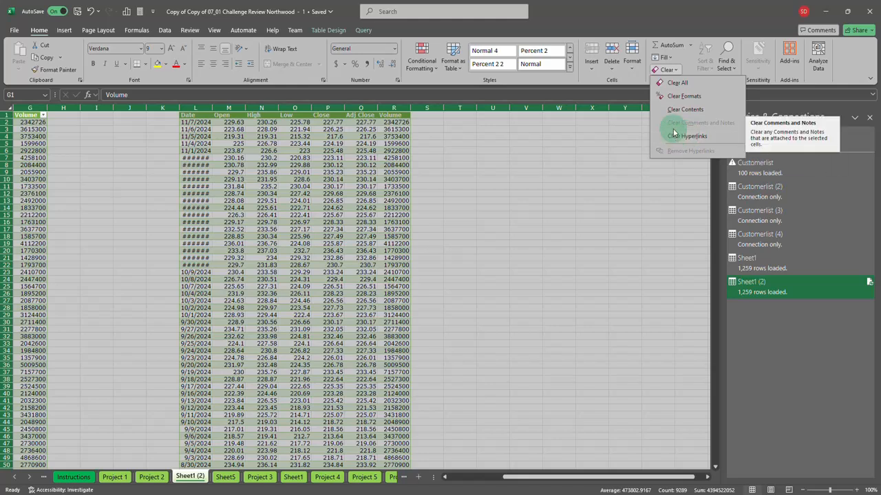
click(683, 96)
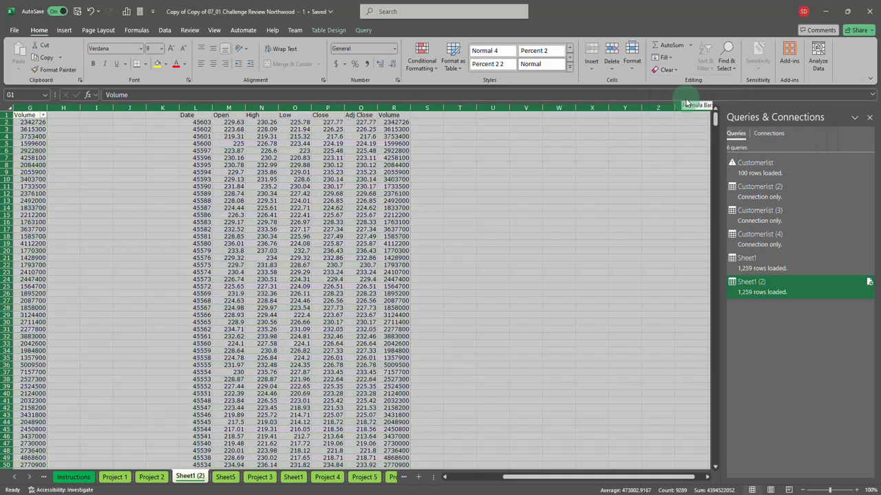
key(ctrl+z)
click(619, 163)
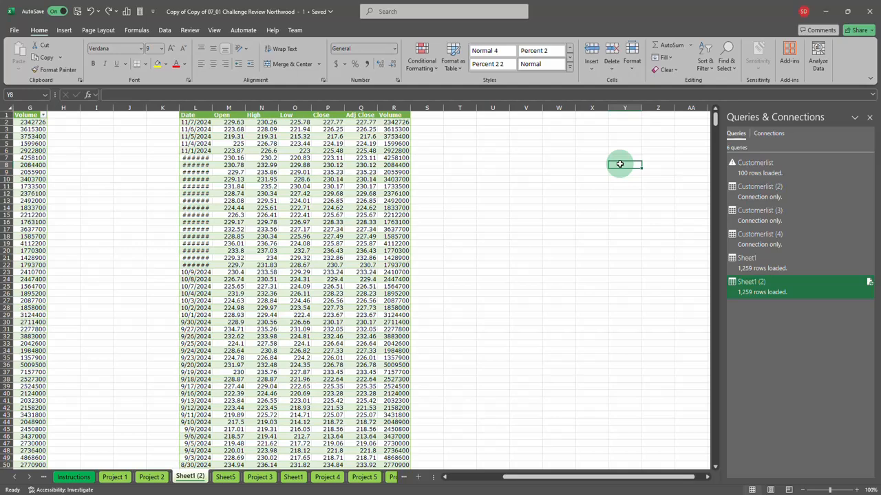
Delete column R, the Volume column of the pasted stock data.
click(428, 122)
click(470, 122)
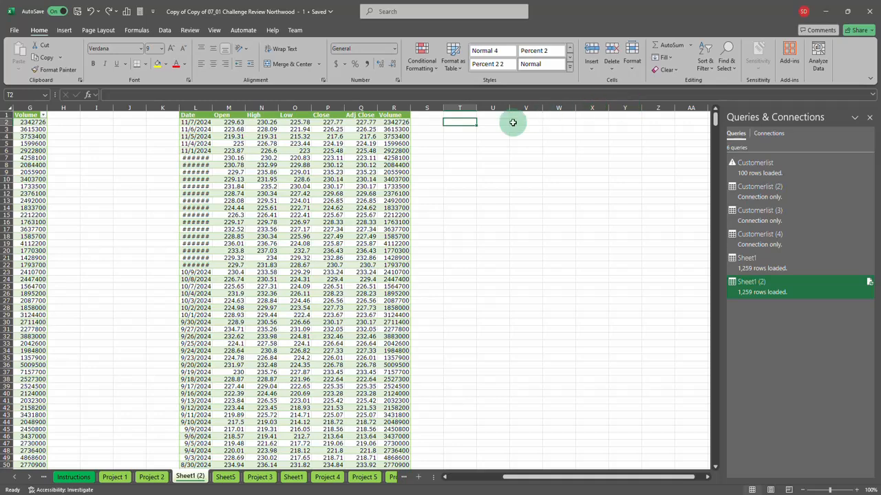
click(402, 108)
right_click(400, 110)
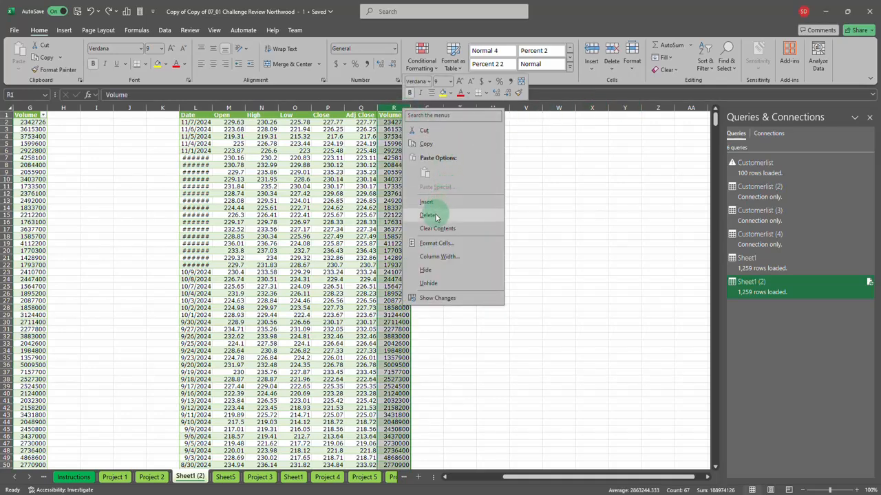
click(392, 107)
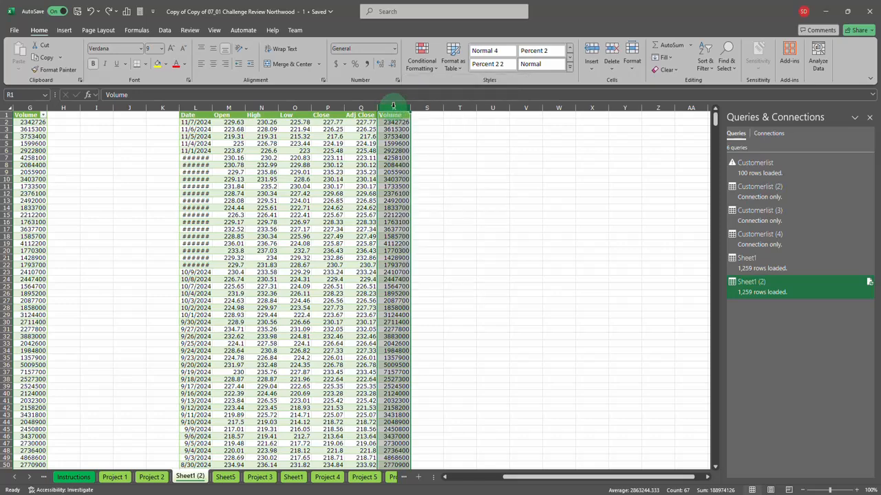
right_click(393, 106)
click(423, 205)
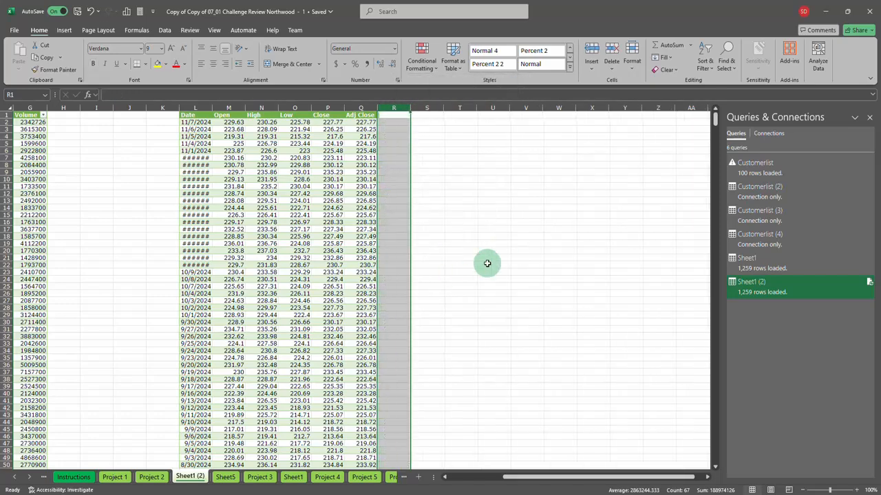
Enter the heading "change" in cell R1, beside Adj Close.
click(393, 122)
click(397, 115)
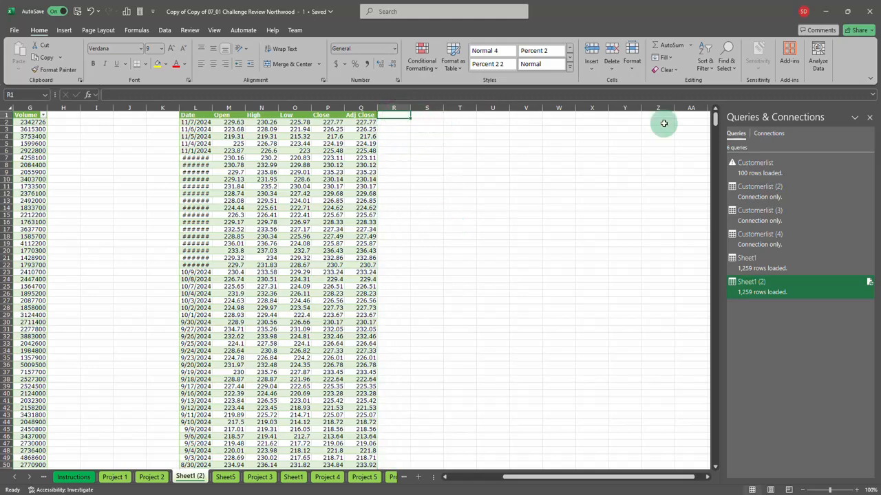
text(change)
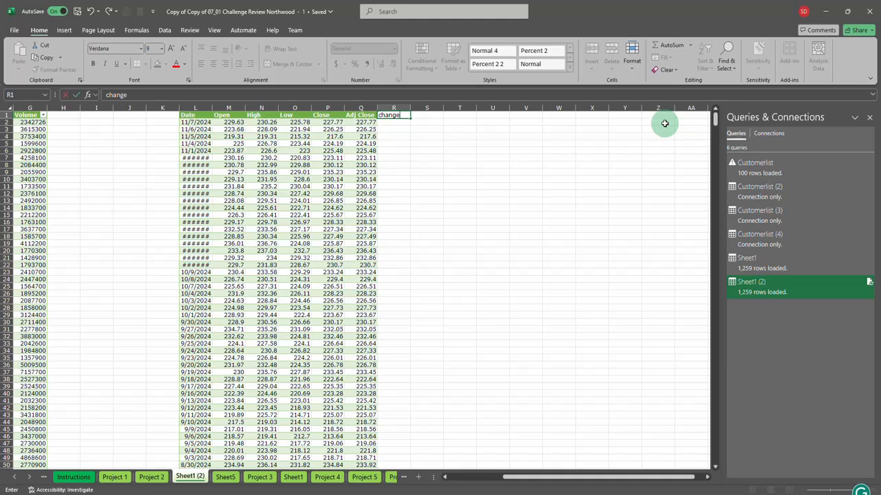
key(Return)
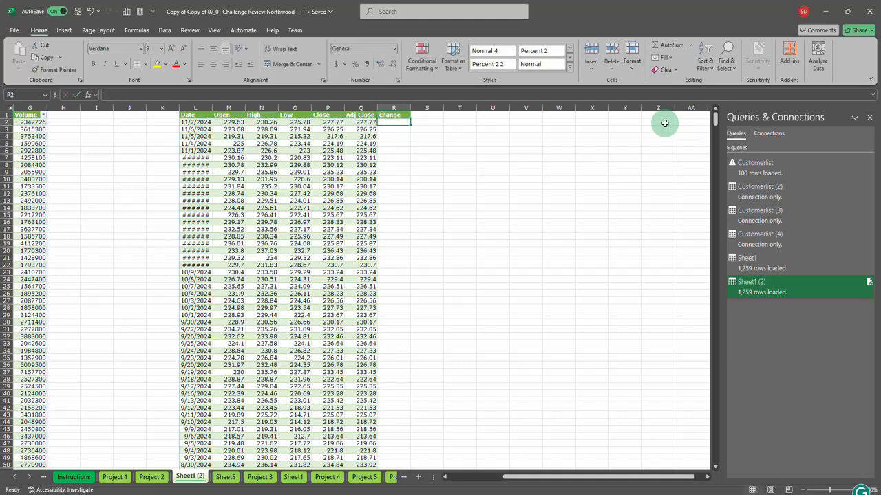
Enter the formula =P2-M2 in R2 to subtract the Open price from the Close price.
text(=)
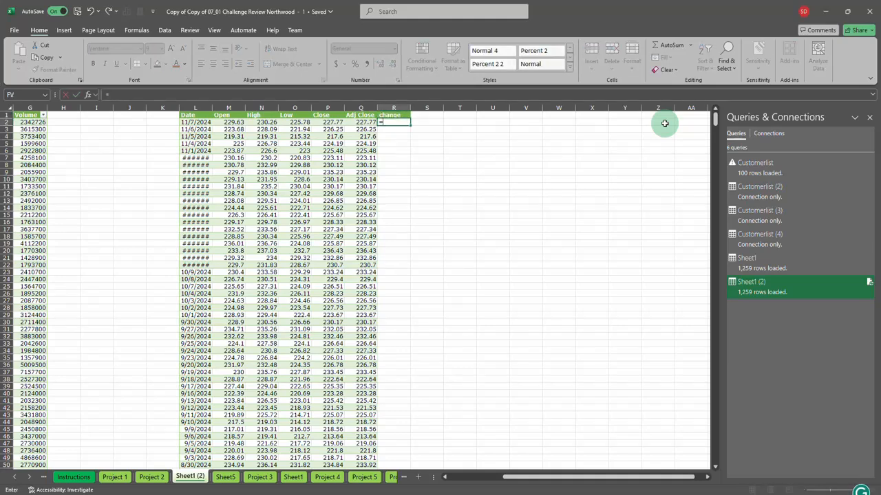
click(323, 123)
text(-)
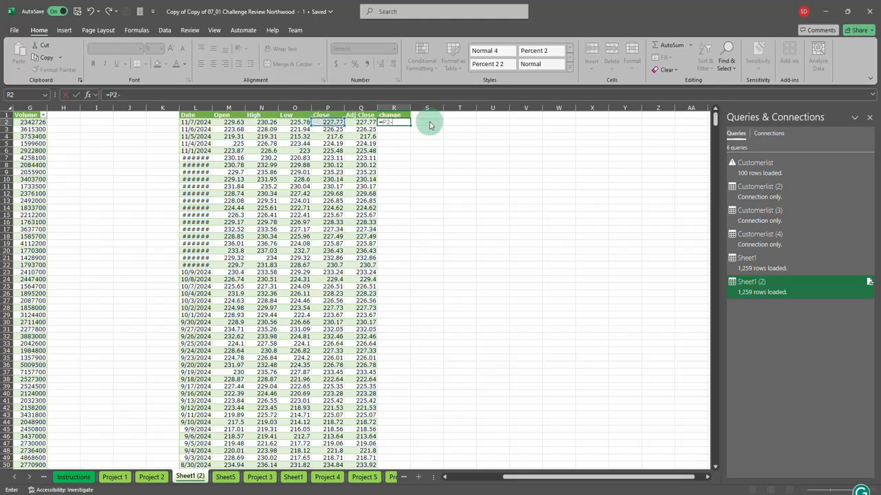
click(233, 123)
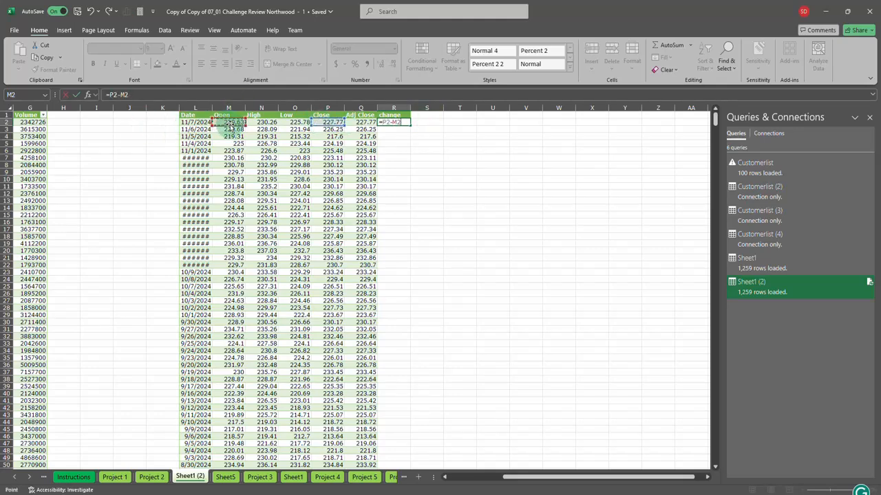
key(Return)
Try the Fill Down command with only R2 selected, and undo the fill.
click(403, 123)
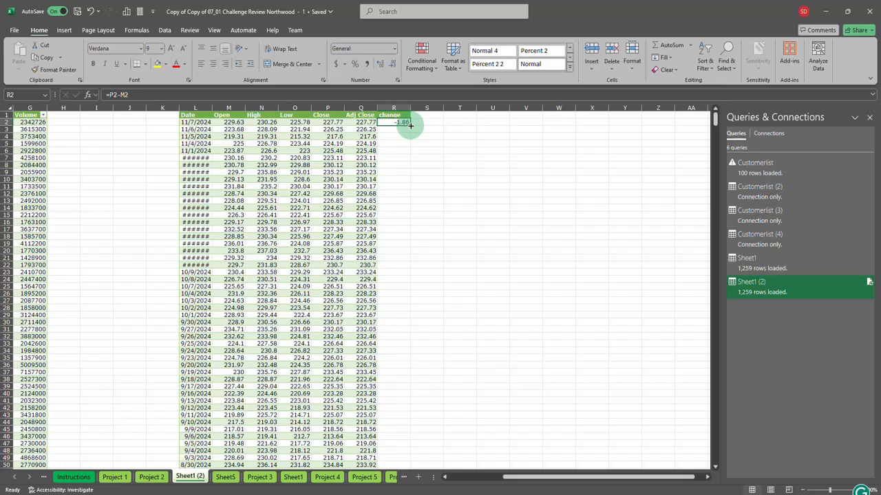
scroll(395, 202, down, 7)
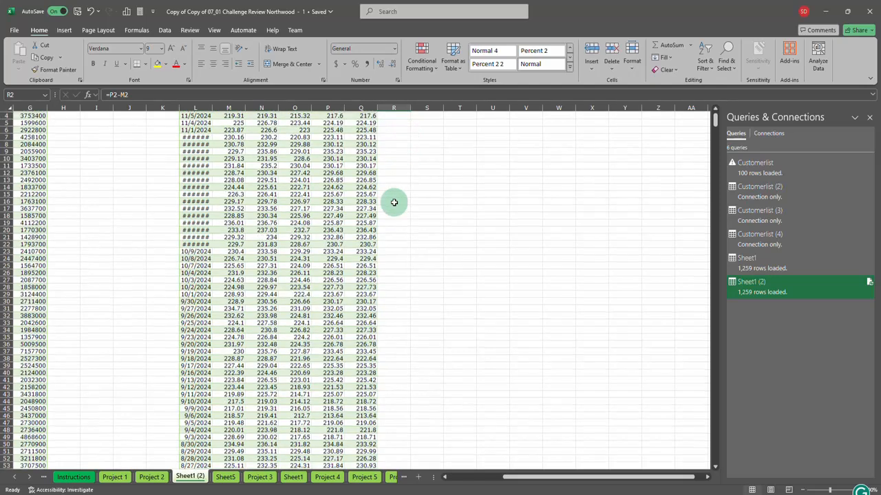
scroll(396, 353, down, 8)
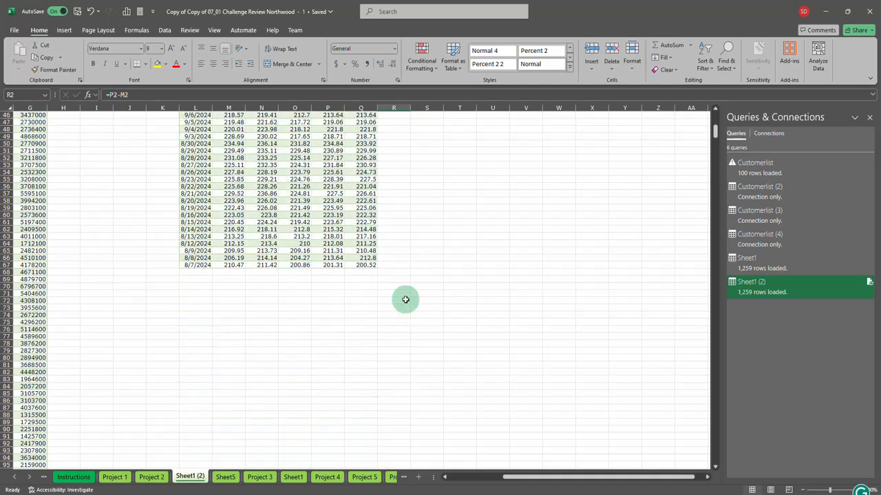
scroll(407, 287, up, 15)
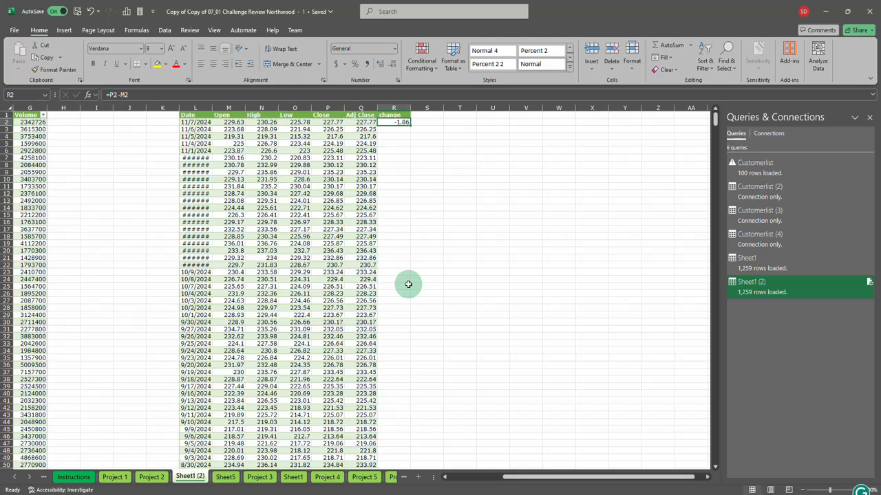
click(669, 60)
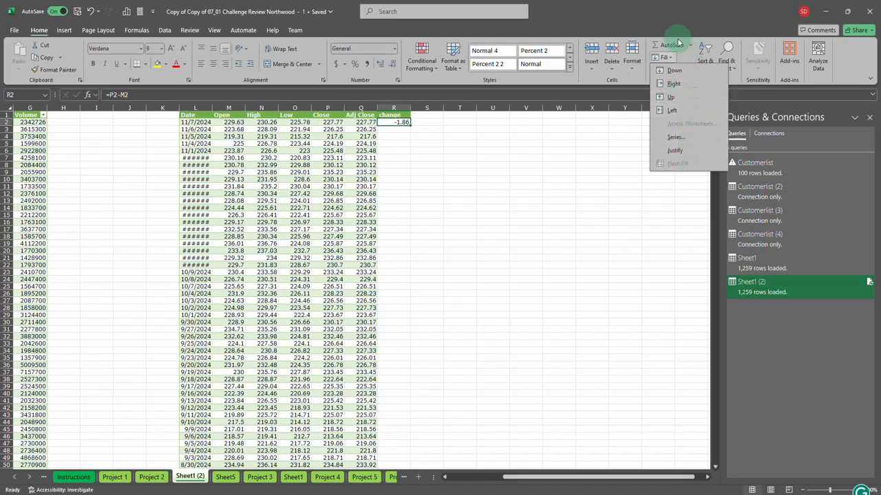
click(672, 71)
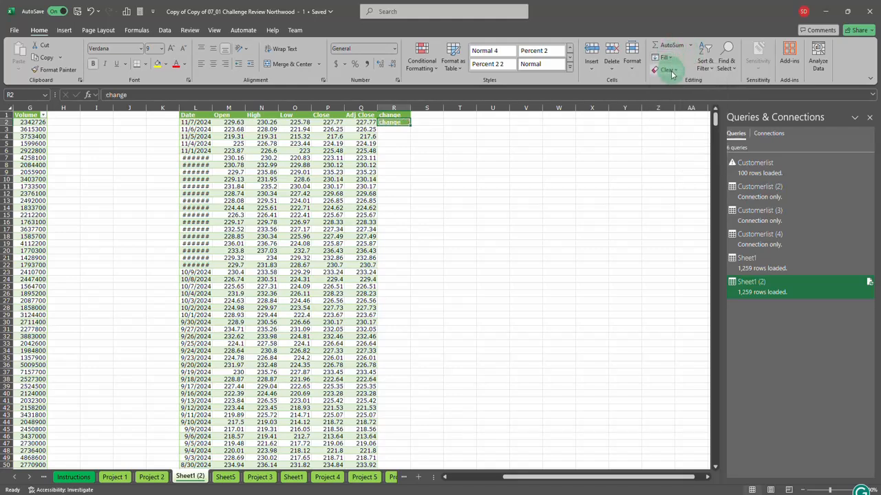
key(ctrl+z)
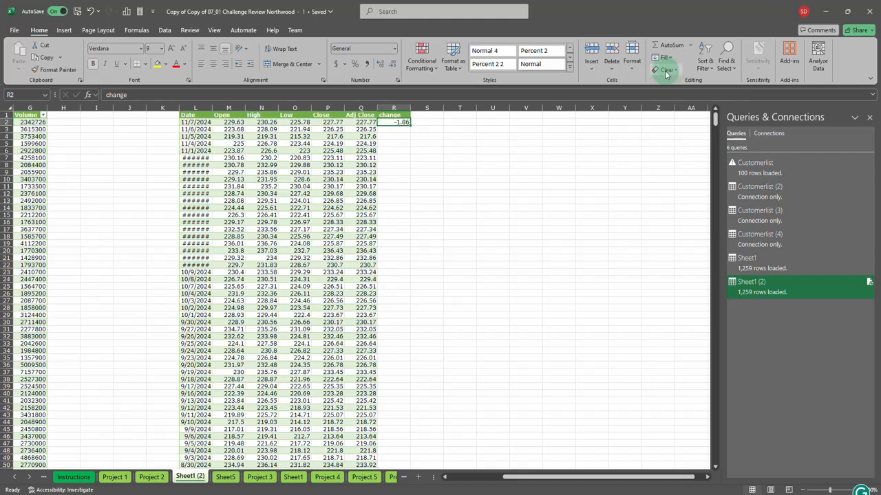
Fill the change formula down into R3 and R4, one cell at a time.
click(400, 130)
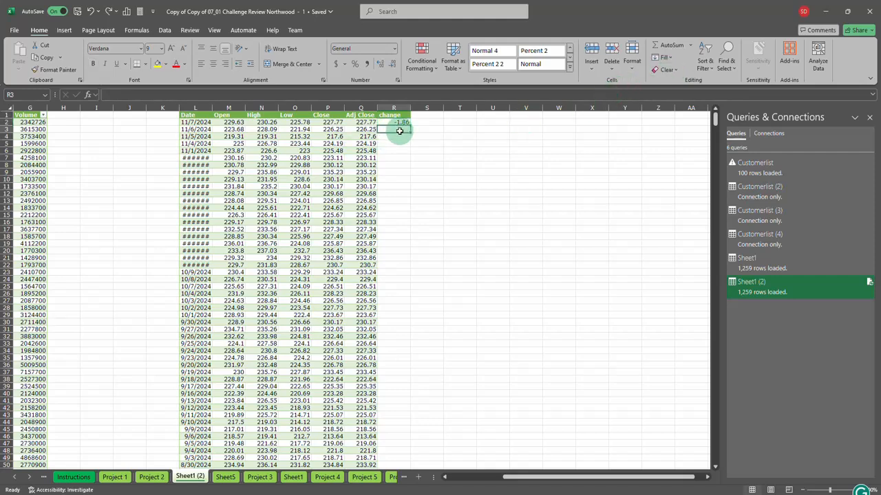
click(667, 57)
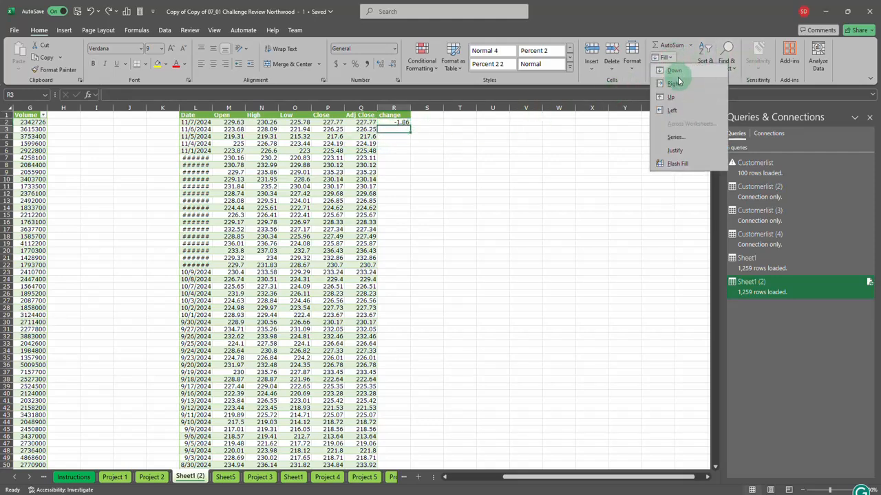
click(674, 76)
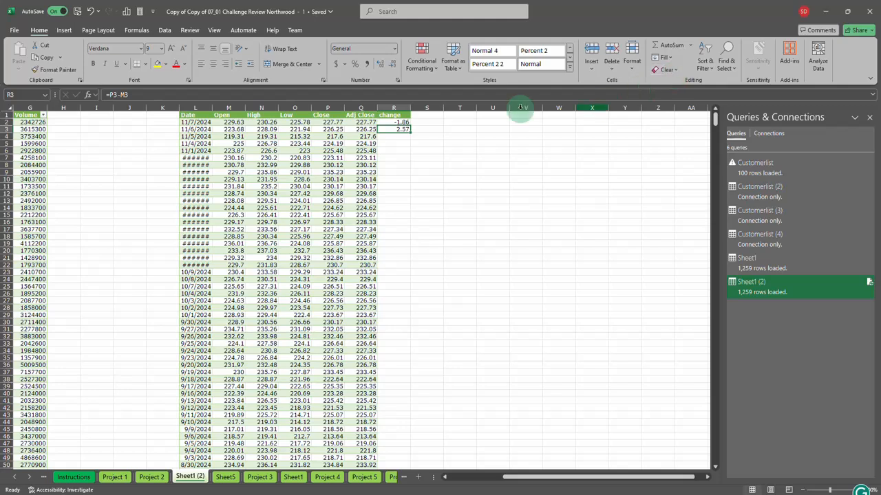
click(410, 135)
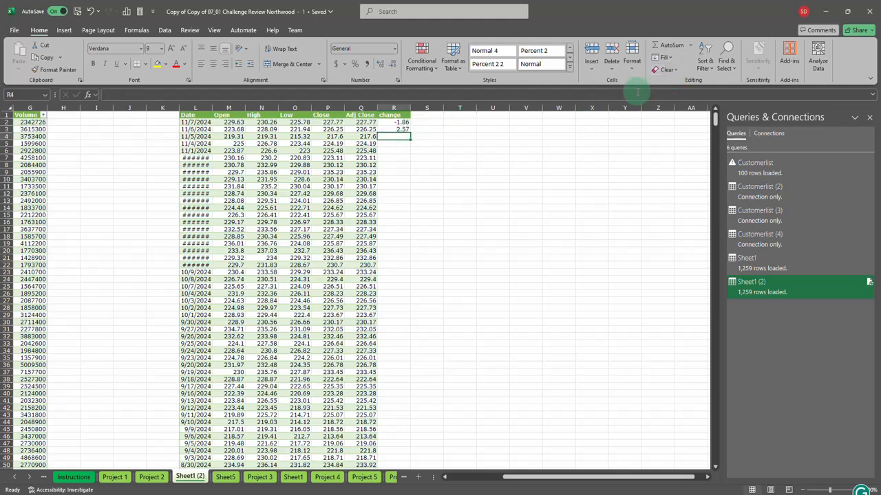
click(665, 57)
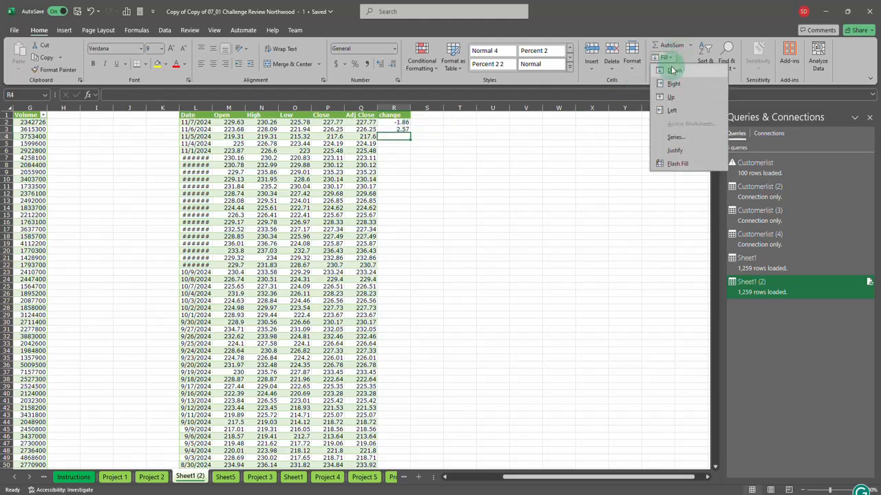
click(671, 70)
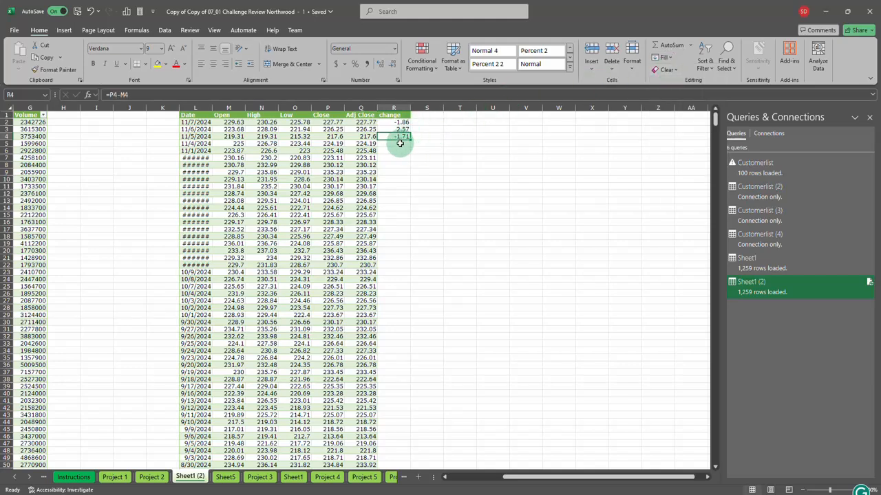
Try the Fill Down command with only the empty cells R5 to R26 selected.
drag(399, 143, 426, 294)
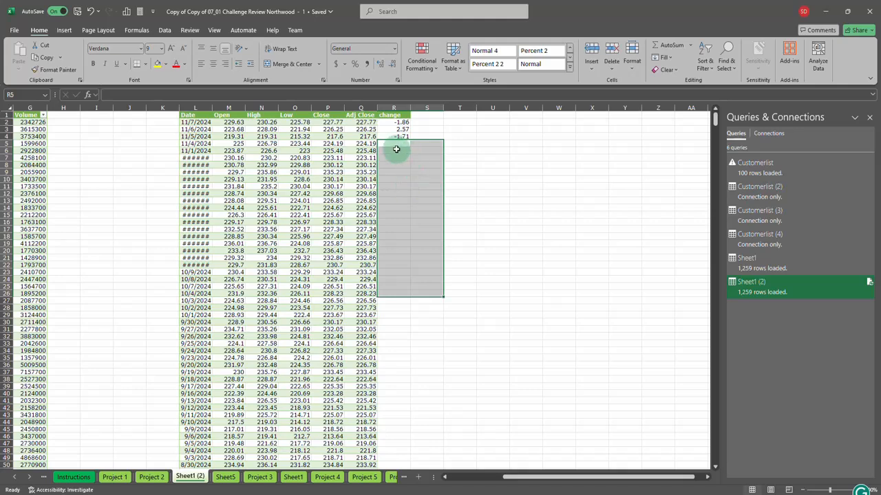
drag(396, 149, 400, 294)
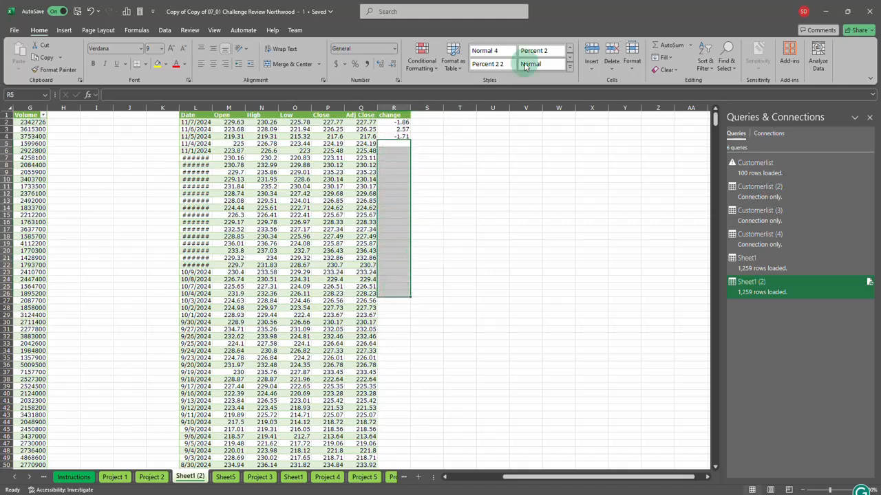
click(669, 60)
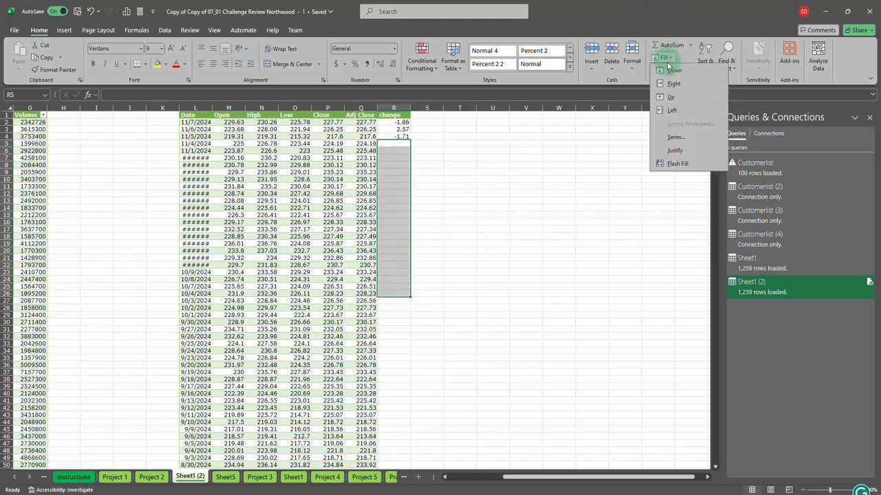
click(666, 75)
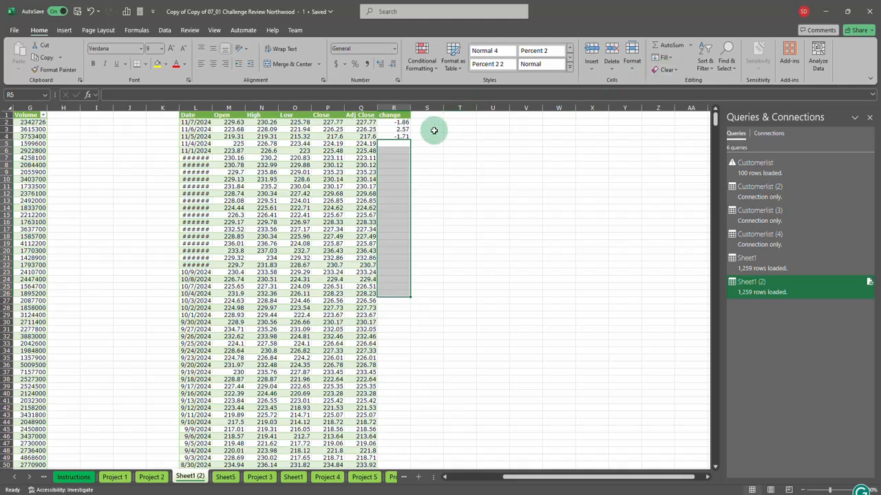
Fill the change formula down from R4 through R39, and undo the fills back to R2.
click(404, 136)
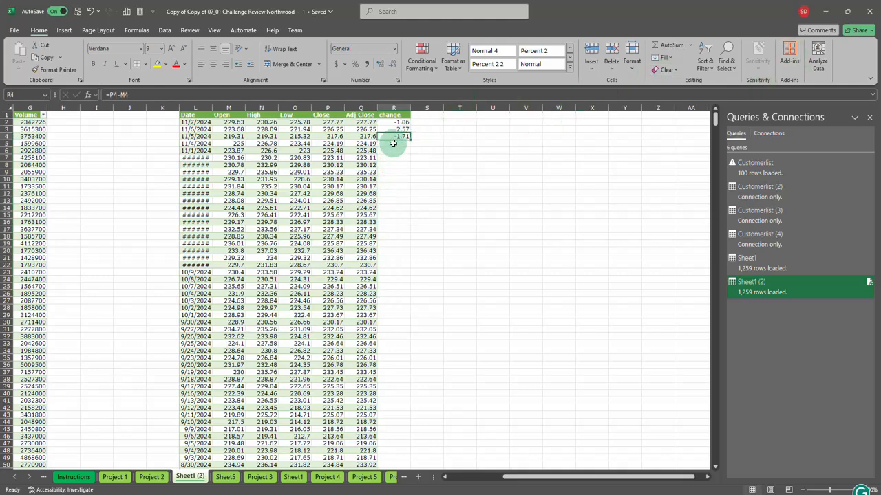
drag(393, 136, 399, 387)
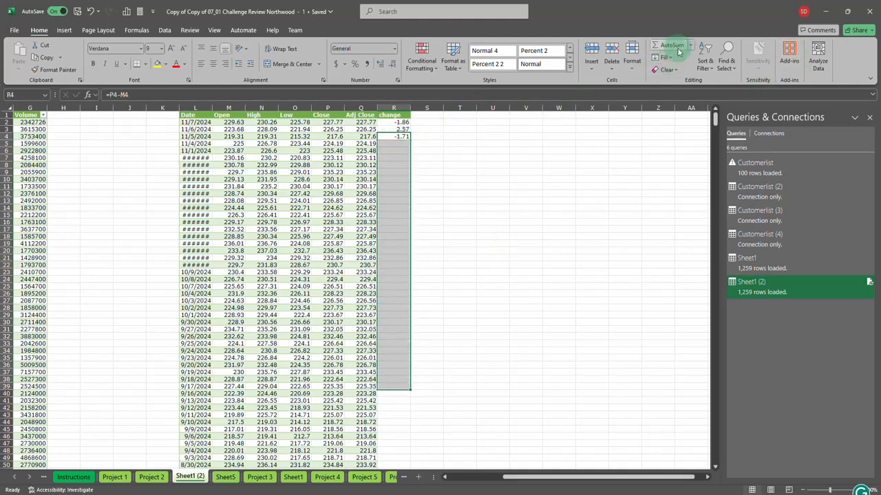
click(665, 57)
click(674, 73)
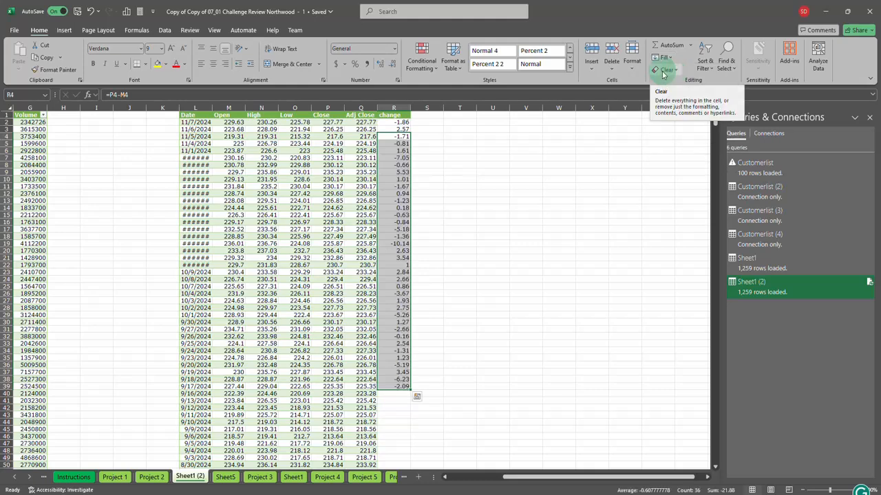
key(Delete)
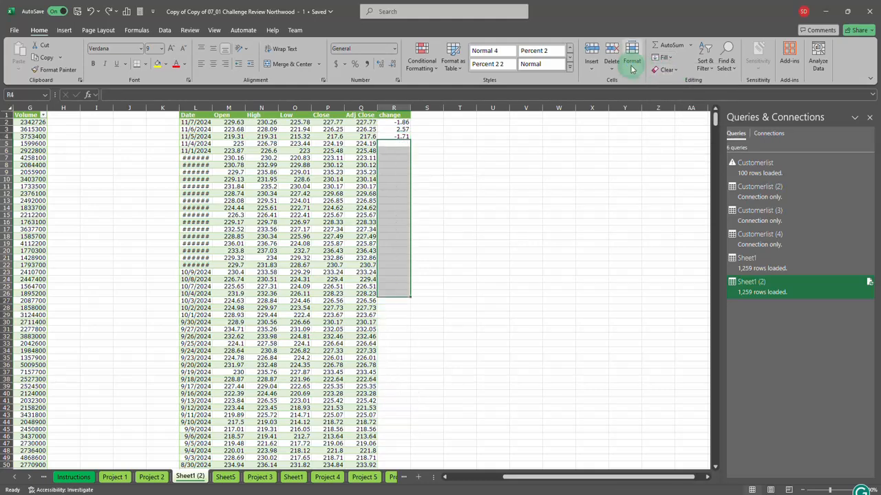
key(ctrl+z)
AutoFill the change formula from R2 through R33, and undo the fill.
click(407, 123)
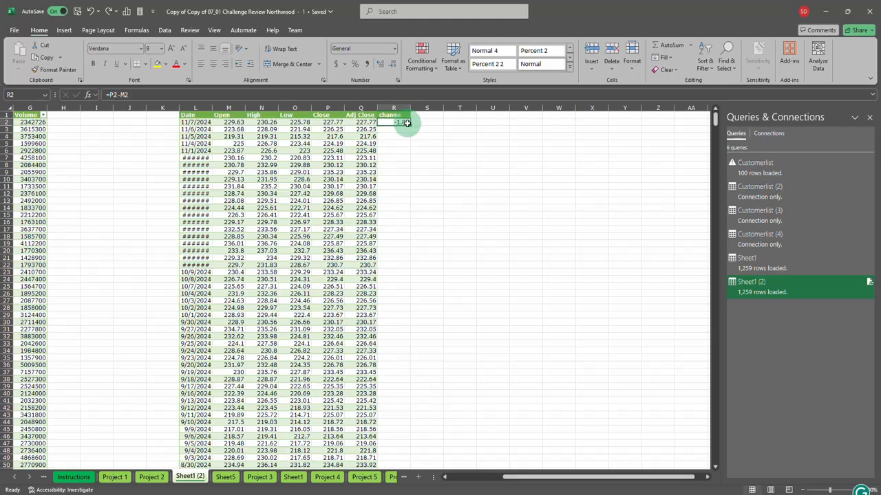
drag(408, 123, 415, 358)
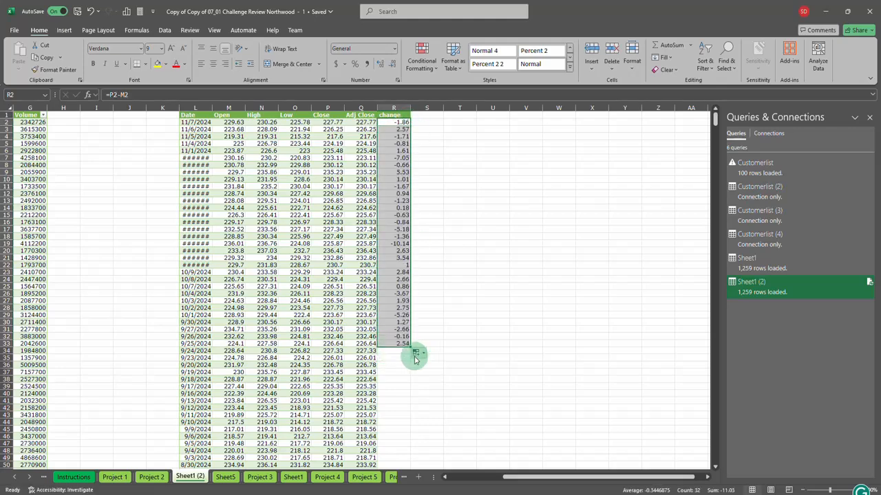
key(ctrl+z)
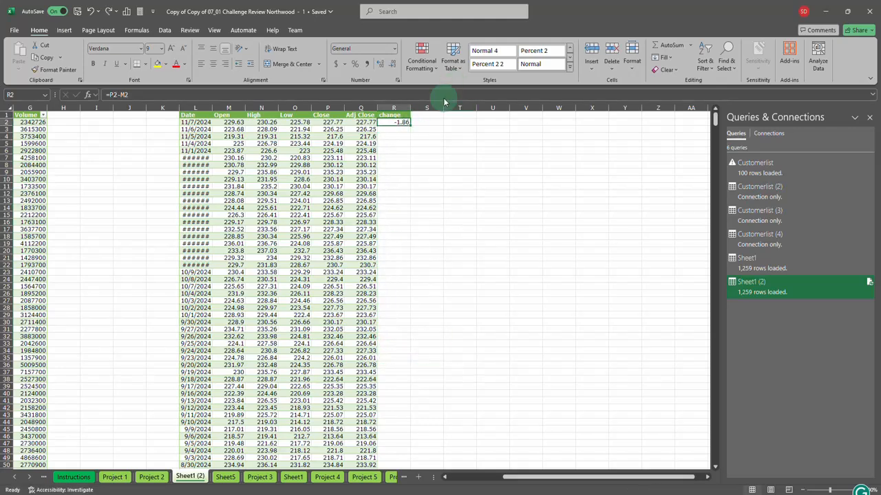
AutoFill the change formula from R2 to the last data row, row 67, and check the end of the column.
double_click(411, 125)
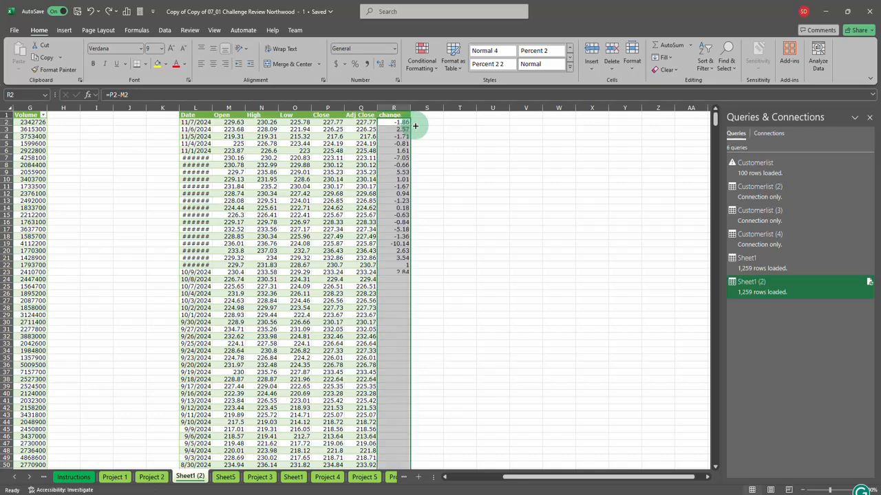
scroll(402, 227, down, 14)
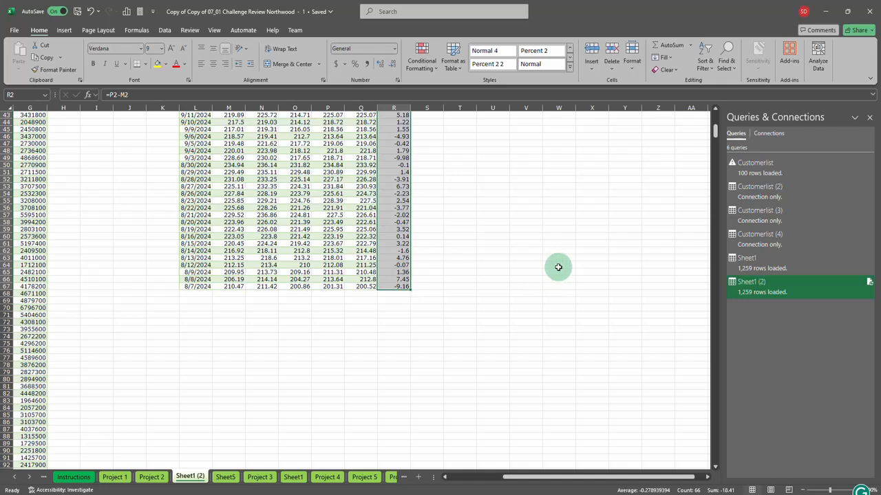
scroll(558, 267, up, 9)
scroll(558, 267, up, 5)
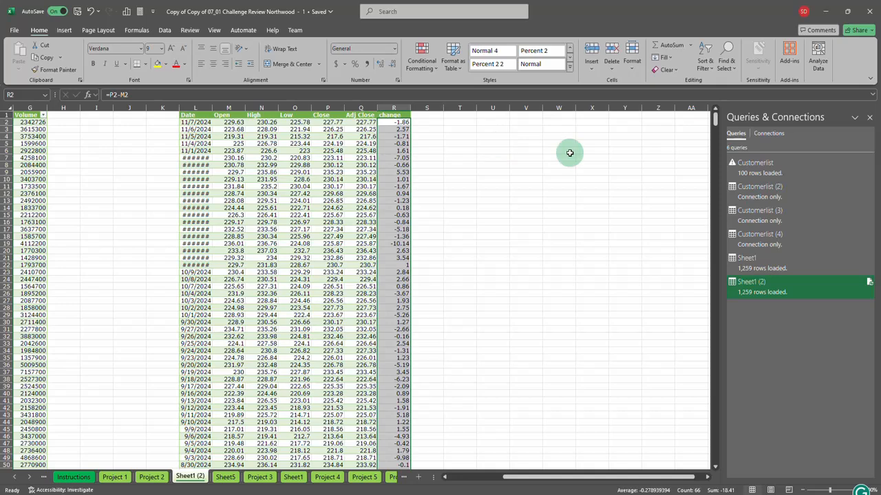
Enter QRT1 in V4 and AutoFill the series down to QRT6 in V9.
click(530, 137)
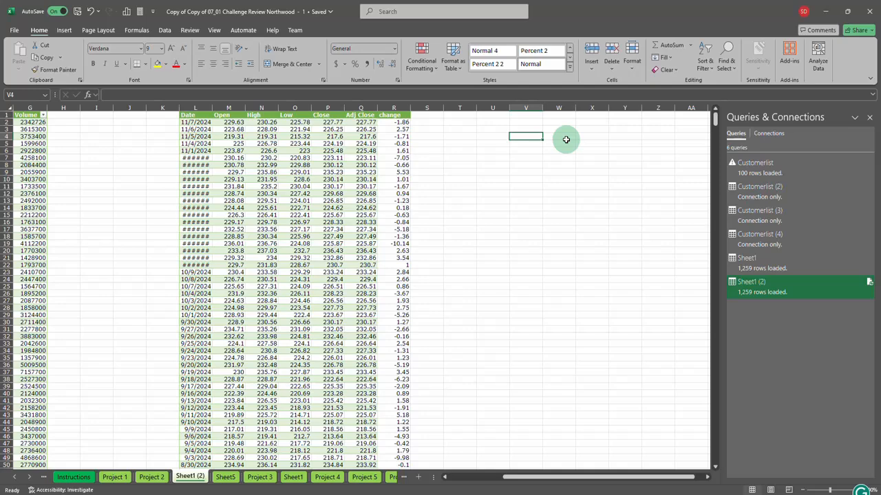
text(QRT1)
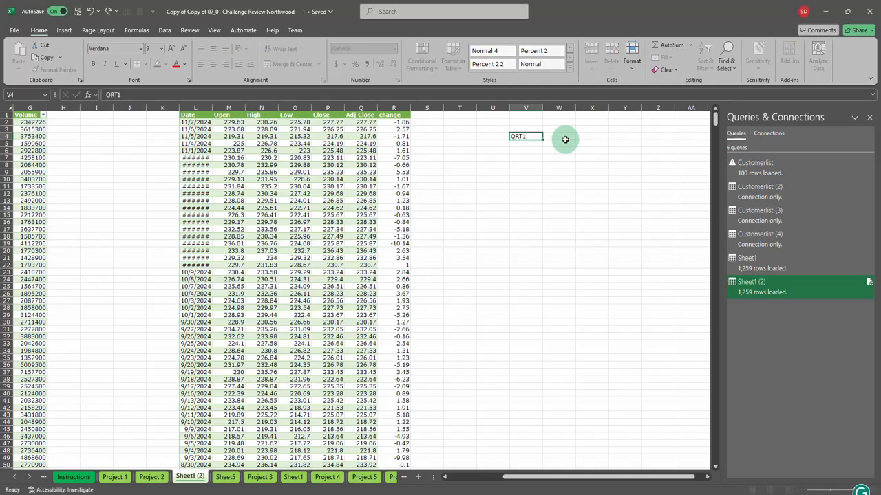
key(ctrl+Return)
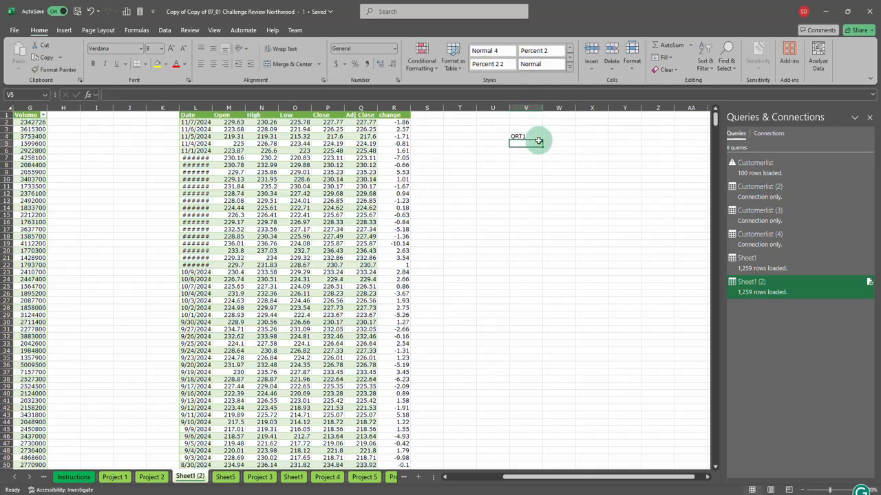
drag(538, 137, 535, 175)
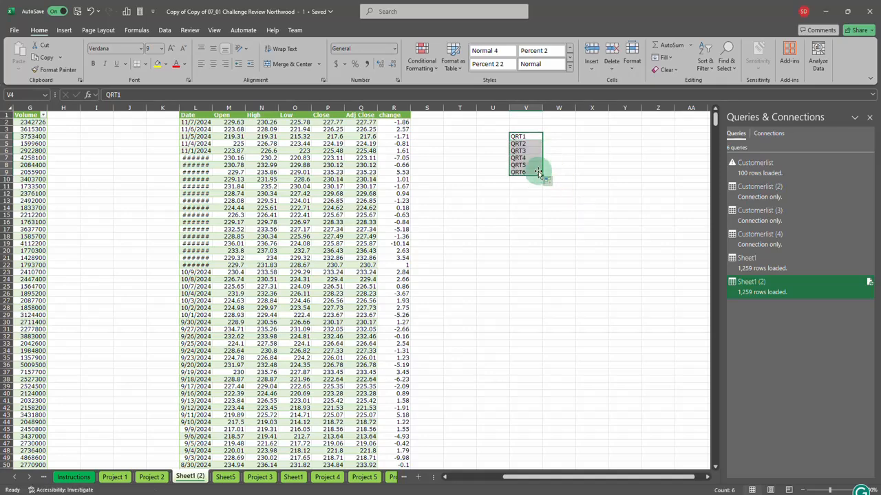
AutoFill QRT1 from V4 across to QRT4 in Y4, and undo all the QRT entries.
click(534, 136)
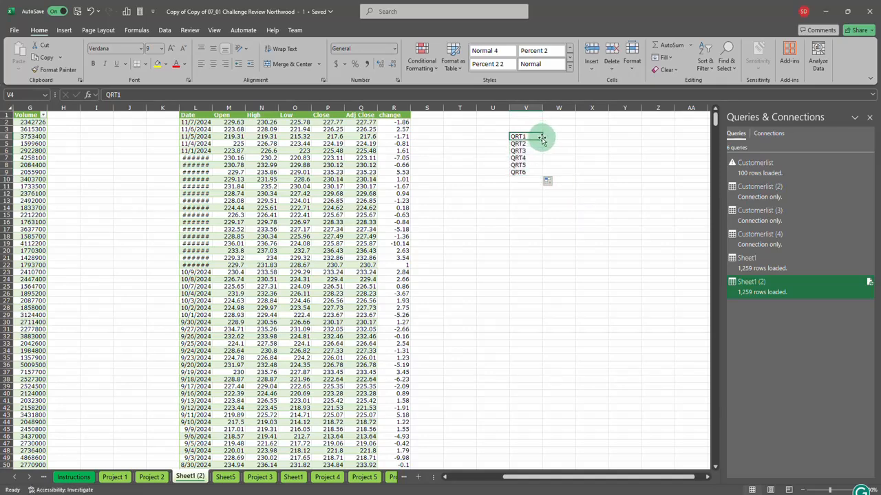
drag(542, 140, 633, 138)
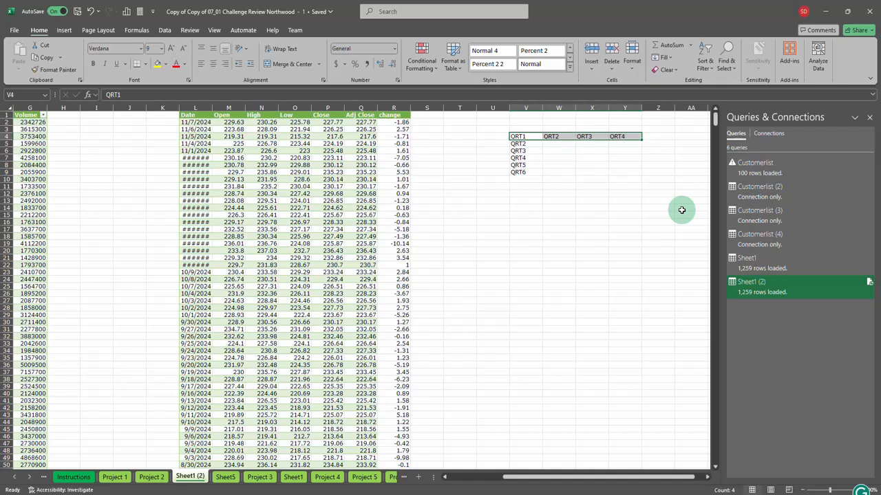
key(ctrl+z)
key(ctrl+z)
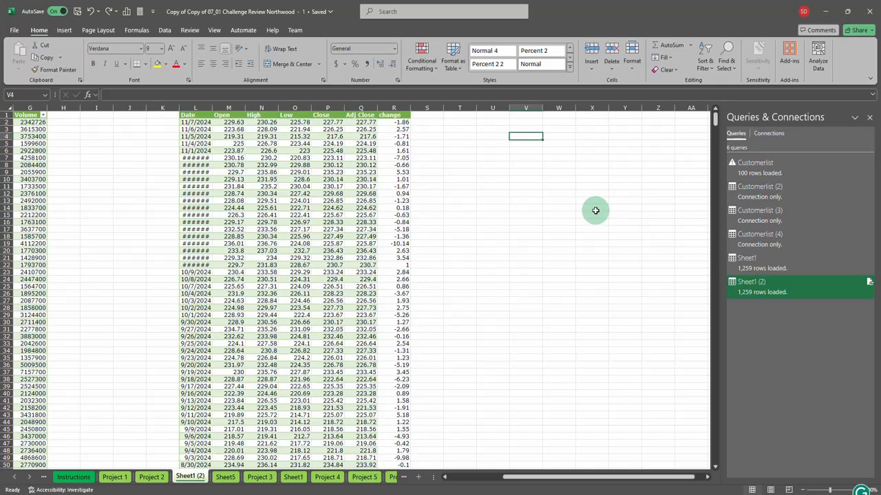
Enter the date 11/24/2024 in V4, AutoFill daily dates down to V21, and undo the fill.
text(11)
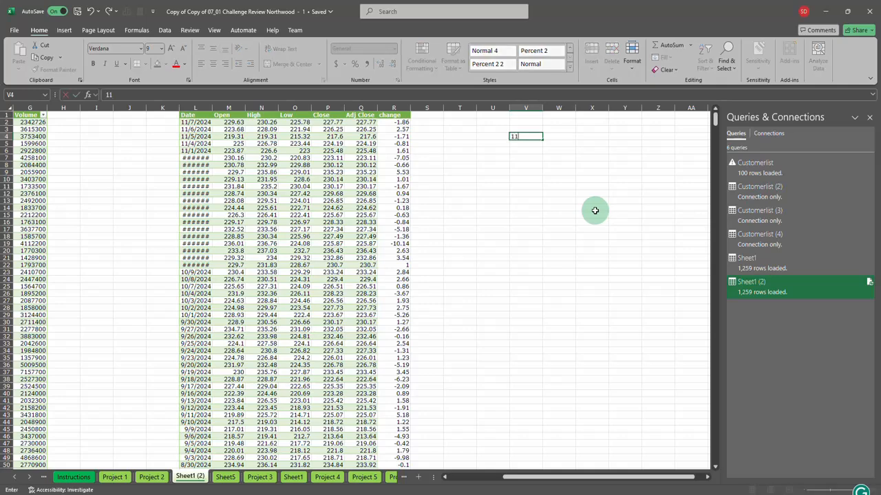
text(/24/2024)
key(Return)
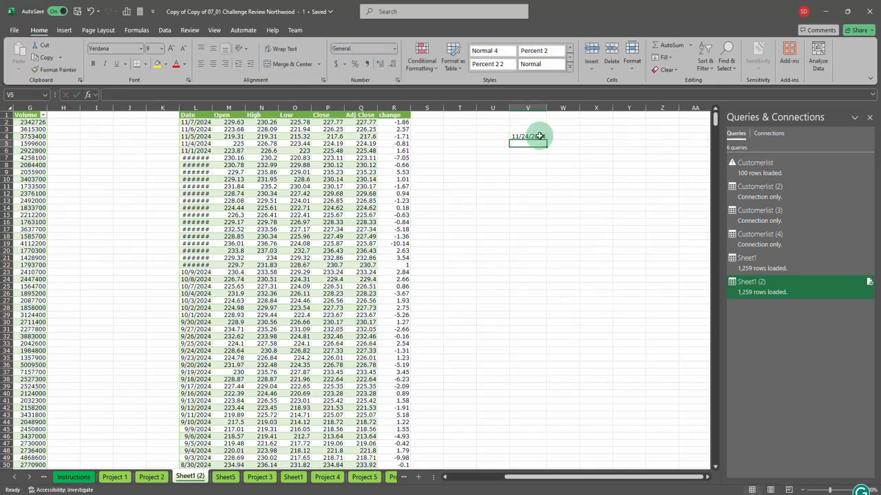
click(540, 136)
drag(547, 146, 601, 256)
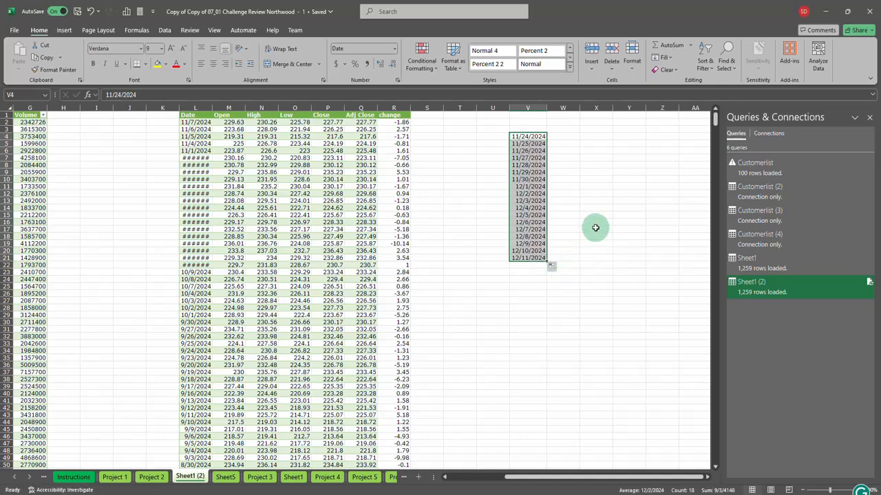
key(ctrl+z)
Enter the formula =V4+30 in V5 and AutoFill it down to V24.
click(544, 144)
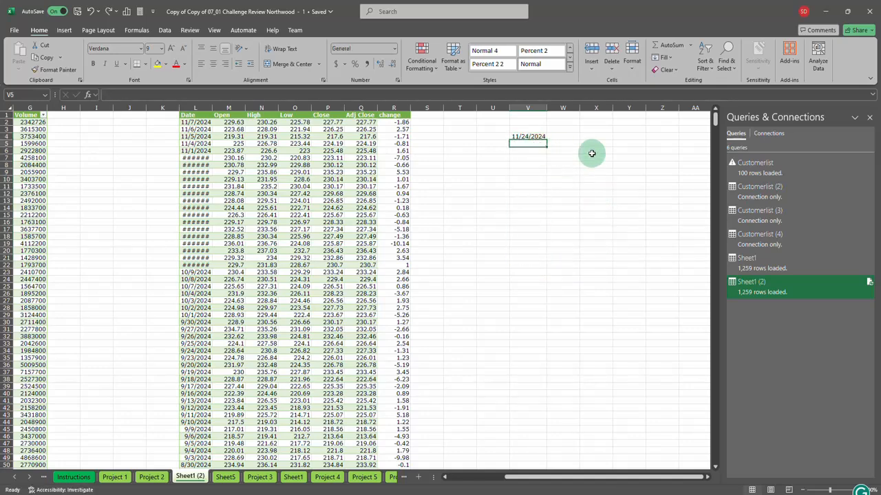
text(=)
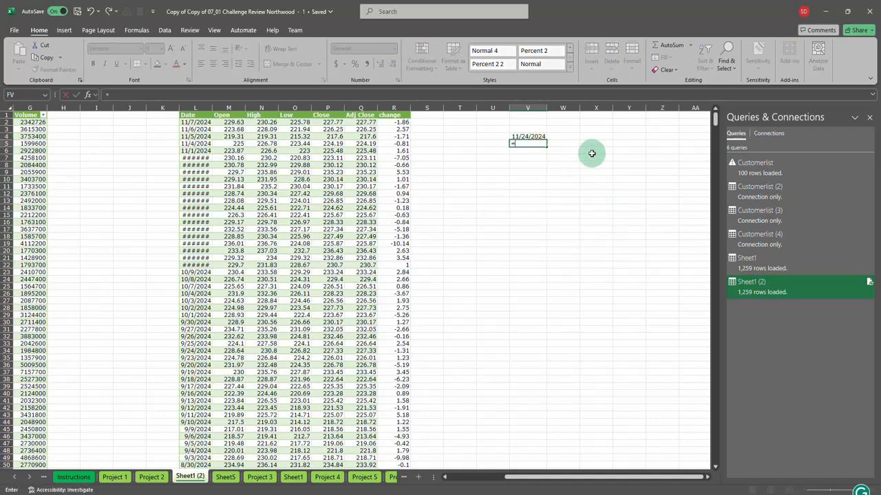
click(530, 136)
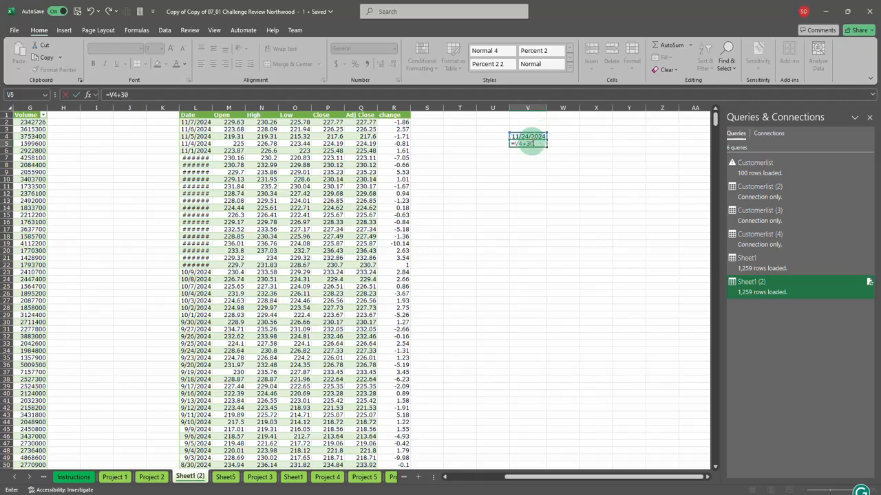
key(Return)
click(532, 143)
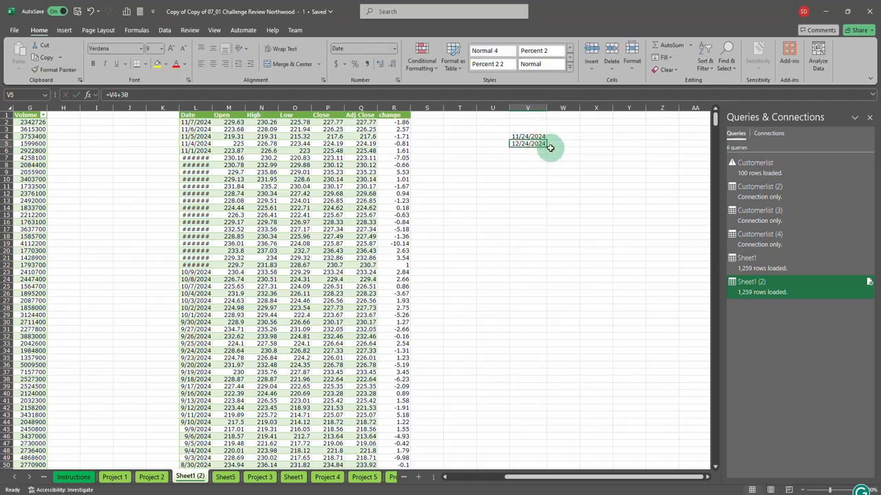
drag(547, 148, 555, 294)
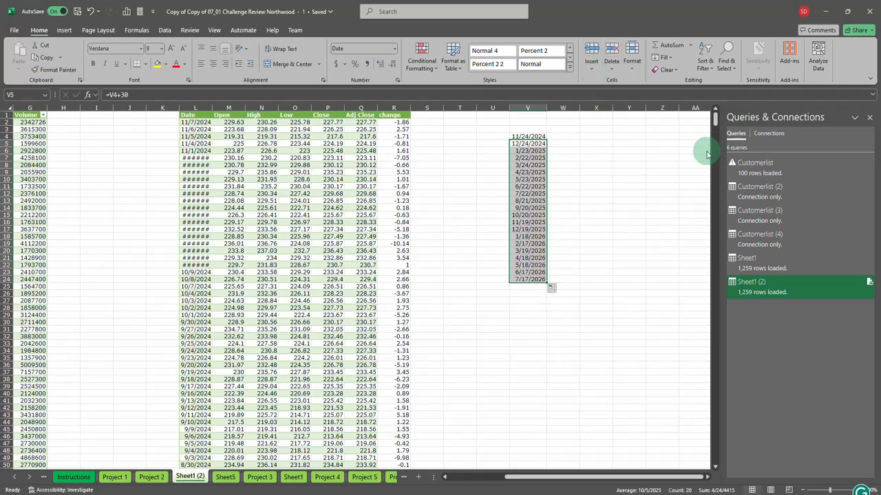
Remove the sample dates and 30-day formulas from column V.
key(Delete)
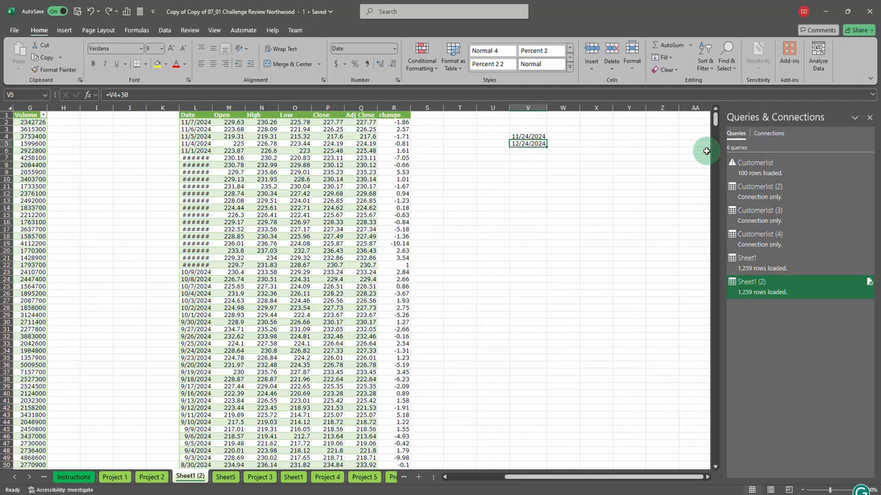
key(Up)
key(Delete)
key(Up)
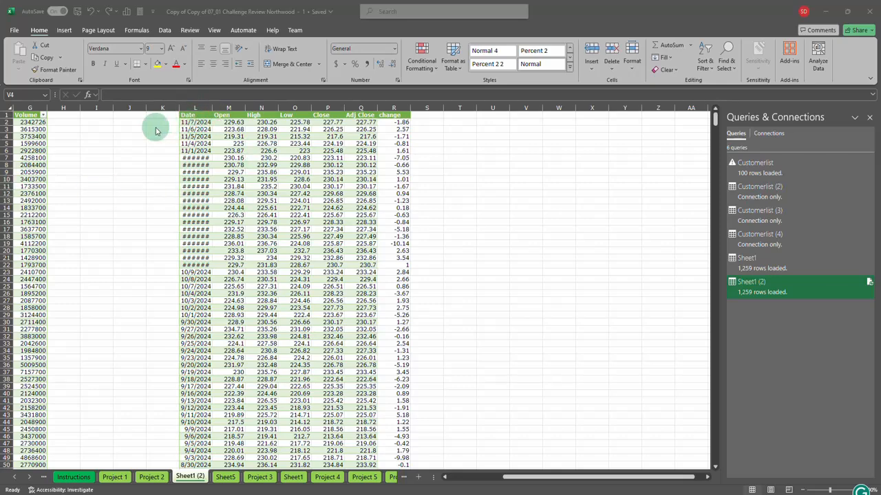
Select the contiguous rows 15 to 31 and review the delete options offered for them.
click(9, 217)
drag(8, 218, 19, 308)
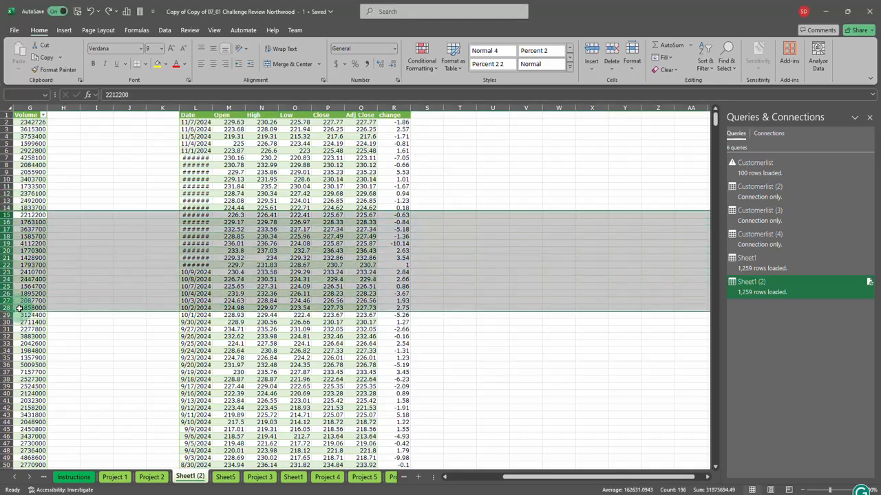
click(7, 214)
drag(5, 215, 5, 329)
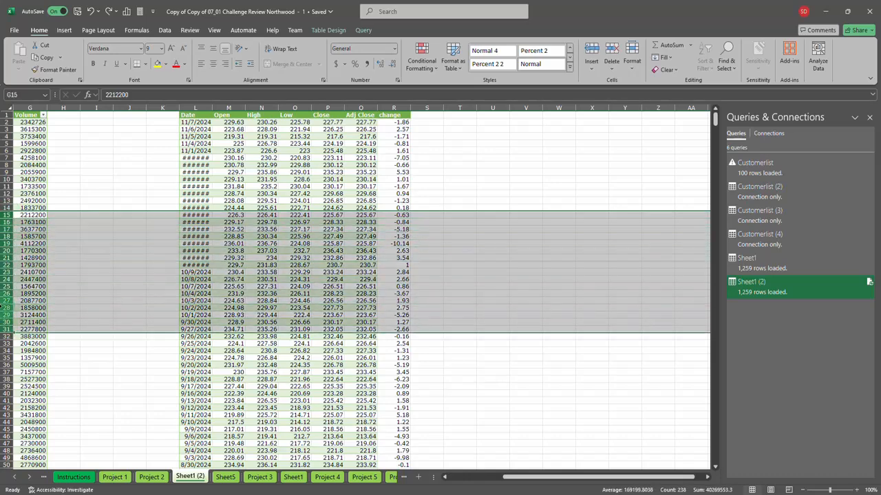
right_click(8, 300)
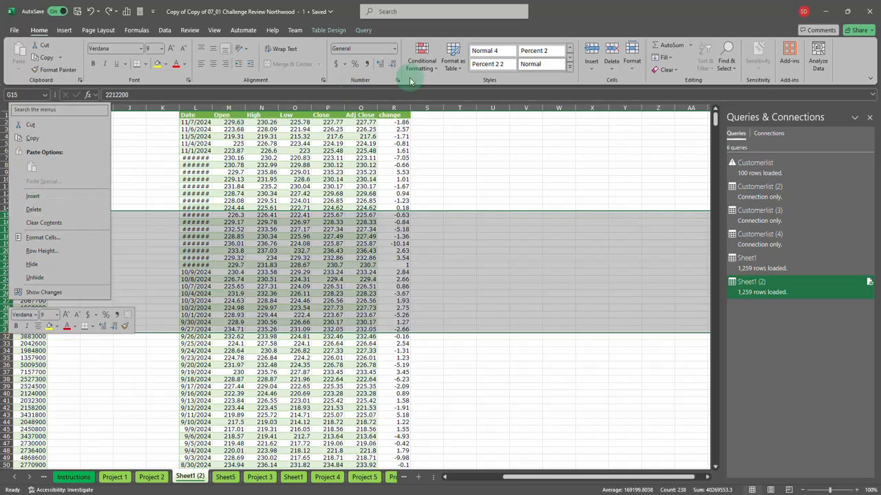
click(611, 68)
click(627, 97)
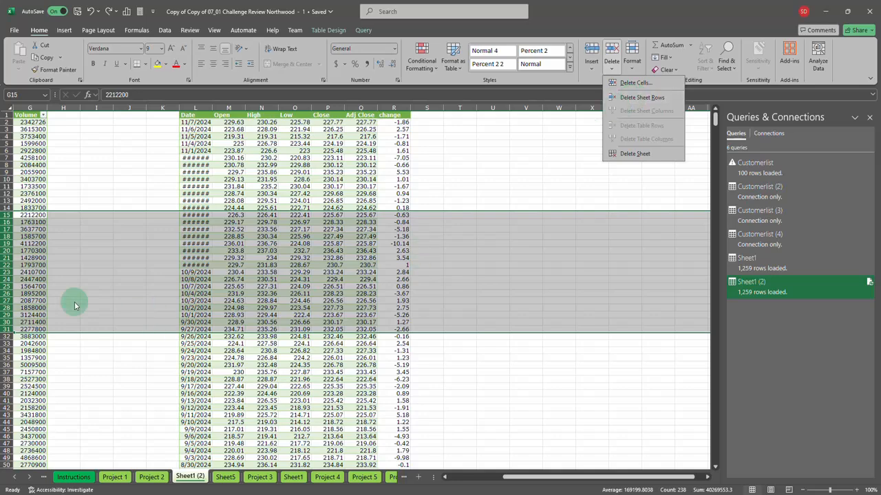
click(44, 285)
Select the nonadjacent rows 13, 16, 18, 19 and 20 together and check which delete options are available.
click(6, 201)
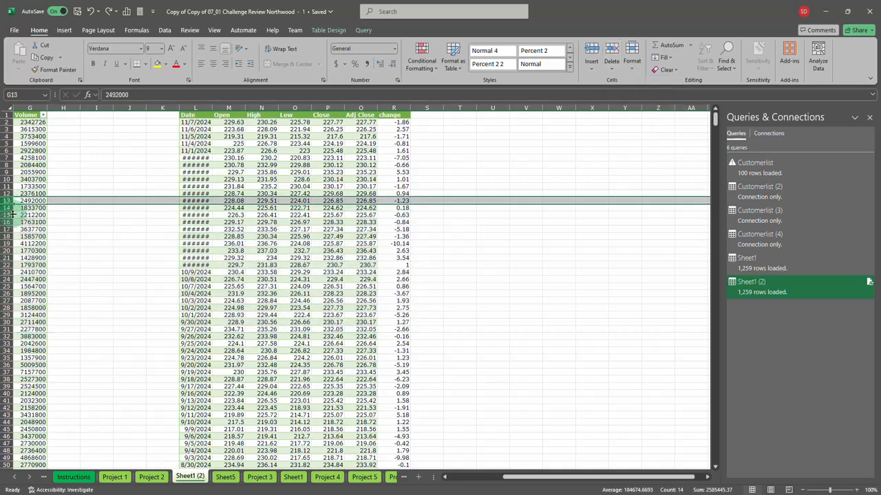
ctrl+click(6, 222)
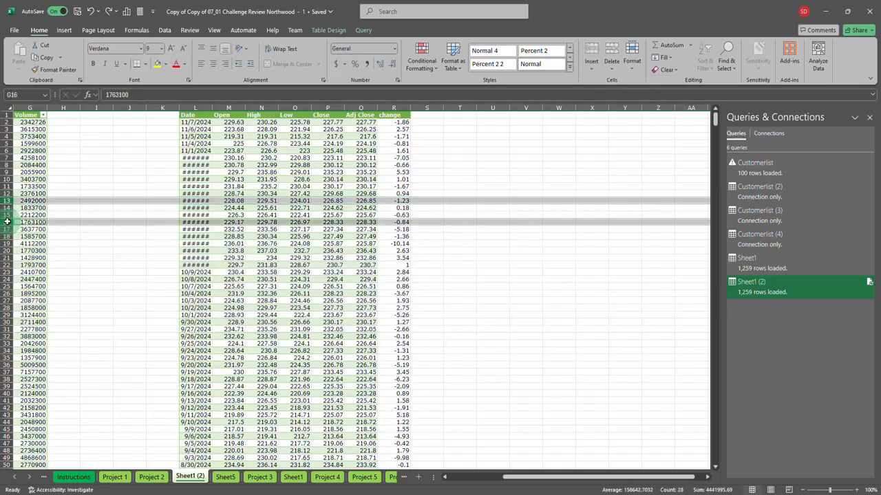
ctrl+click(6, 236)
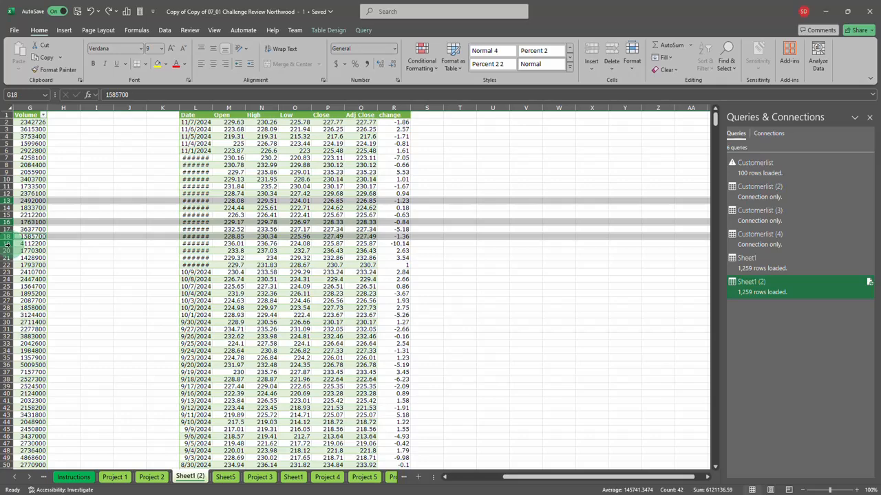
ctrl+click(6, 243)
ctrl+click(5, 250)
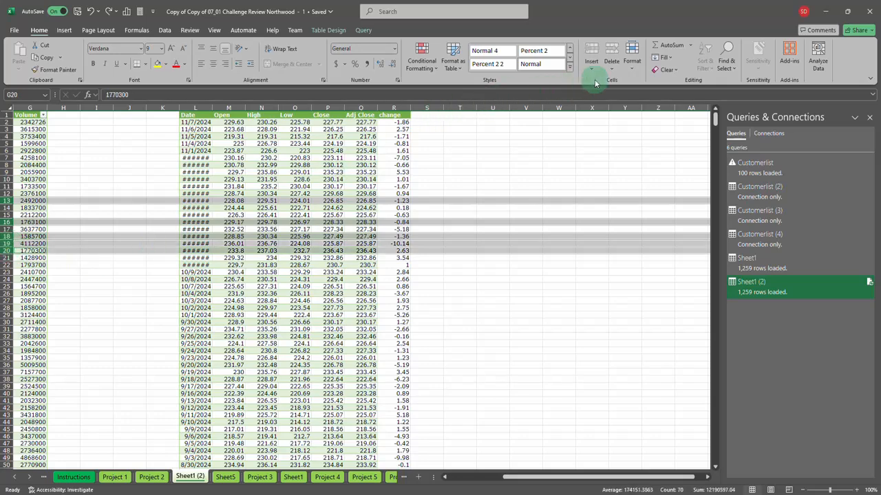
click(612, 63)
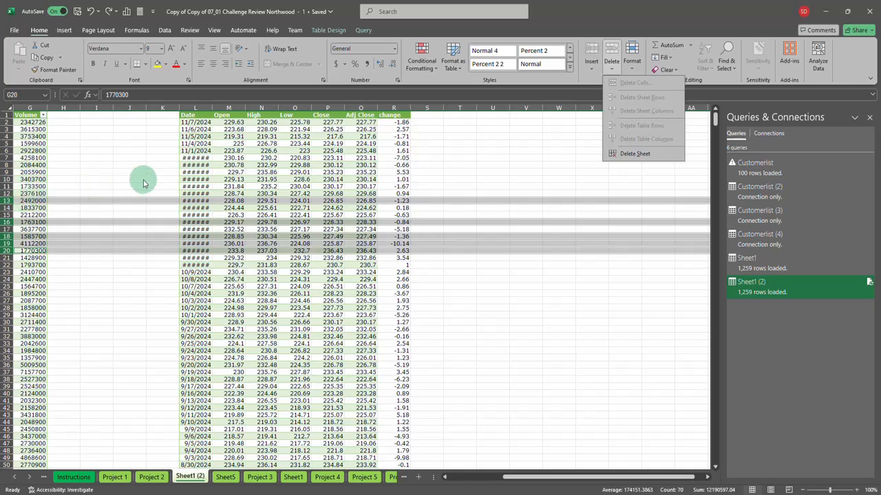
Select rows 12, 14, 15, 16 and 17 together and check which row commands are available for them.
right_click(6, 193)
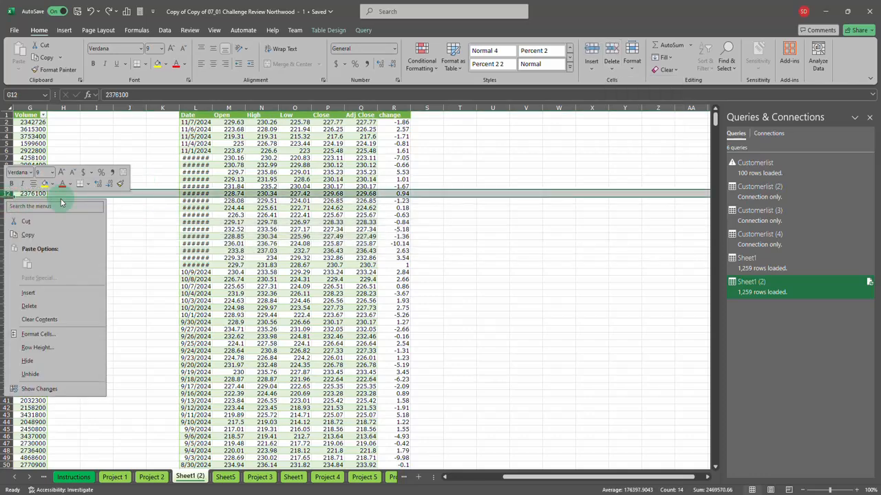
key(Escape)
ctrl+click(7, 207)
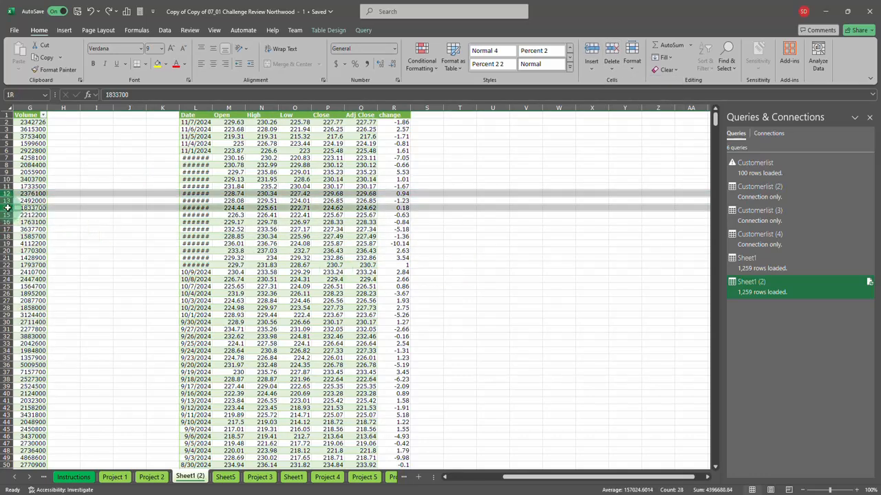
ctrl+click(7, 215)
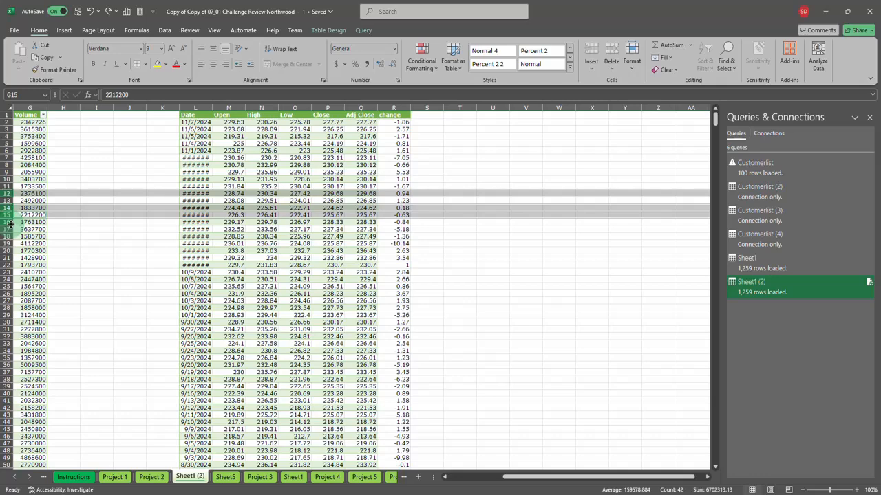
ctrl+click(7, 222)
ctrl+click(7, 230)
right_click(7, 229)
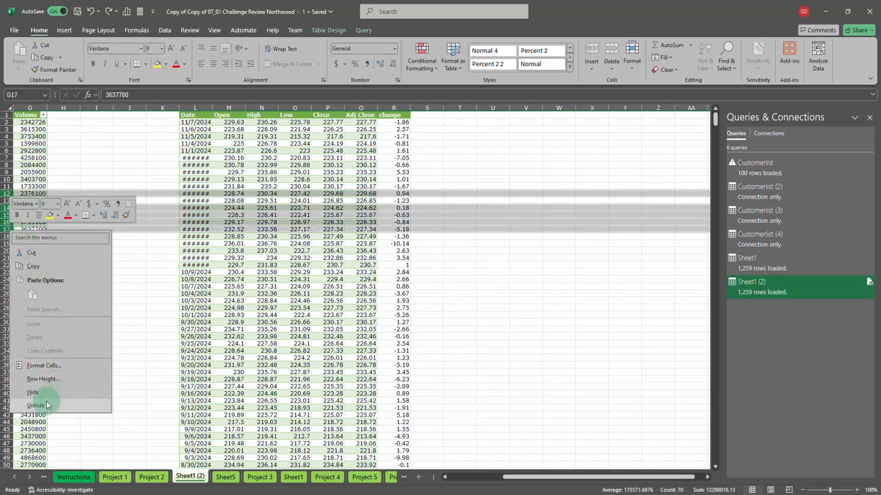
key(Escape)
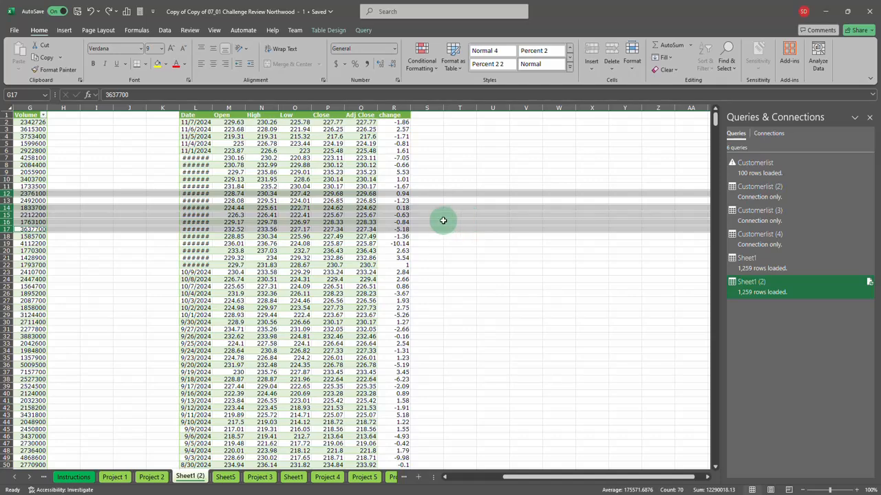
click(91, 186)
drag(5, 179, 10, 258)
drag(73, 106, 249, 119)
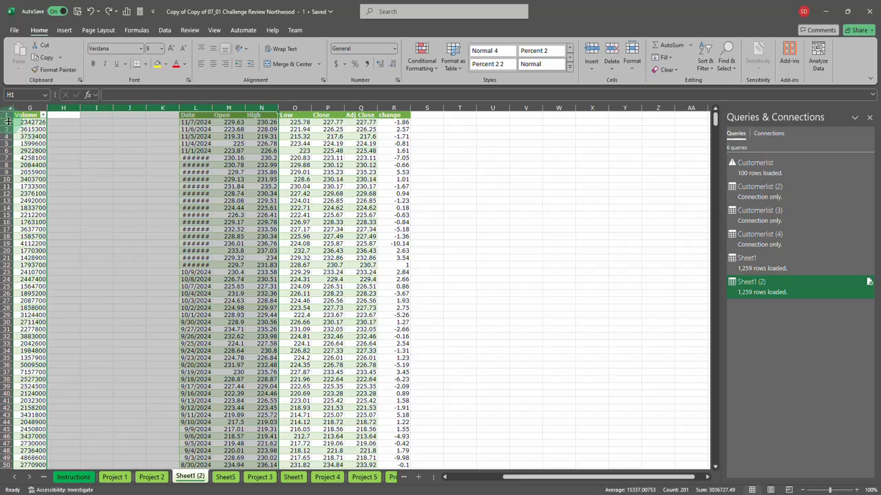
drag(6, 136, 9, 182)
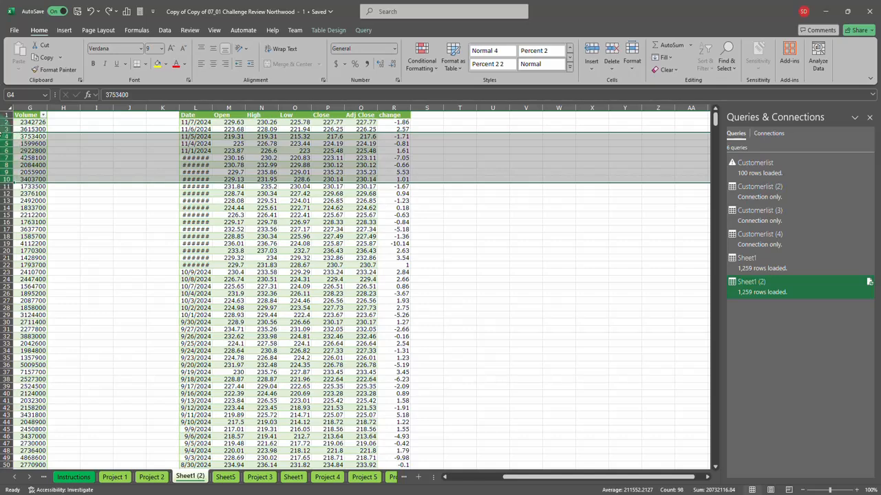
click(7, 114)
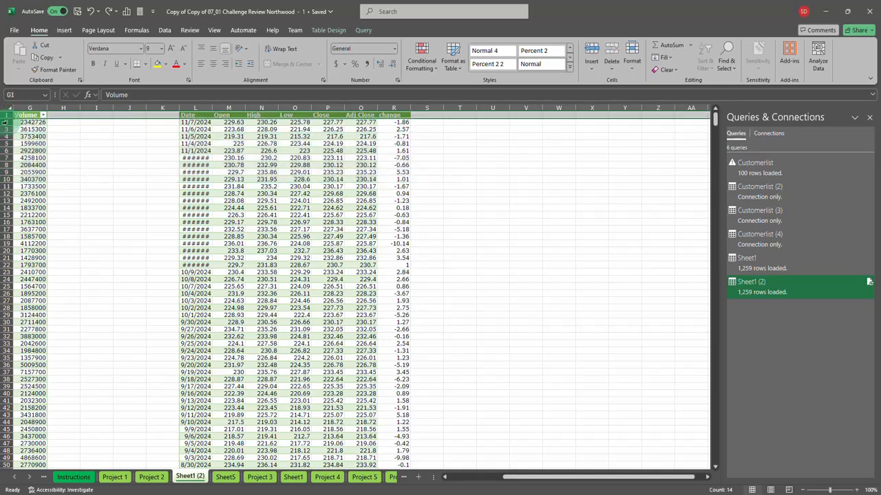
Insert ten blank rows directly below the header row, at rows 2 to 11.
drag(7, 122, 11, 186)
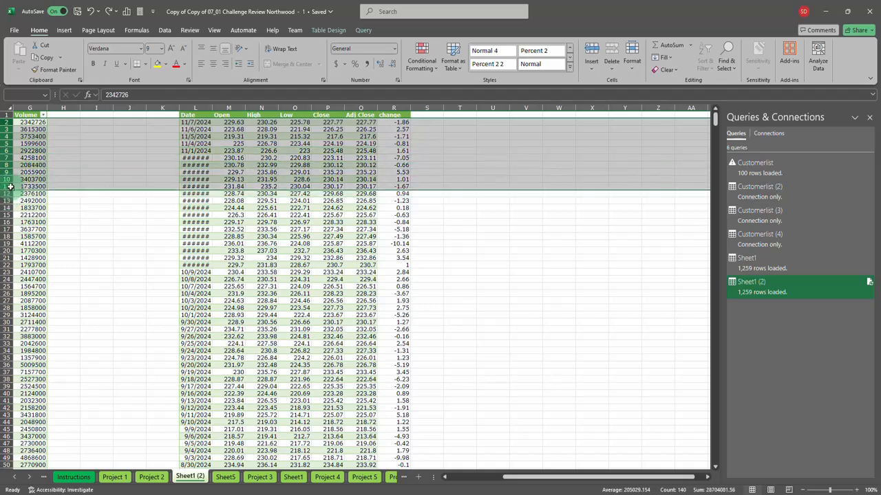
right_click(11, 186)
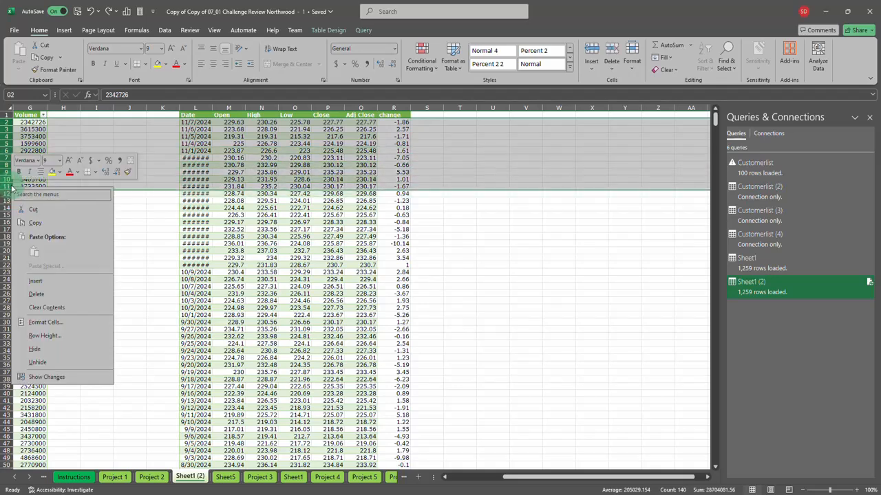
click(39, 281)
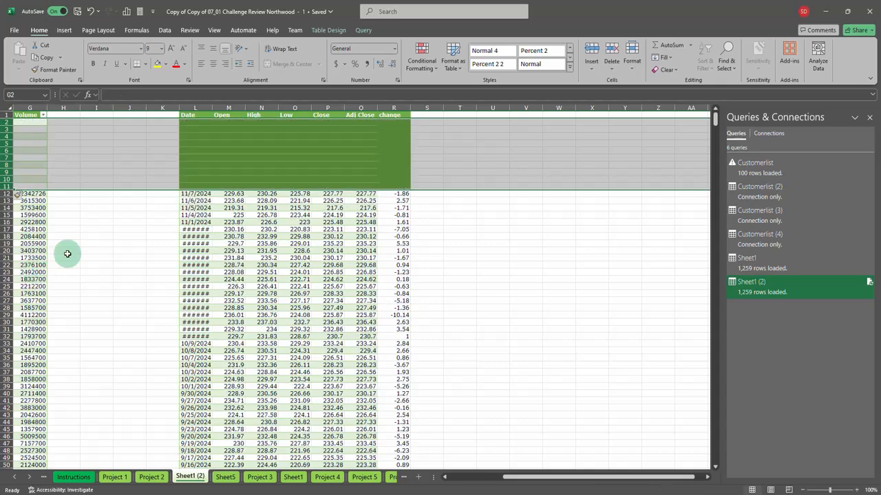
Insert five blank columns before the Date column, at columns L to P.
click(196, 108)
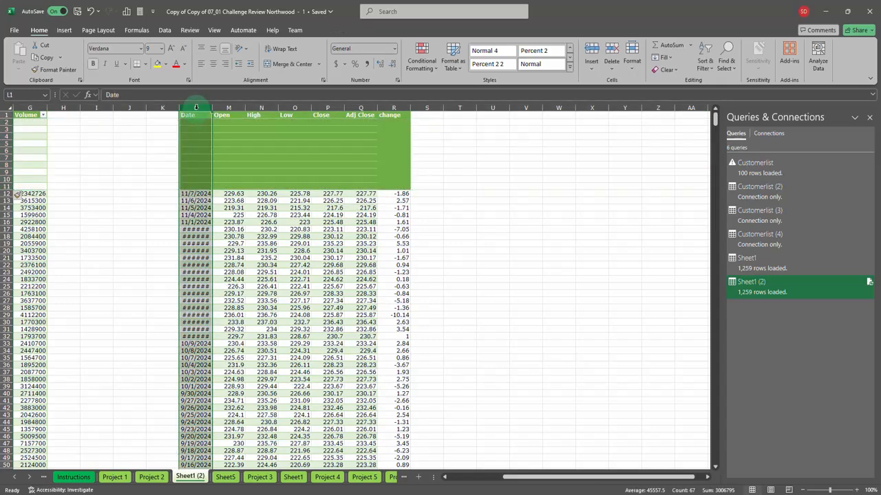
mouse_move(196, 108)
mouse_down()
mouse_move(291, 103)
mouse_move(112, 106)
mouse_move(187, 102)
mouse_up()
right_click(187, 104)
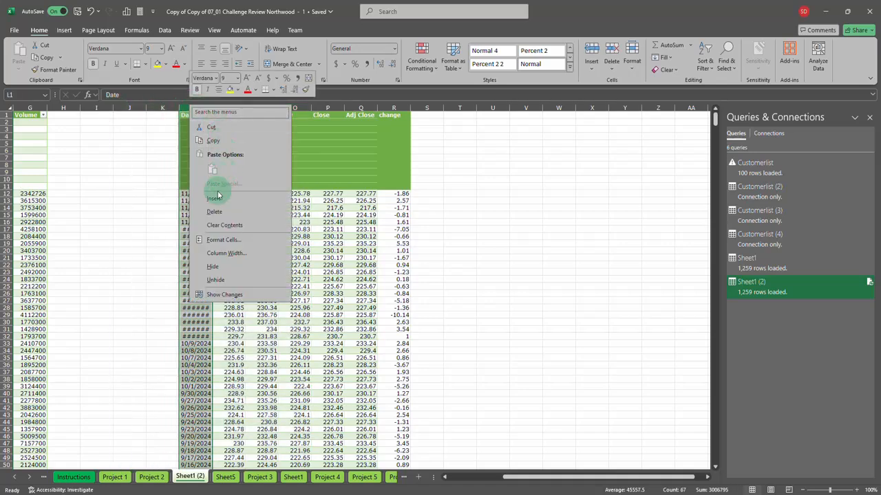
click(466, 144)
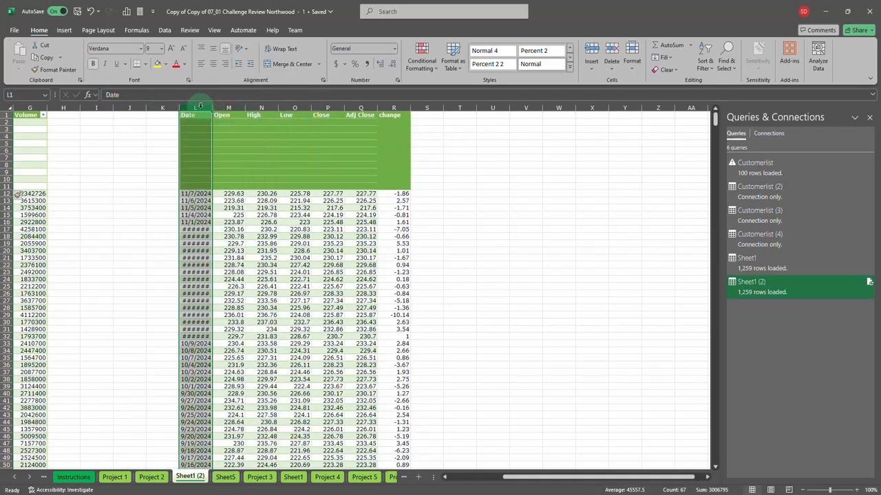
drag(199, 105, 328, 105)
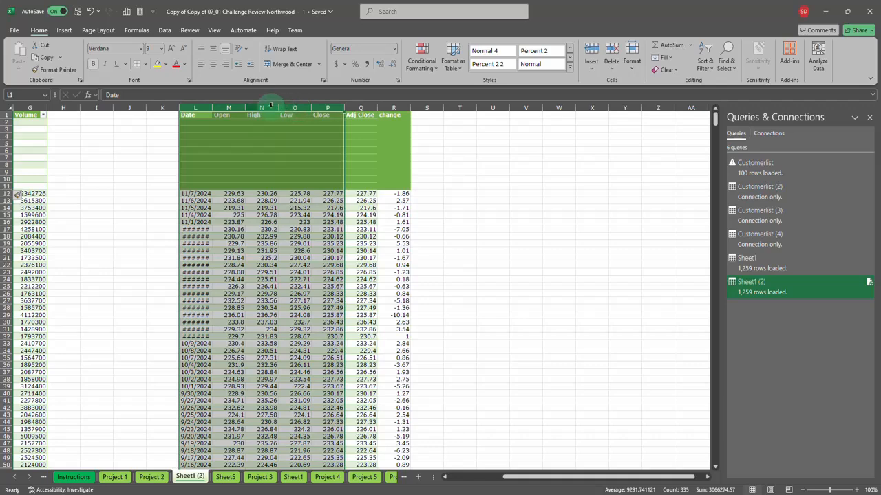
right_click(302, 107)
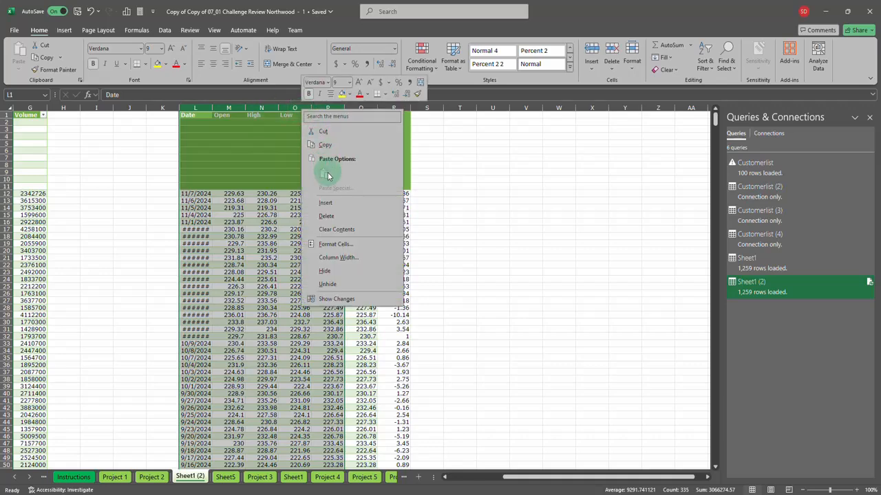
key(Escape)
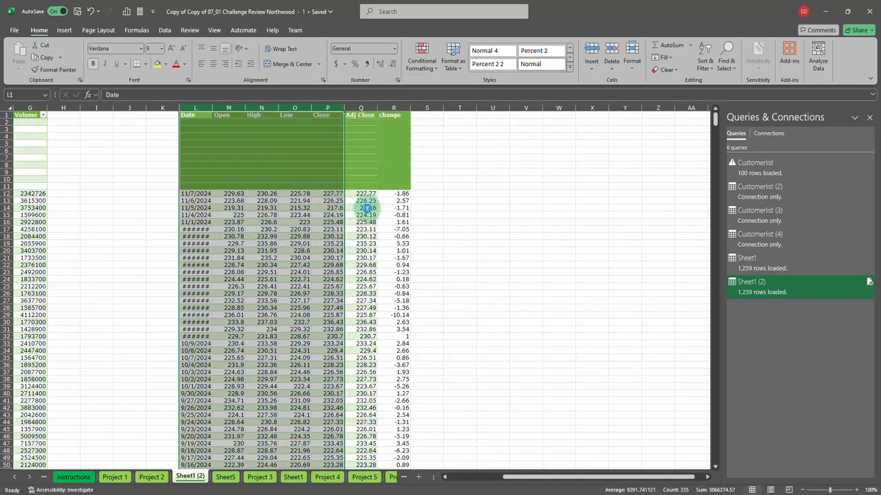
key(ctrl+shift+plus)
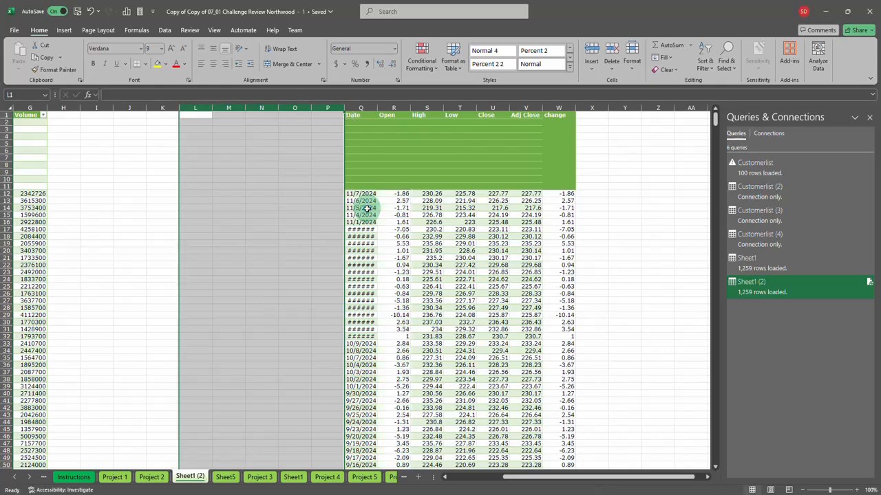
Undo the insertion of the five columns and of the ten rows.
key(ctrl+z)
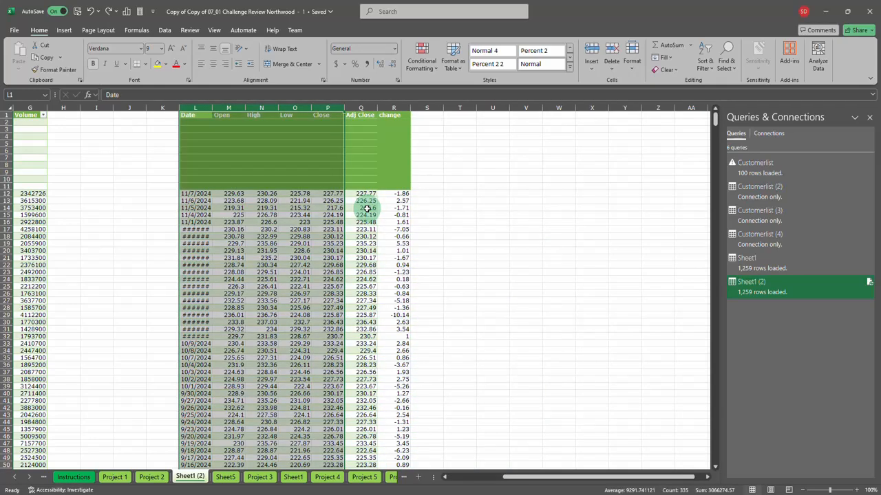
key(ctrl+z)
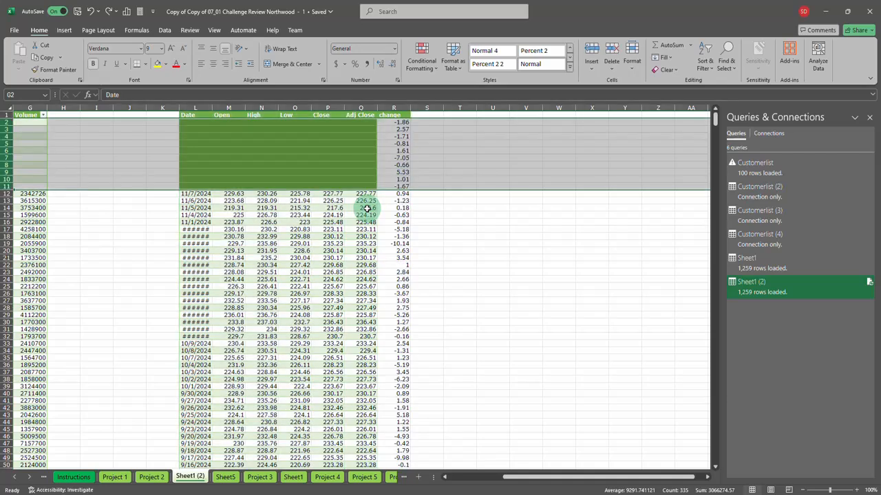
key(ctrl+z)
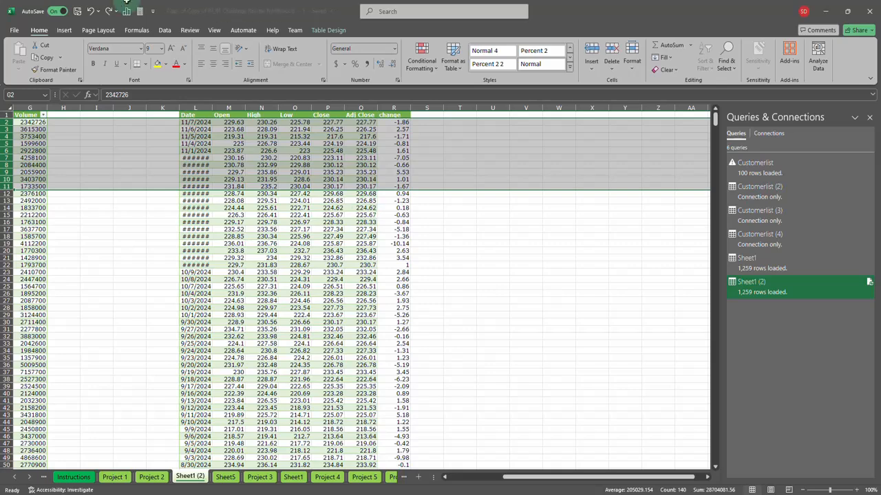
Insert blank cells at the range L10:Q20 with the Shift cells right option.
click(333, 150)
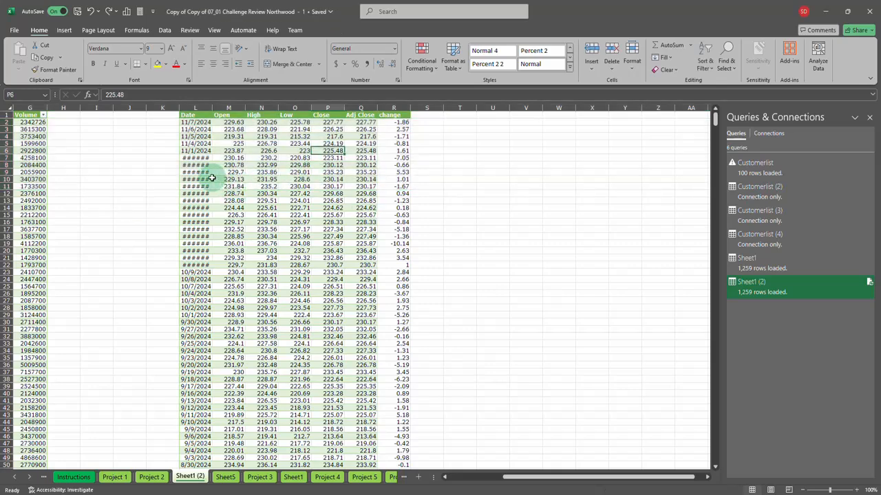
drag(196, 179, 361, 246)
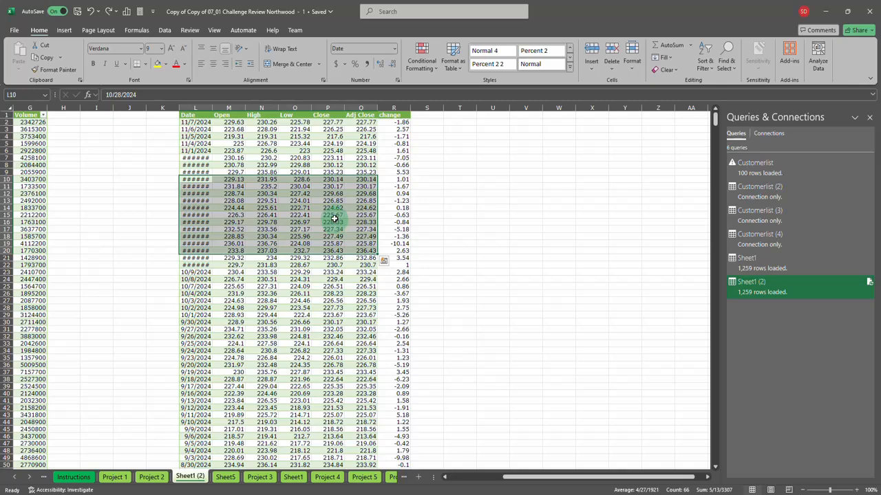
click(597, 68)
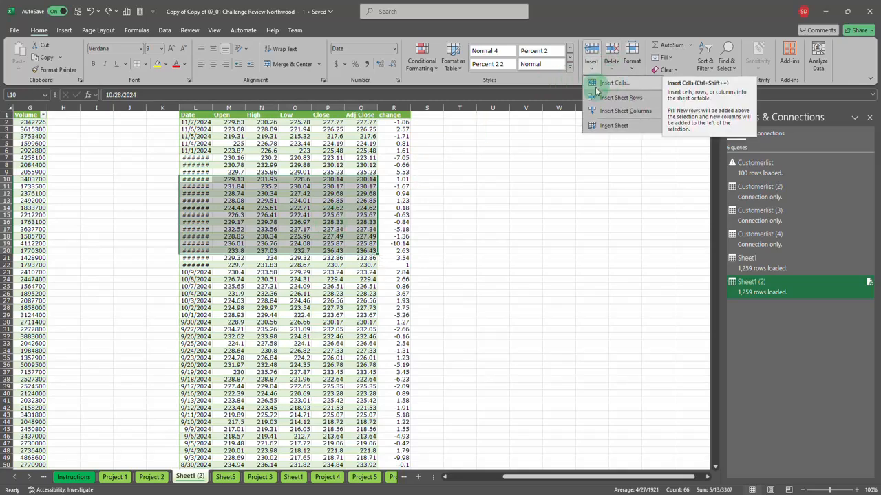
click(609, 83)
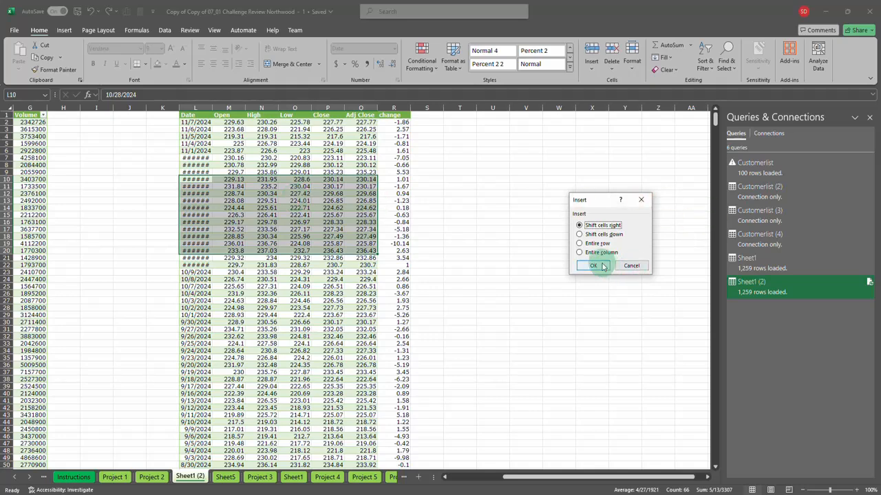
click(594, 265)
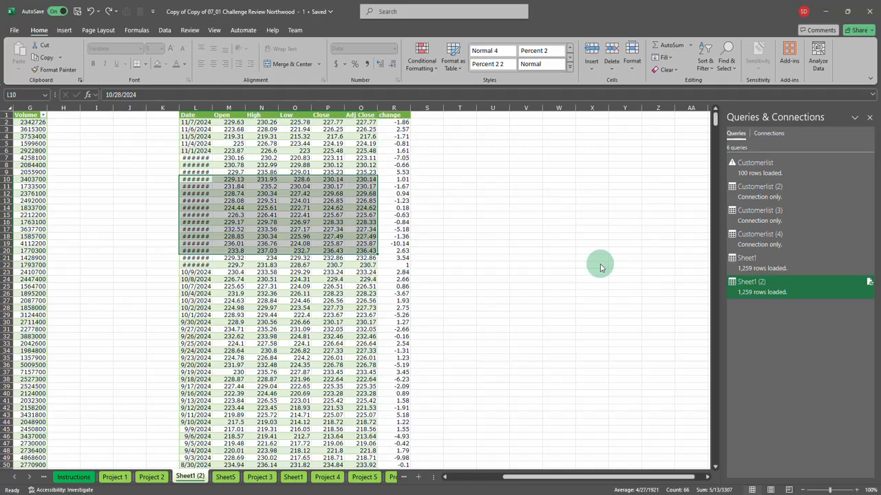
Delete the blank cells in the range L10:Q20 with the Shift cells left option.
key(Delete)
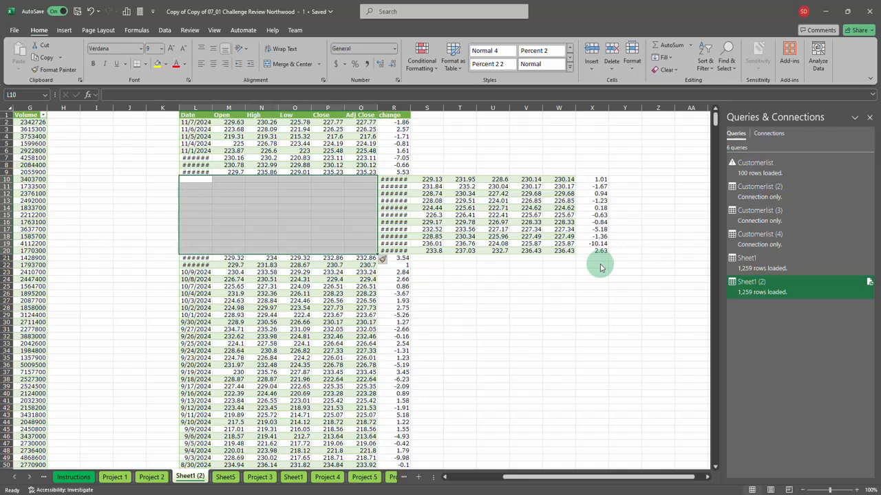
click(611, 65)
click(625, 83)
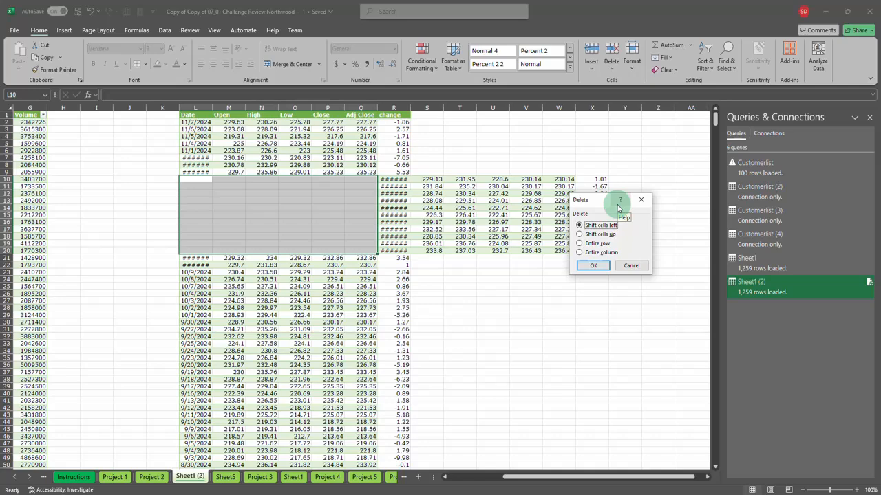
click(595, 266)
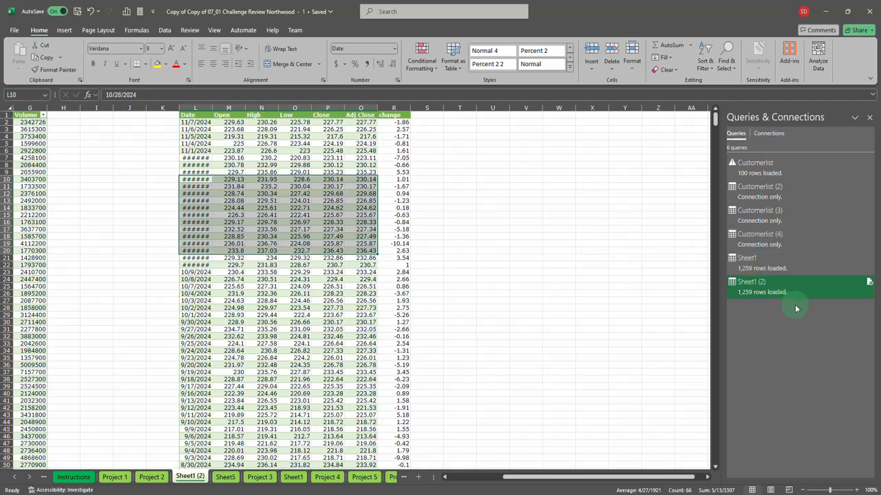
click(468, 144)
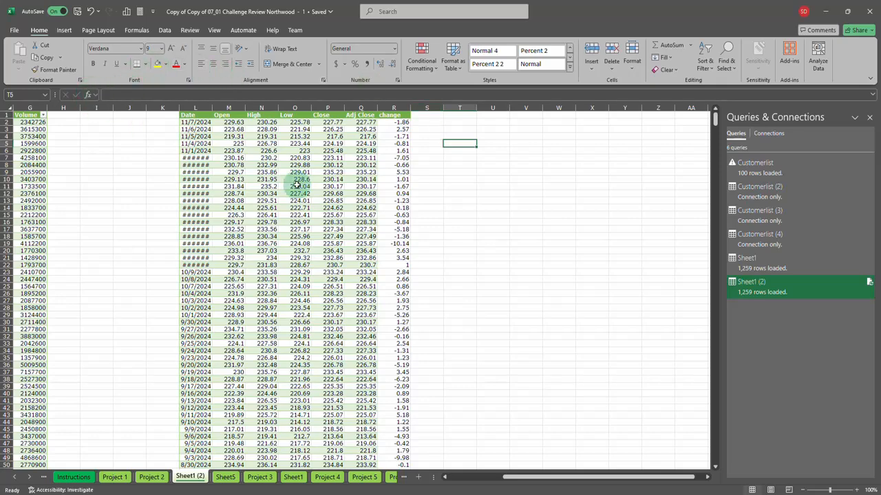
Enter a RANDBETWEEN formula in cell U2 with a bottom value of 1 and a top value of 900.
click(486, 122)
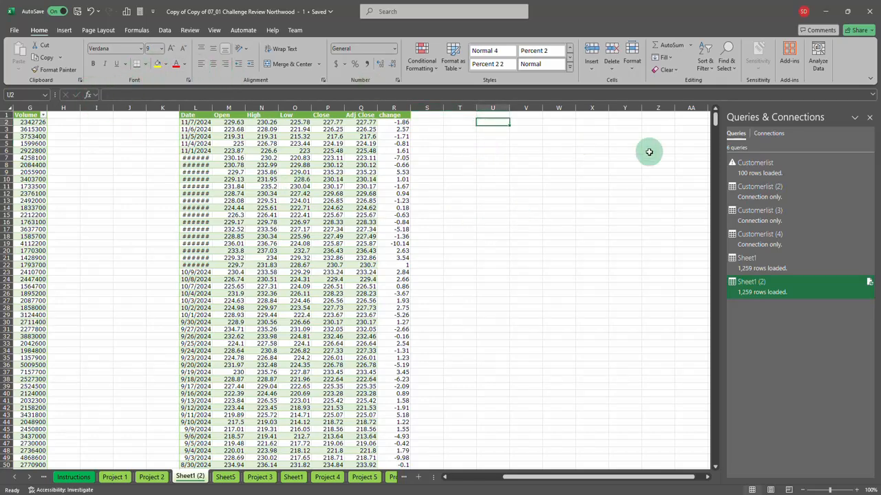
text(=rand)
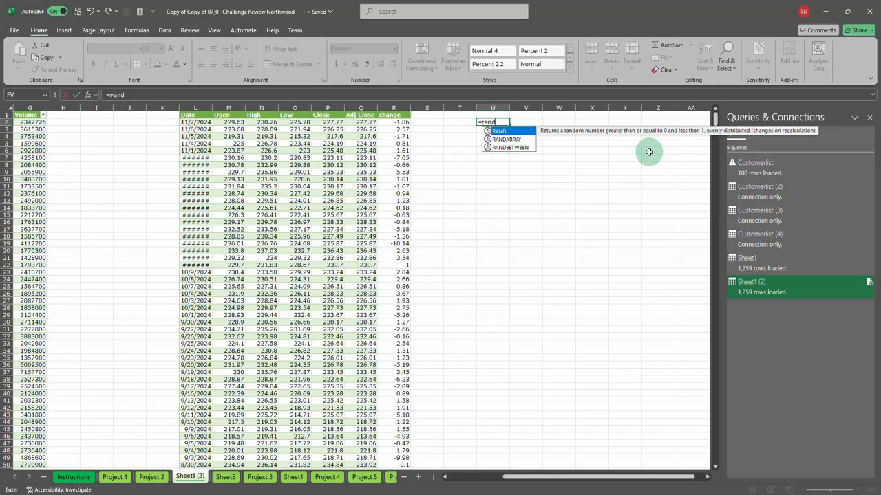
text(between)
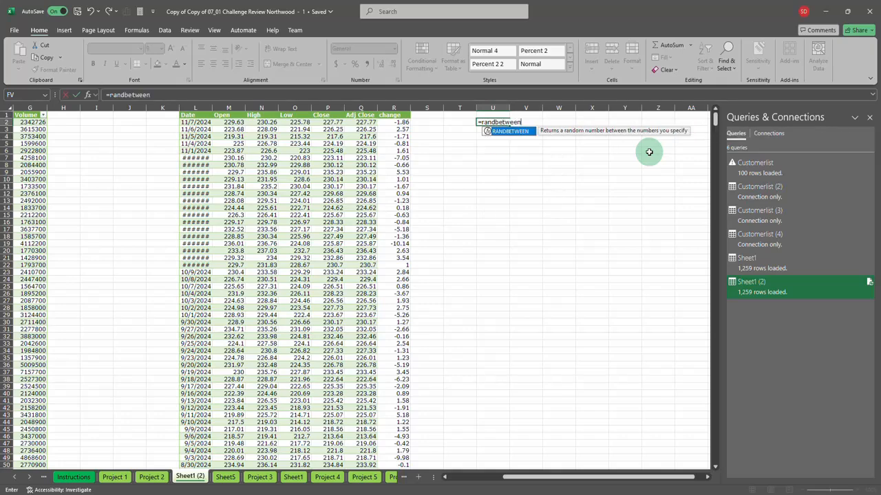
text(()
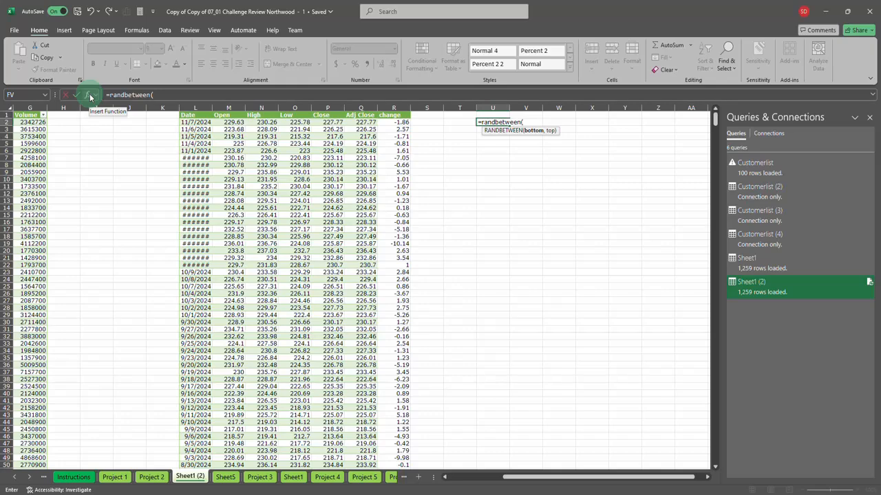
click(90, 97)
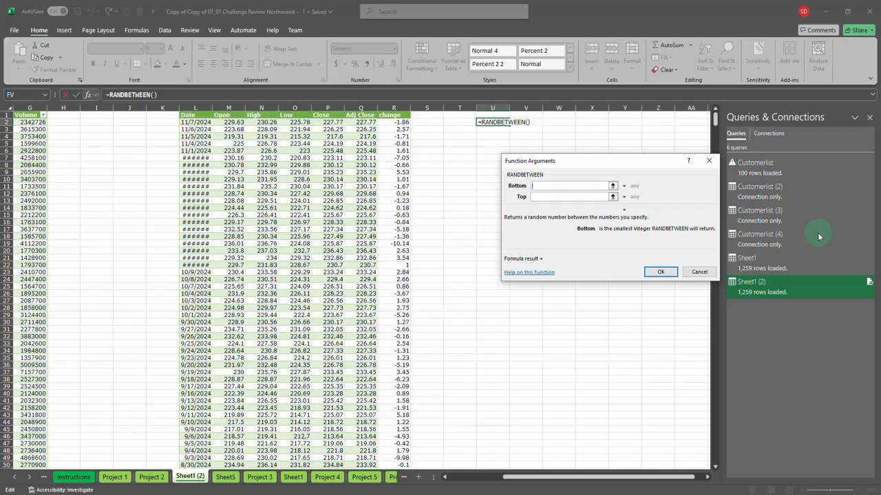
click(580, 188)
text(1)
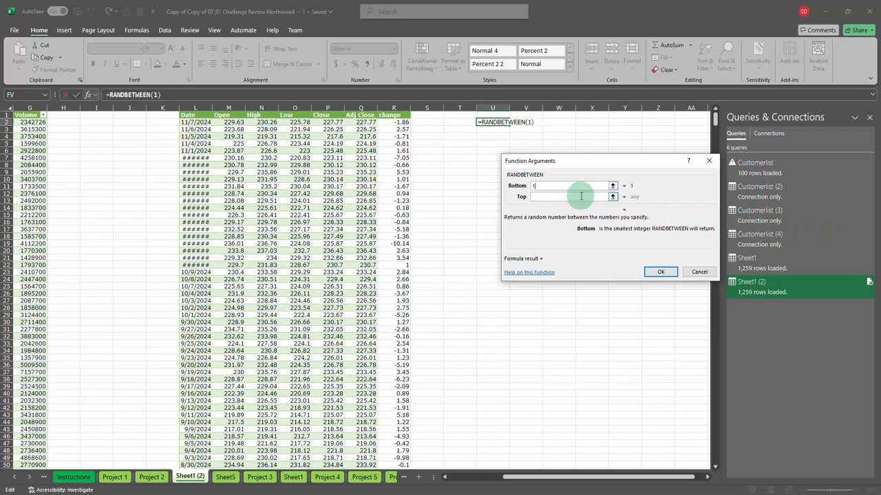
key(Tab)
text(900)
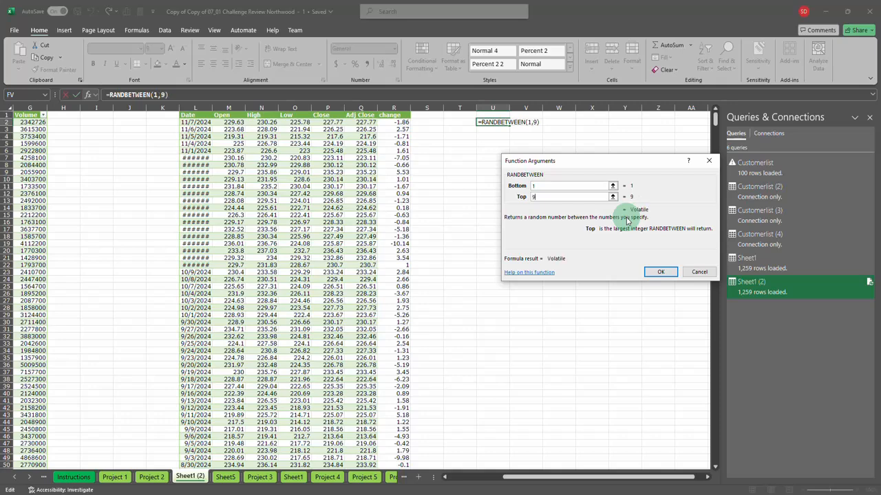
click(661, 274)
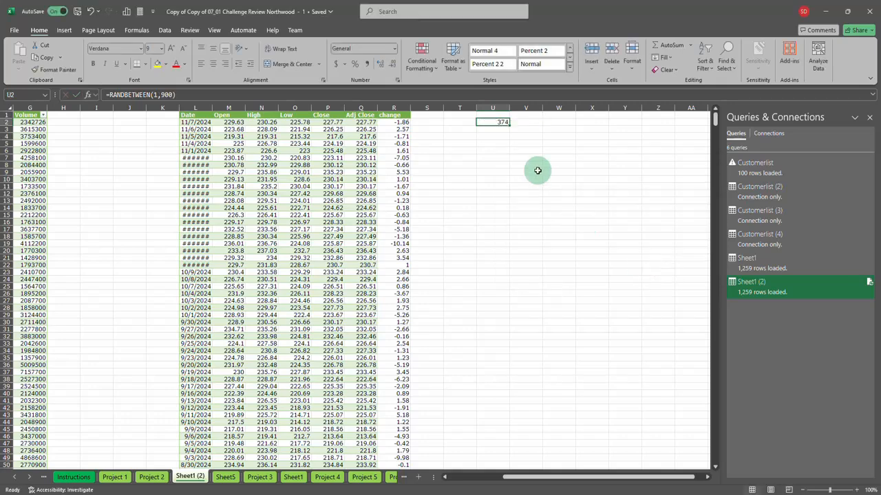
Fill the RANDBETWEEN formula from cell U2 across and down to the range U2:AA43.
drag(510, 126, 677, 308)
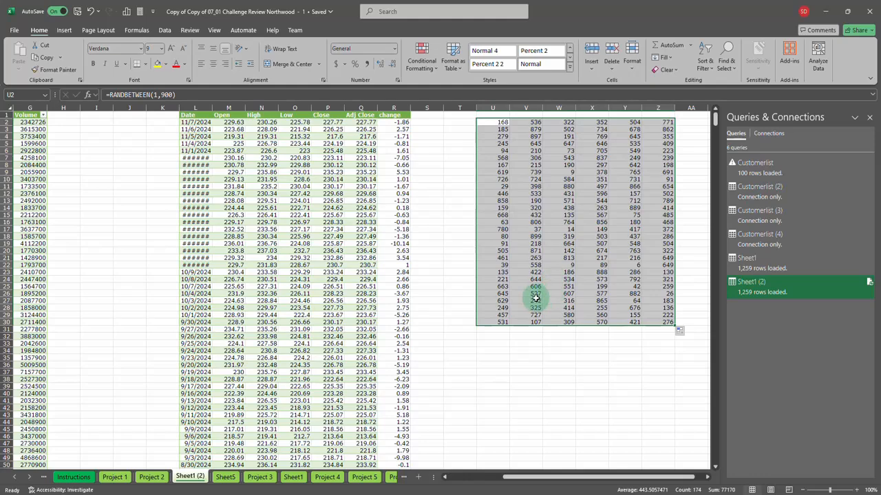
drag(676, 328, 665, 419)
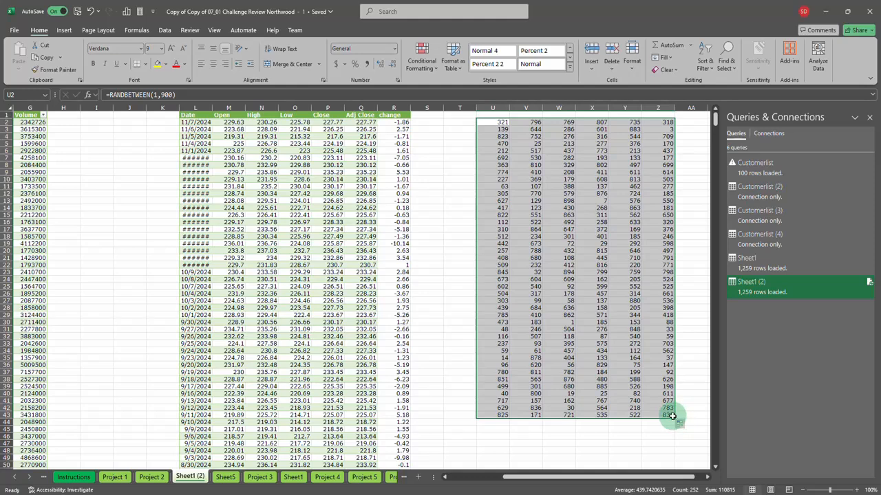
drag(675, 417, 705, 417)
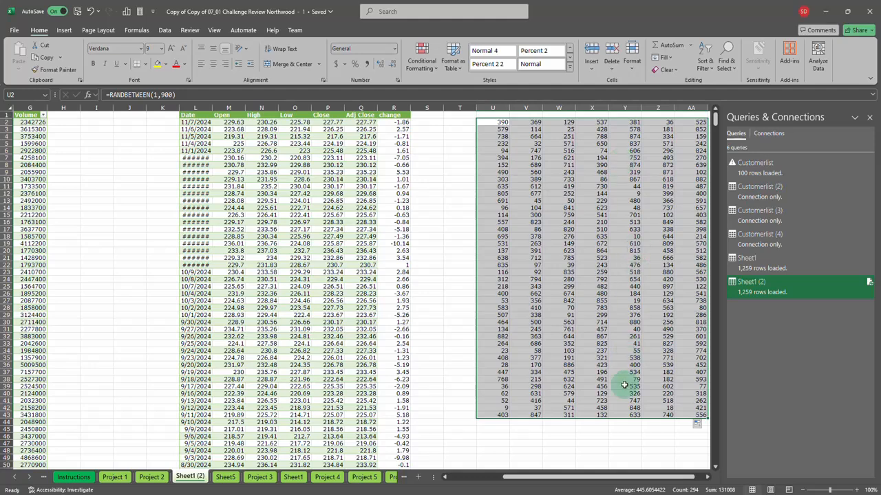
Search the available functions for "generate sequence" from cell U45.
click(498, 429)
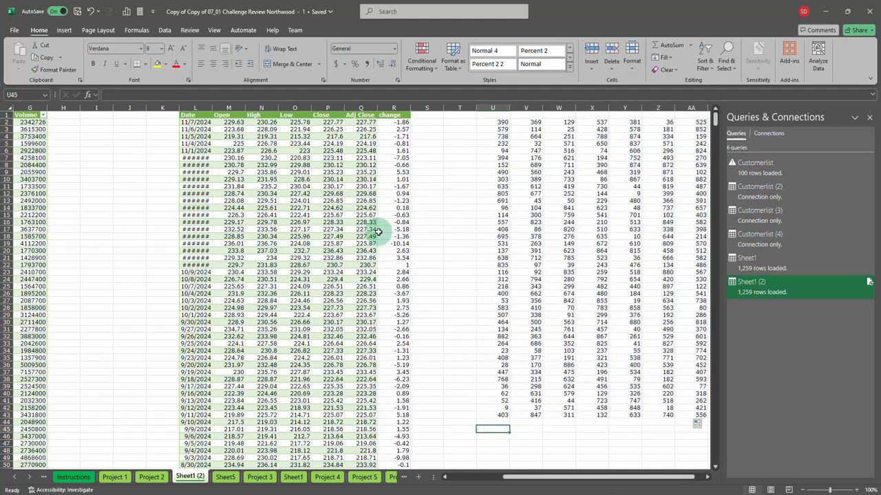
click(88, 95)
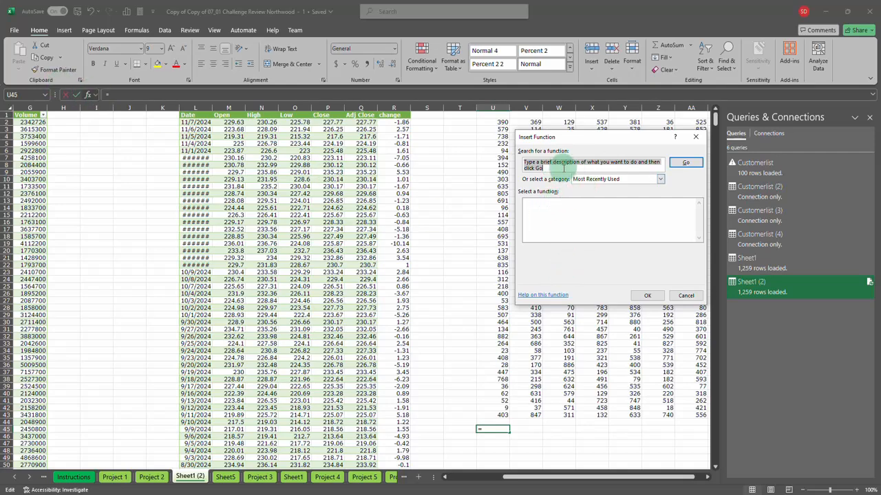
text(gen)
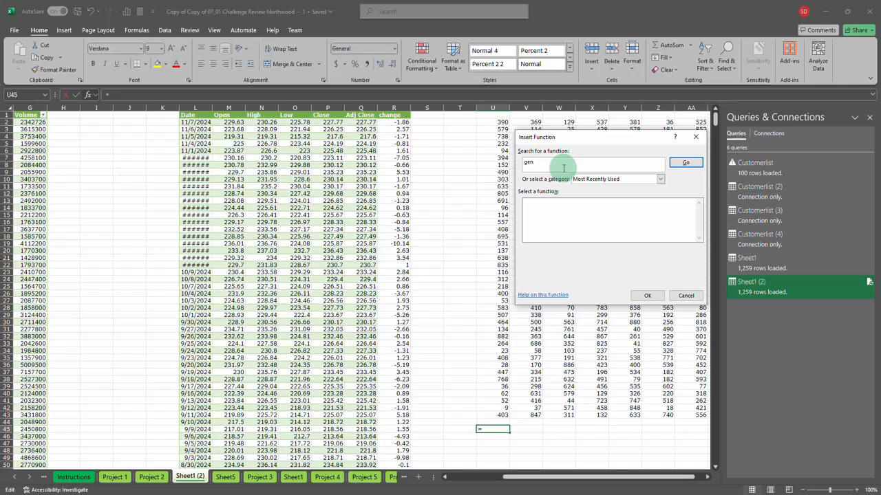
text(erate sequence)
click(678, 163)
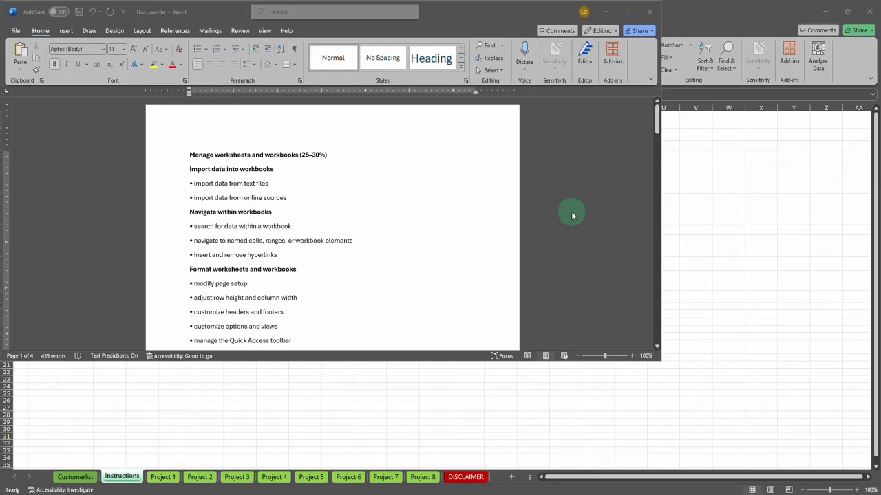
Switch to the Excel workbook 07_01 Challenge (4) and open its Project 7 worksheet.
click(704, 22)
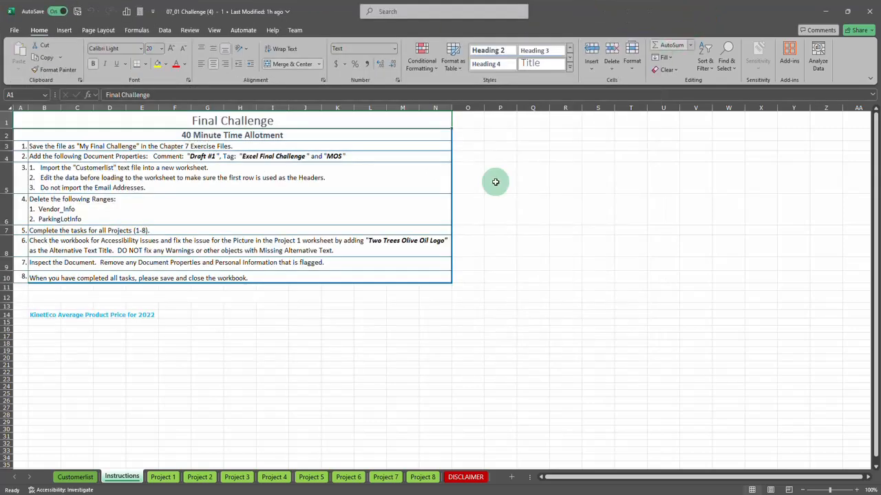
click(346, 476)
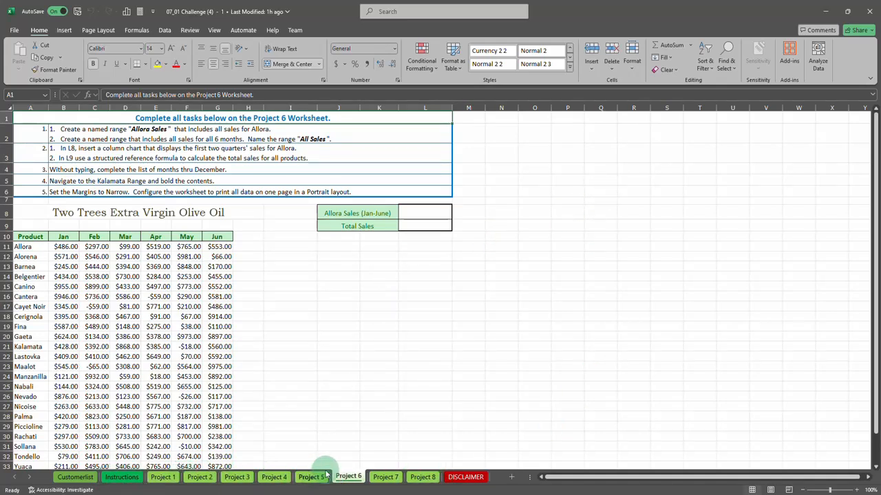
click(385, 476)
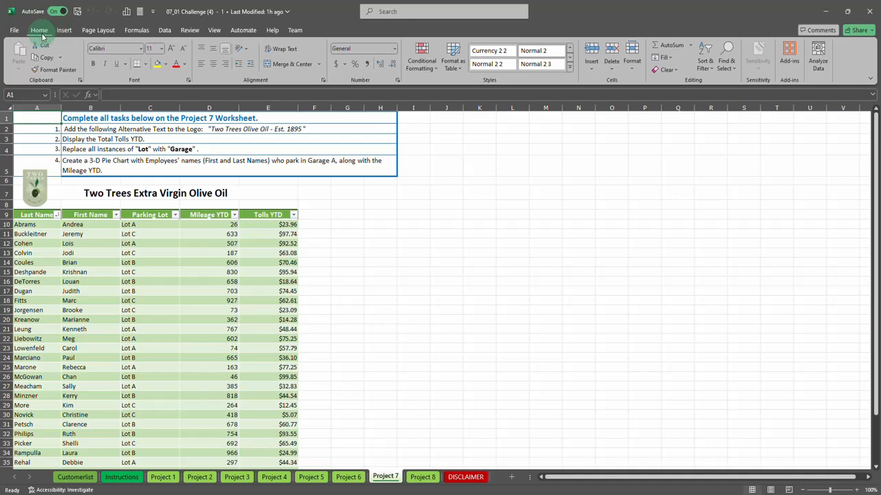
Insert a SEQUENCE function in cell A1 with 20 rows, 5 columns, start 9 and step 2.
click(87, 94)
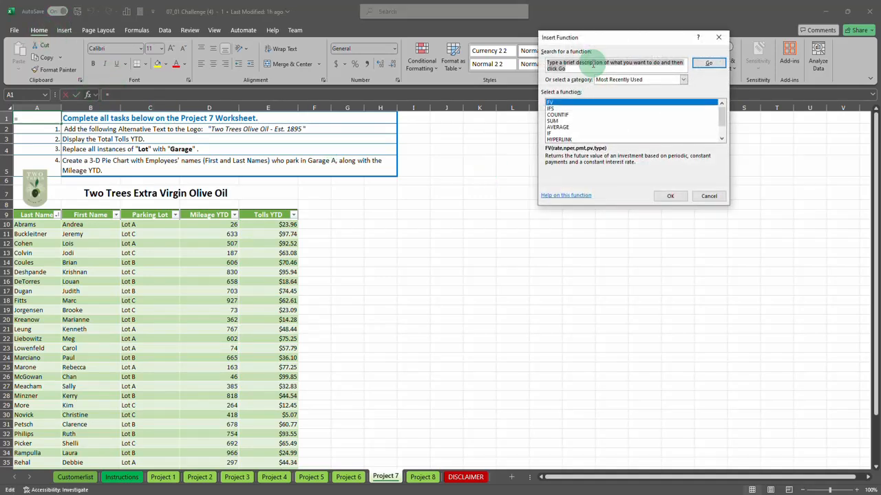
text(sequence)
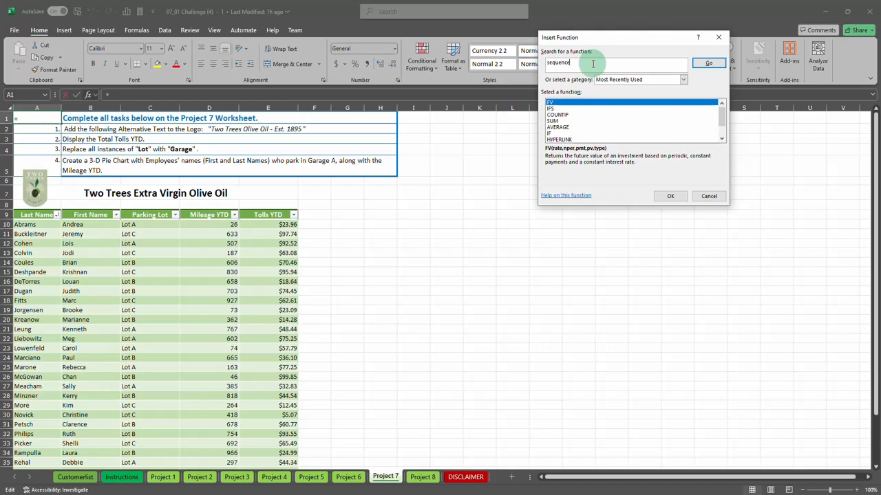
key(Return)
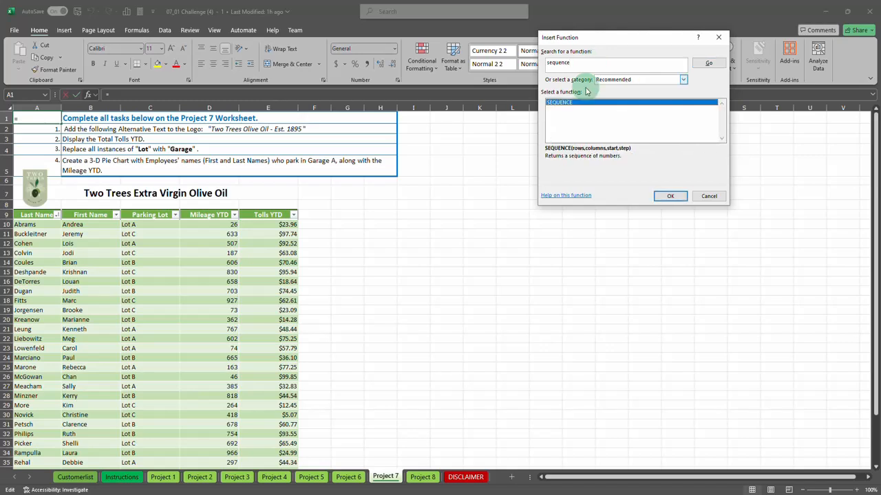
click(669, 195)
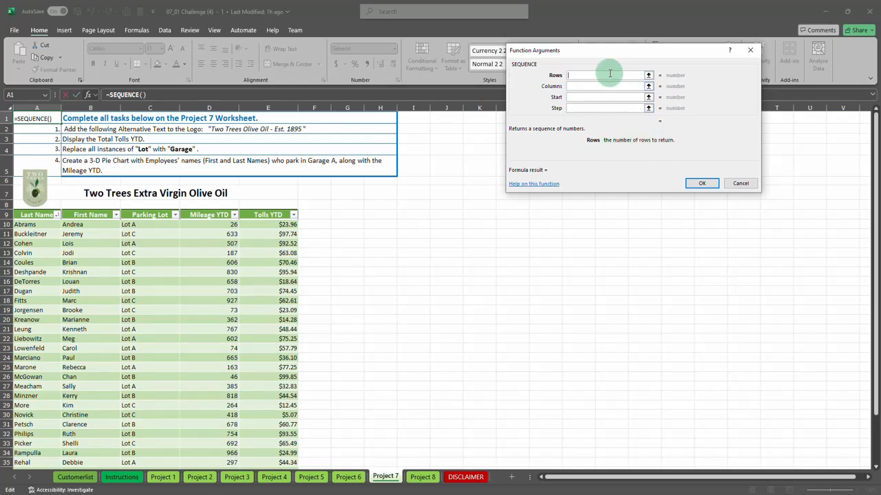
text(20)
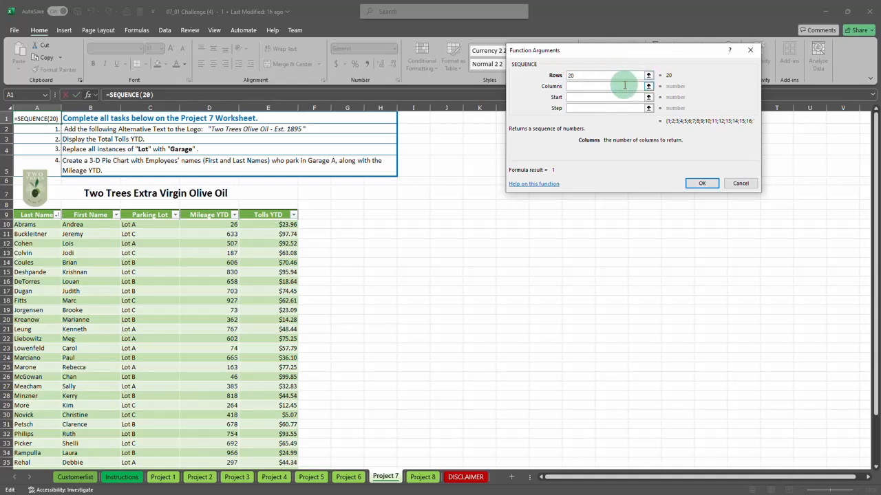
text(5,)
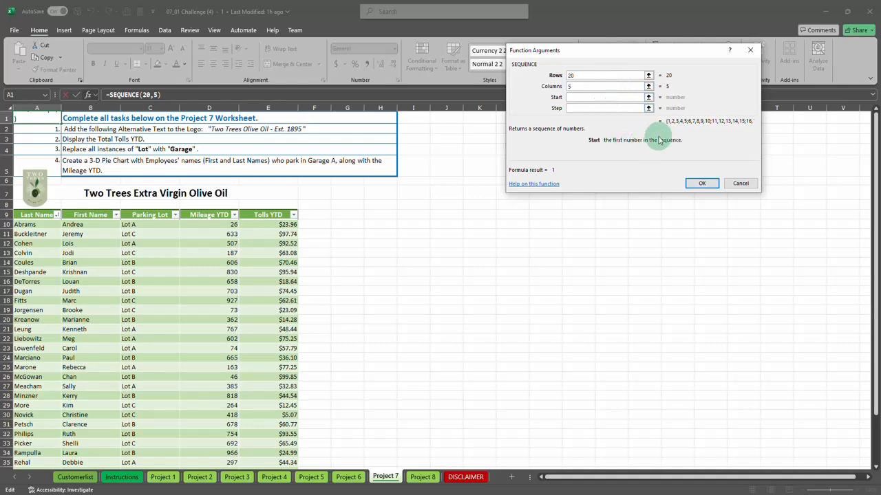
text(9)
click(633, 109)
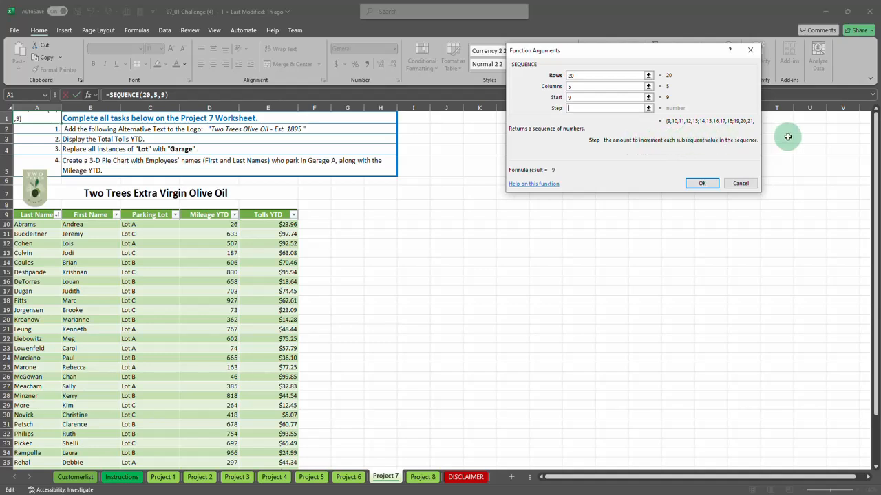
text(2)
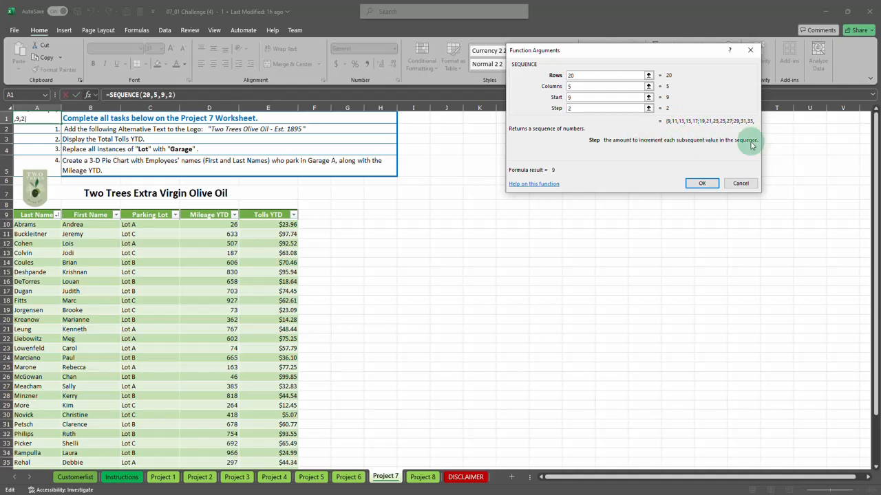
click(702, 183)
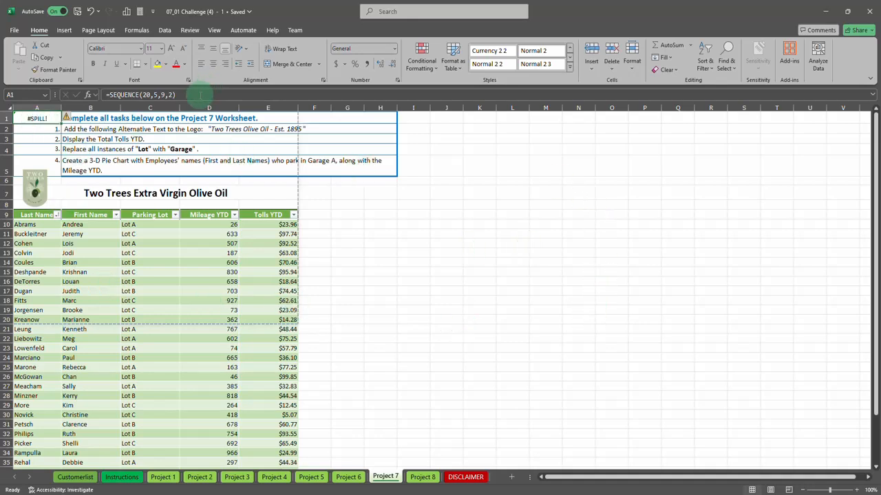
Move the SEQUENCE formula from cell A1 to the empty cell N5.
click(199, 95)
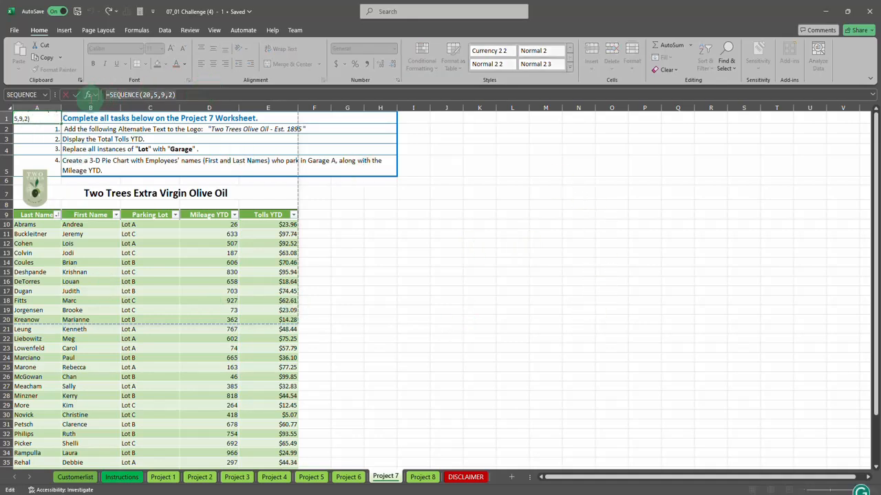
key(ctrl+x)
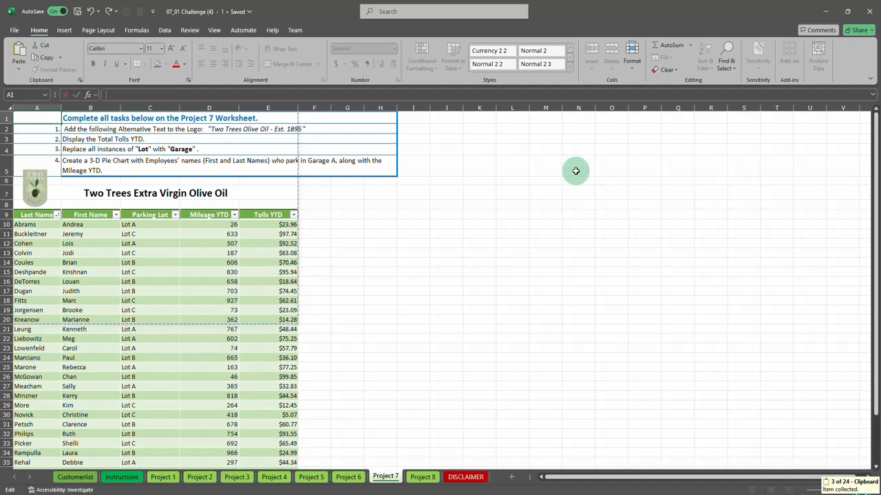
click(577, 169)
key(ctrl+v)
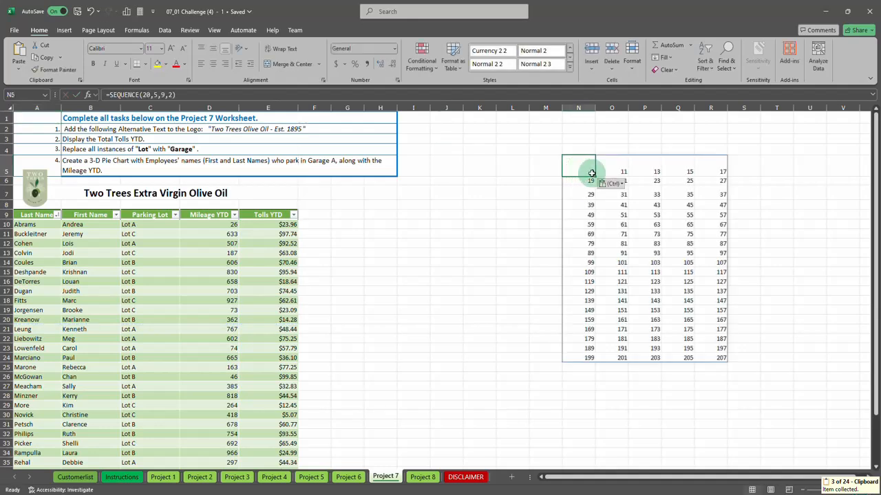
click(779, 228)
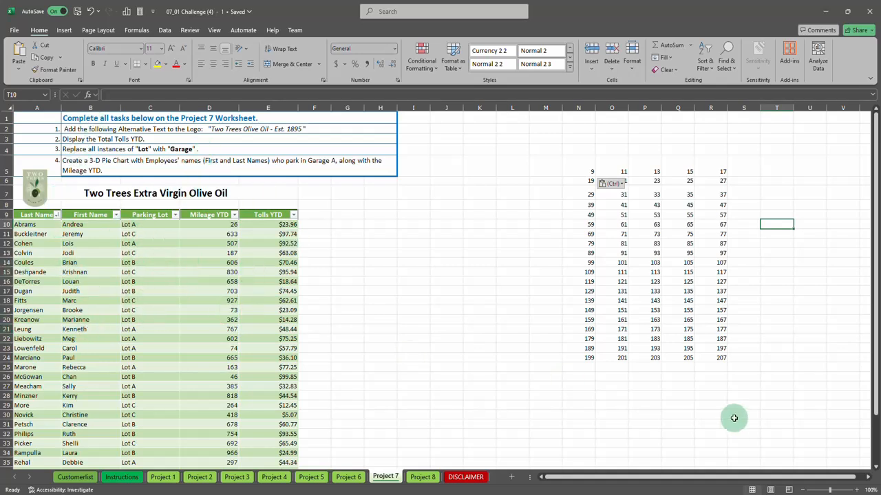
Try to overwrite cell P17 inside the SEQUENCE results with 6, and undo the entry.
click(589, 175)
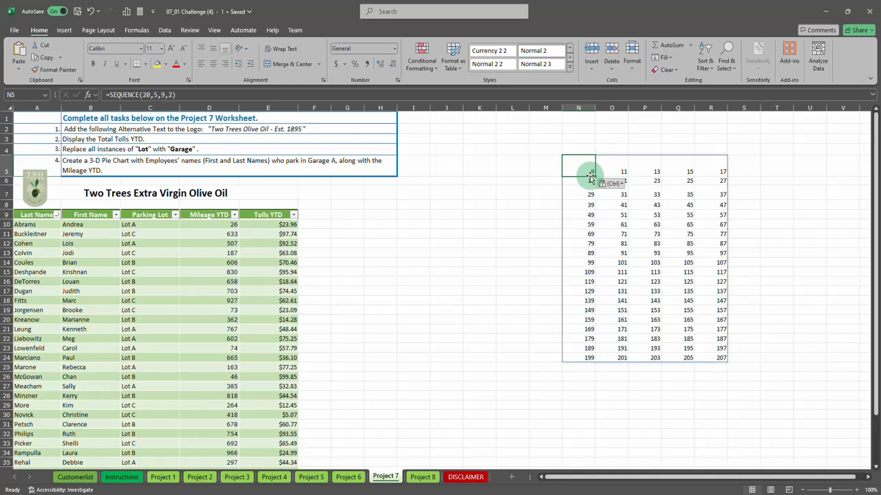
click(652, 291)
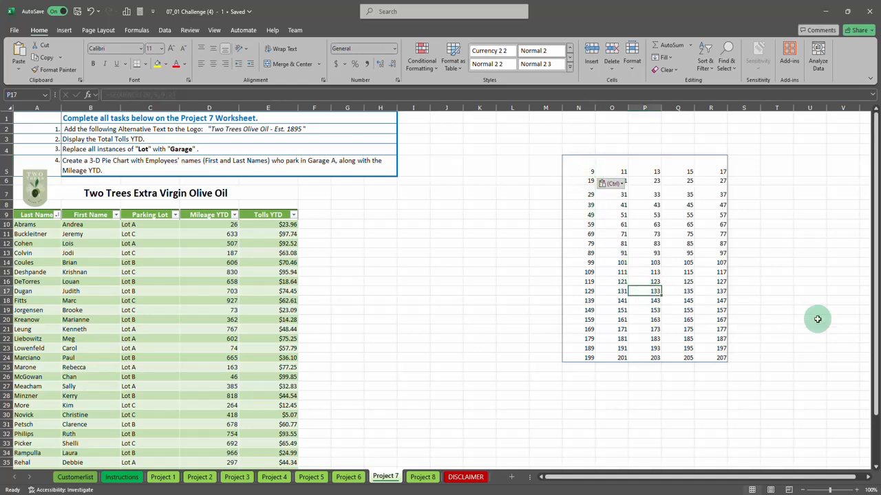
text(6)
key(Return)
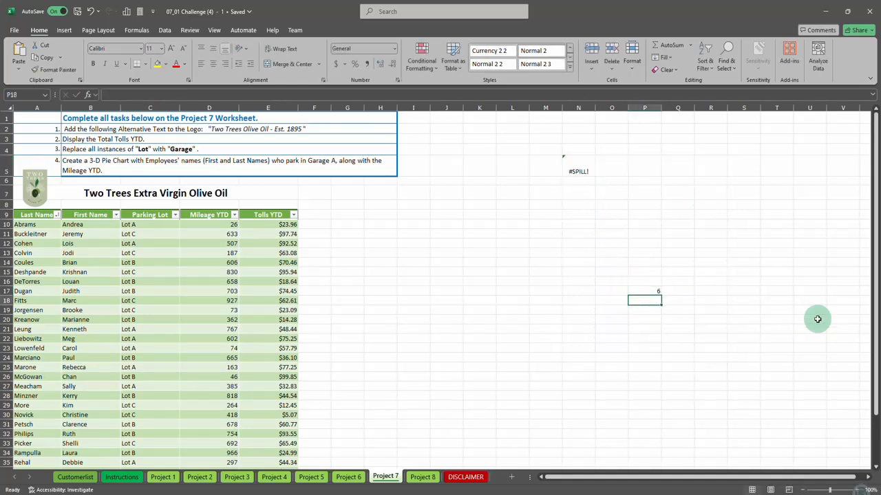
key(ctrl+z)
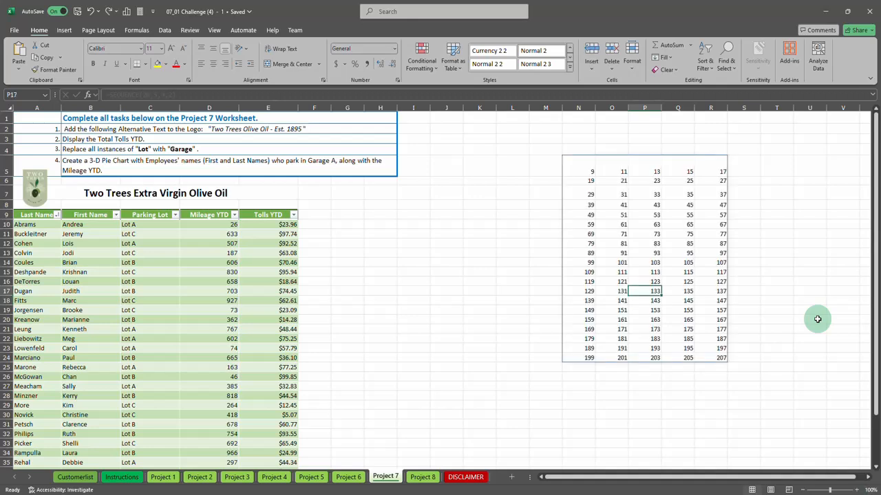
click(745, 166)
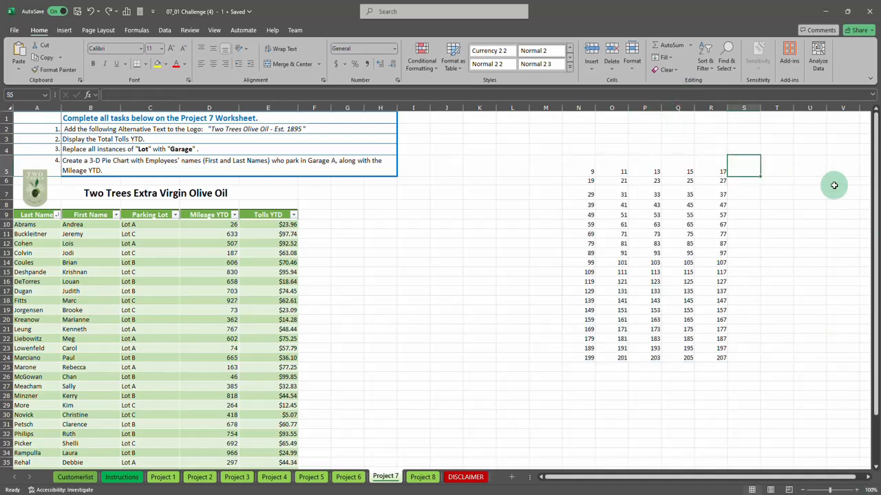
Total N5:R5 in S5 with AutoSum and copy the formula down through S24.
click(678, 46)
key(Return)
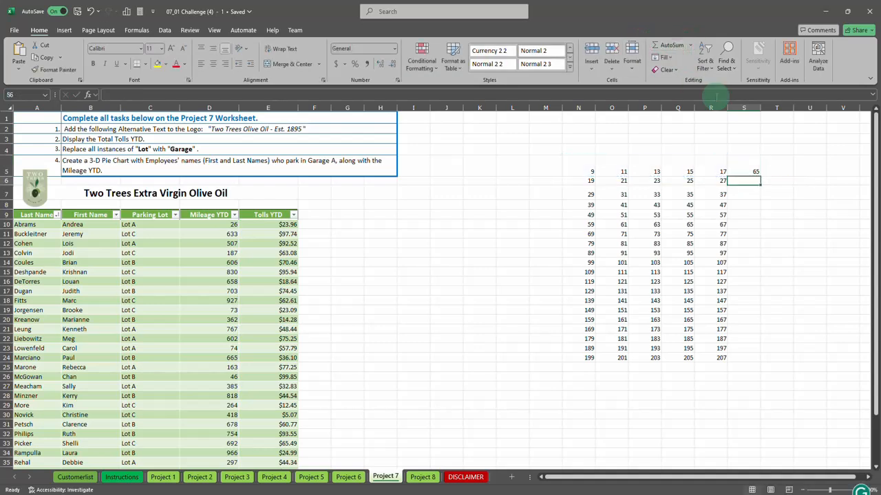
click(754, 163)
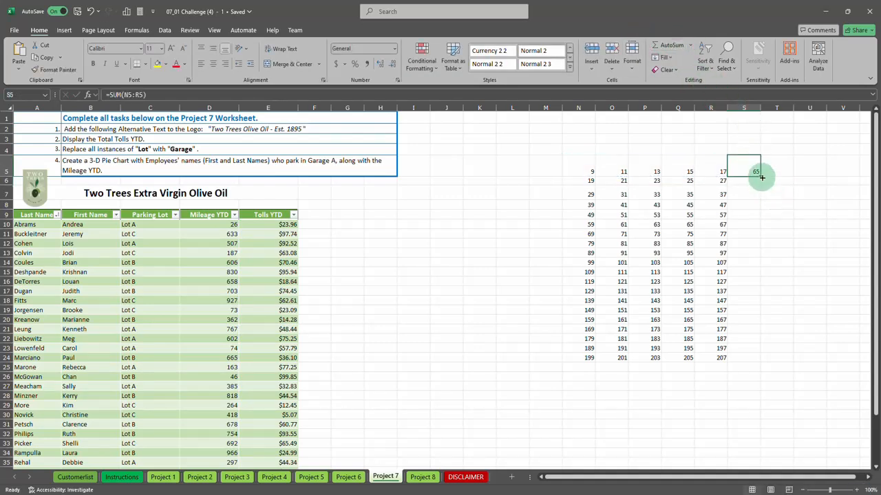
drag(762, 178, 750, 357)
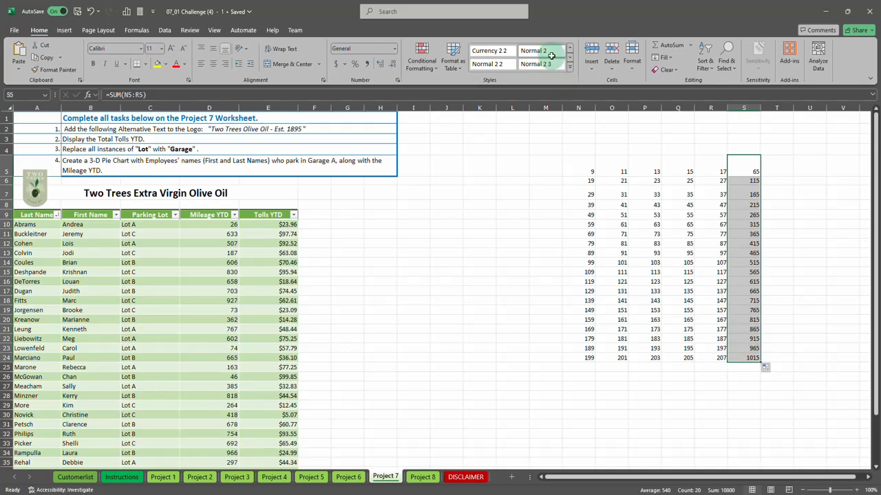
Examine the rows, columns, start and step arguments of the SEQUENCE function in N5.
click(590, 172)
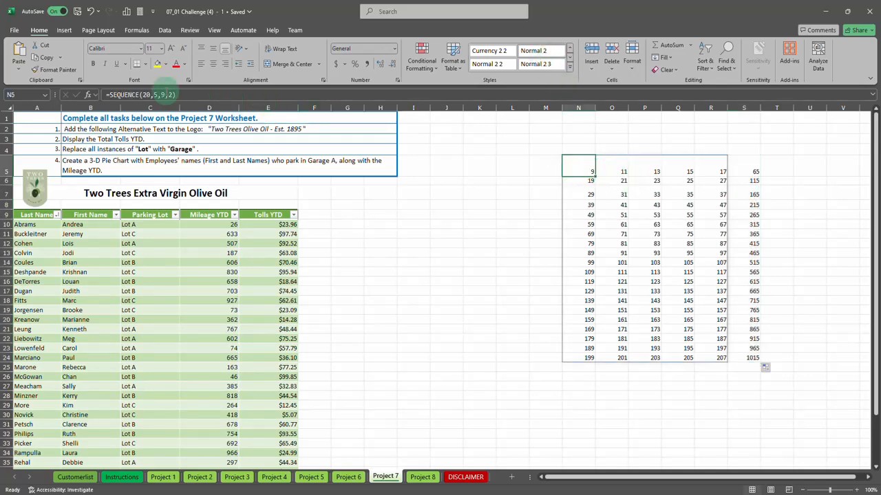
click(88, 96)
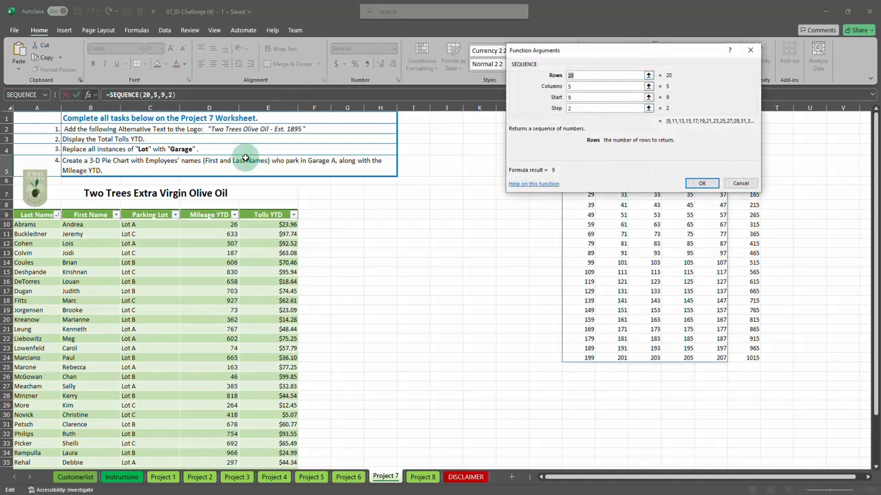
click(587, 87)
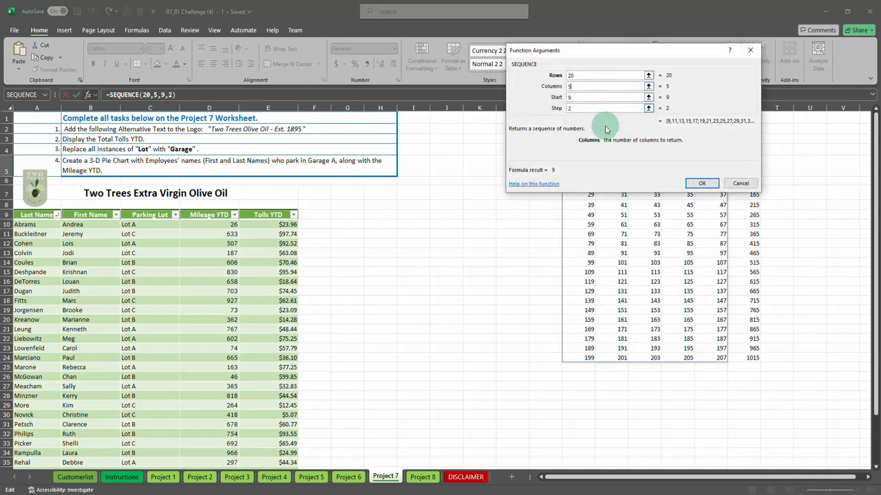
click(574, 98)
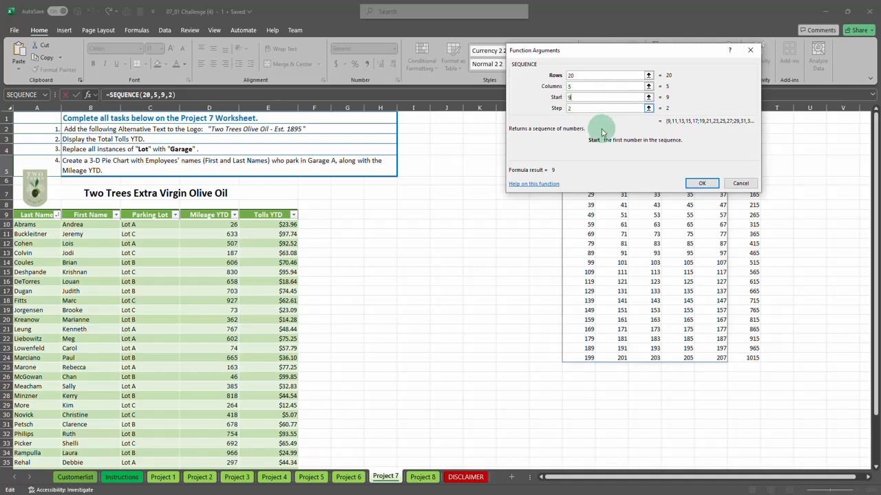
click(594, 110)
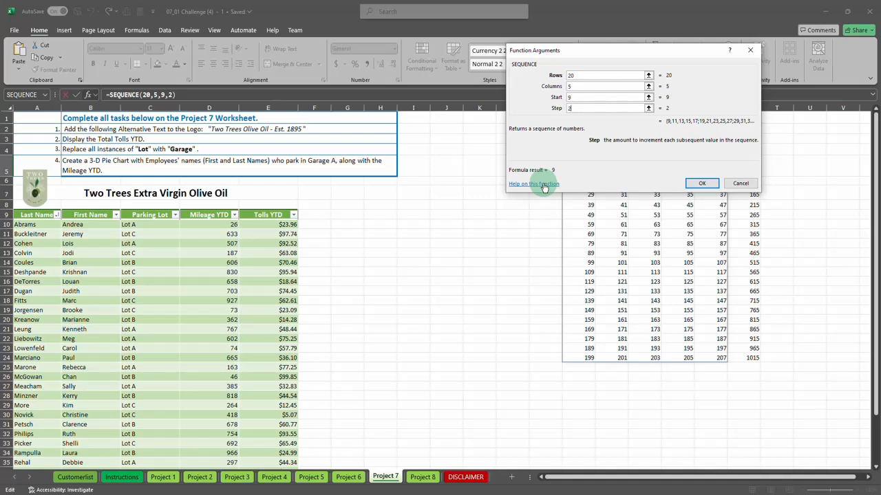
click(702, 184)
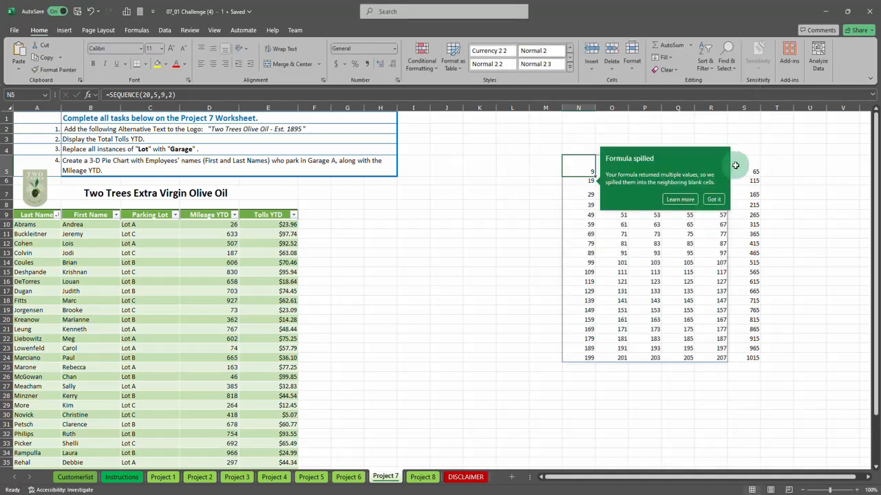
click(713, 199)
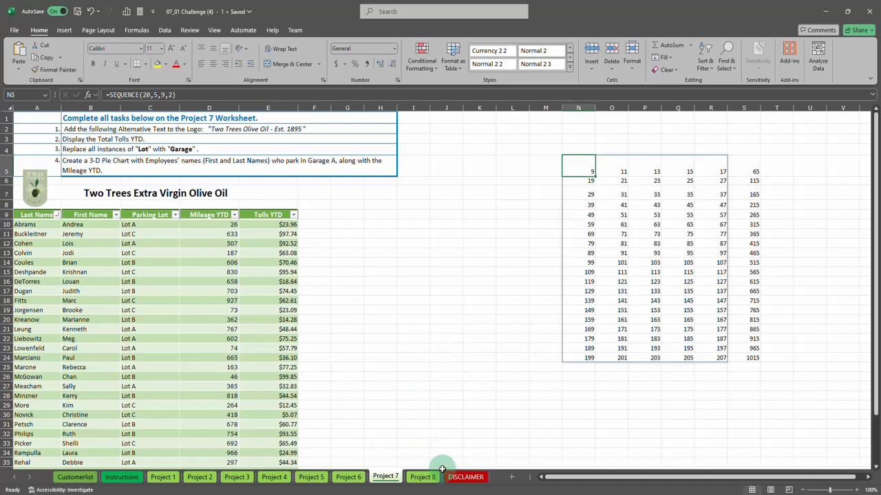
On the Project 8 worksheet, unmerge the heading cells B1:K1.
click(421, 477)
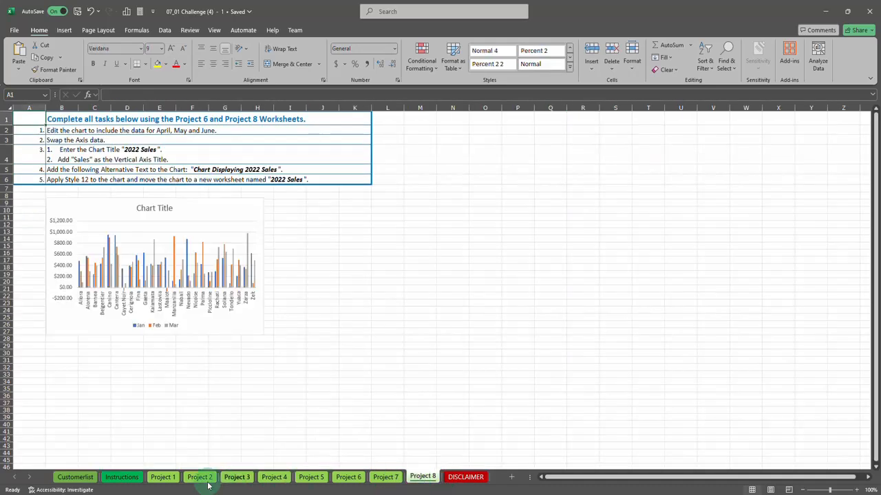
click(127, 119)
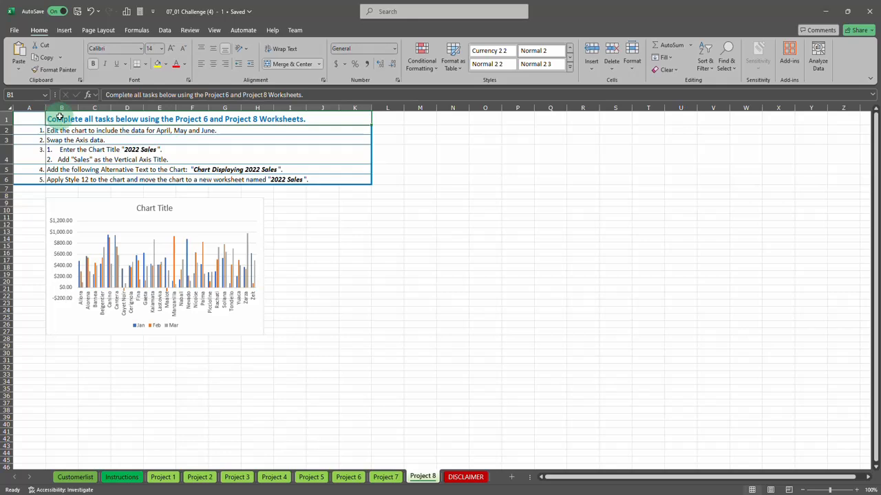
click(87, 108)
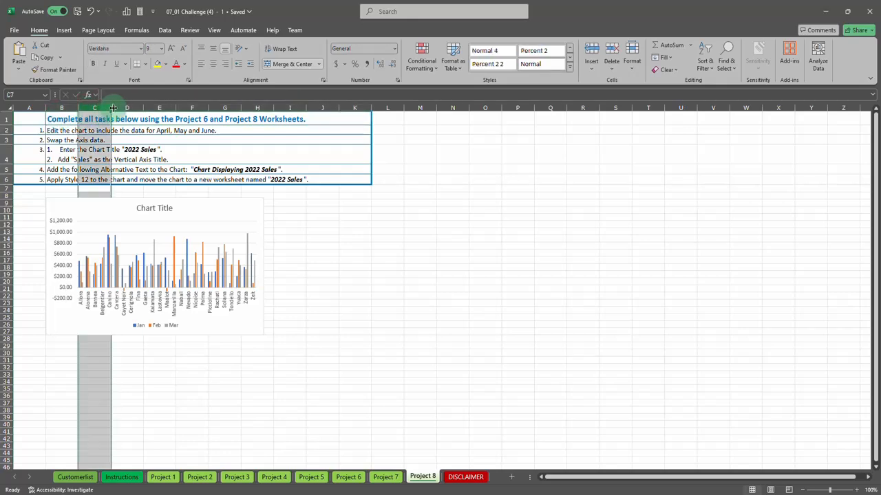
click(75, 119)
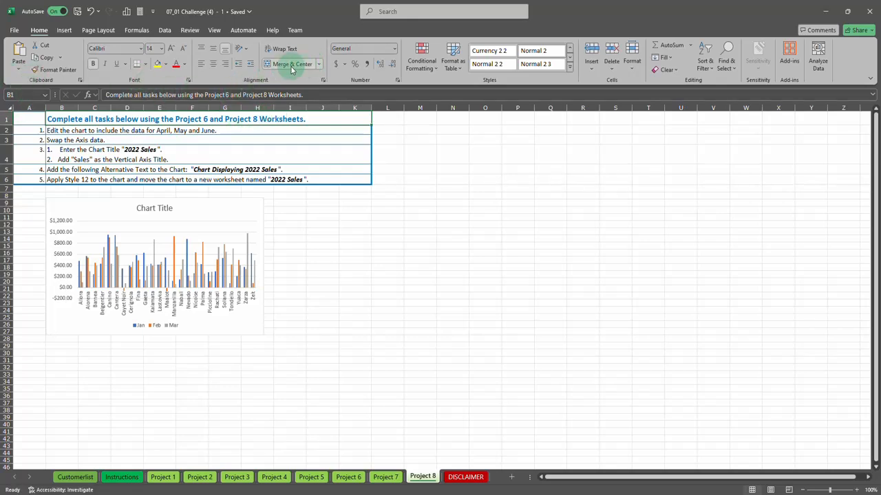
click(319, 65)
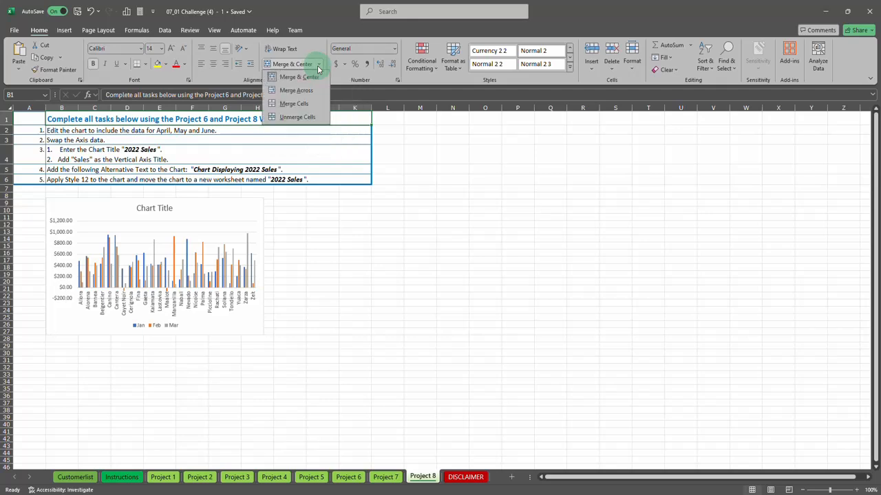
click(297, 117)
click(196, 119)
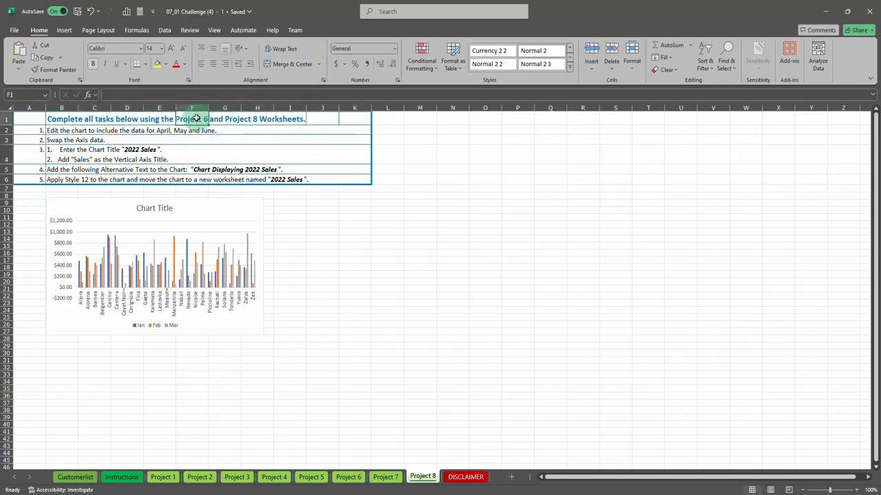
Merge and center the heading across B1:K1.
click(81, 120)
drag(71, 119, 349, 116)
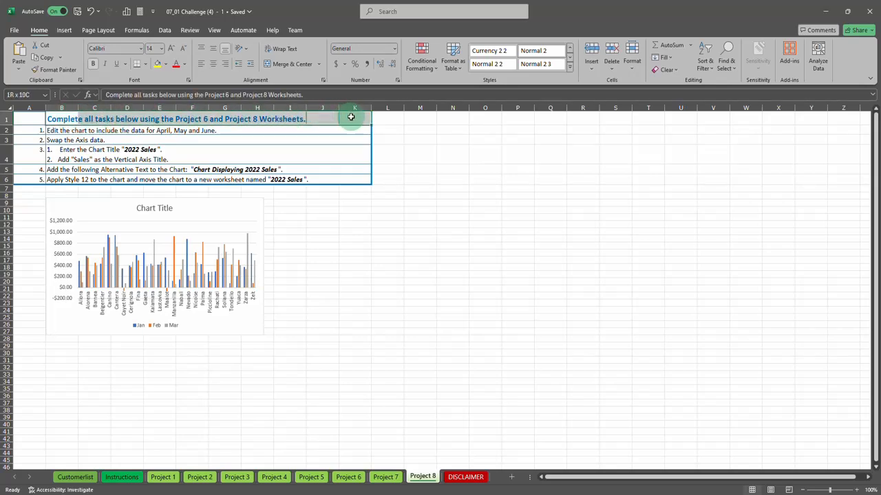
click(295, 65)
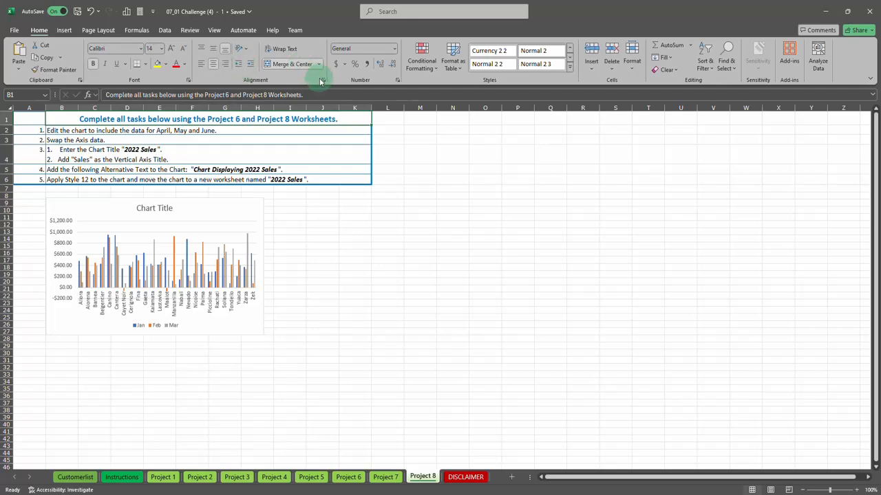
Set both the horizontal and vertical text alignment of the merged heading to Justify.
click(322, 79)
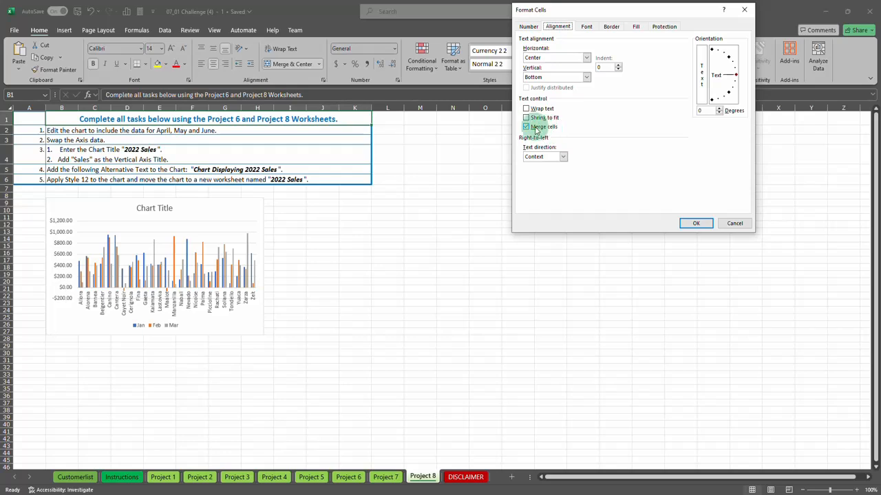
click(587, 58)
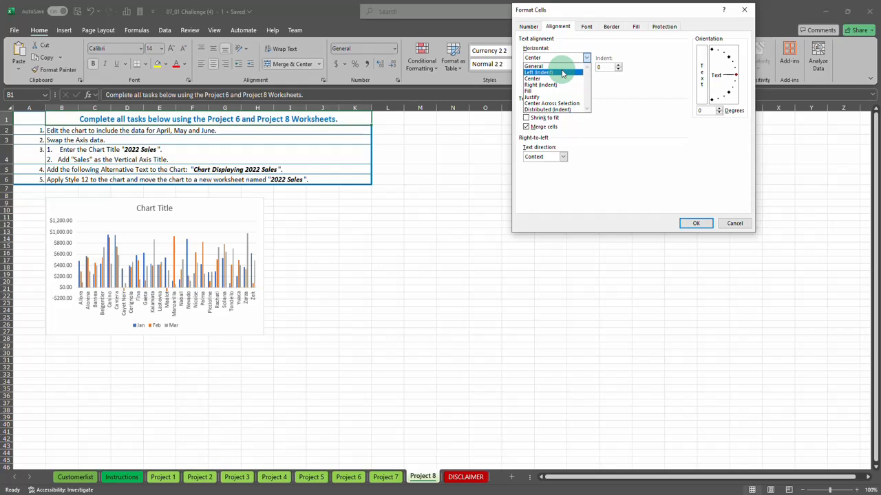
click(550, 98)
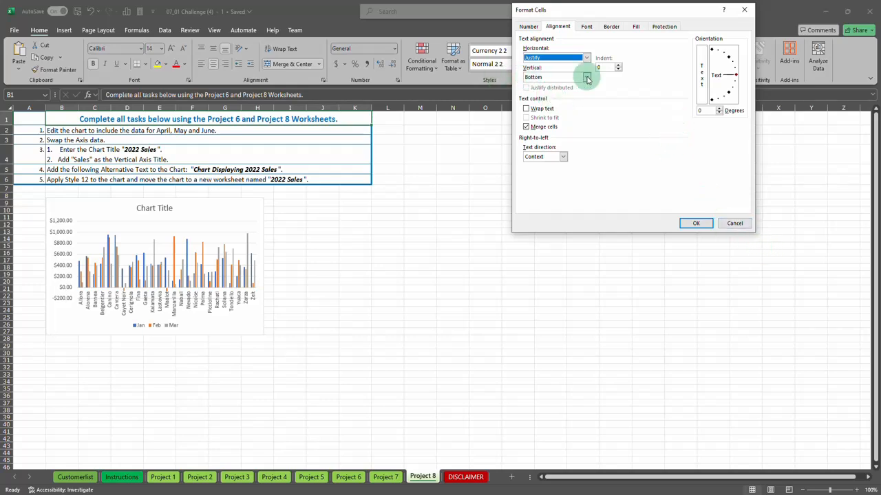
click(587, 77)
click(559, 105)
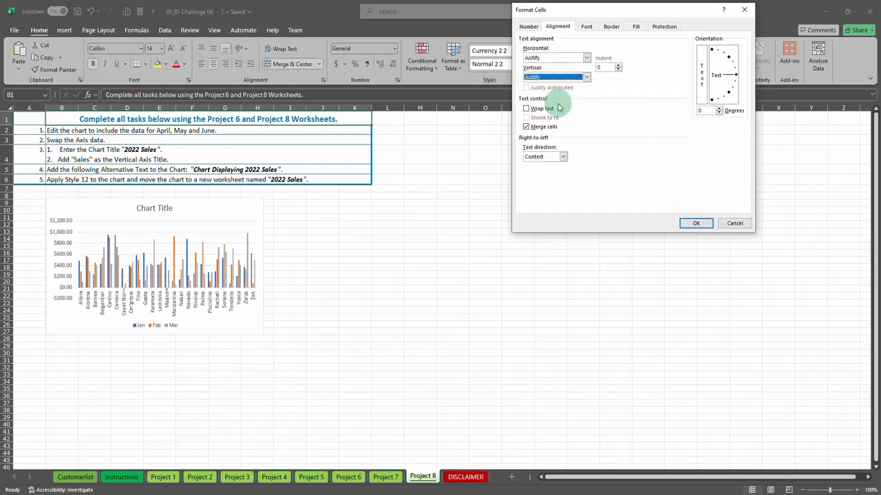
click(692, 223)
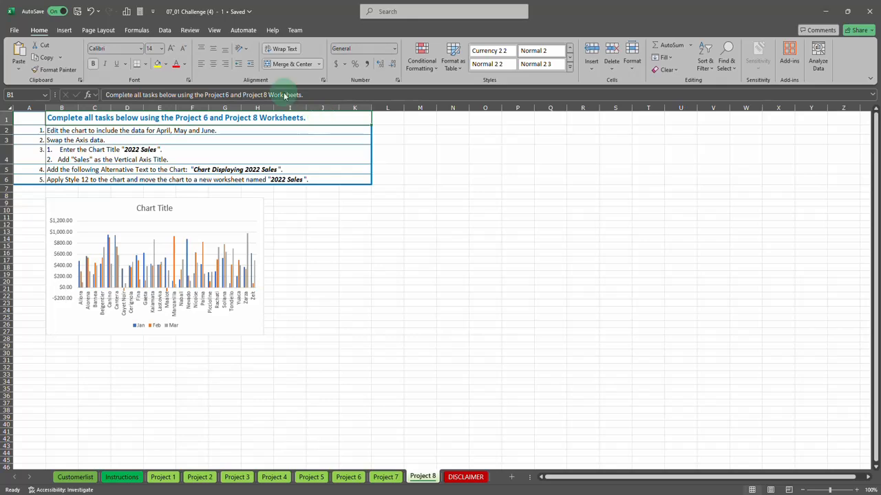
Change the heading's horizontal alignment to Left (Indent) and increase its indent.
click(324, 80)
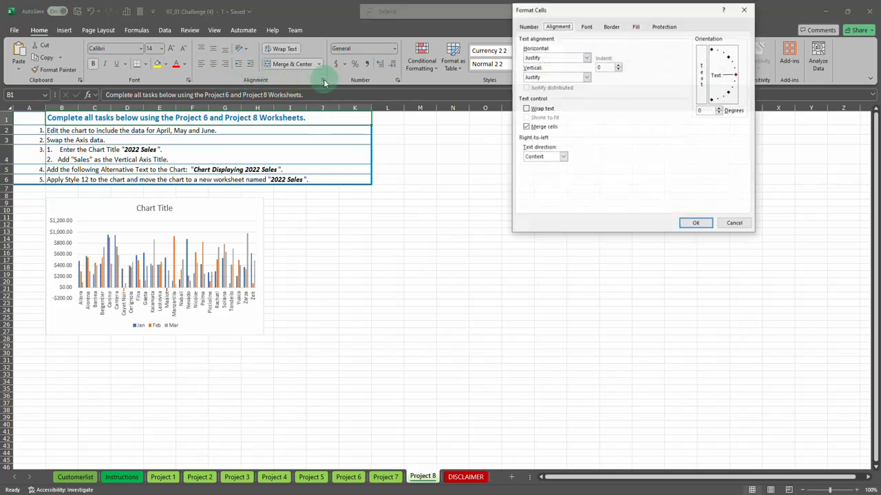
drag(730, 77, 728, 58)
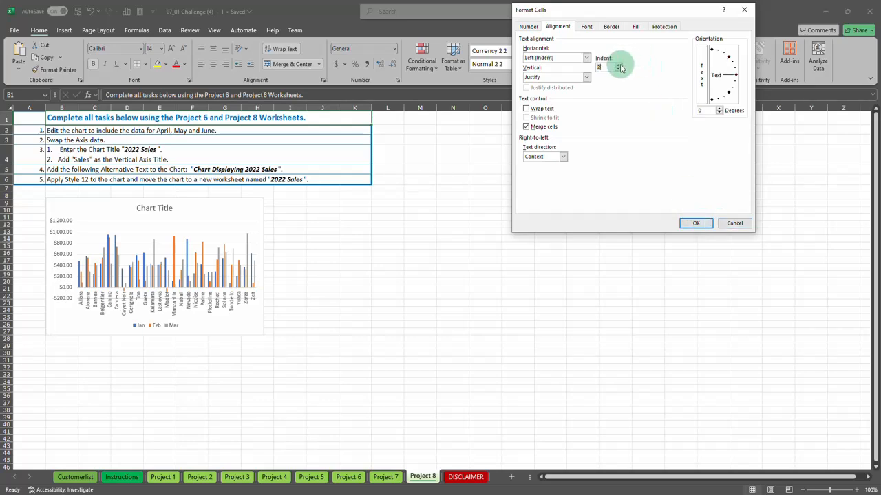
click(691, 222)
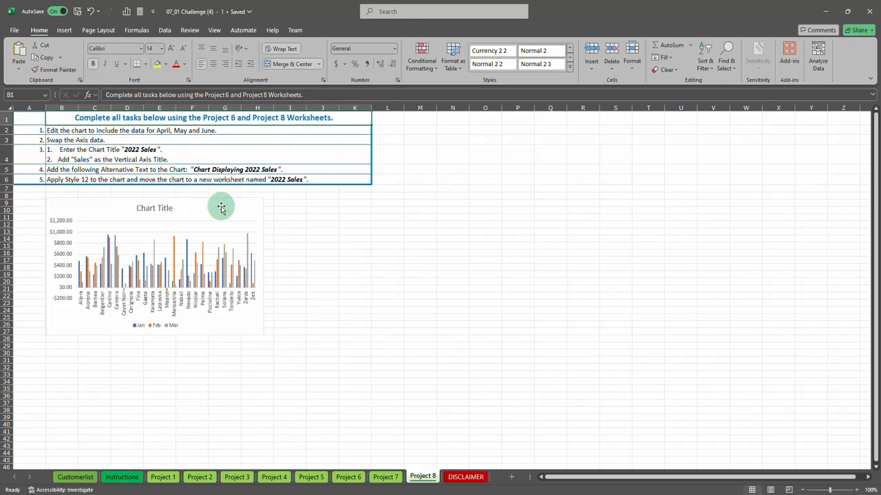
On the Project 2 worksheet, angle the text in A11:M11 diagonally upward and make row 11 tall enough for it.
click(199, 477)
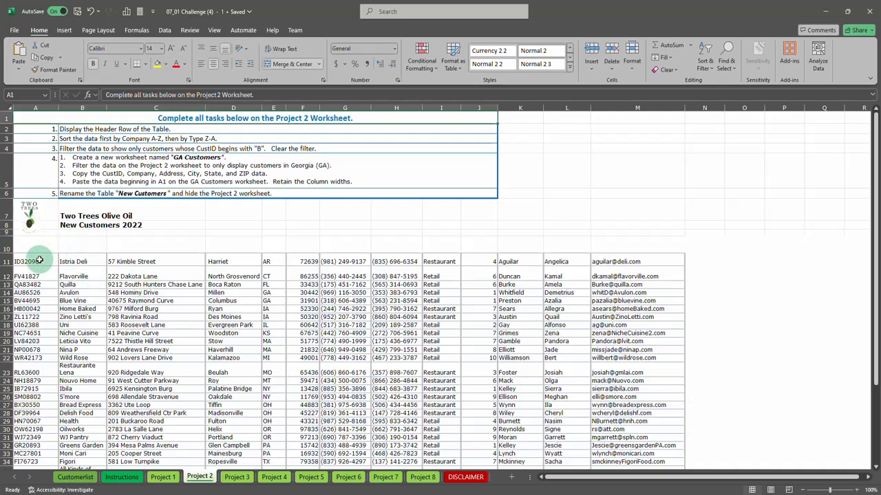
drag(35, 260, 635, 261)
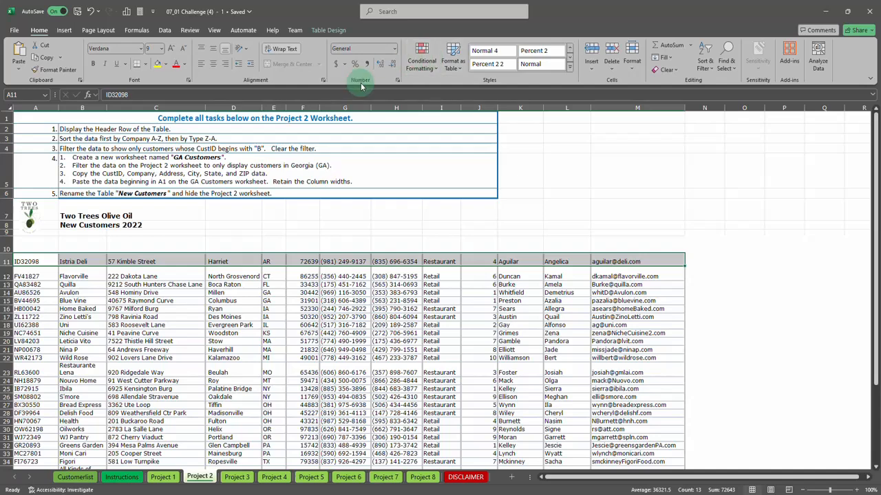
click(323, 80)
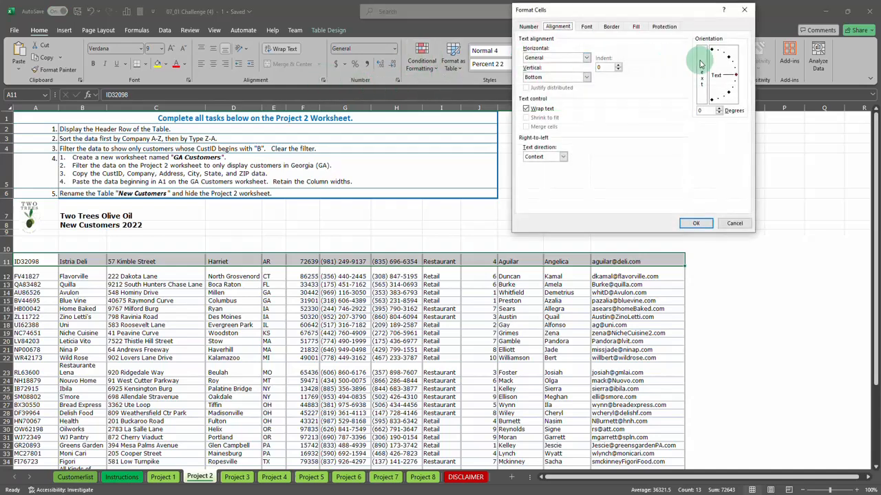
click(697, 224)
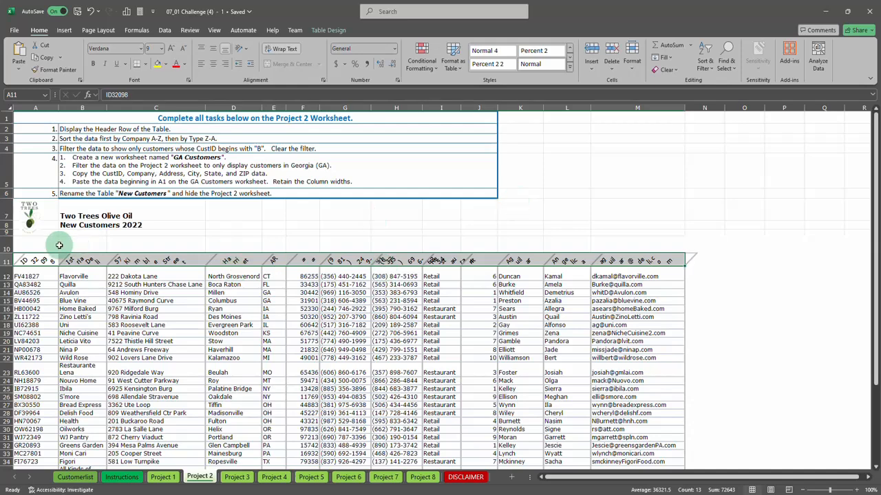
double_click(7, 252)
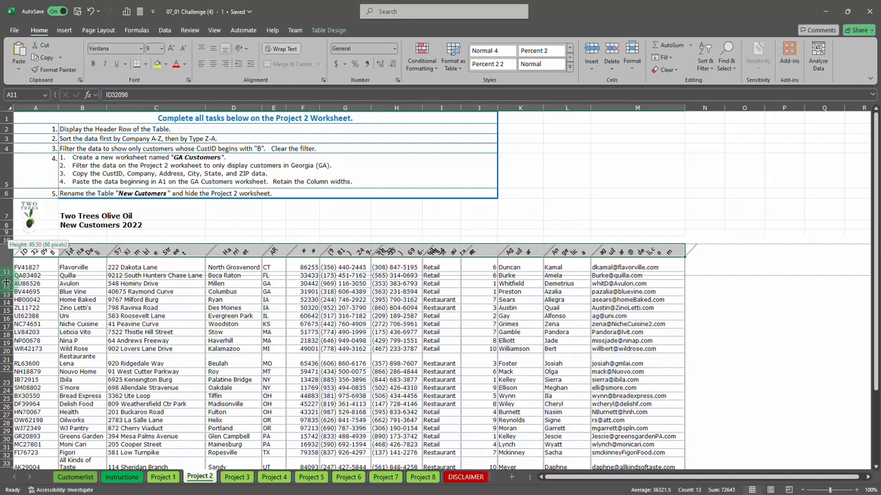
double_click(7, 256)
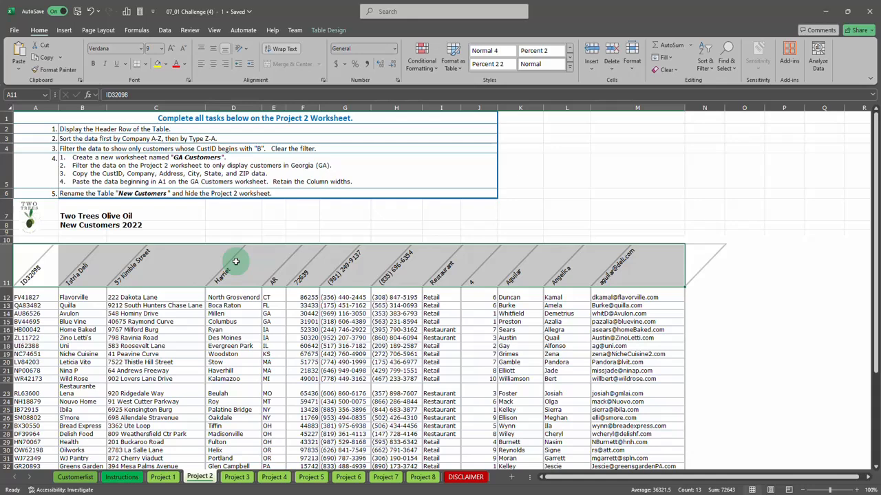
Undo the row height changes and the text rotation in row 11.
key(ctrl+z)
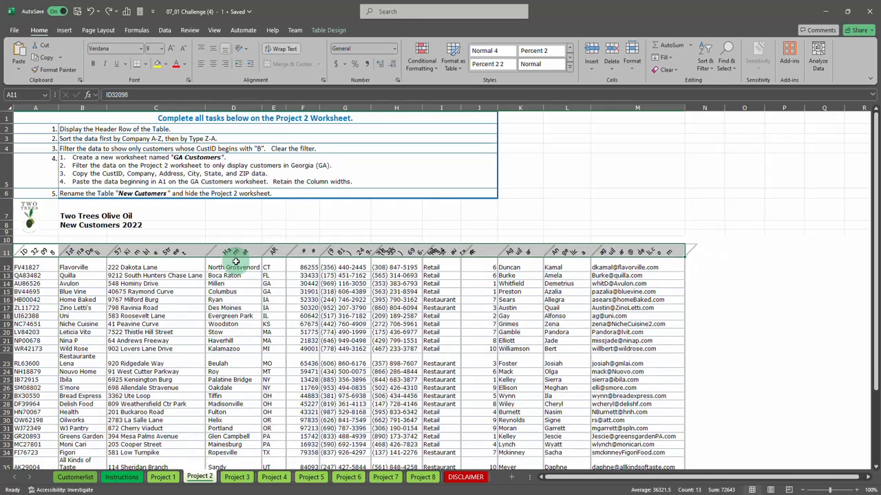
key(ctrl+z)
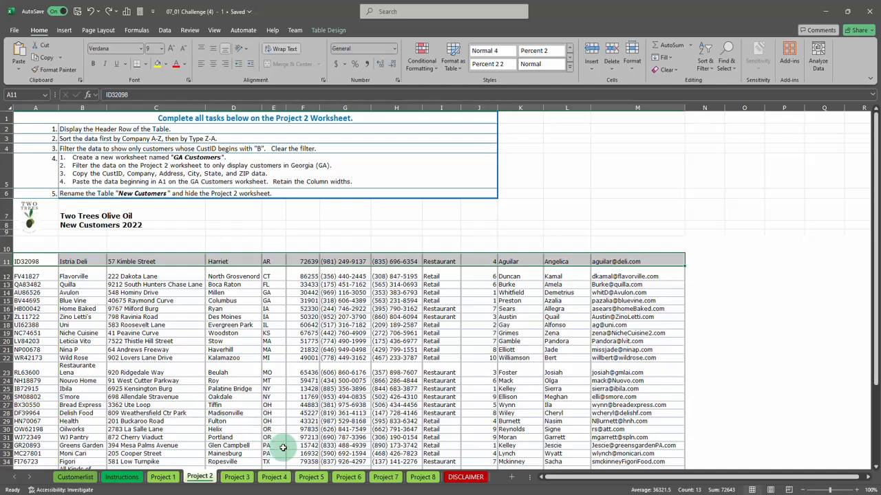
On the Project 4 worksheet, convert the sales table starting at row 11 to a normal range.
click(274, 477)
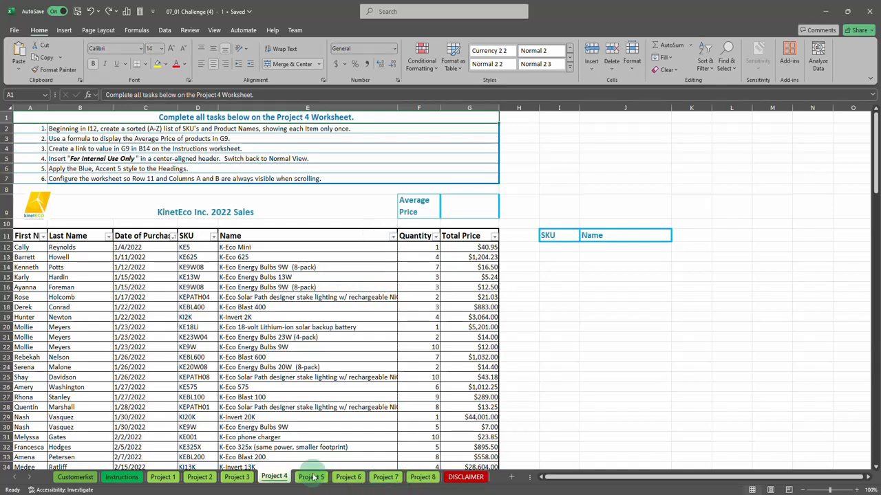
click(261, 267)
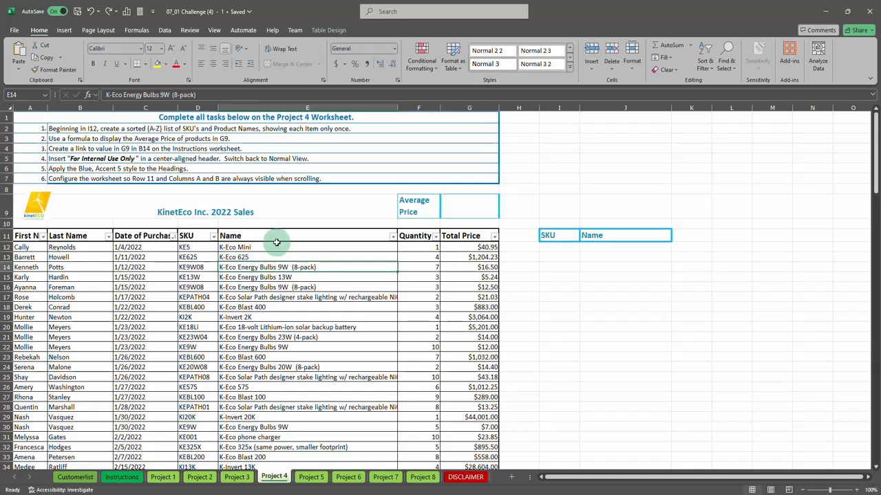
click(327, 30)
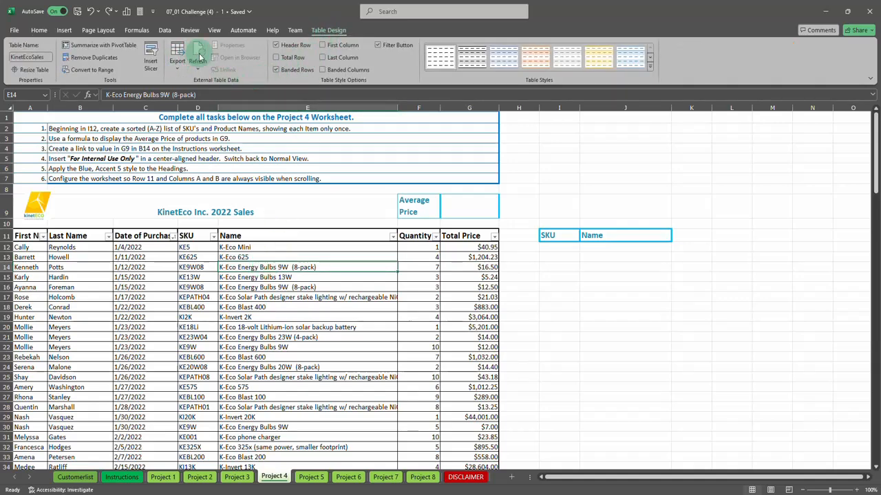
click(96, 70)
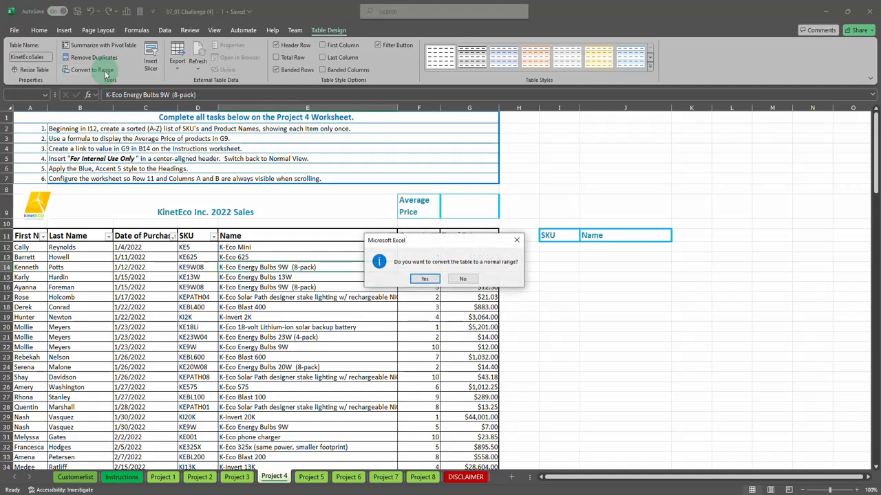
click(411, 280)
click(428, 288)
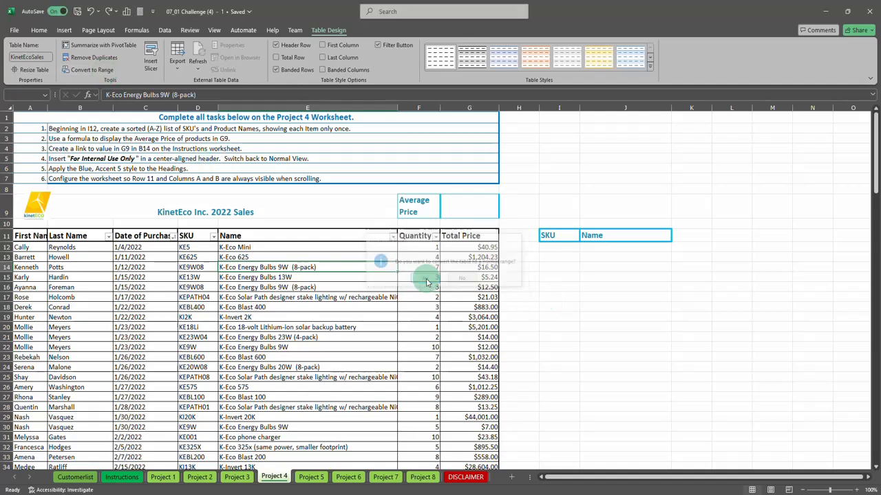
Fill the first data row, A12:G12, with a light green theme color.
click(34, 236)
drag(34, 236, 437, 234)
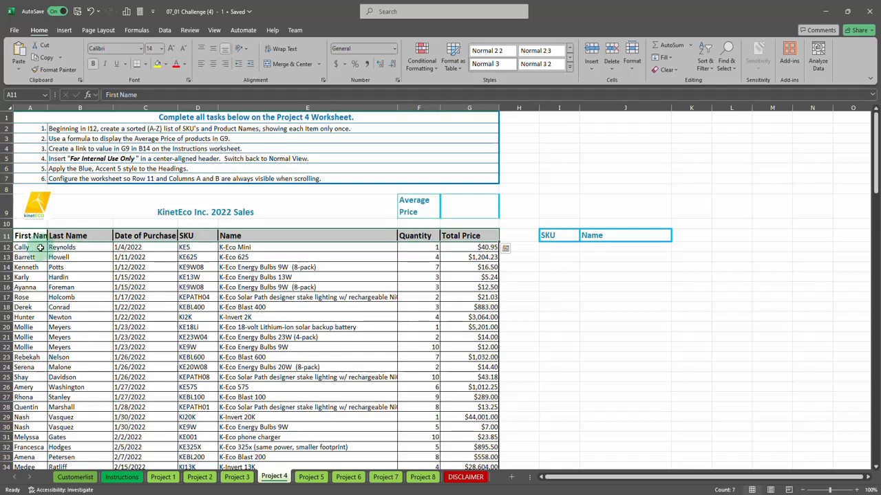
drag(31, 248, 461, 246)
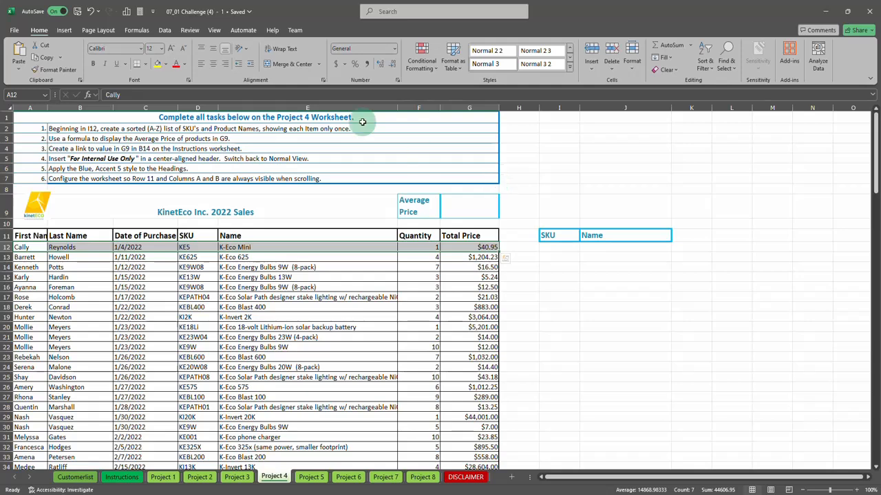
click(166, 64)
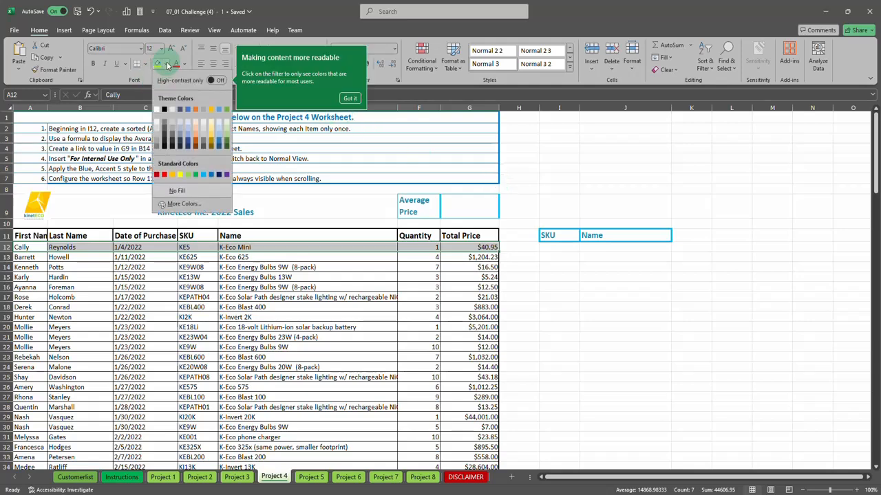
click(229, 131)
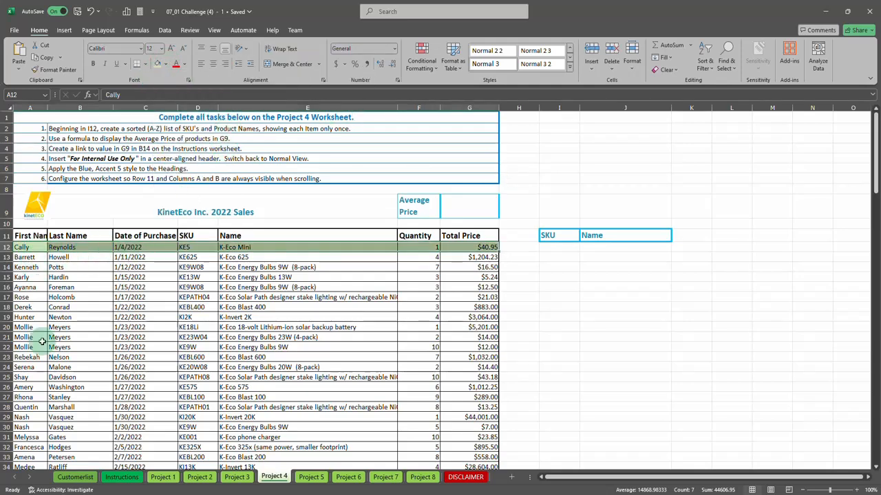
Copy the alternating row formatting of A12:G13 onto the data rows below with Format Painter.
drag(34, 249, 454, 253)
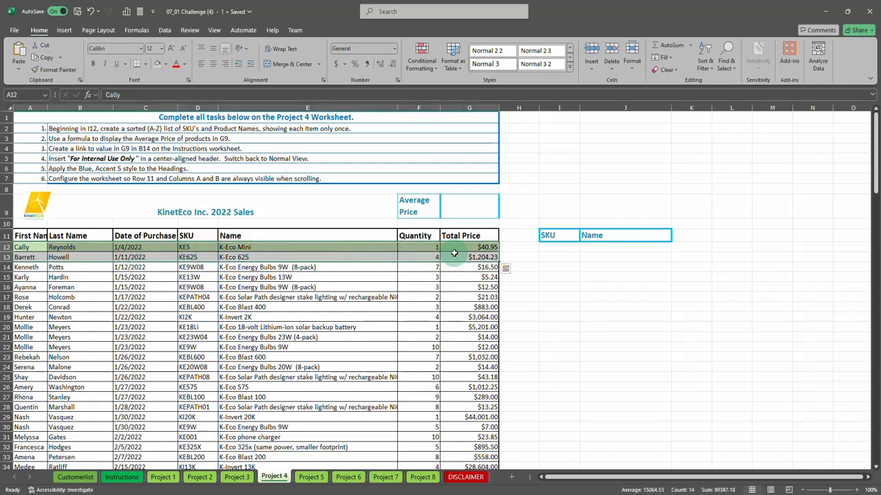
click(59, 69)
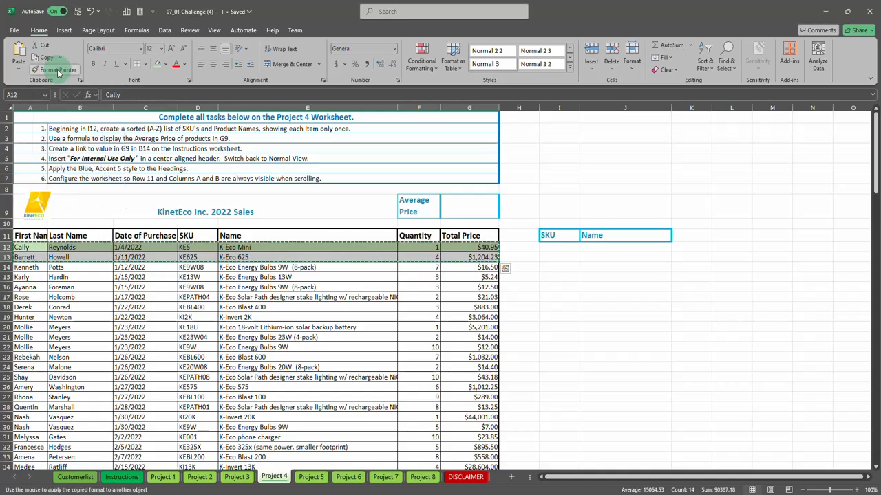
mouse_move(29, 267)
mouse_down()
mouse_move(157, 465)
mouse_move(457, 444)
mouse_up()
click(540, 326)
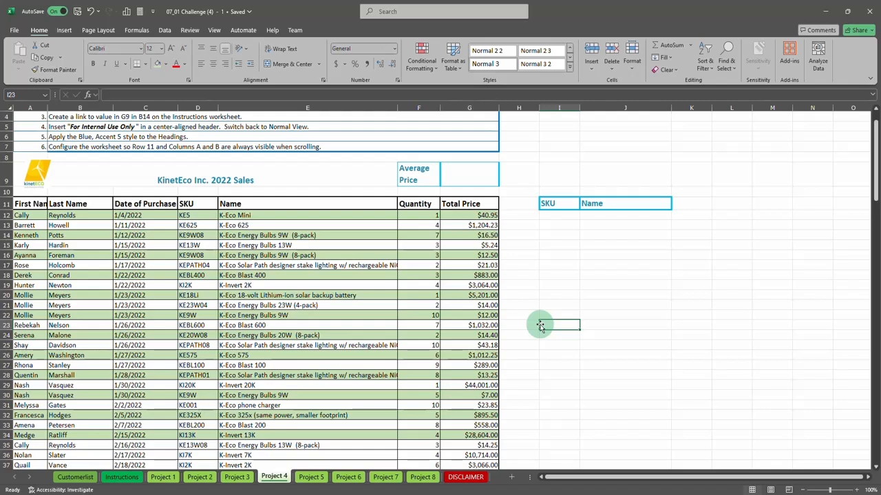
Try copying the KinetEco Inc. 2022 Sales title's formatting onto the column headings A11:G11, and undo it.
click(37, 204)
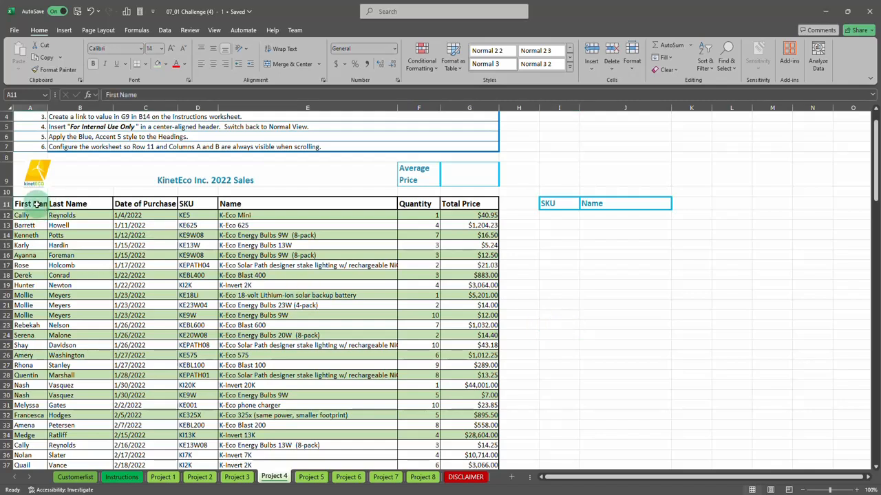
click(244, 181)
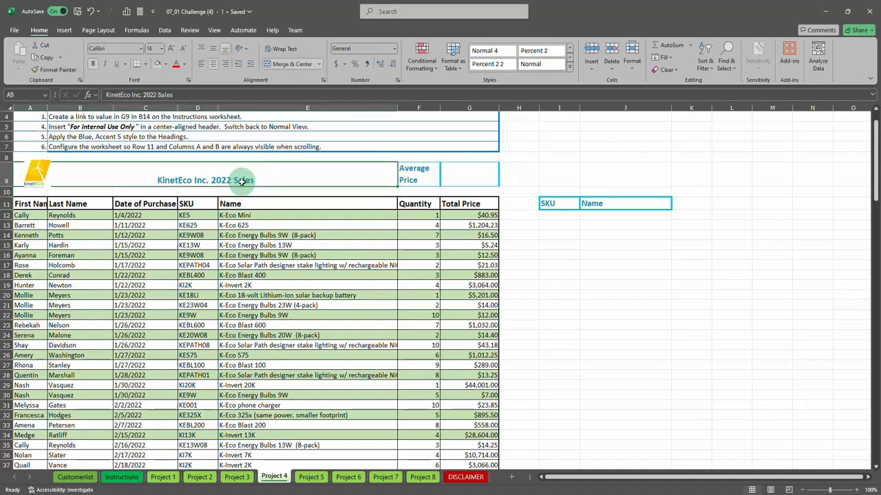
click(54, 70)
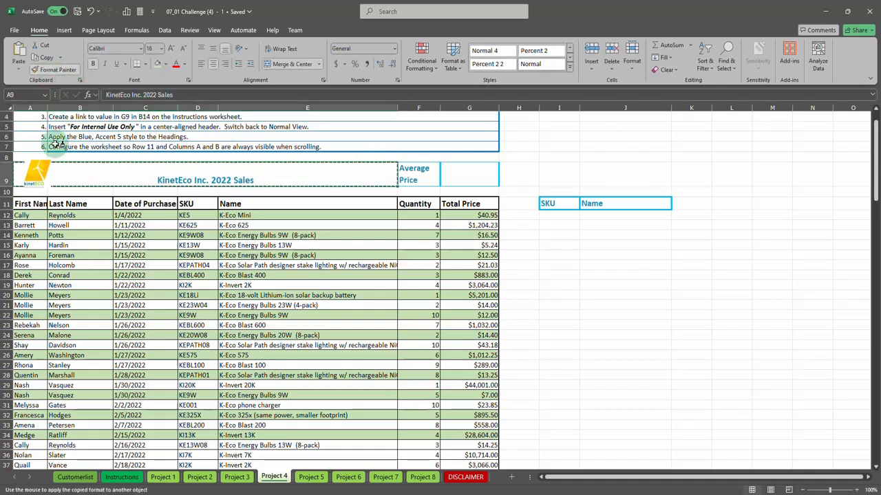
drag(38, 198, 457, 203)
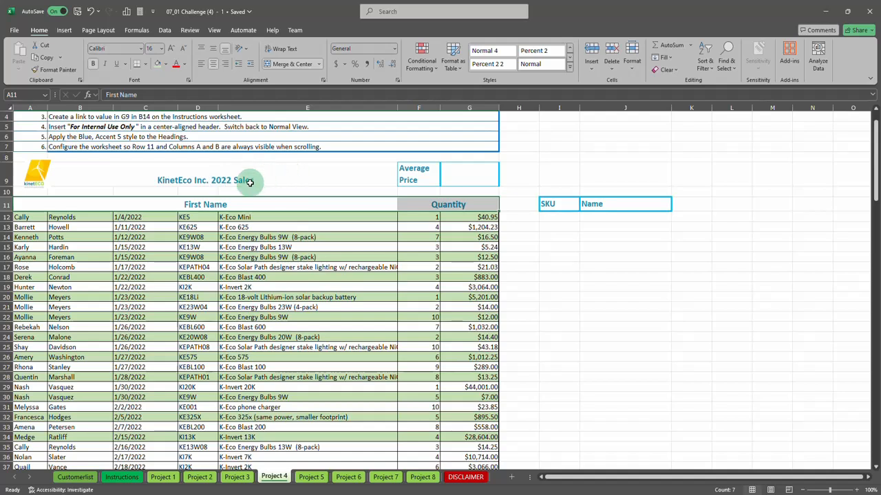
click(364, 204)
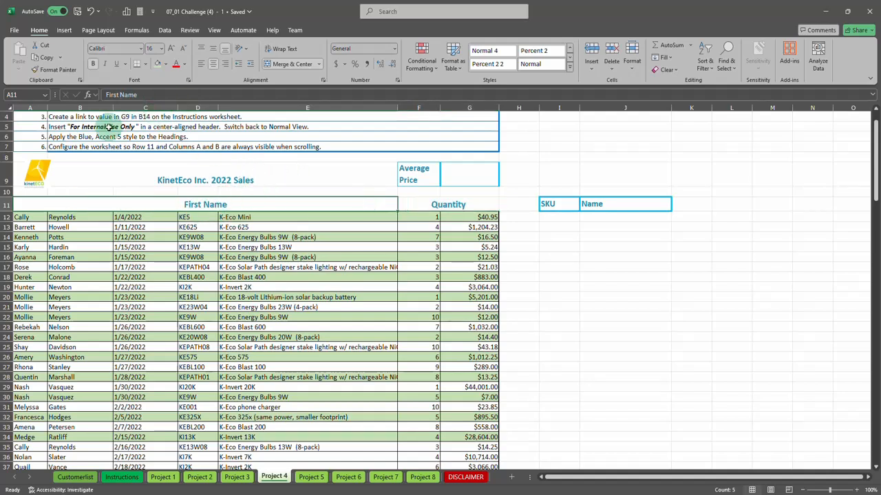
click(486, 205)
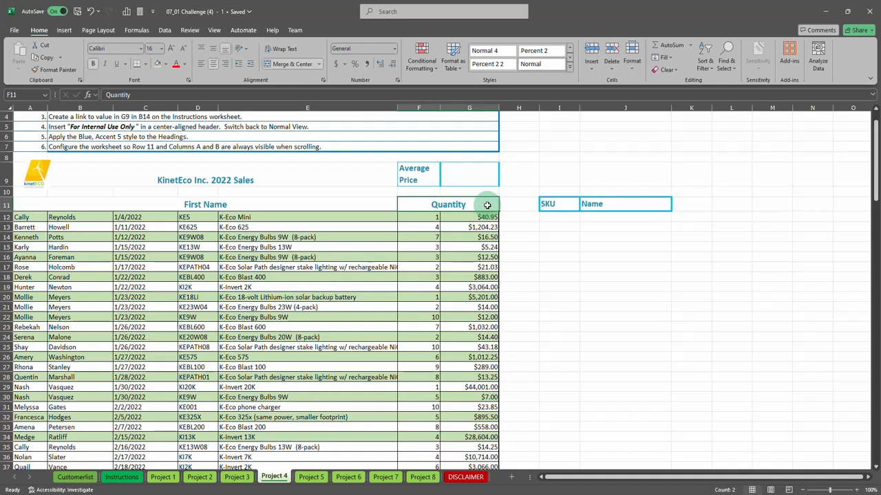
key(ctrl+z)
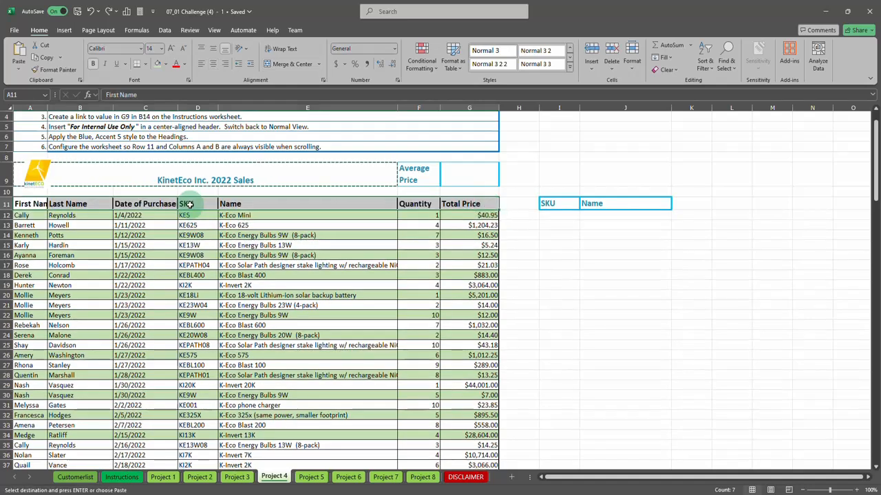
click(64, 202)
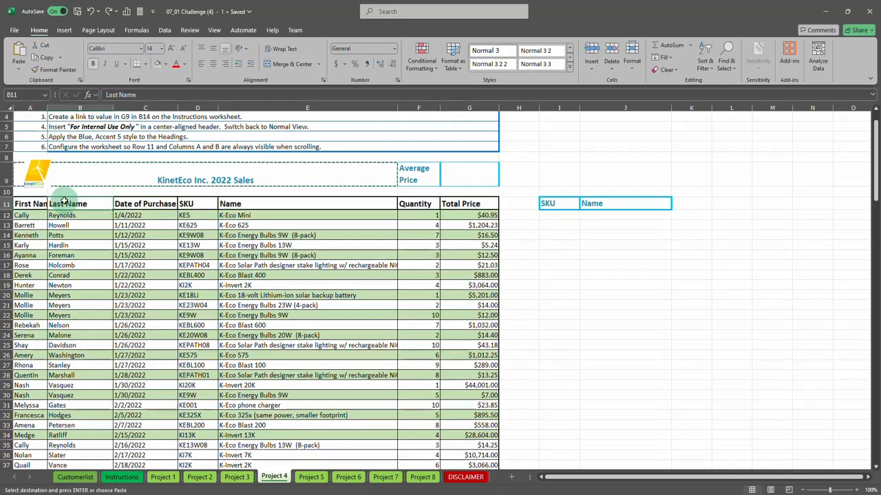
Copy the formatting of the Average Price cell F9 onto the column headings A11:G11 with Format Painter.
click(417, 168)
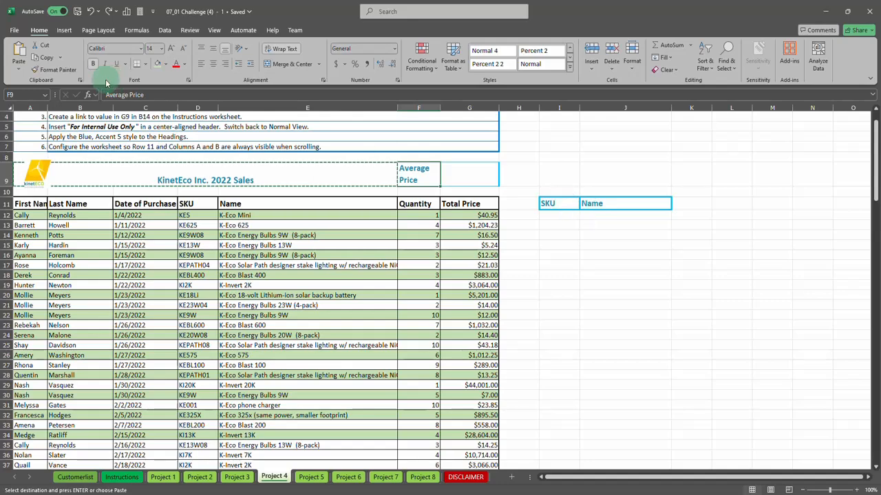
click(55, 70)
drag(31, 203, 475, 201)
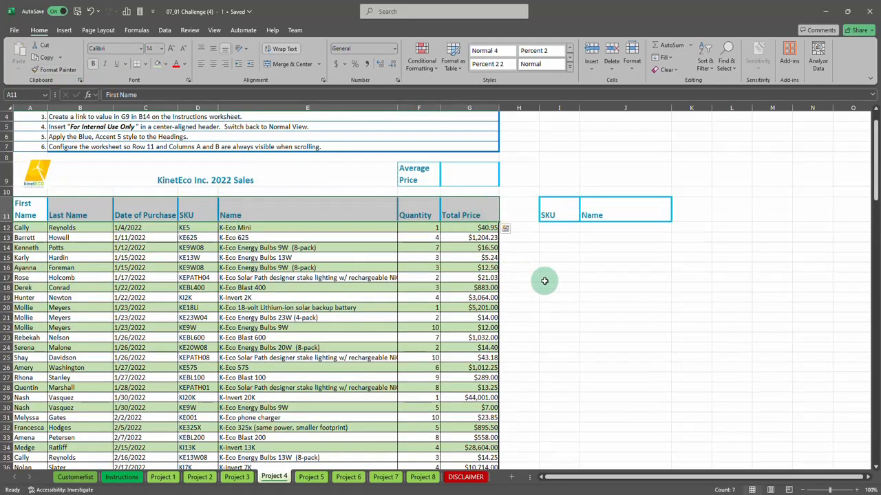
click(584, 284)
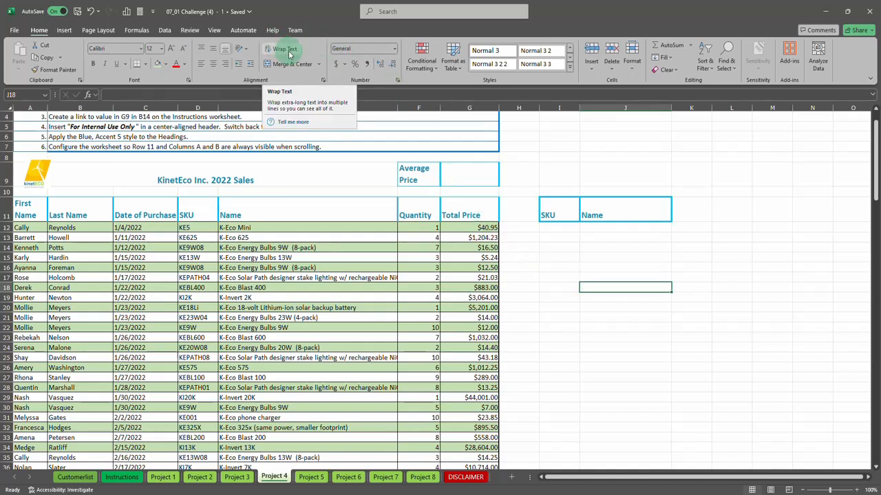
Examine the Custom, Date, Percentage, Fraction, Scientific, Text and General number format options for cell J18.
click(323, 79)
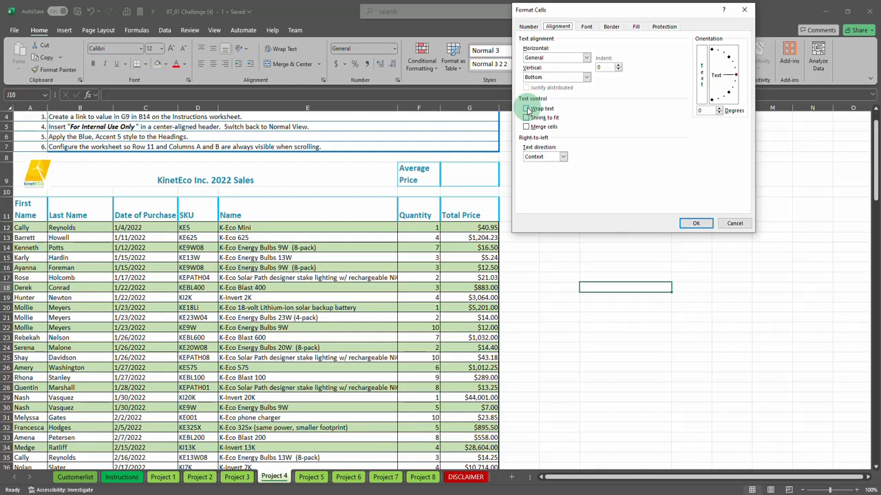
click(528, 28)
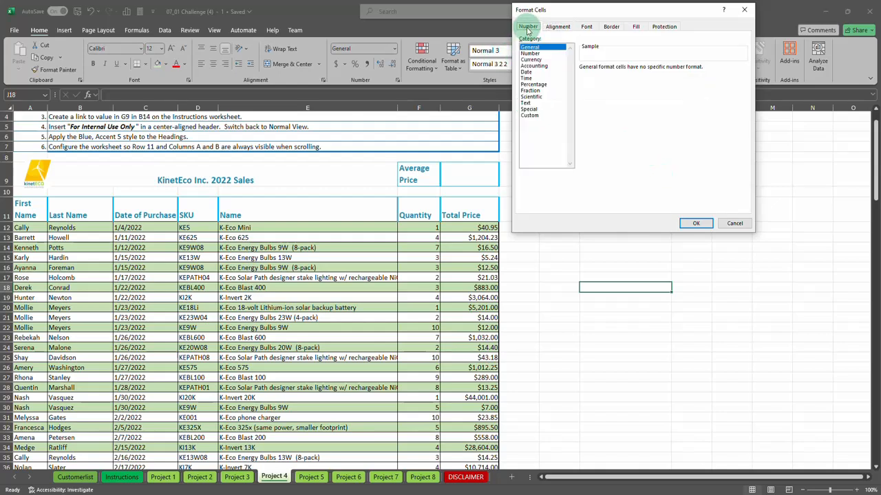
click(529, 115)
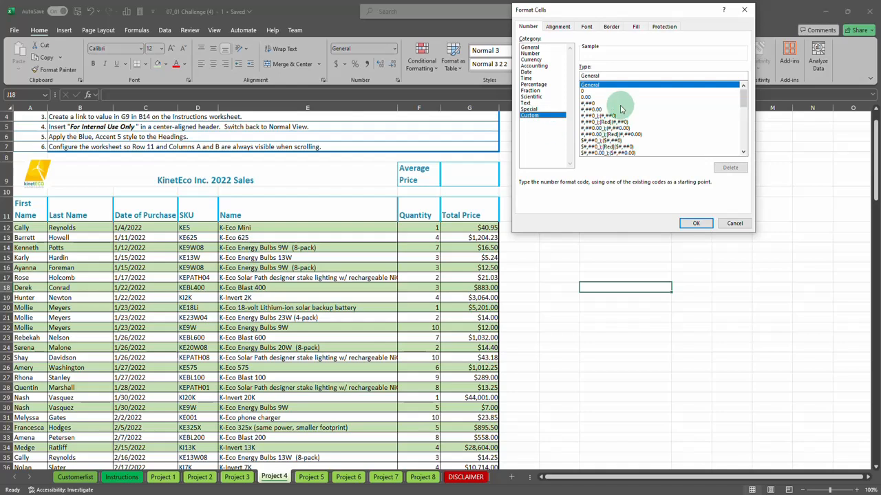
click(529, 73)
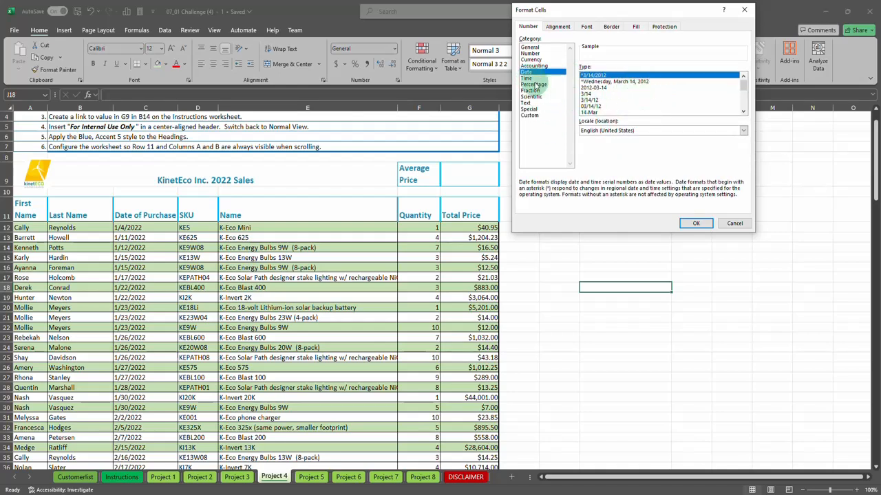
click(533, 85)
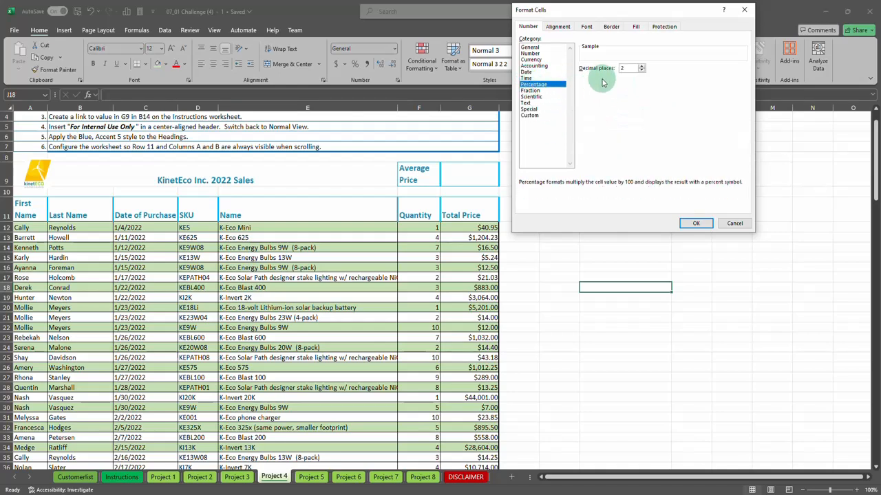
click(537, 91)
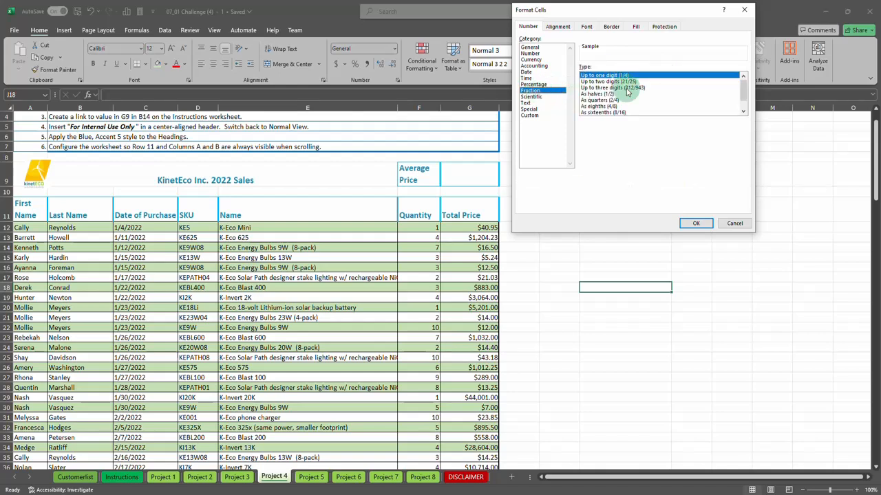
click(530, 103)
click(531, 97)
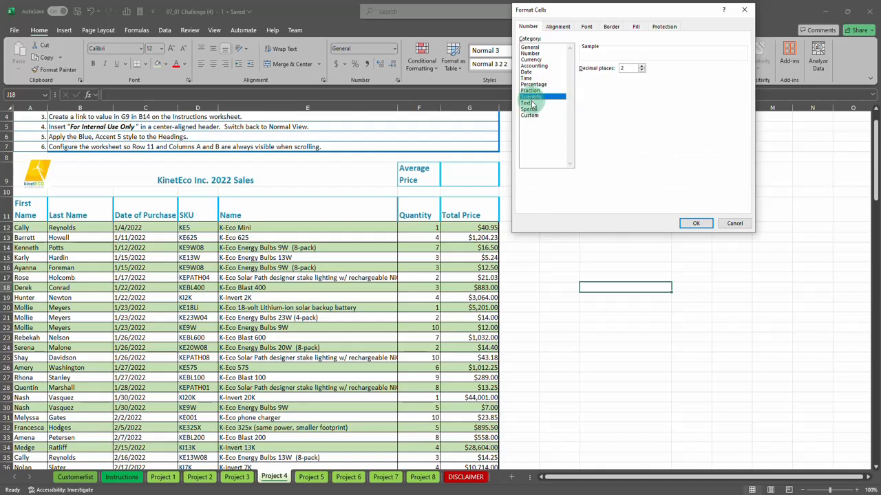
click(530, 103)
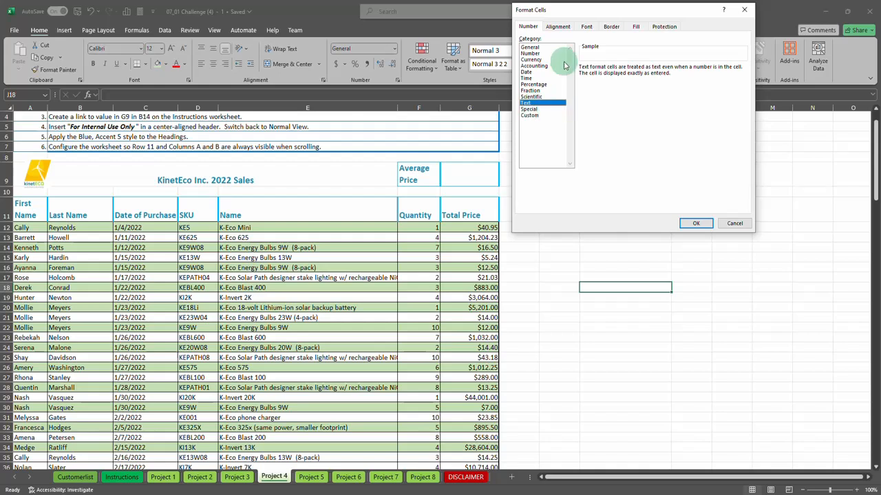
click(544, 47)
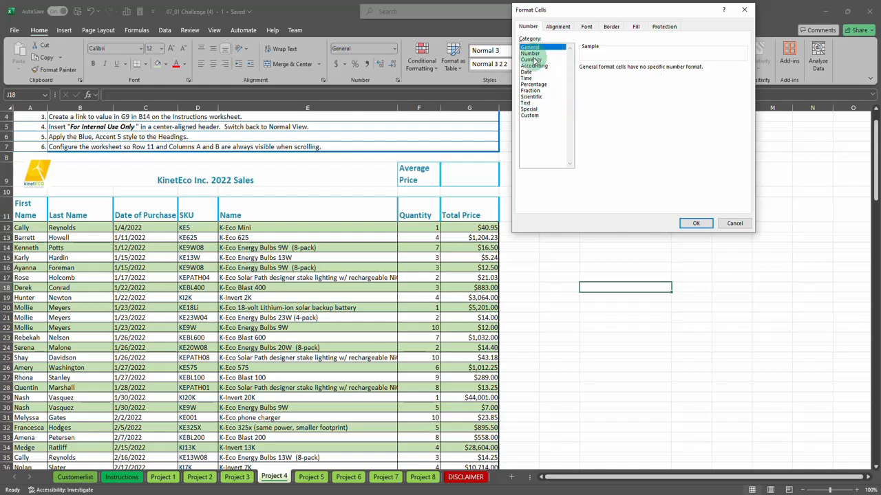
Format cell J18 as Currency with 2 decimal places and the $ symbol.
click(532, 60)
click(531, 53)
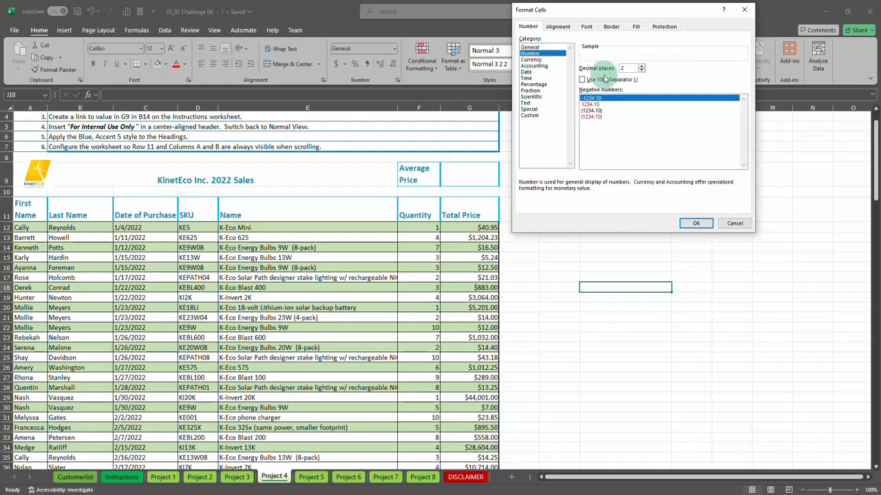
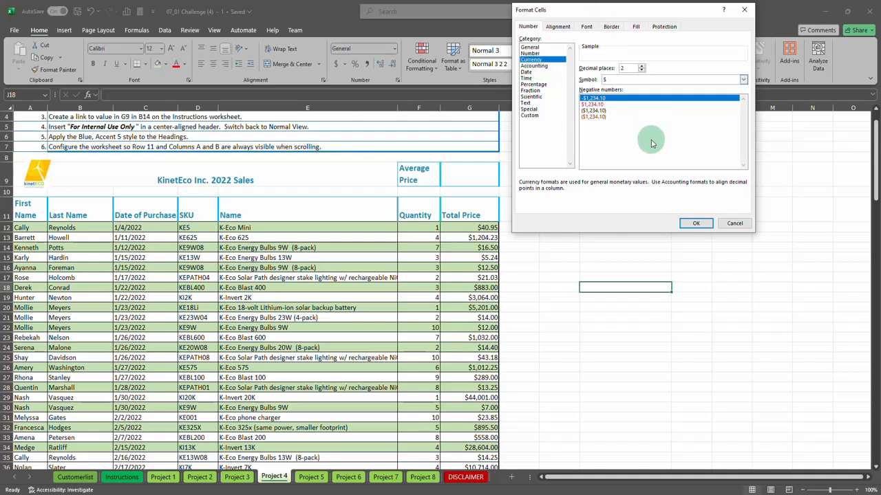
click(695, 223)
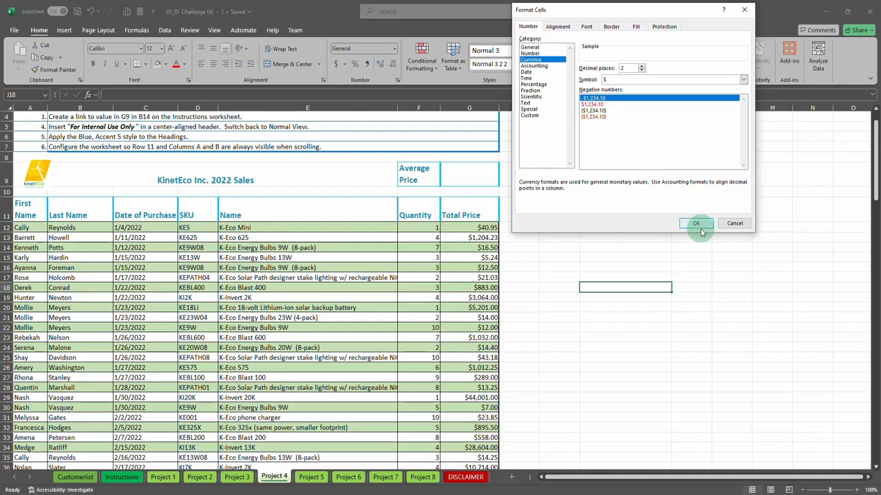
Confirm the Currency format for cell J18, and format the Total Price values G12:G22 as Accounting.
click(701, 227)
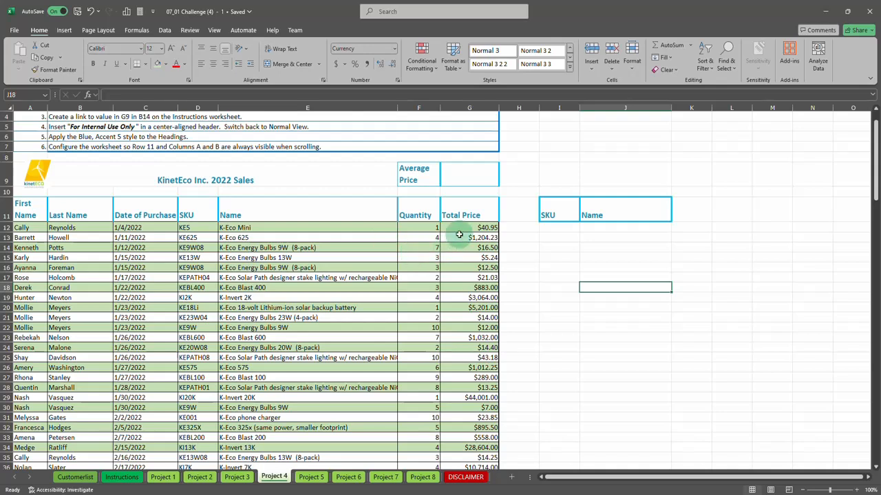
drag(462, 228, 482, 328)
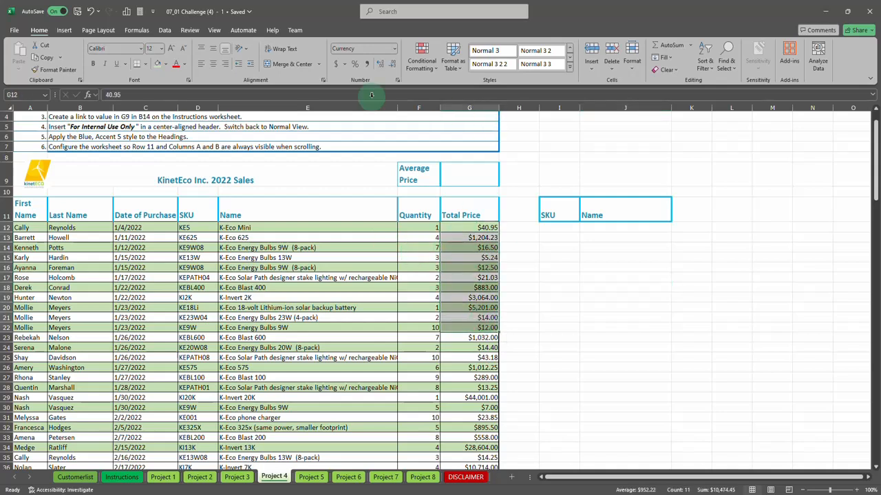
click(394, 48)
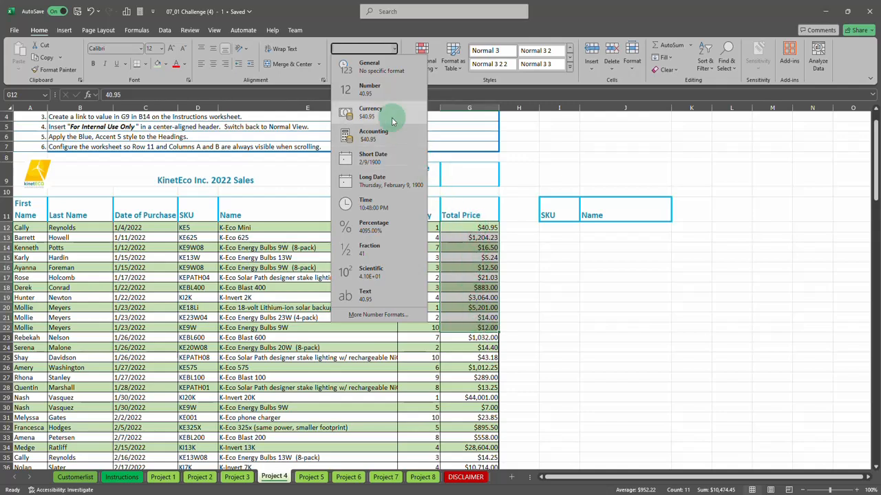
click(383, 141)
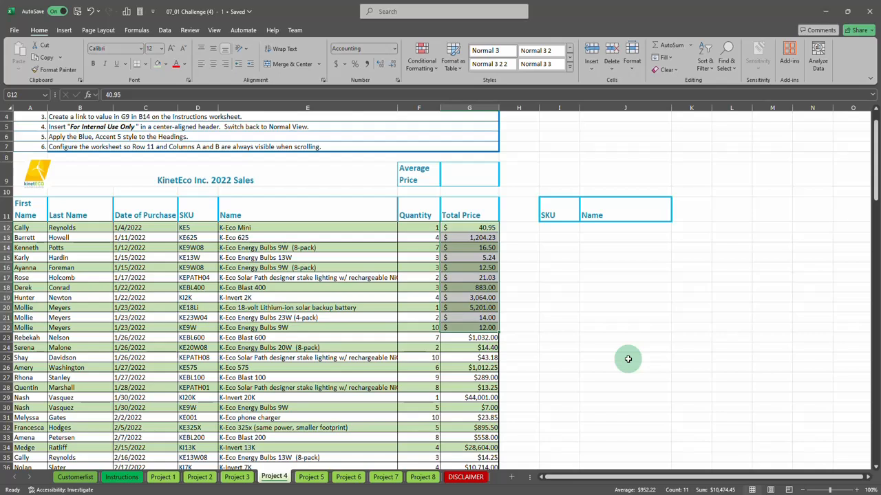
Apply the Comma style to G12:G22, and change it back to Accounting with 2 decimal places and the $ symbol.
click(368, 65)
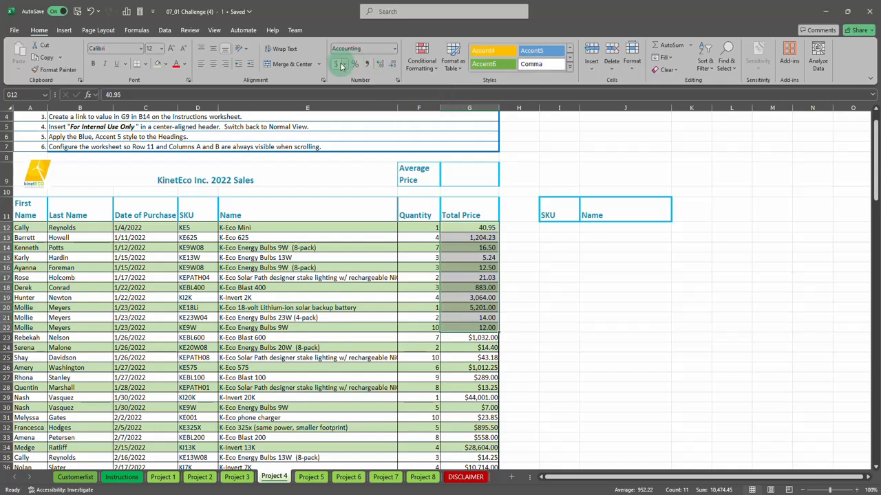
click(337, 64)
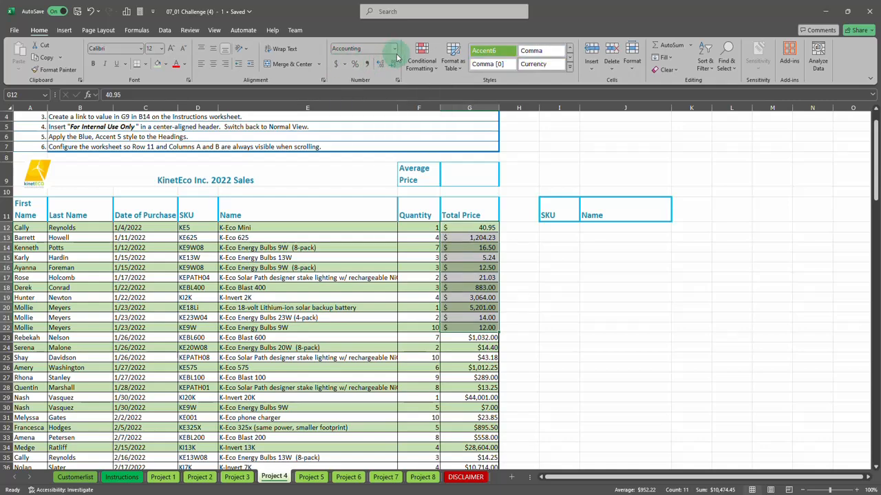
click(398, 81)
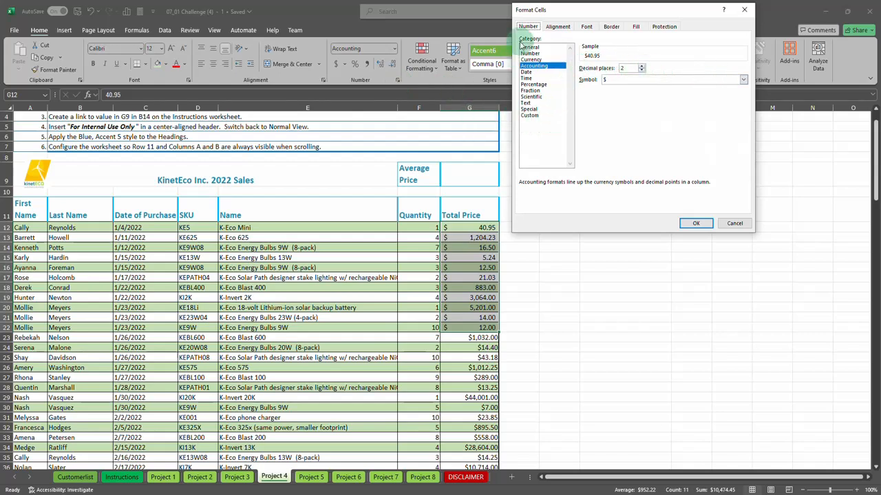
click(530, 115)
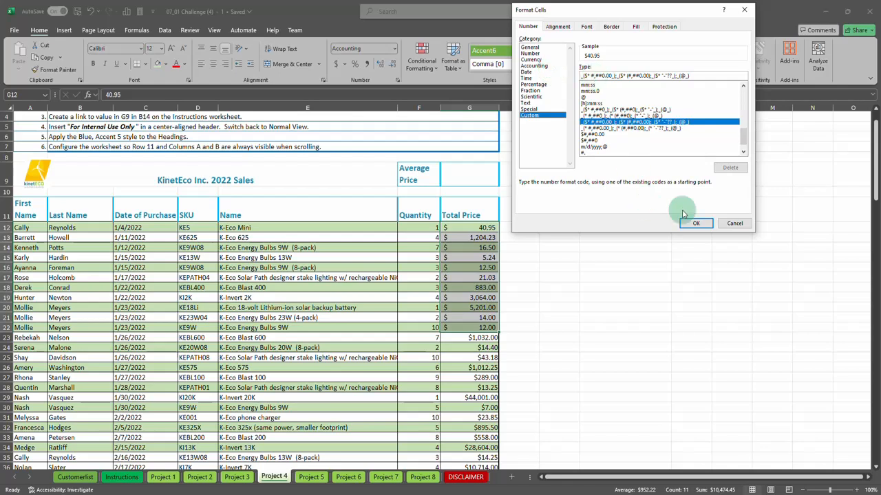
click(541, 65)
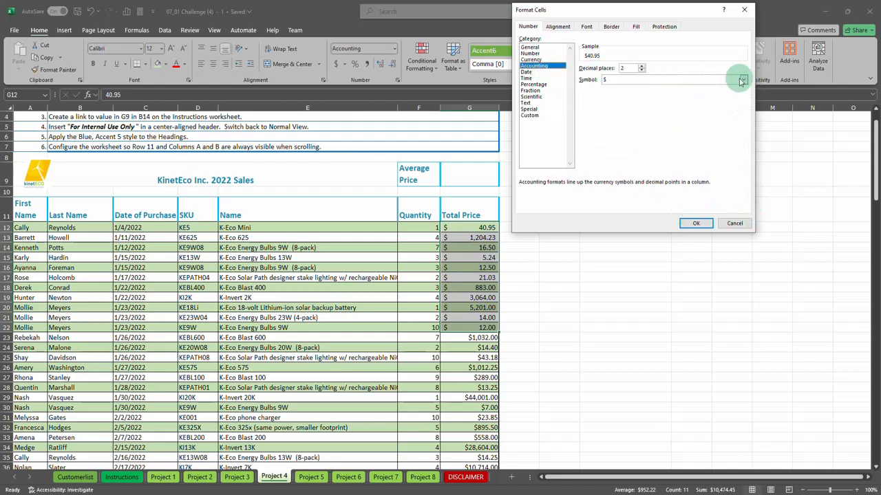
click(703, 224)
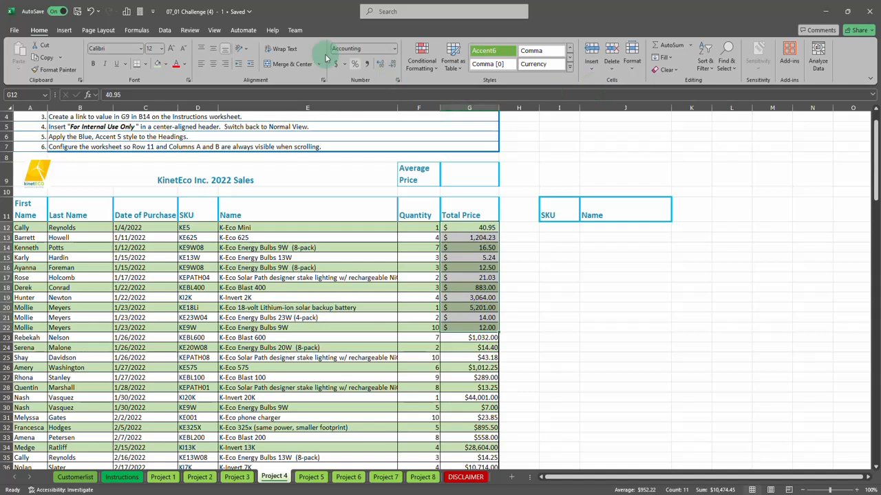
Examine the Percentage option and the other number format categories available for the Total Price values G12:G22.
right_click(470, 229)
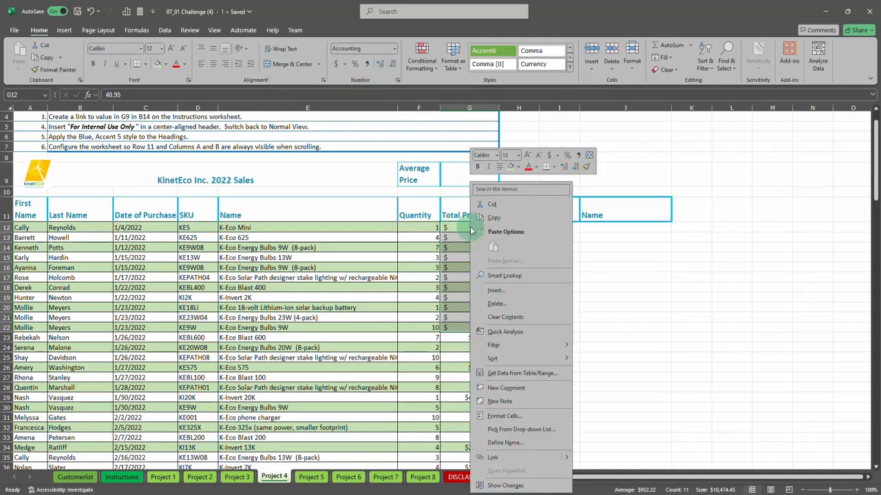
click(504, 416)
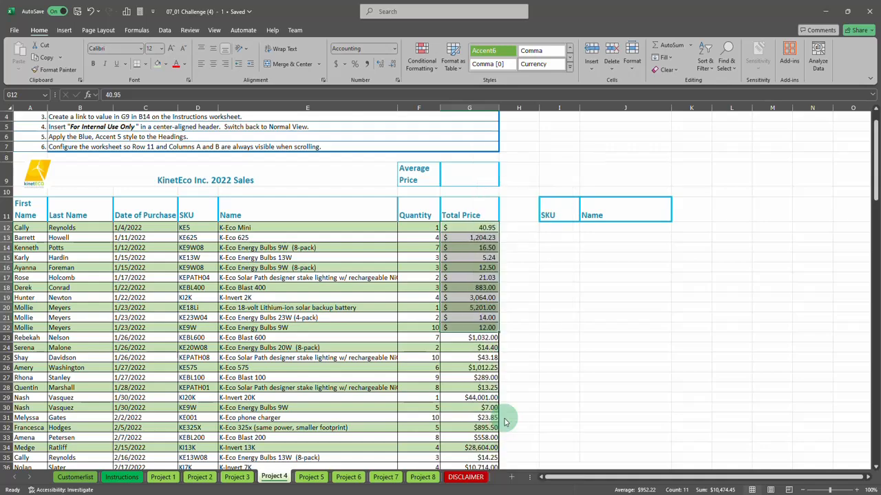
drag(457, 269, 589, 168)
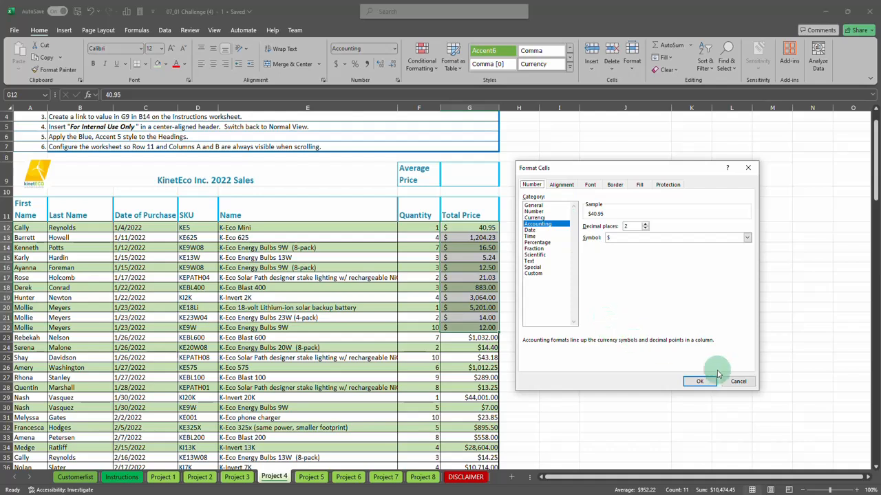
click(536, 243)
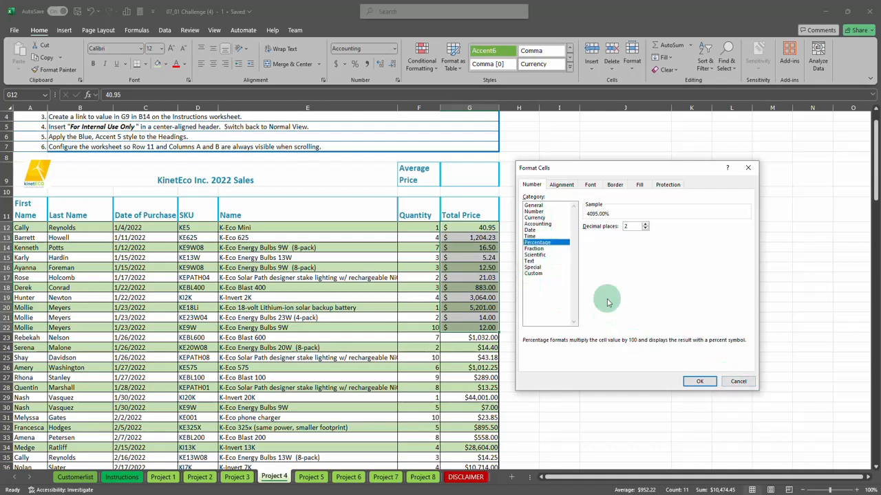
click(738, 382)
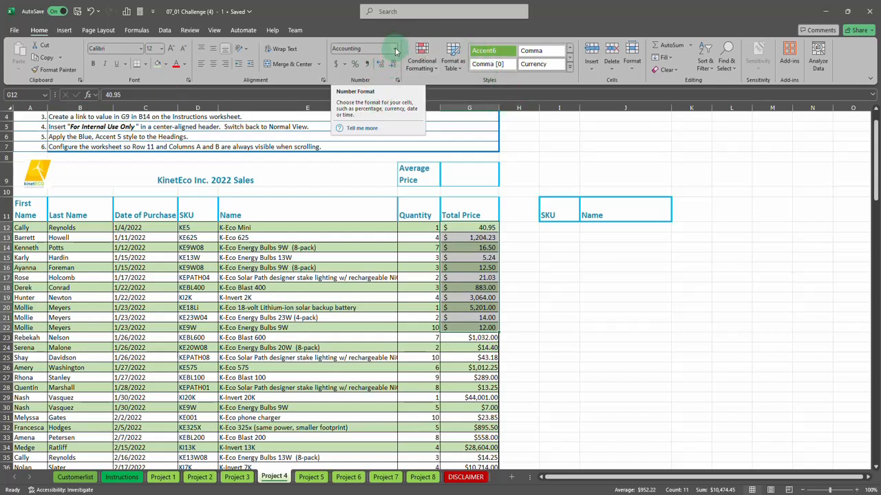
click(394, 48)
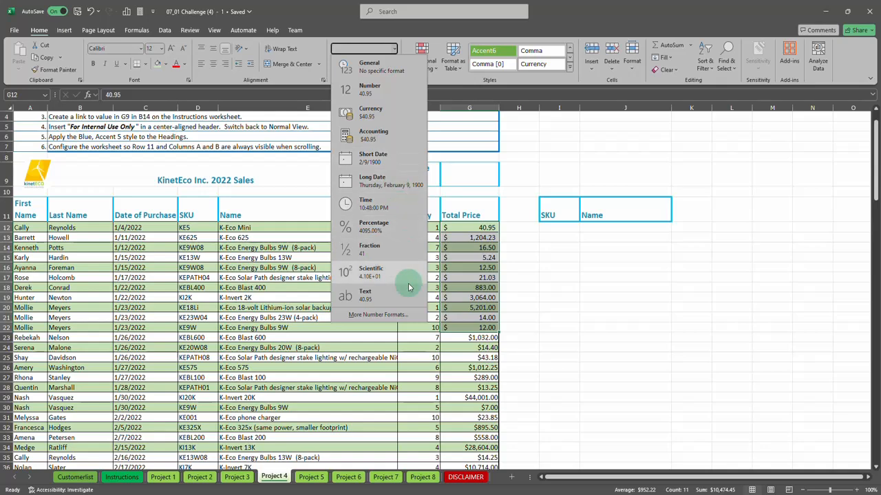
click(377, 316)
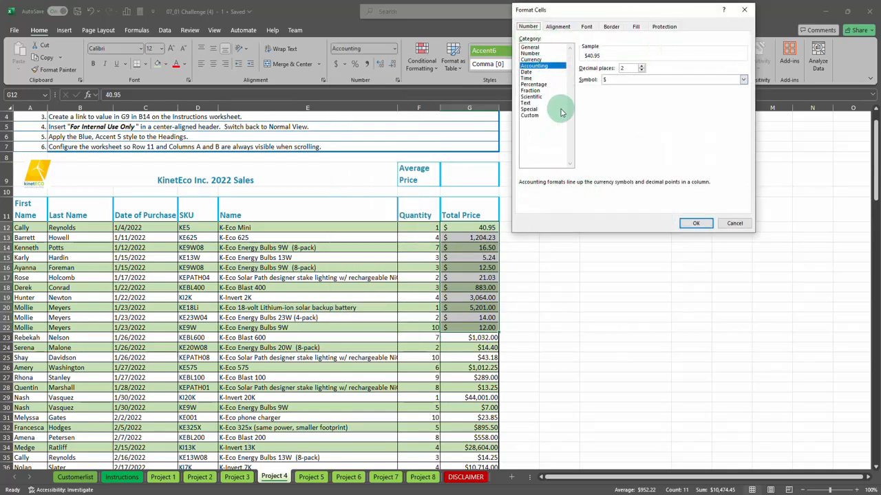
click(694, 224)
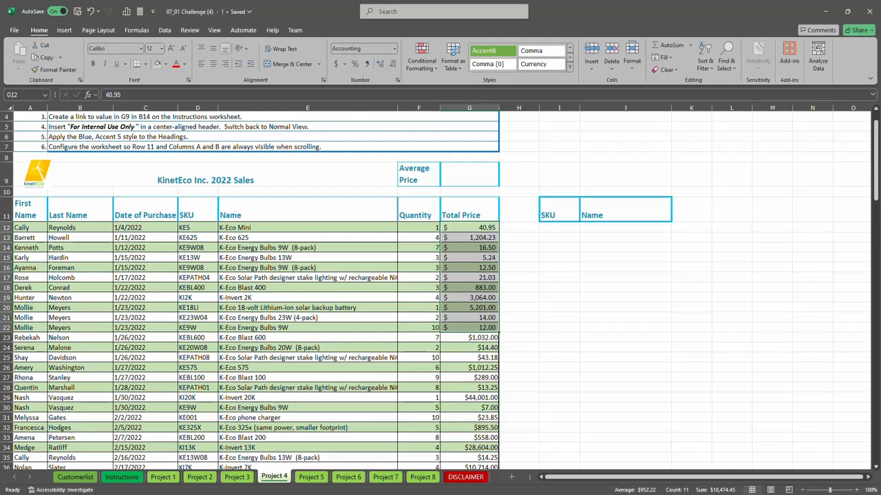
Clear all formatting from the Total Price values G12:G22 while keeping their contents.
click(666, 70)
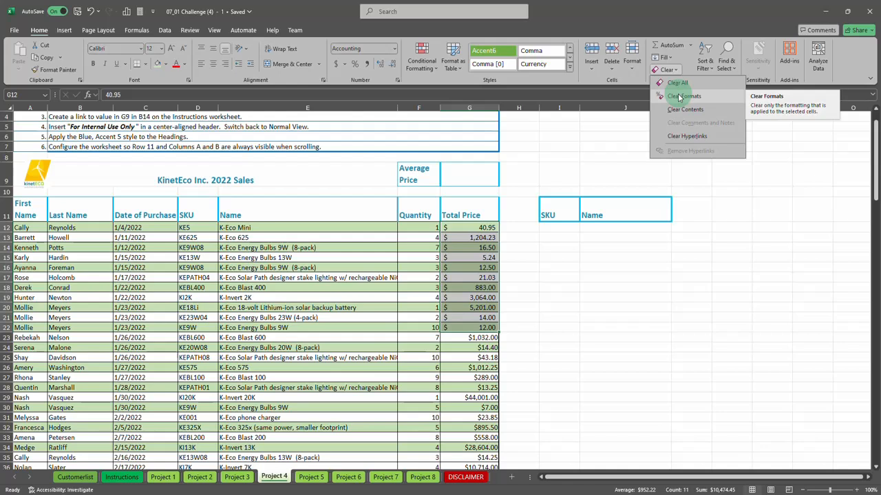
click(679, 97)
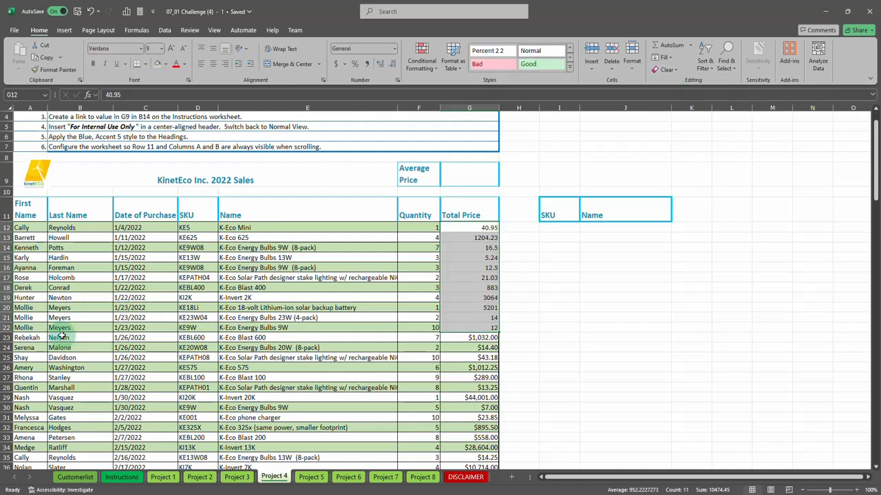
Copy the number block N5:R24 from the Project 7 worksheet into cell A1 of two new worksheets.
click(391, 478)
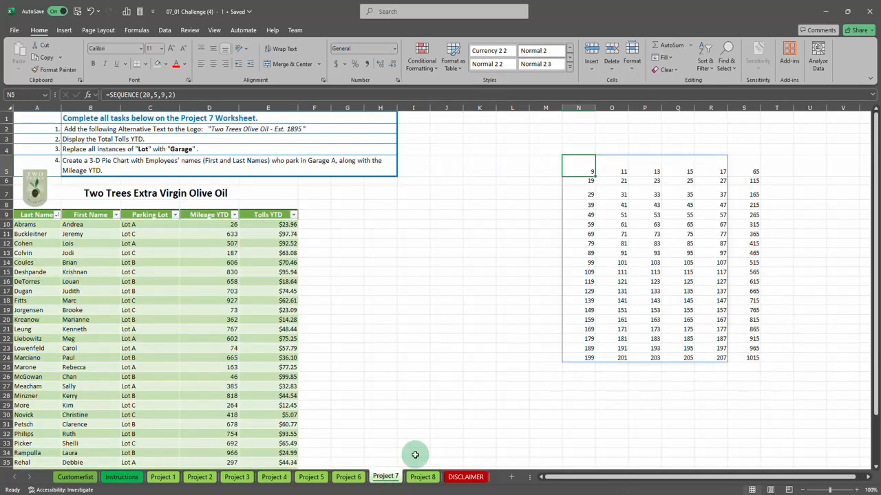
drag(564, 165, 718, 356)
key(ctrl+c)
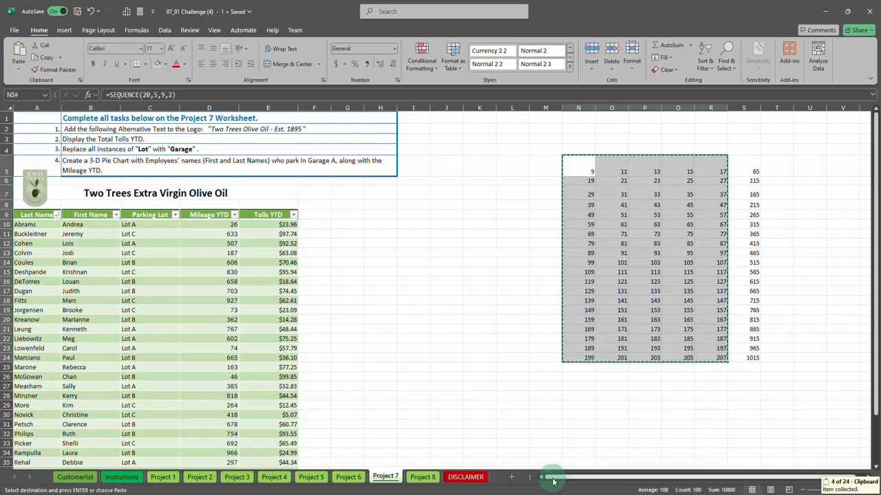
click(511, 478)
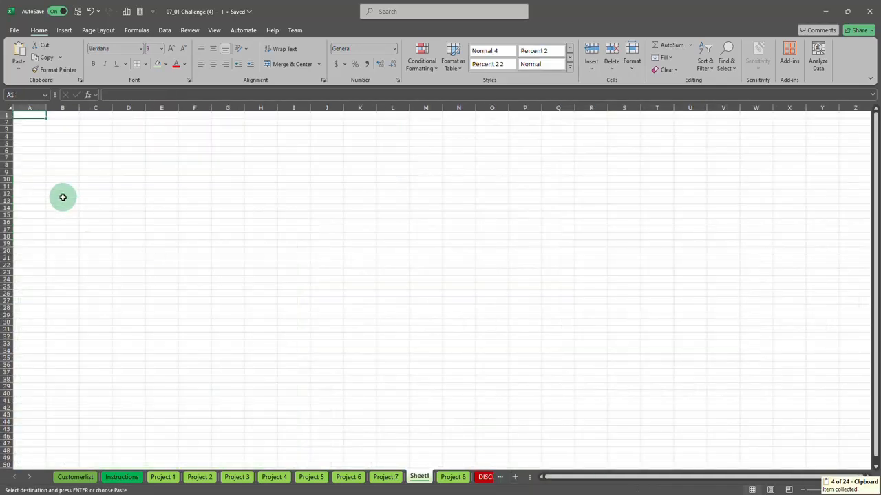
key(ctrl+v)
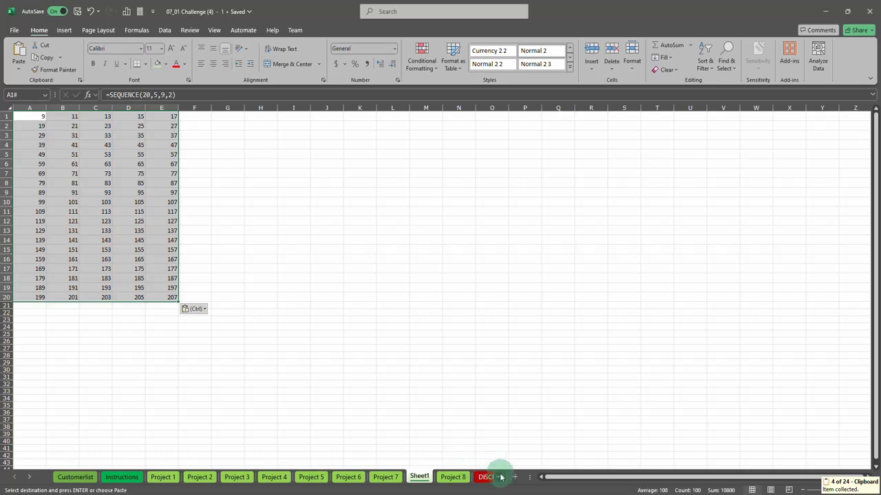
click(518, 476)
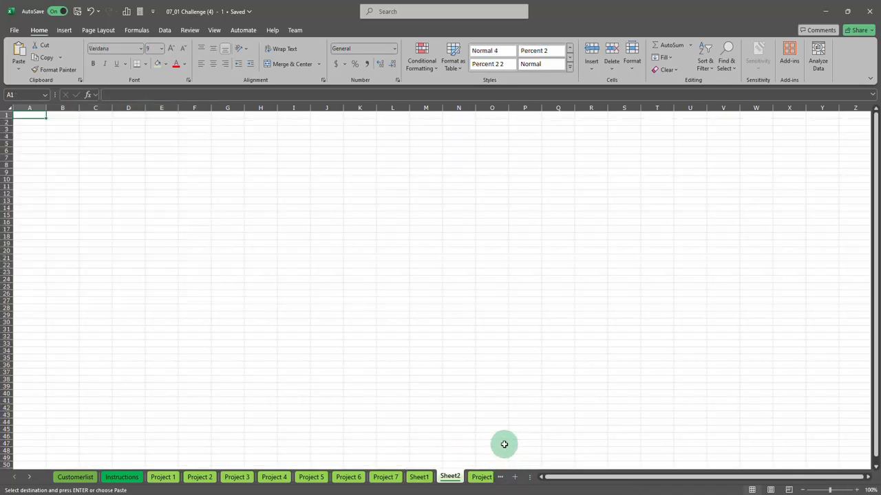
key(ctrl+v)
Group Sheet1 and Sheet2, and shade the first row A1:E1 light green on both.
click(419, 477)
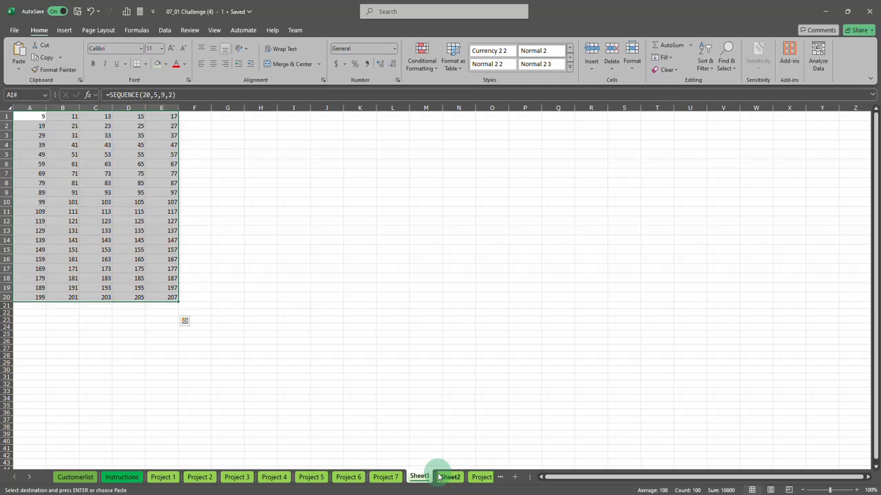
ctrl+click(451, 478)
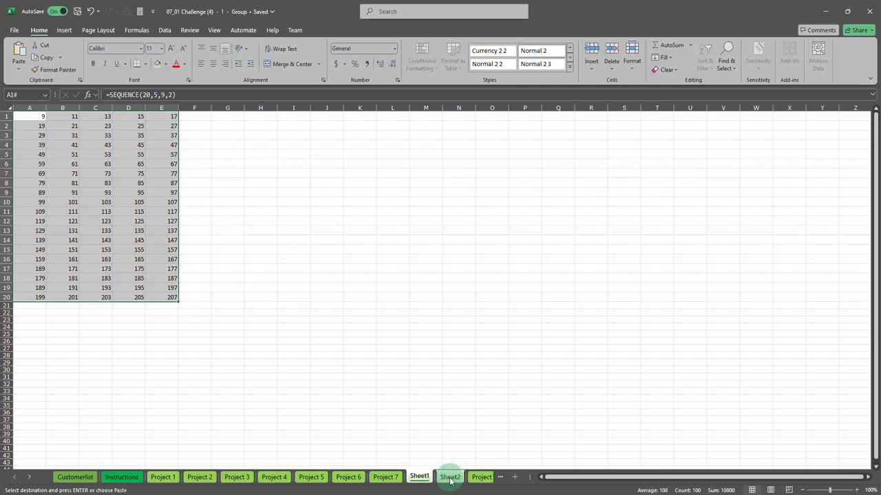
click(23, 117)
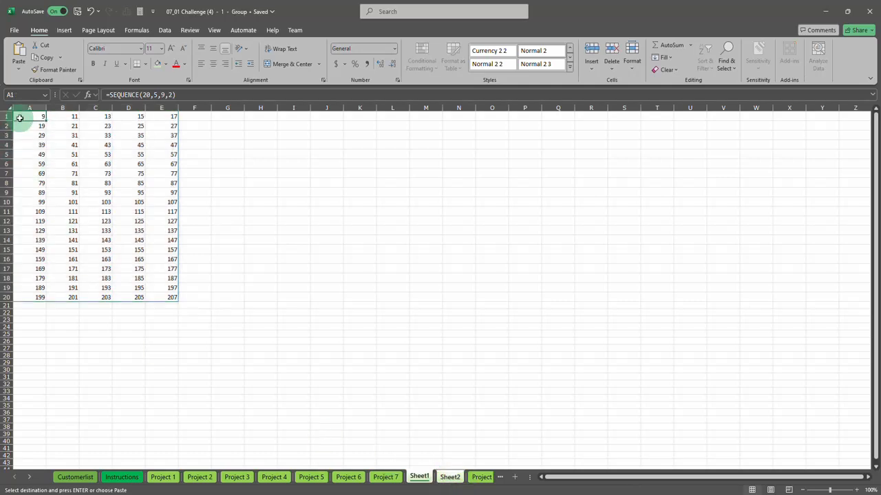
drag(57, 118, 173, 115)
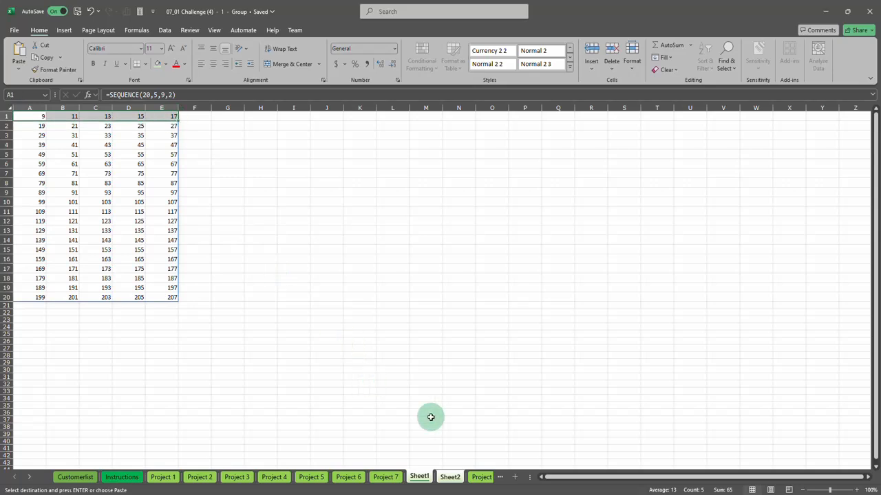
click(157, 63)
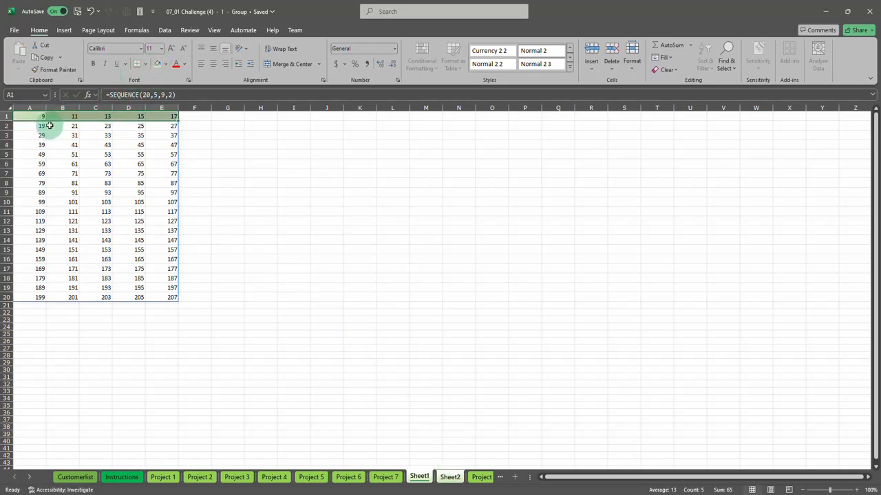
Try to fill the row pattern of A1:E2 down to row 20, and undo it.
drag(35, 123, 181, 305)
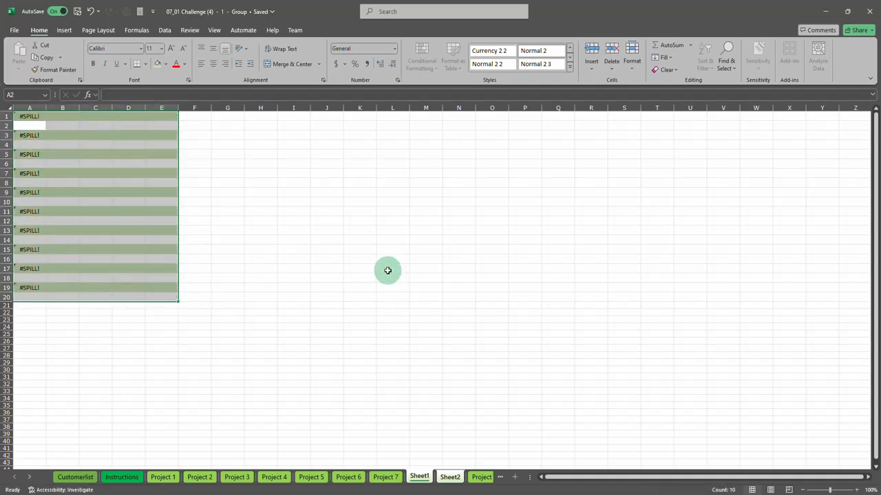
key(ctrl+z)
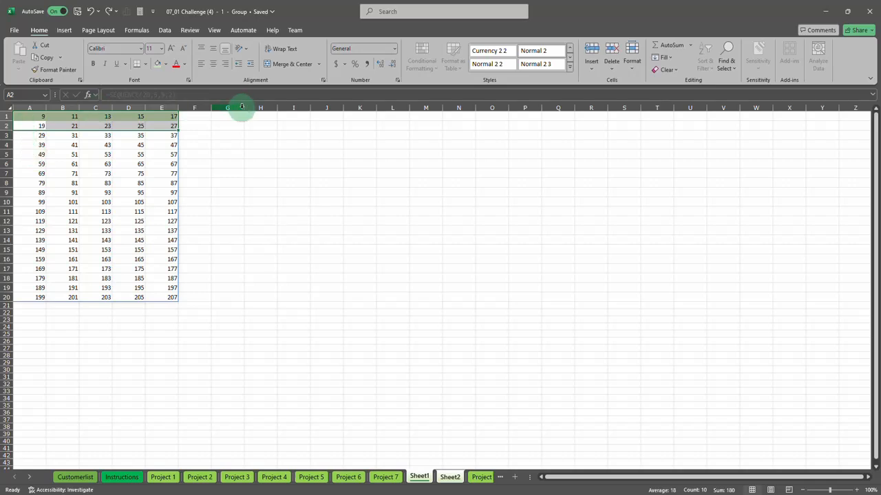
Copy the banded formatting of rows 1 and 2 onto A3:E20 with Format Painter in the grouped sheets.
click(53, 69)
mouse_move(39, 133)
mouse_down()
mouse_move(112, 161)
mouse_move(159, 297)
mouse_up()
click(215, 202)
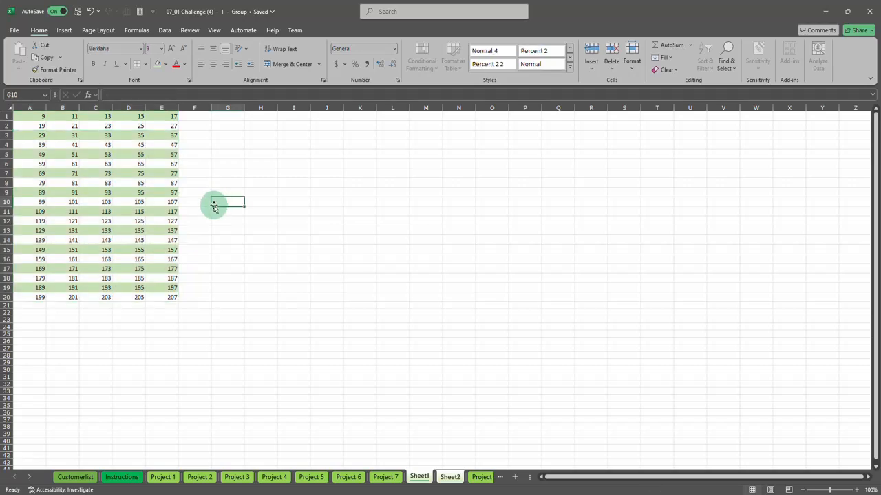
Format E1:E20 as Accounting with the $ symbol on the grouped sheets.
drag(172, 118, 168, 298)
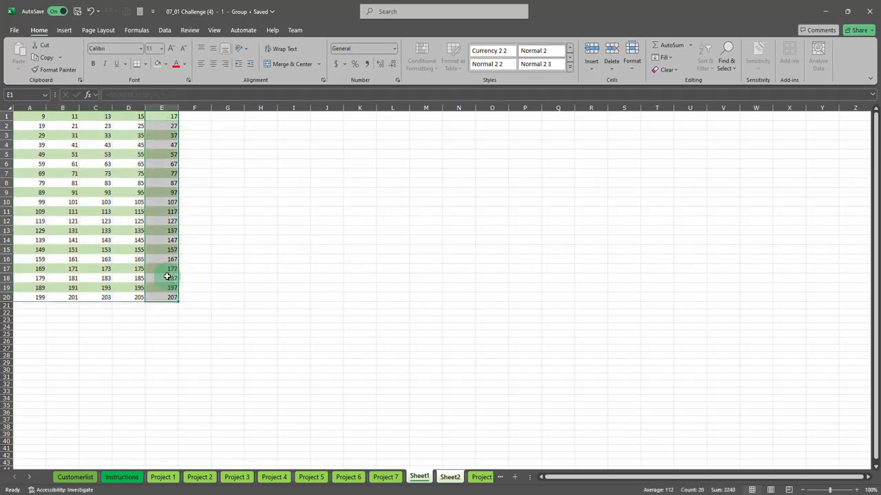
click(337, 64)
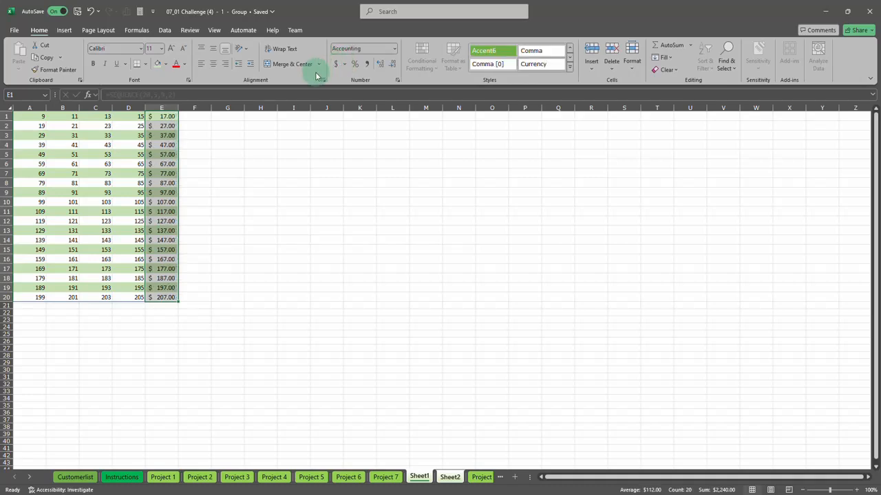
Ungroup Sheet1 and Sheet2 by switching to Project 7, and compare the formatting applied on both sheets.
click(379, 479)
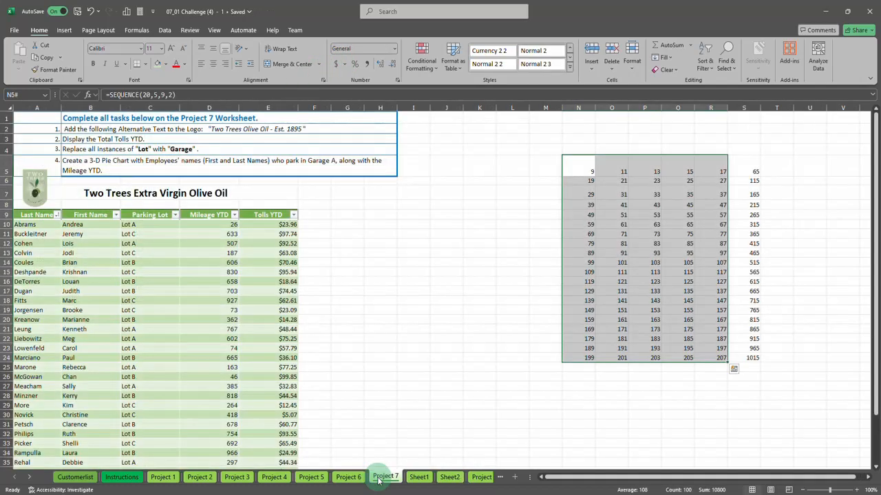
click(419, 478)
click(449, 480)
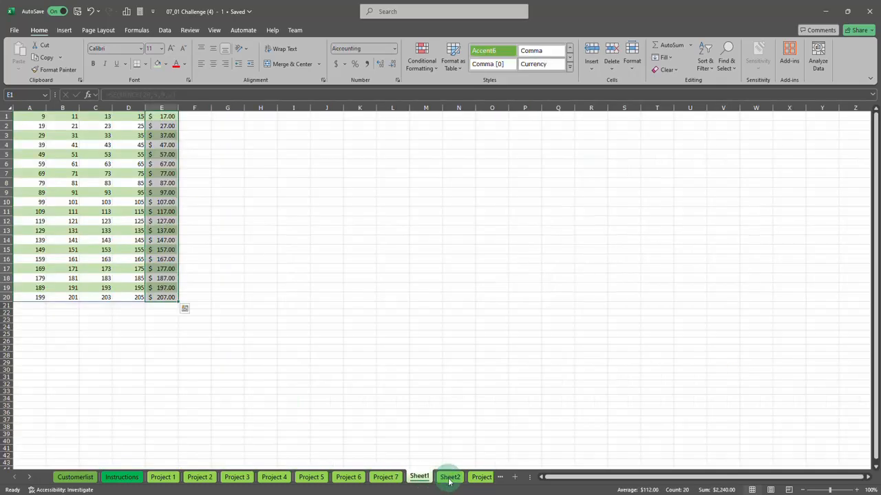
click(449, 481)
click(425, 480)
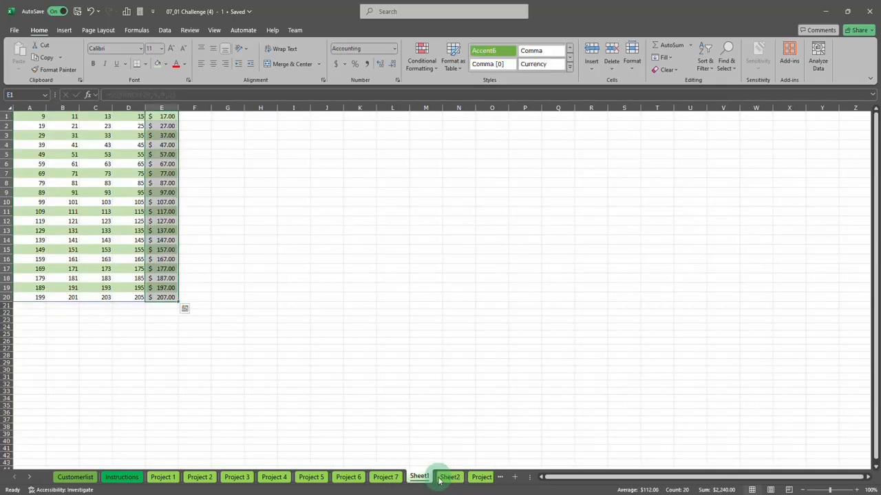
click(448, 480)
click(423, 480)
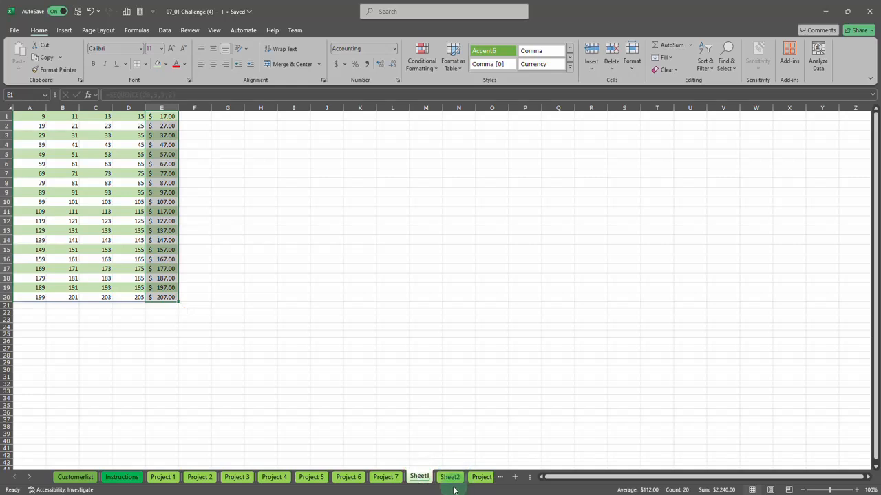
Group Project 3 with Sheet1, ungroup the two sheets again, and return to Sheet1.
ctrl+click(225, 480)
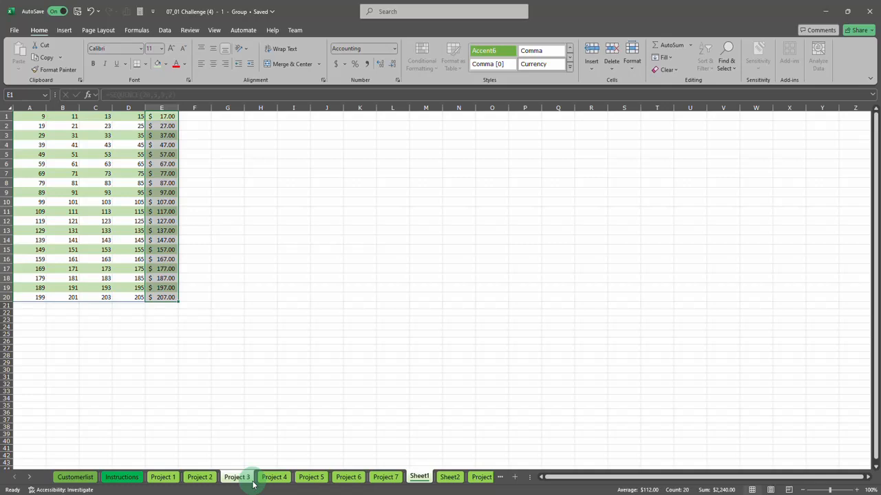
click(273, 480)
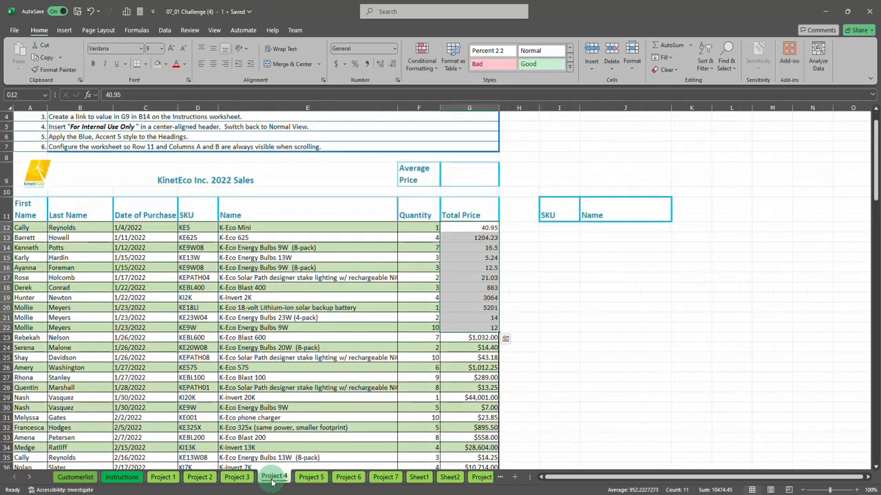
click(411, 478)
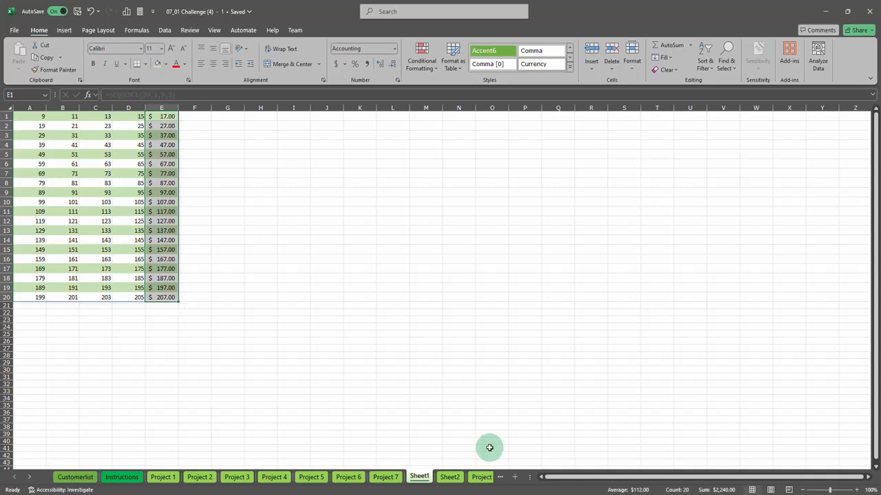
Select A1:E20 on Sheet1, and reselect the same cells through the defined name Data1.
click(30, 120)
drag(31, 120, 132, 291)
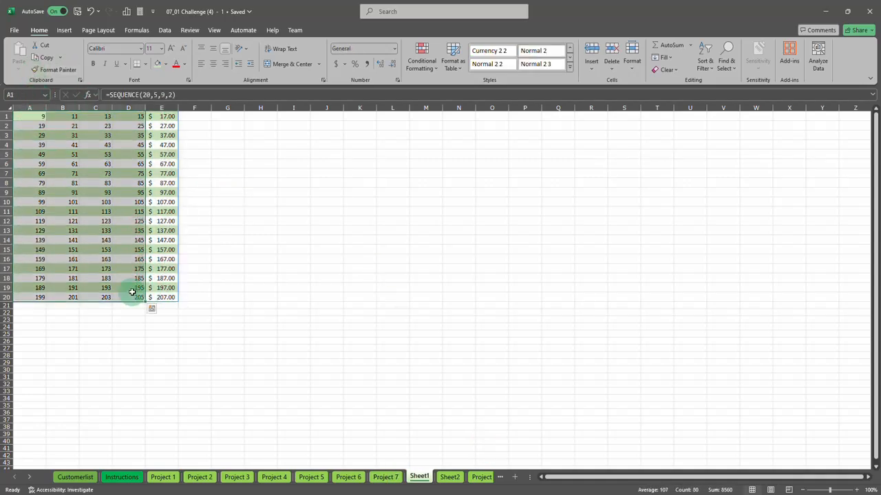
click(25, 117)
drag(25, 117, 145, 295)
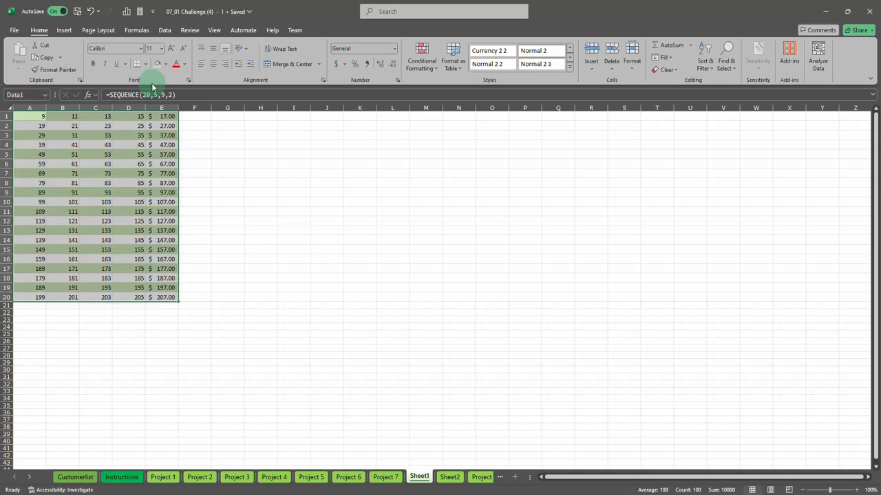
click(236, 188)
click(44, 94)
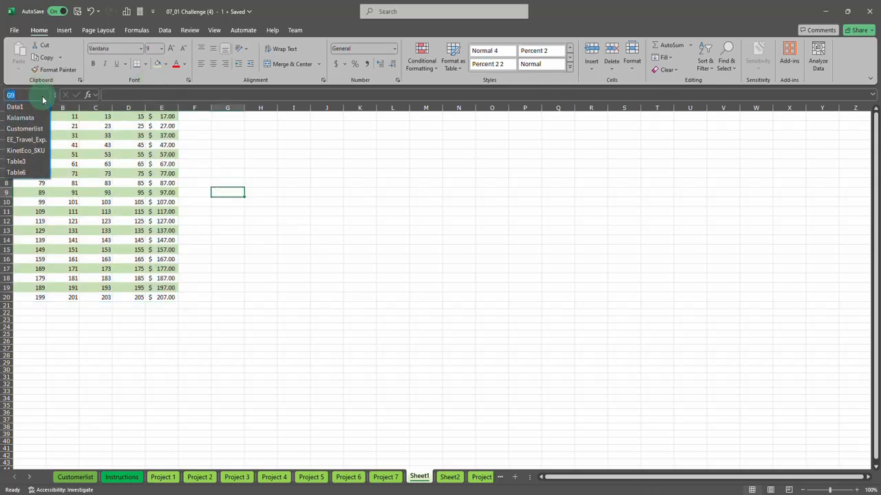
click(28, 107)
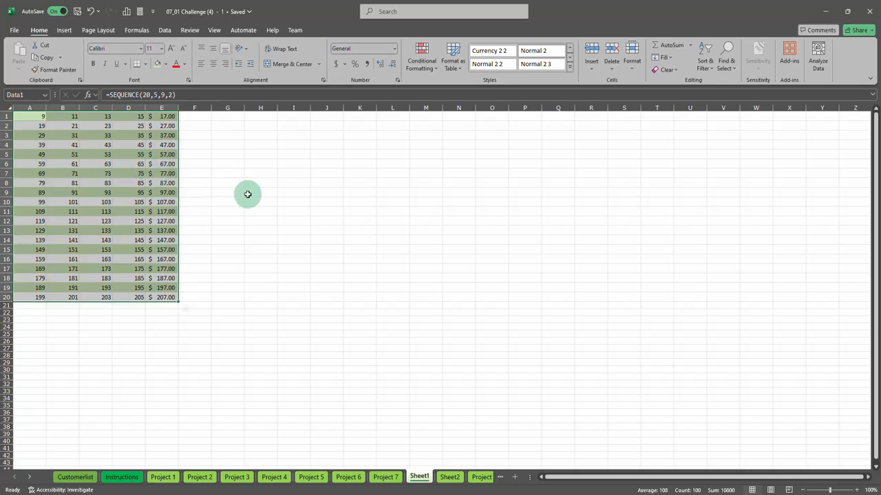
Enter =AVERAGE(Data1) in cell J1 of Sheet1, and review the formula's reference to the named range.
click(324, 116)
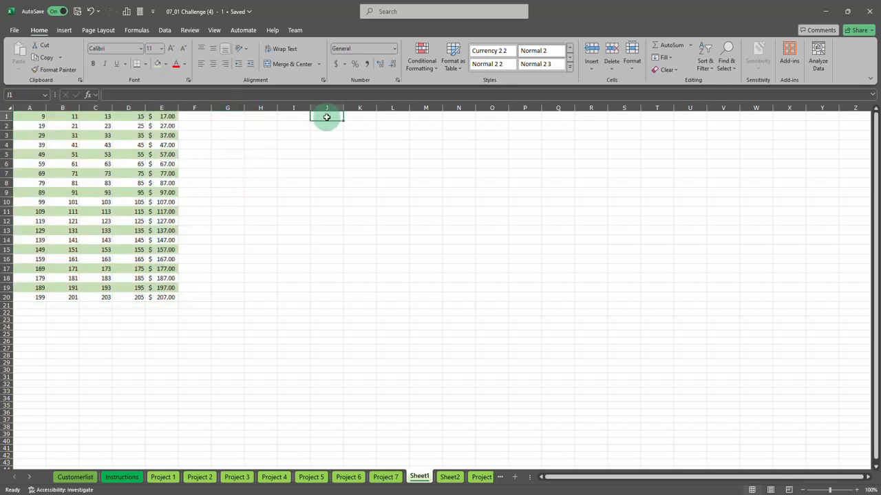
text(=ave)
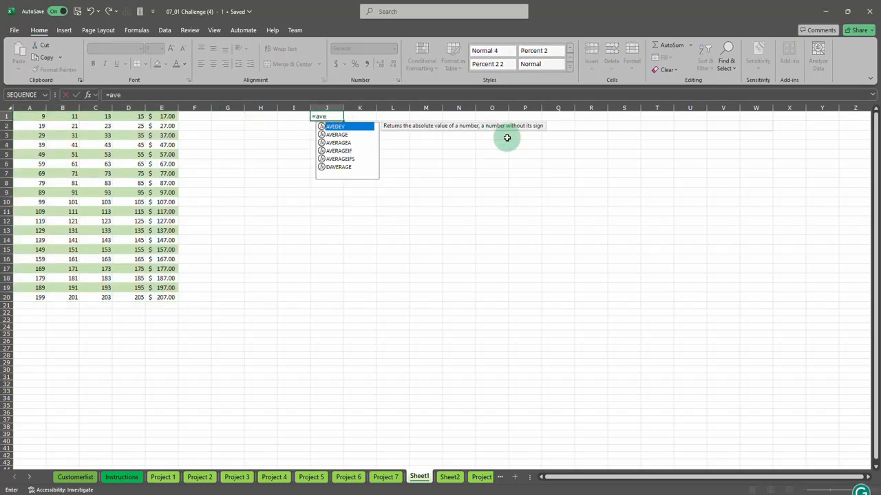
text(rage(data1)
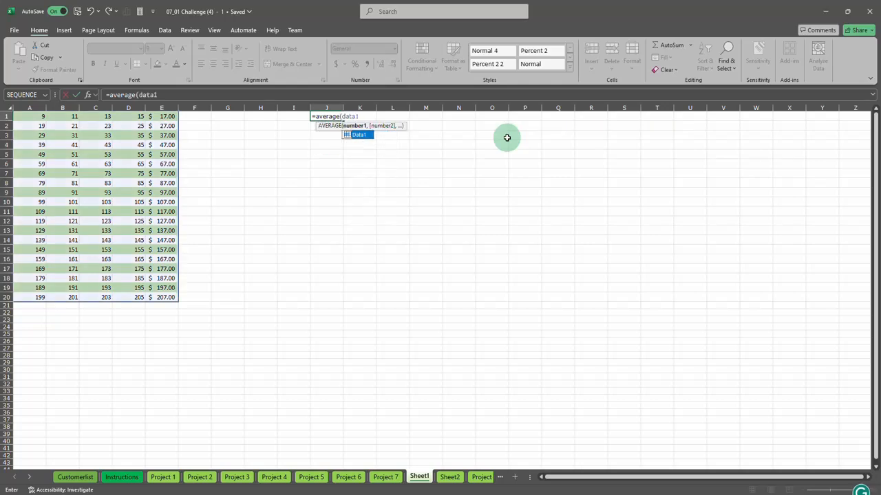
text())
key(Return)
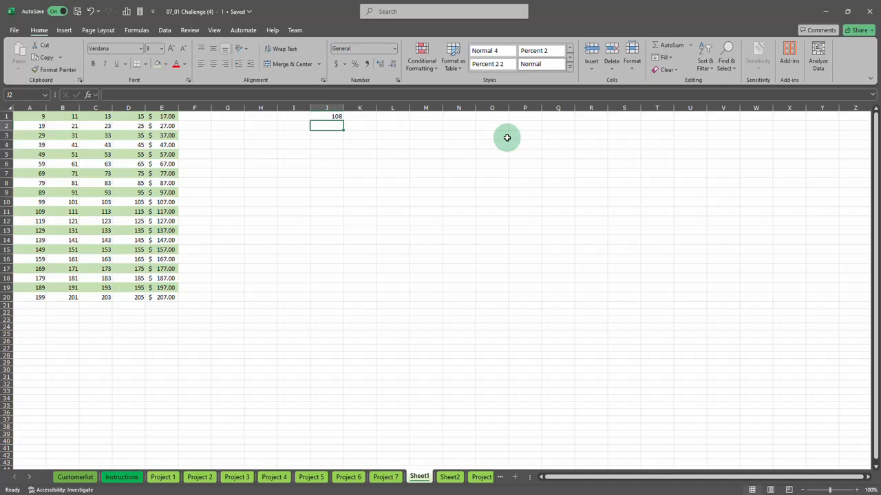
click(335, 117)
double_click(335, 117)
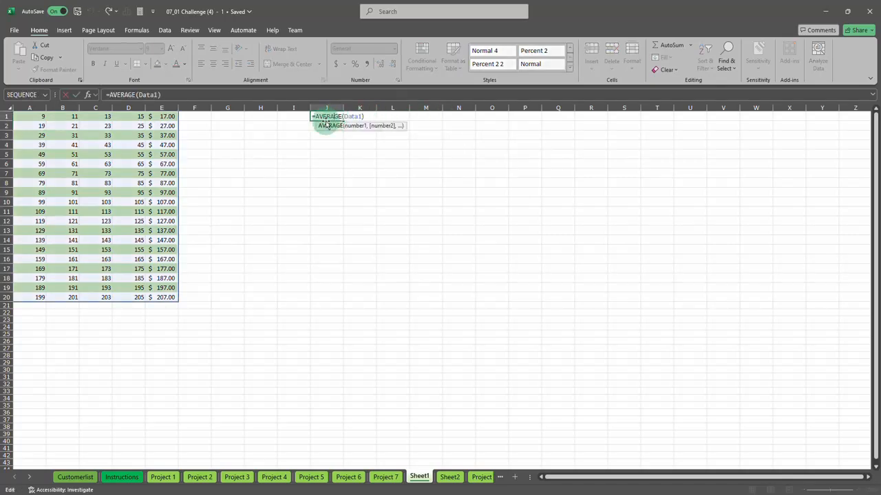
click(359, 116)
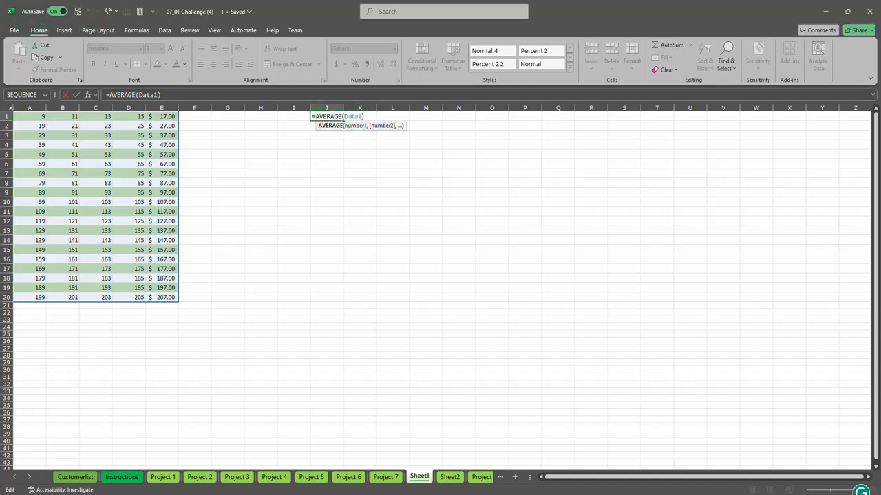
click(213, 126)
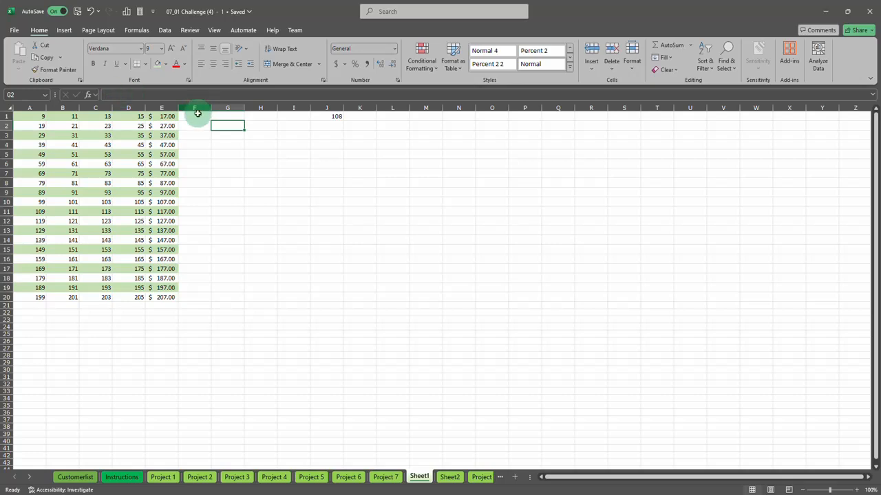
Insert line sparklines in F1:F20 using the named range Data1 (A1:E20) as the data range.
drag(194, 116, 204, 296)
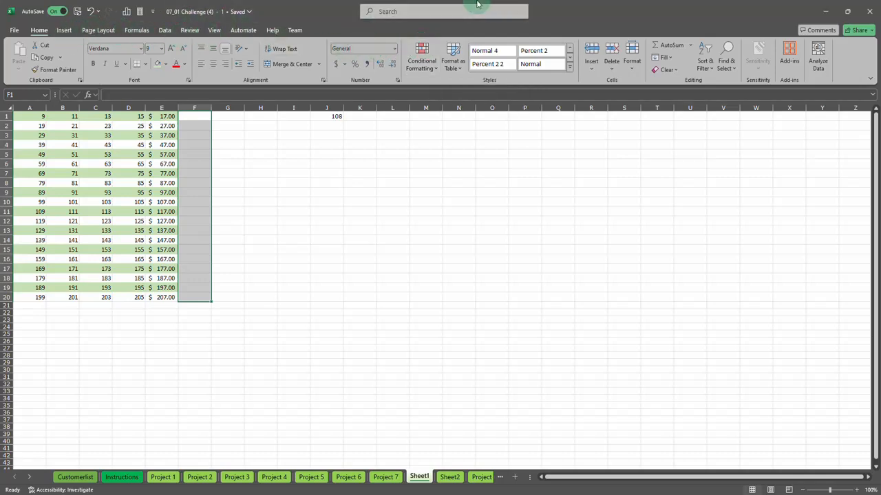
click(422, 12)
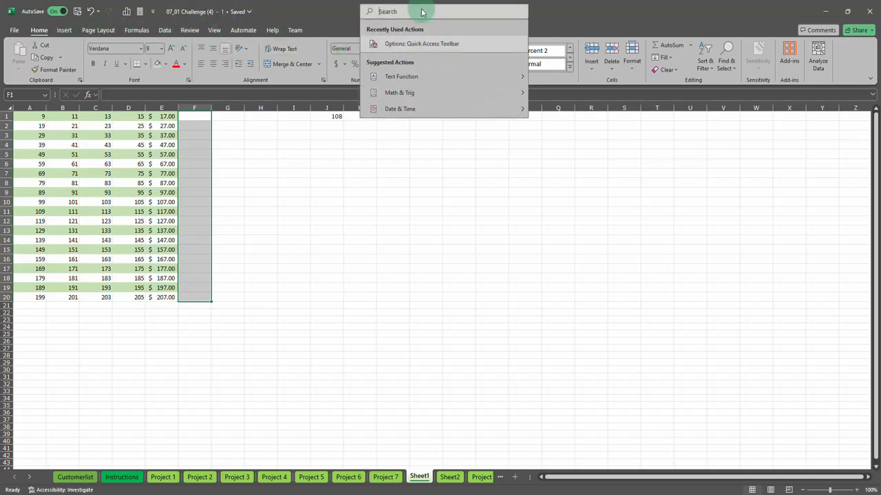
text(sparklin)
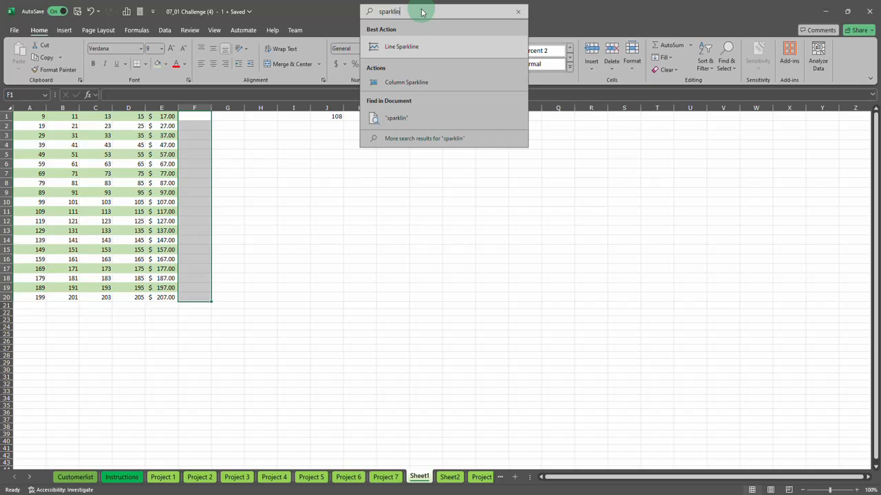
text(es)
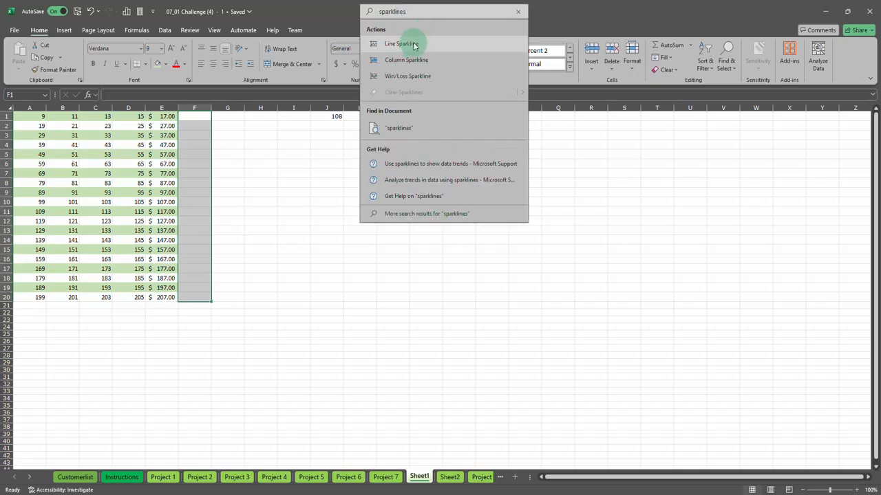
click(414, 45)
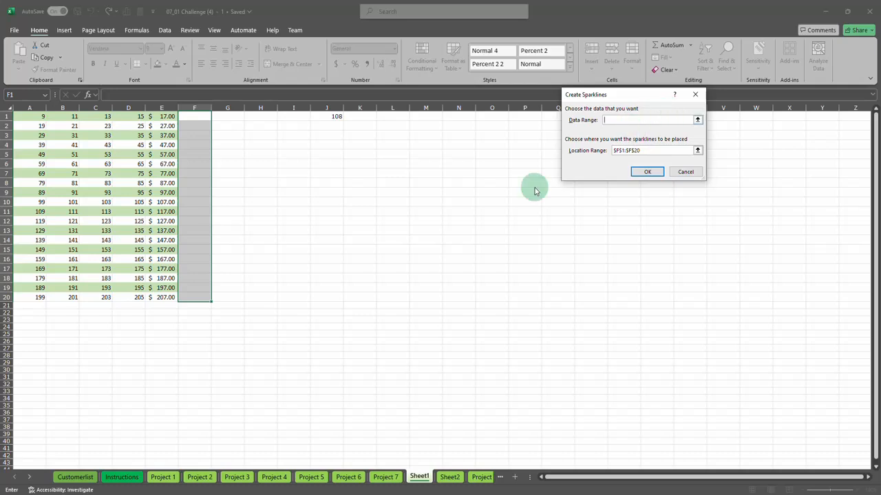
drag(44, 116, 161, 296)
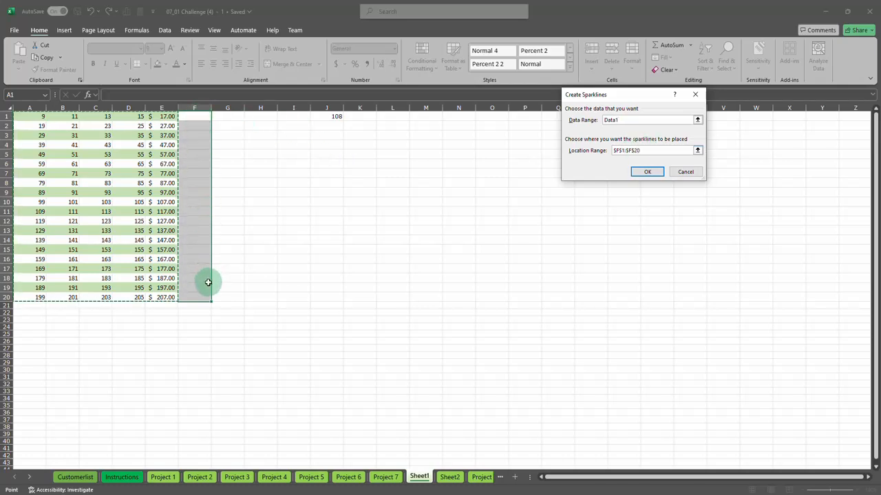
click(645, 175)
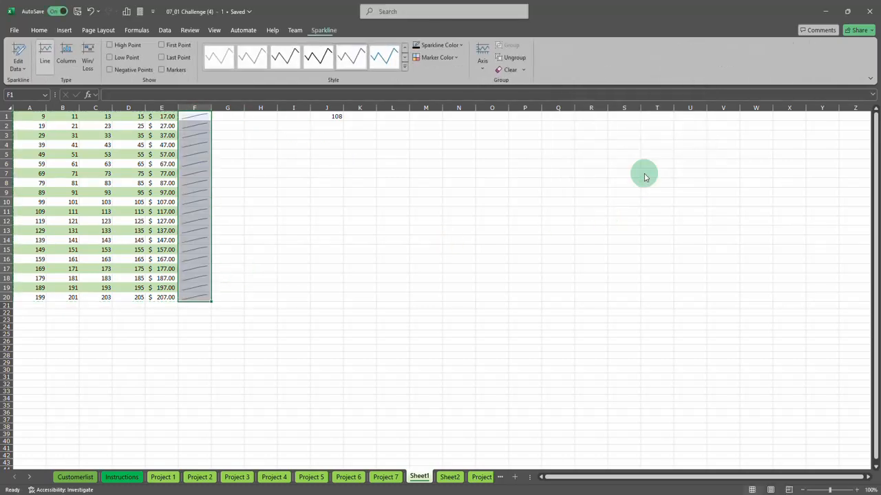
Try the preset blue styles on the F1:F20 sparklines, and set their color to a darker orange.
click(331, 58)
click(354, 59)
click(385, 58)
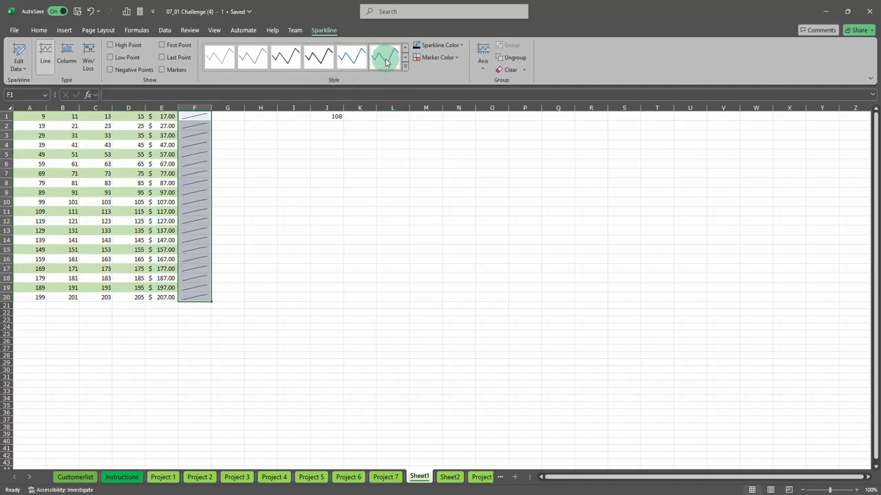
click(440, 45)
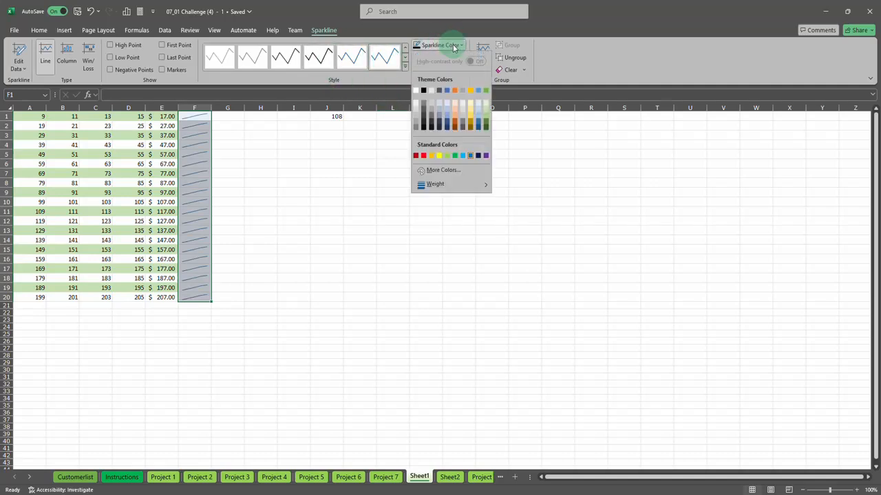
click(456, 123)
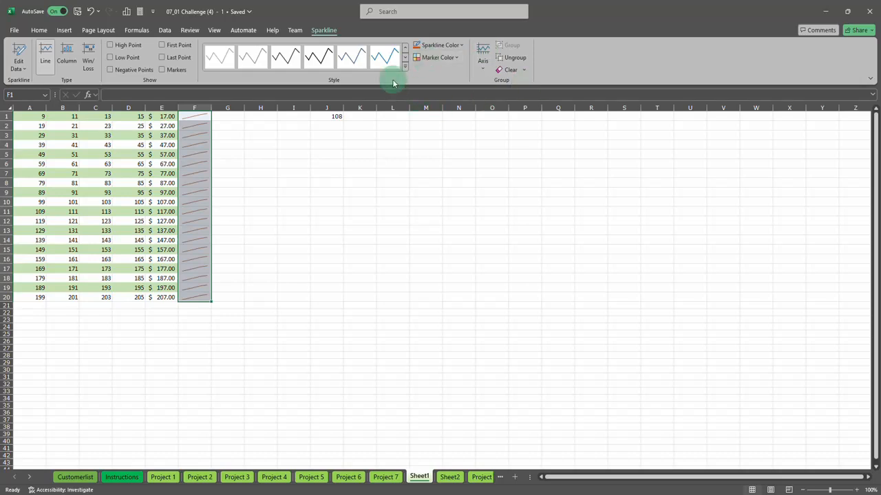
Mark the high point of the F1:F20 sparklines with an orange marker color.
click(451, 59)
click(442, 98)
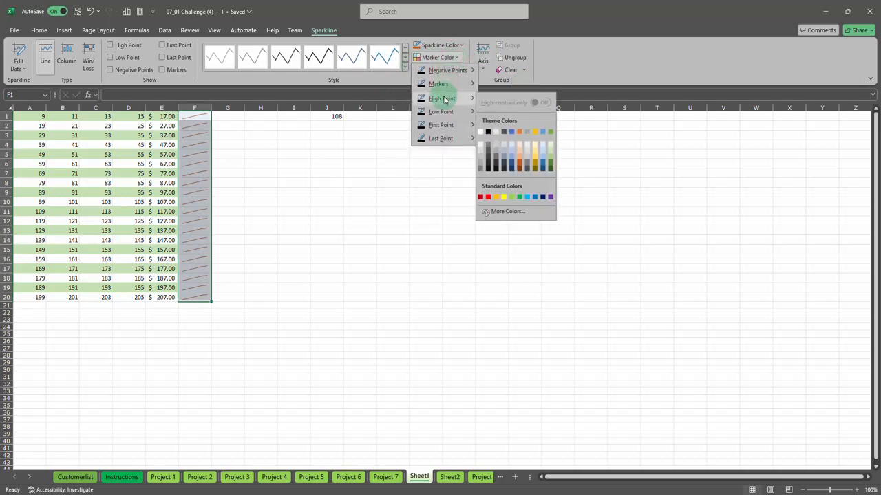
click(518, 132)
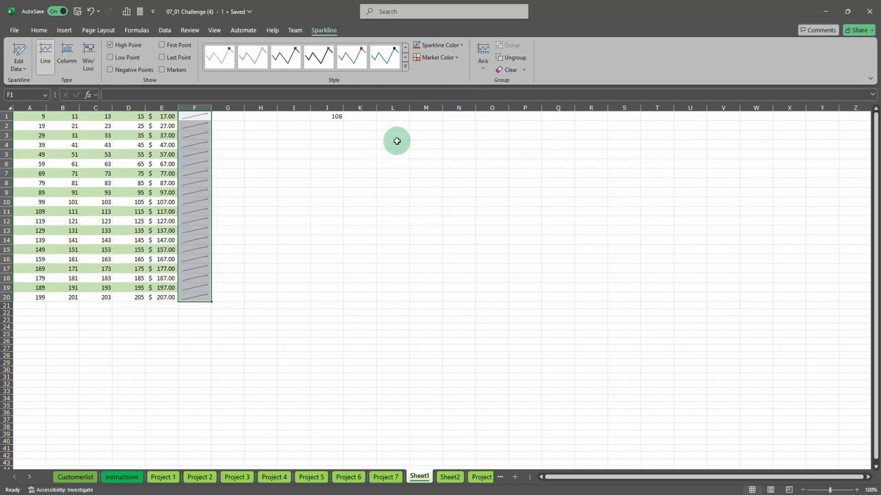
click(449, 57)
mouse_move(456, 126)
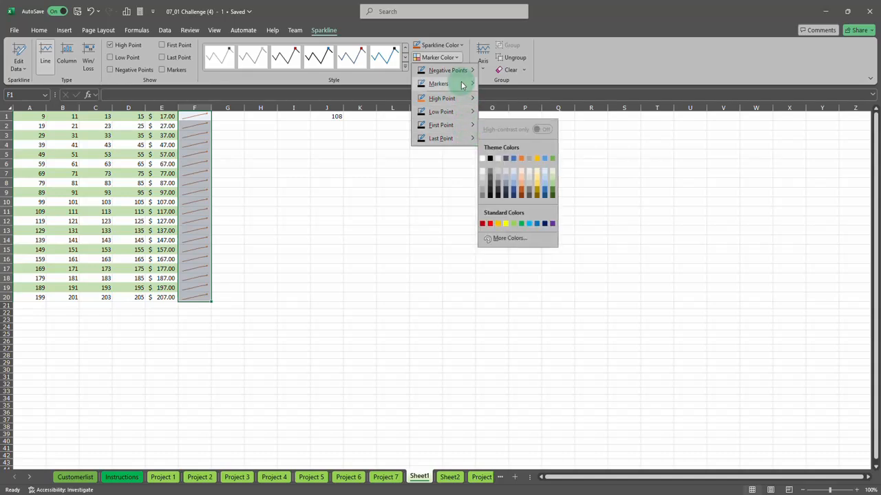
mouse_move(462, 84)
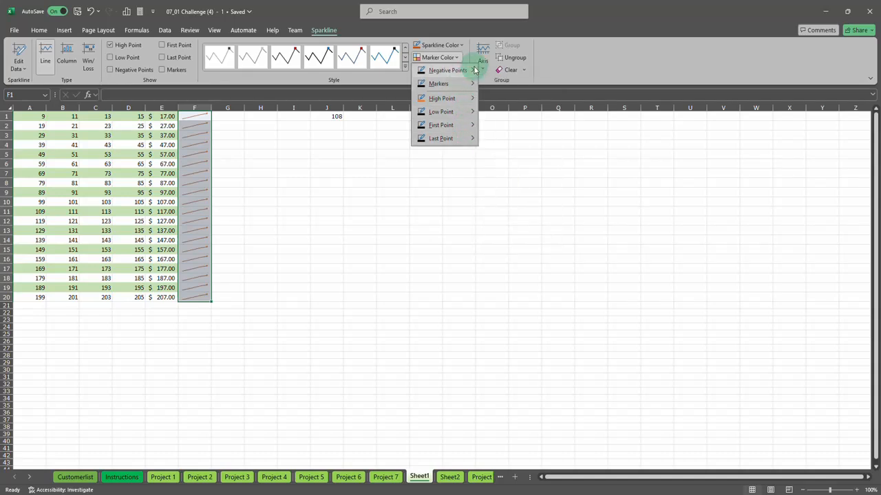
mouse_move(475, 70)
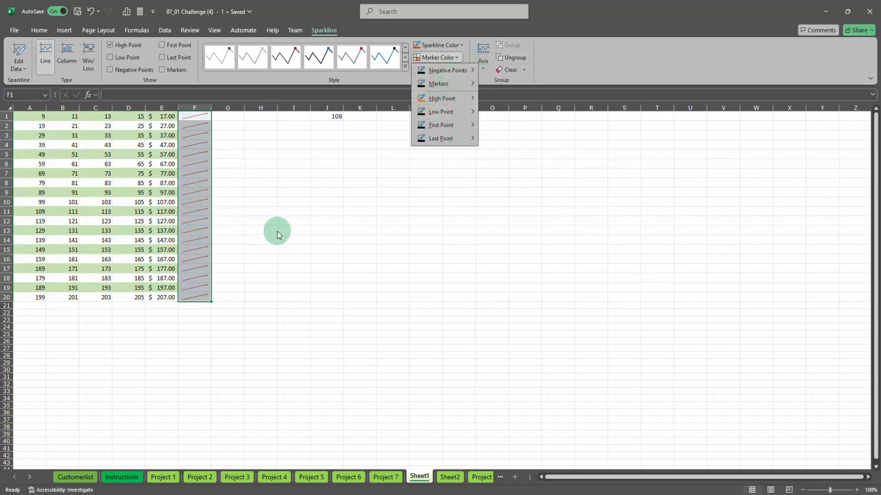
click(339, 214)
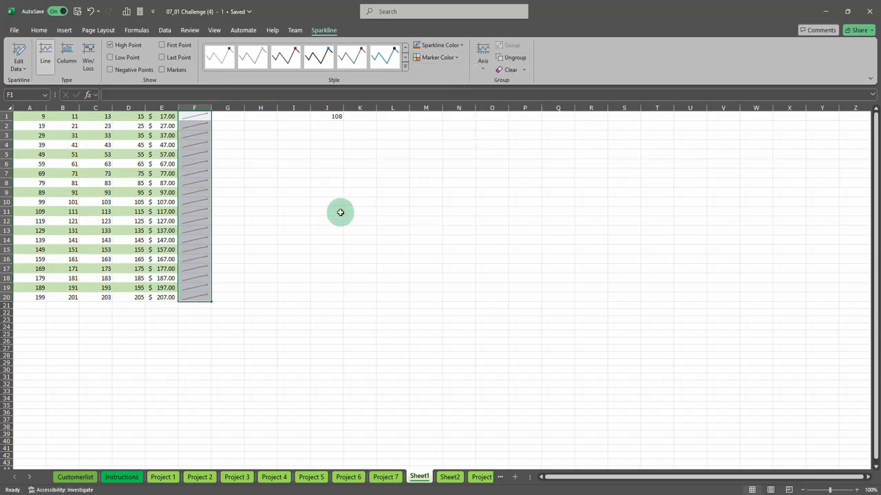
click(340, 213)
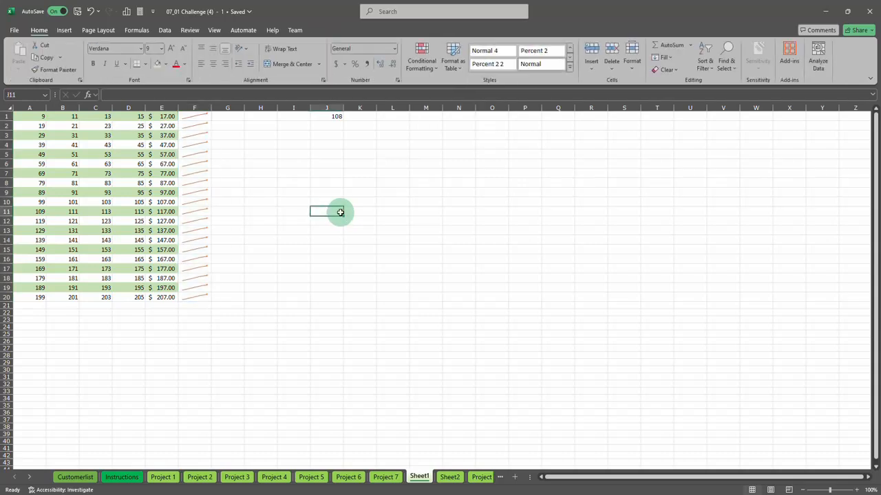
click(192, 122)
drag(192, 121, 203, 295)
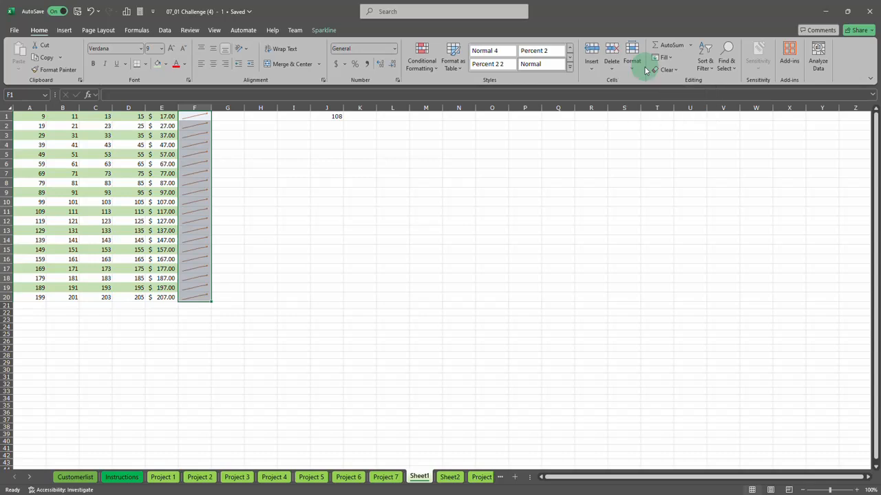
click(415, 12)
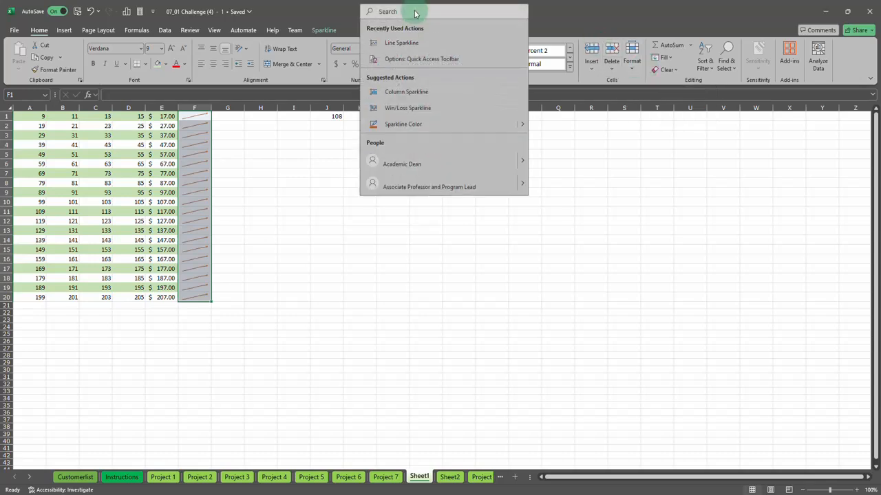
text(sparklin)
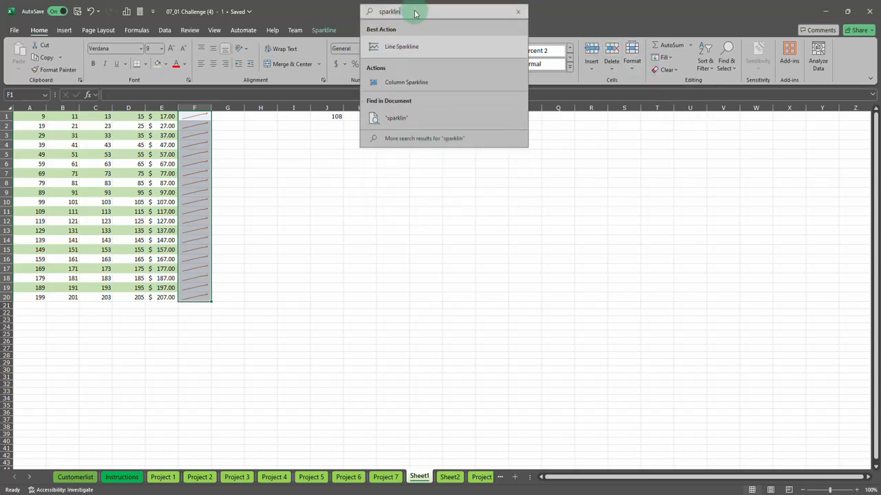
text(e)
click(417, 44)
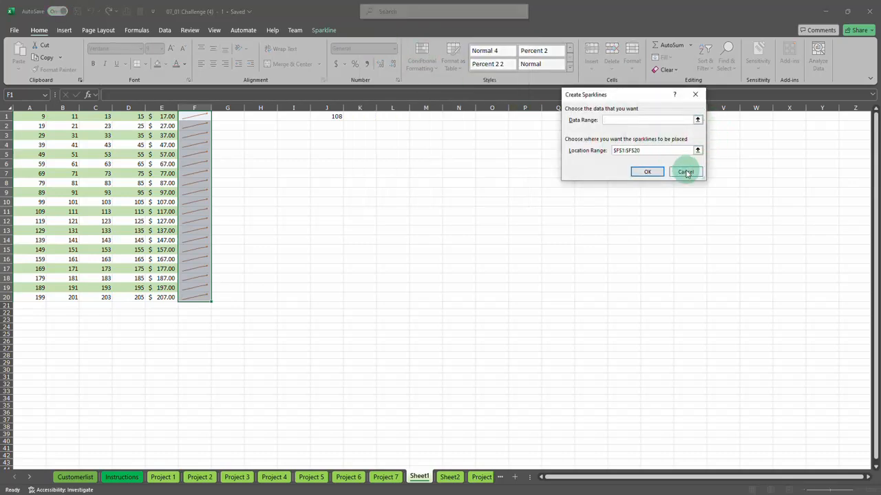
click(685, 171)
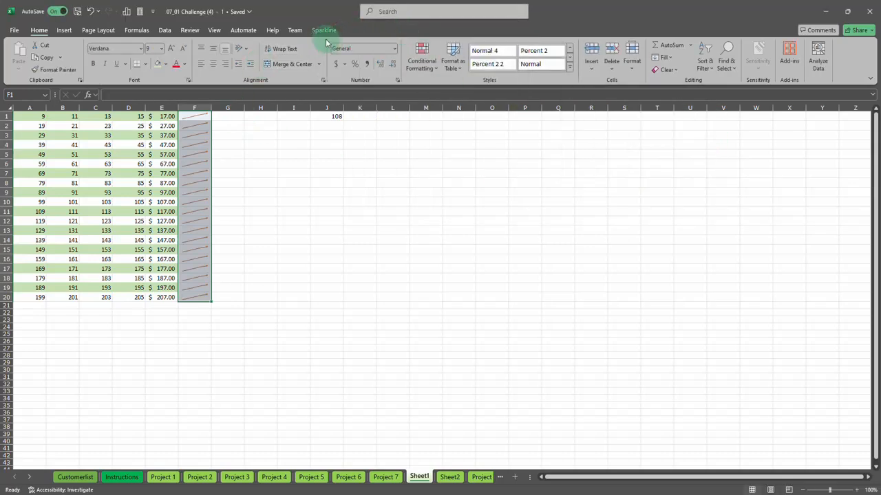
click(165, 30)
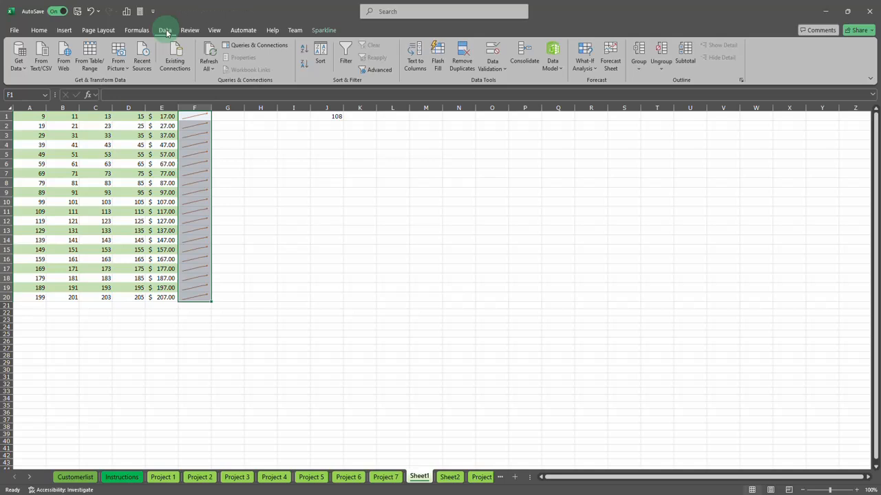
click(136, 30)
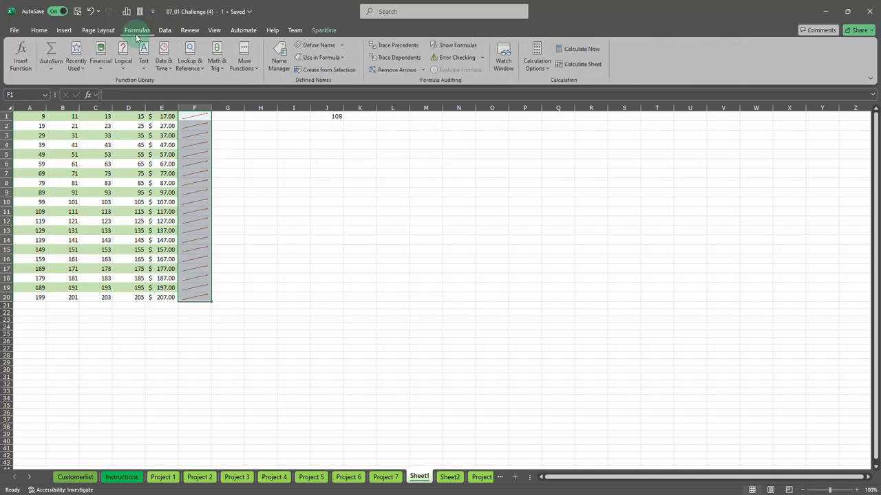
click(64, 31)
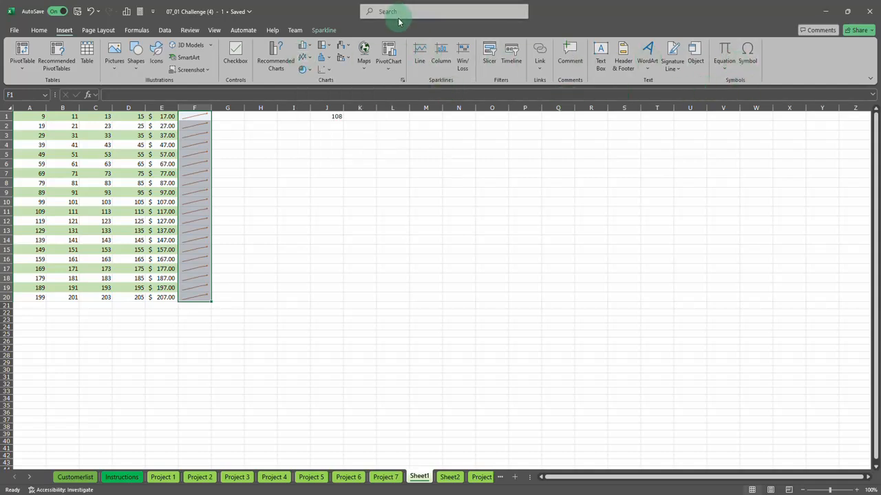
click(39, 30)
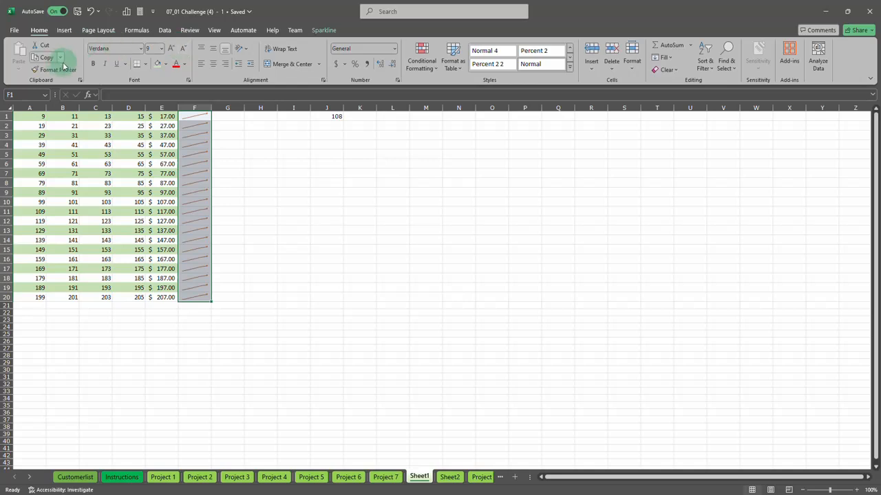
click(165, 30)
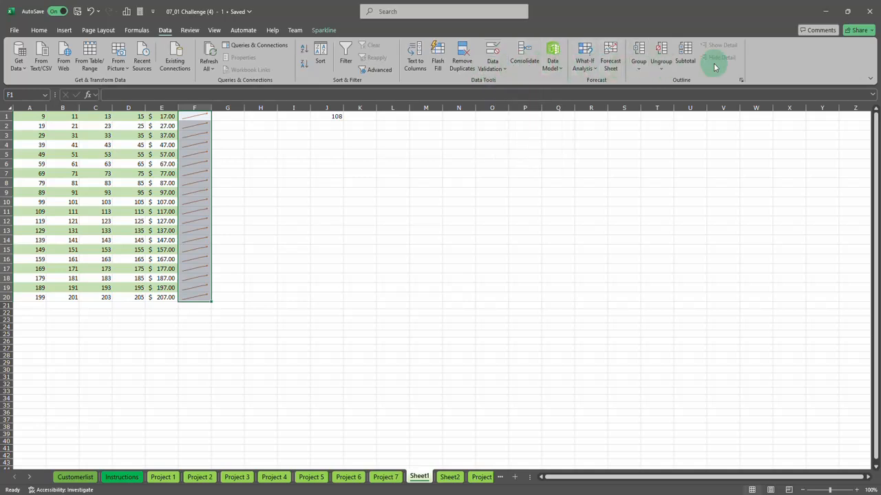
click(136, 30)
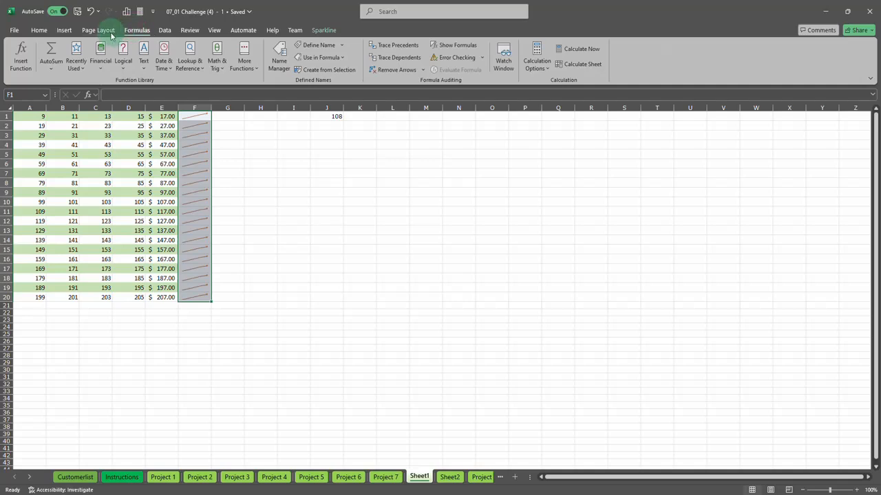
click(64, 31)
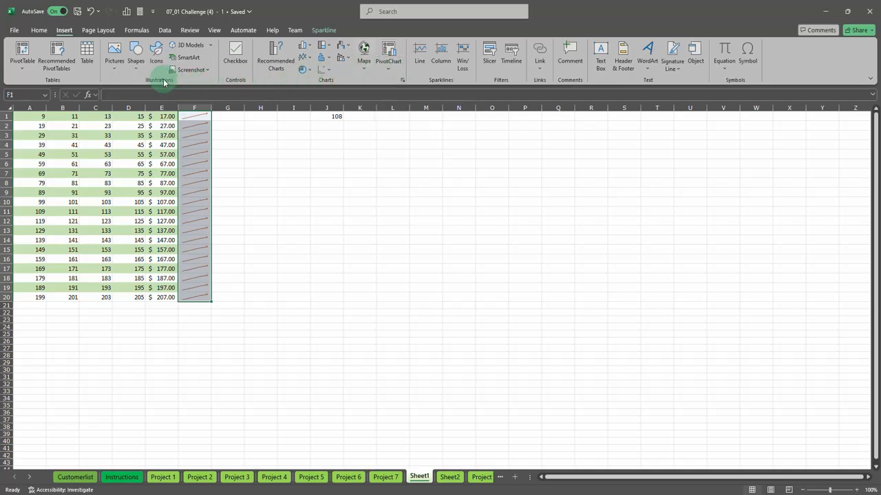
Search the available commands and help for "remove sparklines".
click(422, 15)
text(remo)
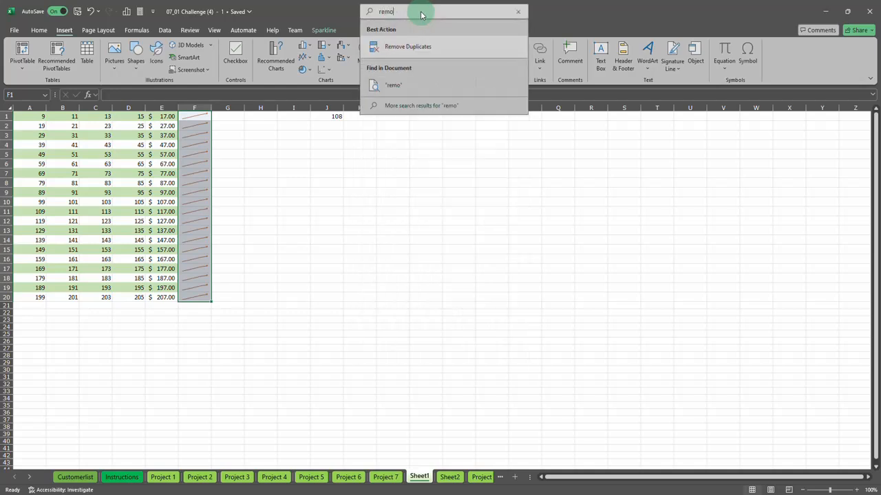
text(ve spark)
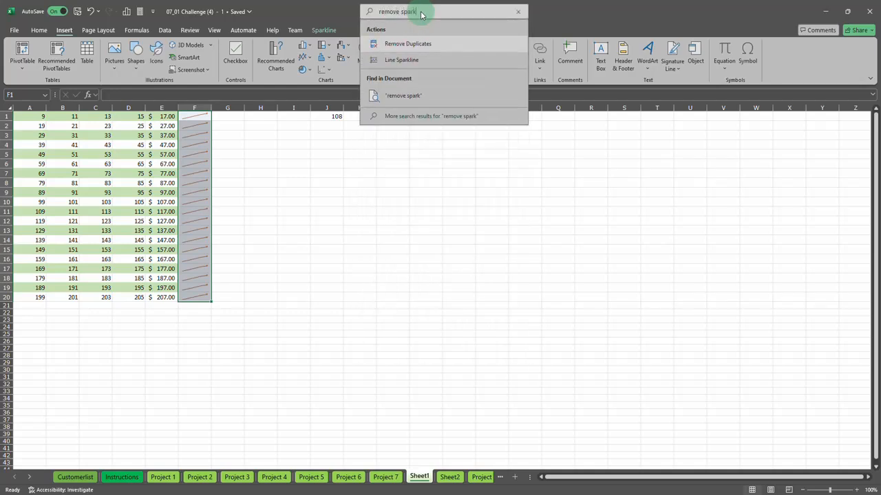
text(lines)
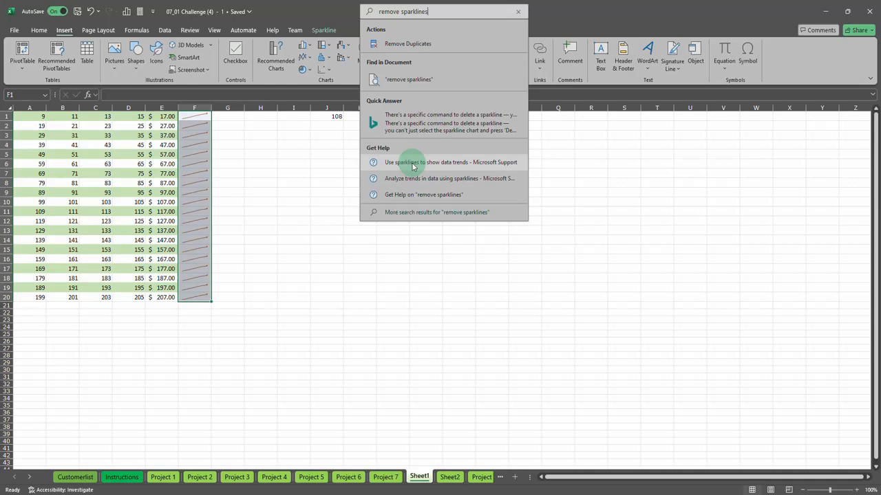
click(780, 171)
drag(439, 13, 338, 15)
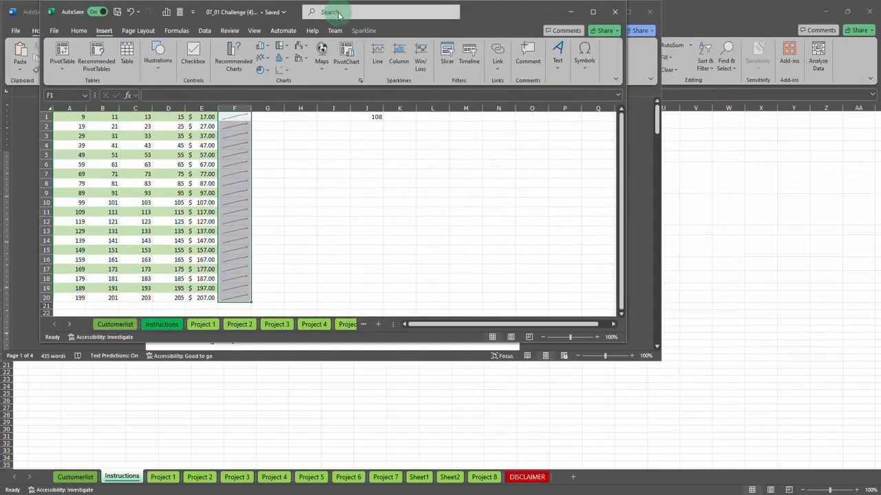
click(594, 11)
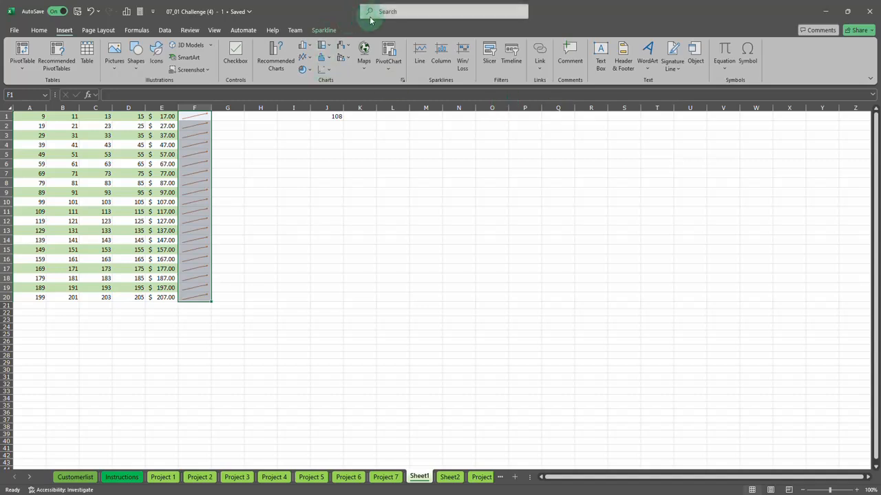
click(392, 14)
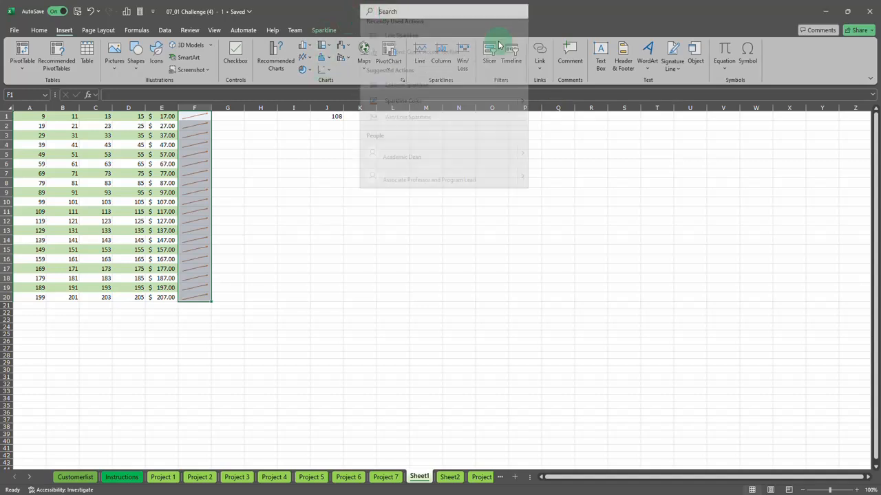
click(784, 280)
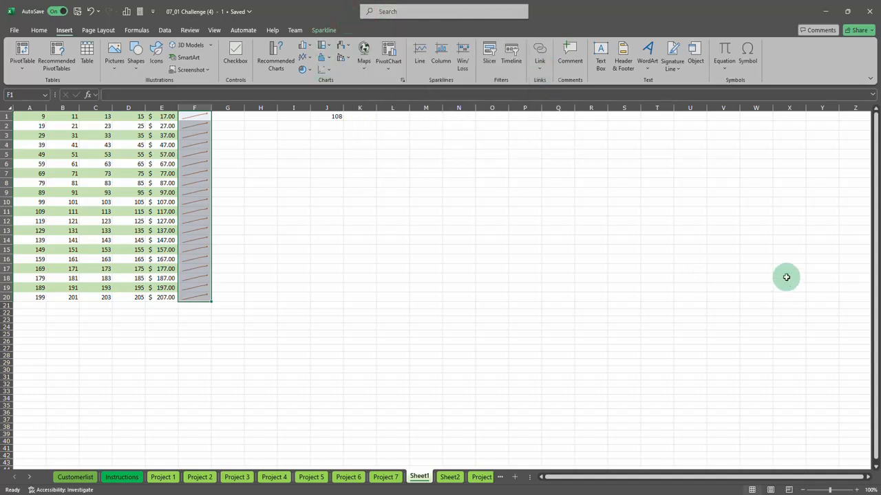
click(40, 31)
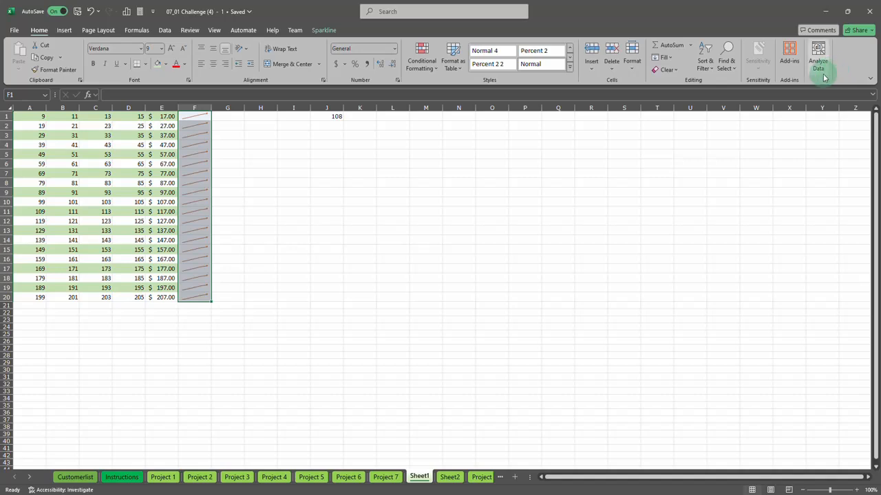
Try the Win/Loss type on the F1:F20 sparkline group, and switch the group back to Line.
click(238, 135)
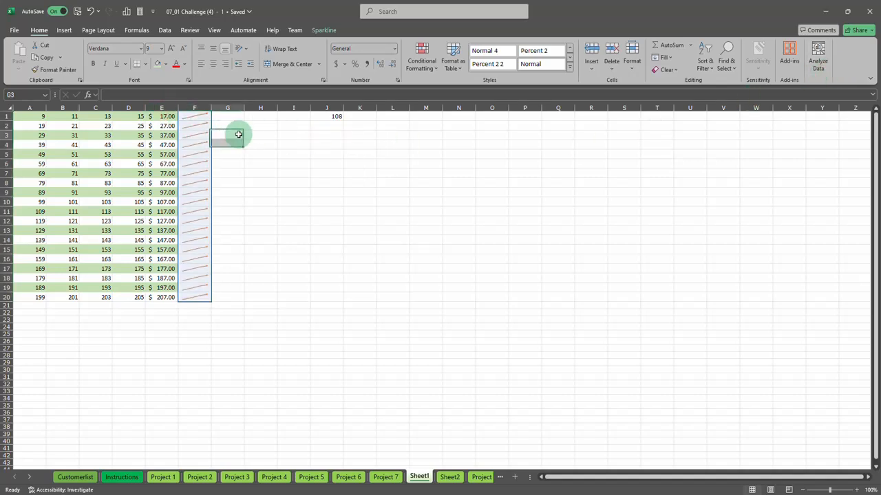
click(205, 113)
click(324, 30)
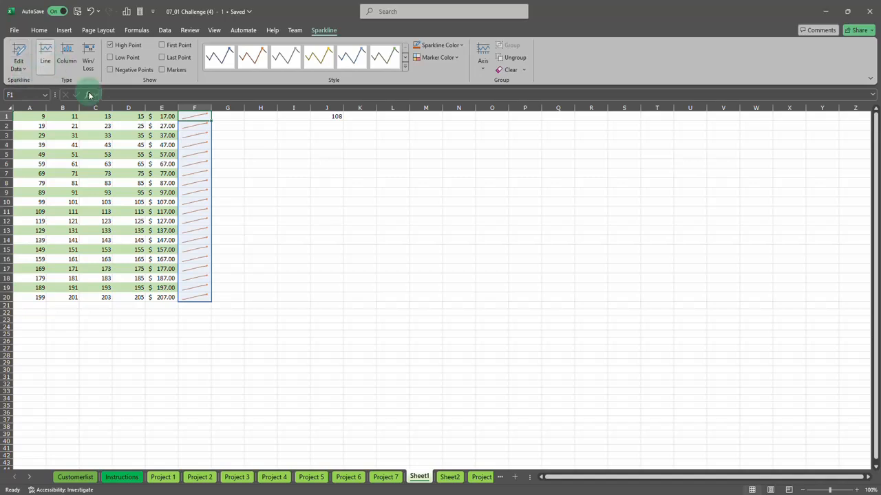
click(88, 59)
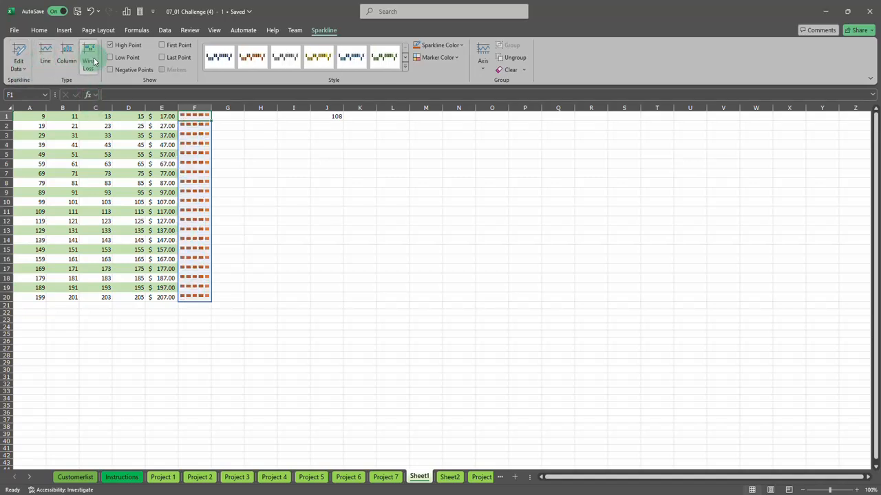
click(54, 63)
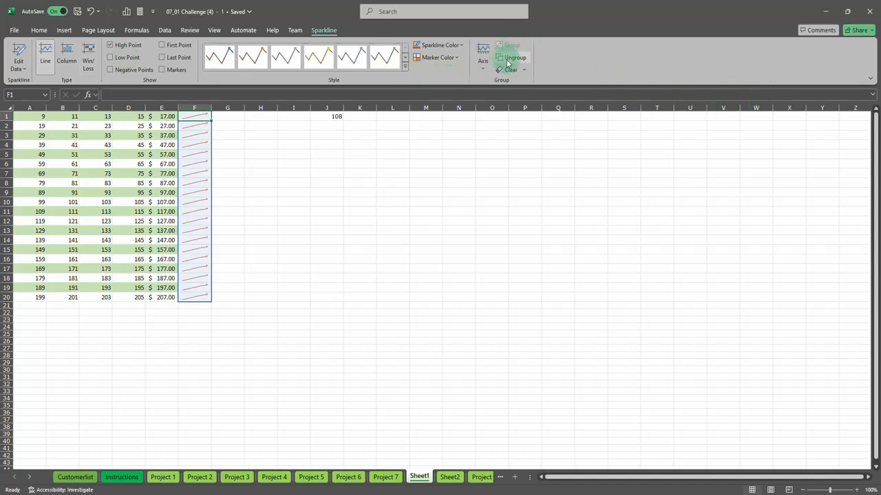
Clear the selected sparkline in F1, and clear the remaining sparklines in F2:F20.
click(526, 70)
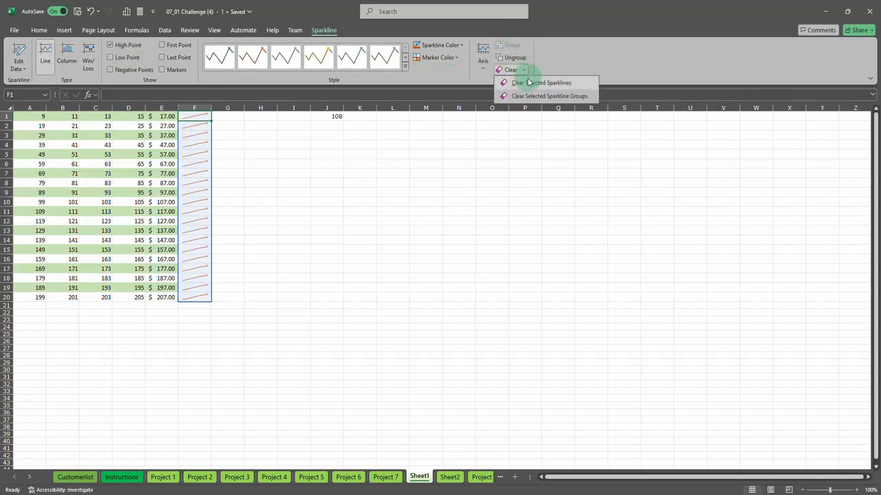
click(509, 83)
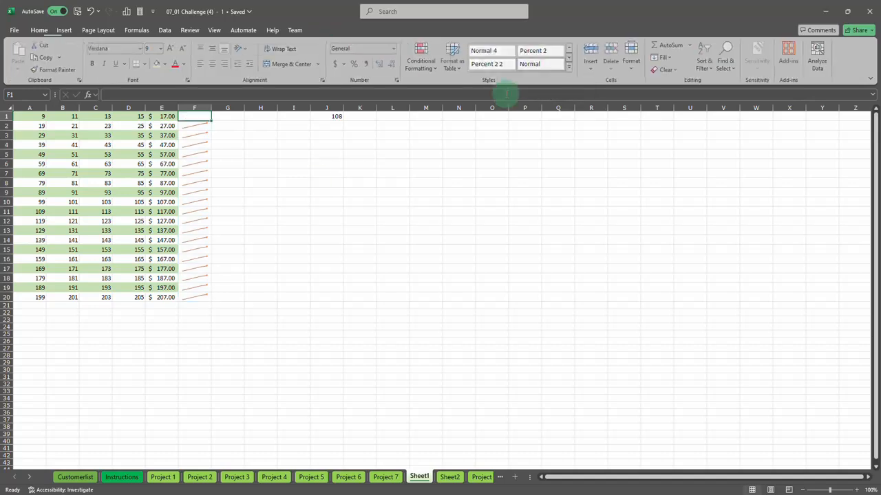
click(196, 127)
drag(197, 127, 197, 299)
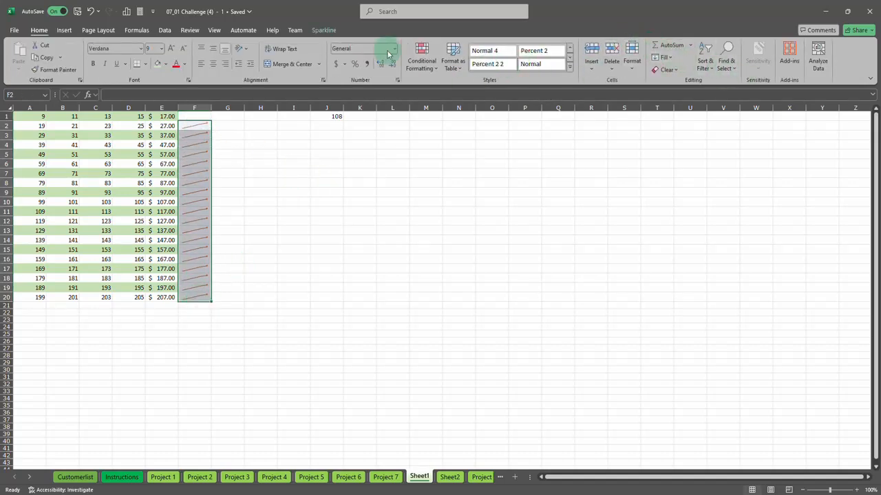
click(330, 29)
click(508, 69)
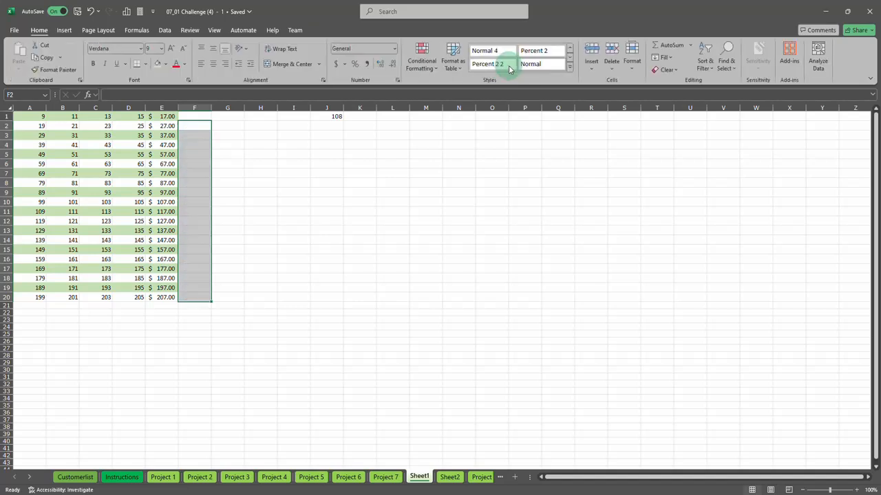
click(309, 158)
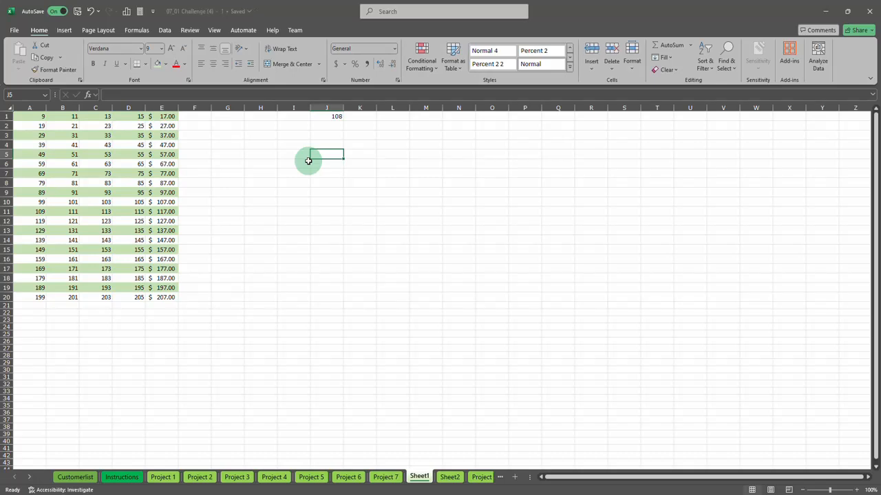
Add a Top 10% conditional formatting rule to E1:E20, set to the top 25% with Red Text.
drag(162, 117, 165, 299)
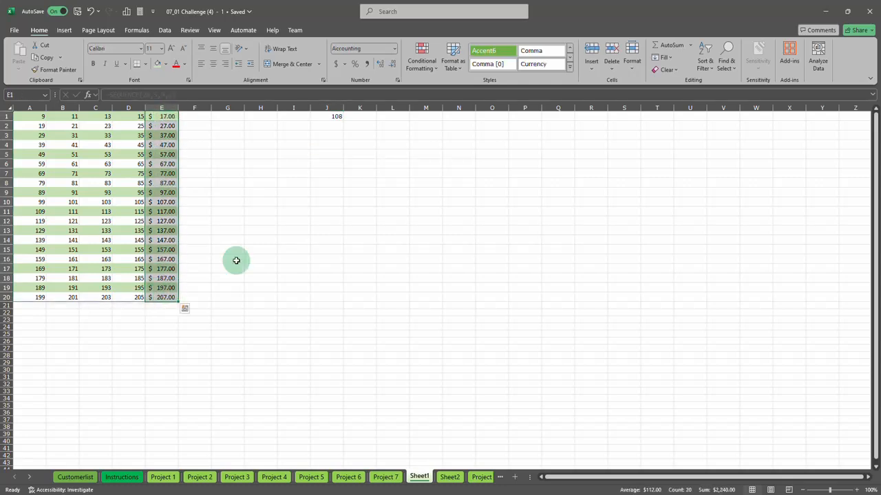
click(422, 62)
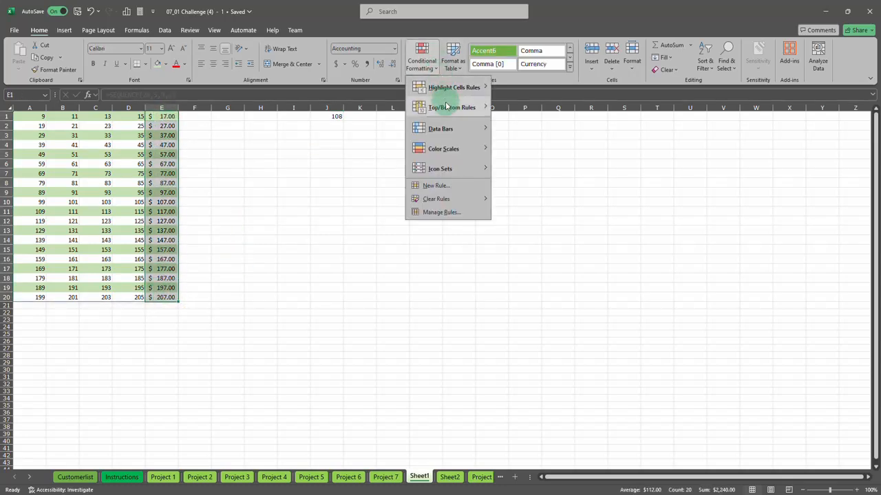
mouse_move(448, 108)
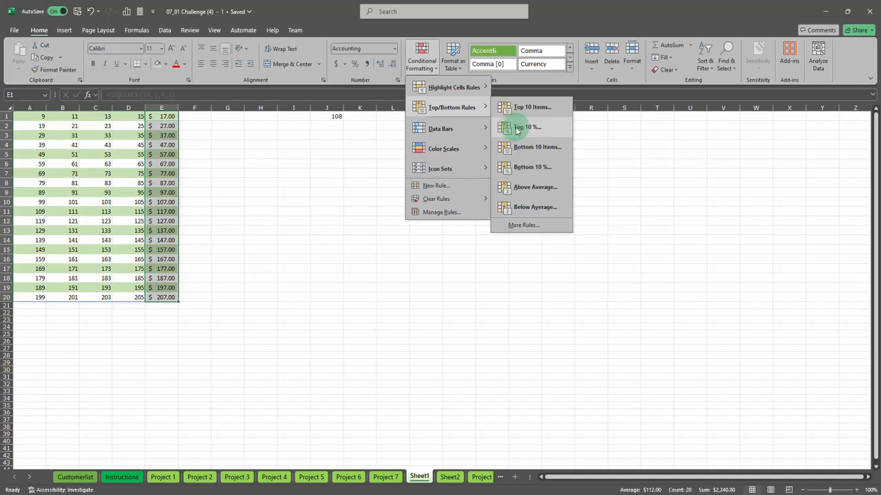
click(518, 131)
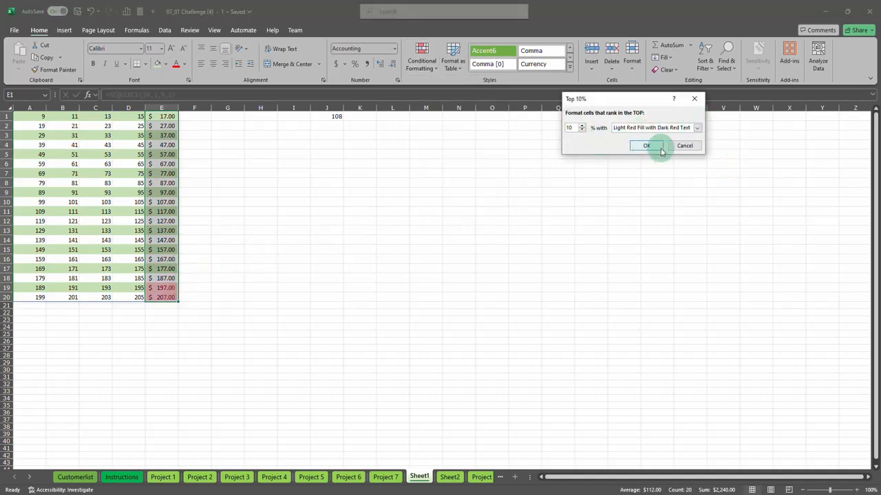
click(583, 126)
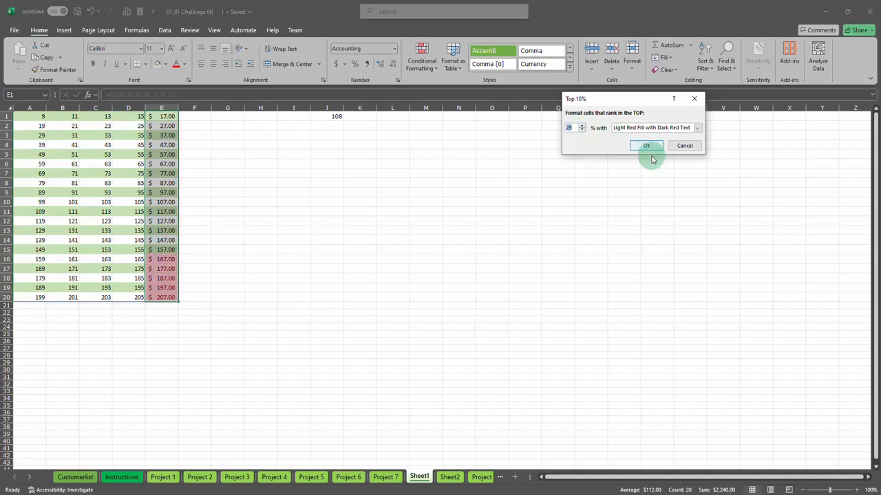
click(697, 128)
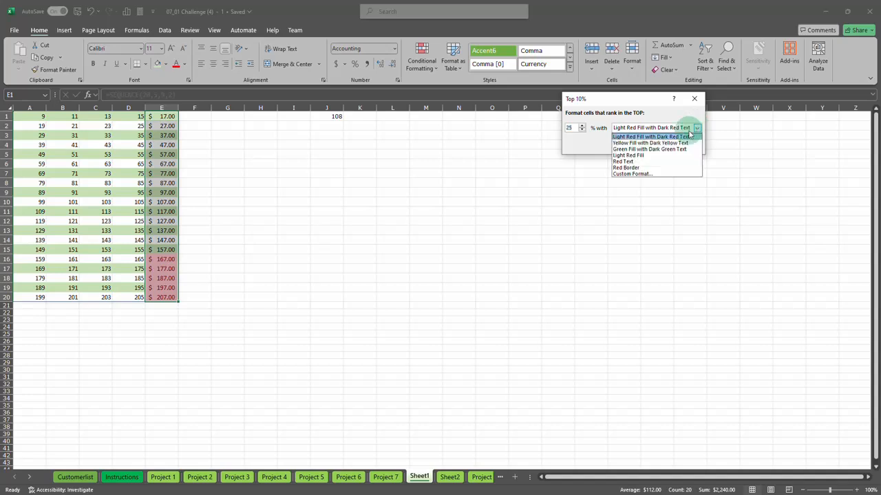
click(650, 150)
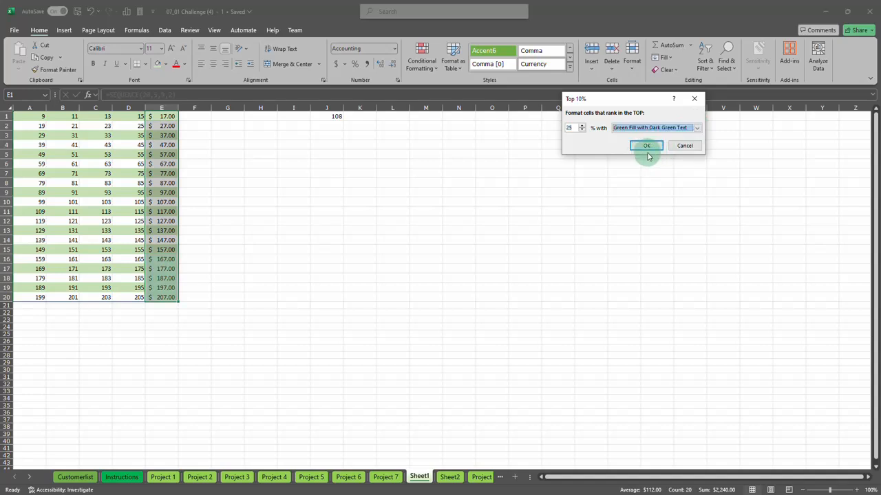
click(697, 128)
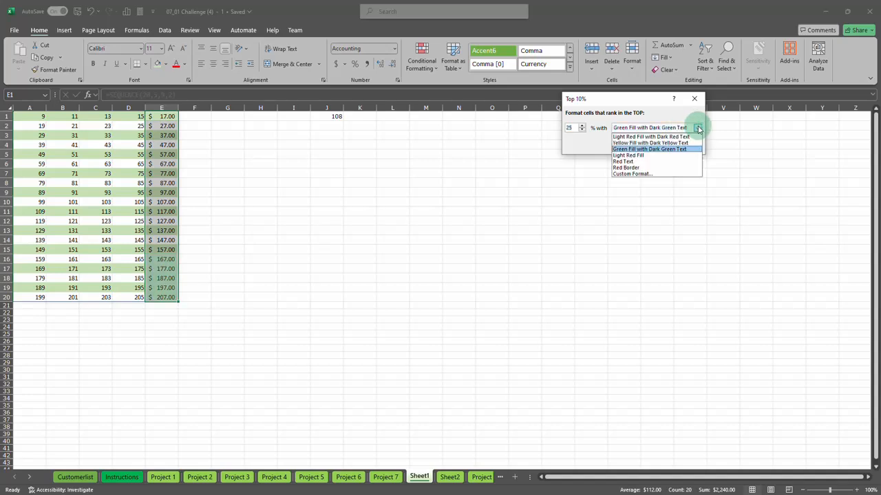
click(637, 163)
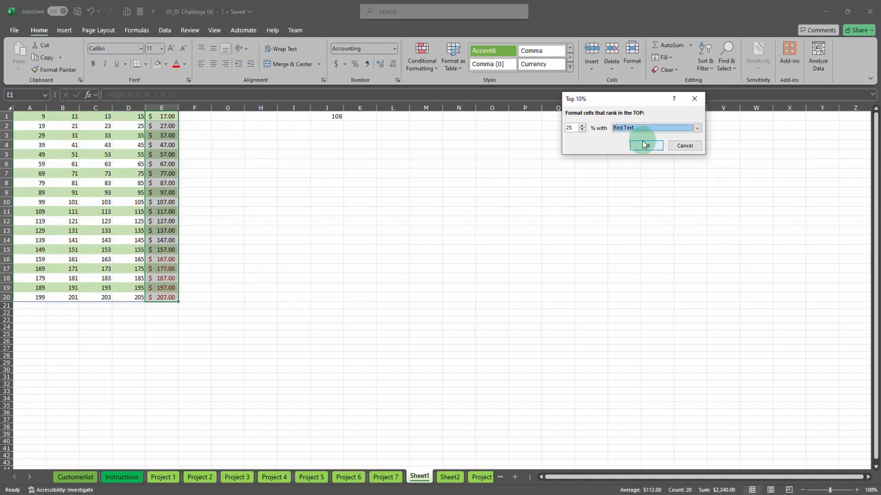
click(646, 145)
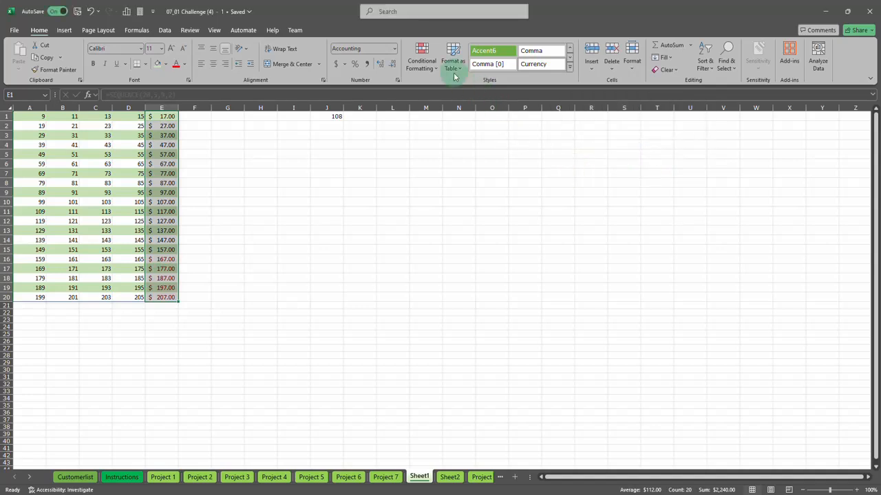
Apply the directional icon set of three colored arrows to E1:E20, and autofit the width of column E.
click(425, 59)
mouse_move(473, 87)
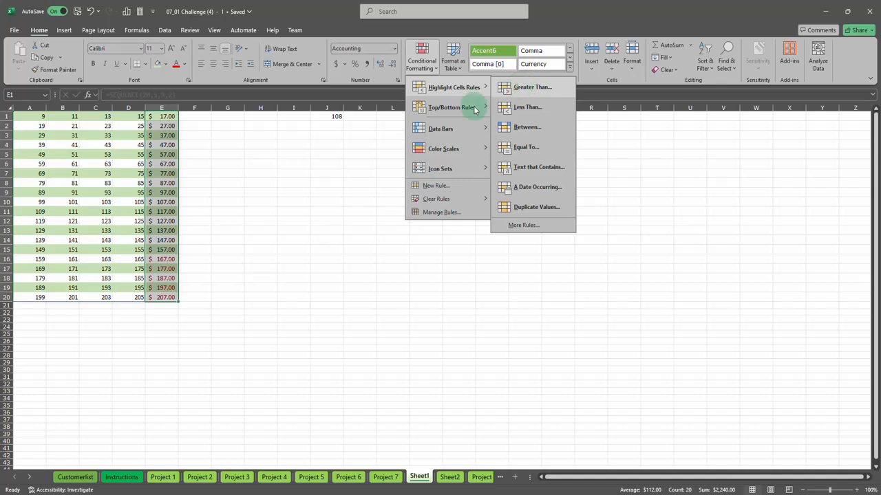
mouse_move(481, 128)
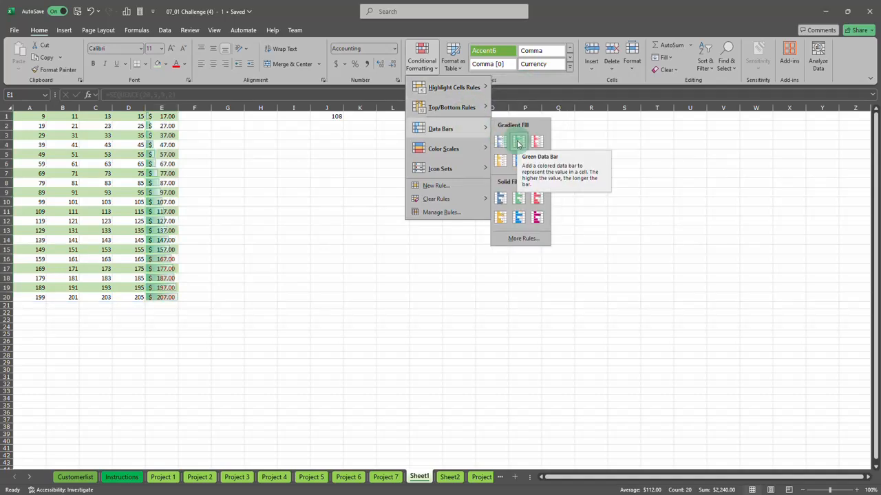
mouse_move(477, 148)
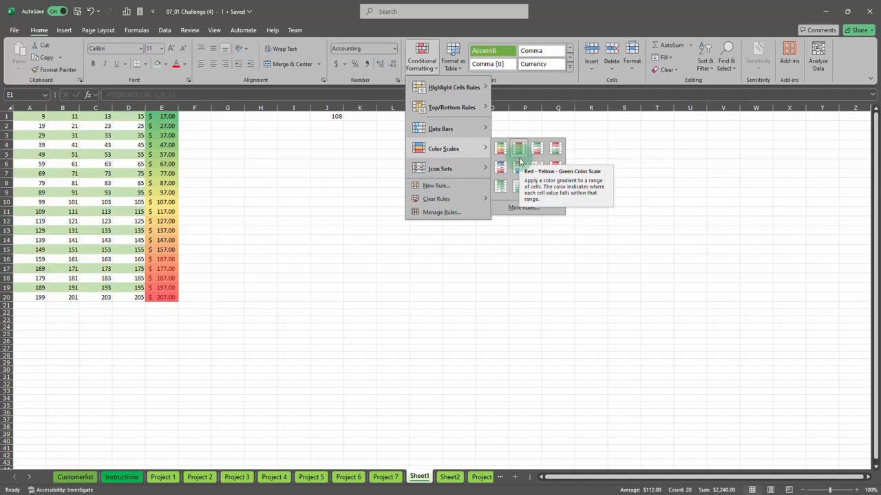
mouse_move(462, 174)
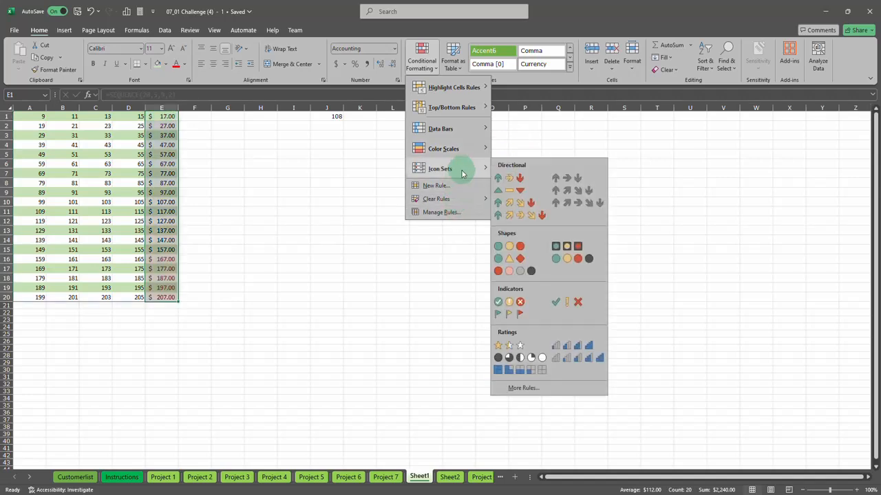
click(522, 179)
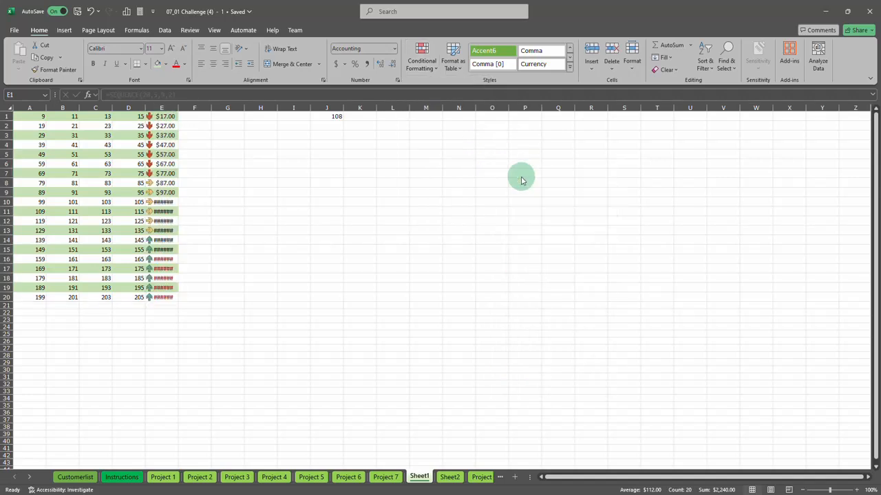
double_click(177, 108)
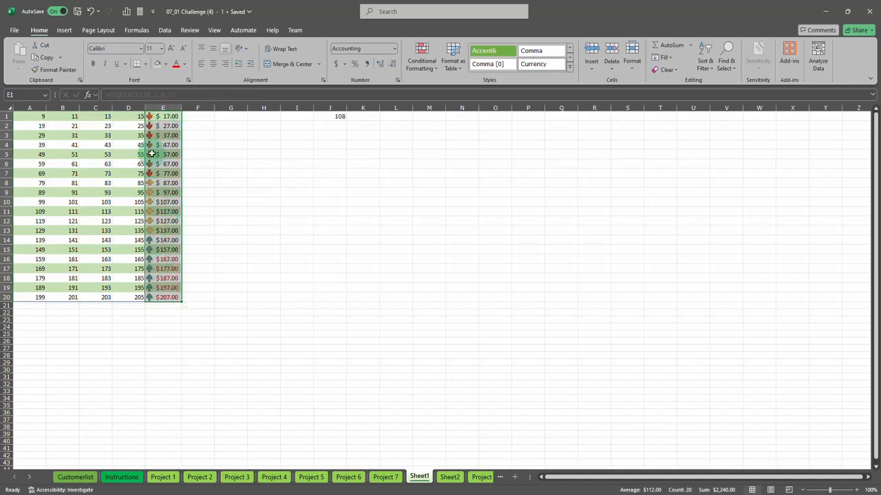
click(318, 203)
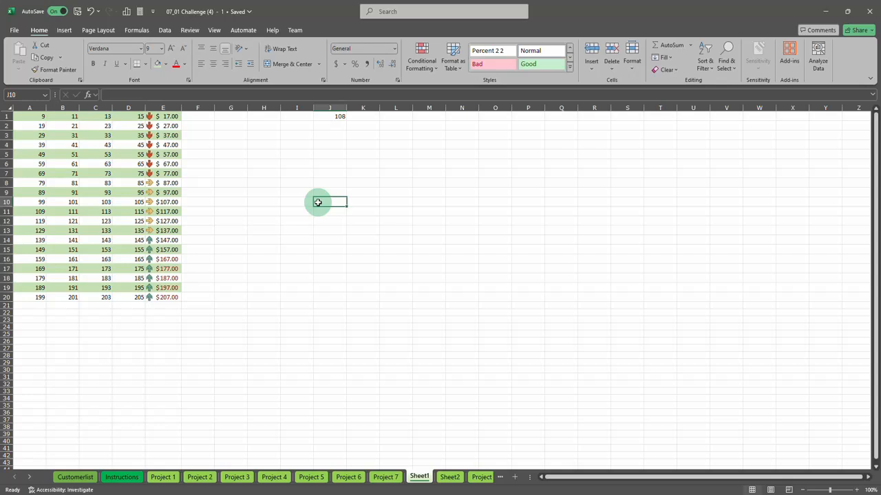
Clear the conditional formatting rules from only the selected cells E1:E20.
drag(176, 116, 171, 297)
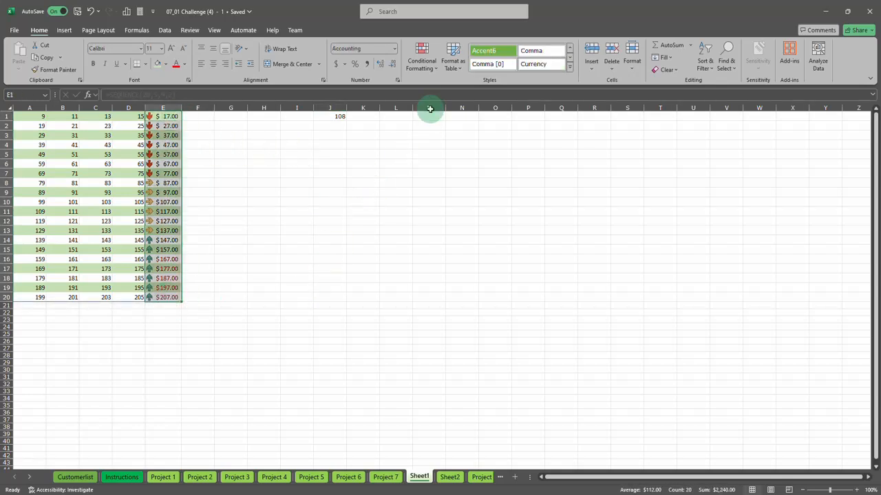
click(438, 69)
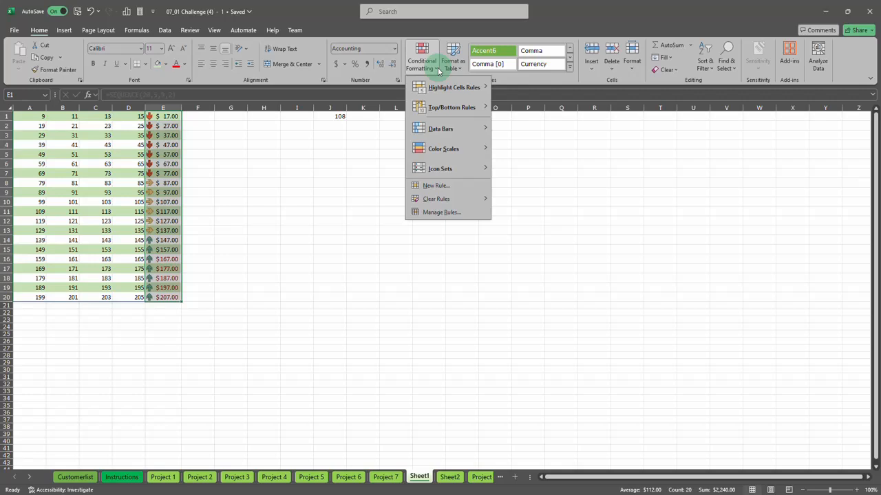
mouse_move(445, 198)
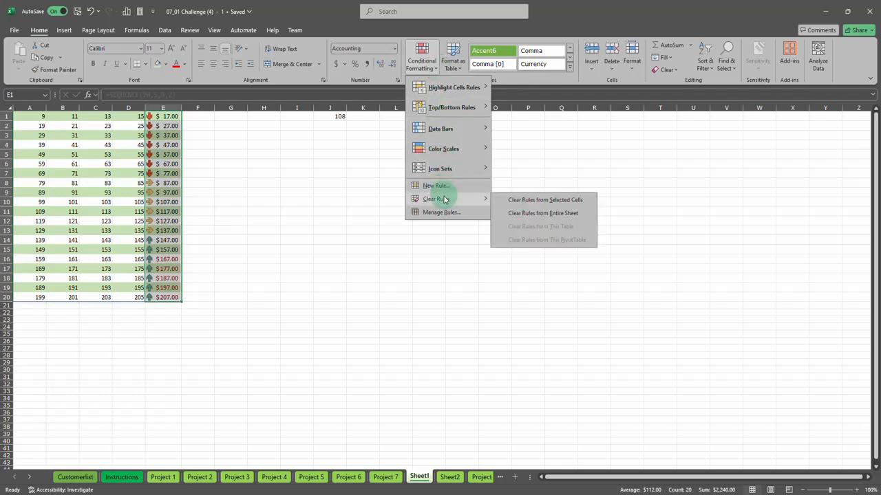
click(516, 199)
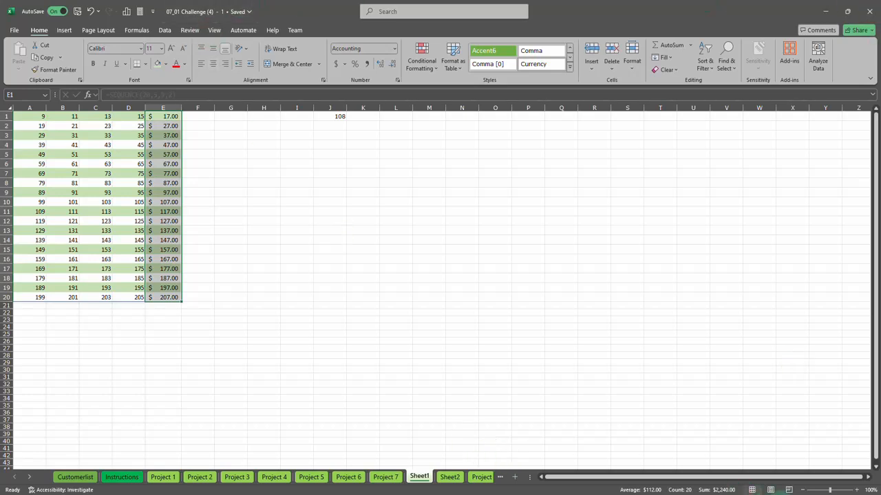
click(777, 494)
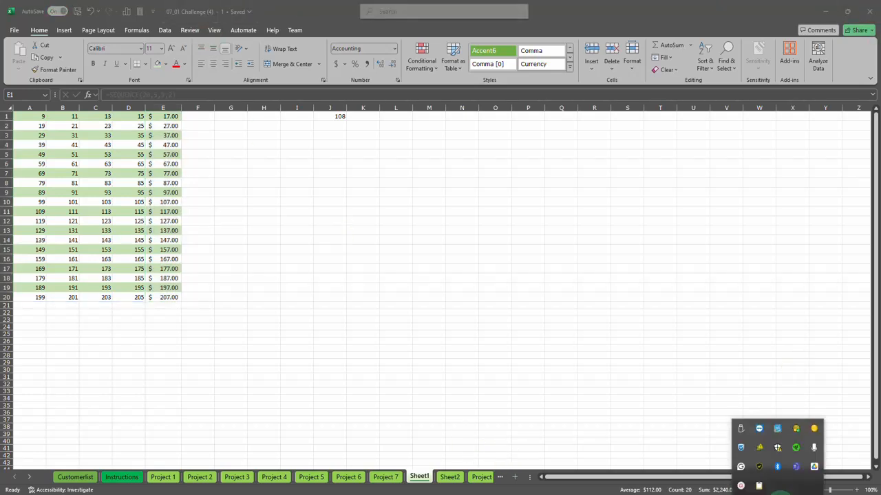
click(741, 488)
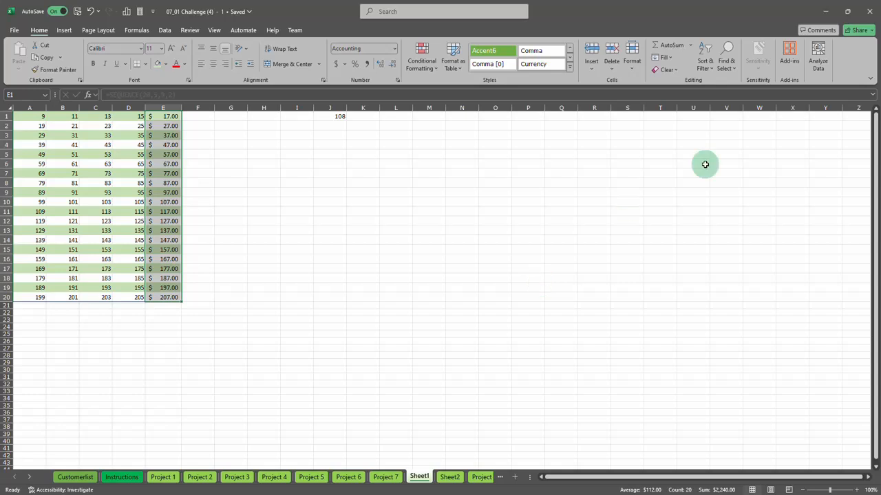
On the Project 1 worksheet, convert the existing product table under the PRODUCTS heading to a normal range.
click(163, 476)
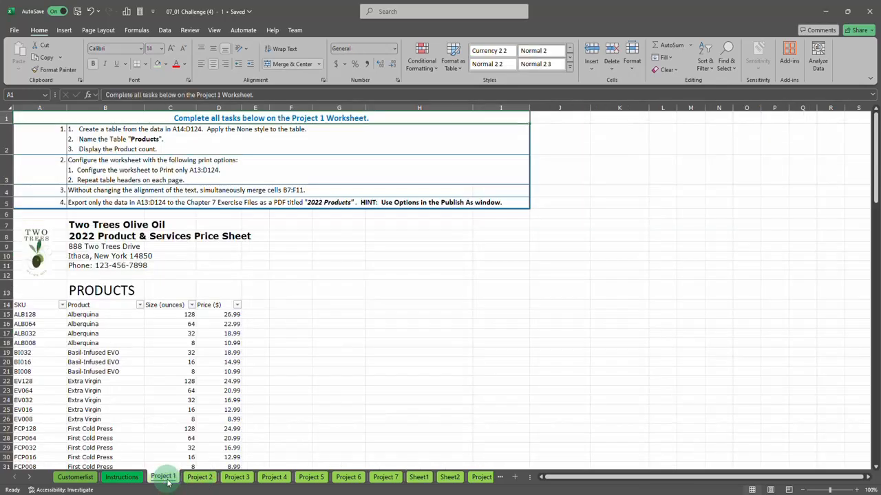
click(161, 307)
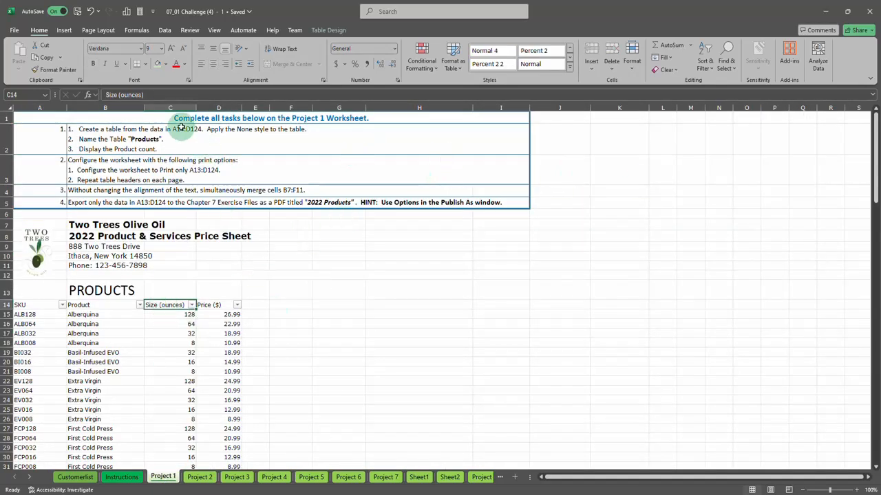
scroll(91, 276, down, 1)
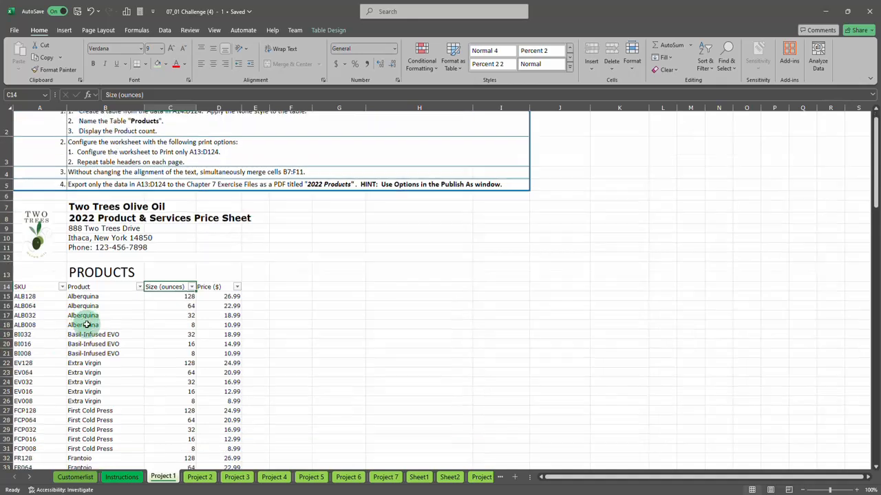
click(93, 283)
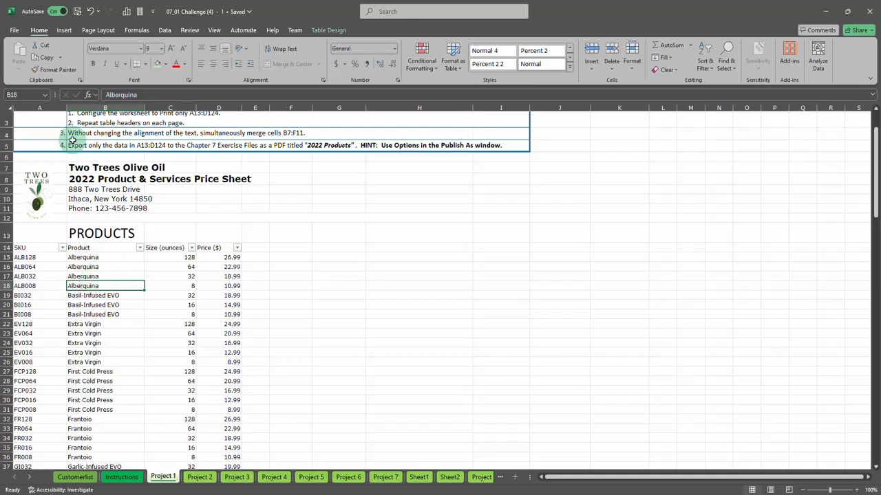
click(323, 31)
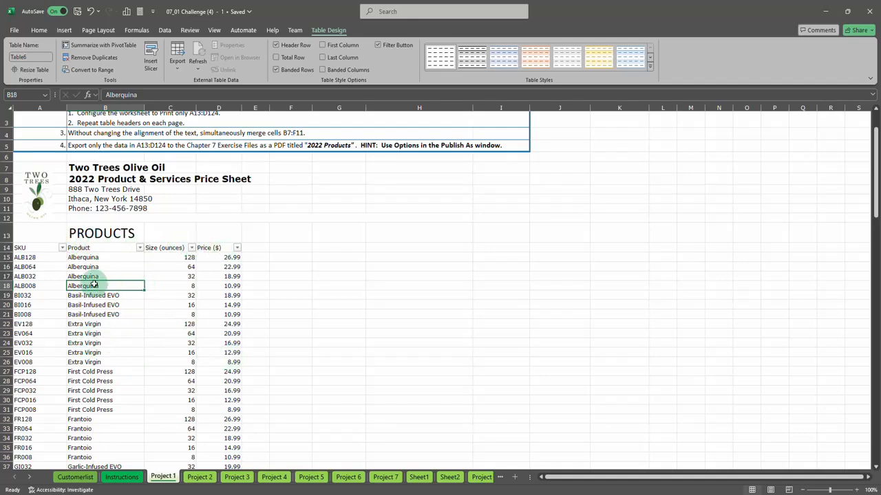
click(91, 70)
click(414, 278)
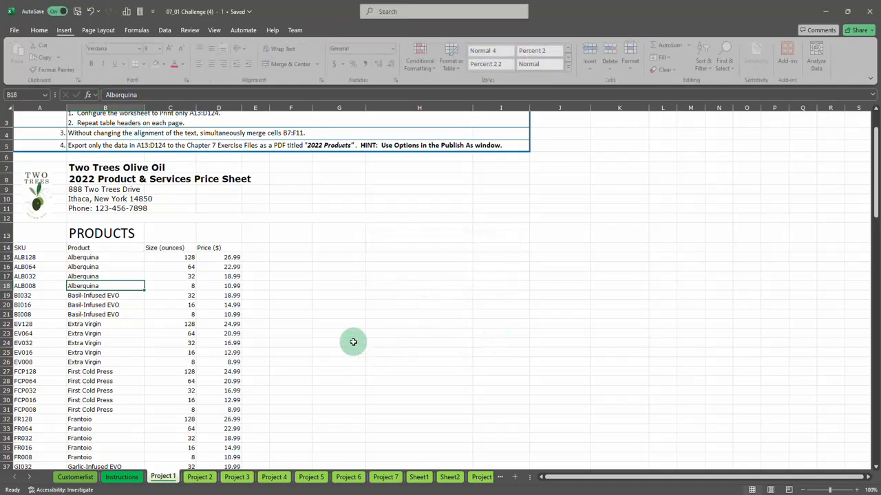
click(370, 266)
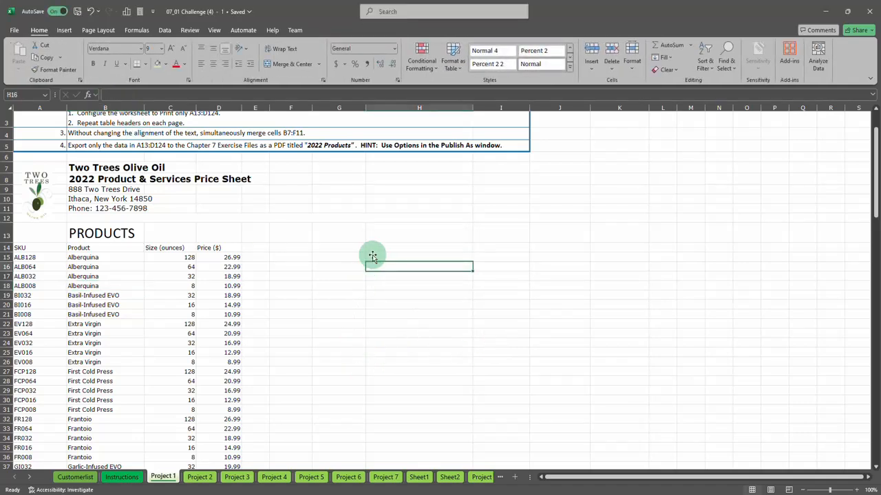
Try to format the product data as a blue light-style table with headers, using the suggested range A13:D124.
click(102, 249)
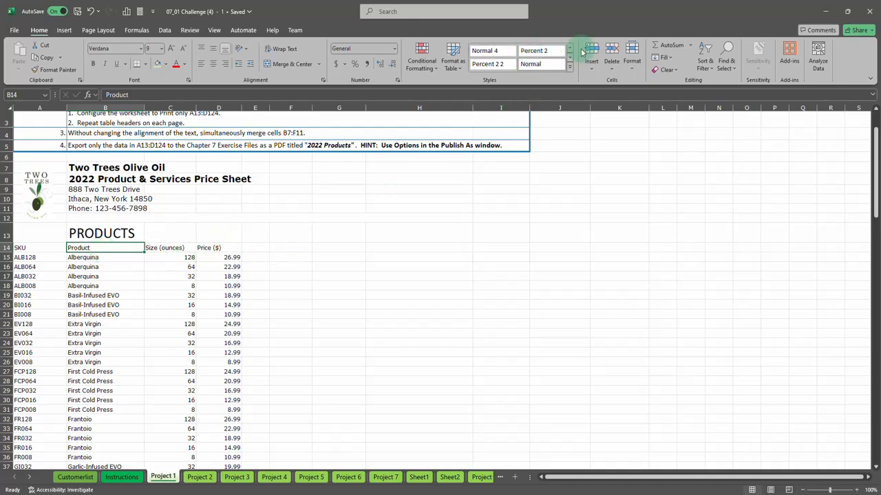
click(454, 58)
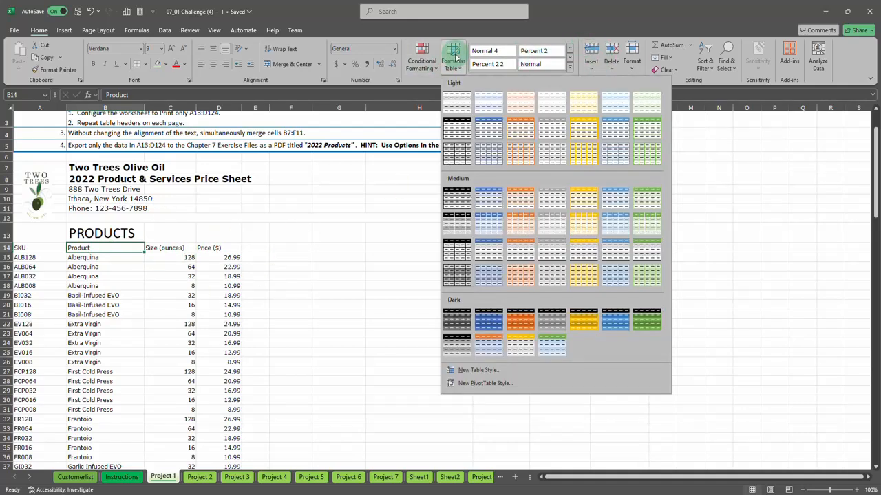
click(493, 131)
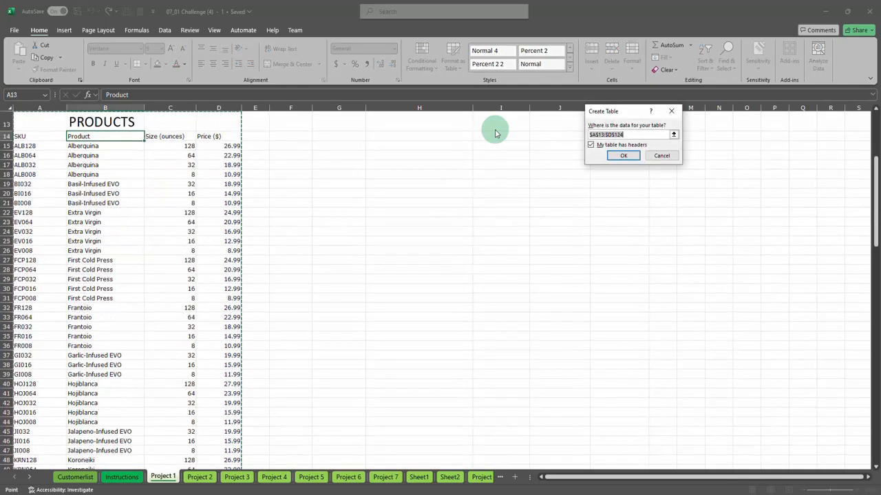
scroll(218, 227, down, 20)
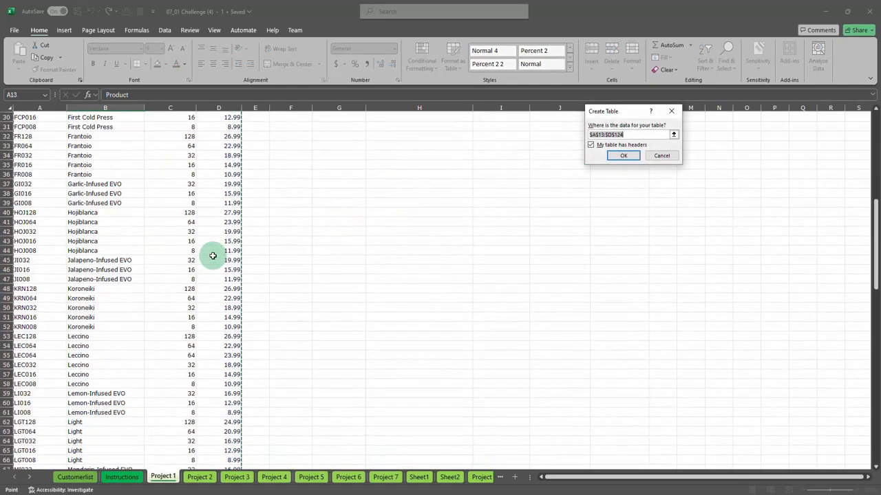
scroll(218, 312, down, 7)
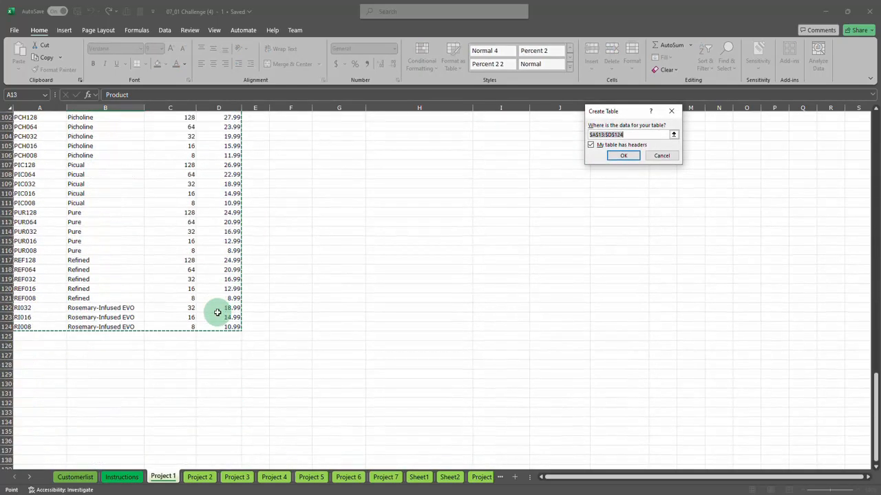
scroll(218, 312, up, 20)
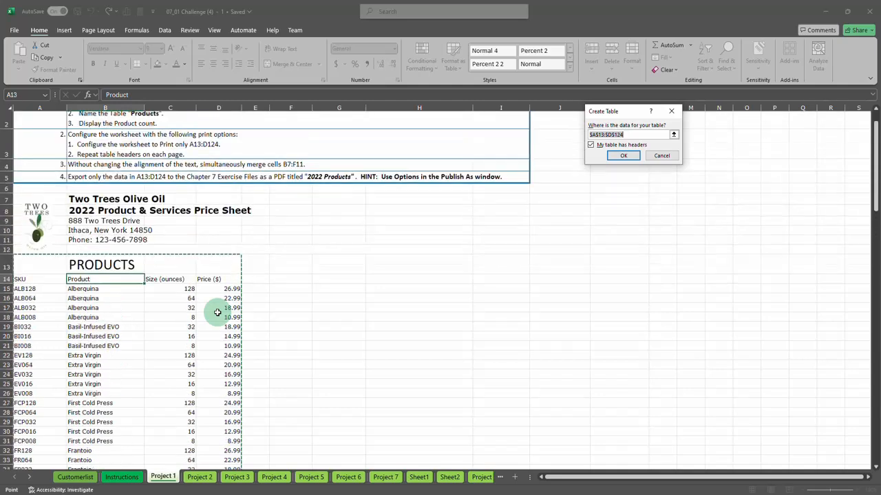
click(624, 157)
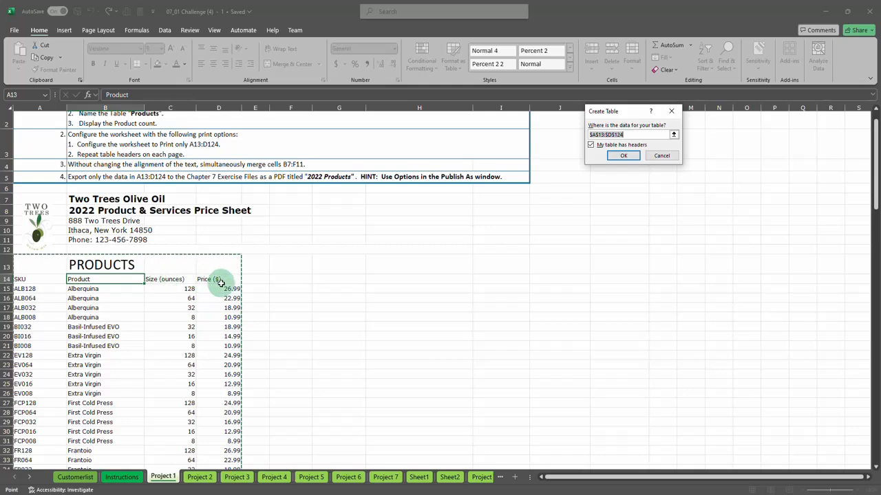
click(603, 135)
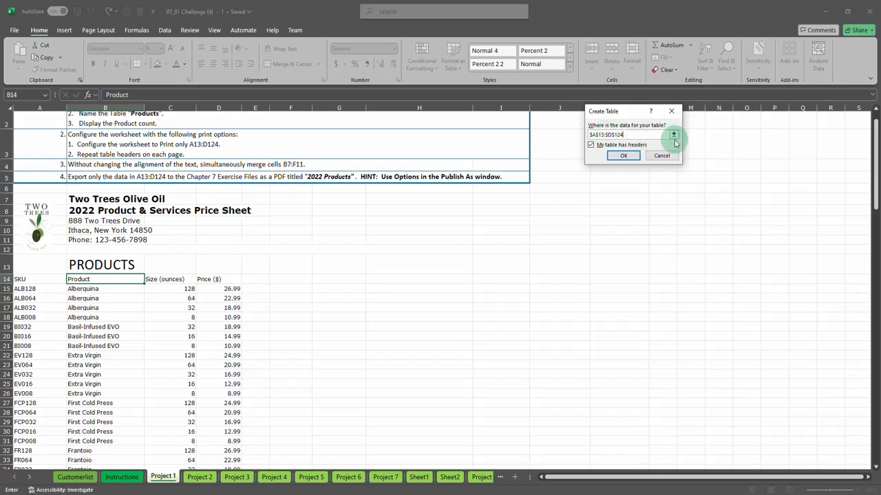
click(633, 158)
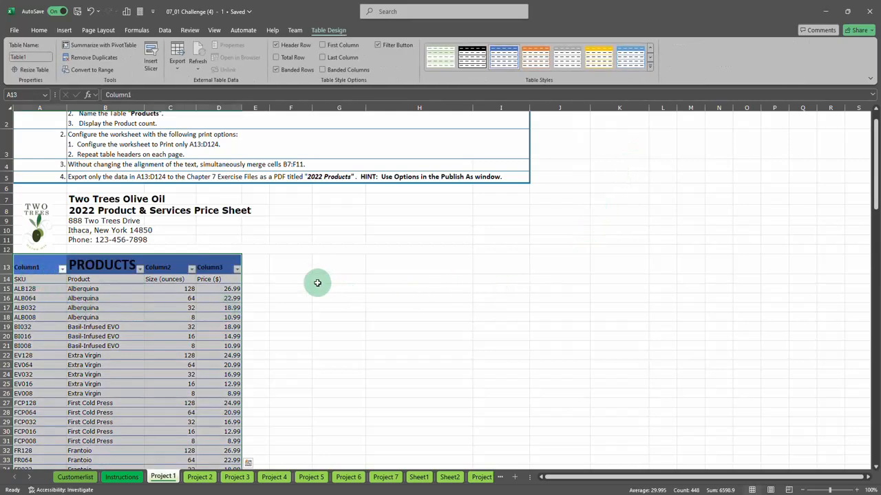
key(ctrl+z)
Create a table with headers from A14:D124, using the light table style with a solid blue header row.
click(179, 307)
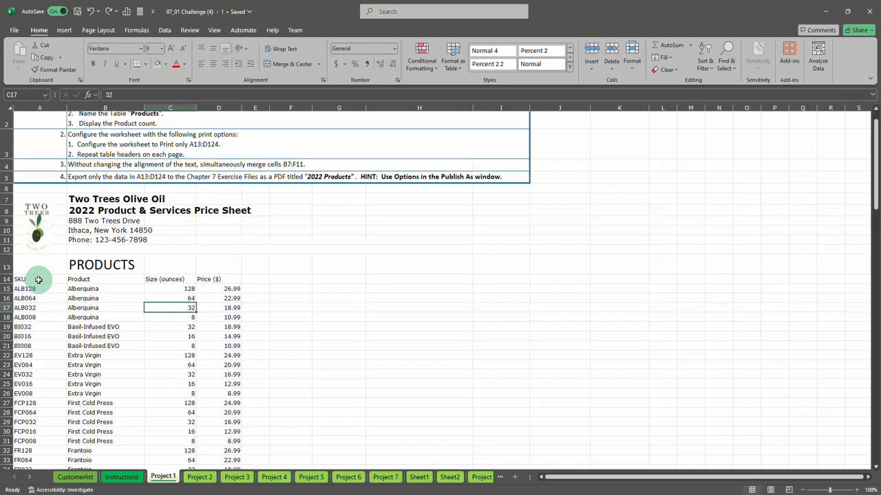
drag(38, 279, 232, 450)
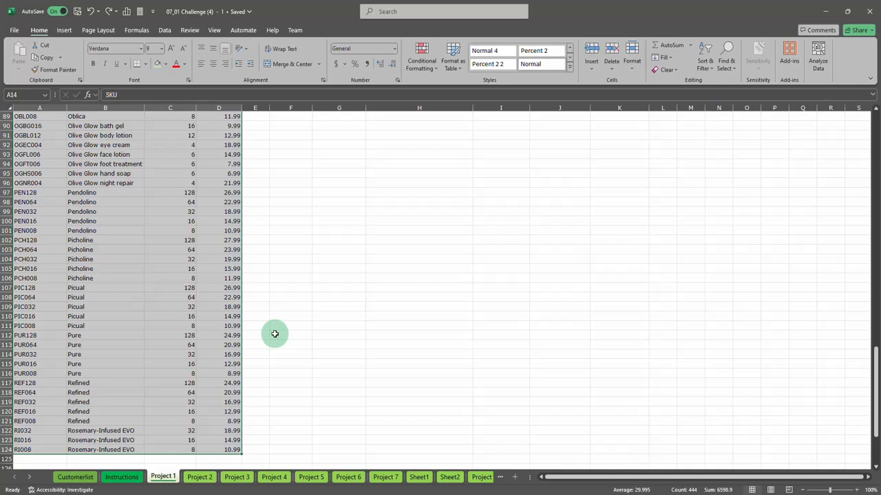
click(452, 55)
click(489, 135)
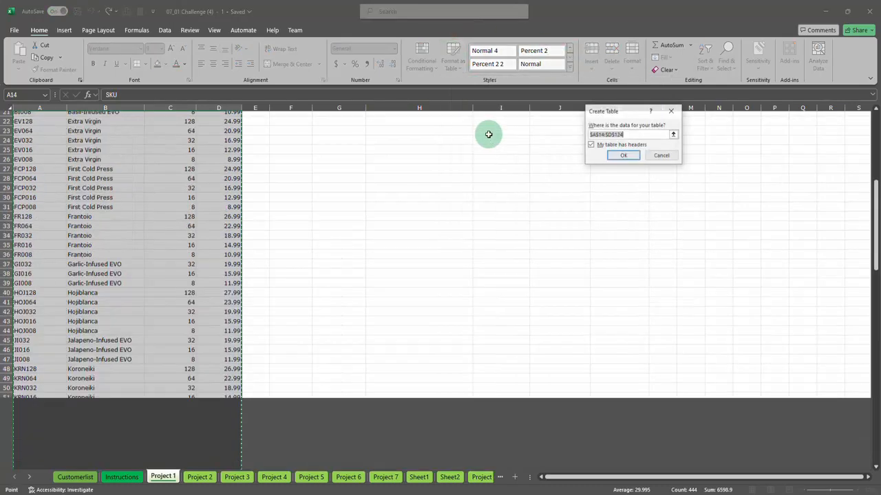
scroll(350, 215, up, 3)
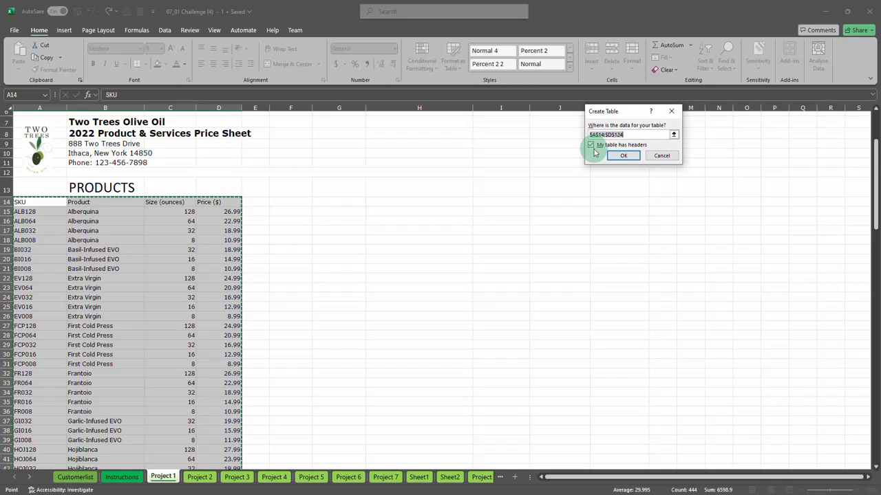
click(624, 155)
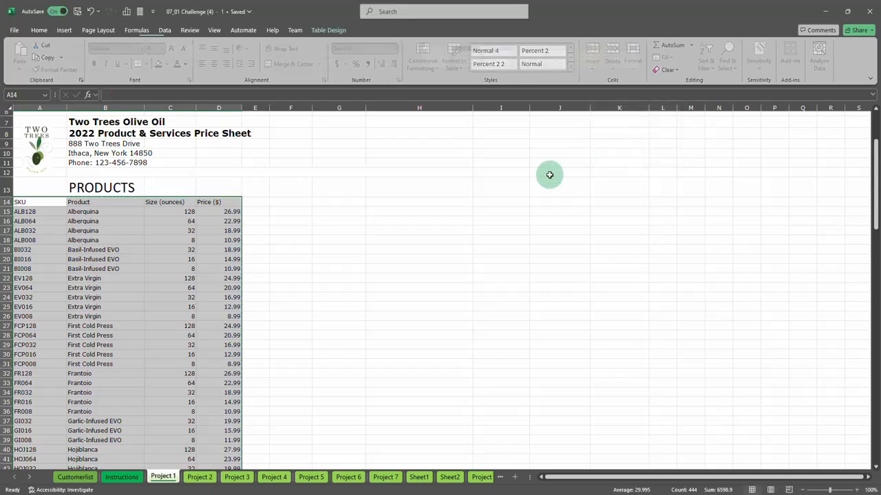
click(139, 218)
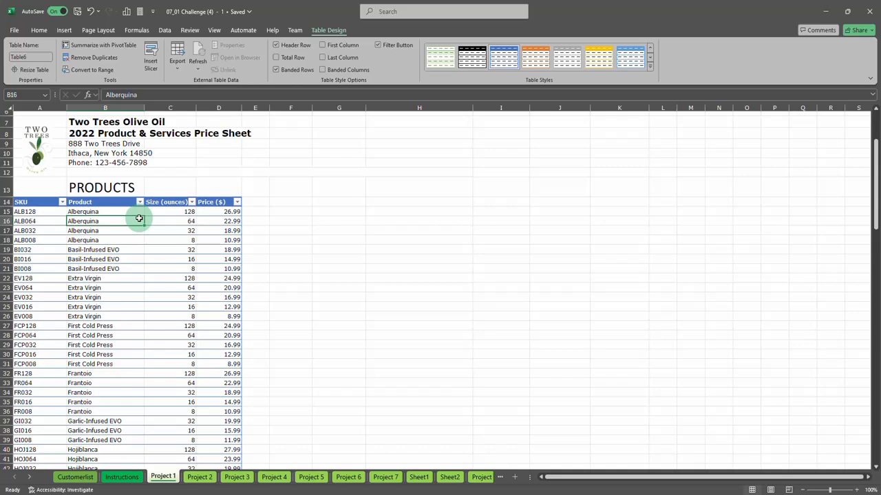
Change the product table to the matching orange light style and add a total row.
click(534, 59)
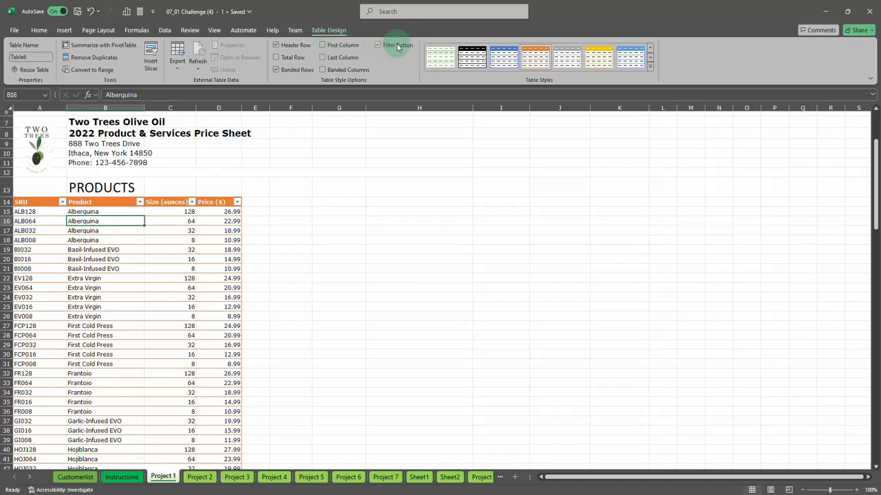
click(324, 71)
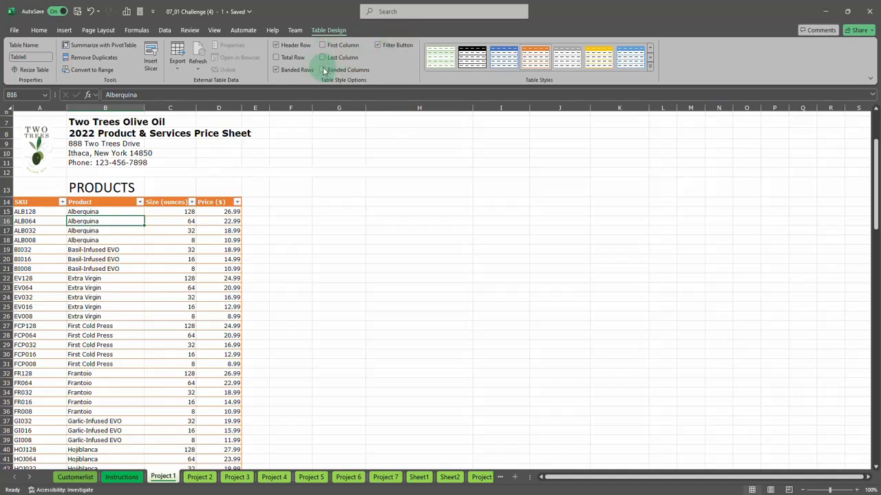
click(275, 70)
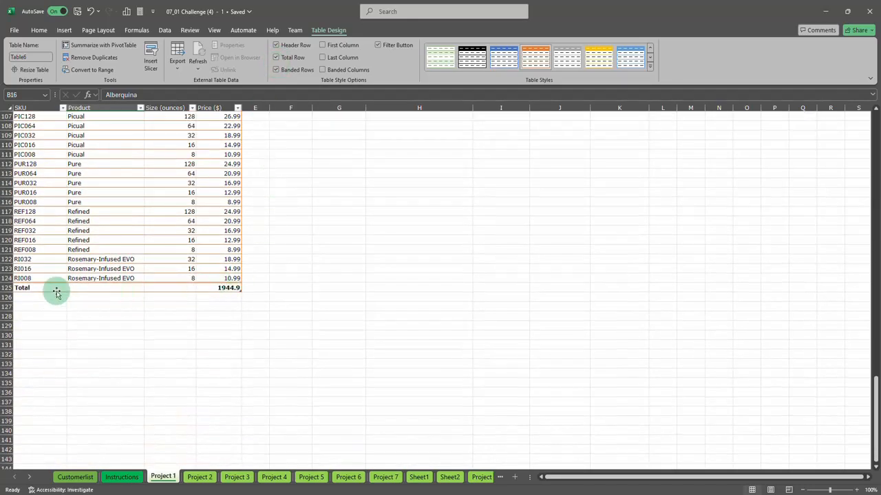
Set the total row's Size (ounces) cell, C125, to the Sum function.
click(84, 289)
click(181, 289)
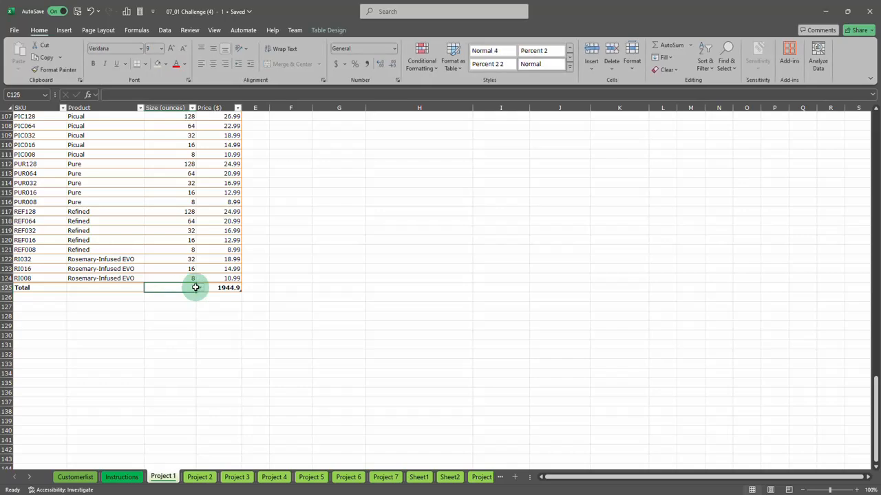
click(202, 288)
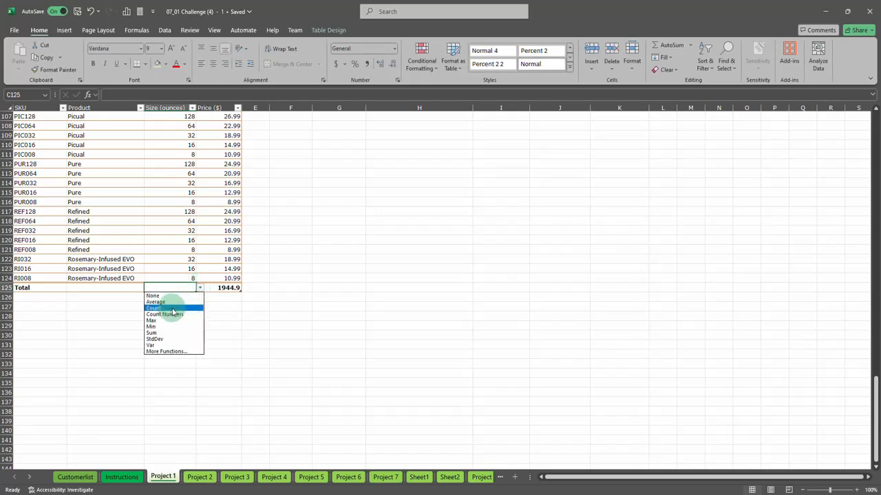
click(162, 333)
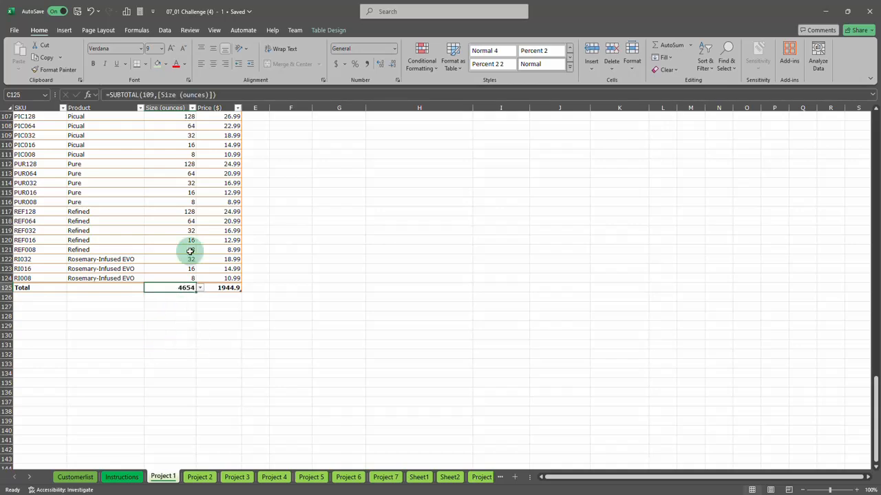
scroll(199, 206, up, 7)
scroll(194, 203, down, 8)
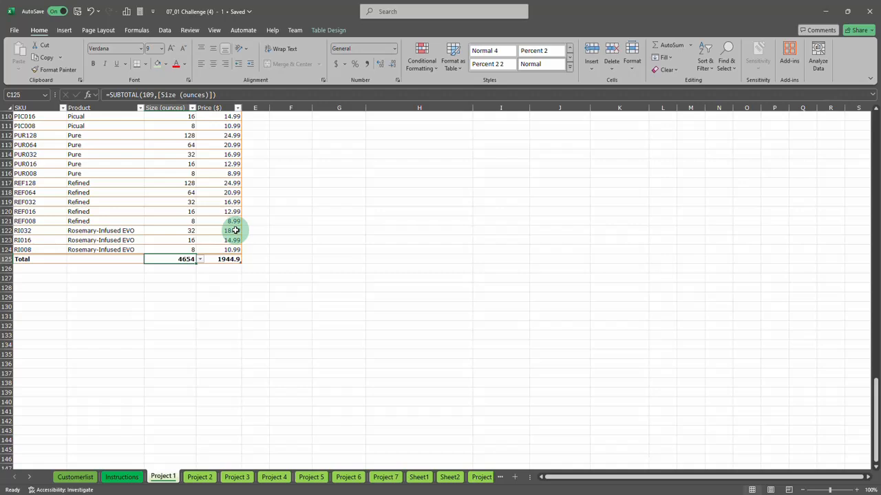
Try the Count function in the total row's Product cell, B125, and undo the Product and Size (ounces) total functions.
click(143, 259)
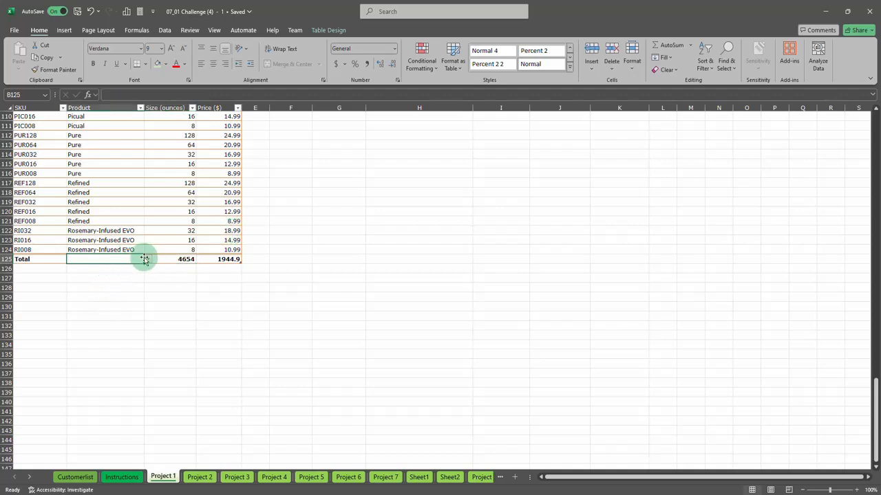
click(147, 260)
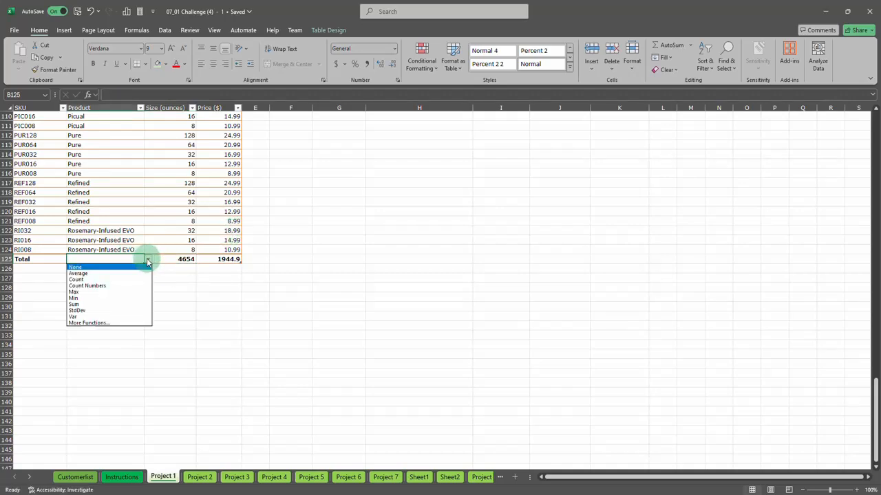
click(125, 280)
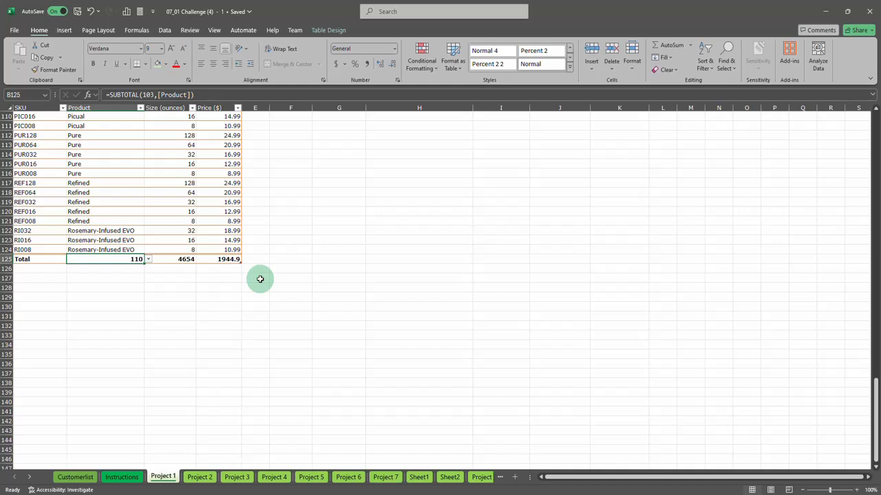
key(Right)
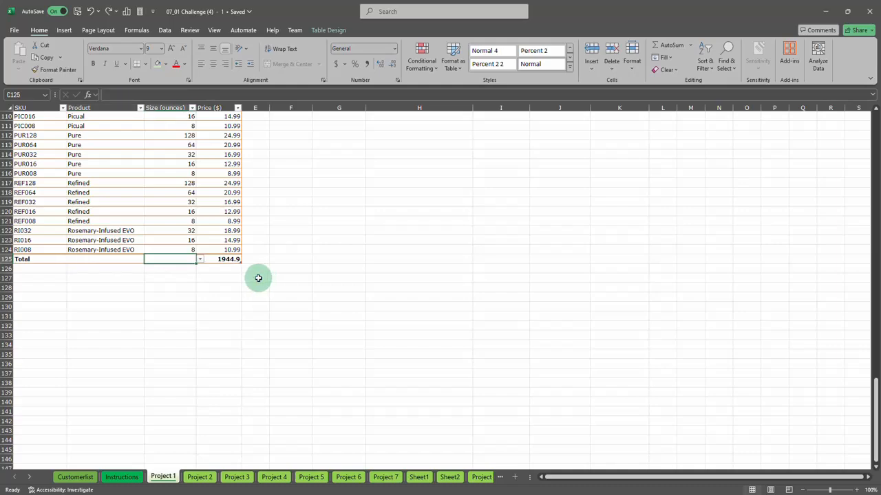
Insert a table column to the left of the Product column in the product table.
scroll(241, 237, up, 8)
scroll(238, 236, up, 20)
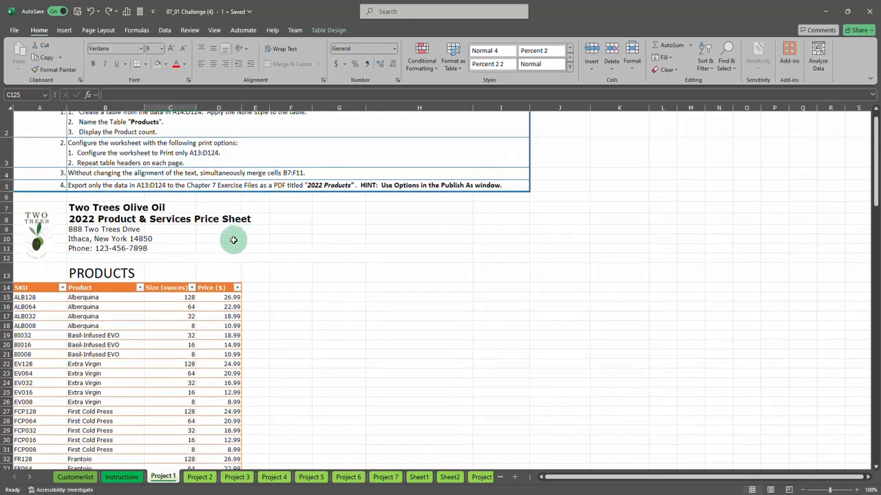
click(185, 306)
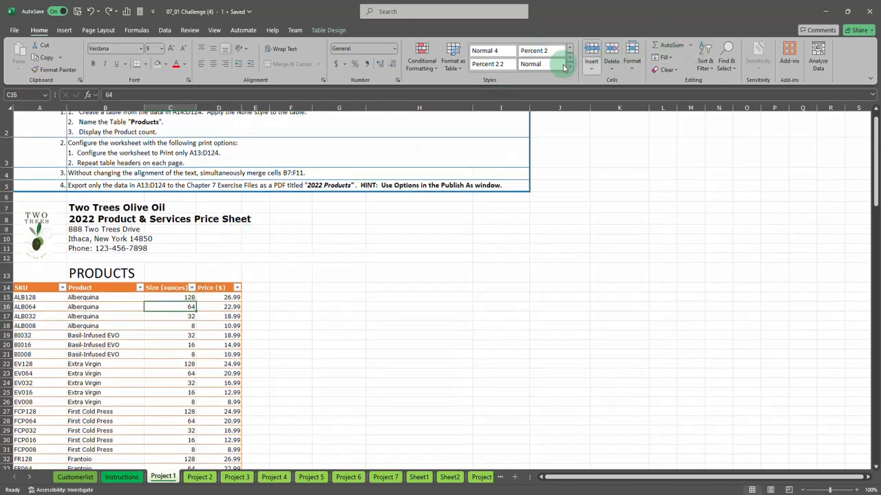
click(344, 30)
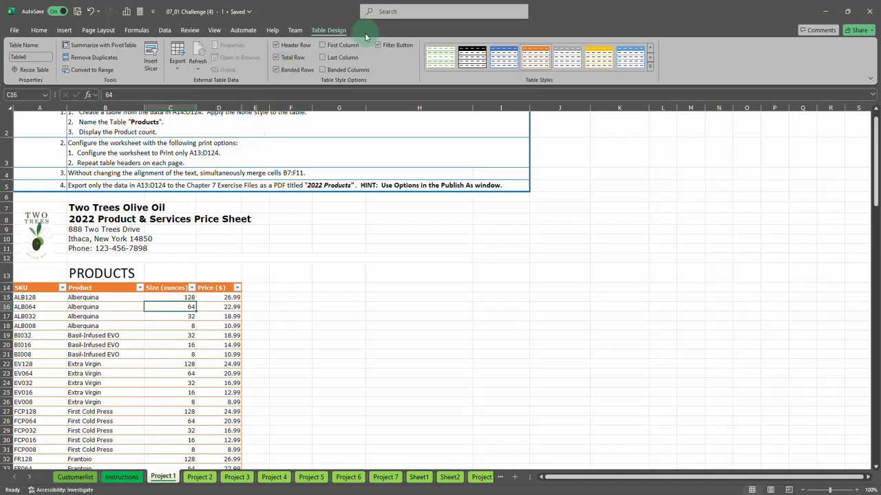
right_click(104, 298)
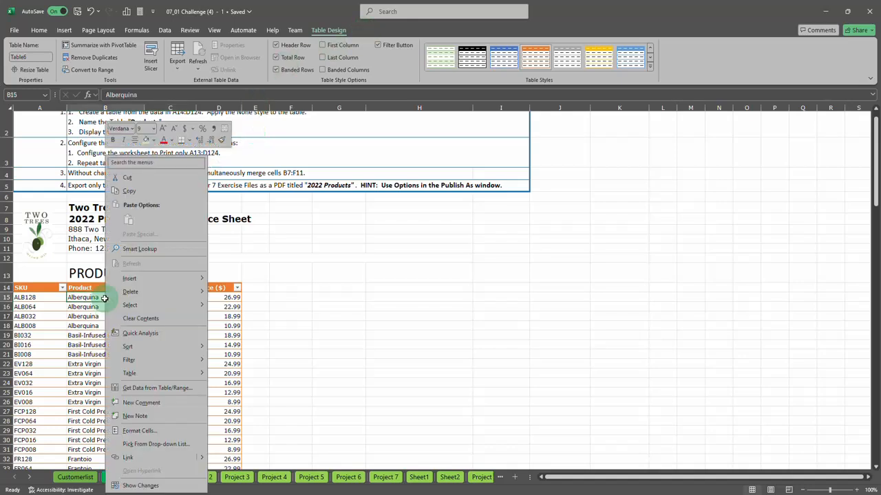
click(92, 284)
right_click(92, 284)
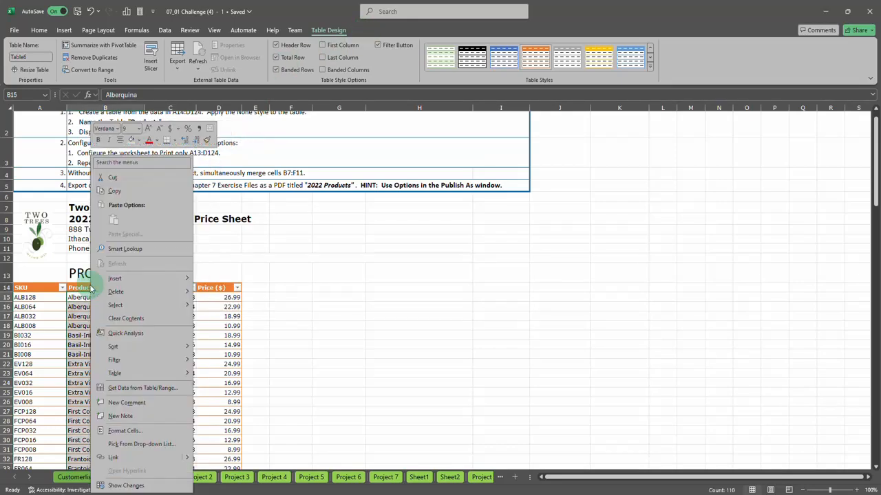
mouse_move(177, 278)
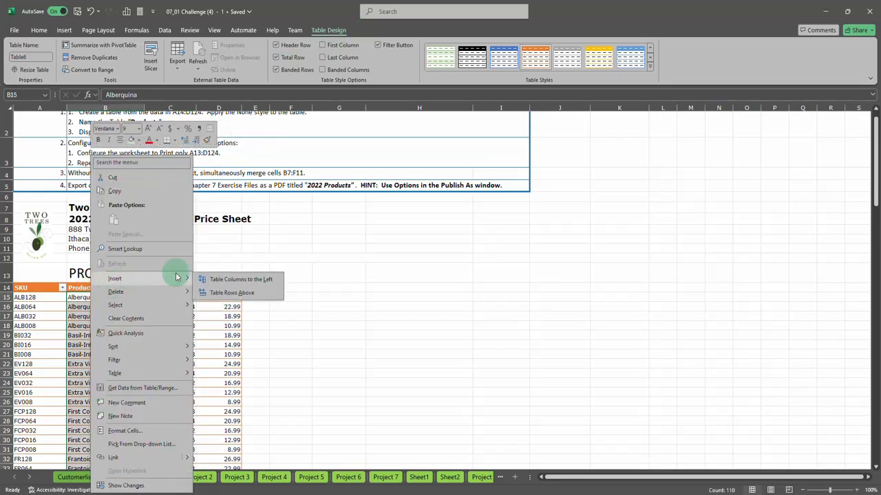
click(254, 280)
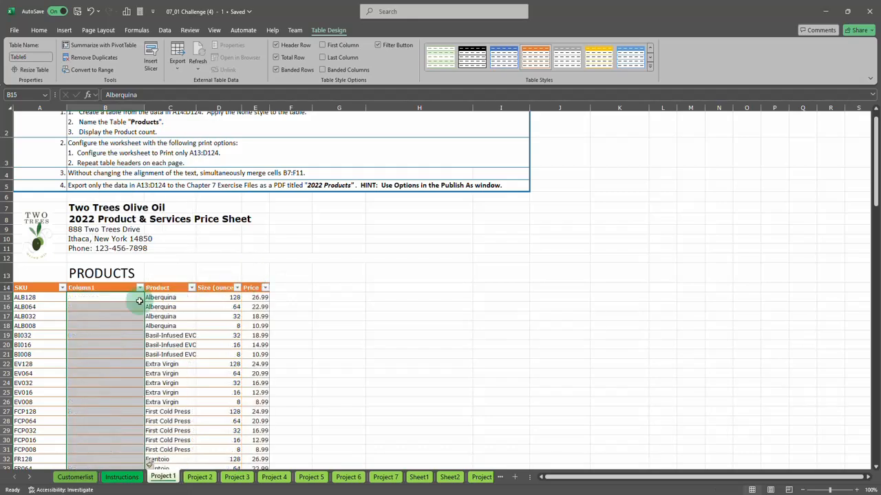
Insert a blank table row above row 17, the ALB032 product record.
click(104, 313)
right_click(104, 314)
mouse_move(144, 291)
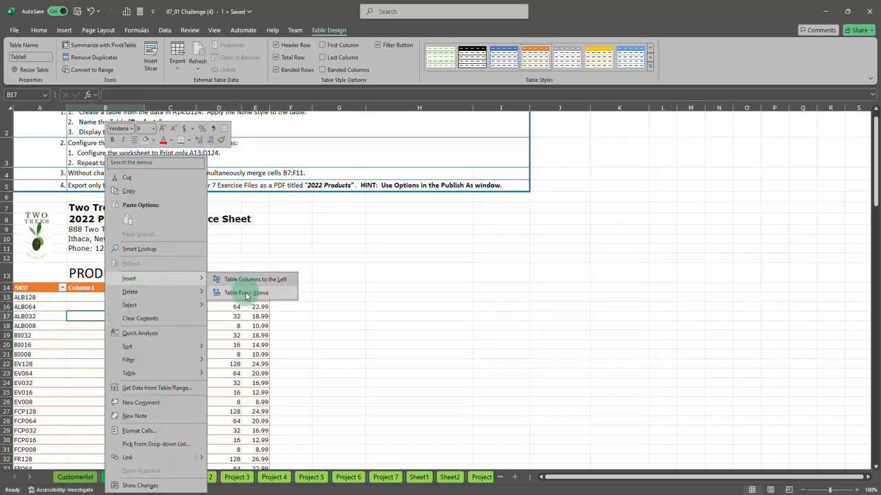
click(247, 293)
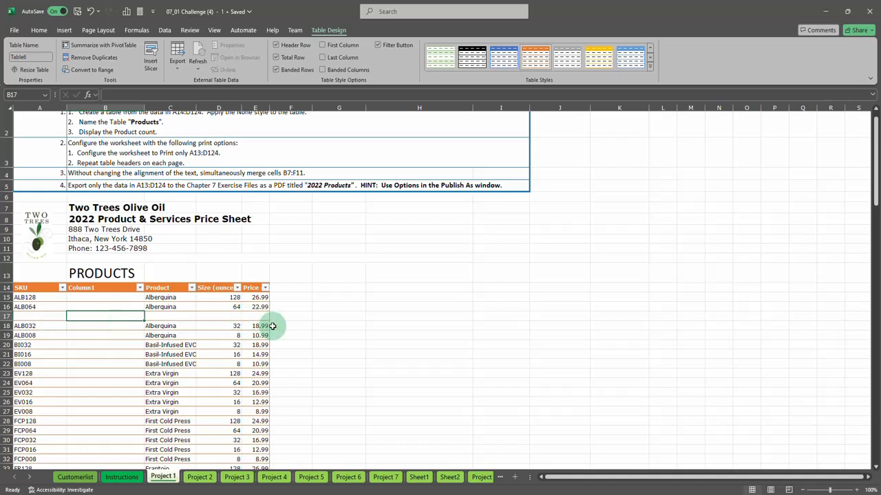
Undo the inserted blank table row and the inserted column in the product table.
key(ctrl+z)
key(ctrl+z)
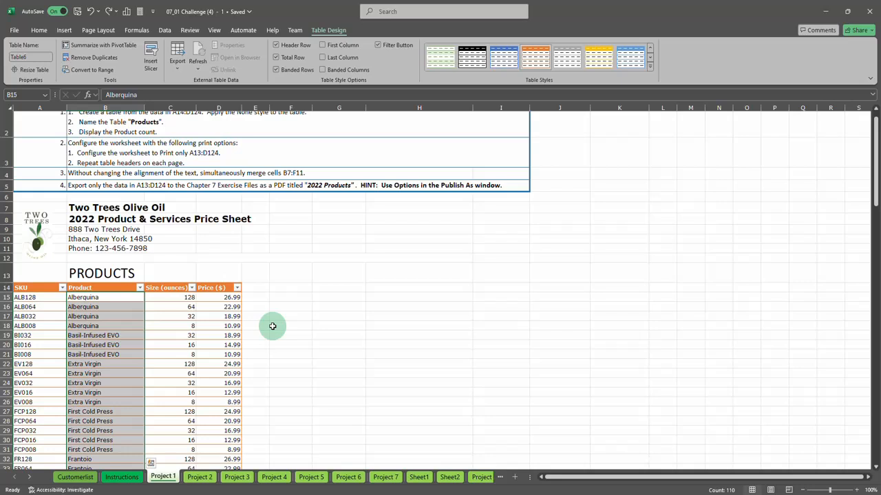
click(189, 316)
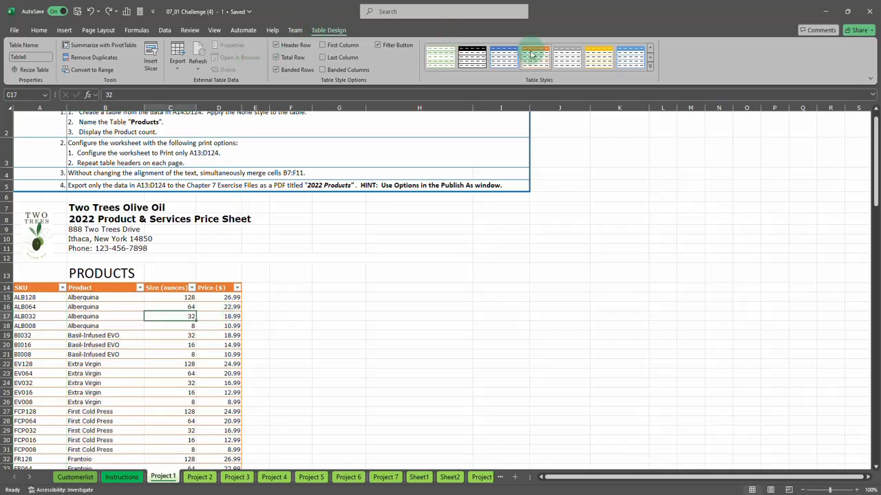
Try the gold light table style on the product table, and apply the orange banded style from the Medium group.
click(598, 58)
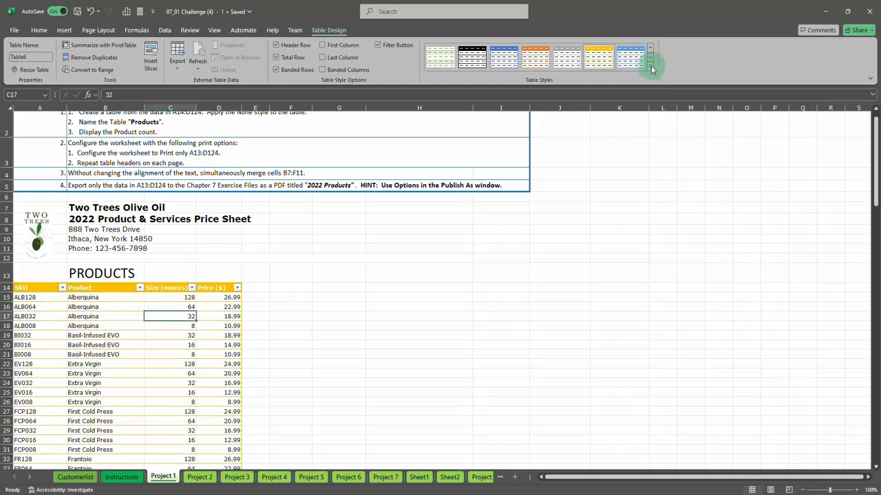
click(651, 66)
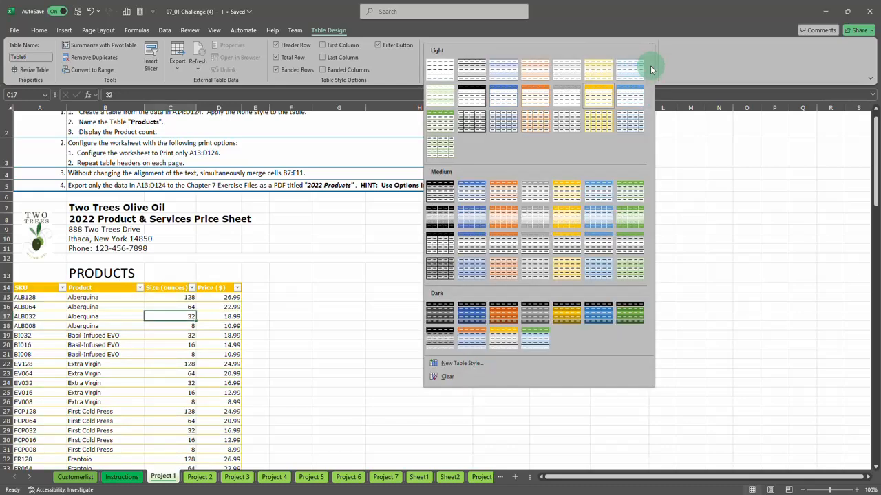
click(503, 228)
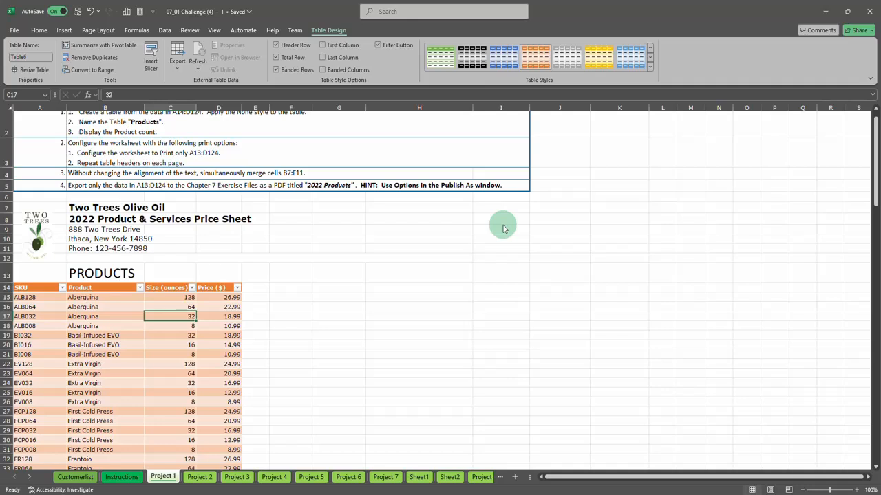
Create a new custom table style with the default name, viewing the Whole Table element's format options without setting any formatting.
click(649, 68)
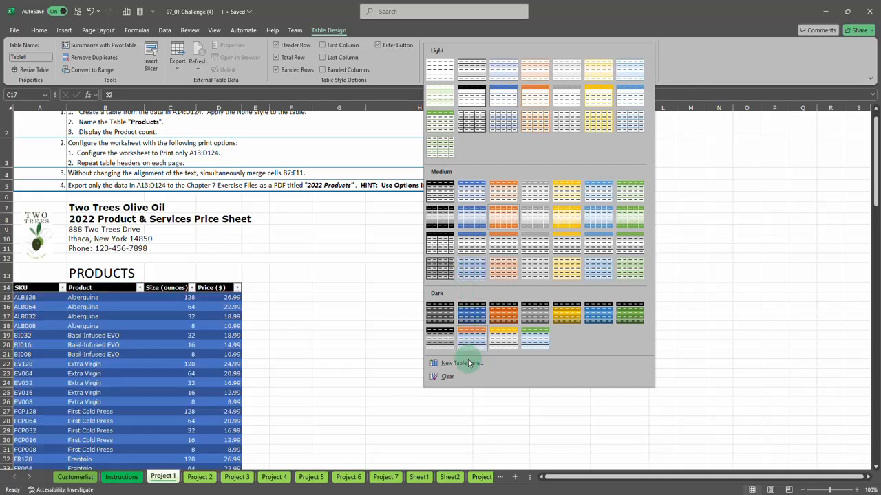
click(466, 365)
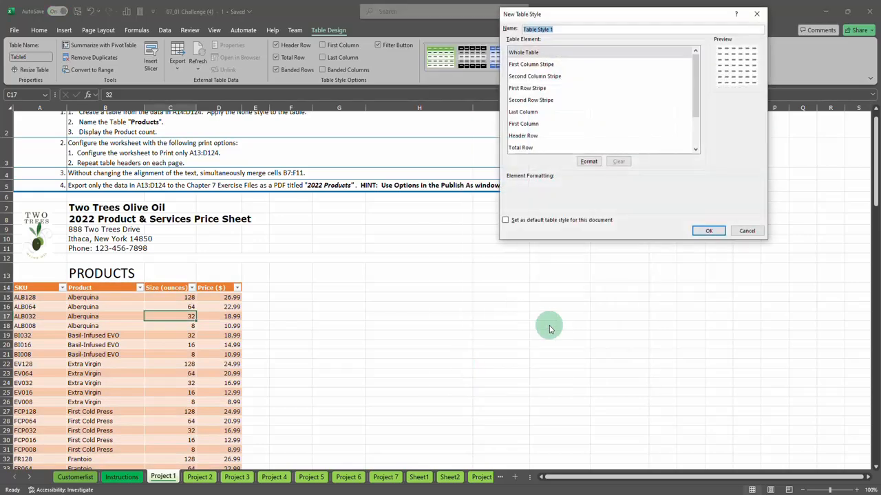
click(551, 88)
click(559, 65)
click(563, 54)
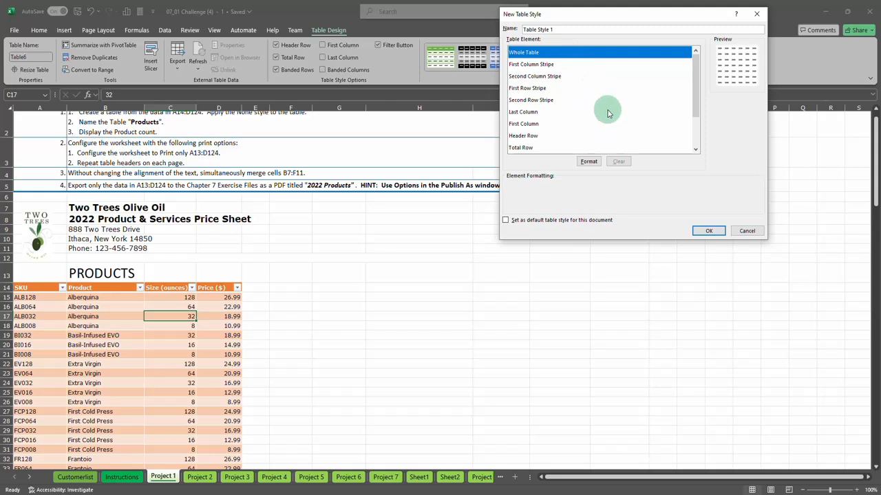
click(589, 162)
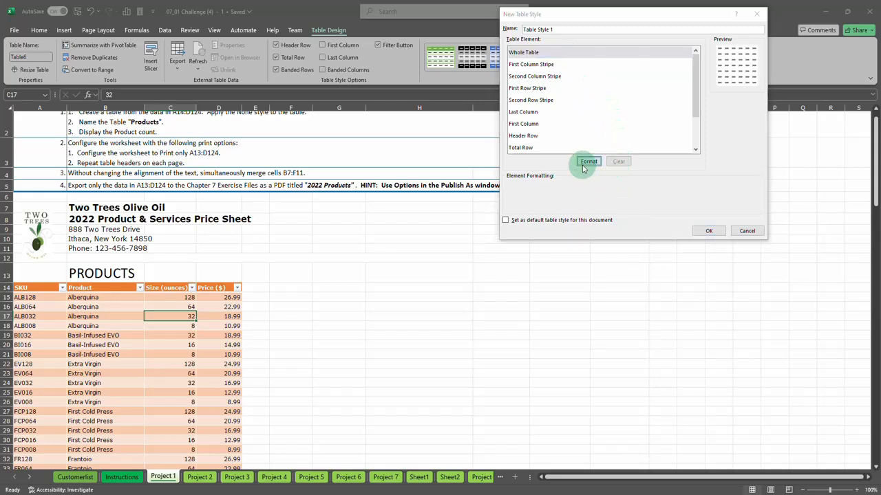
click(739, 235)
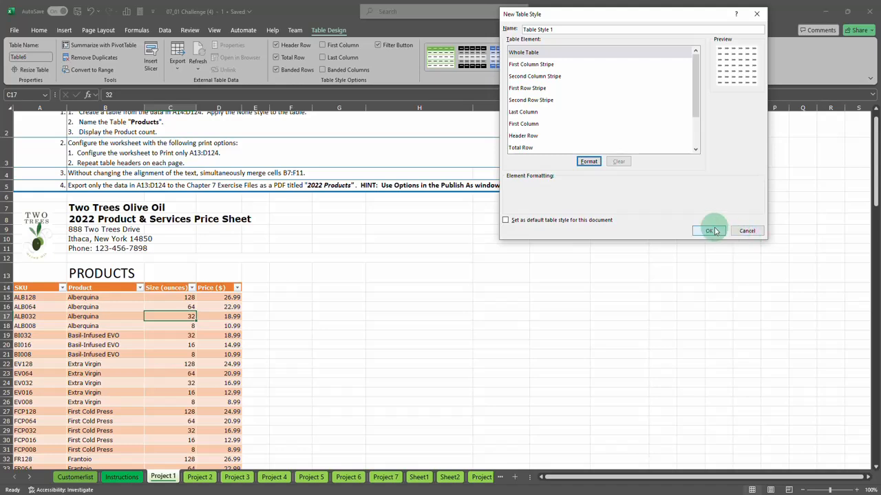
click(711, 231)
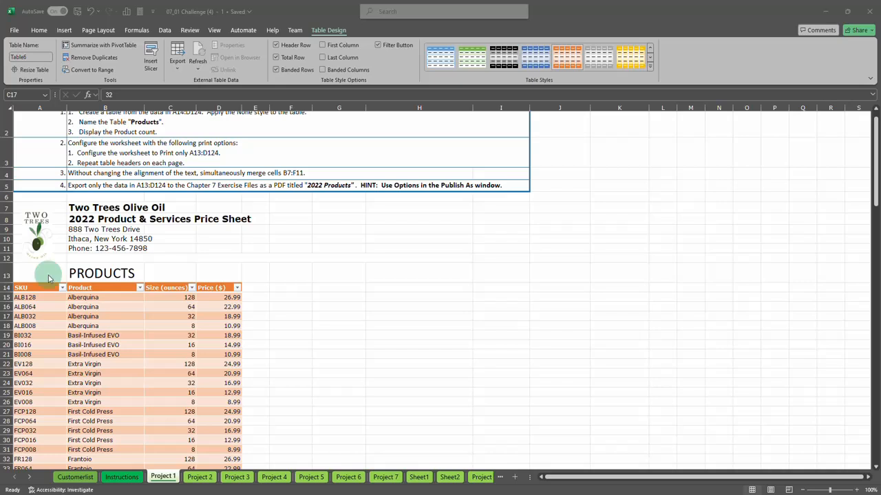
Sort the product table by Product from A to Z, and re-sort it by Size (ounces) from smallest to largest.
click(141, 289)
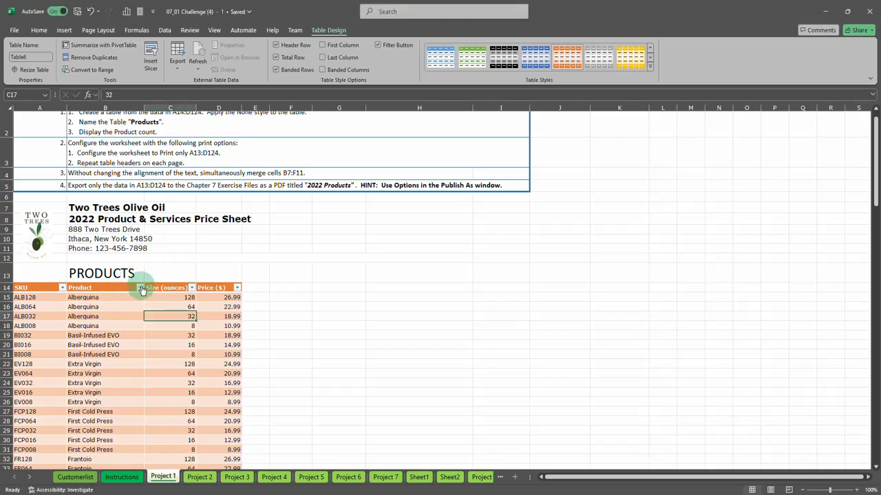
click(140, 289)
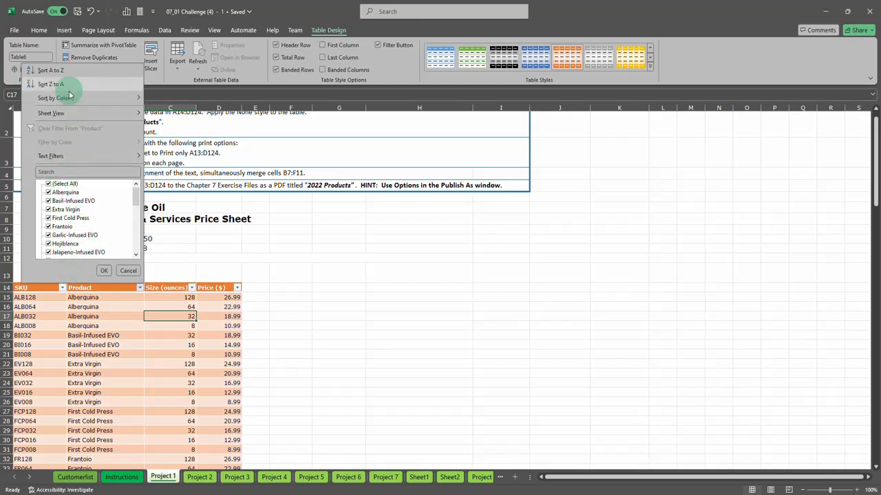
mouse_move(69, 98)
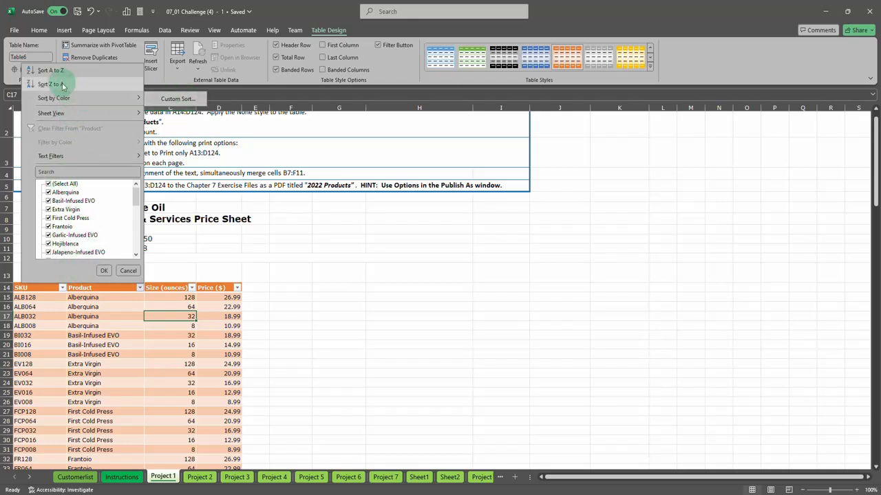
click(60, 73)
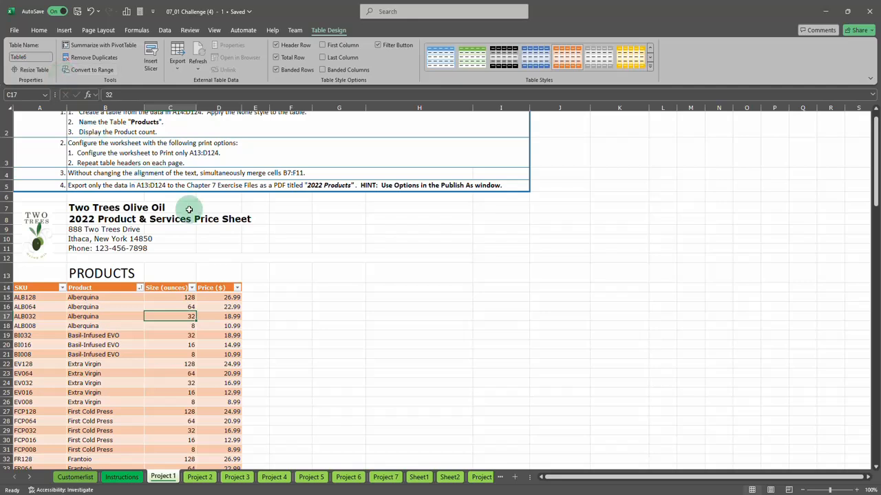
click(192, 288)
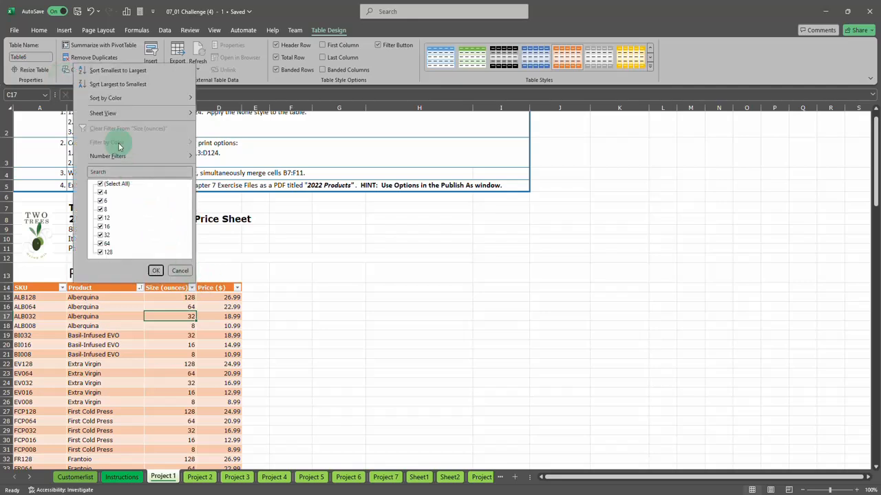
click(103, 71)
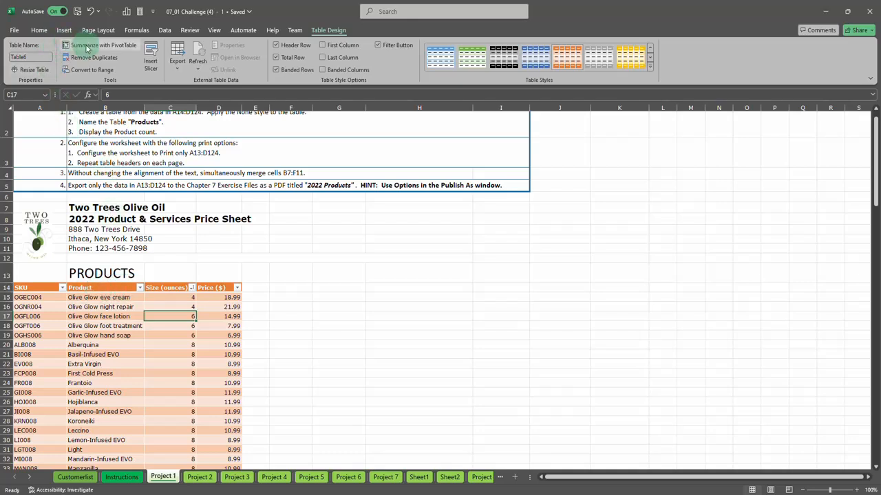
Add a second sort level on Product, ordered Z to A, below the Size (ounces) level and apply the custom sort.
click(164, 31)
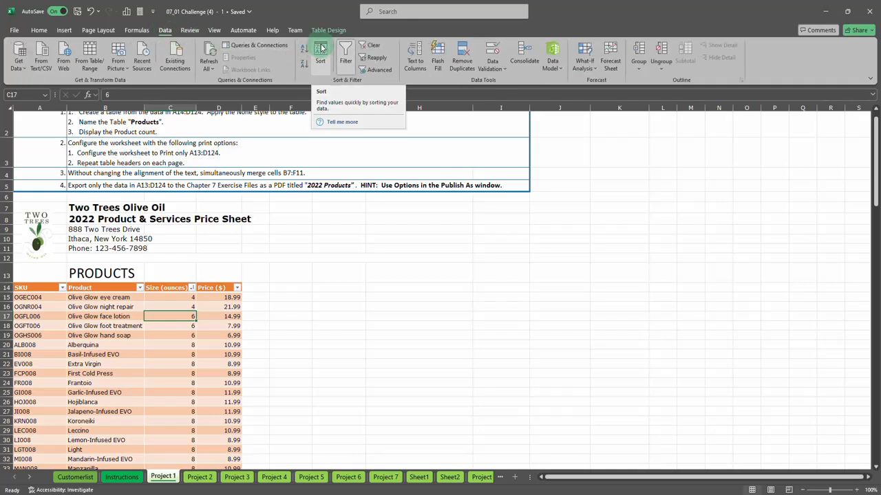
click(321, 51)
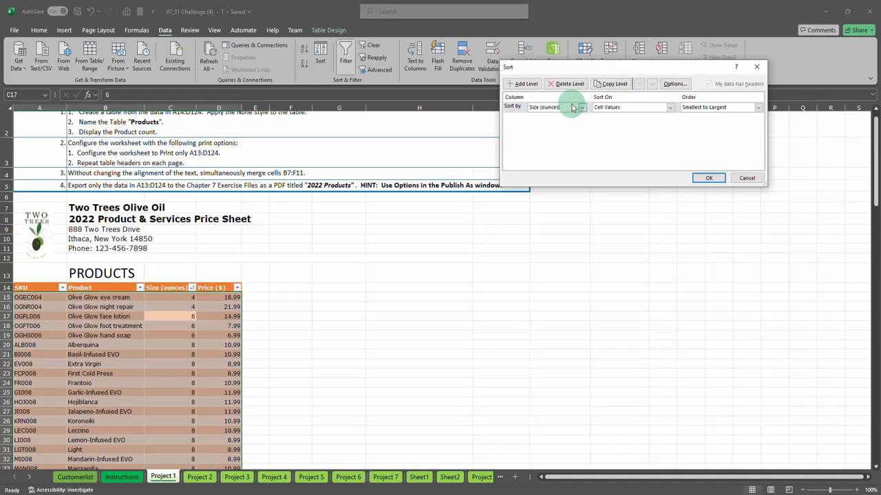
click(523, 84)
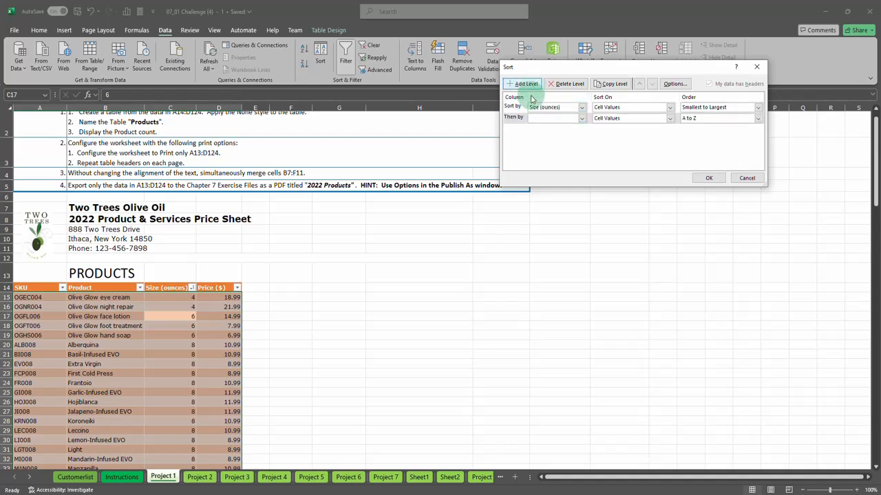
click(516, 119)
click(523, 118)
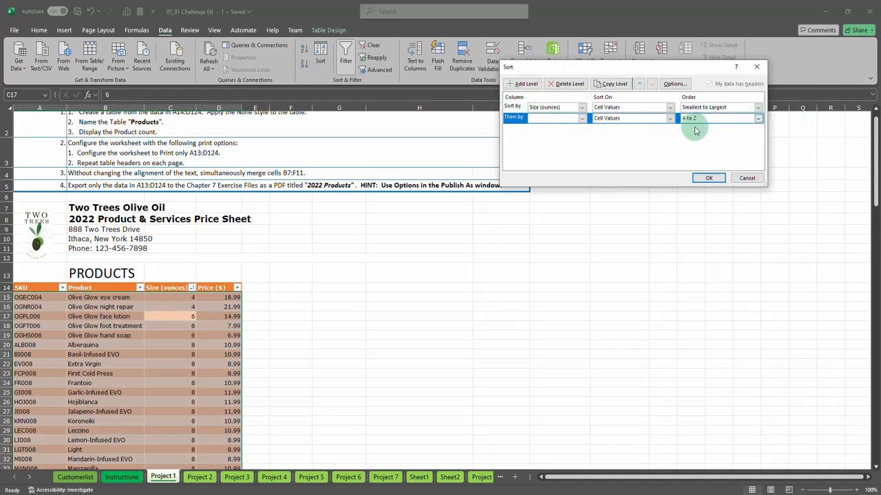
click(582, 118)
click(553, 132)
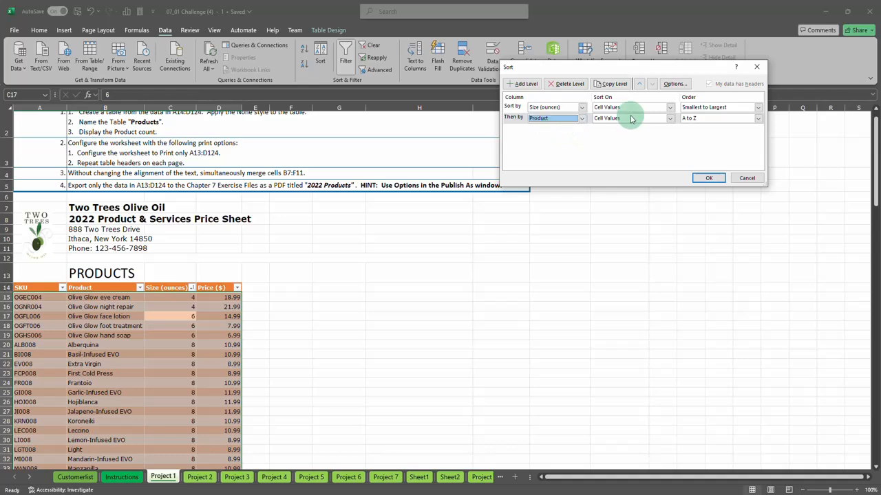
click(757, 118)
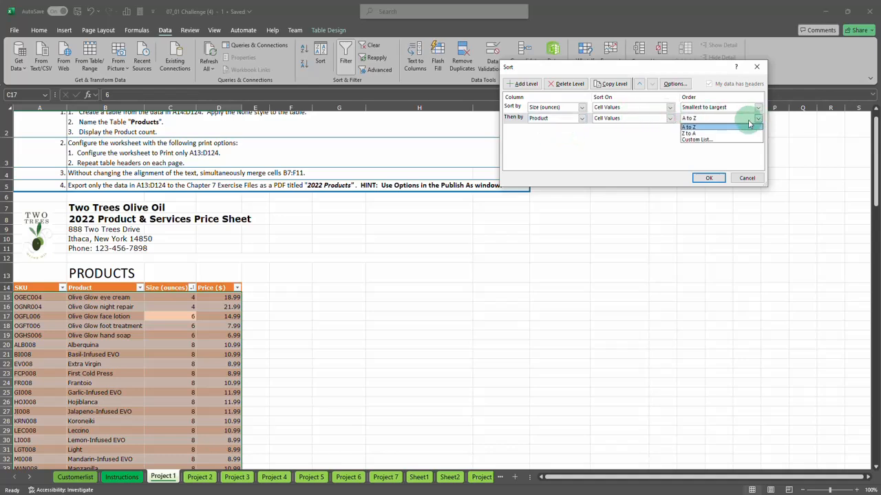
click(688, 131)
click(709, 177)
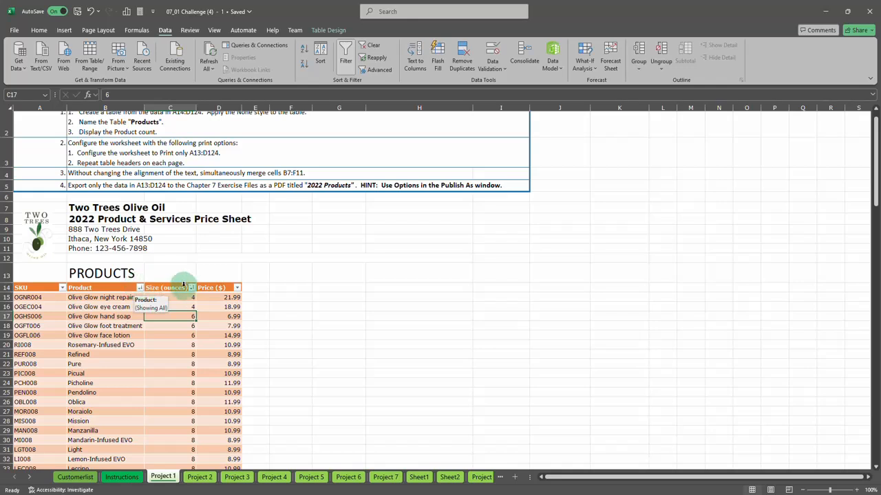
Delete the Size (ounces) sort level, add a Price ($) level from smallest to largest under Product, and apply the sort.
click(320, 52)
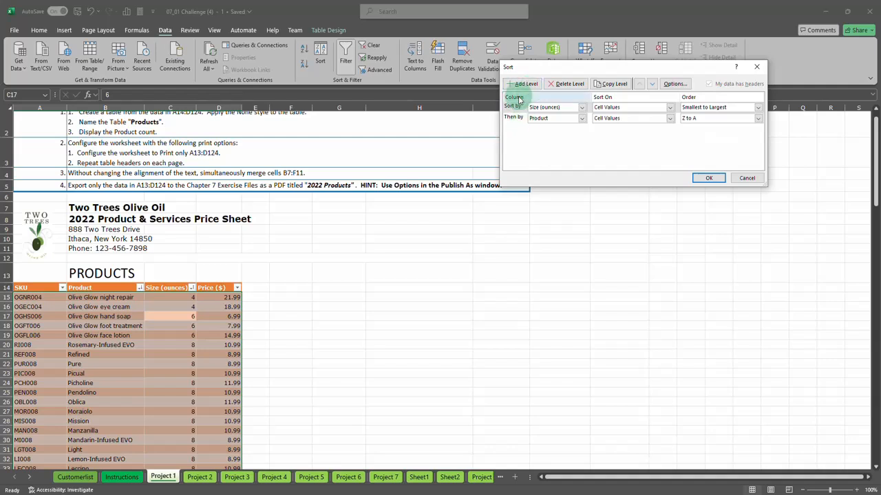
click(513, 107)
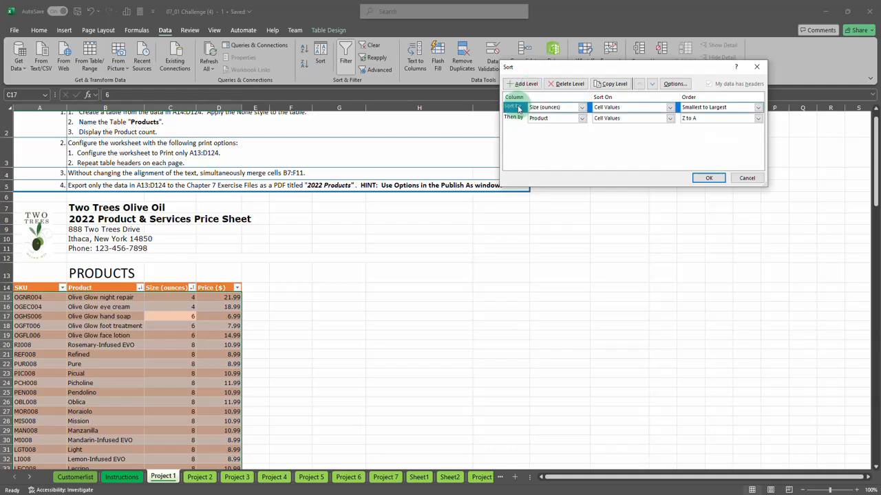
click(561, 83)
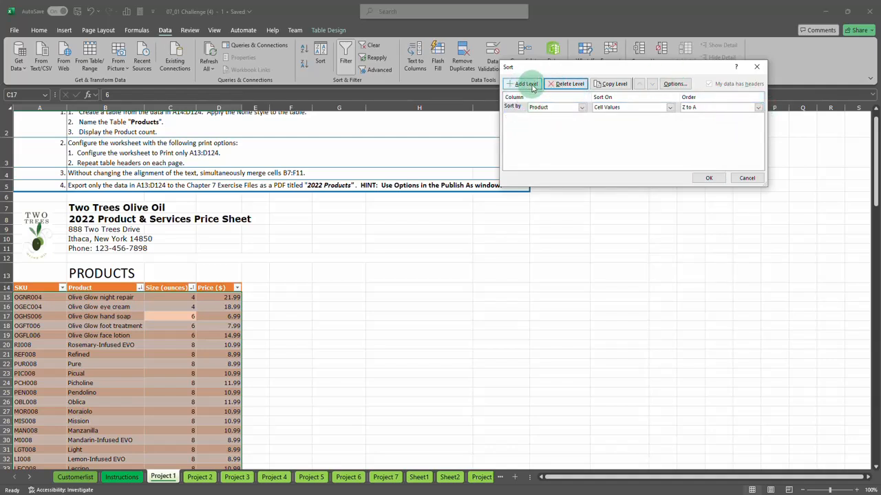
click(531, 86)
click(582, 118)
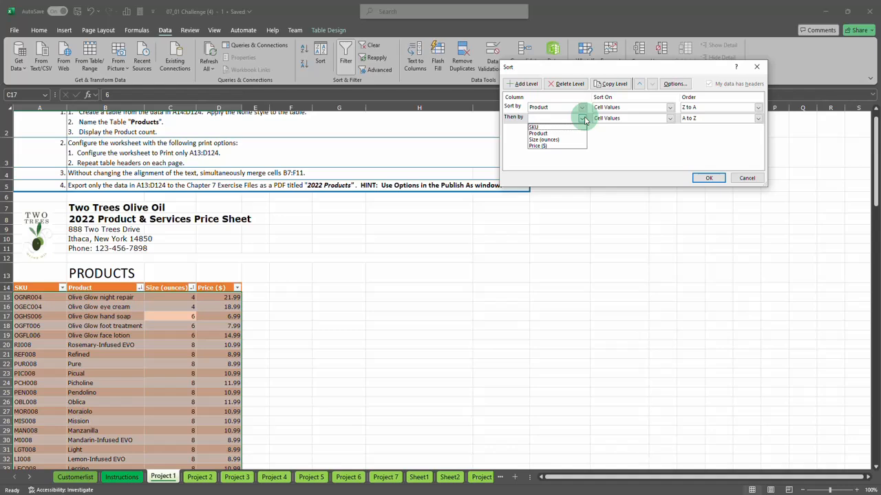
click(543, 146)
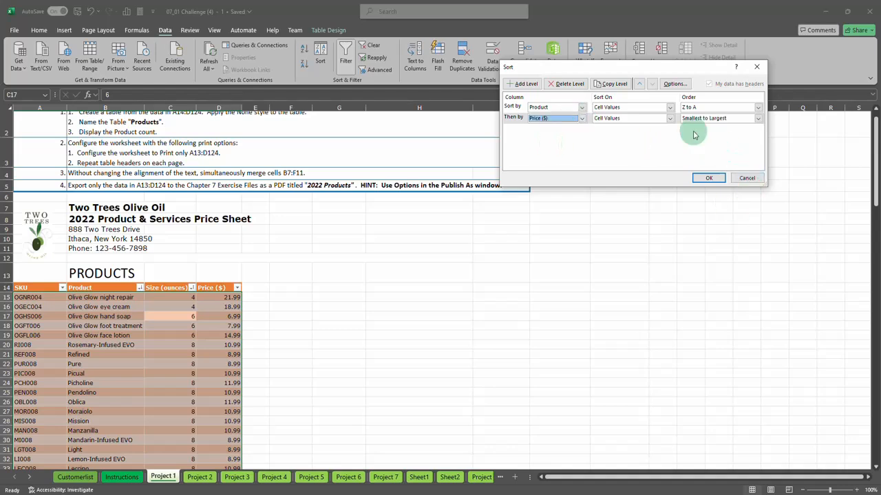
click(708, 177)
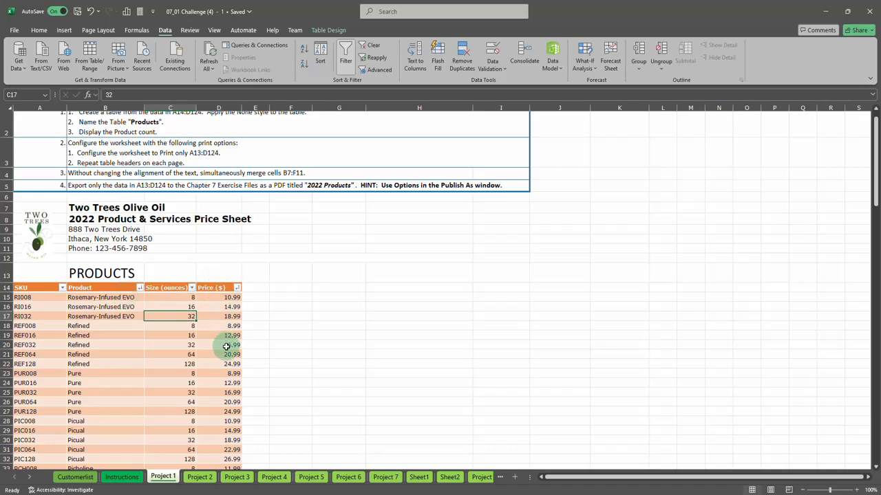
Examine the order of products and prices in the sorted table down to its total row.
click(81, 307)
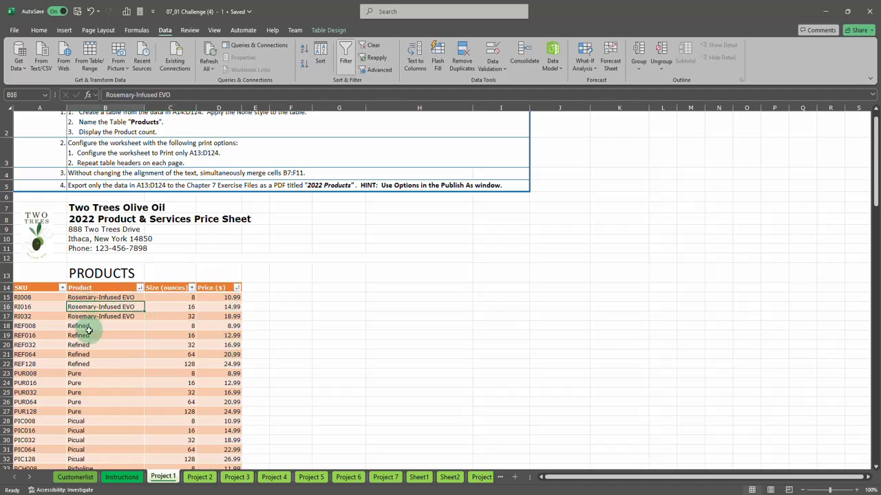
scroll(90, 337, down, 8)
scroll(92, 347, down, 18)
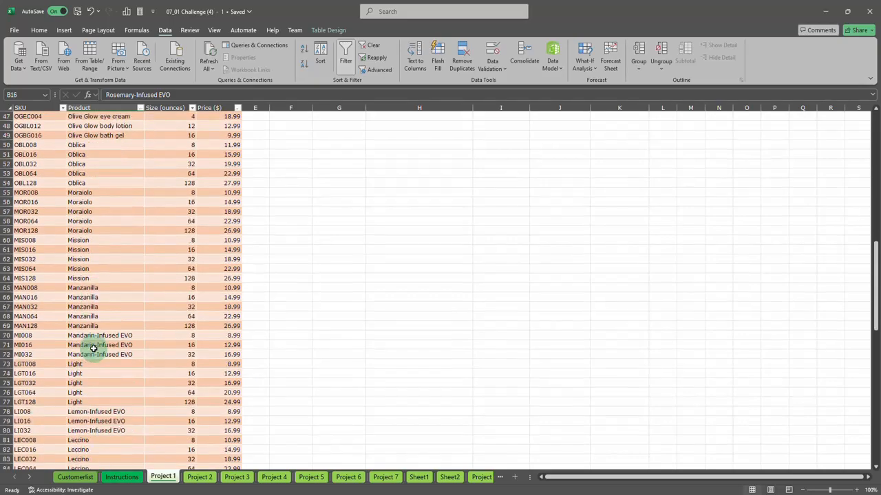
scroll(101, 352, down, 12)
scroll(104, 322, up, 3)
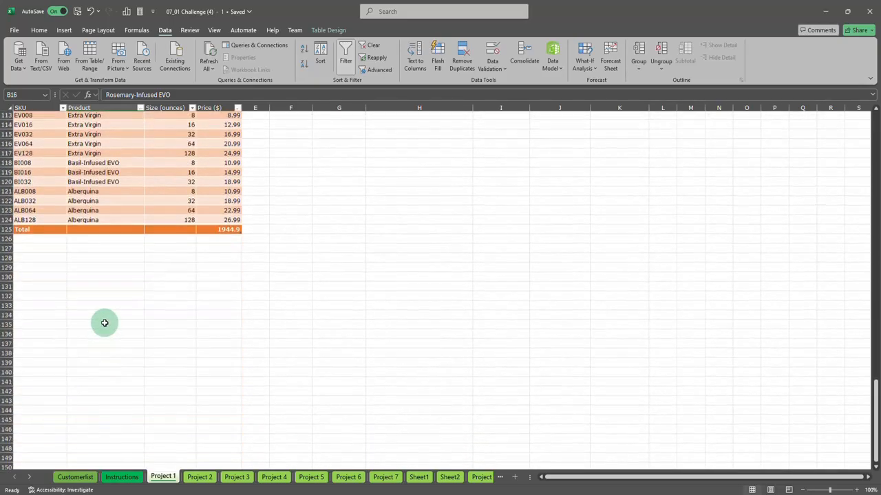
scroll(219, 265, up, 20)
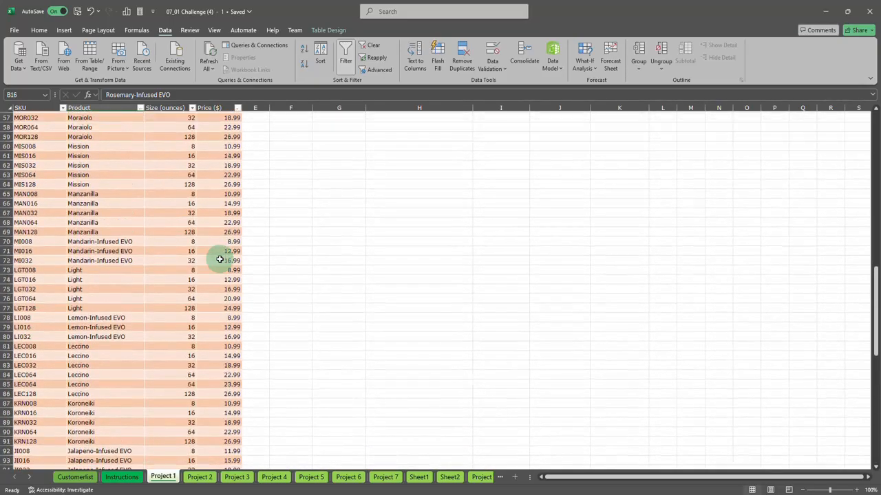
scroll(219, 258, up, 2)
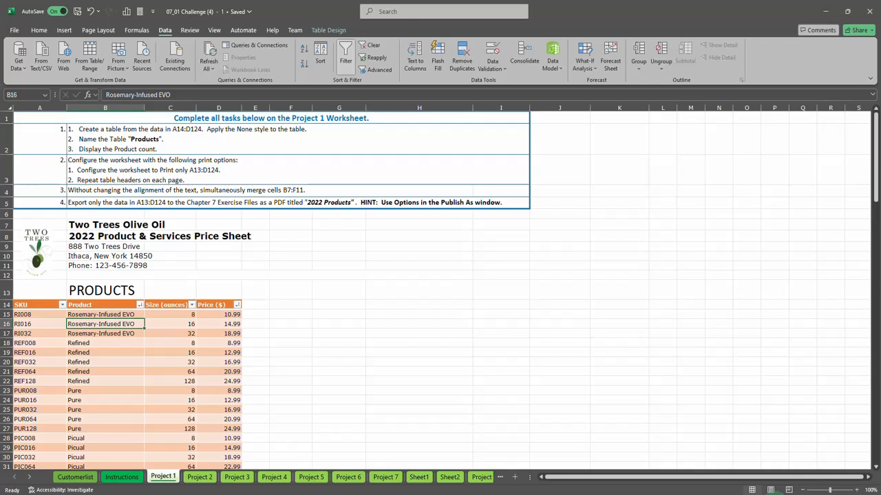
Convert the product table to a normal range, and undo the conversion.
click(168, 411)
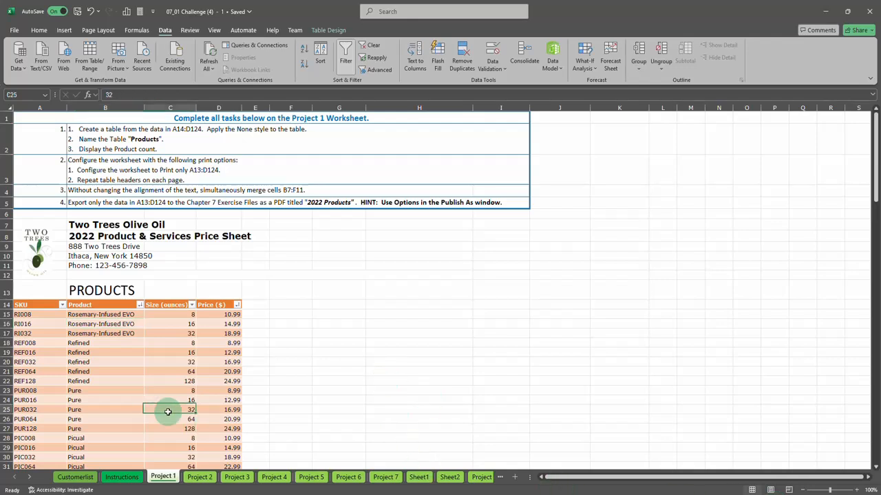
click(141, 359)
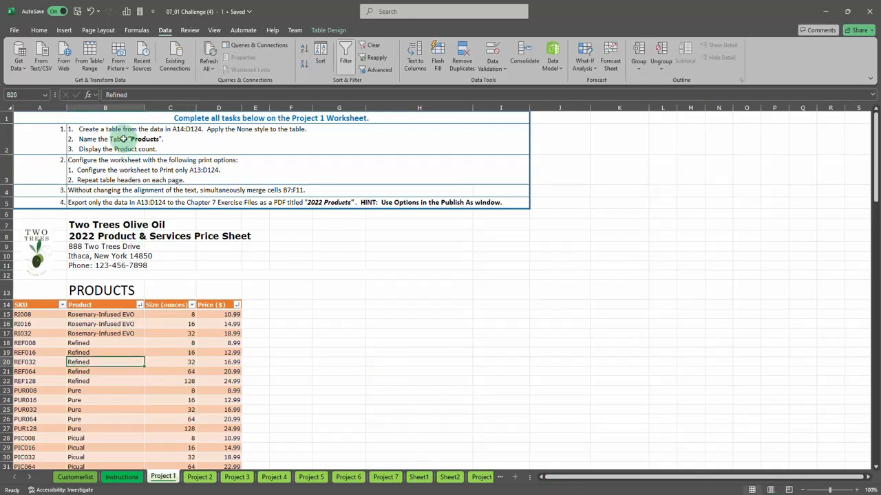
click(317, 30)
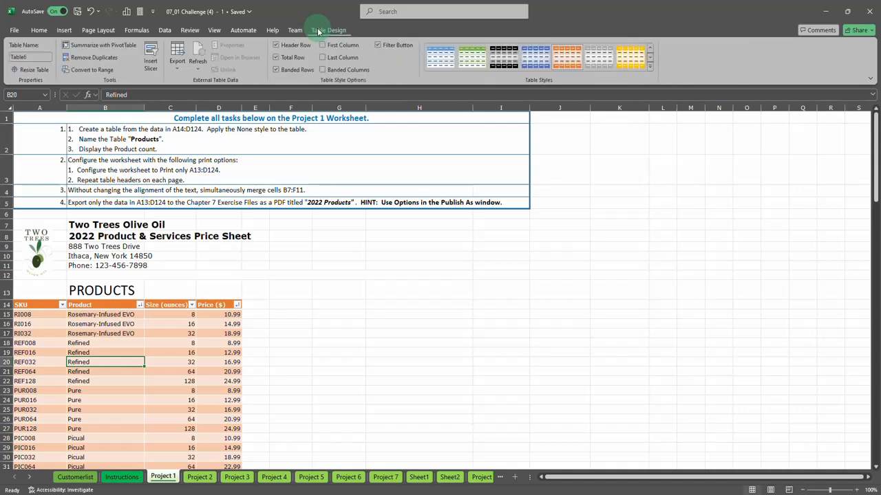
click(94, 71)
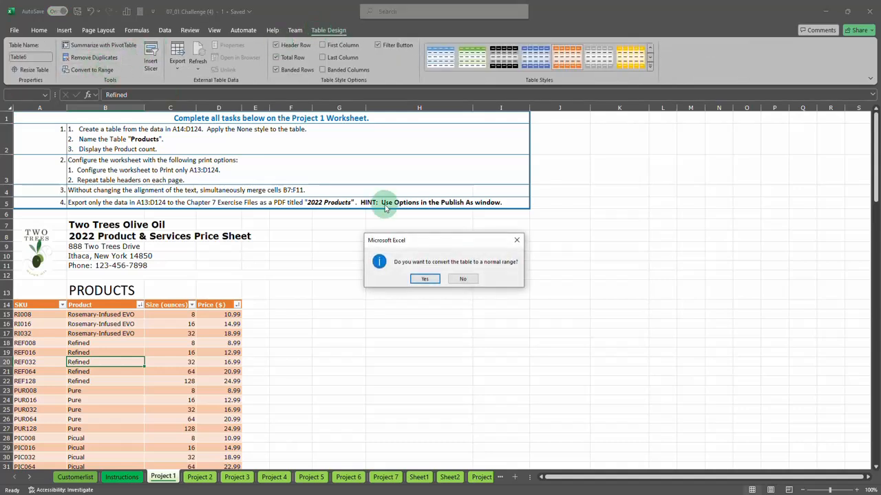
click(425, 278)
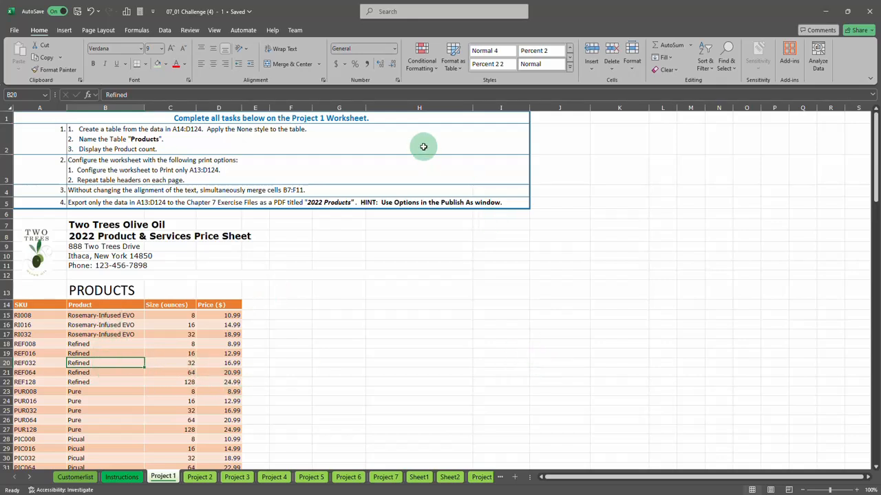
click(132, 316)
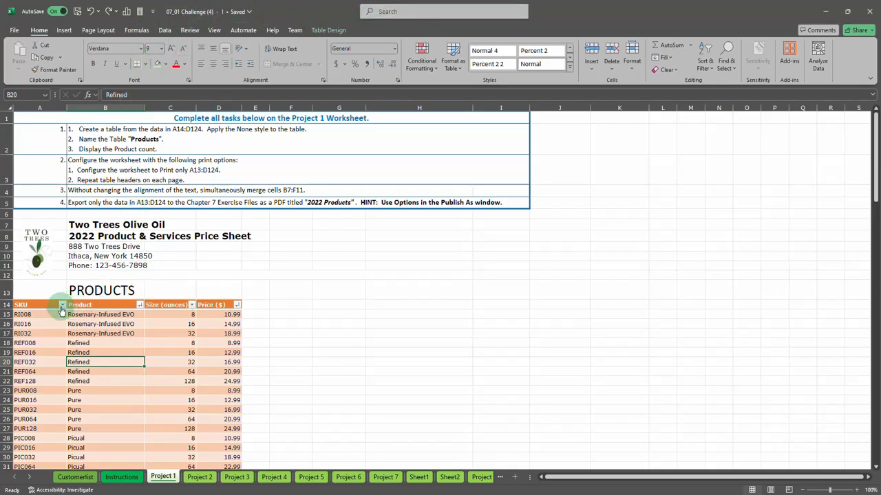
Examine the sort and filter options offered for the Product and Size (ounces) columns.
click(139, 305)
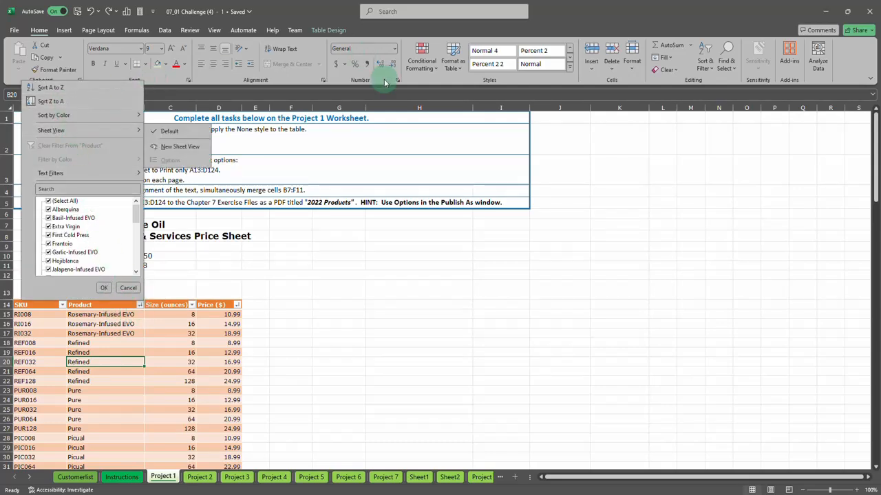
click(846, 226)
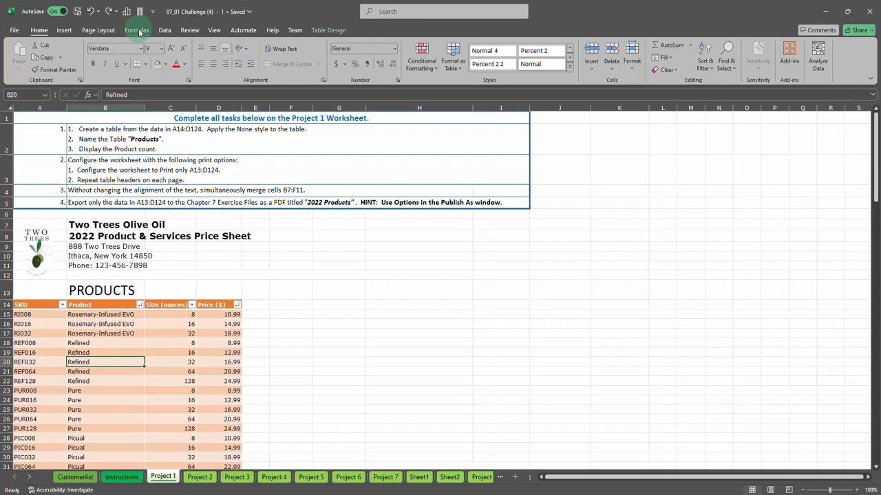
click(335, 31)
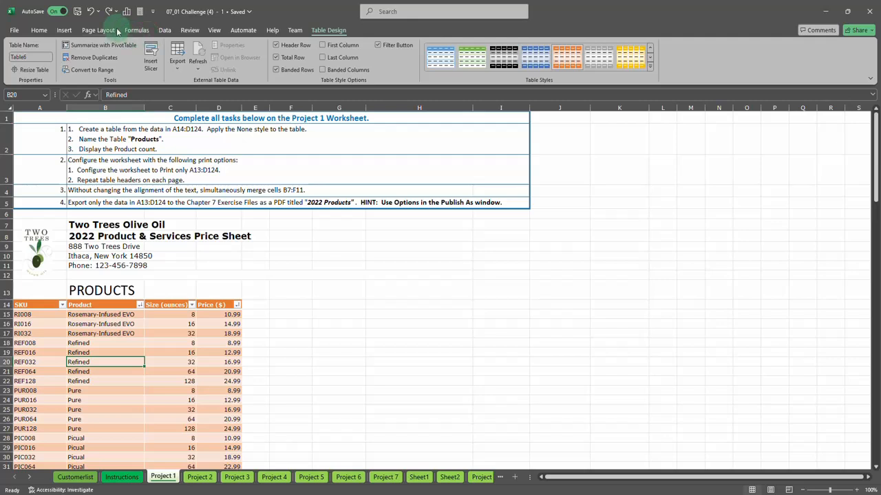
click(165, 31)
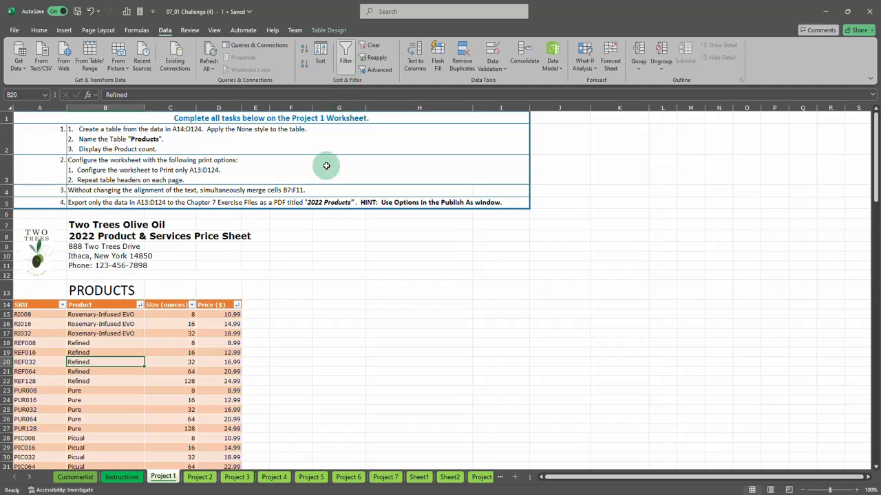
click(191, 304)
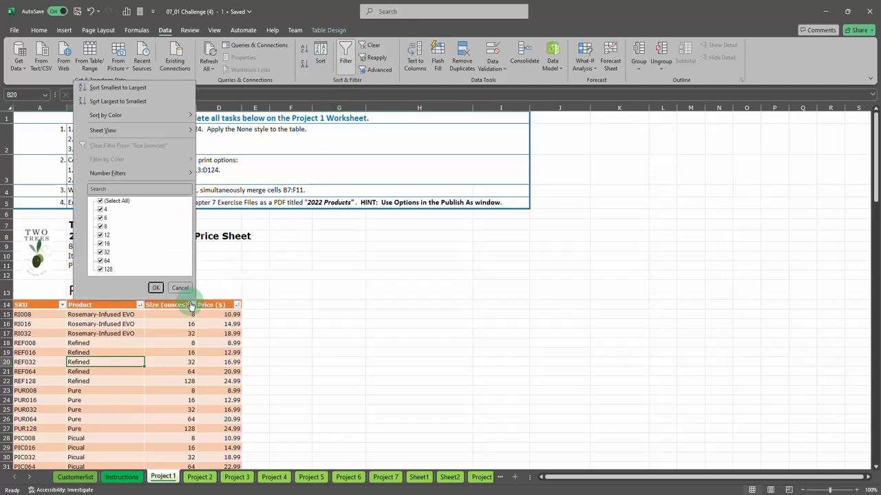
click(106, 227)
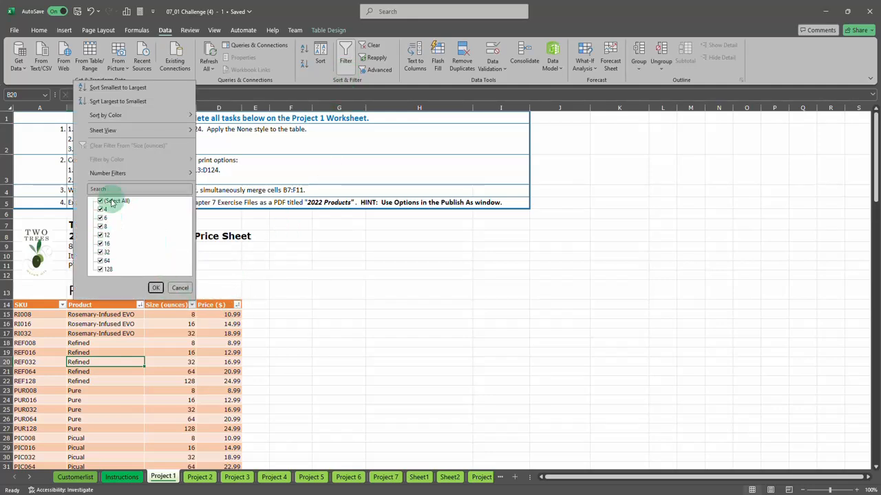
click(411, 280)
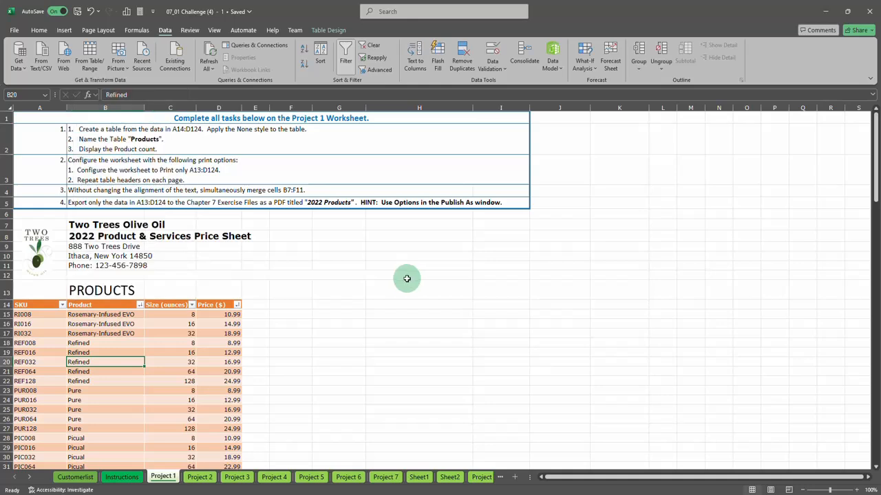
Filter the Product column to show only Basil-Infused EVO.
click(139, 305)
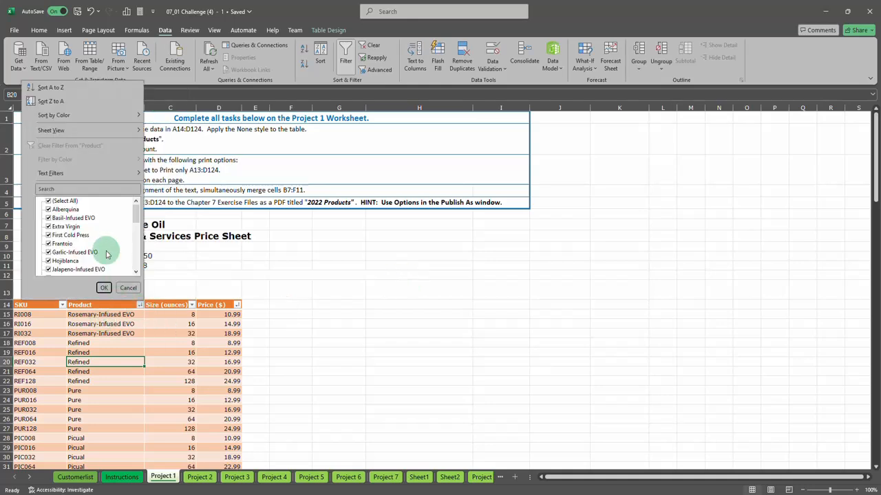
mouse_move(64, 173)
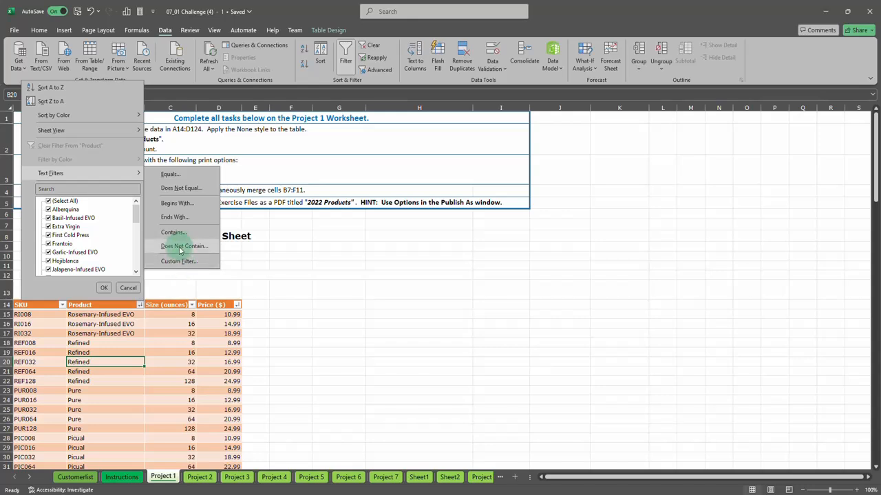
click(49, 218)
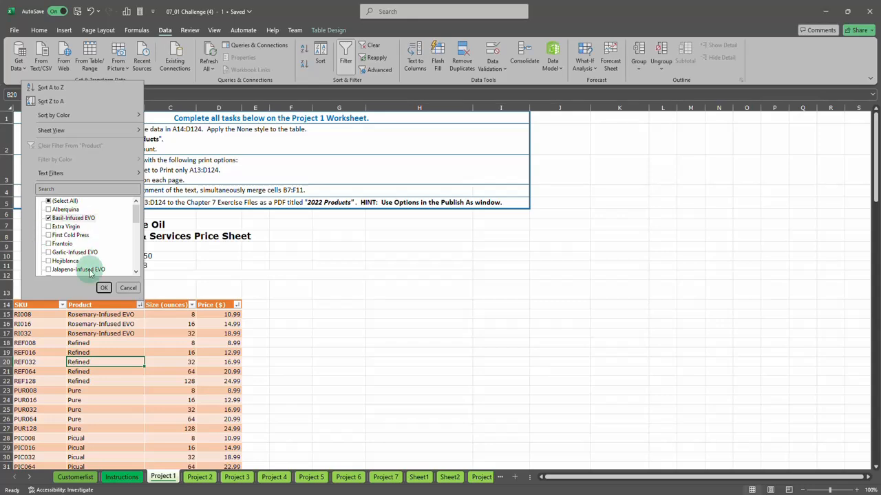
click(103, 287)
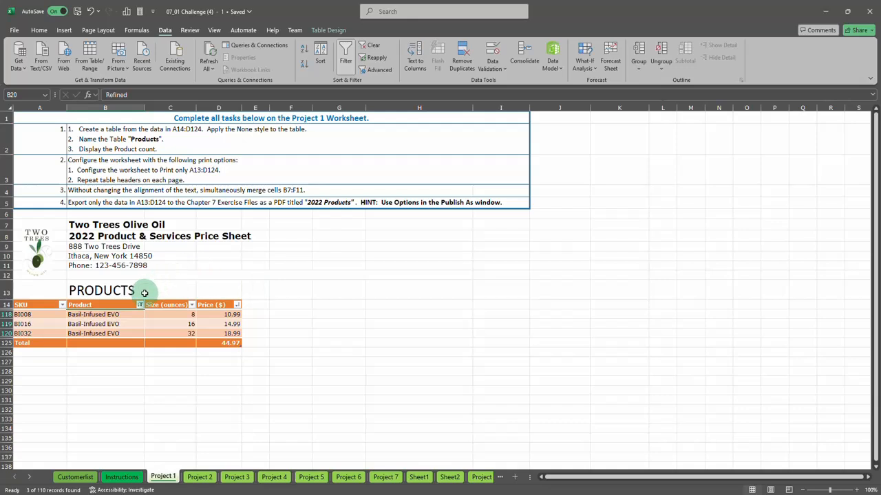
Add a number filter on Size (ounces) that shows only values greater than 16.
click(192, 305)
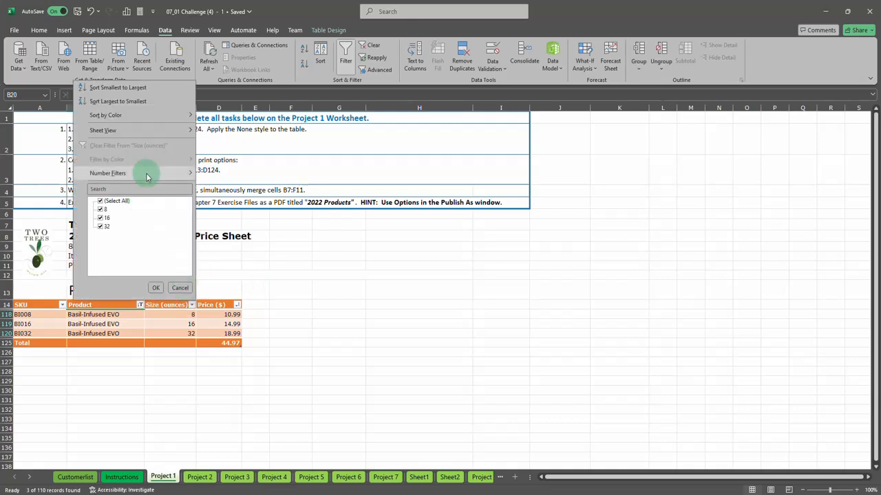
mouse_move(144, 172)
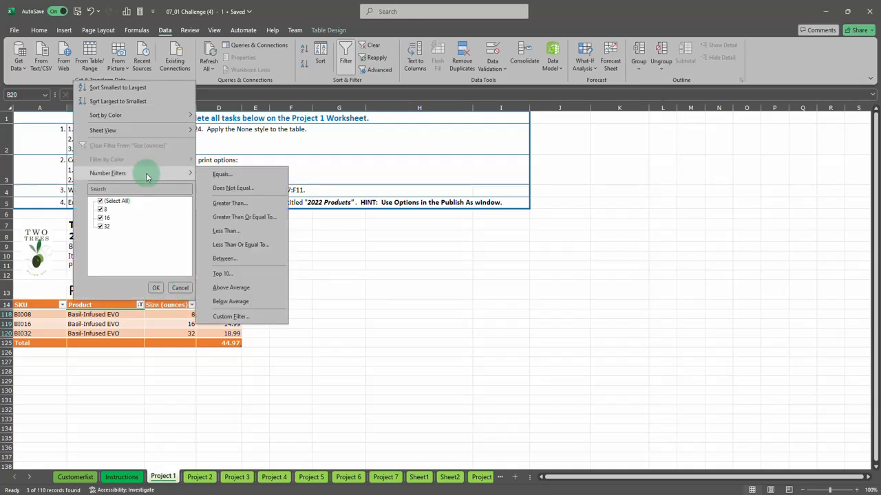
click(231, 204)
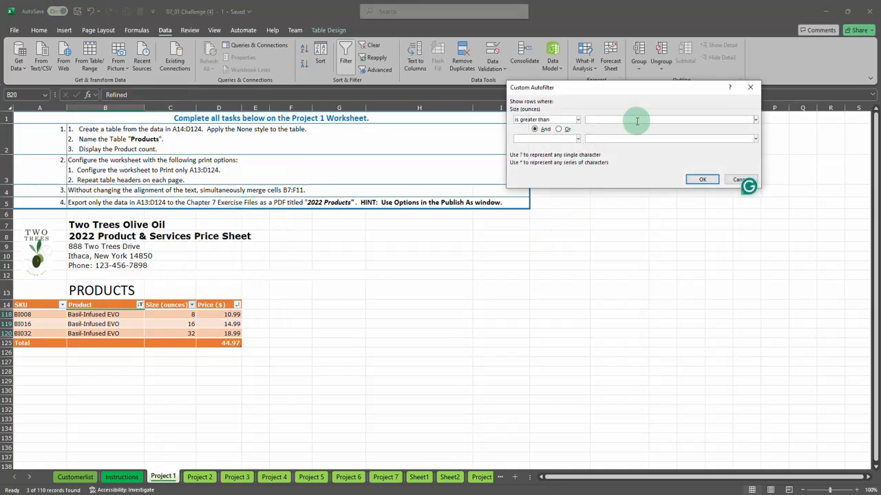
text(16)
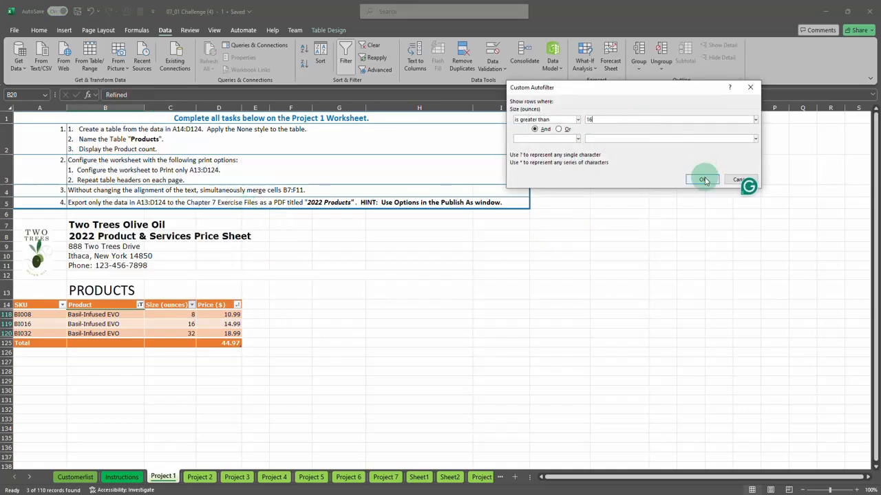
click(702, 179)
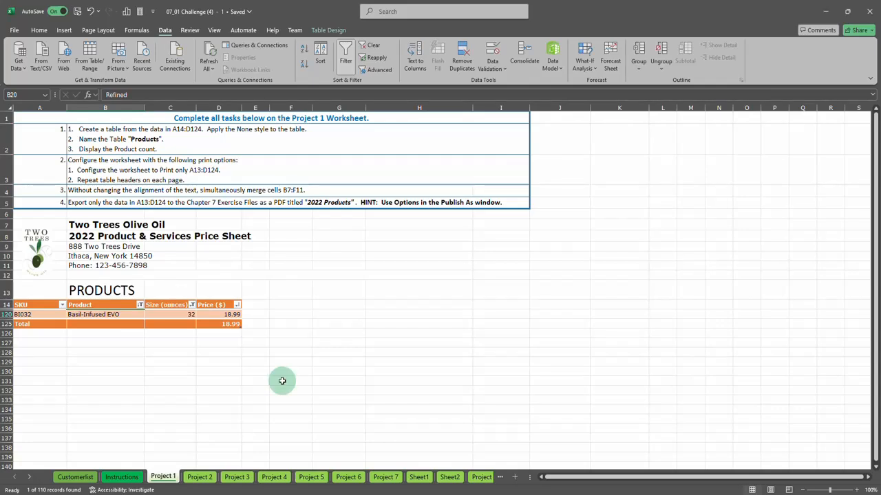
click(777, 494)
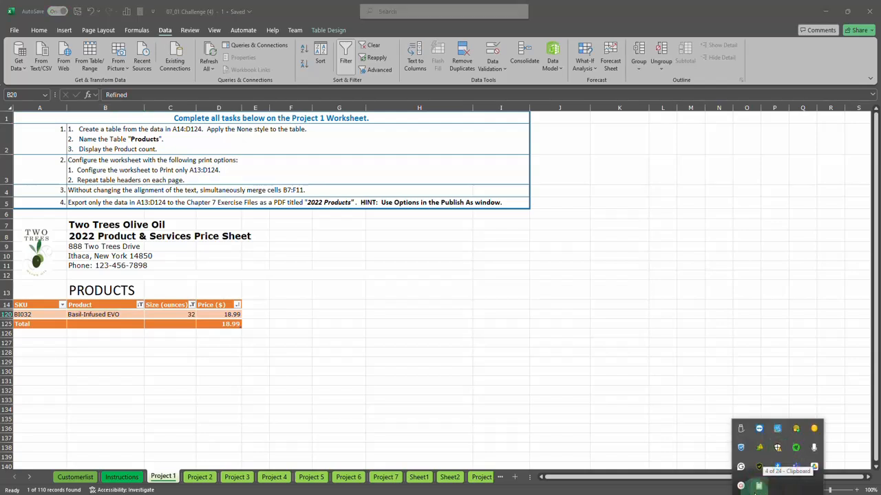
click(760, 488)
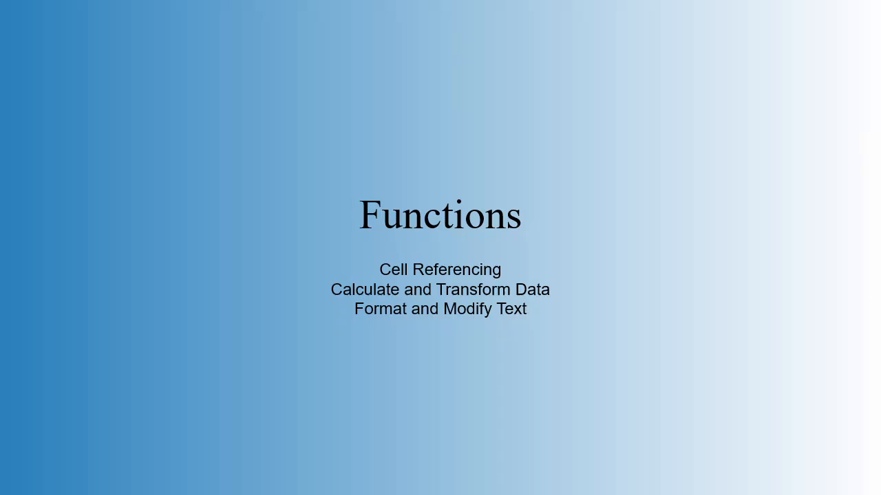
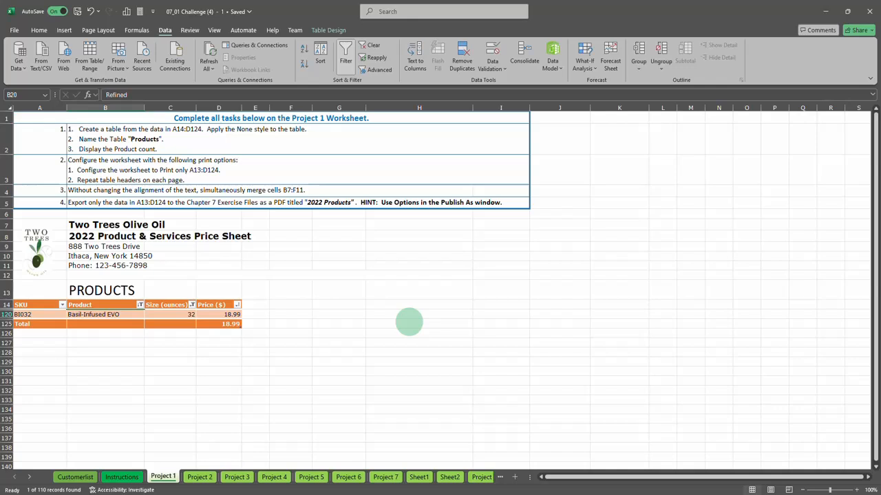
Look over Sheet1 and Sheet2, and permanently delete the Sheet1 worksheet.
click(420, 477)
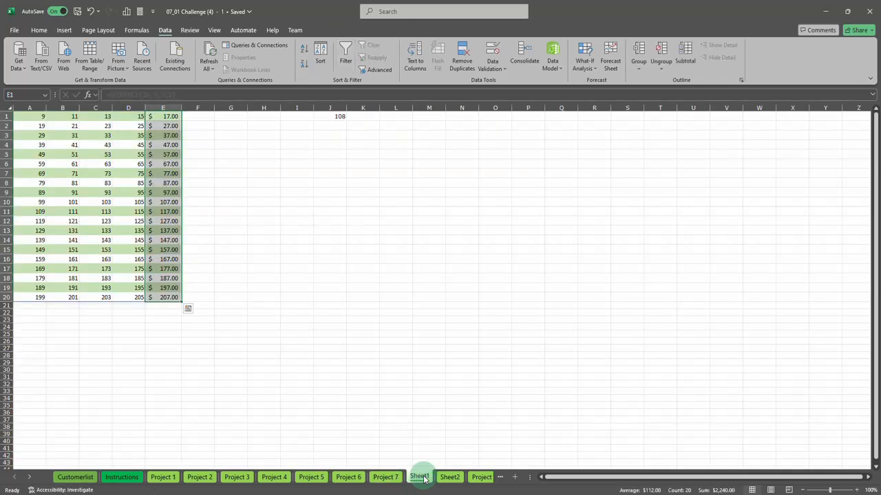
click(424, 387)
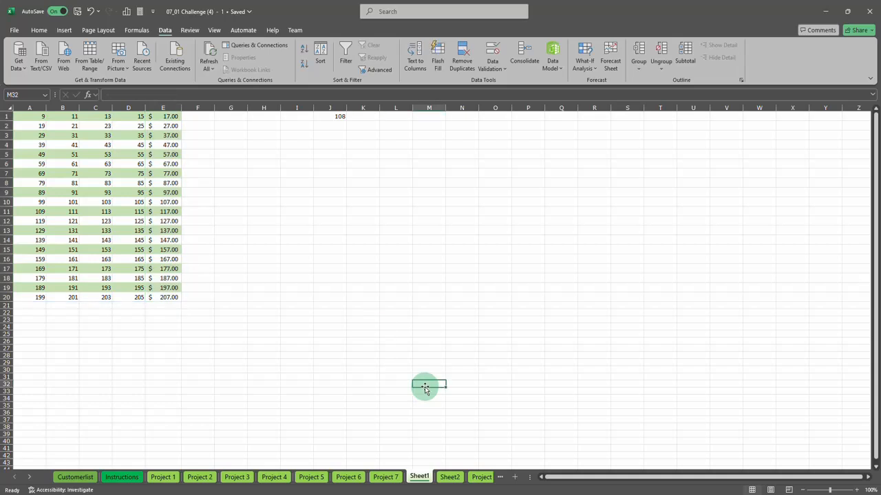
click(450, 477)
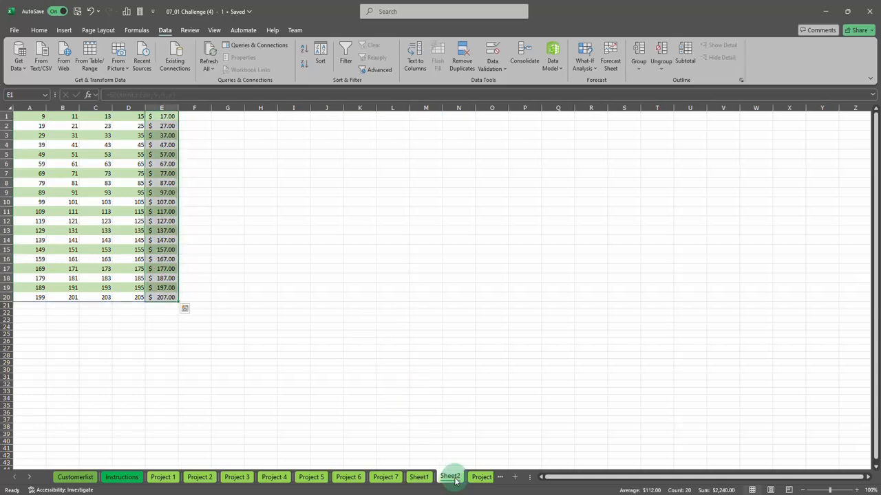
right_click(428, 478)
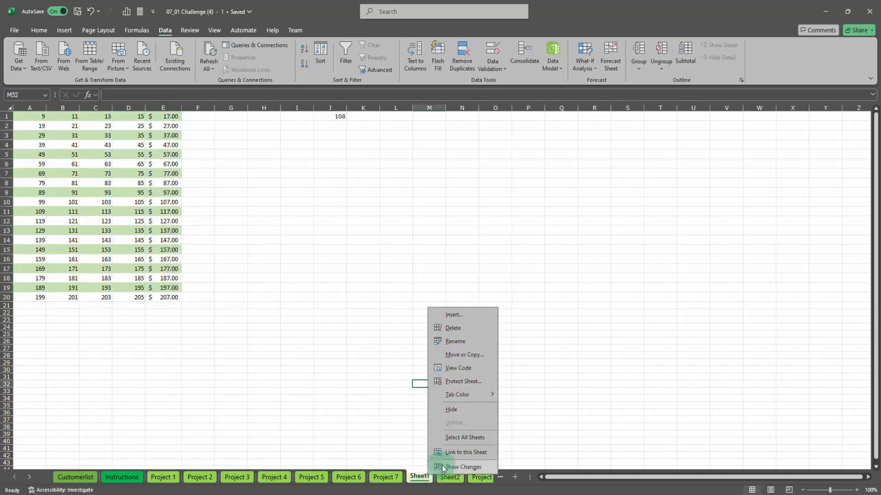
click(453, 329)
click(424, 279)
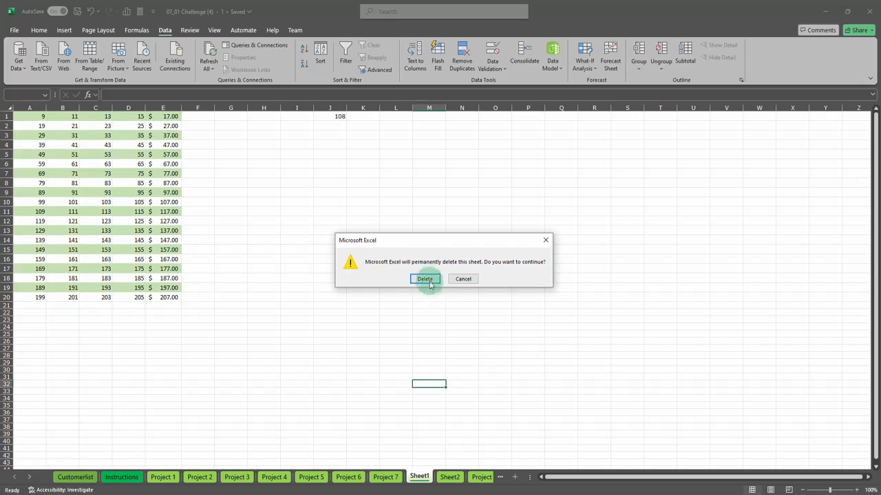
Permanently delete the Sheet2 worksheet from the workbook.
click(420, 476)
right_click(420, 476)
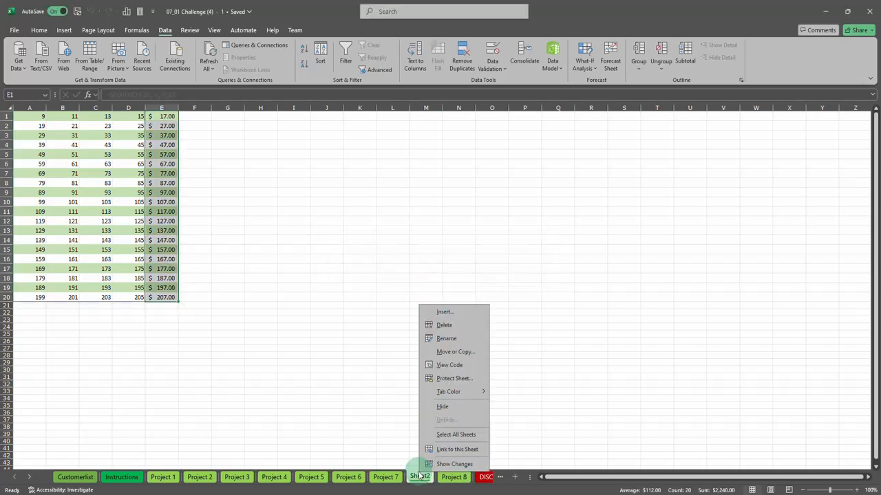
click(444, 321)
click(425, 279)
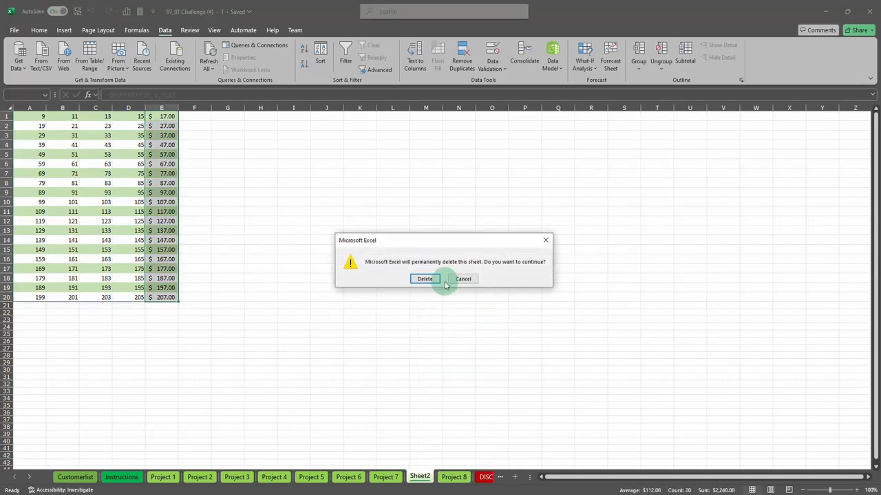
click(420, 477)
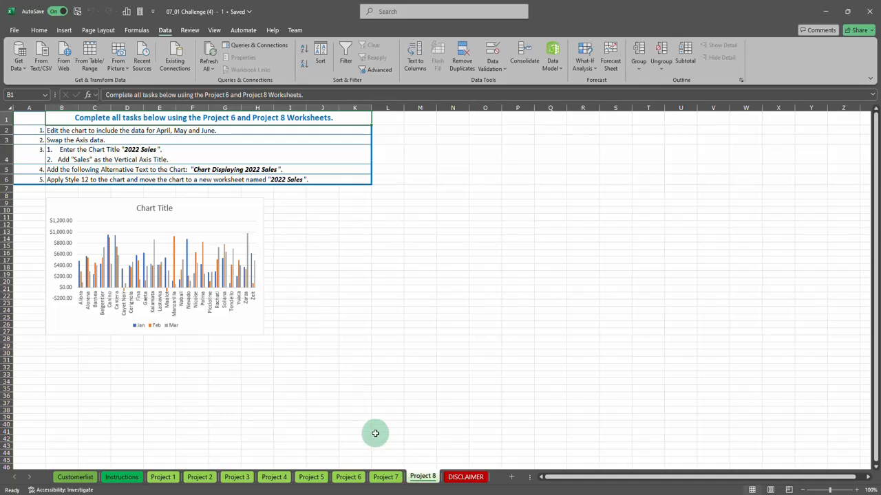
Go to the Project 7 worksheet and start a data import from an Excel workbook.
click(385, 478)
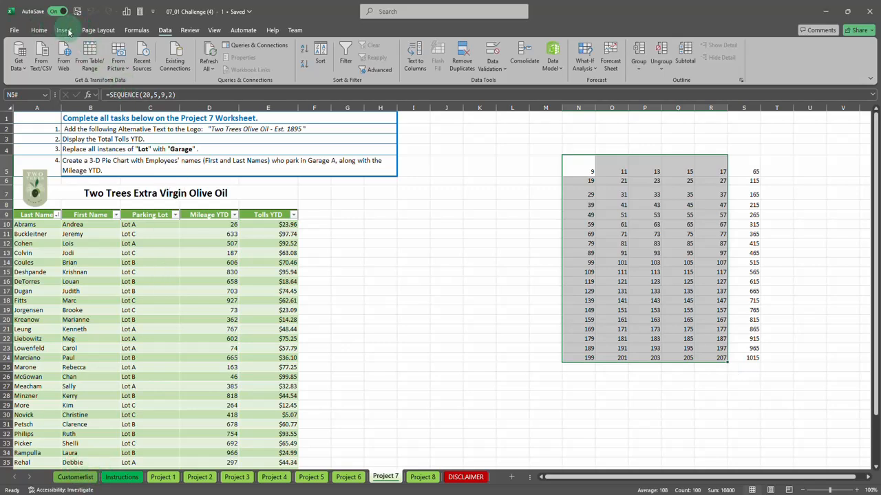
click(19, 59)
mouse_move(38, 93)
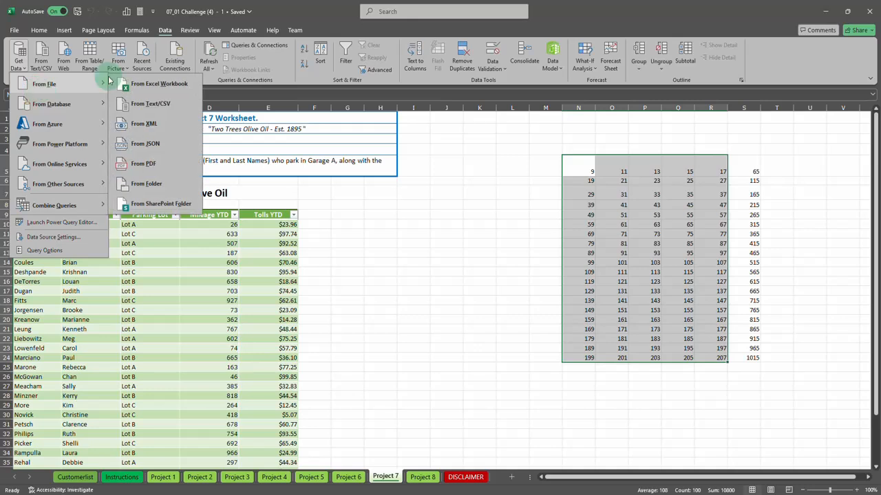
click(161, 84)
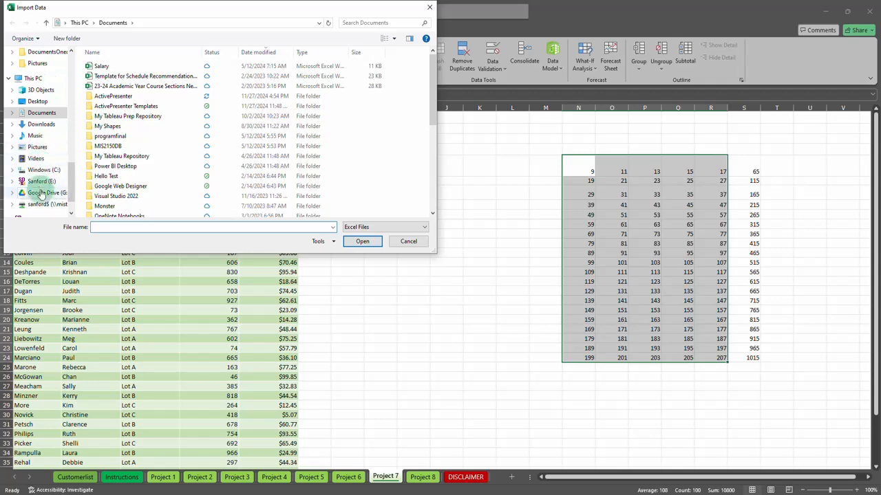
Browse the OneDrive, Exercise Files and Desktop folders for a workbook suitable for import.
scroll(55, 106, up, 2)
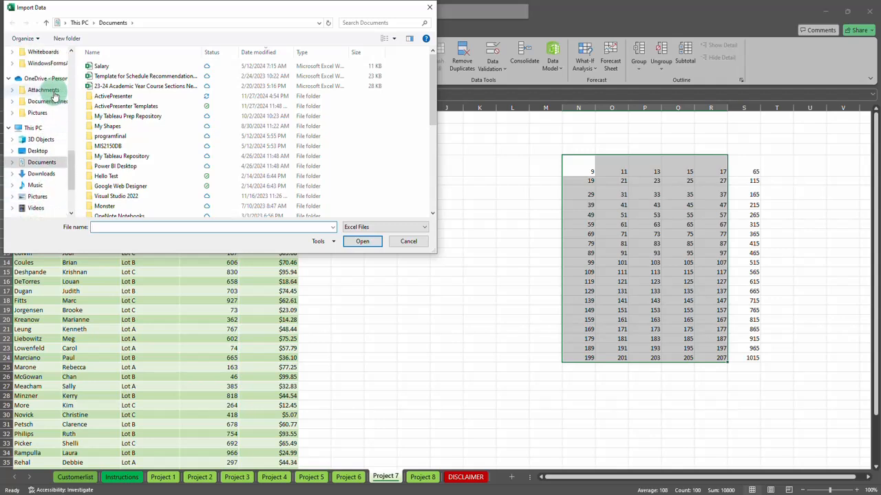
scroll(55, 96, up, 6)
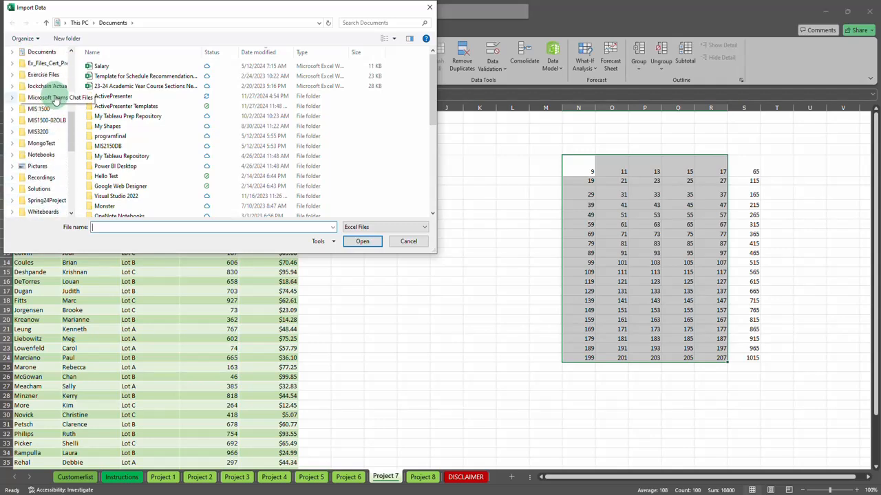
scroll(41, 76, up, 1)
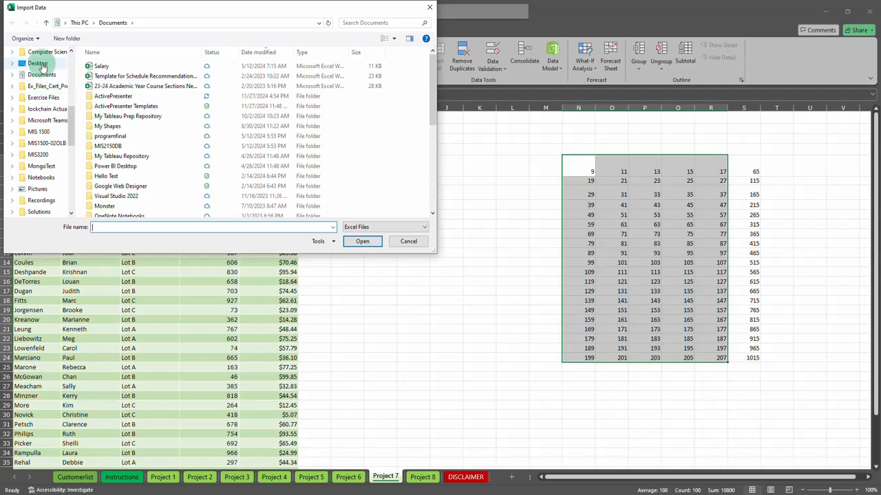
click(40, 64)
scroll(44, 76, up, 2)
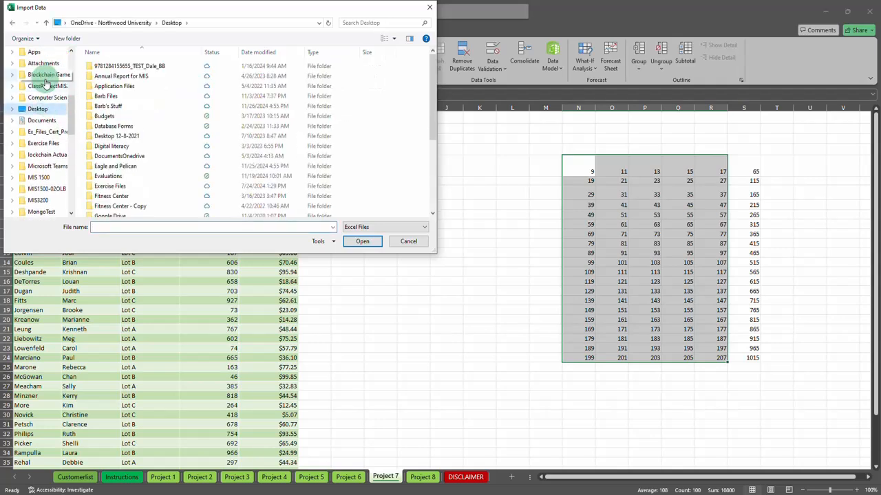
scroll(45, 83, up, 2)
click(48, 72)
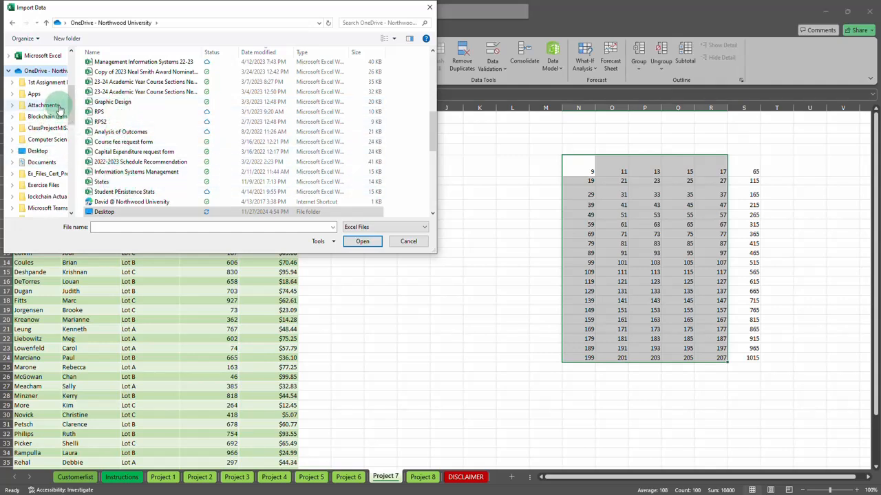
click(42, 185)
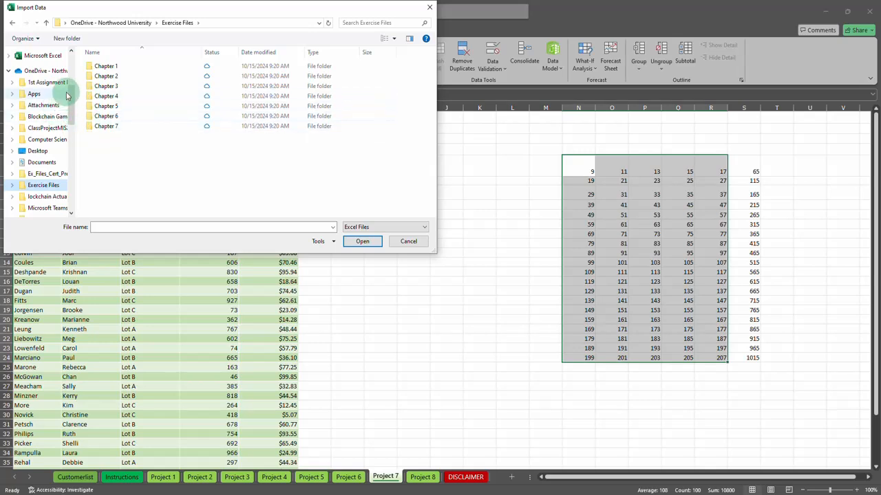
click(55, 71)
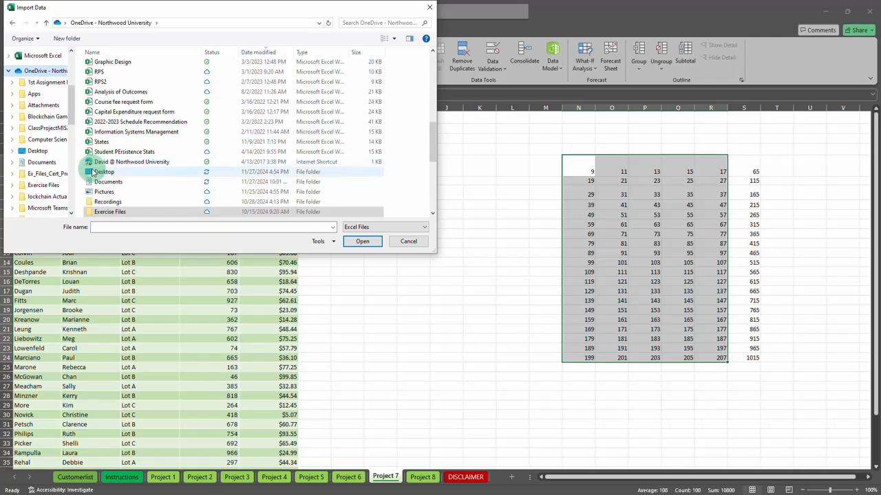
scroll(172, 103, up, 1)
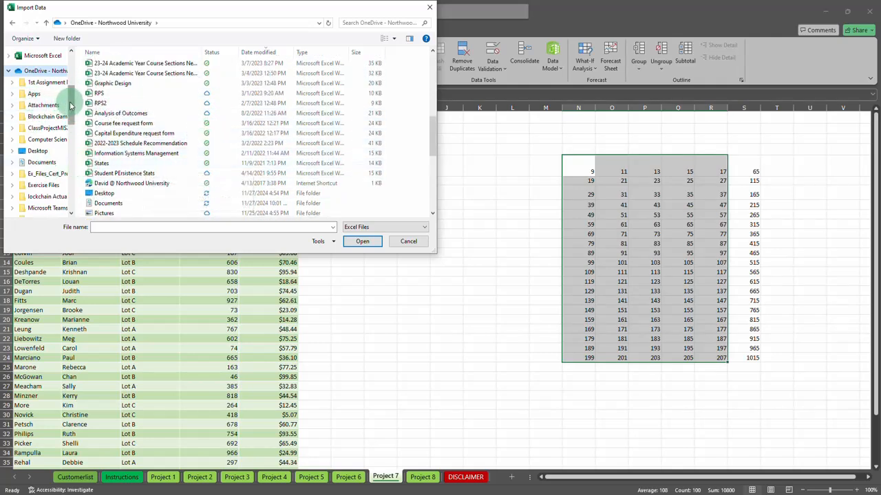
drag(70, 102, 68, 111)
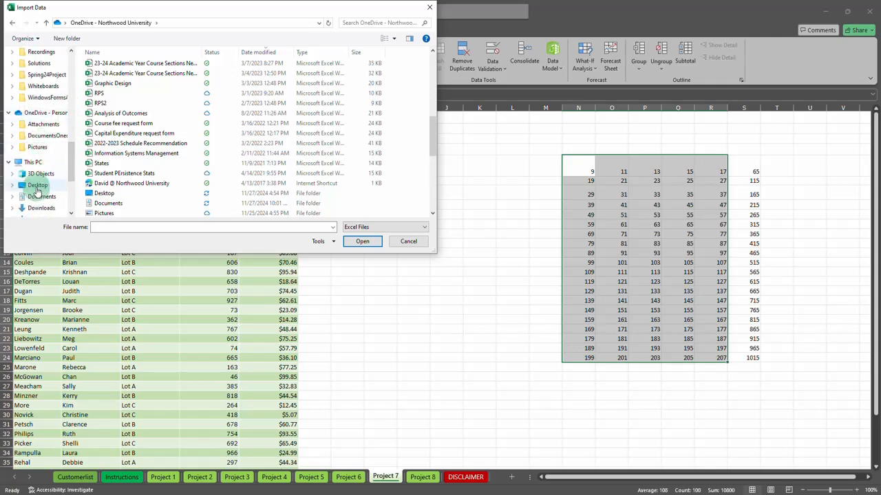
click(39, 198)
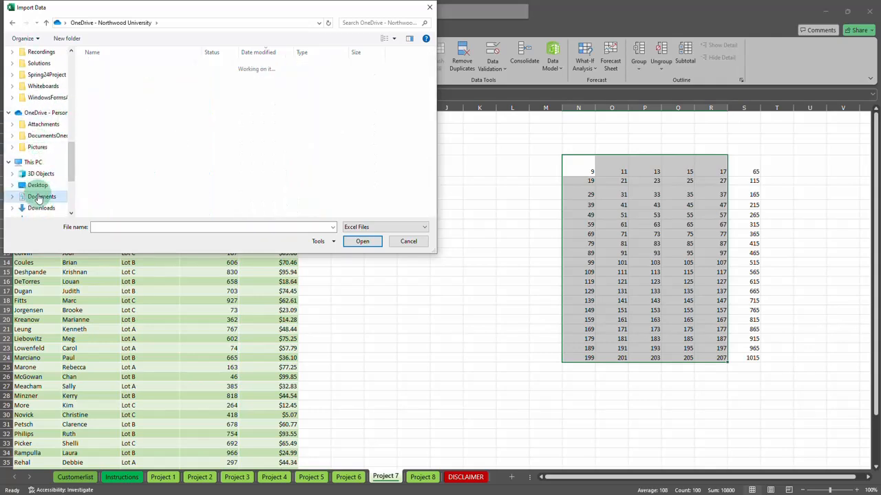
click(38, 185)
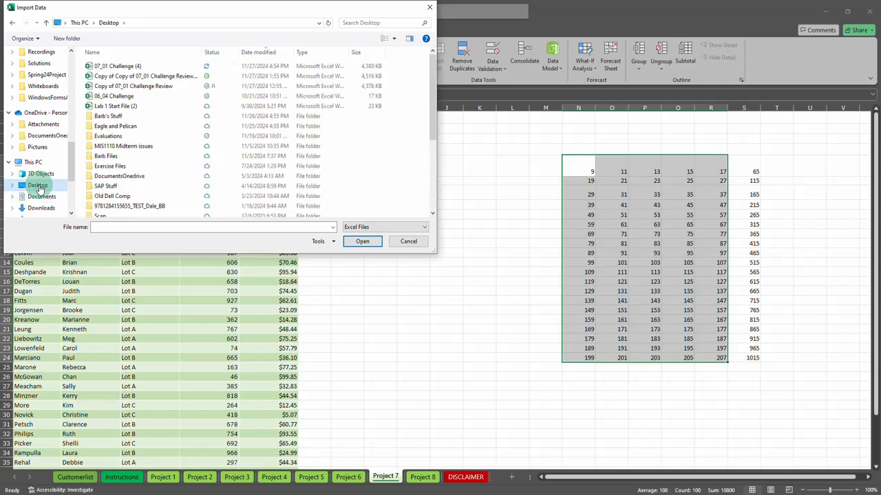
Import the ADI workbook from the Downloads folder and load its ADI sheet into a new worksheet.
drag(70, 172, 70, 179)
click(49, 165)
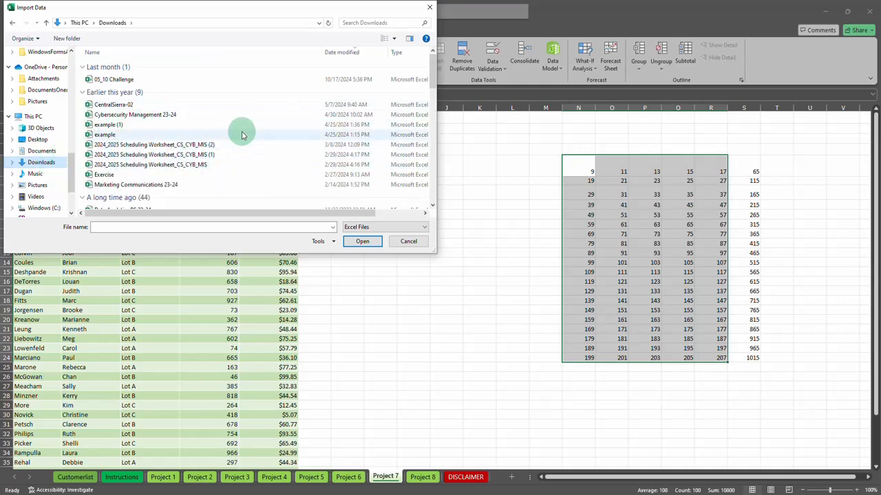
scroll(241, 135, down, 1)
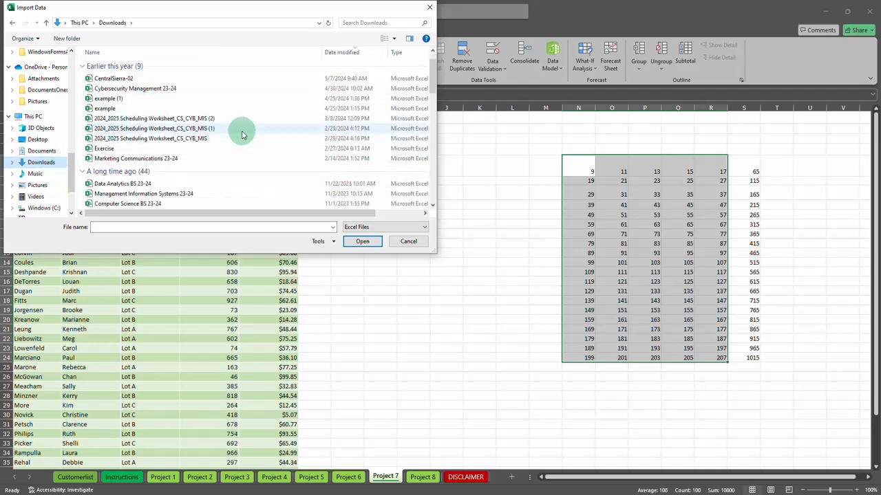
scroll(241, 134, down, 3)
click(137, 145)
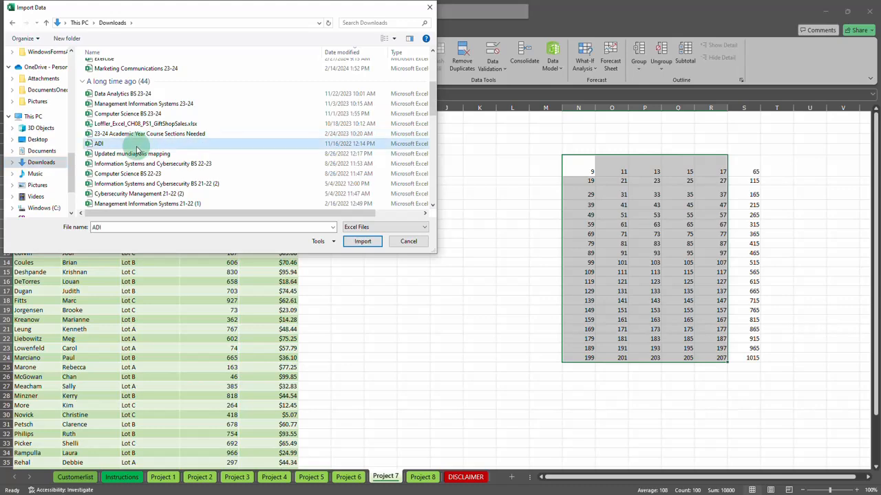
click(352, 241)
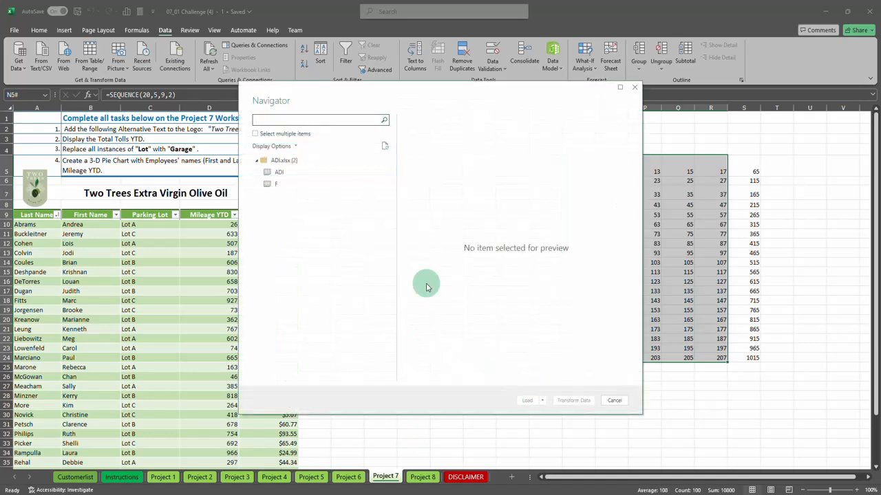
click(279, 172)
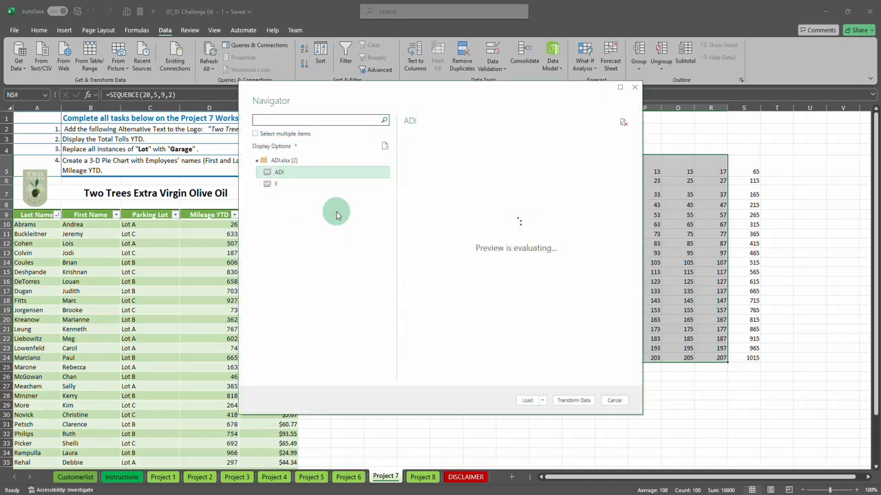
click(529, 401)
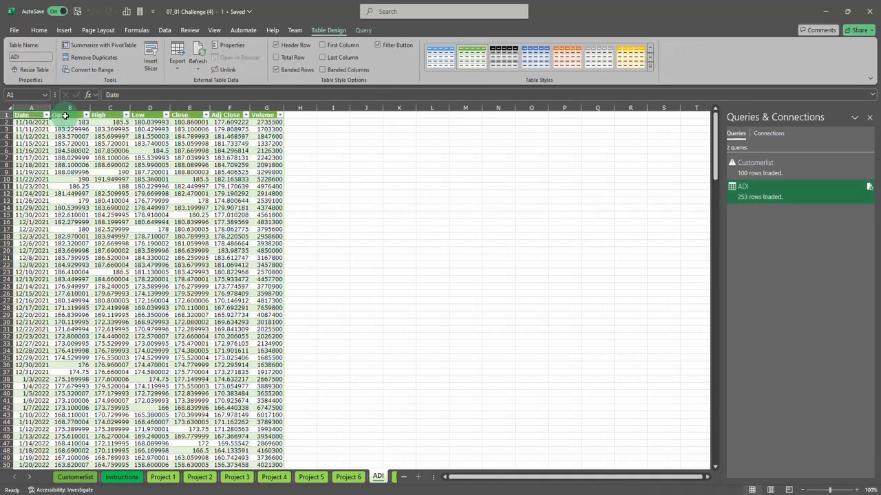
Convert the imported ADI table to a normal range and delete its Volume column.
click(92, 69)
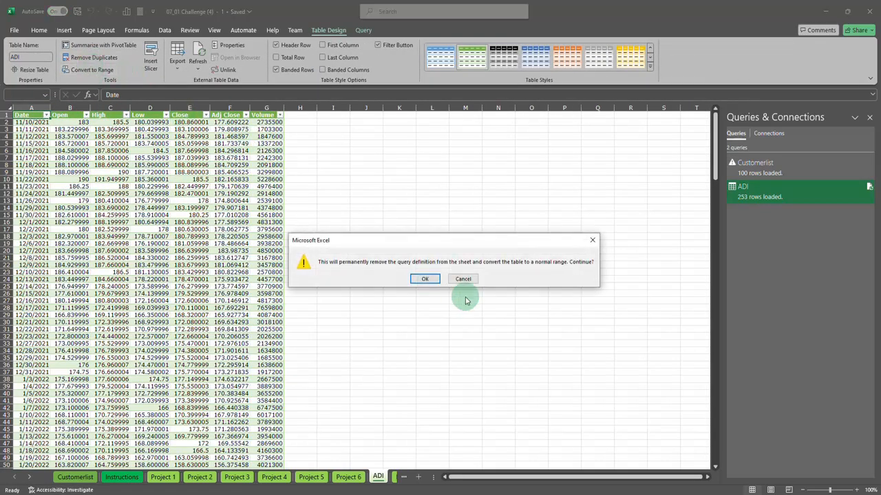
click(426, 279)
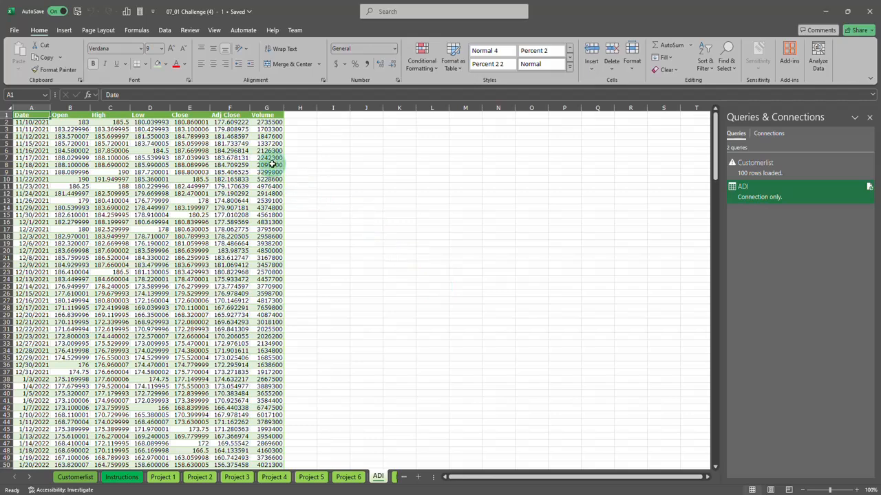
click(265, 108)
right_click(265, 109)
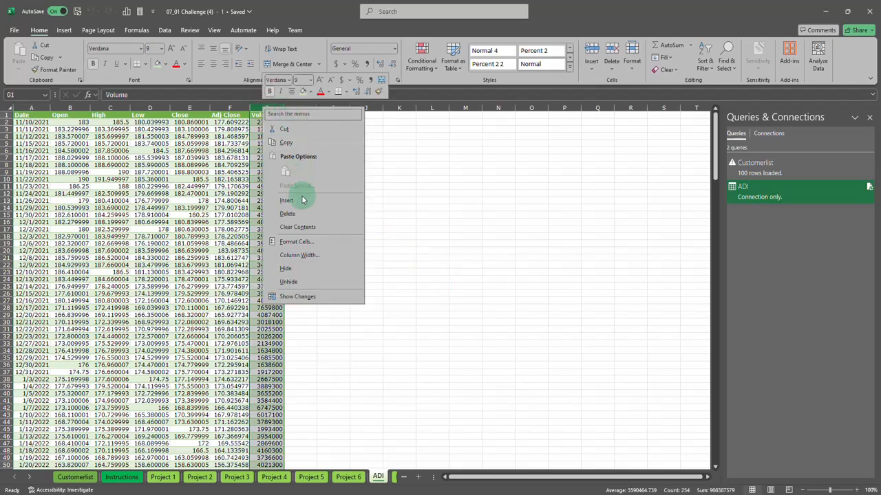
click(289, 213)
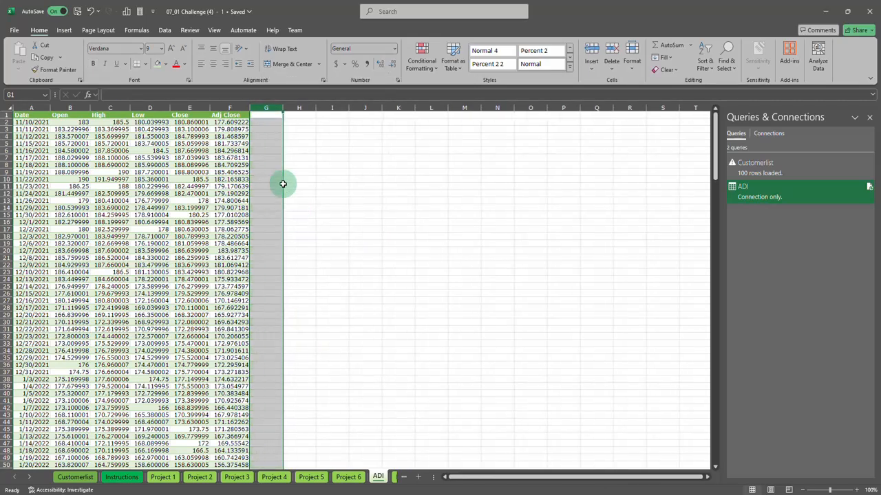
Enter the column header Change in cell G1, beside Adj Close.
click(264, 117)
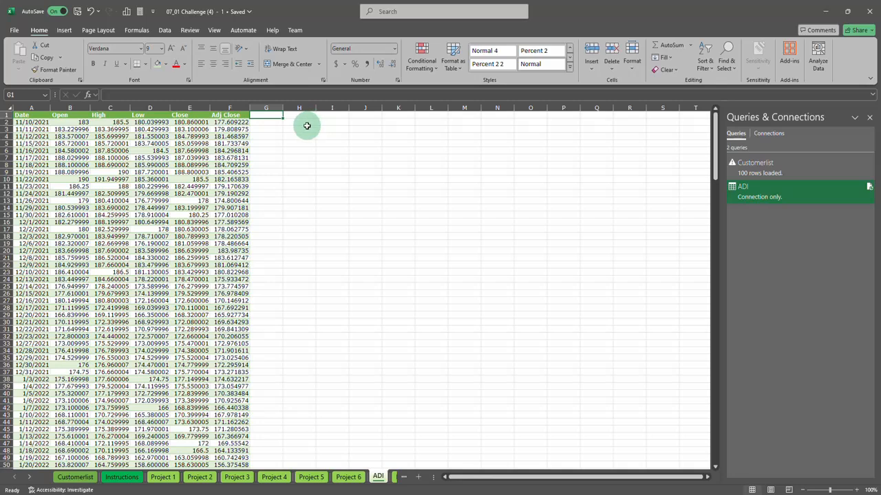
text(=)
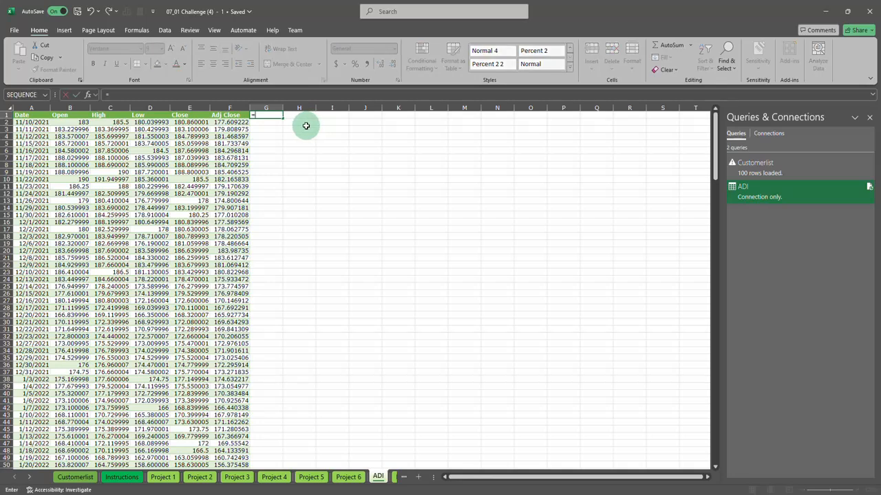
key(Escape)
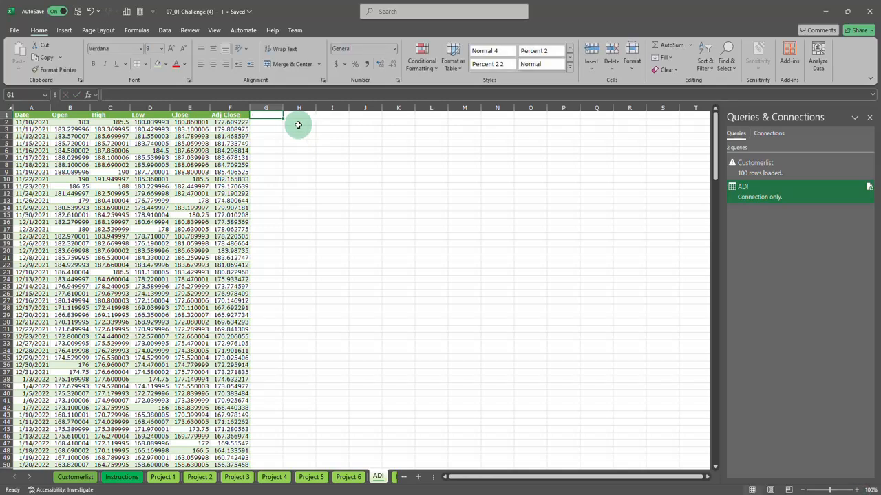
text(Ch)
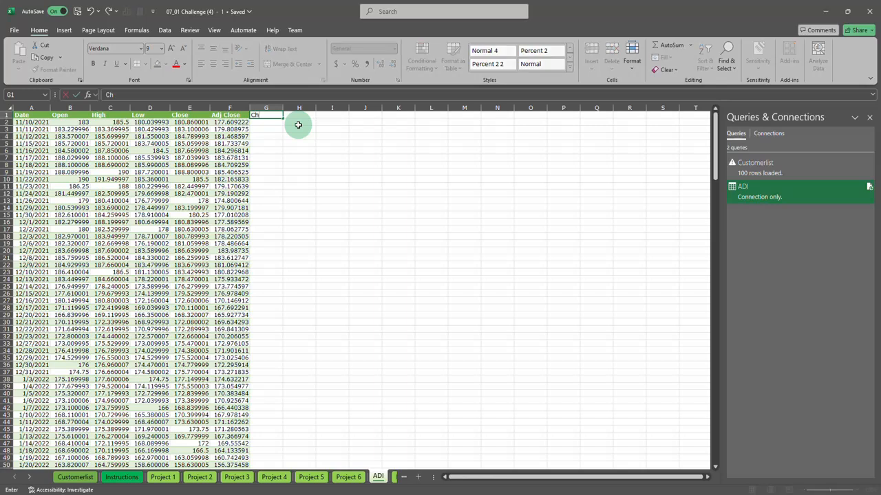
text(ange)
key(Return)
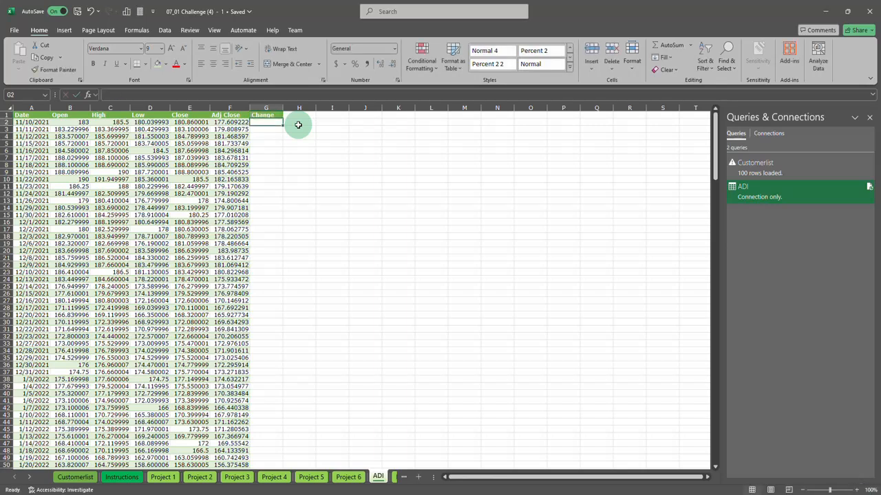
Enter the formula =F2-B2 in cell G2 and fill it down the Change column for all data rows.
text(=)
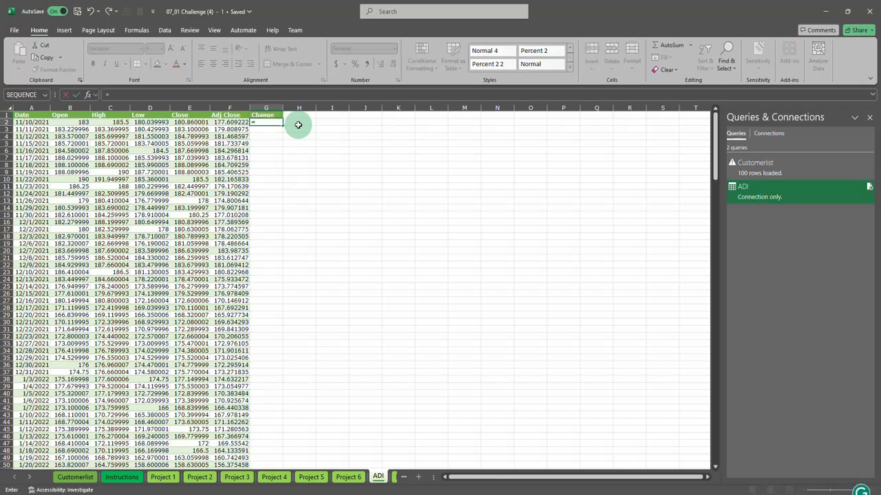
click(238, 122)
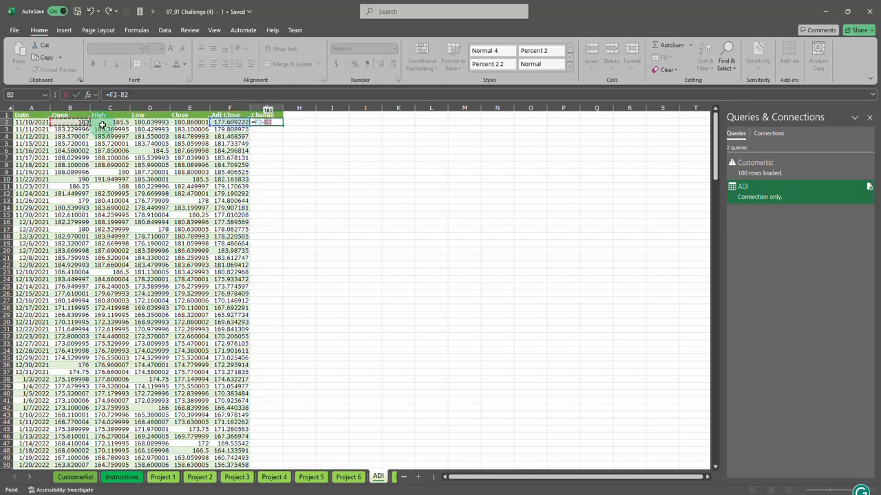
key(Return)
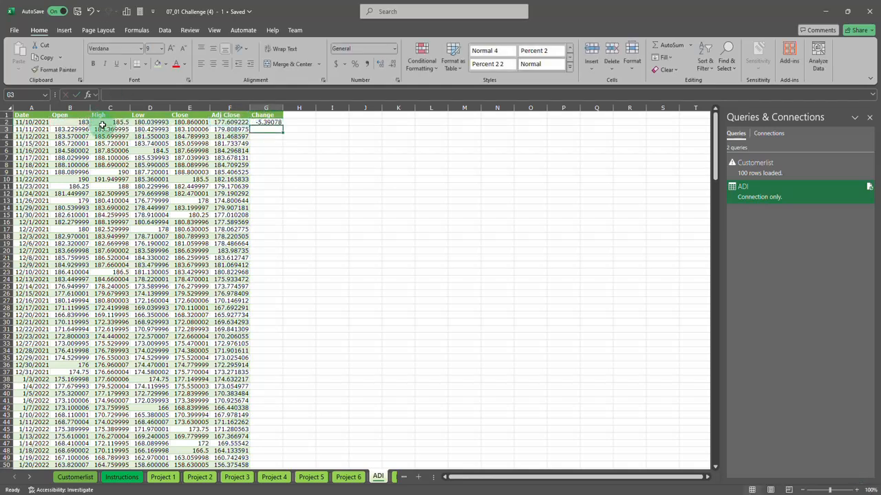
click(268, 121)
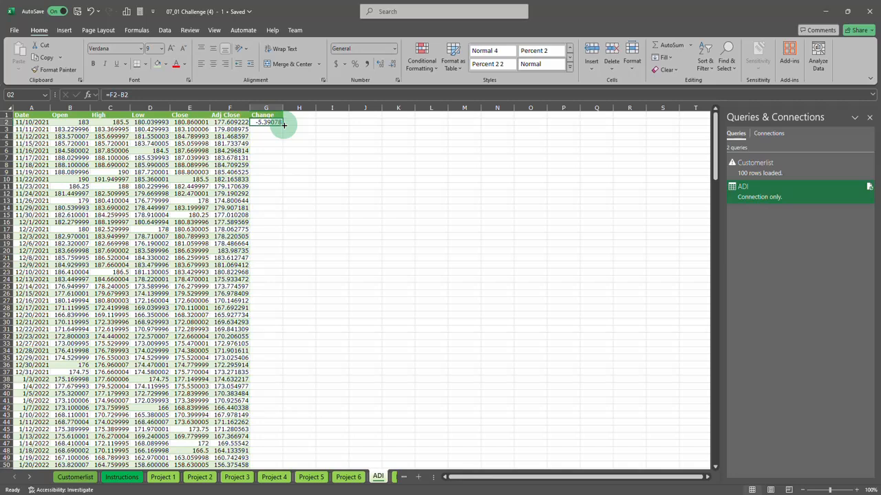
double_click(283, 124)
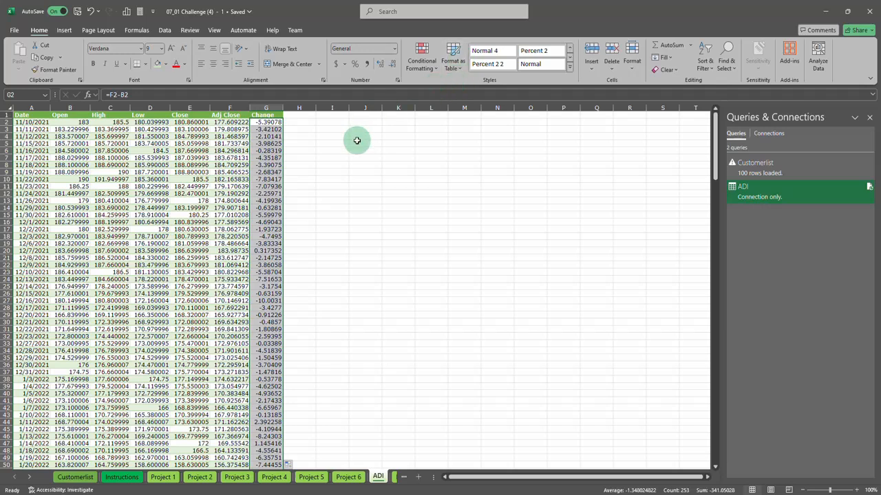
click(305, 122)
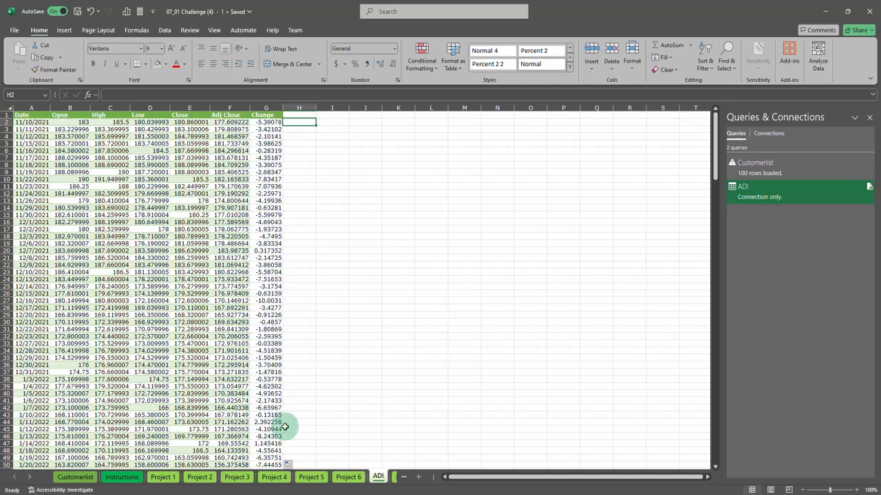
Open the Project 6 worksheet and select the Total Sales cell L9.
click(346, 479)
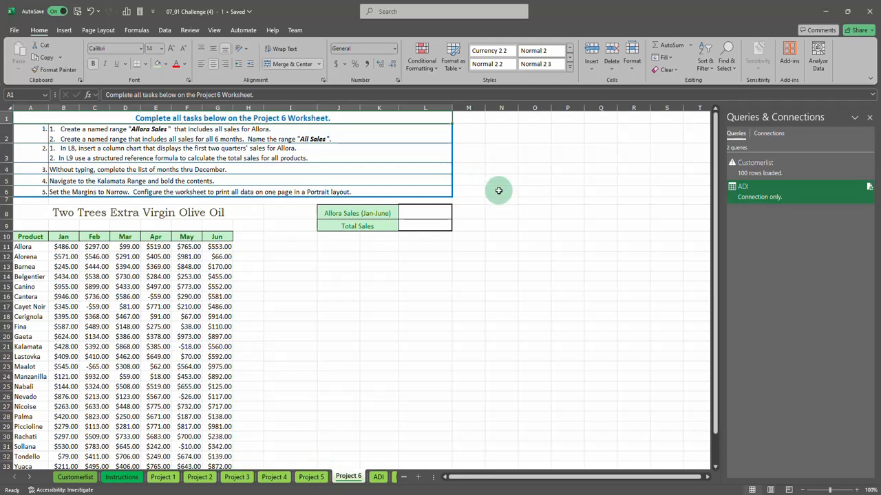
click(421, 226)
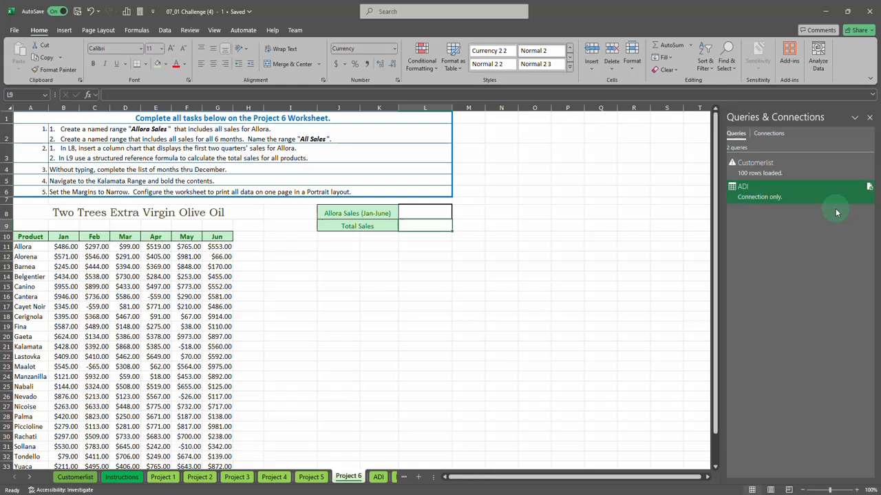
Enter a SUM formula in the Total Sales cell L9 that adds all product sales in B11:G35.
text(=s)
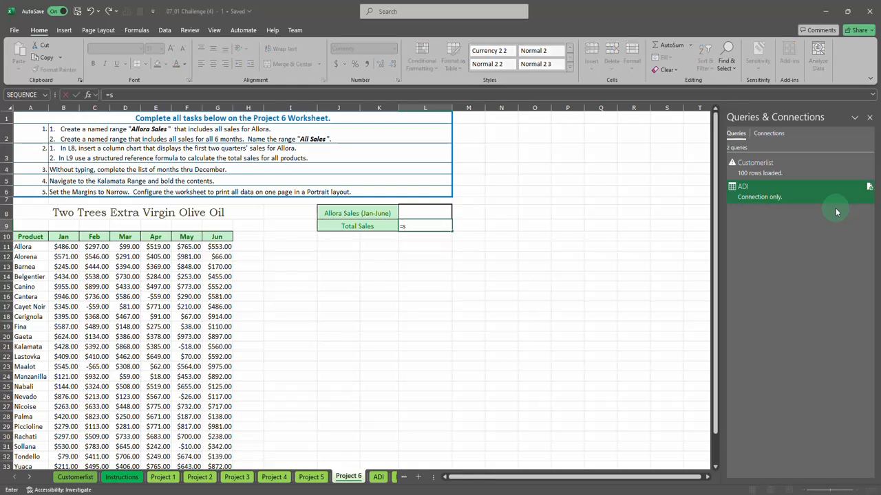
text(um()
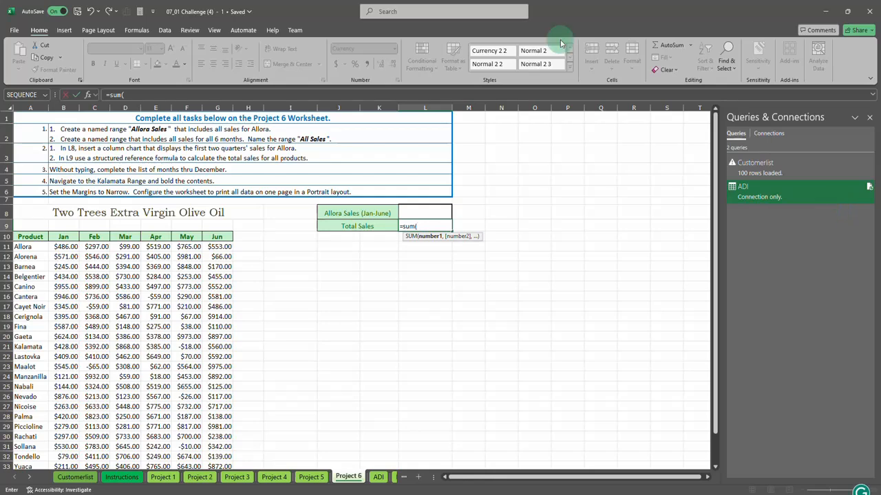
drag(64, 247, 226, 370)
key(Return)
scroll(534, 369, up, 3)
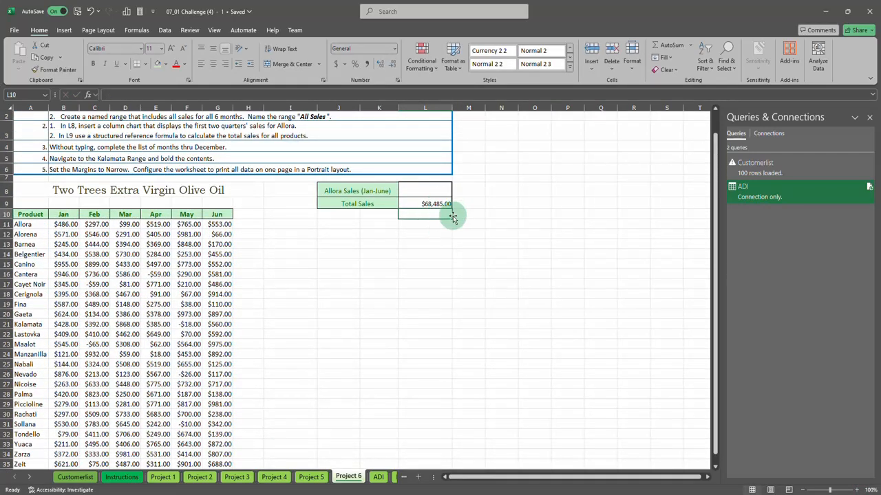
Enter a SUM formula in the Allora Sales cell L8 that adds Allora's January to June sales in B11:G11.
click(426, 190)
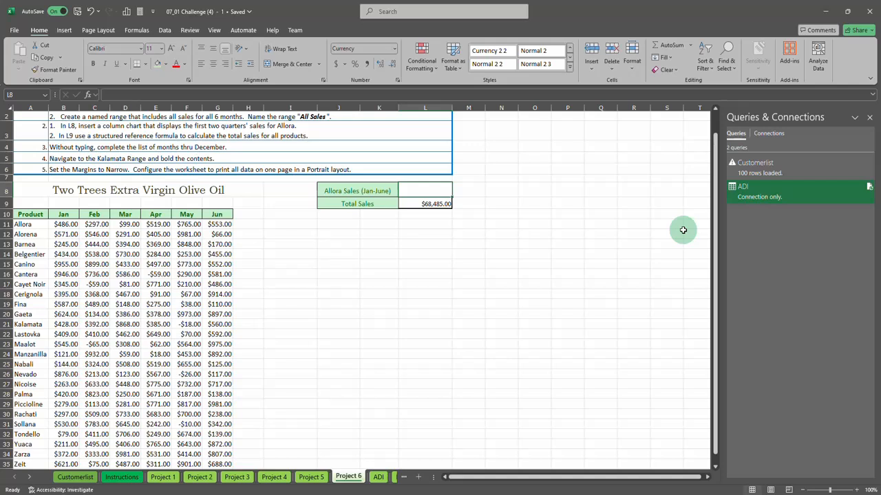
text(=)
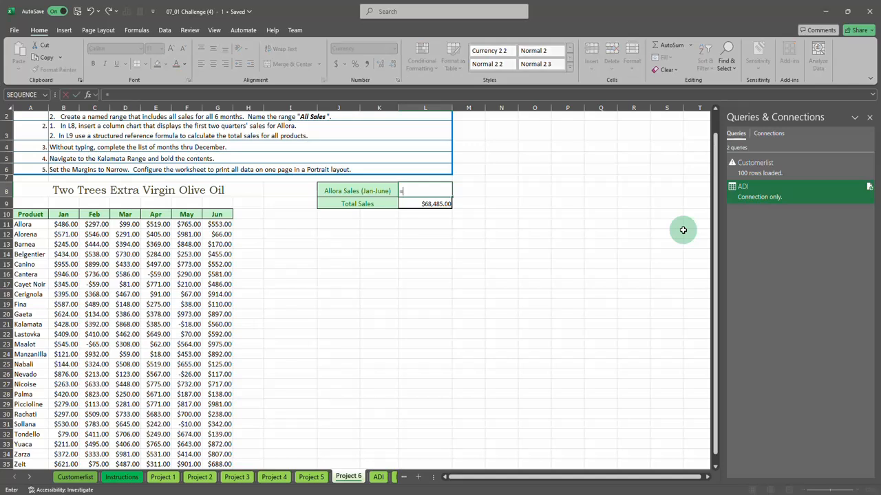
text(sum()
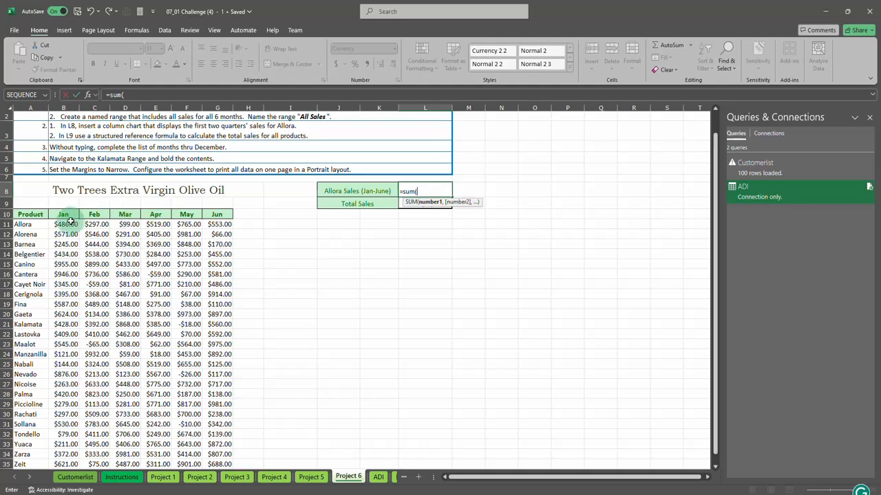
drag(67, 216, 242, 224)
key(Return)
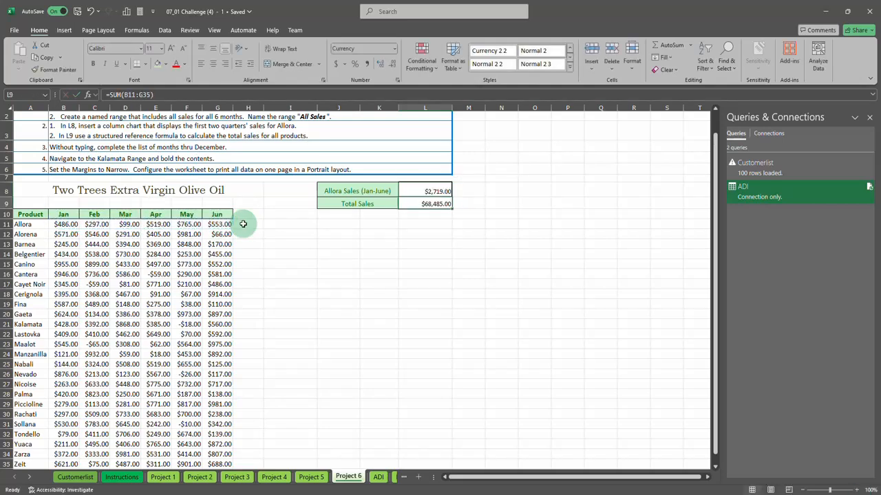
Replace the formula in L8 with a SUMIF using range A11:G35, criteria "Allora" and sum range B11:G35.
click(427, 192)
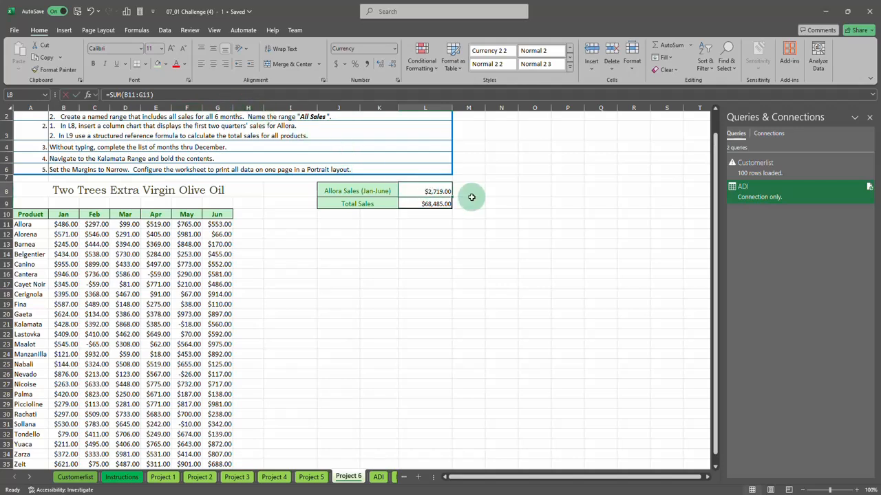
text(=sumif)
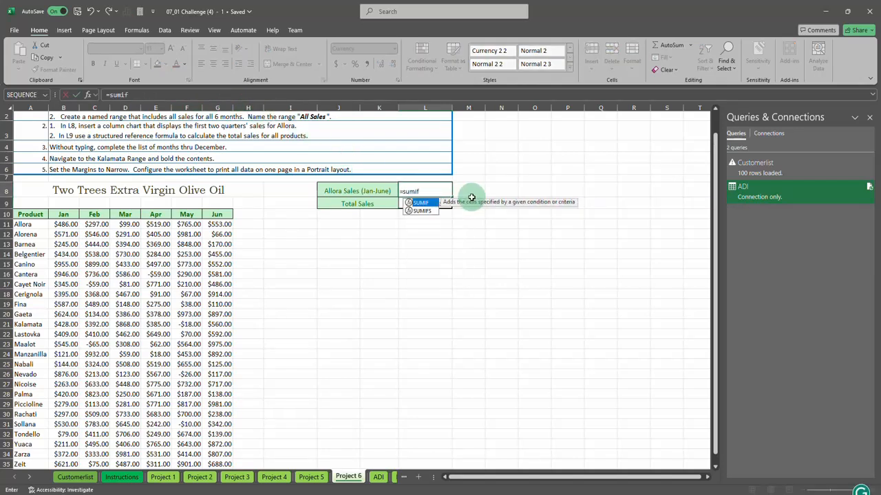
text(()
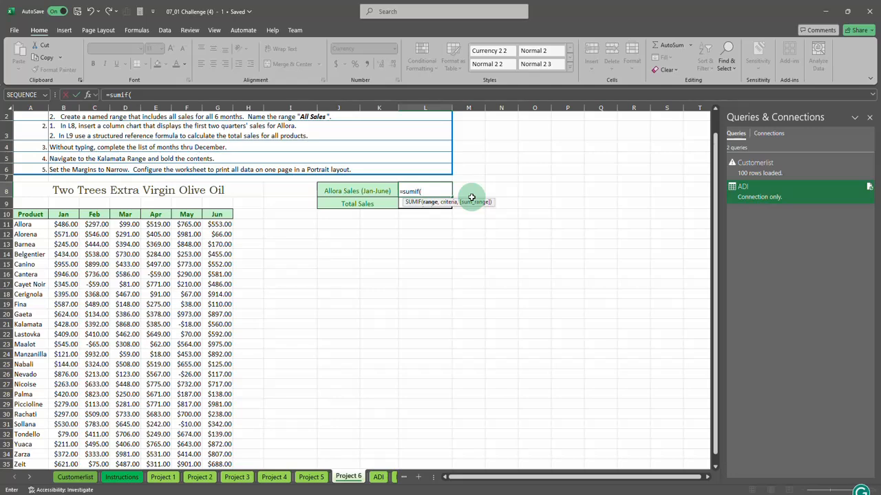
click(29, 224)
drag(29, 225, 234, 413)
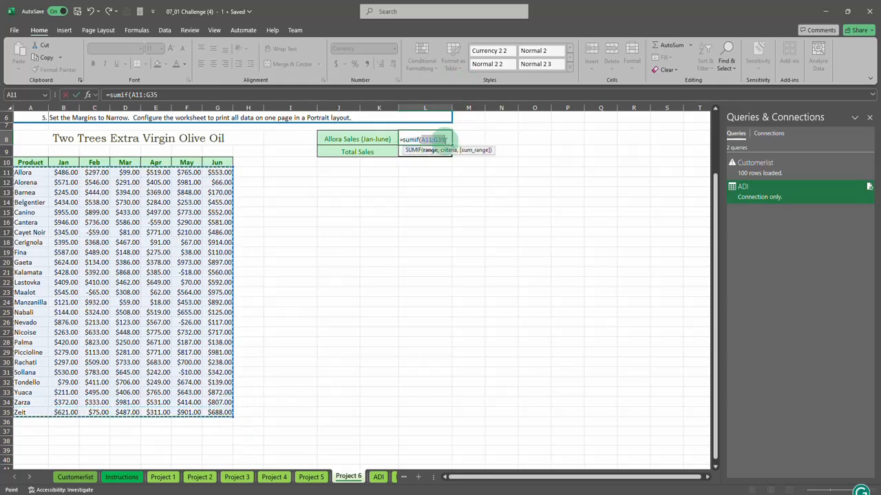
click(89, 95)
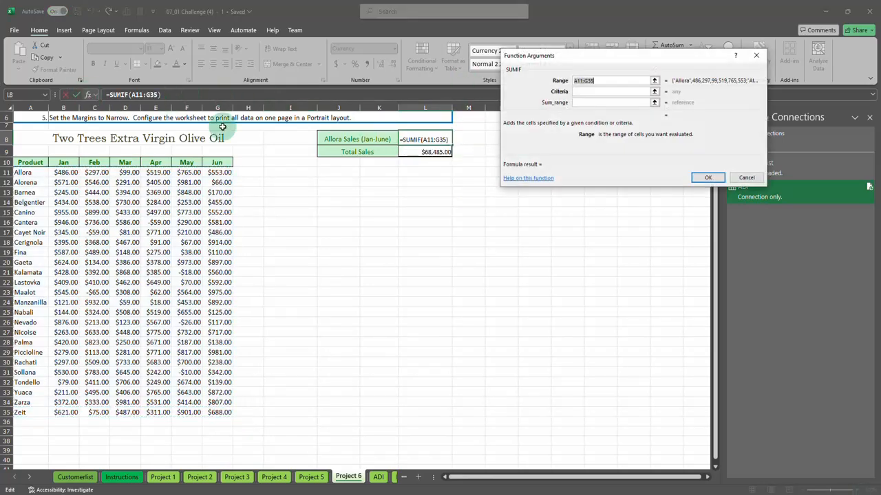
click(585, 91)
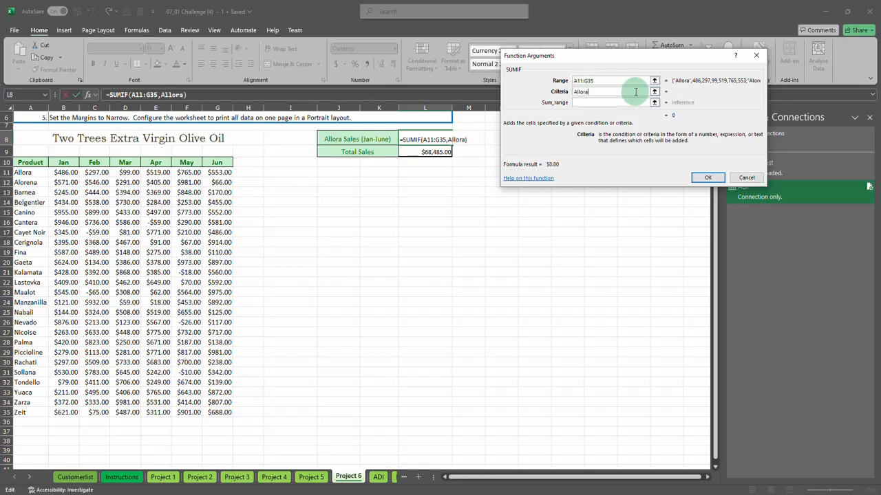
click(583, 102)
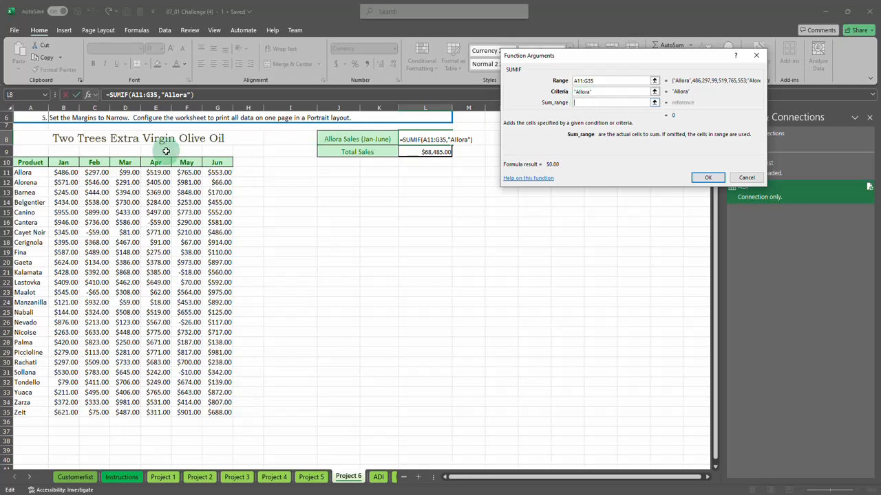
drag(65, 172, 174, 328)
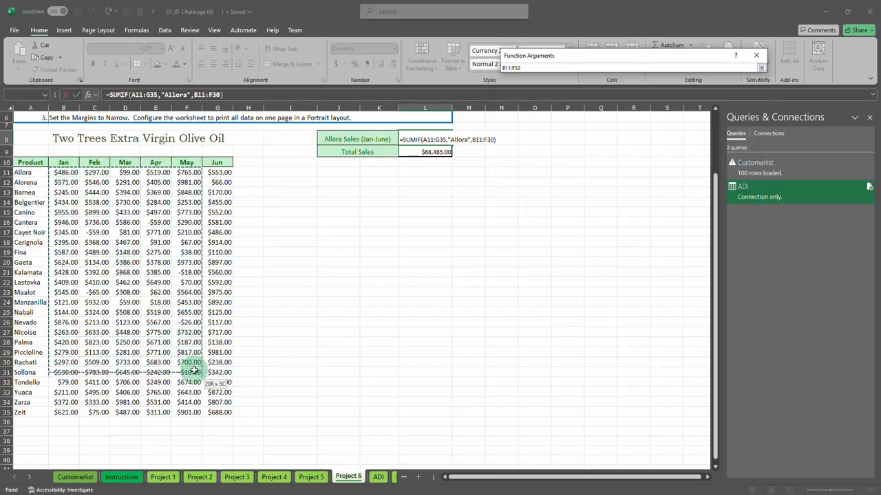
drag(216, 408, 217, 409)
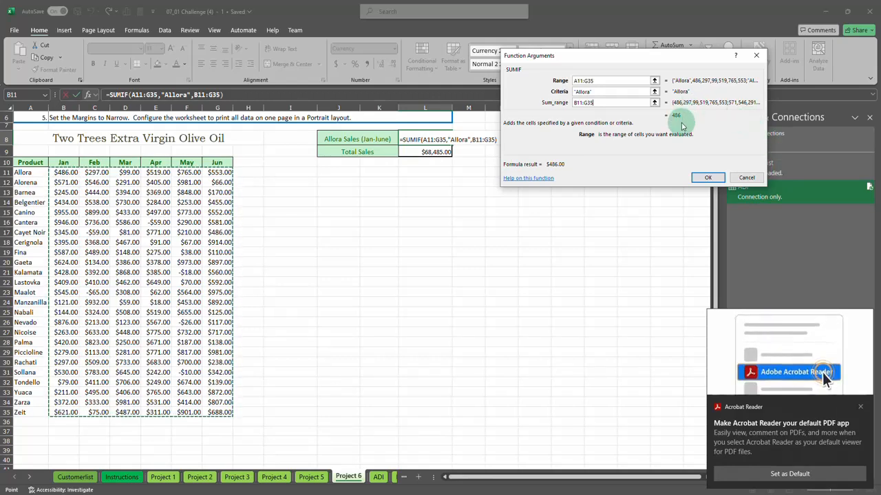
click(699, 179)
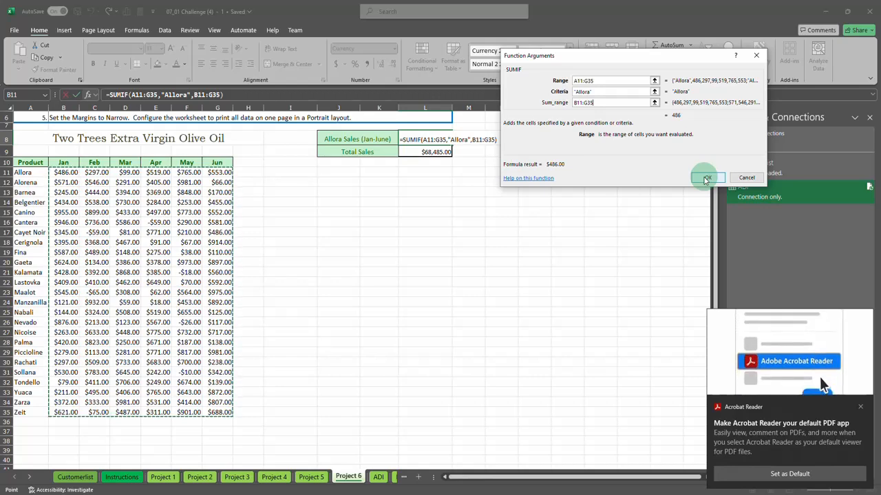
click(705, 178)
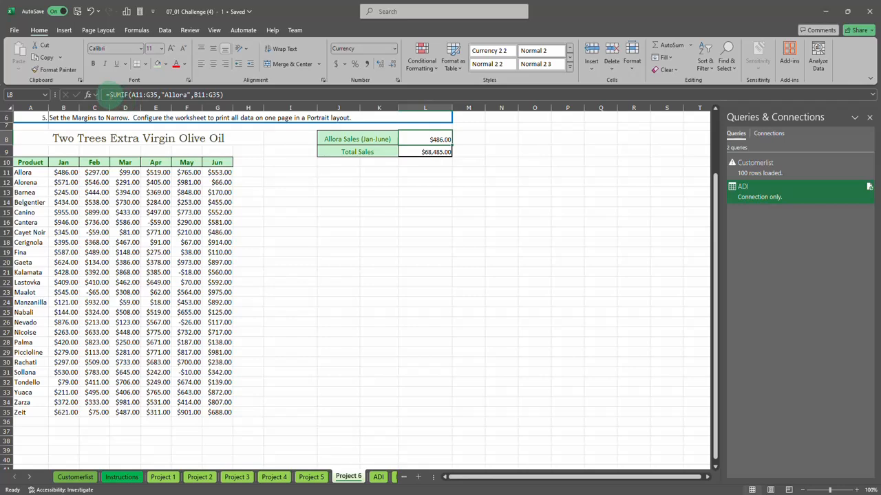
Try other ranges in L8's SUMIF arguments, including A11:A35 as the range and A11:G35 as the sum range, and discard the edits.
click(108, 95)
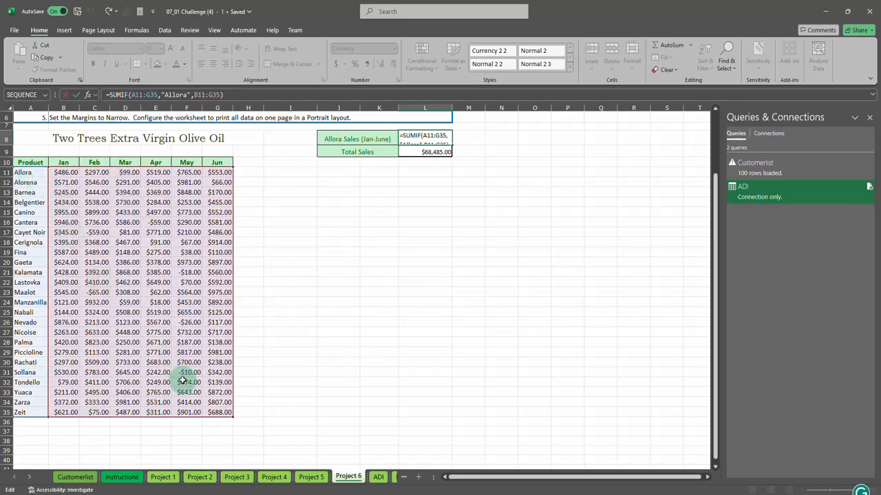
click(90, 96)
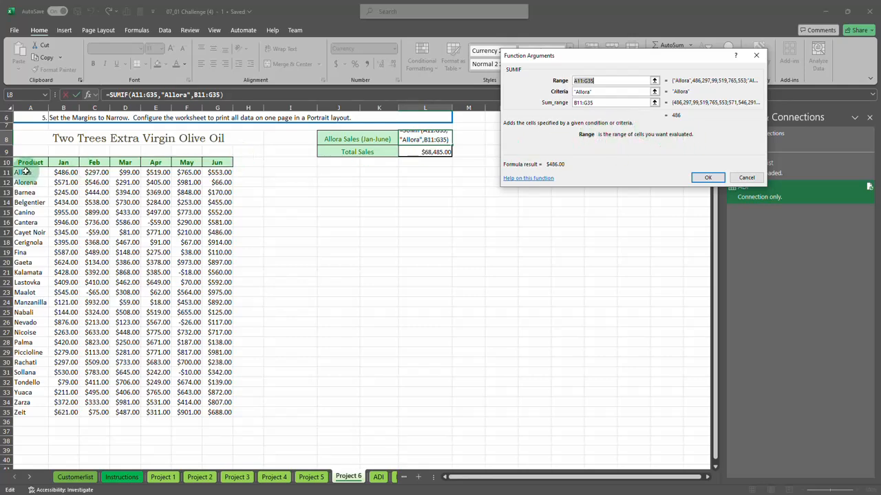
drag(577, 81, 596, 82)
drag(25, 173, 40, 406)
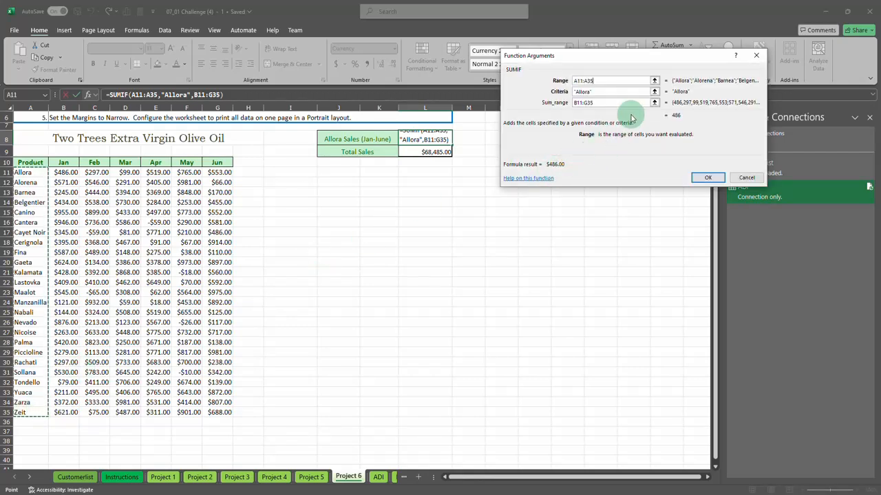
drag(26, 172, 213, 411)
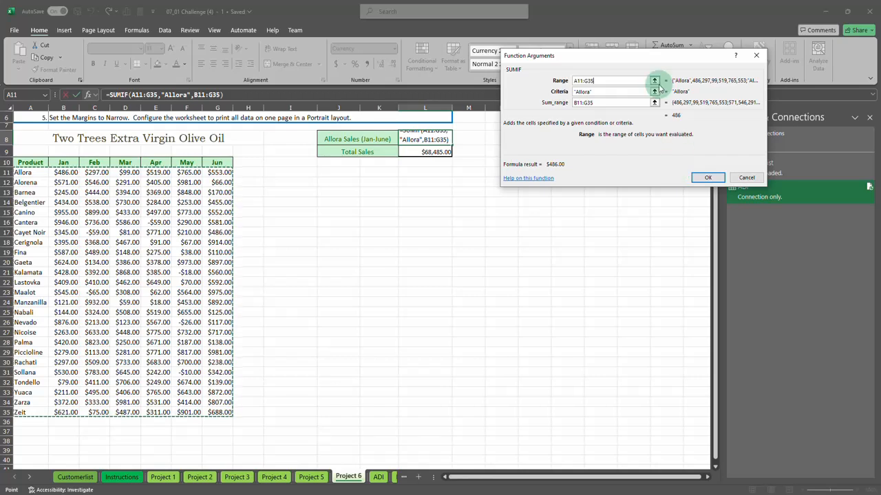
click(594, 102)
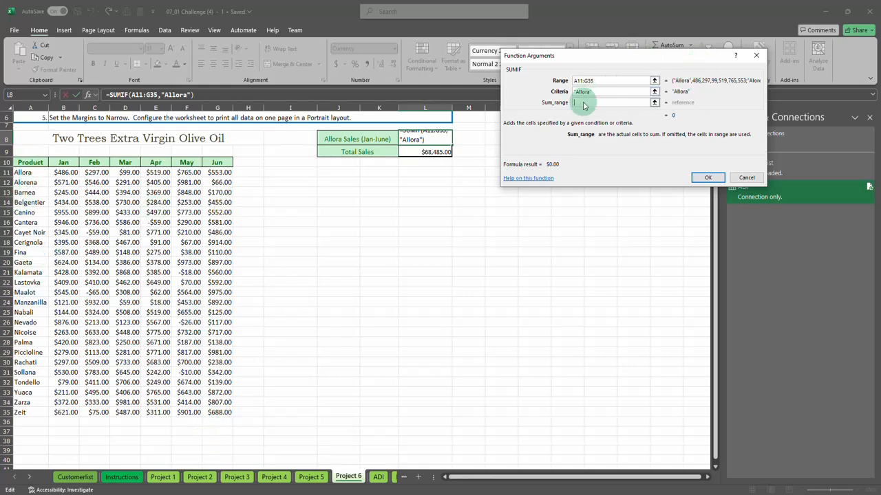
drag(62, 172, 220, 410)
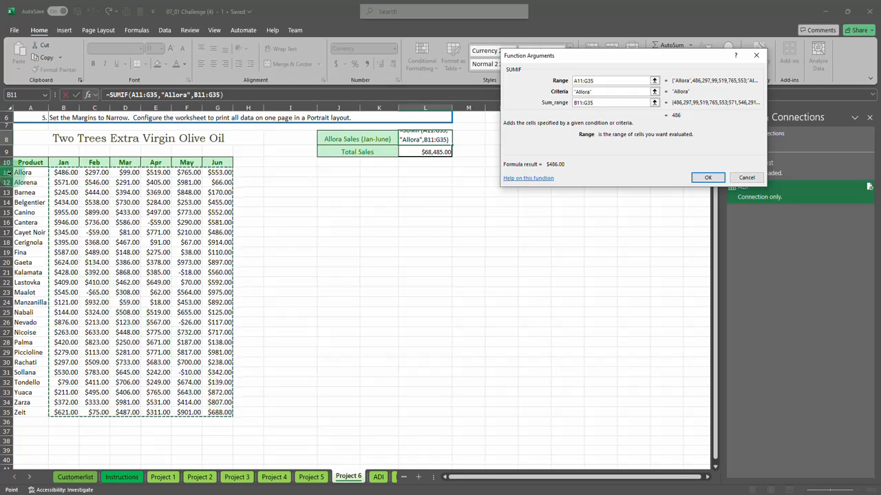
drag(22, 172, 213, 410)
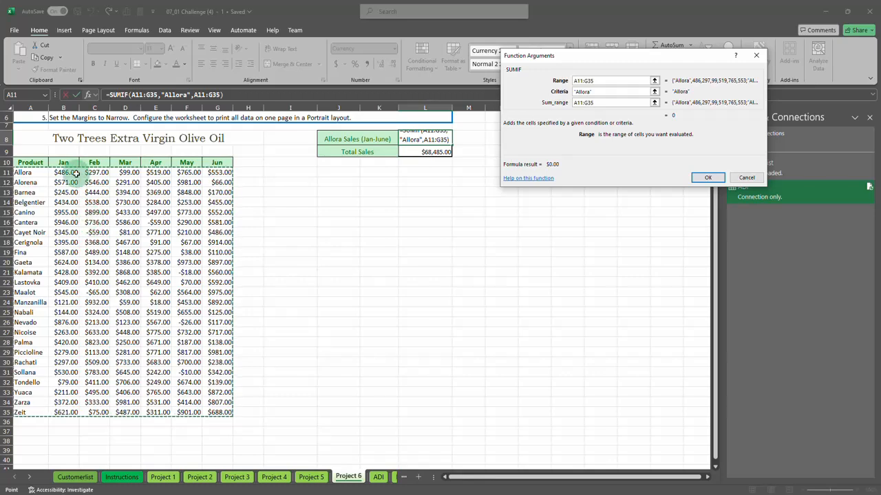
drag(69, 172, 219, 409)
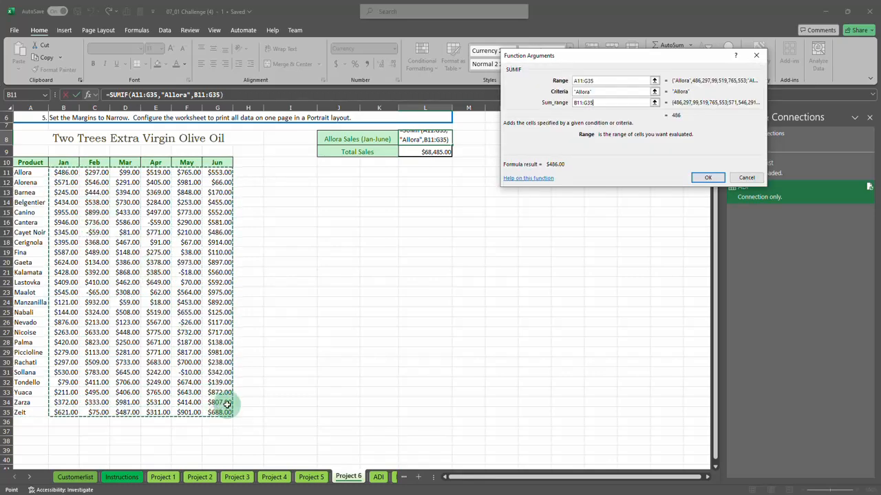
click(746, 177)
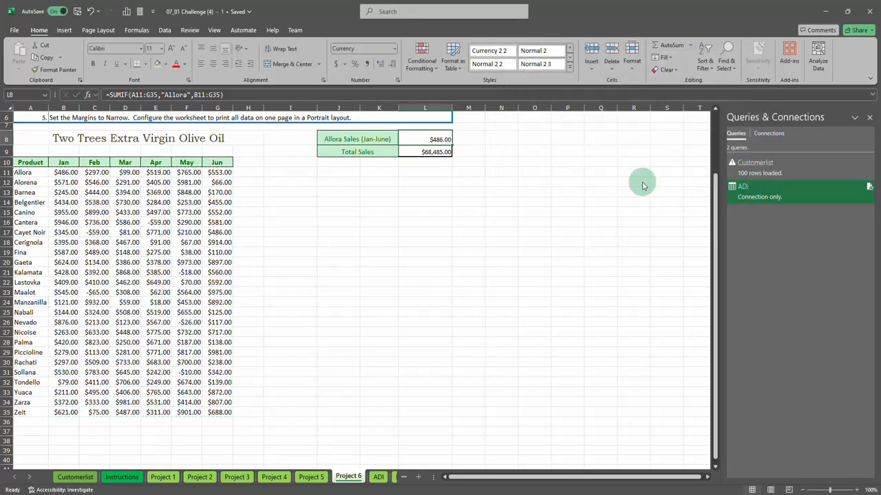
Replace the SUMIF formula in L8 with a SUMIFS function and open its function arguments.
double_click(415, 137)
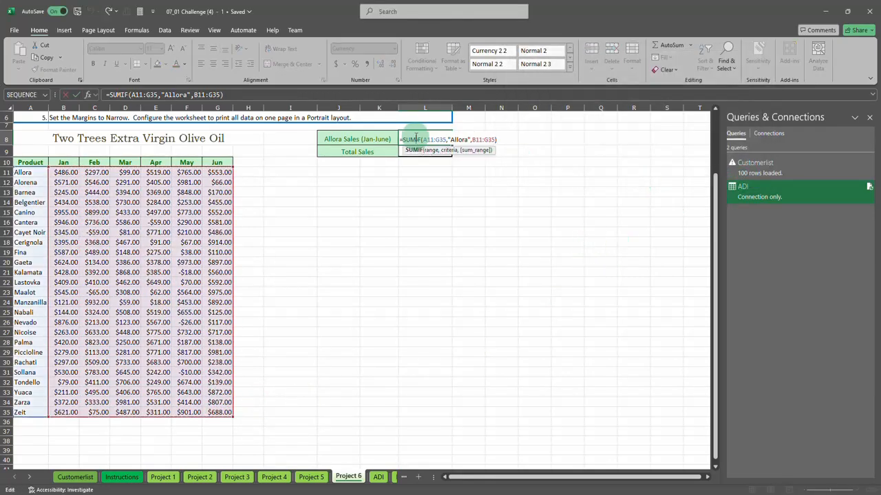
click(499, 143)
drag(465, 142, 369, 139)
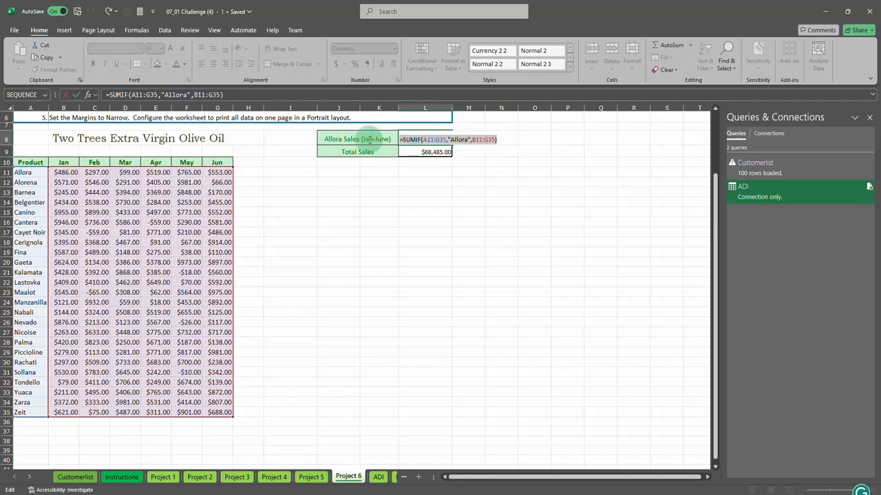
text(=sum)
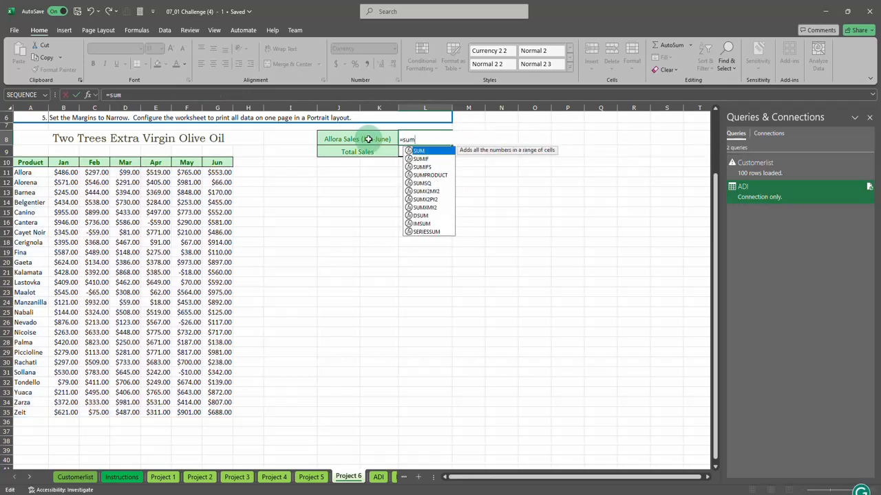
text(ifs()
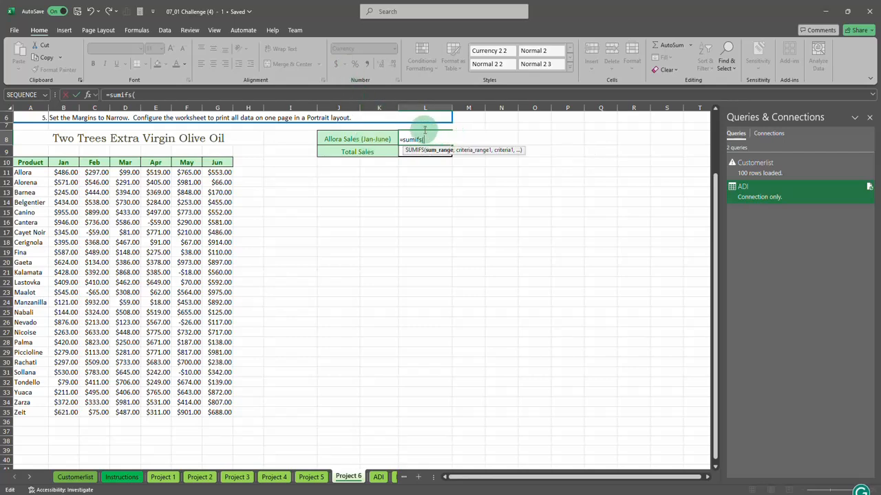
click(88, 95)
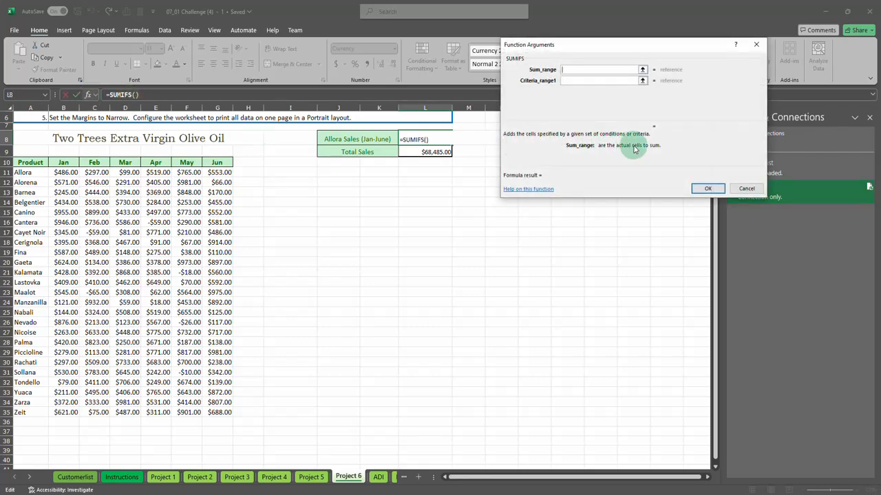
Set L8's SUMIFS arguments to sum range B11:G35, criteria range A11:A35 and criteria "Allora", and enter the formula.
drag(65, 172, 232, 412)
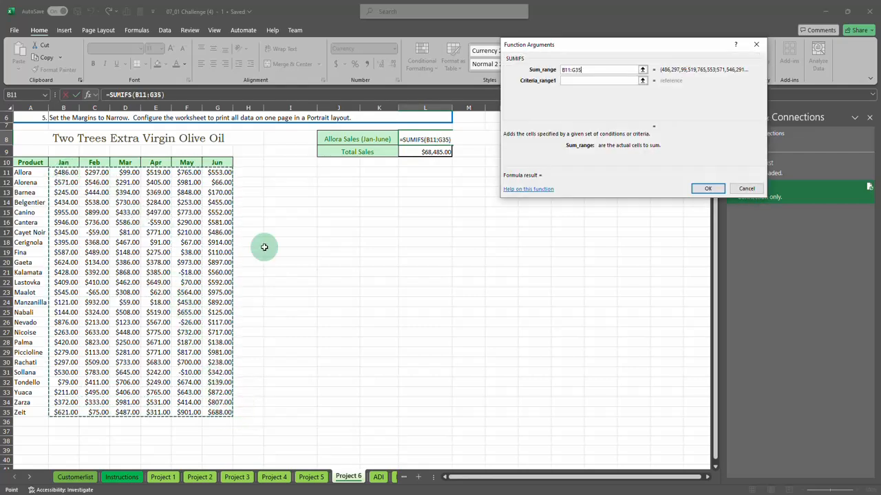
click(571, 80)
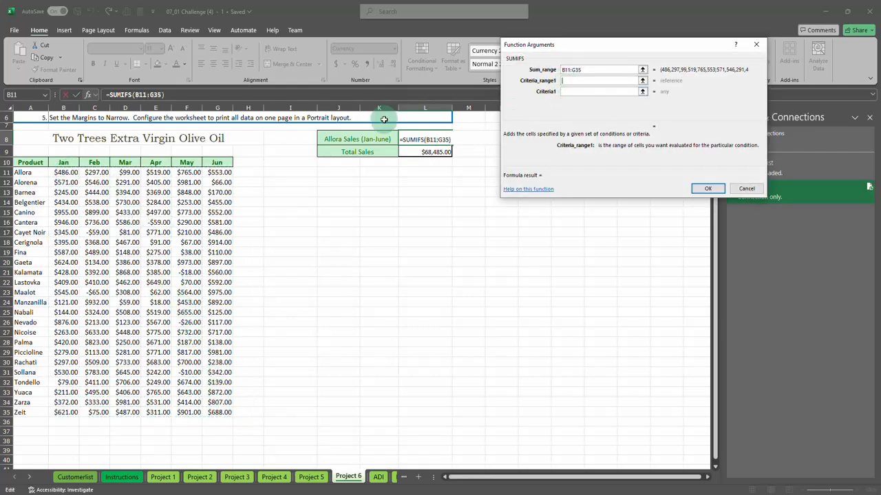
drag(23, 173, 31, 411)
click(577, 93)
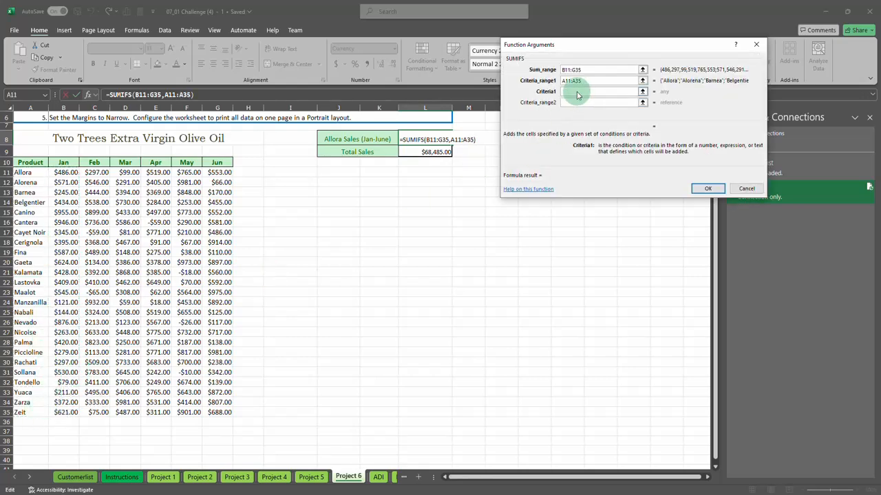
text(Allora)
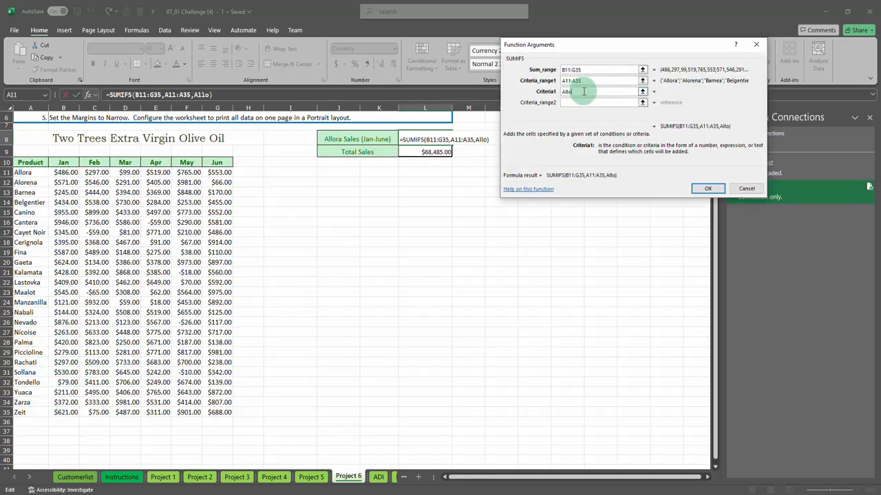
click(568, 103)
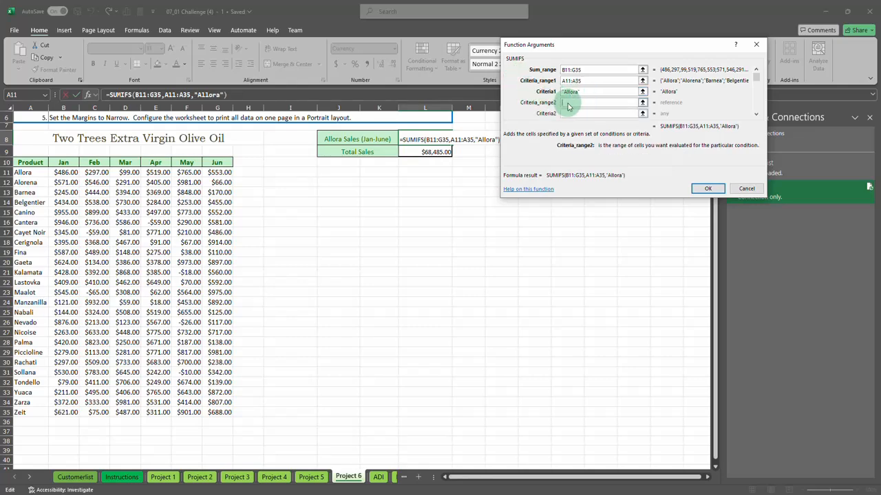
click(710, 188)
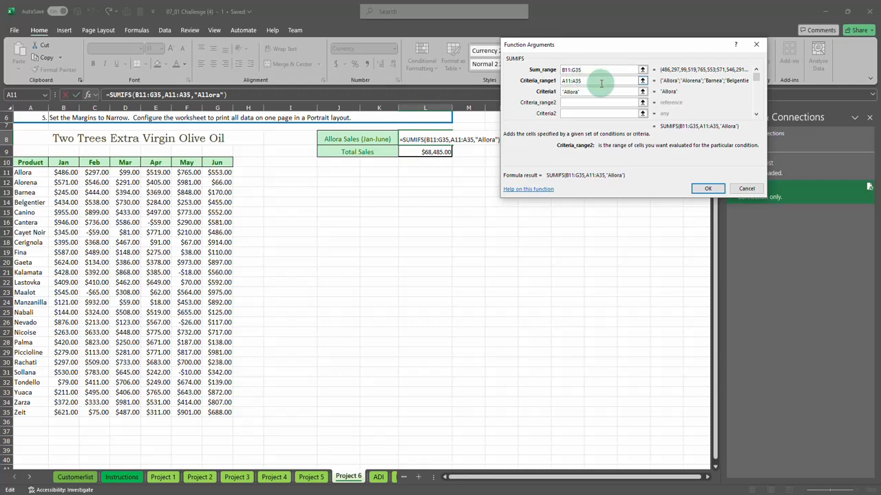
click(707, 189)
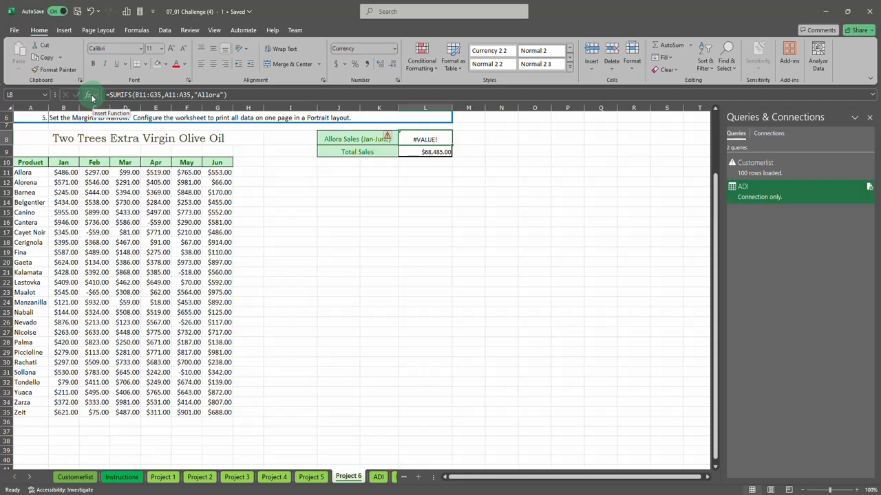
Try A11:G35 as the criteria range in L8's SUMIFS, and undo the change back to the SUMIF formula.
click(89, 97)
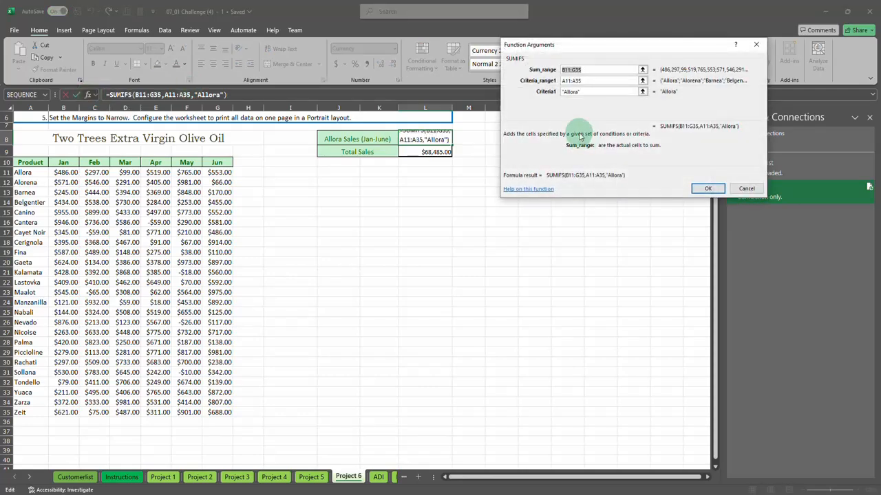
click(596, 82)
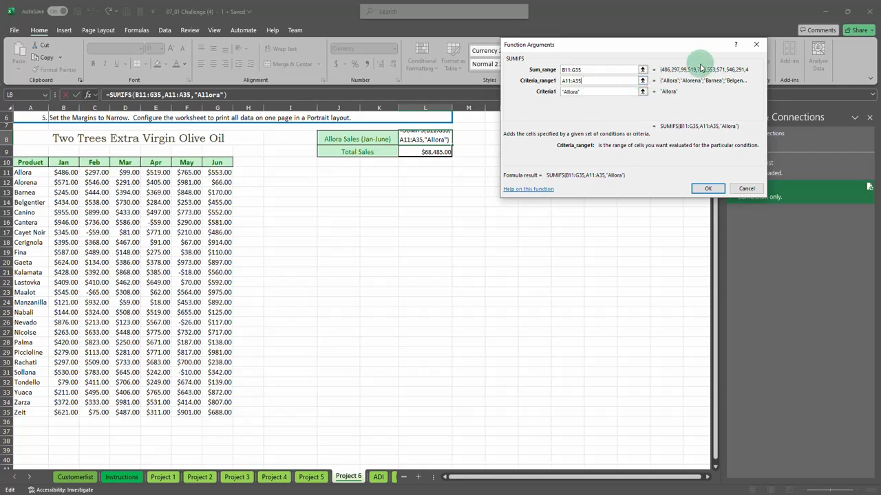
double_click(604, 82)
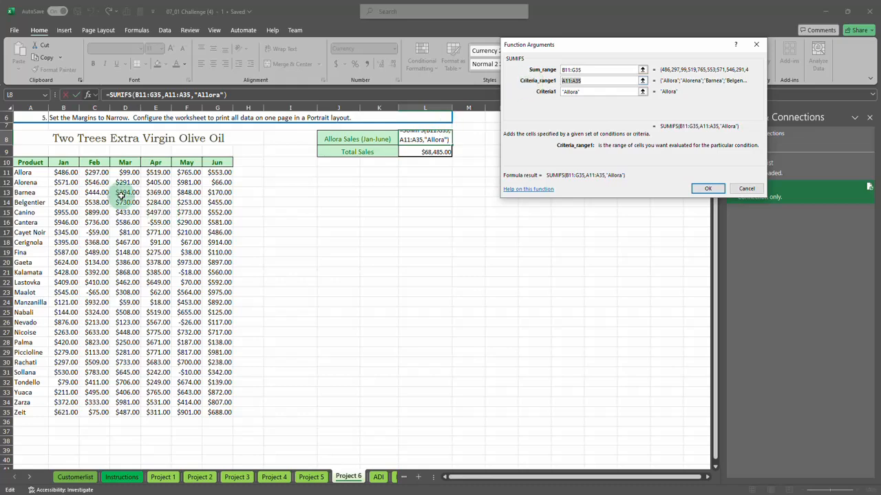
drag(28, 170, 215, 411)
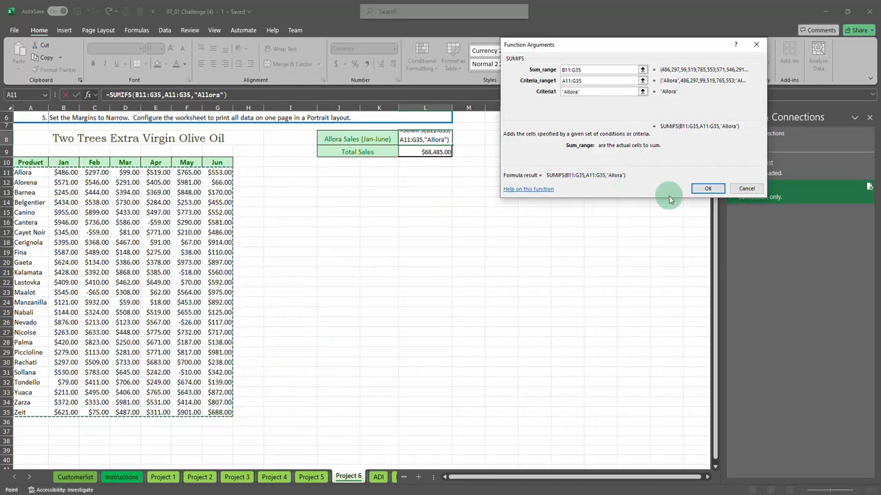
click(709, 190)
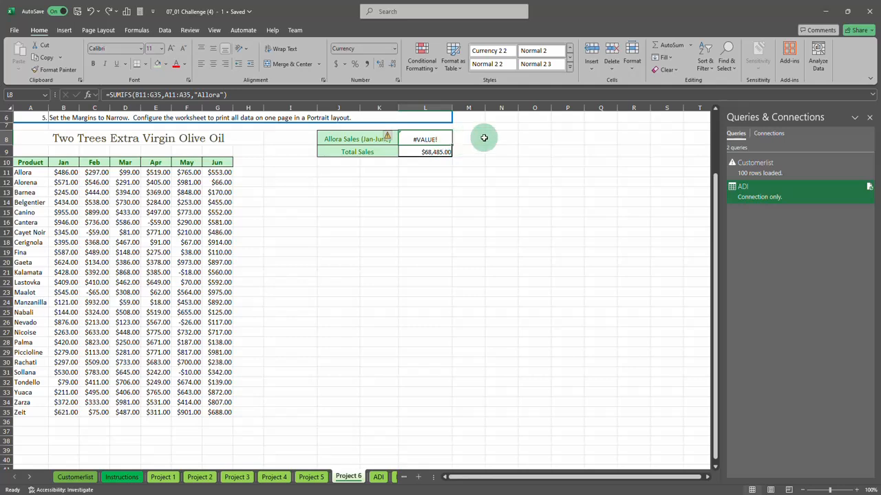
key(ctrl+z)
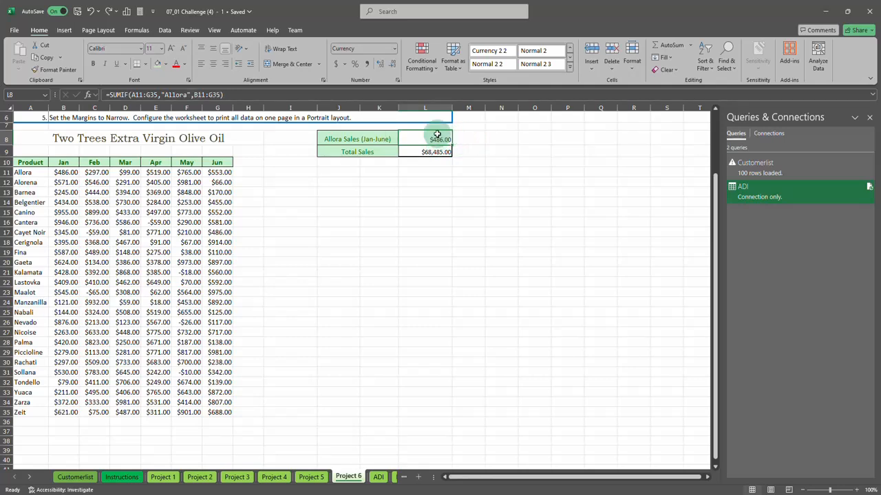
Set the range argument of L8's SUMIF formula to the product names in A11:A35.
click(88, 96)
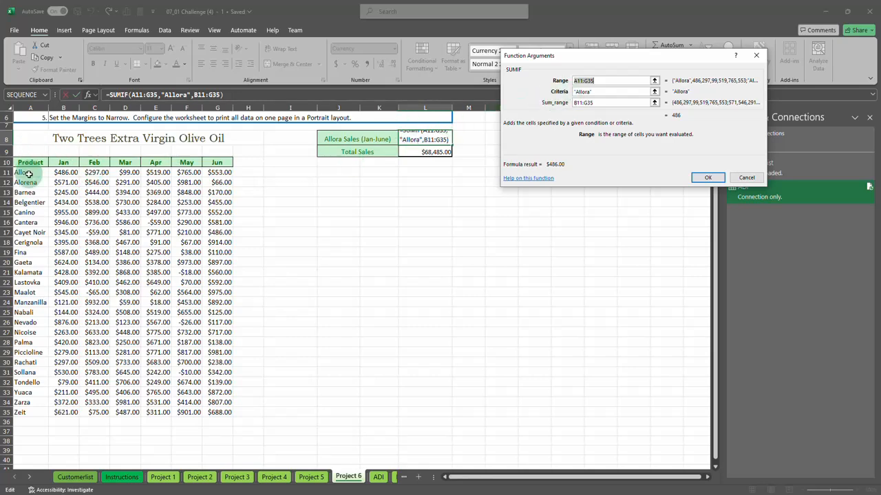
drag(28, 174, 23, 409)
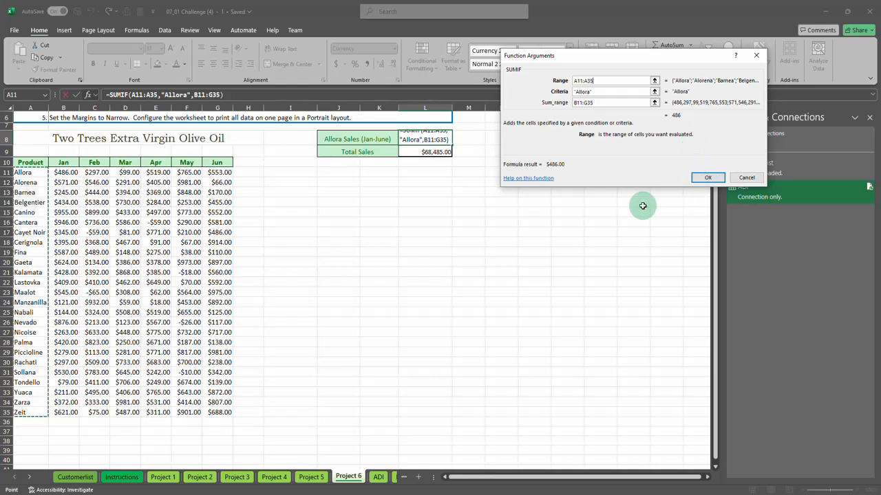
click(707, 178)
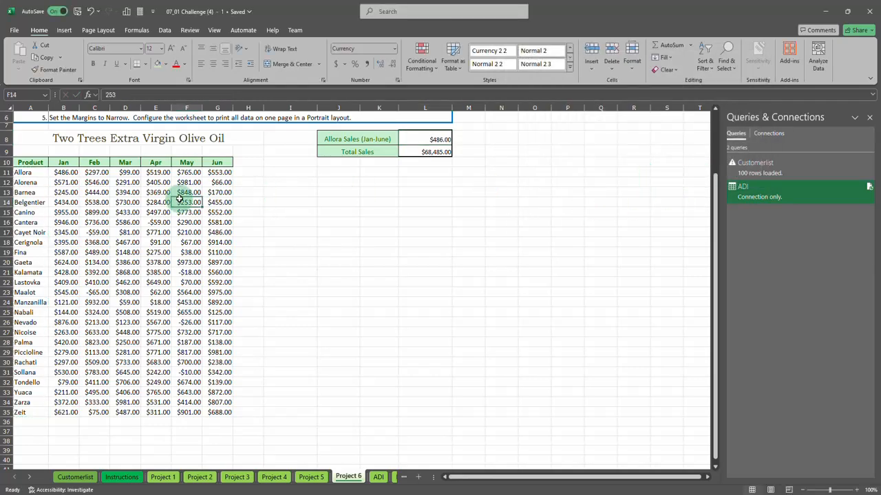
Clear Alorena's February sales in C12 and the Allora Sales formula in L8.
click(99, 182)
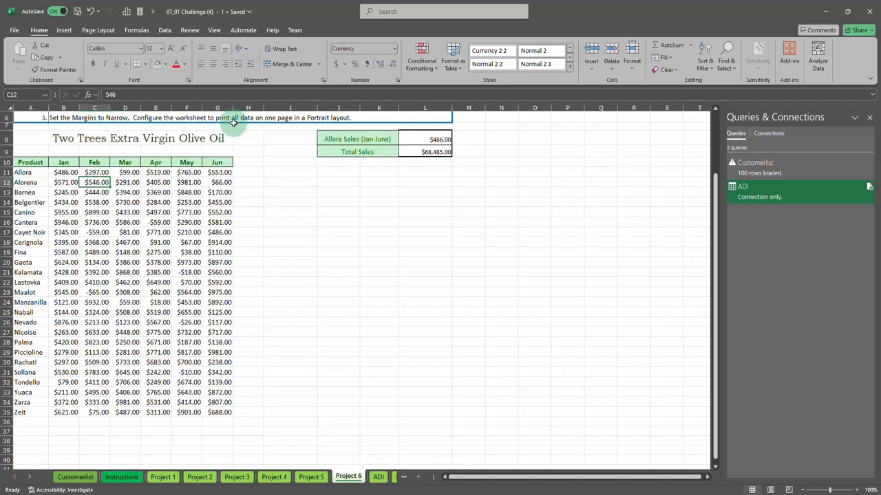
click(441, 139)
key(Delete)
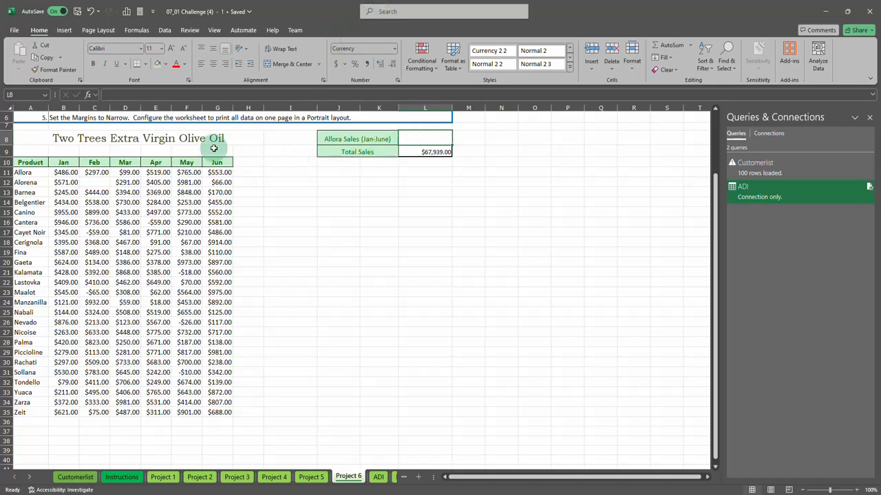
Enter a SUM formula in L8 that adds Allora's monthly sales in B11:G11.
text(=sum()
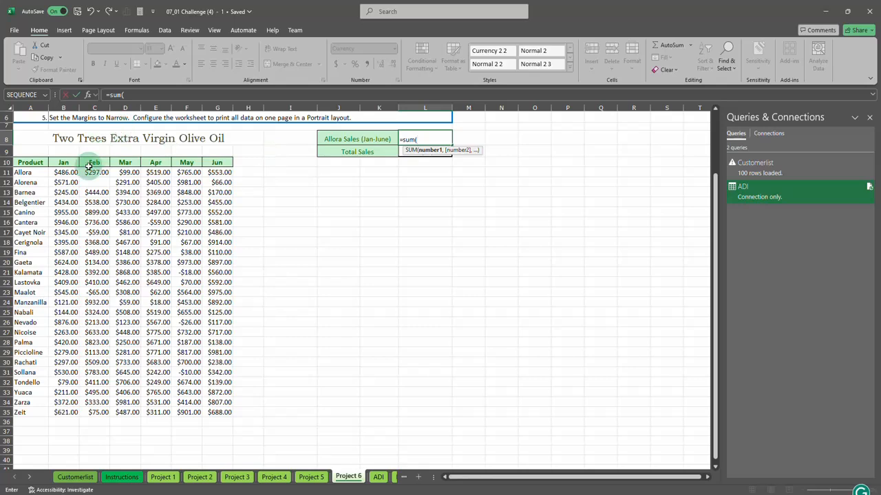
drag(65, 173, 222, 173)
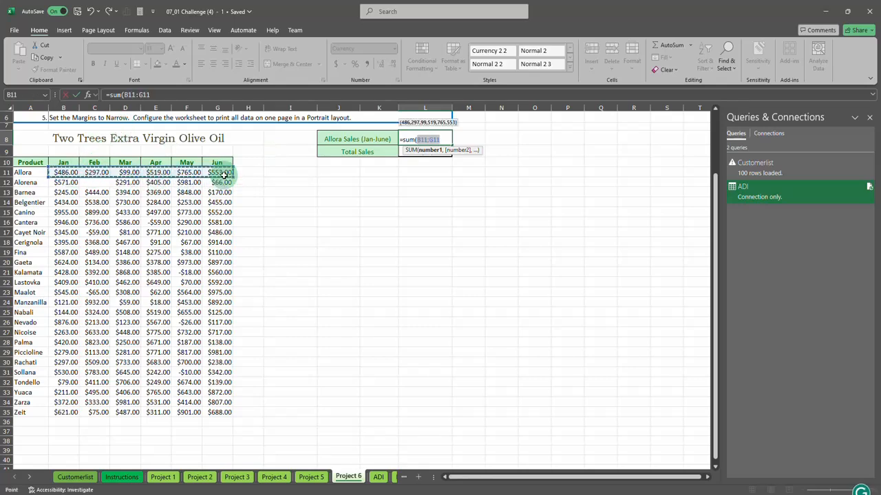
key(Return)
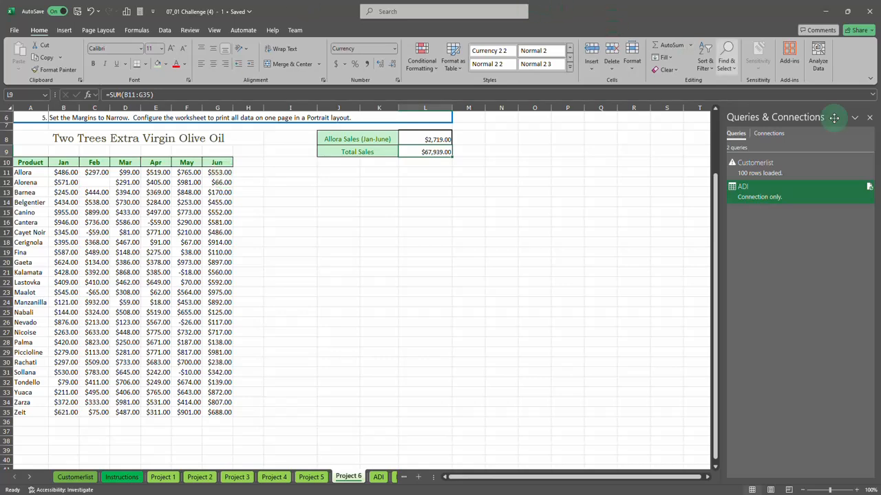
Close the Queries & Connections pane and replace L8's formula with an AVERAGEIF using range A11:G35, criteria "Allora" and the monthly sales as average range.
click(869, 117)
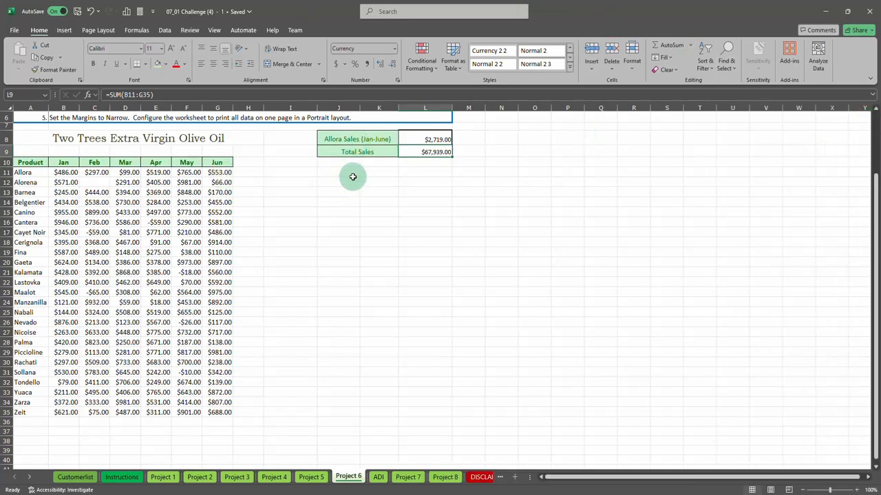
click(418, 137)
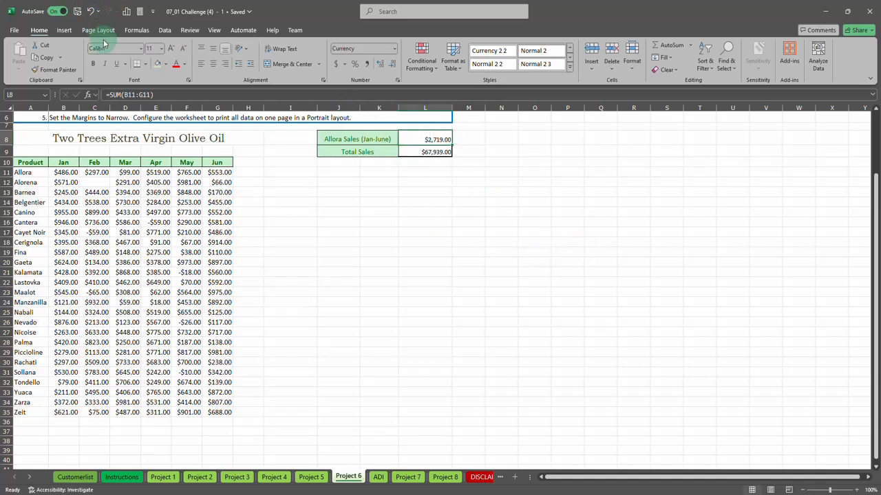
click(157, 95)
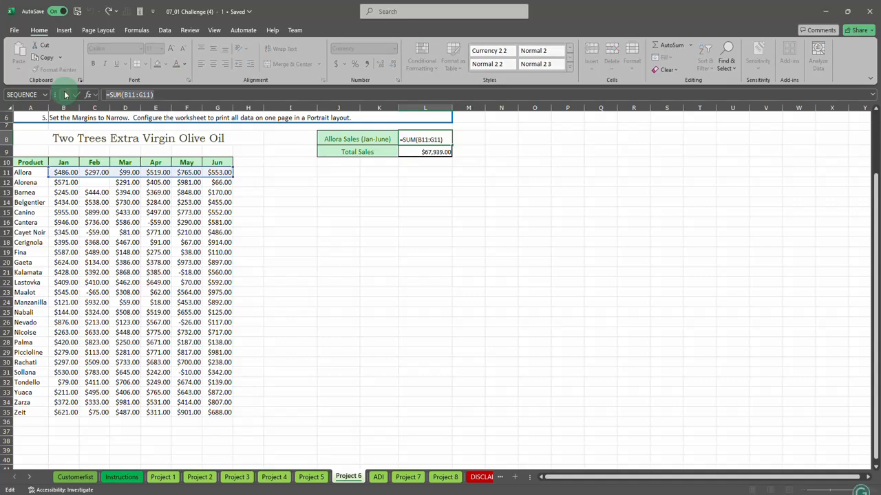
key(BackSpace)
key(BackSpace)
key(BackSpace)
key(BackSpace)
key(BackSpace)
key(BackSpace)
key(BackSpace)
key(BackSpace)
key(BackSpace)
key(BackSpace)
key(BackSpace)
key(BackSpace)
text(average)
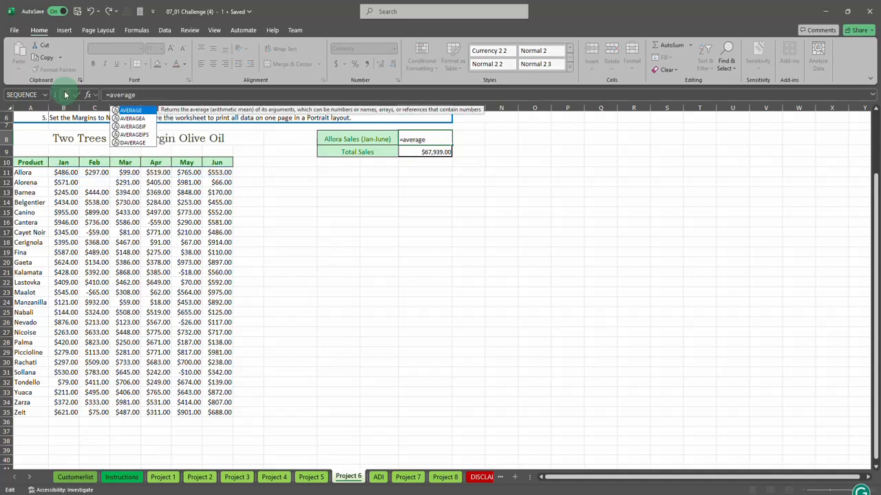
text(if()
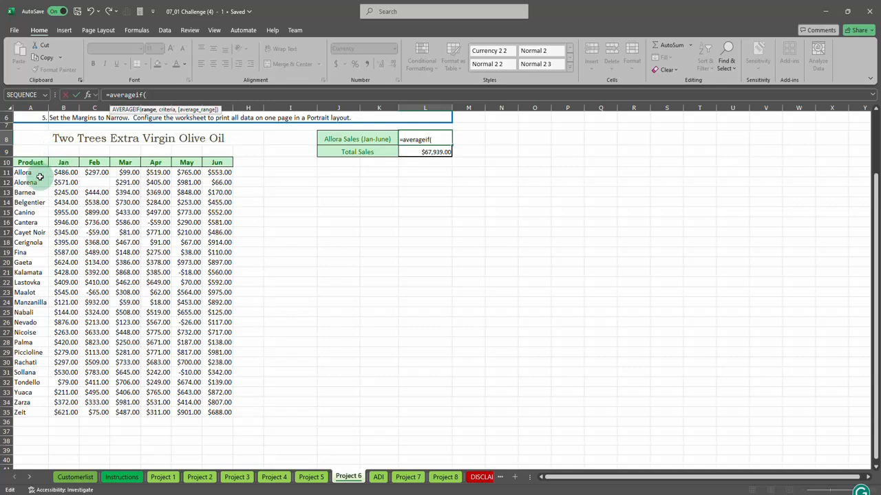
drag(39, 174, 215, 412)
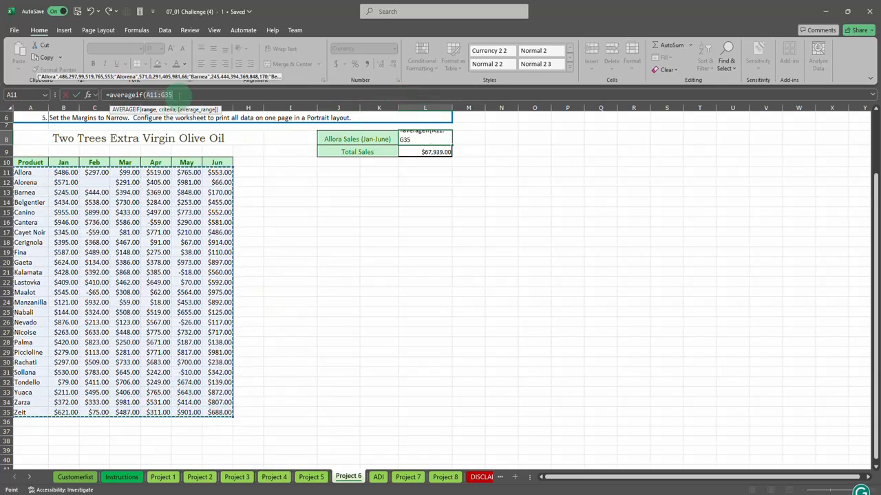
text(,"Allora",)
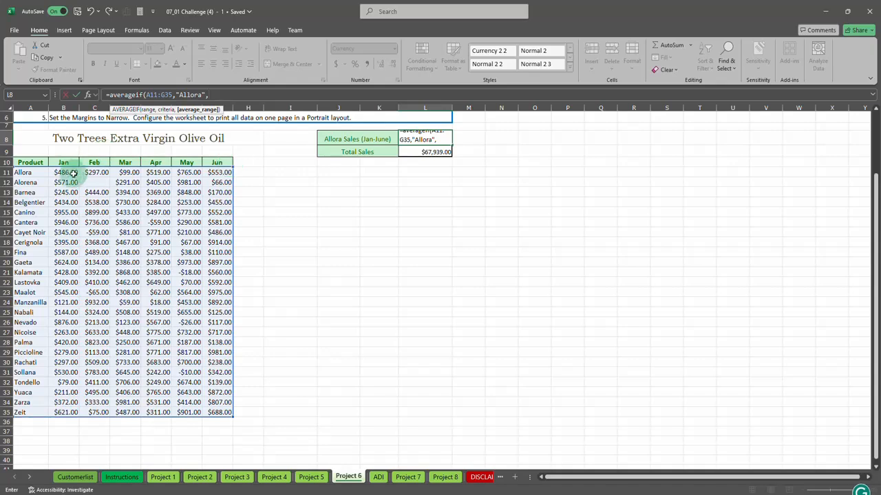
drag(69, 172, 231, 403)
key(Return)
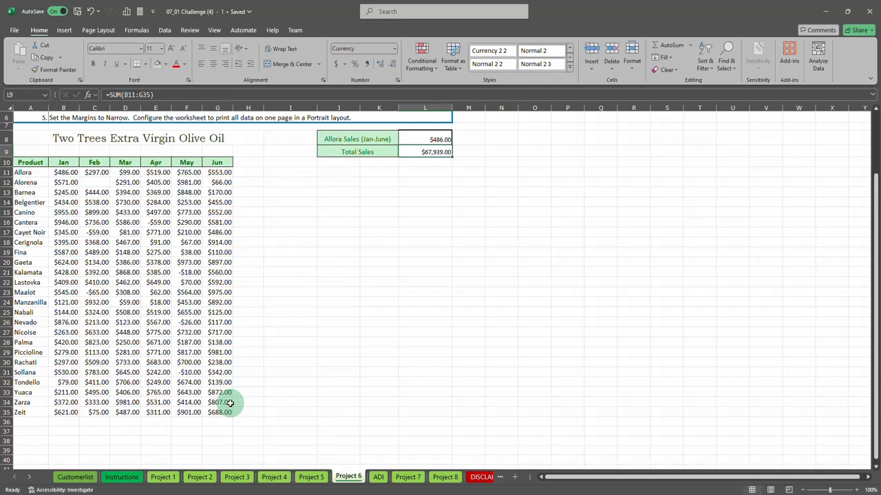
Check Allora's January sales cell B11 and Alorena's February sales cell C12.
click(81, 172)
click(76, 173)
click(95, 183)
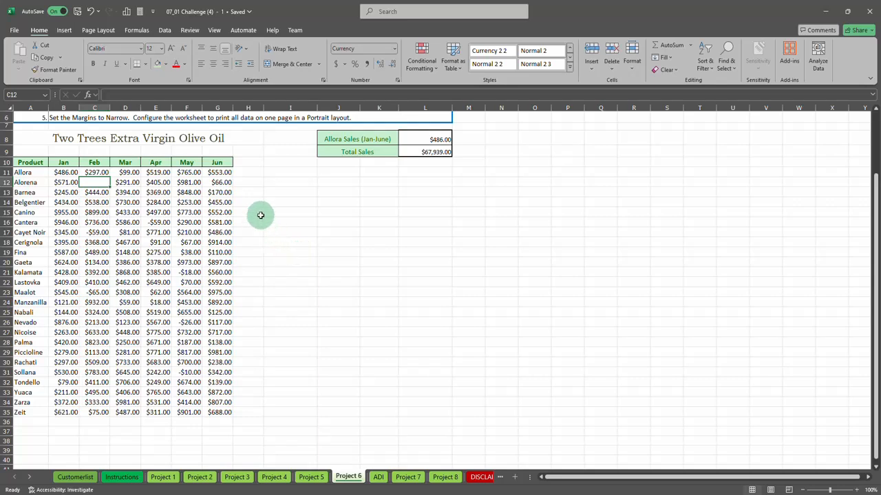
Undo the recent edits back to L8's SUMIF formula, restoring Alorena's February sales in C12.
key(ctrl+z)
key(ctrl+z)
key(ctrl+z)
key(ctrl+z)
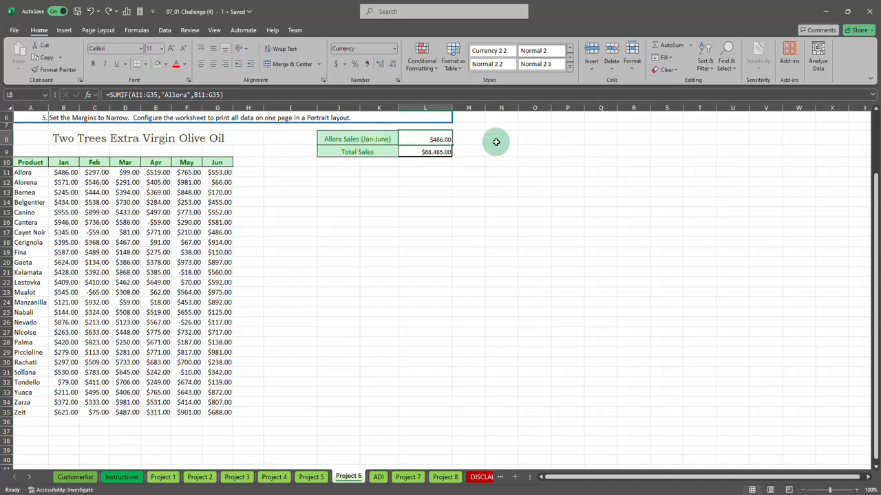
Test a SUMIF formula in K14 with range A11:G35, criteria "Allora" and sum range B11:G35, and clear the cell.
click(393, 200)
text(=)
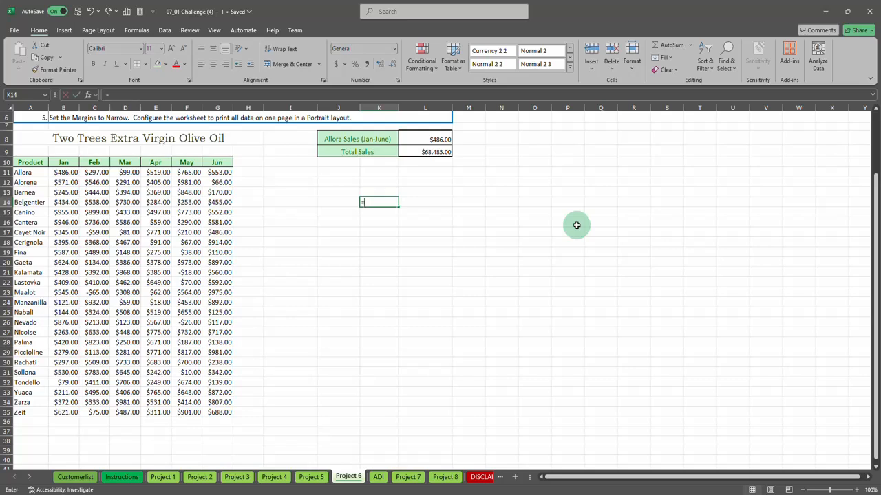
text(sum)
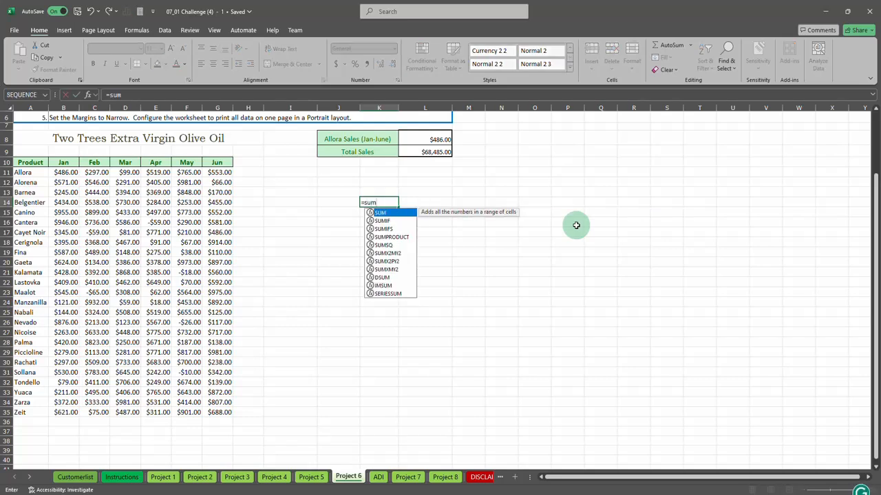
text(if)
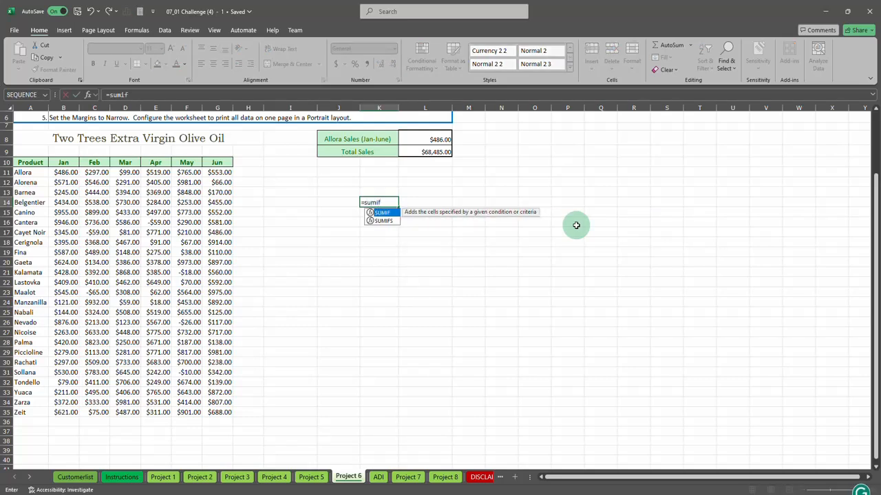
text(()
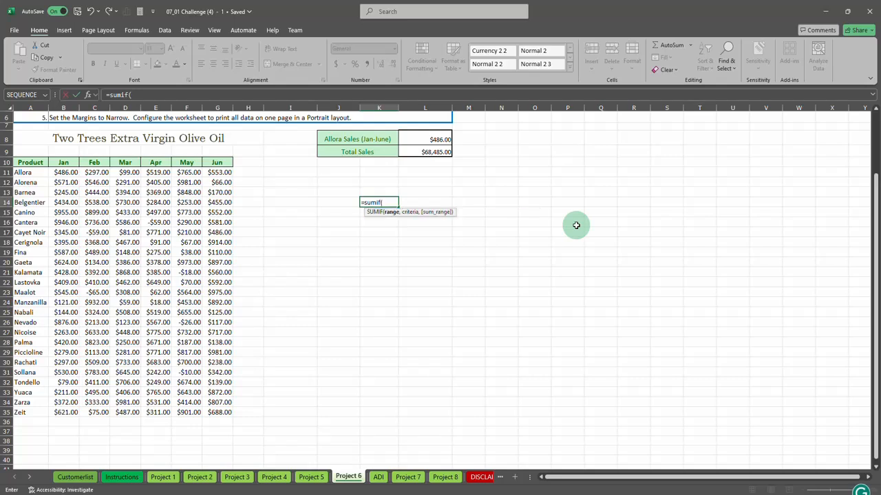
drag(28, 172, 216, 412)
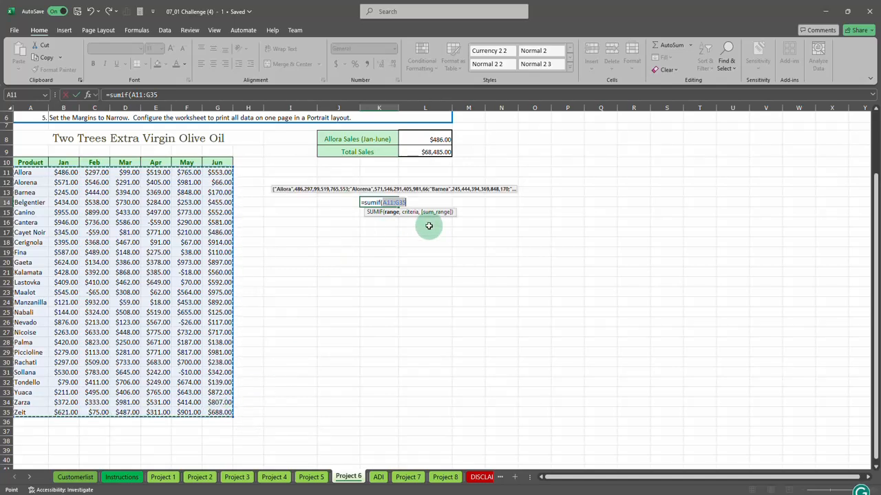
text(,"Allora)
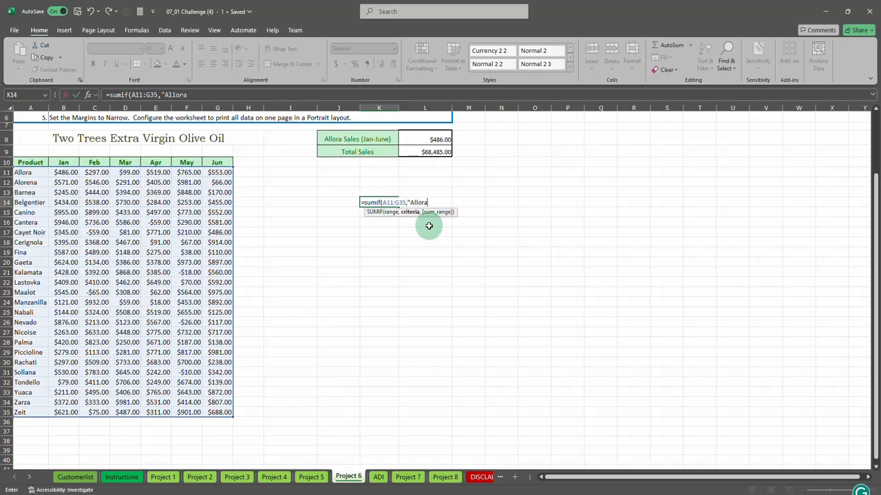
text(",)
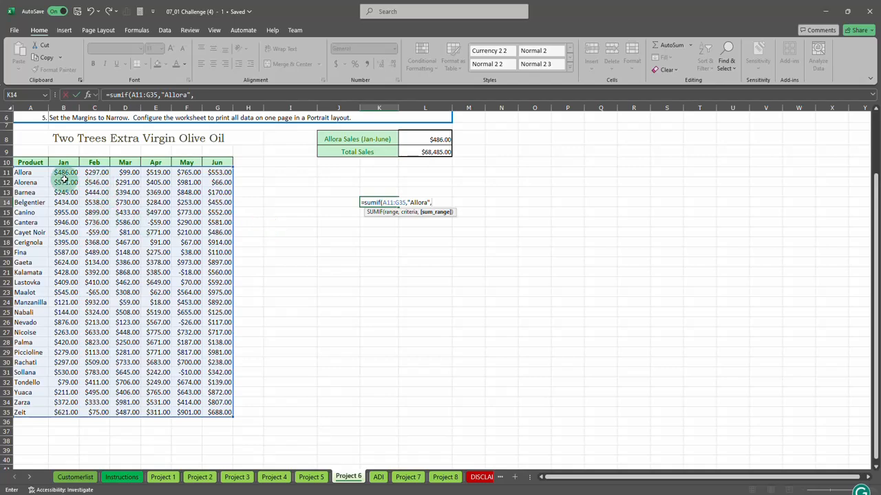
drag(52, 173, 211, 411)
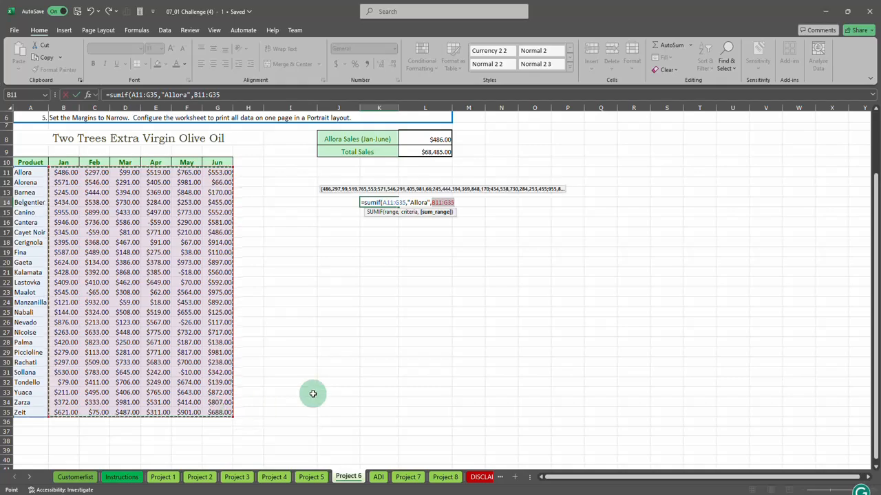
key(Return)
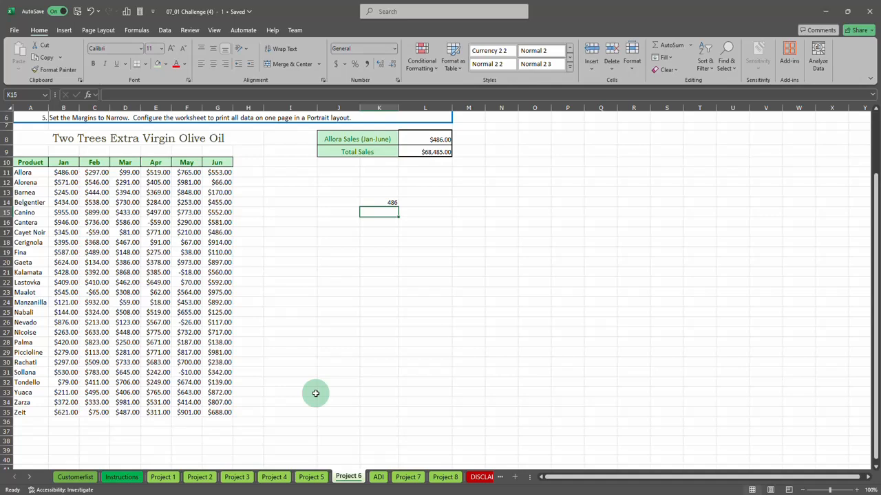
key(Up)
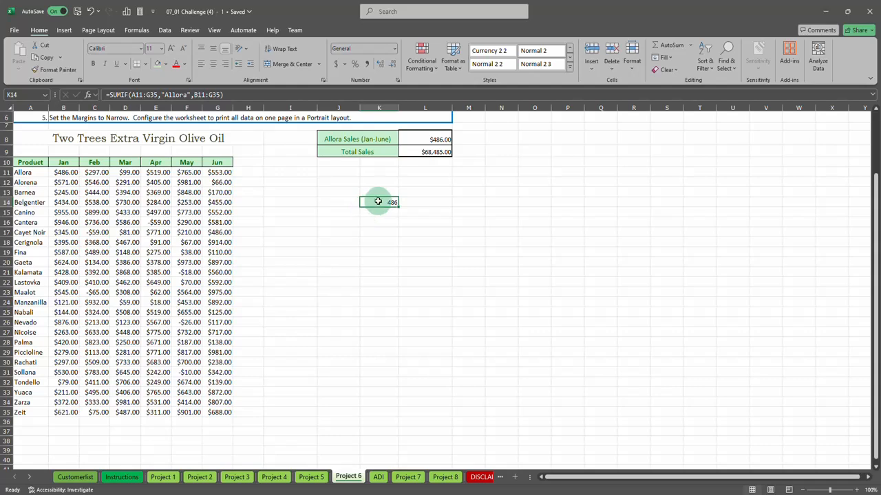
key(Delete)
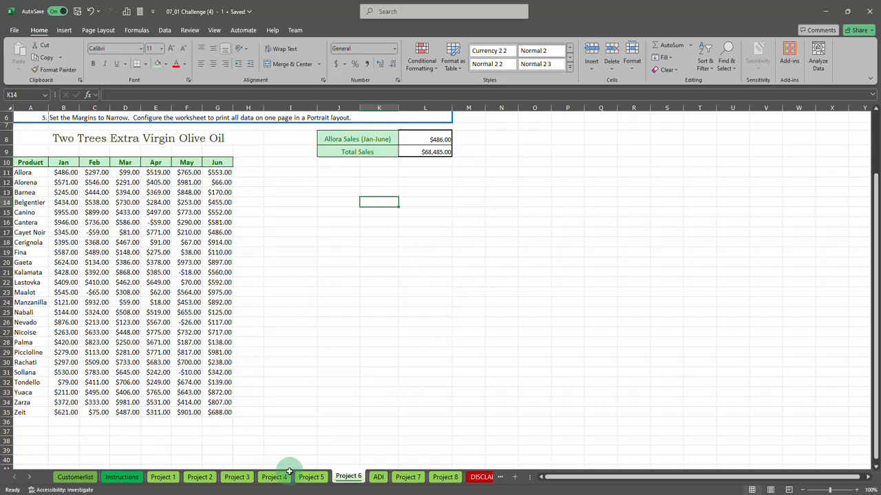
Go to the Project 5 worksheet and show its formulas instead of their values.
click(378, 478)
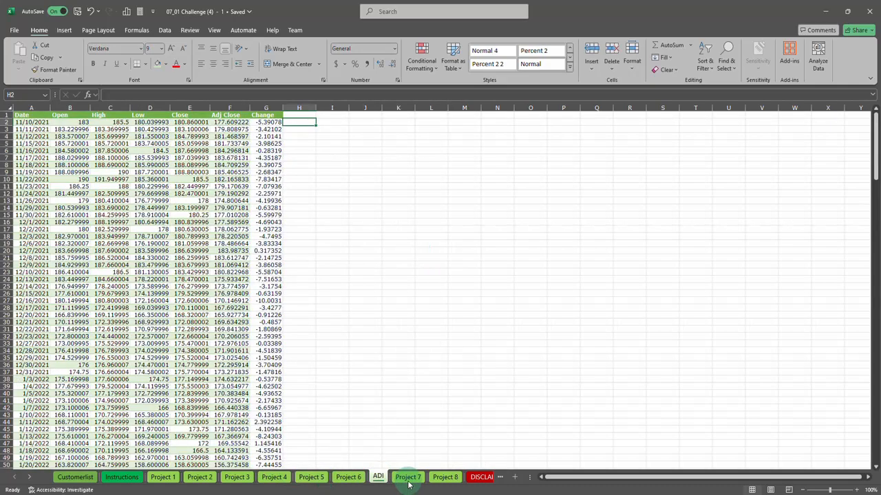
click(407, 477)
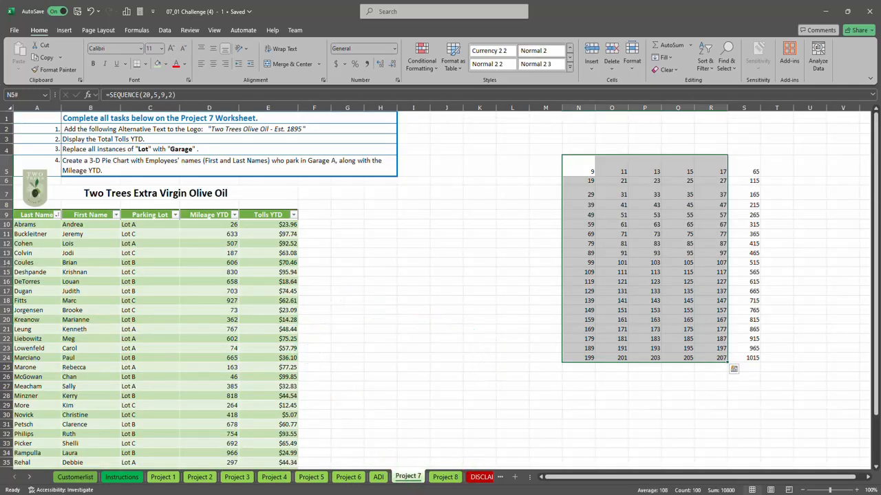
click(446, 478)
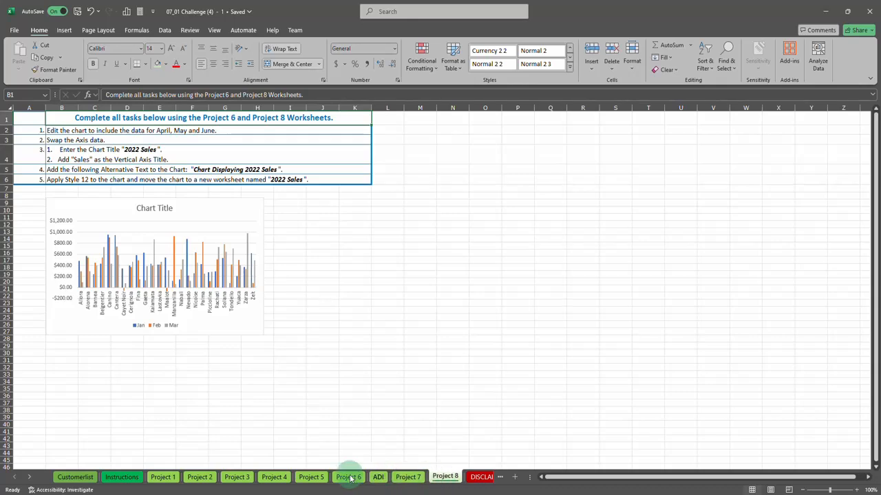
click(312, 478)
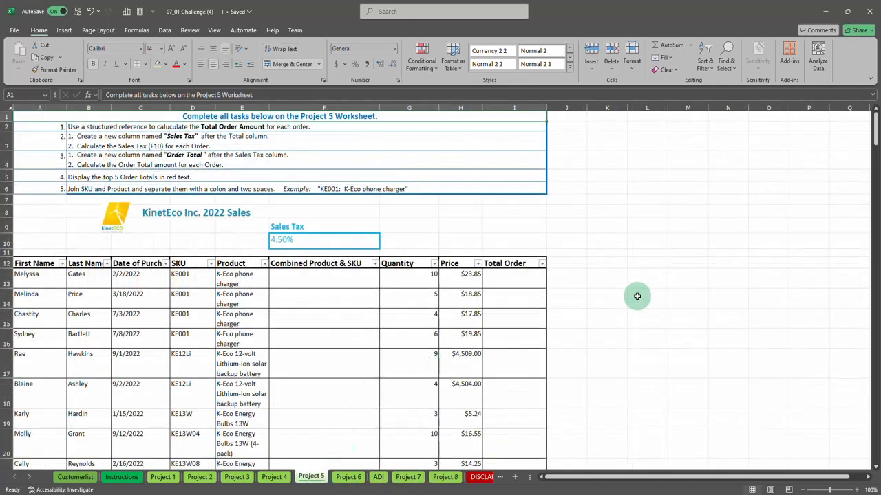
click(298, 239)
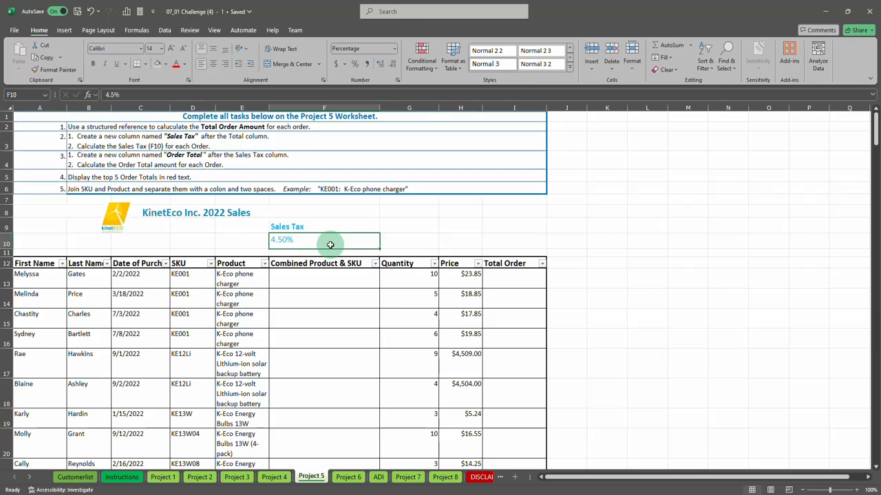
key(ctrl+grave)
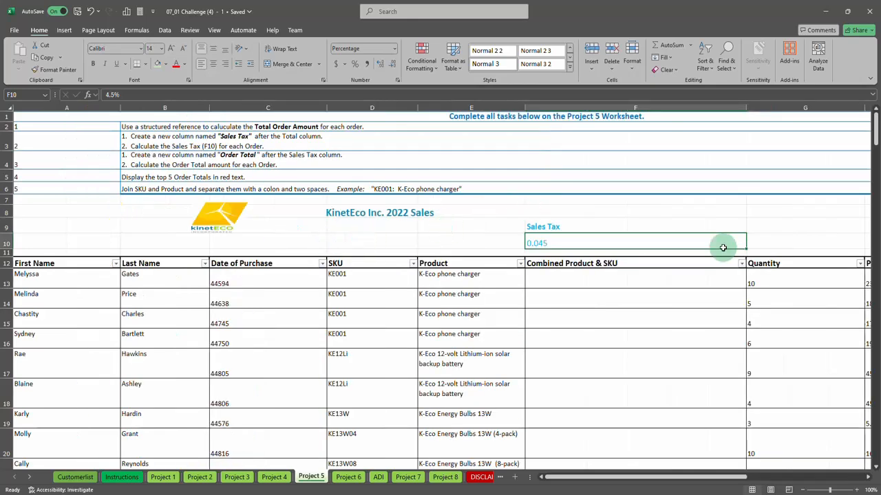
Enter the relative reference =A1 in J9.
drag(613, 478, 771, 480)
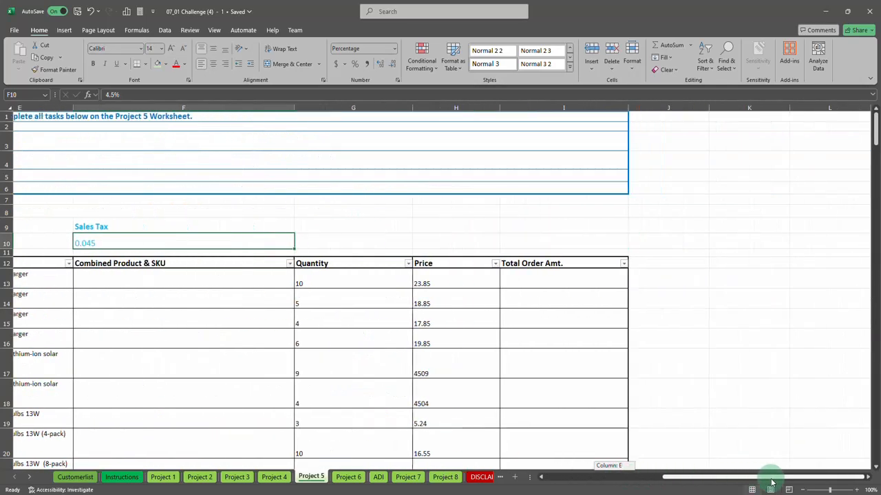
click(695, 233)
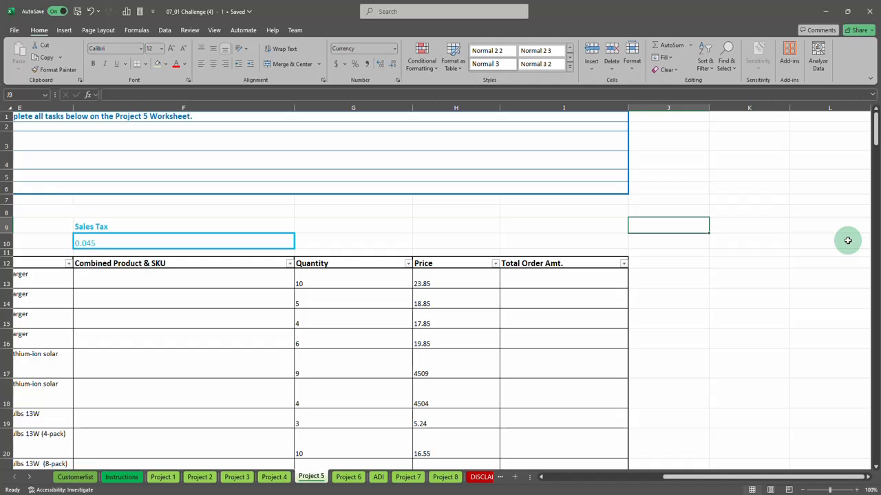
text(=)
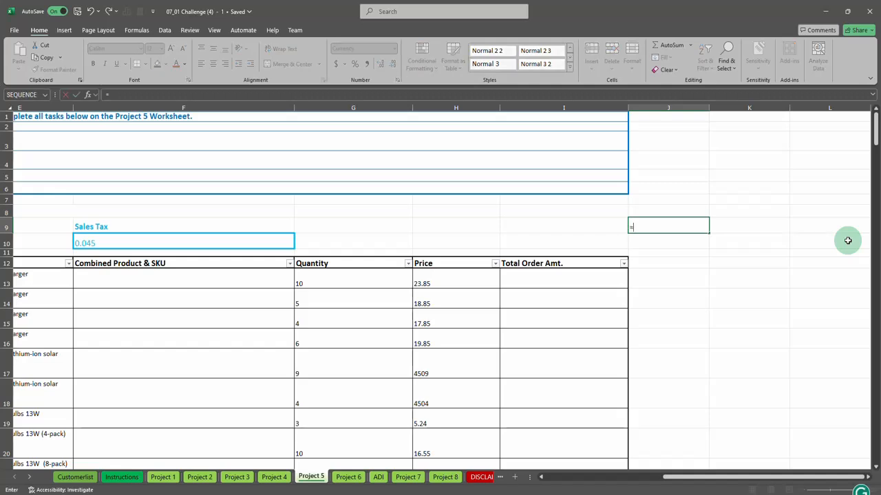
text(a1)
key(Return)
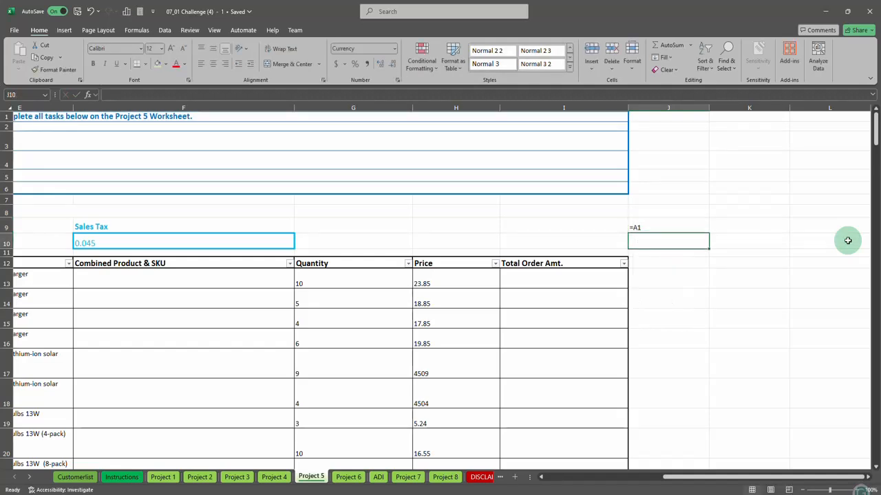
Fill the relative reference from J9 down to row 16 and across to column L, and undo both fills.
click(676, 229)
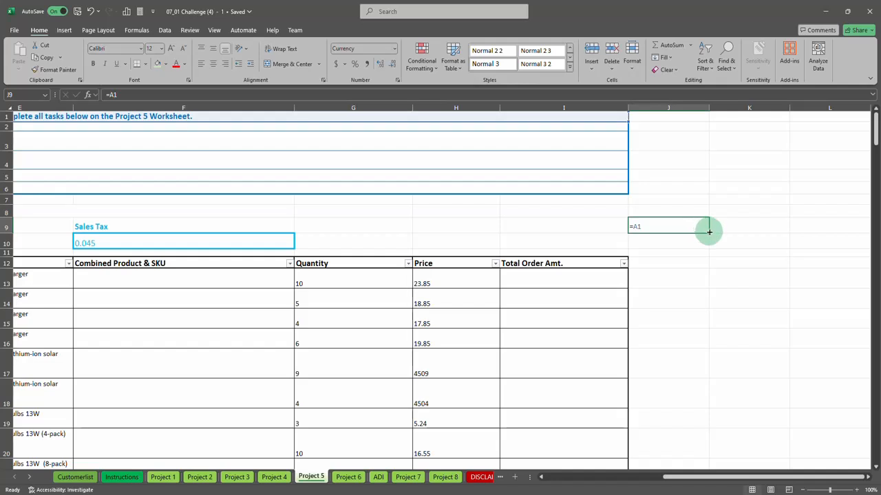
drag(708, 232, 703, 360)
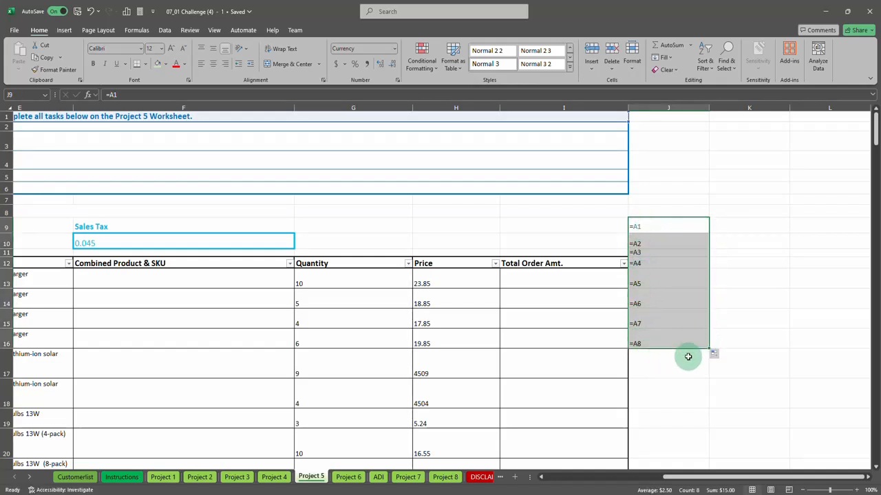
drag(710, 347, 830, 334)
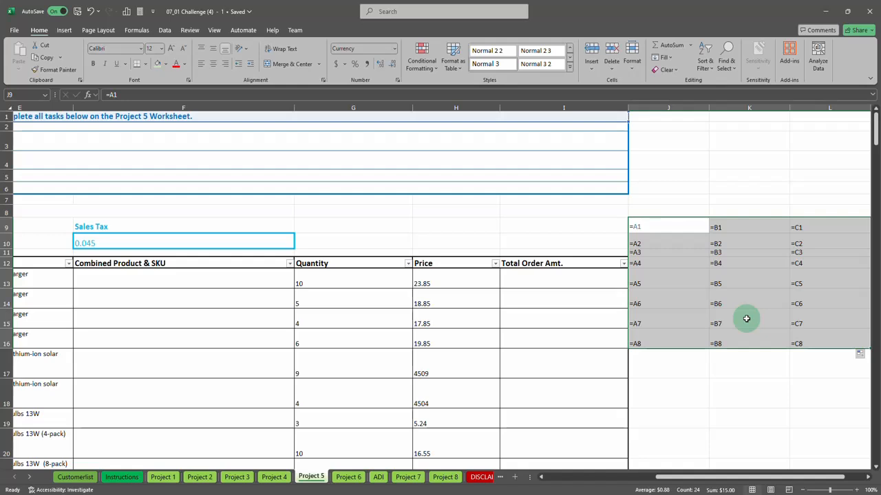
key(ctrl+z)
key(ctrl+z)
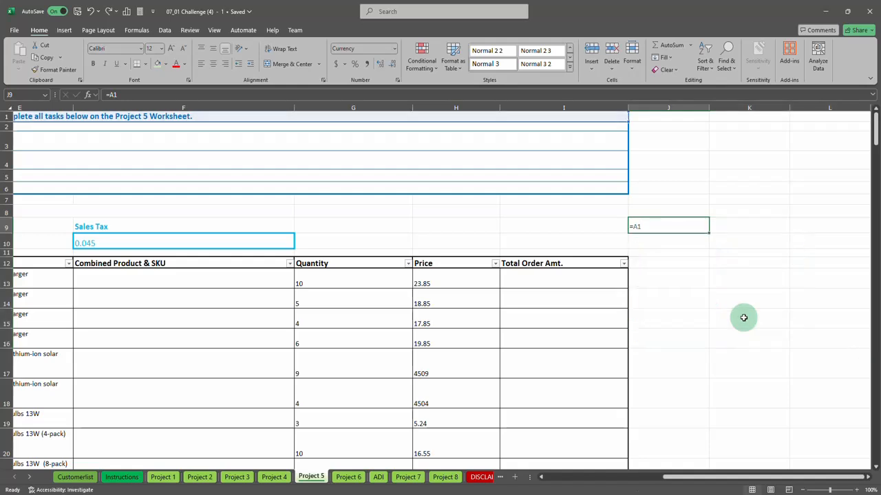
Make the reference in J9 absolute as =$A$1.
double_click(660, 226)
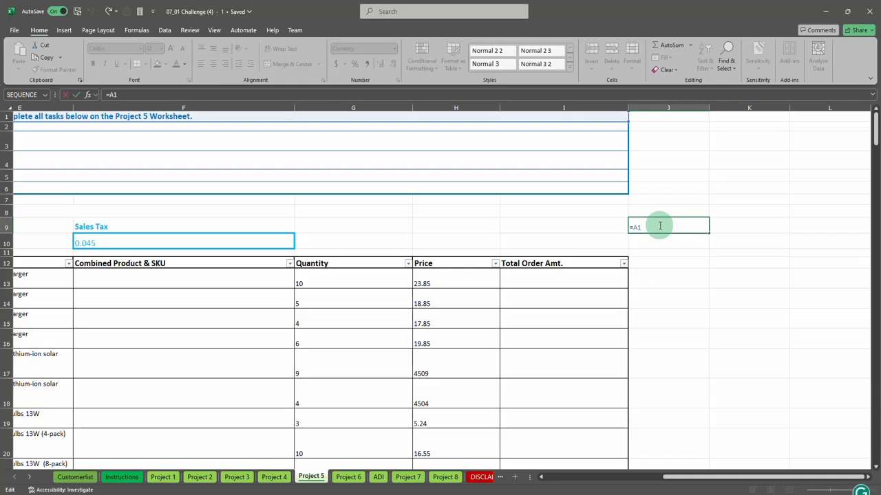
key(F4)
key(Return)
Fill the absolute reference from J9 through L15 and undo the fill.
click(660, 225)
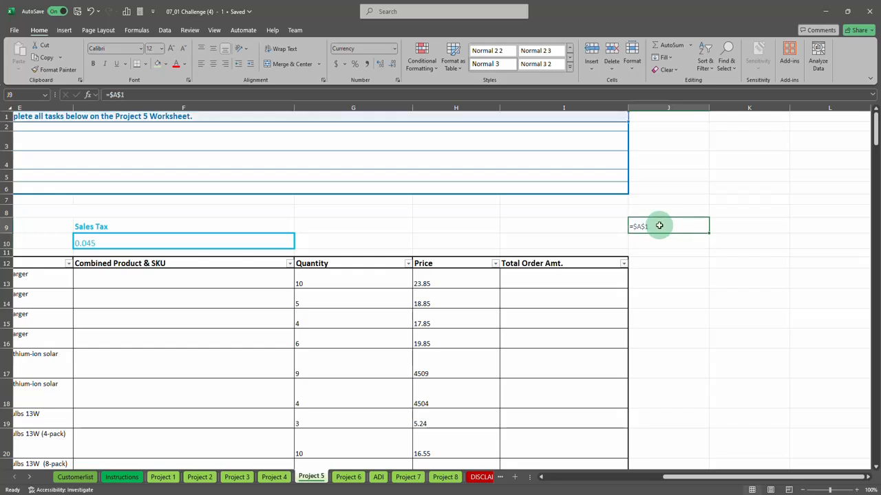
drag(708, 234, 812, 294)
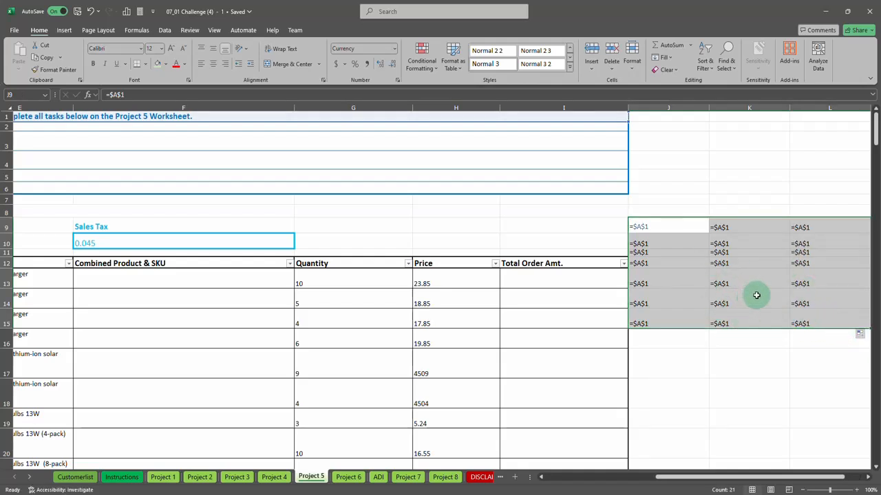
drag(756, 295, 661, 230)
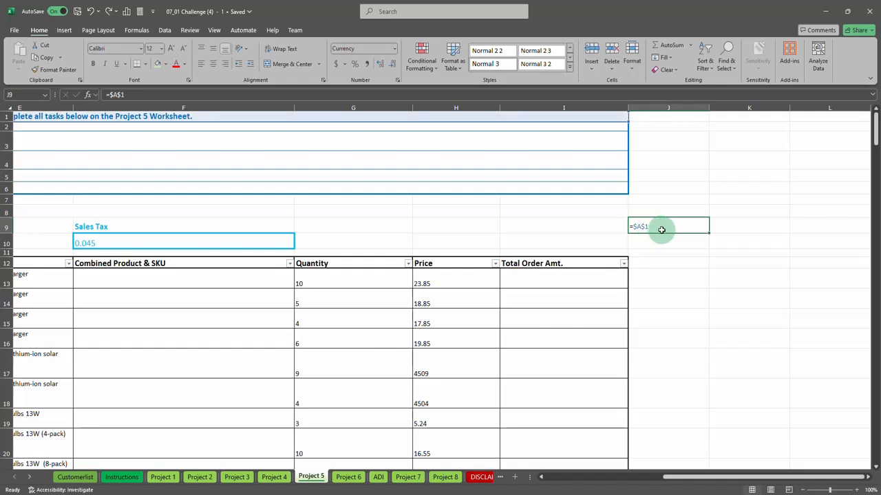
Change the reference in J9 to the mixed form =A$1 with only the row locked.
double_click(660, 228)
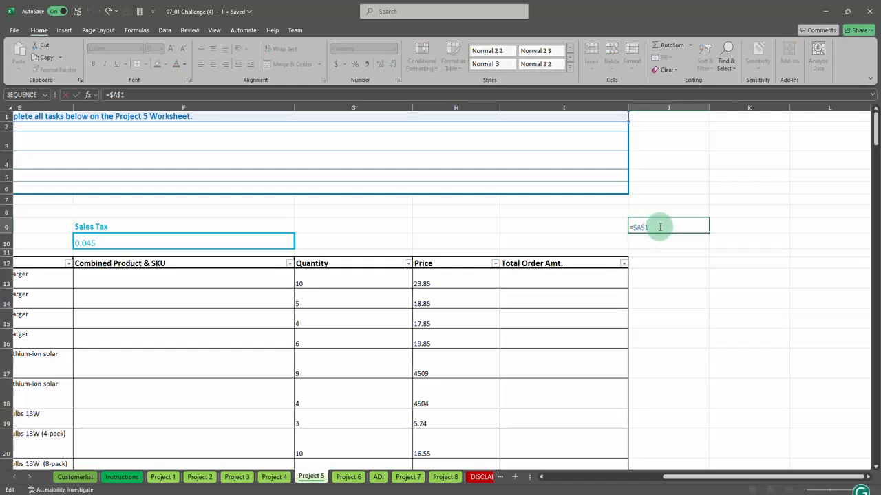
key(F4)
key(ctrl+Return)
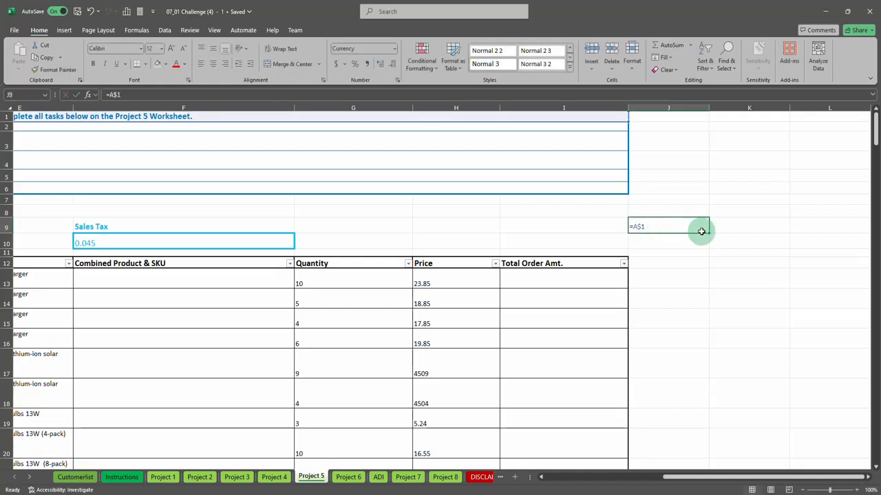
Fill the mixed reference from J9 down to J17 and across to column L, and undo the fill across.
drag(708, 231, 723, 357)
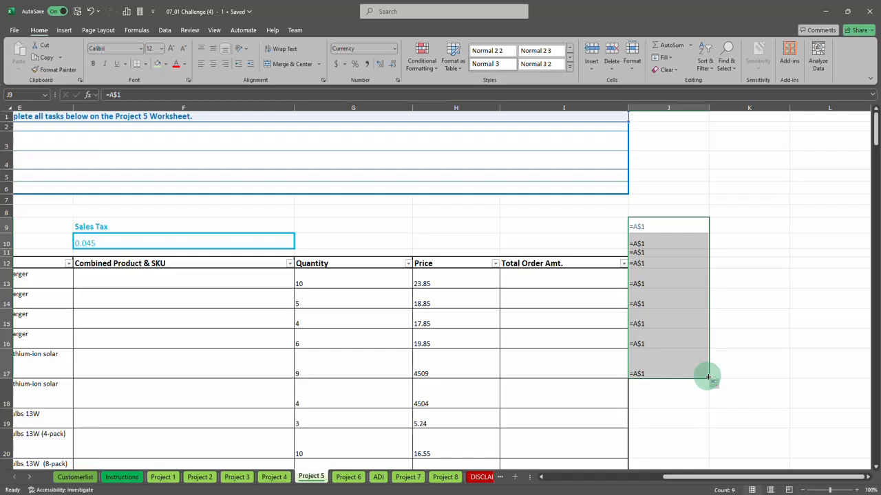
drag(708, 377, 833, 376)
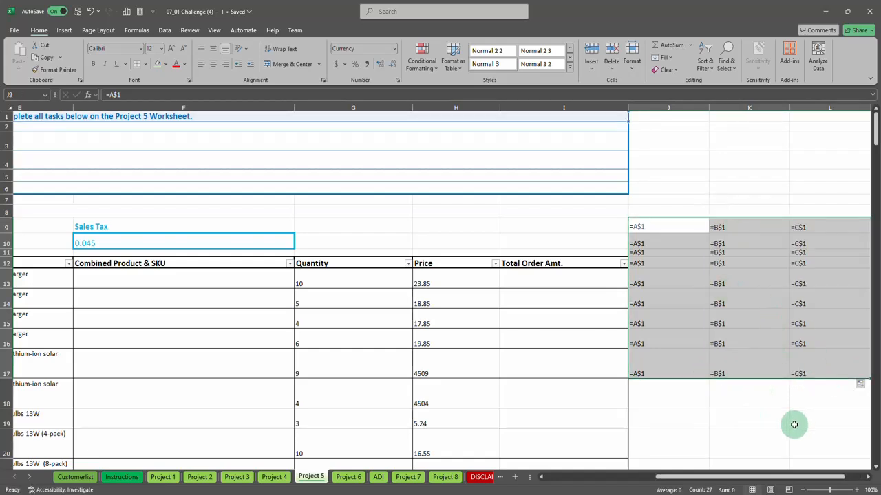
key(ctrl+z)
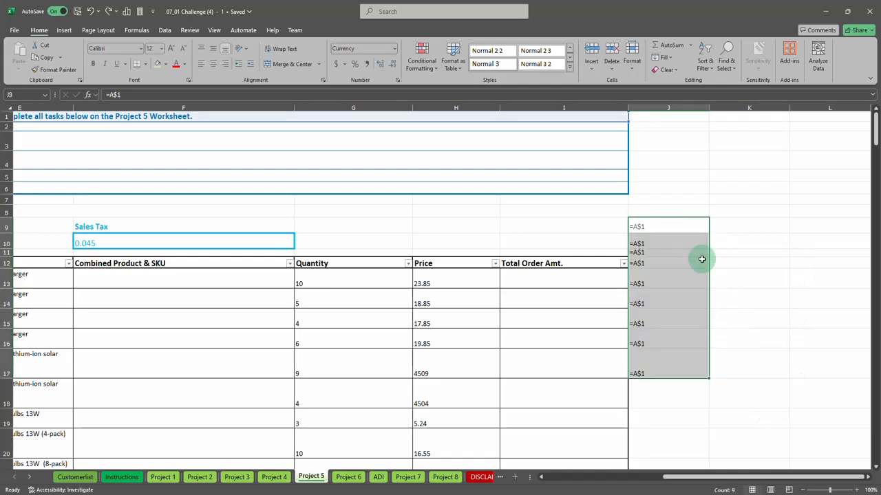
Undo the fill below J9 and change the reference in J9 to =$A1 with only the column locked.
key(ctrl+z)
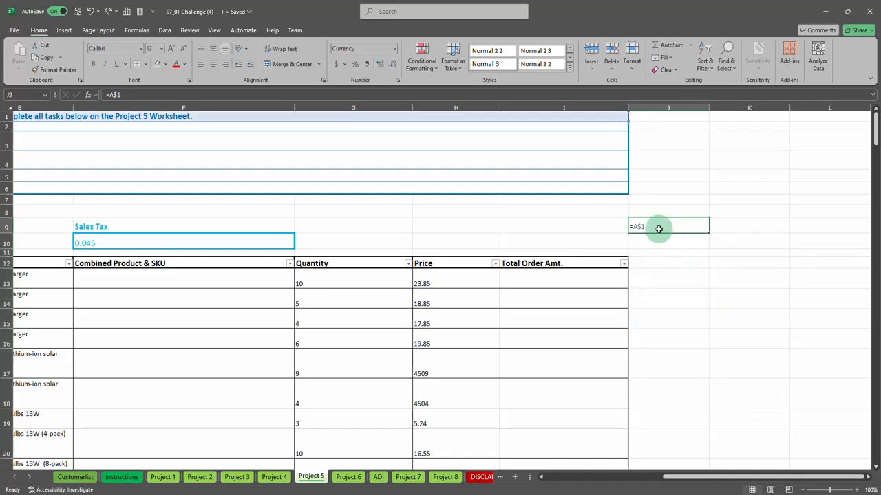
double_click(658, 228)
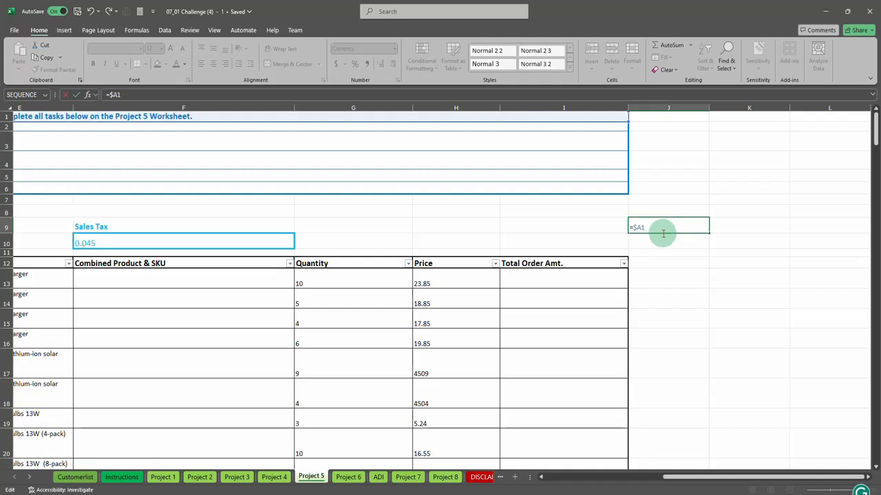
key(F4)
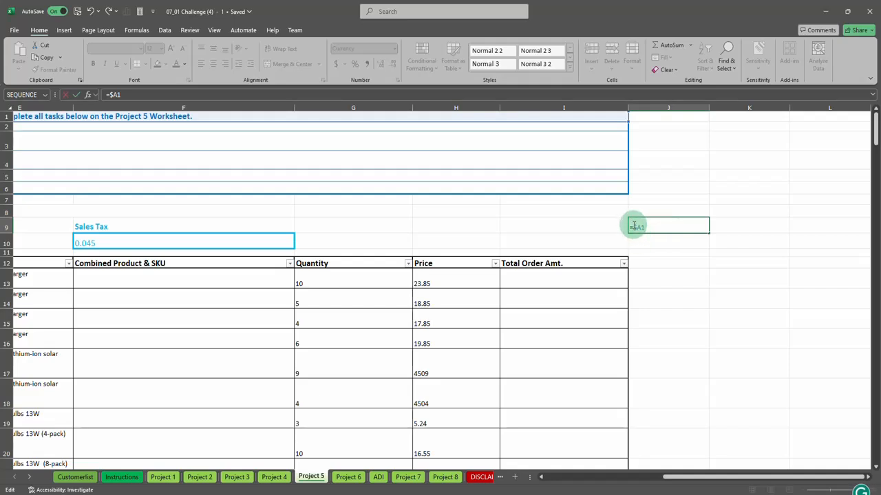
click(659, 236)
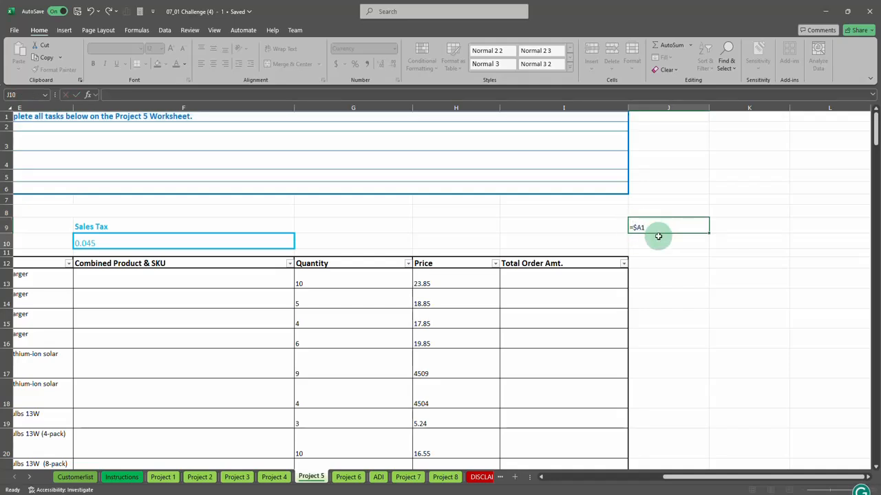
click(672, 219)
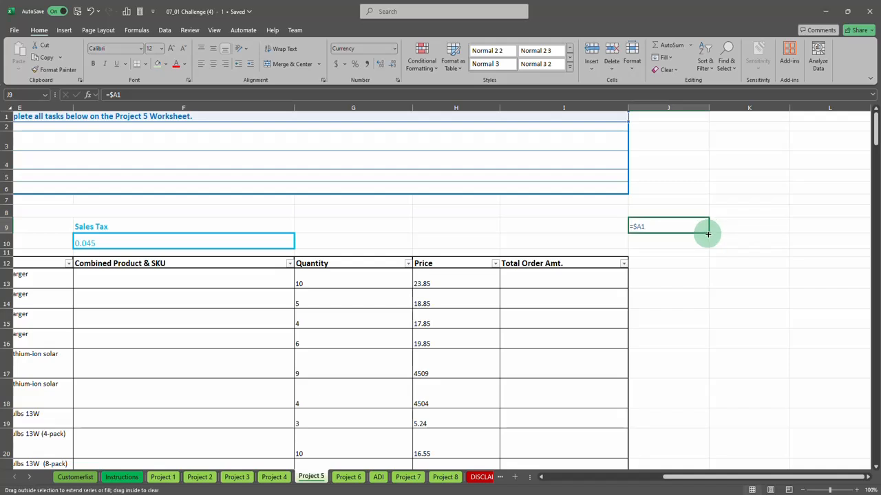
Fill the column-locked reference from J9 down to J16 and across to column L, and undo the fills and the test references in J9.
drag(707, 233, 715, 349)
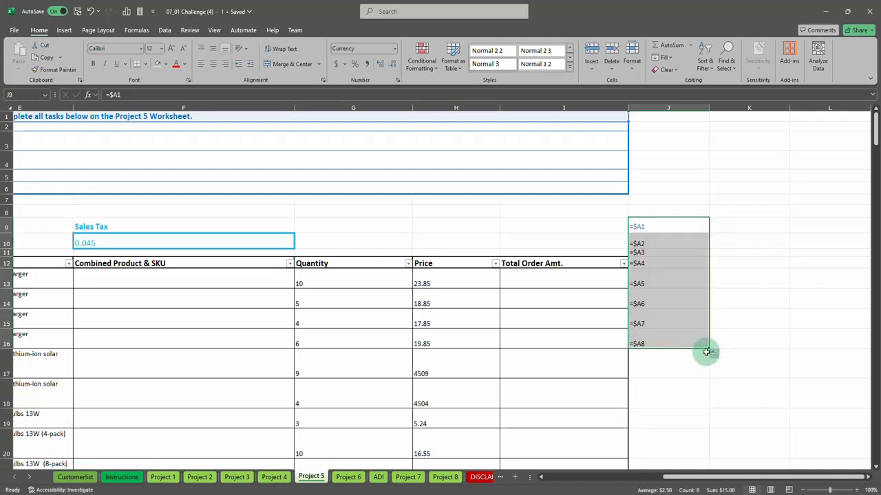
drag(708, 348, 846, 346)
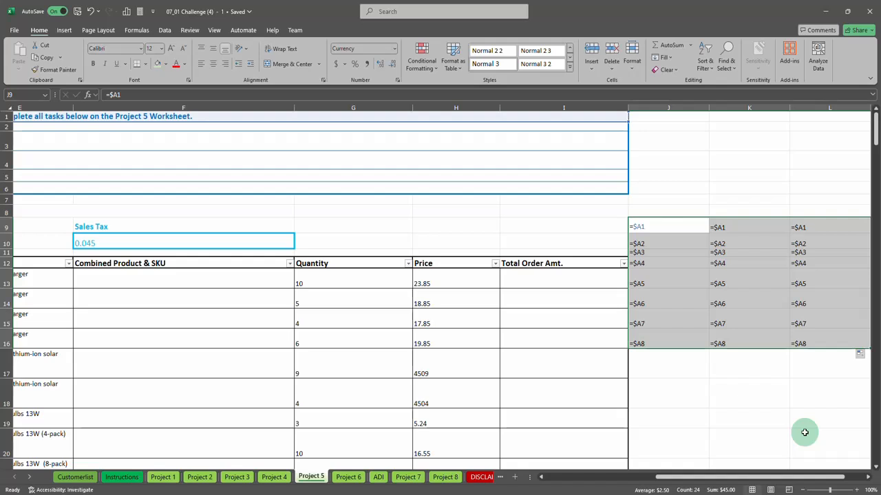
key(ctrl+z)
key(ctrl+z)
key(ctrl+z)
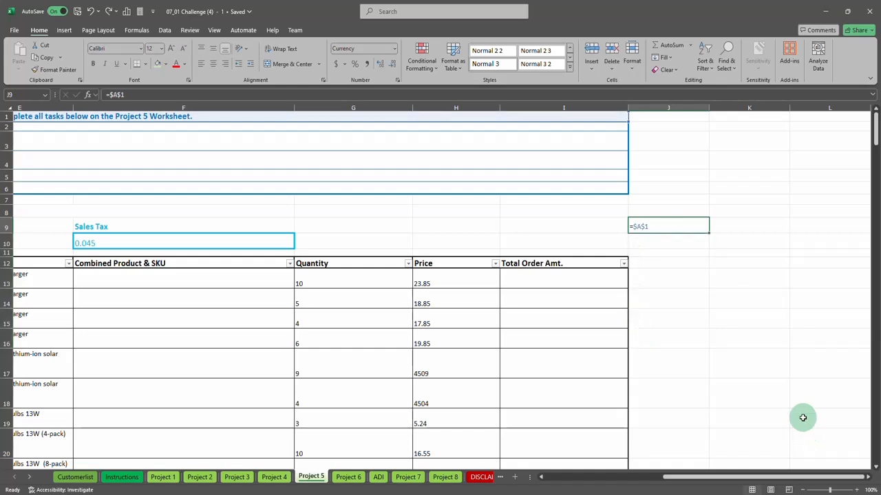
key(ctrl+z)
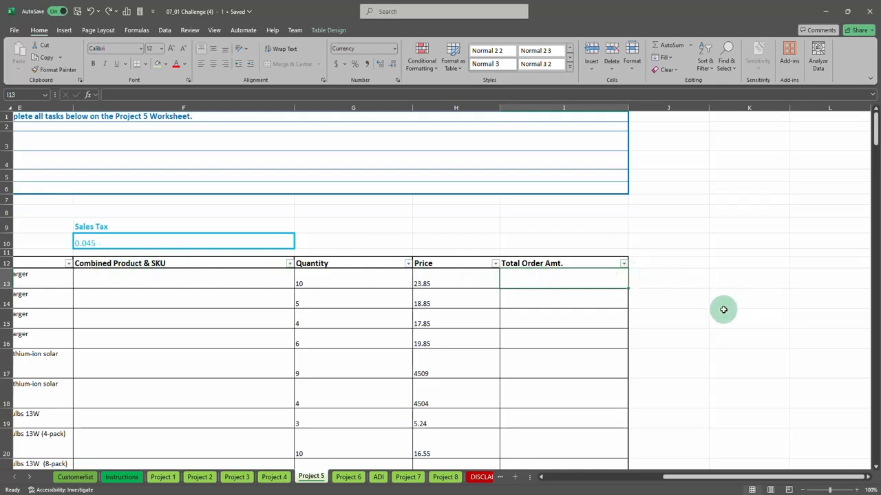
Add a Tax column to the table by entering the header in J12, next to Total Order Amt.
scroll(716, 269, down, 2)
scroll(716, 268, down, 6)
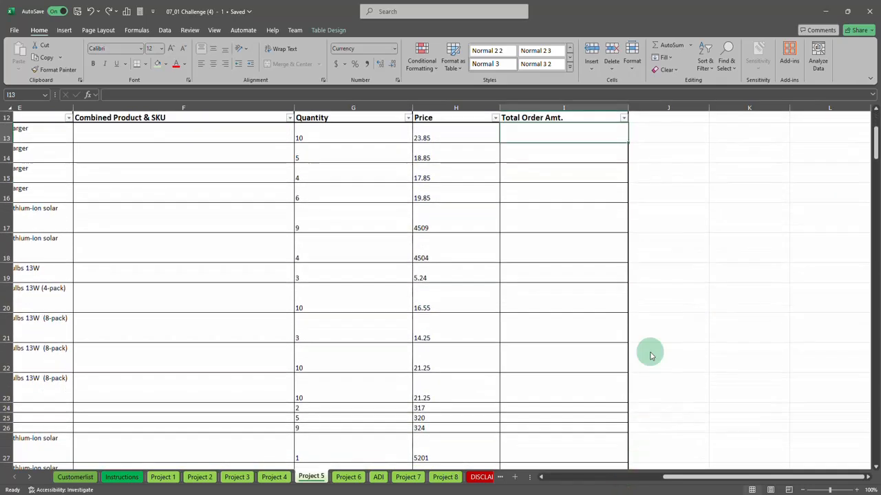
scroll(625, 324, up, 5)
scroll(619, 252, up, 3)
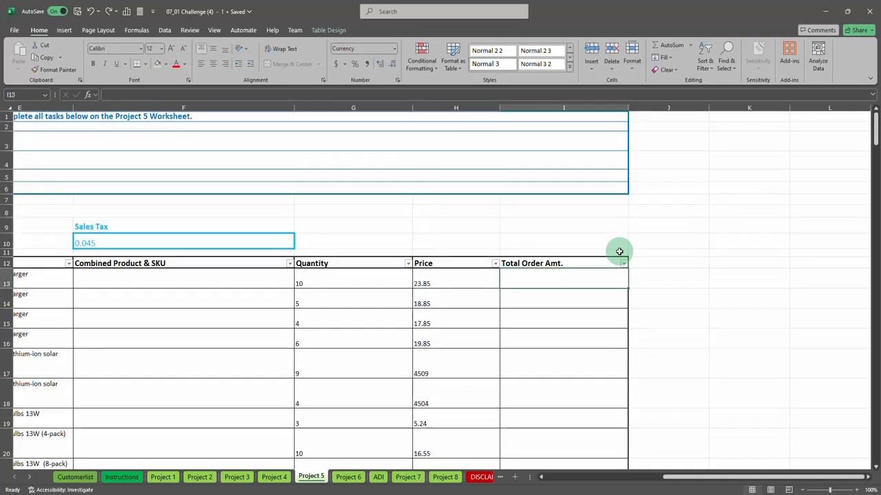
click(649, 263)
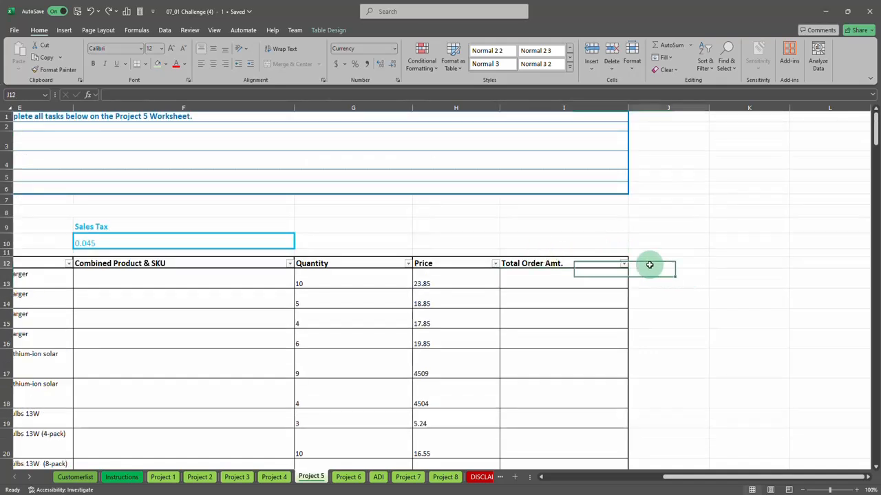
text(Tax)
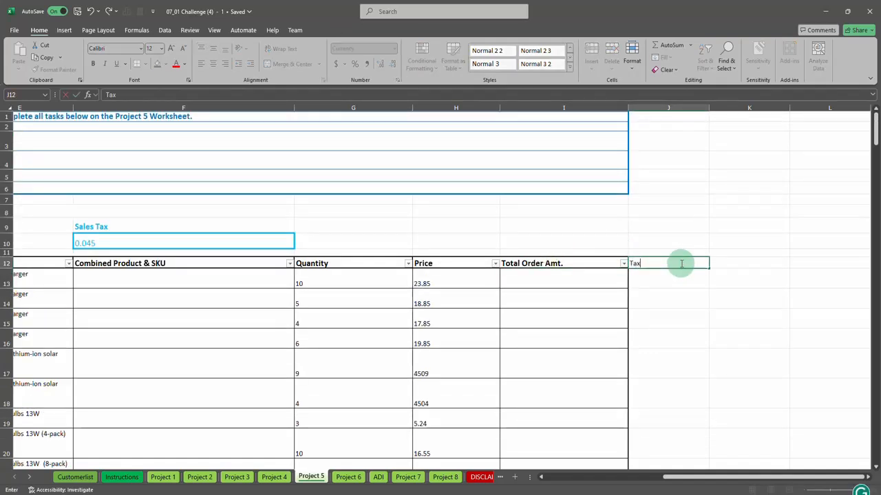
key(Return)
click(571, 279)
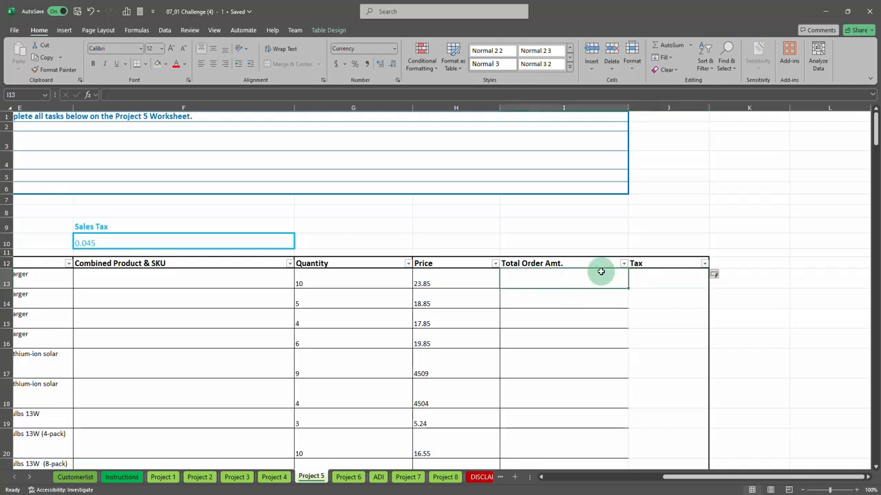
text(=)
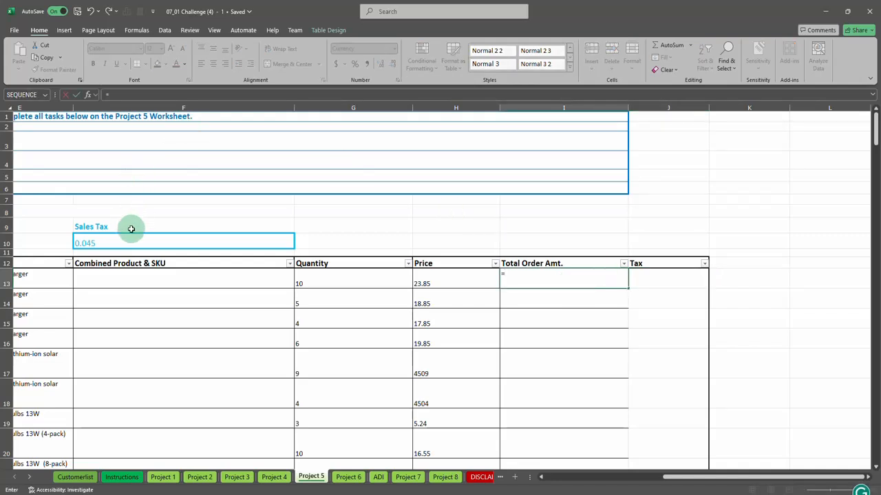
click(368, 279)
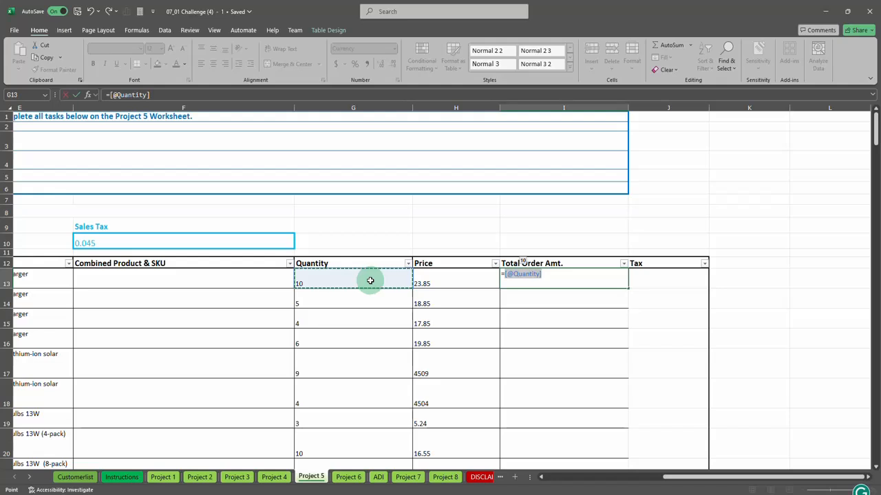
text(*)
click(435, 276)
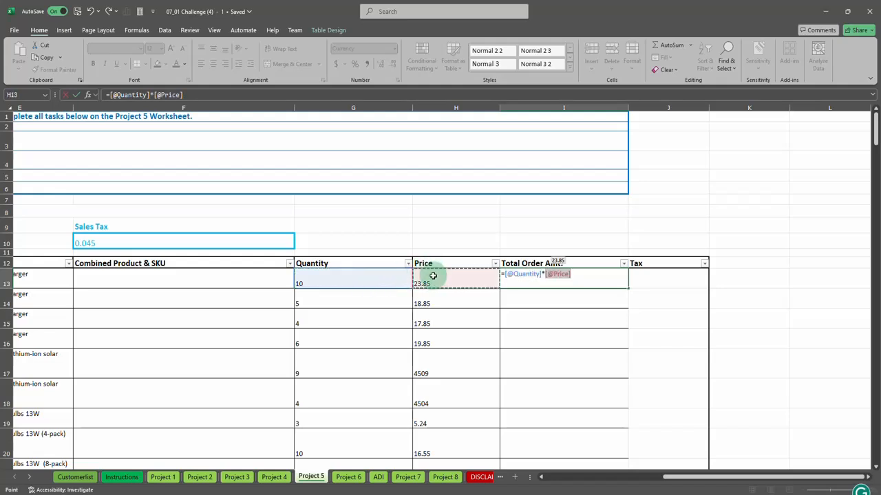
key(Return)
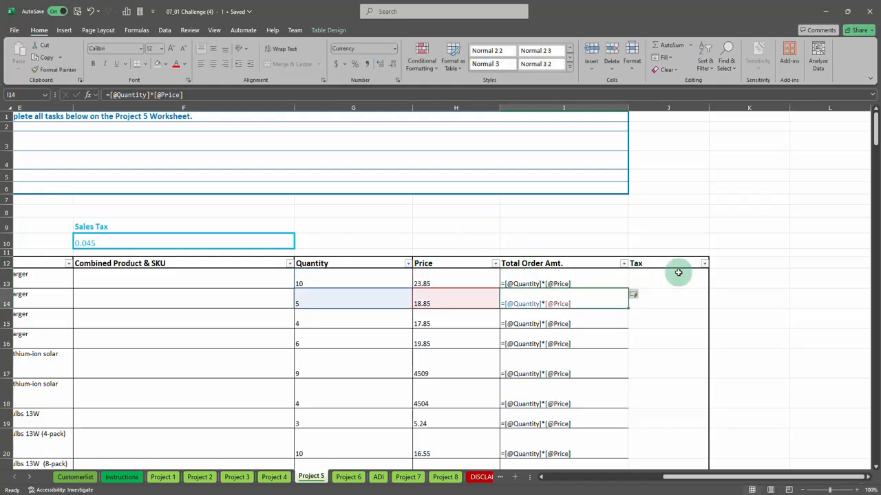
Calculate the Tax column from J13 with =[@[Total Order Amt.]]*F$10, locking the row of the sales tax reference.
click(652, 280)
text(=)
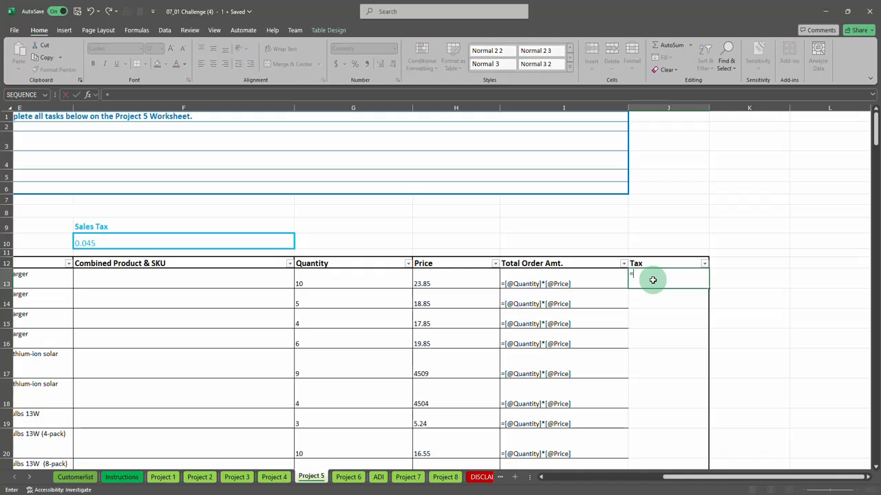
click(525, 275)
text(*)
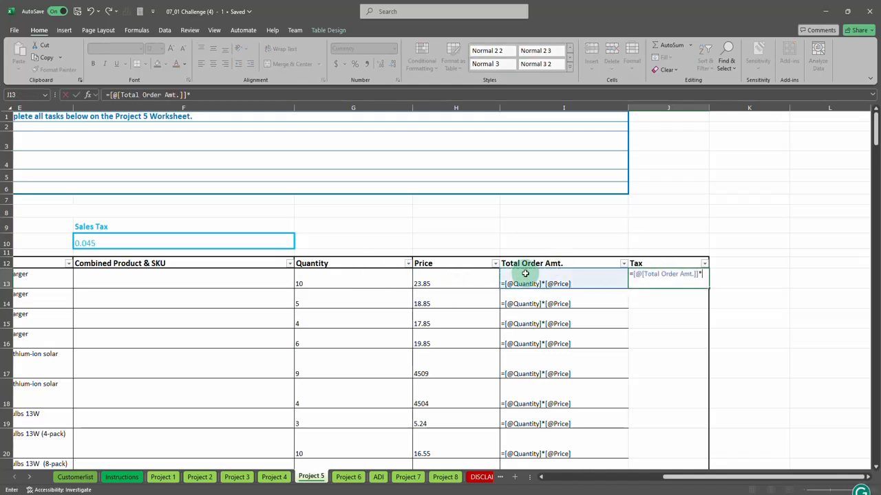
click(128, 242)
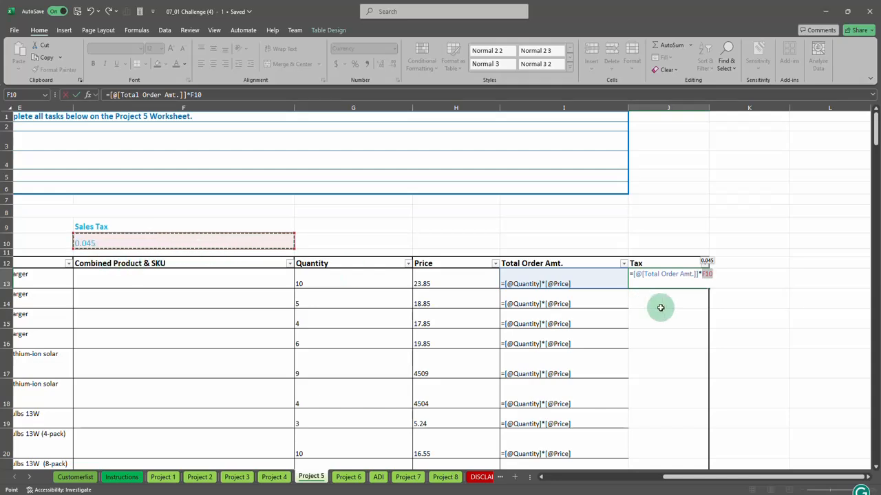
key(F4)
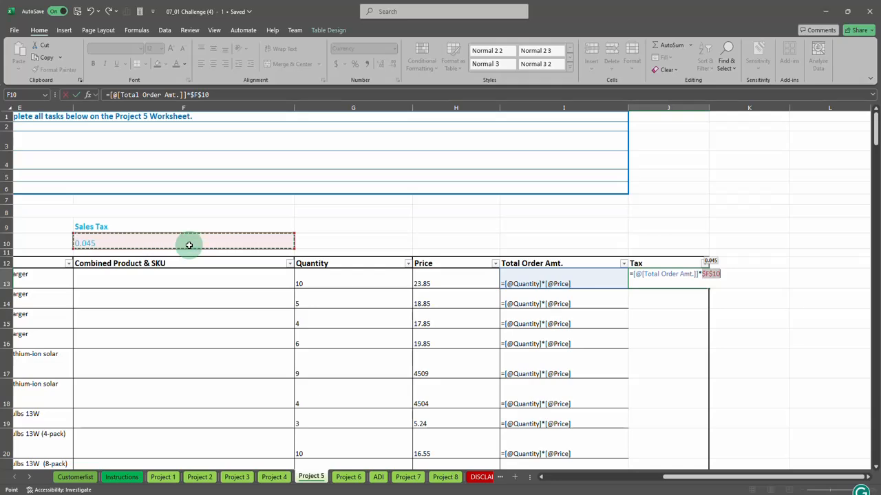
key(F4)
key(Return)
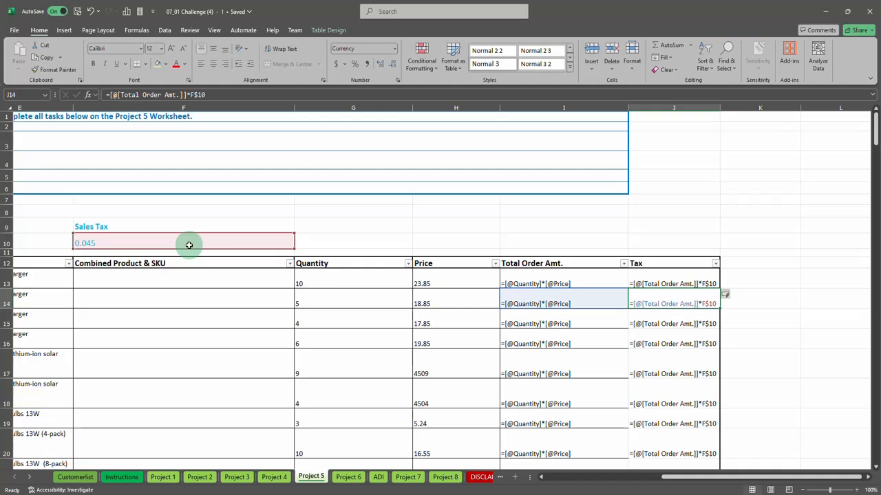
Switch the worksheet from formulas back to displayed values and name the sales tax cell F10 Tax.
key(ctrl+grave)
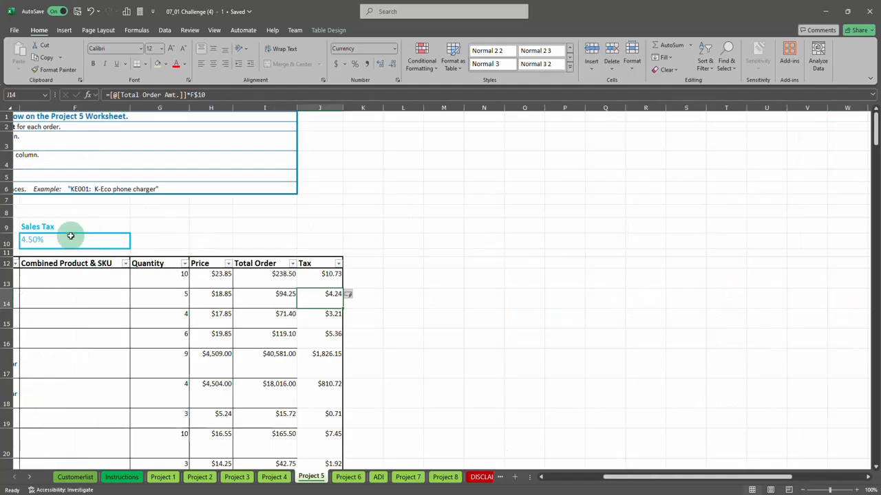
click(317, 274)
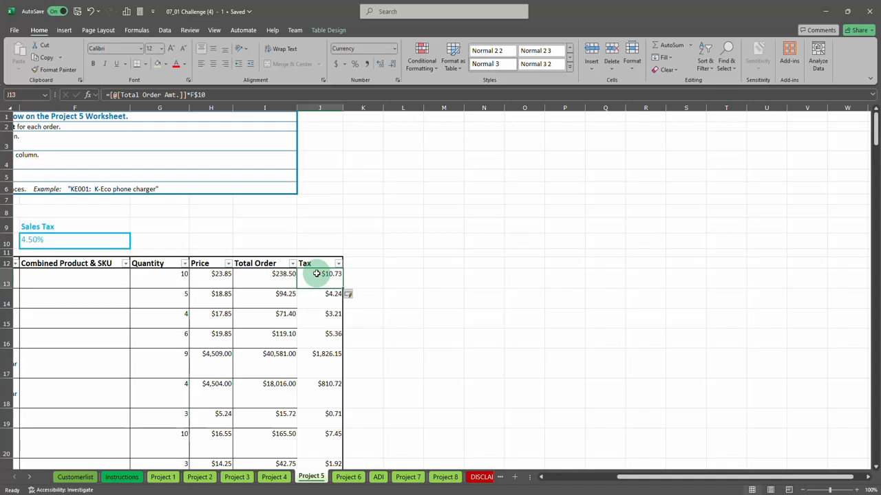
click(61, 236)
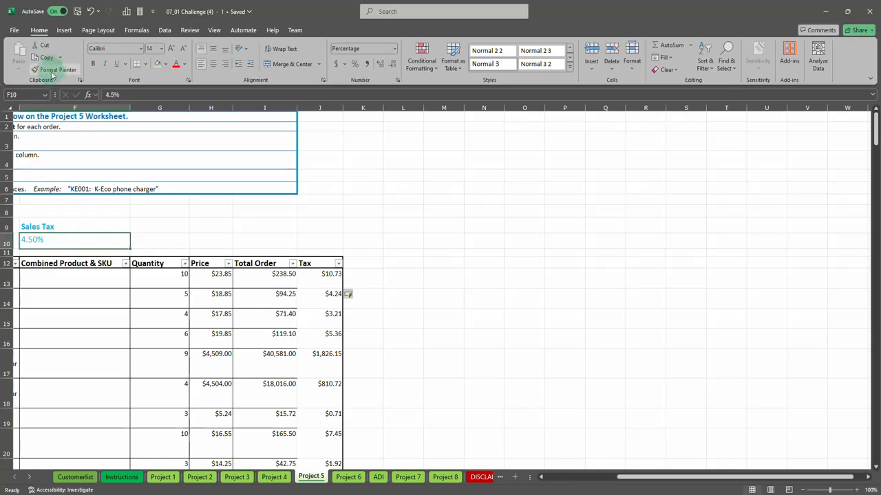
click(25, 94)
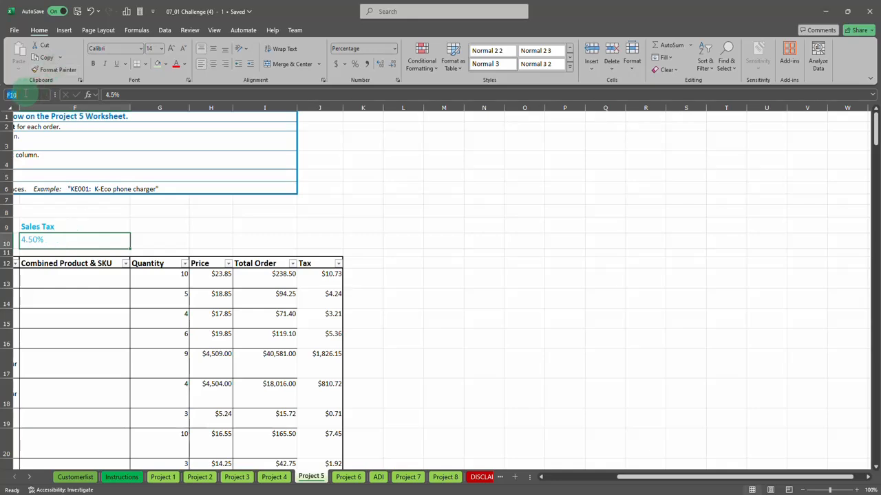
text(Tax)
Replace the F$10 reference in the J13 formula with the named range Tax.
click(309, 277)
click(199, 94)
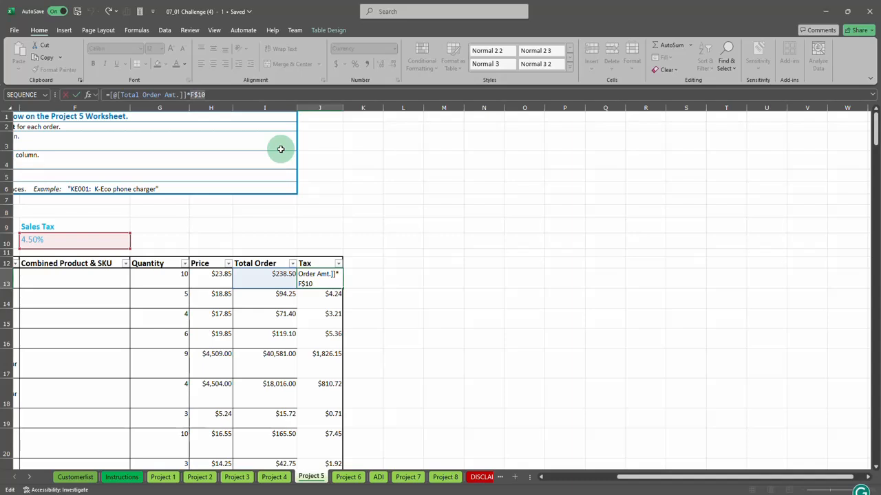
key(BackSpace)
key(BackSpace)
key(BackSpace)
key(BackSpace)
text(Tax)
key(Return)
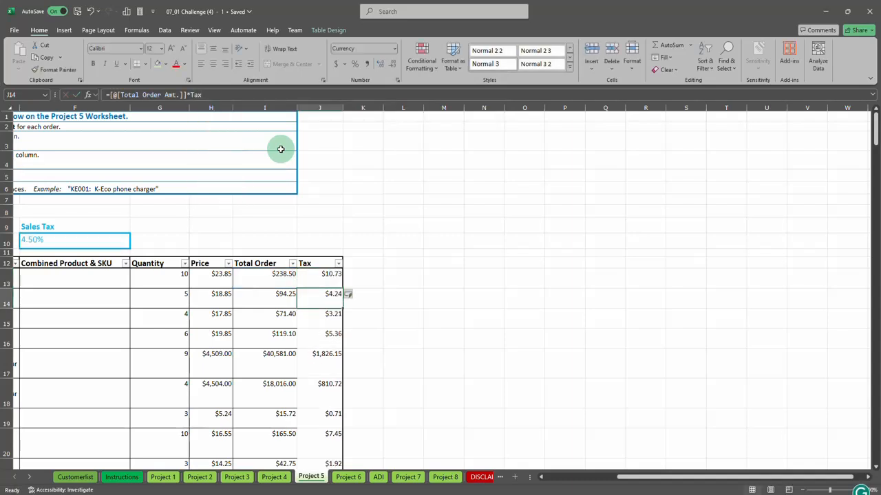
Convert the KinetEco_SKU table on the Project 5 worksheet to a normal range.
click(332, 333)
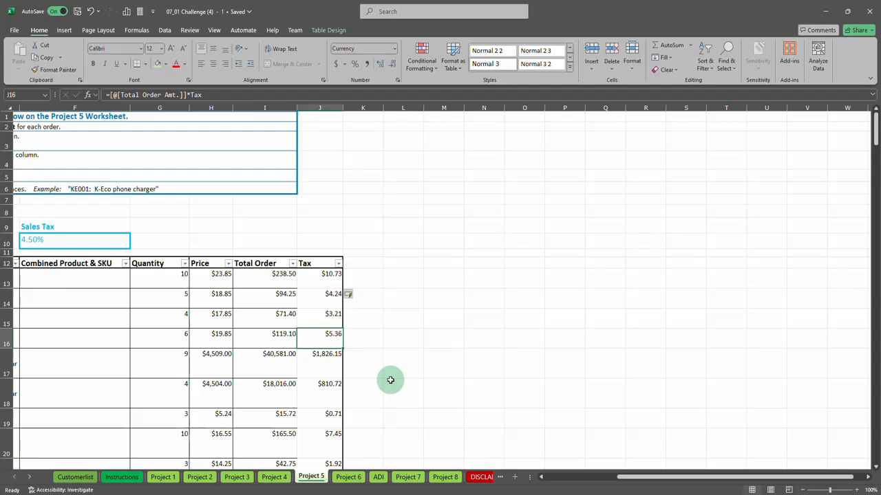
scroll(423, 302, down, 5)
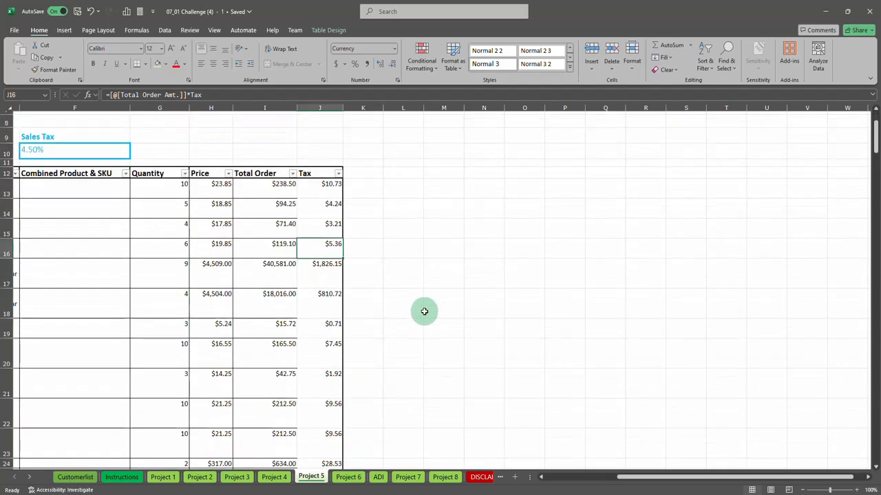
scroll(425, 310, down, 9)
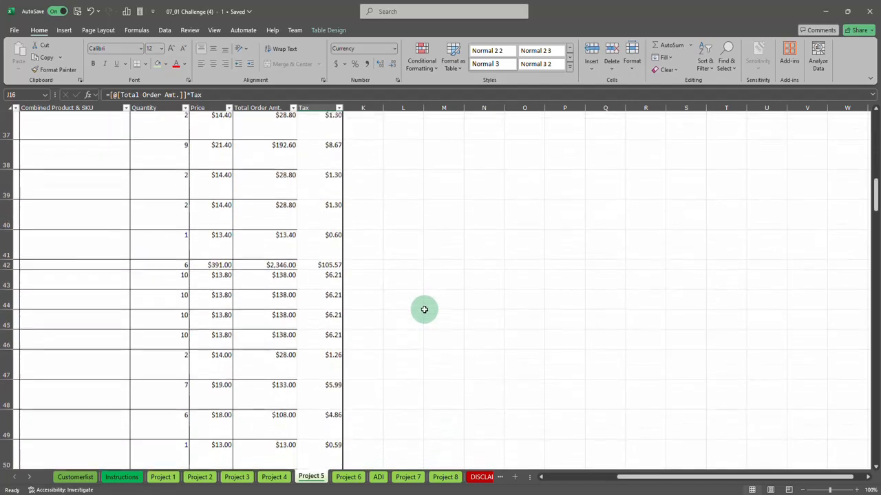
scroll(424, 310, down, 6)
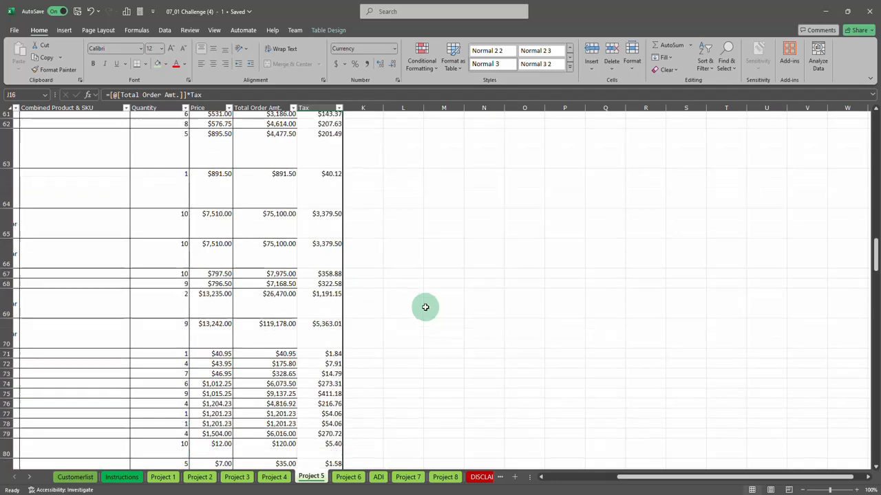
click(239, 251)
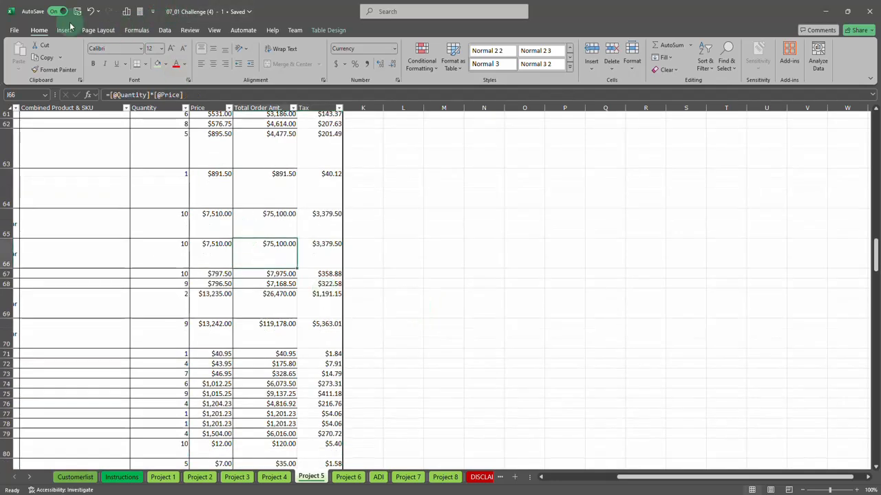
click(328, 30)
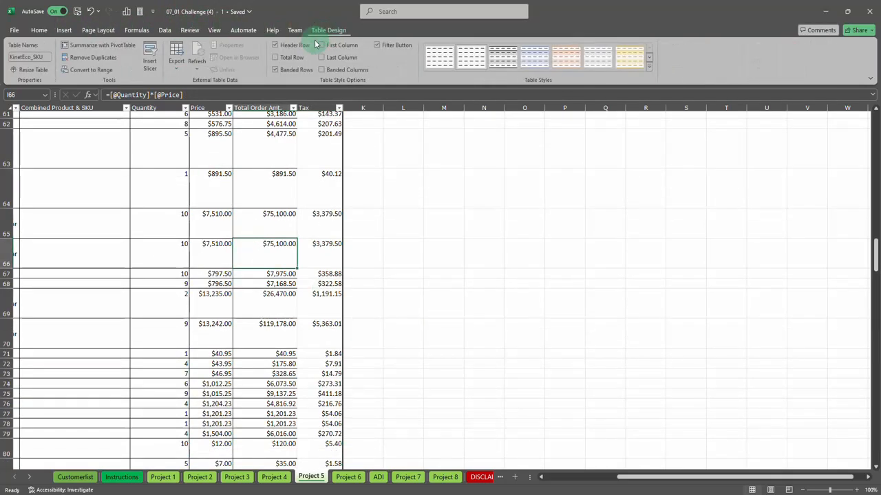
click(87, 70)
click(422, 277)
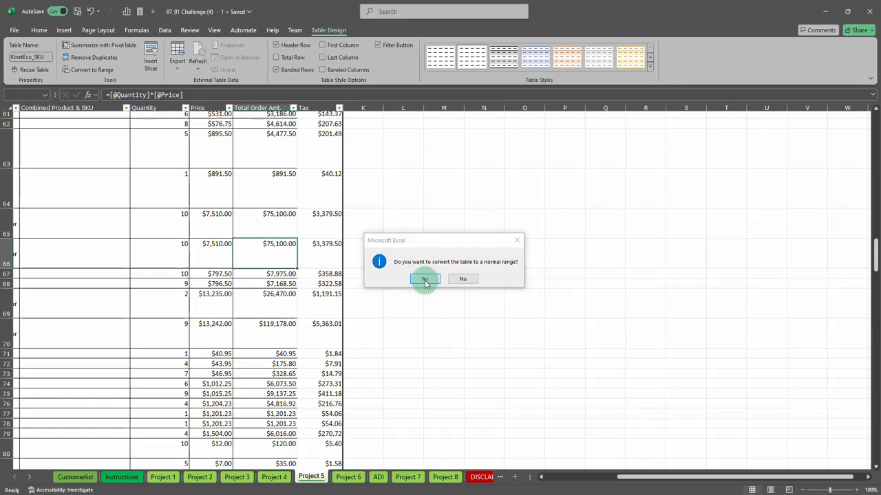
Calculate the average total order amount in L13 with the formula =AVERAGE(I13:I149).
scroll(289, 258, down, 14)
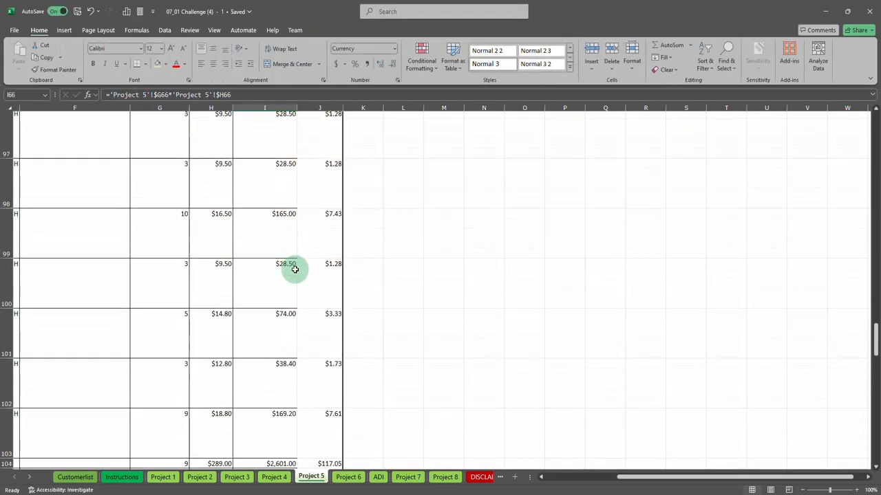
scroll(291, 265, down, 2)
scroll(336, 281, up, 8)
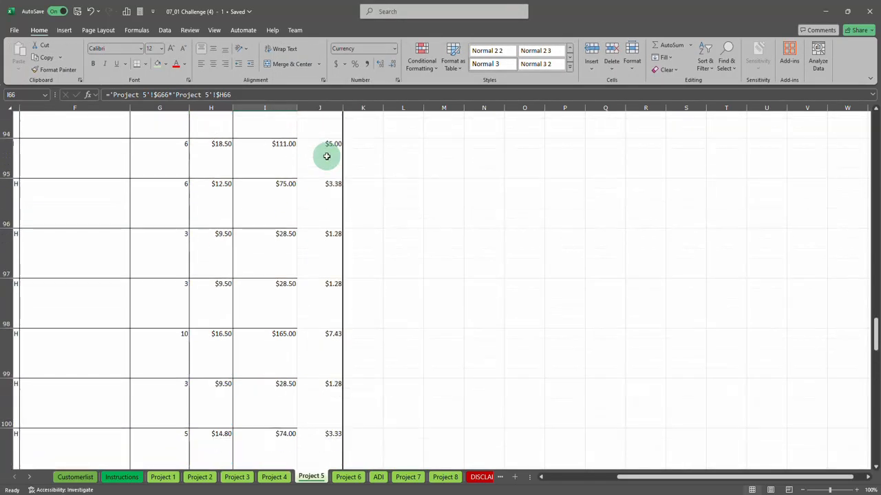
scroll(326, 155, up, 17)
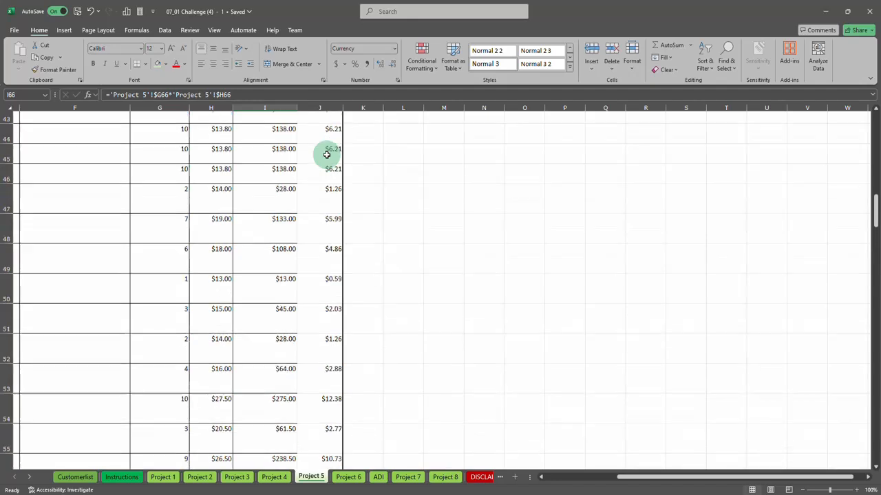
scroll(327, 155, up, 12)
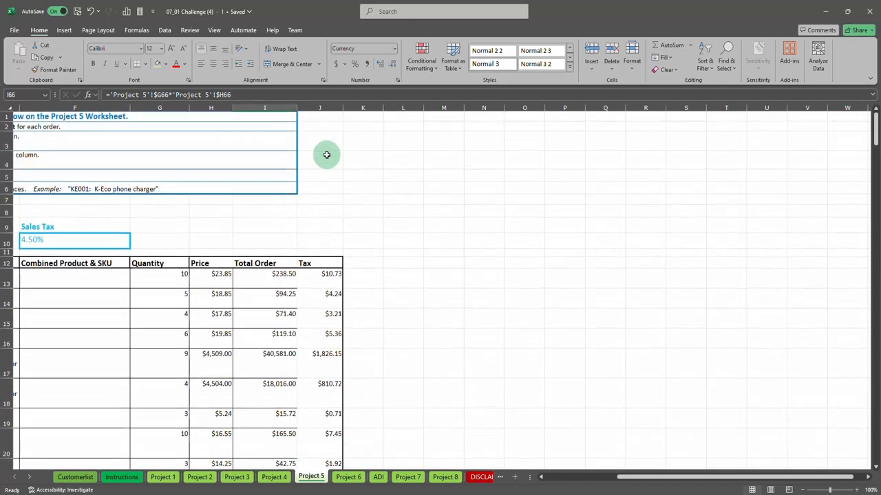
click(406, 276)
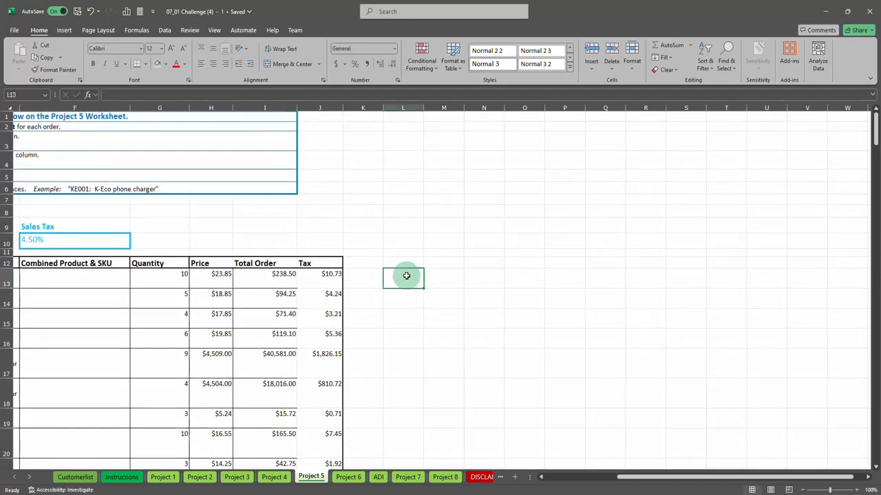
text(=ave)
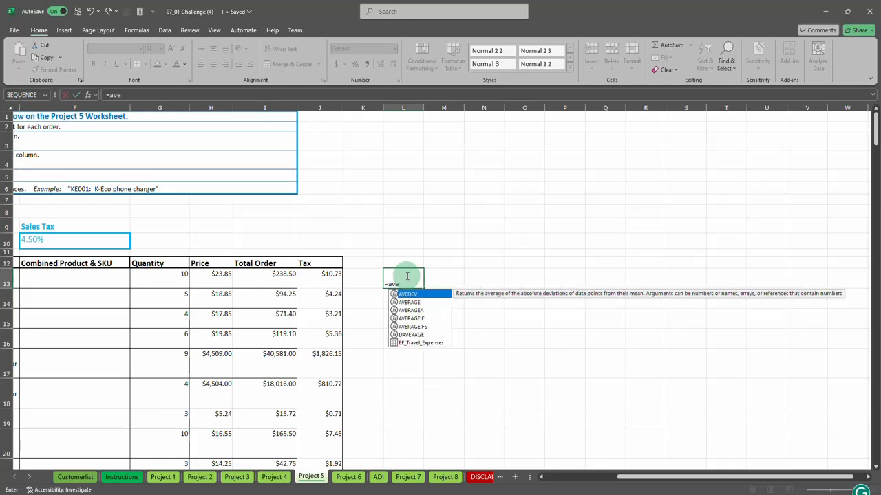
text(rage()
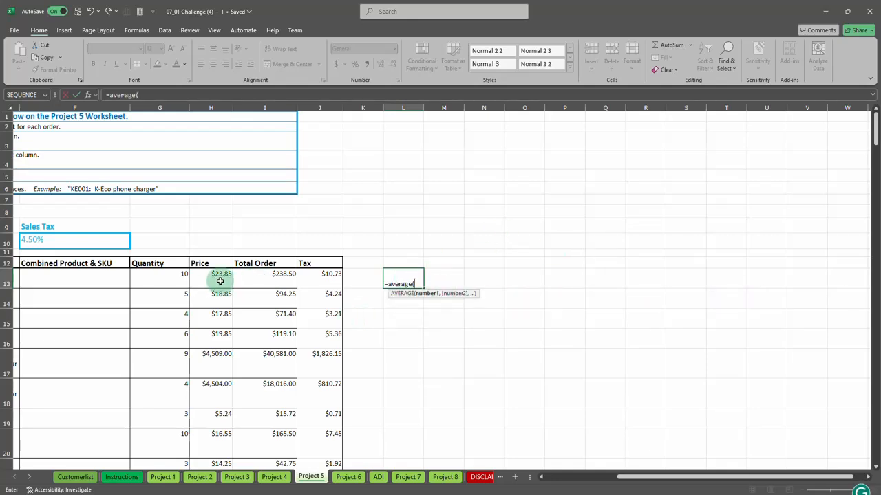
drag(262, 275, 258, 406)
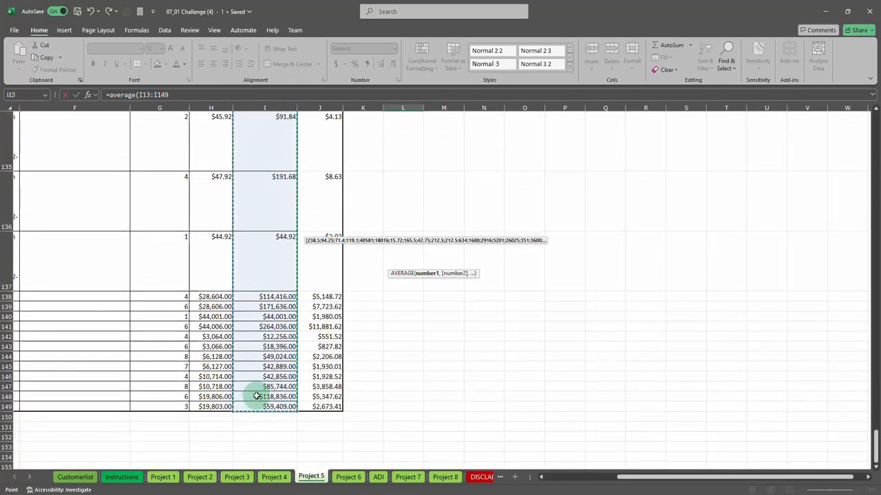
key(Return)
scroll(368, 285, up, 4)
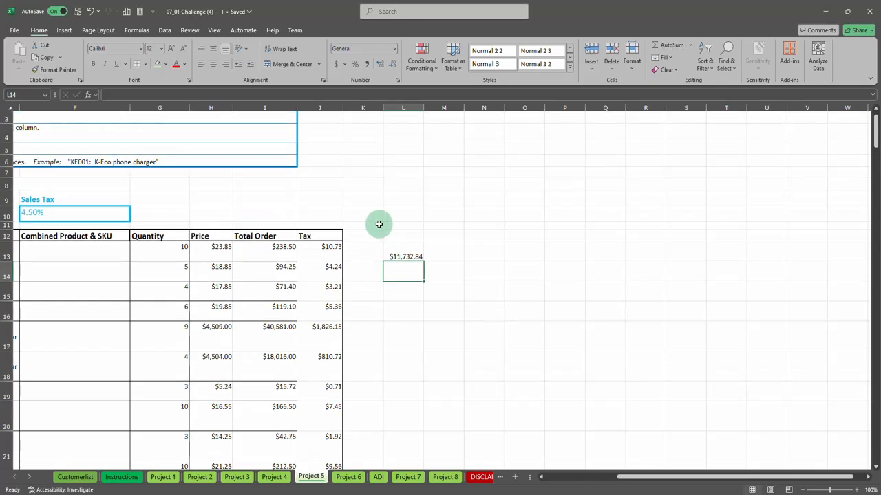
Fill the average formula from L13 across to M13 so it averages the Tax column, J13:J149.
click(404, 251)
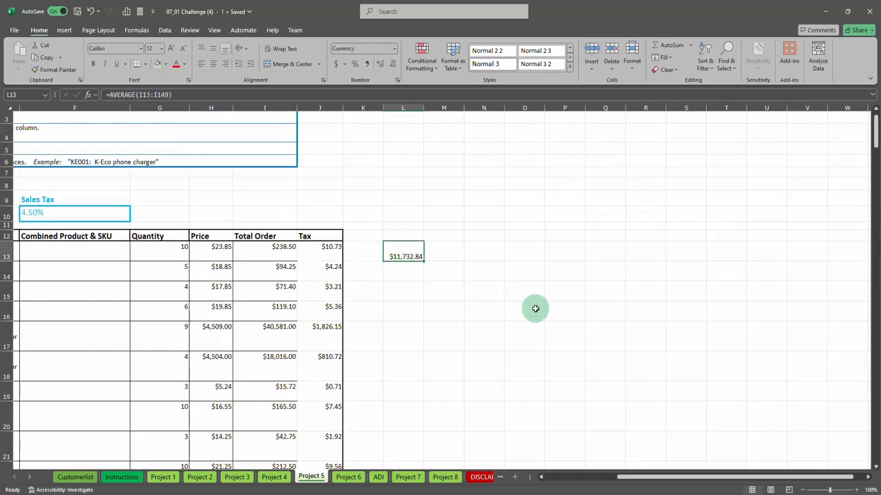
click(449, 253)
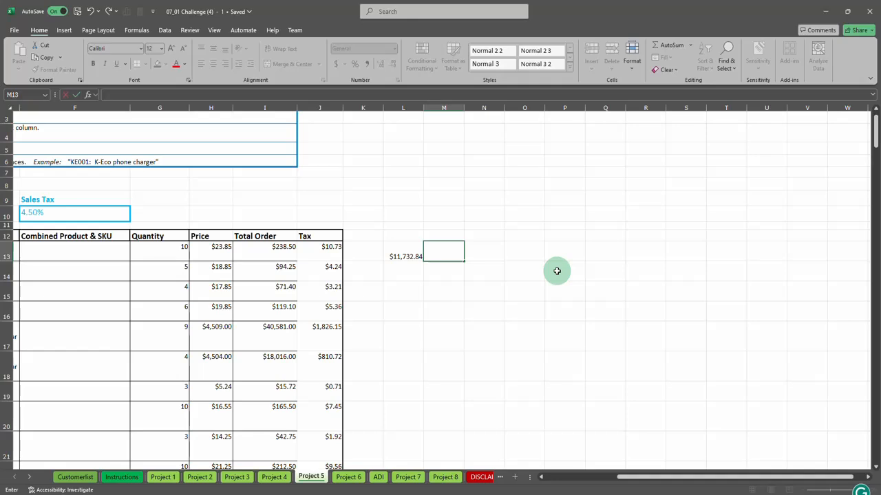
click(402, 252)
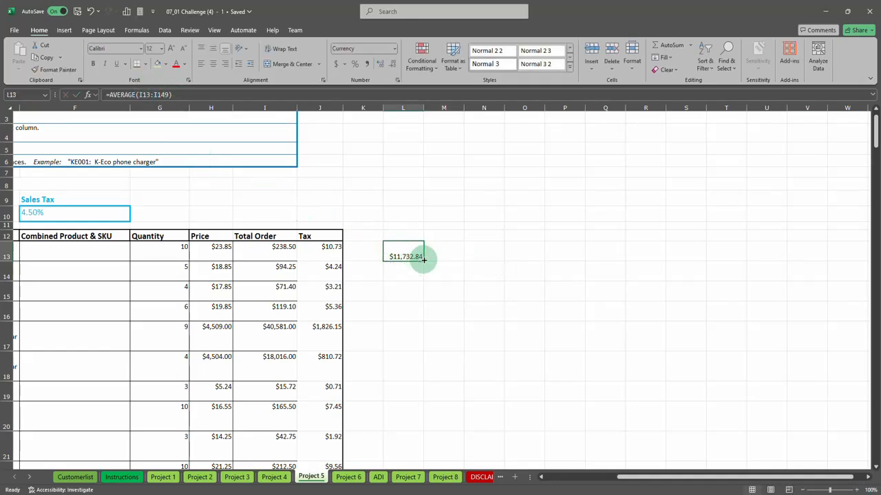
drag(424, 259, 450, 255)
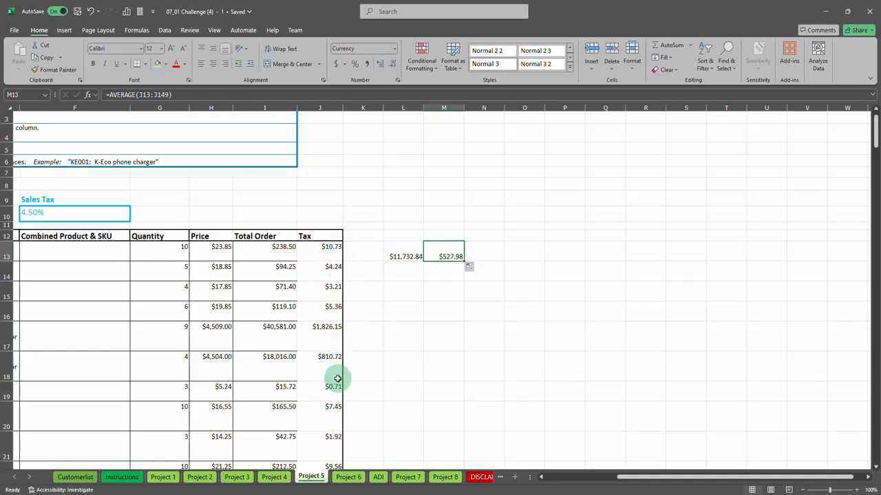
Label the two averages with the headings Avg Order in L12 and Avg Tax in M12.
click(412, 235)
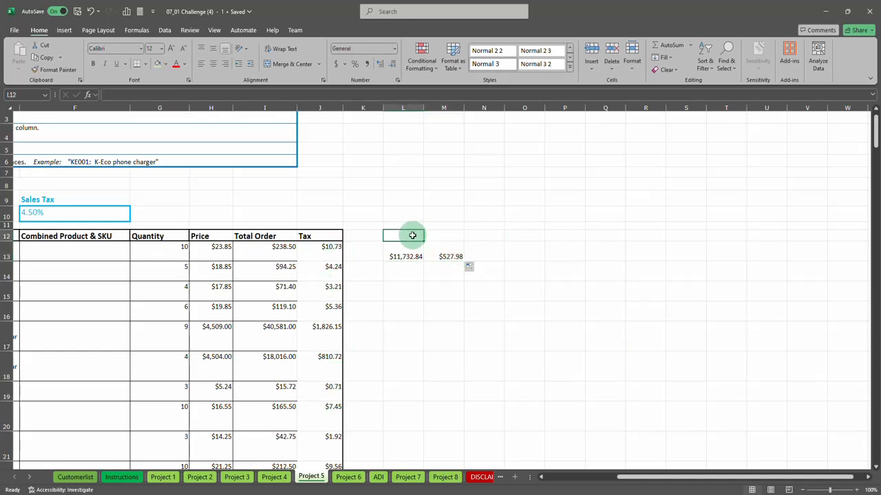
text(Avg)
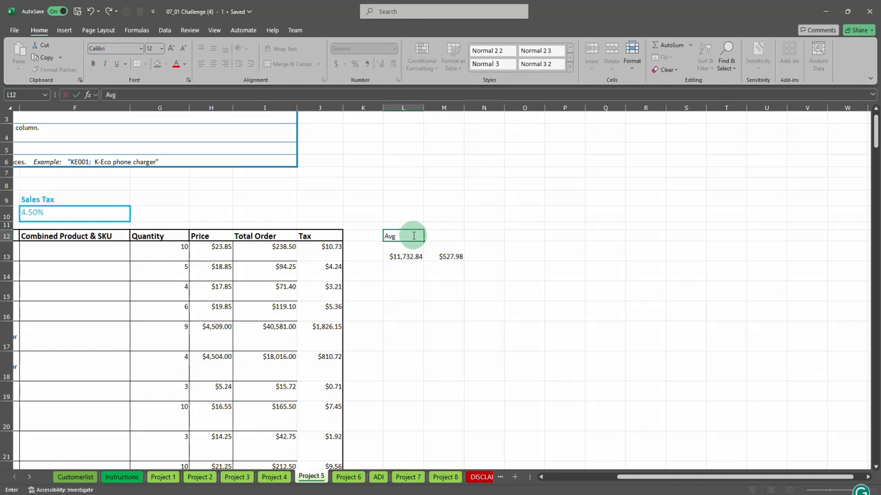
text( Order)
key(Tab)
text(Ave)
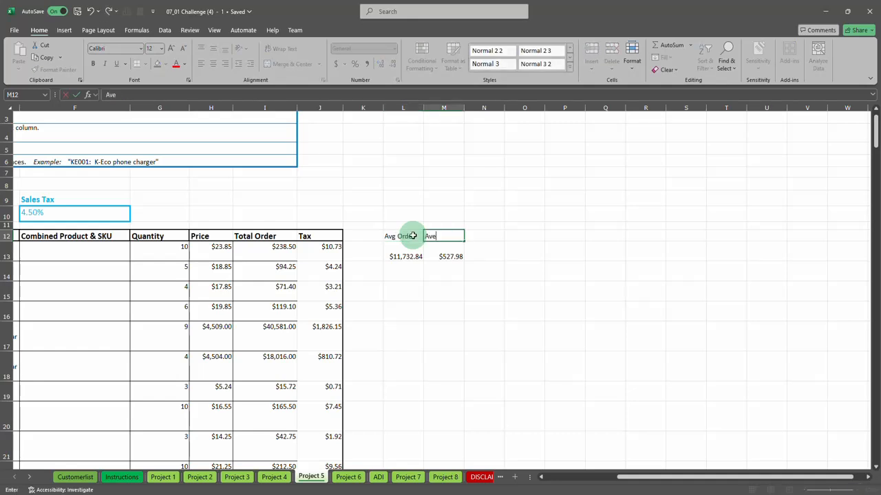
text( Tax)
key(Return)
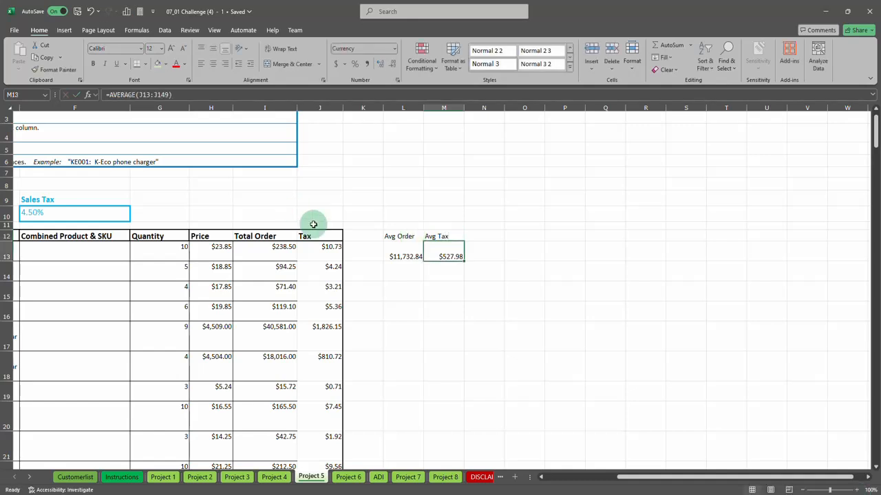
Enter the headings "Sum or orders" in O12 and "Sum of tax" in P12.
click(527, 235)
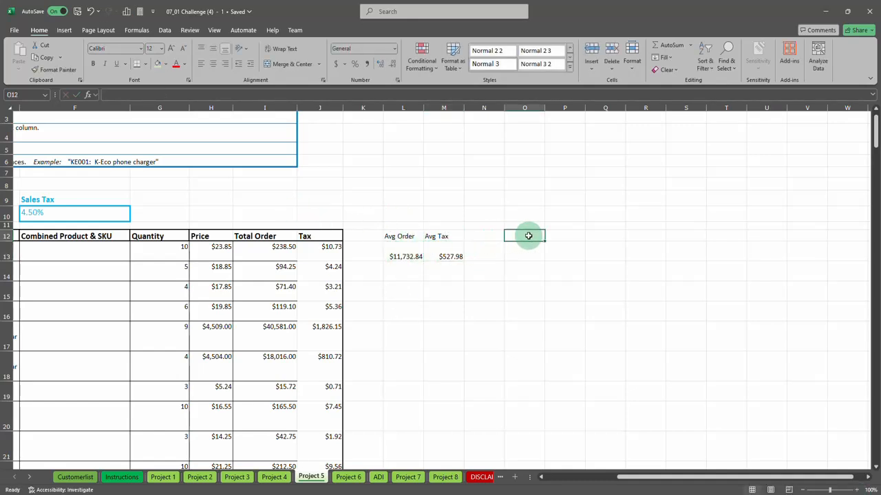
text(Sum)
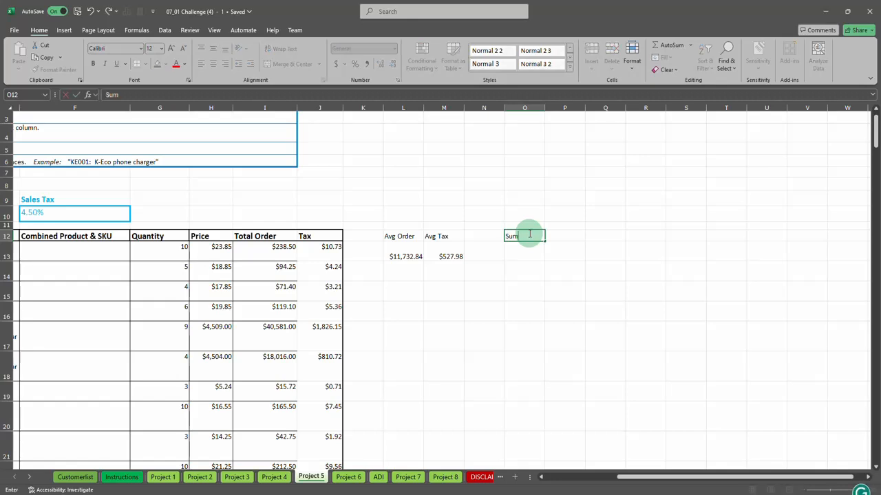
text( o)
key(BackSpace)
key(Return)
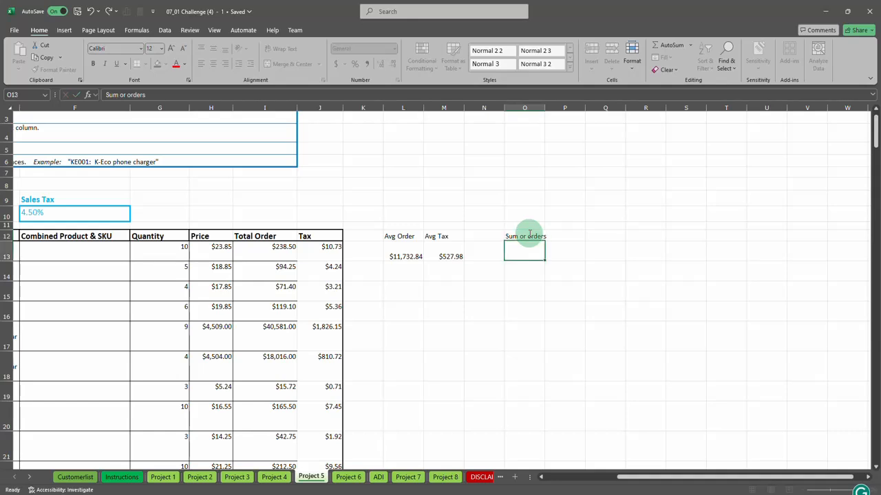
key(Up)
key(Right)
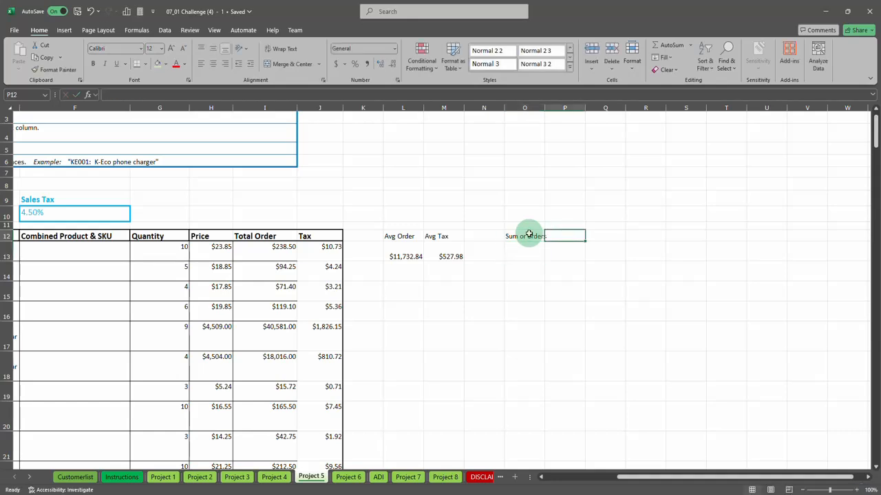
text(Sum of tax)
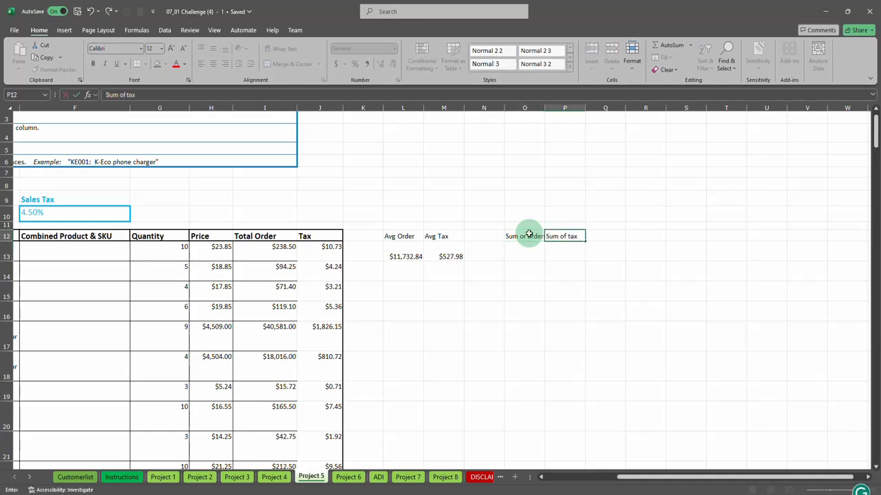
key(Return)
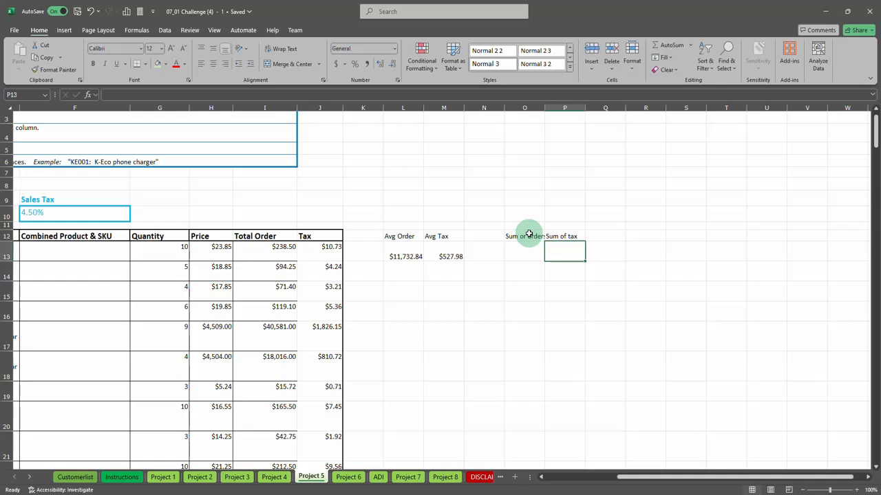
Copy the range reference I13:I149 from the average formula in L13, leaving that formula as it is.
click(401, 252)
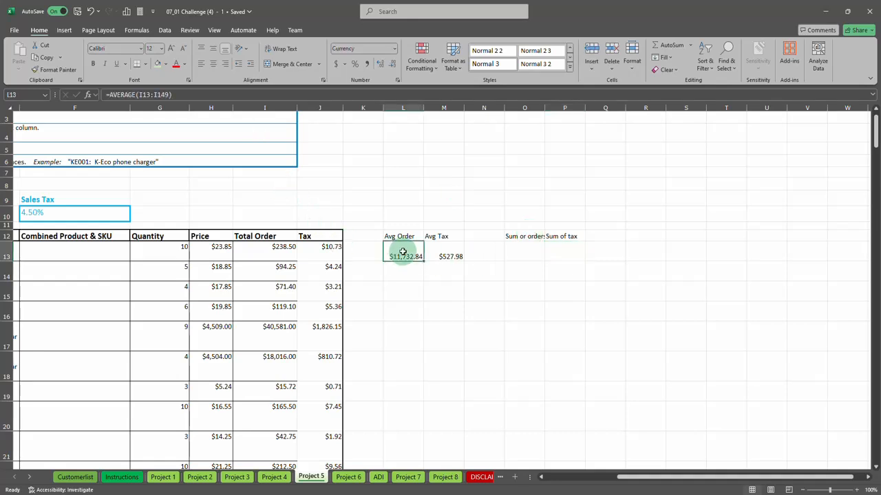
click(182, 94)
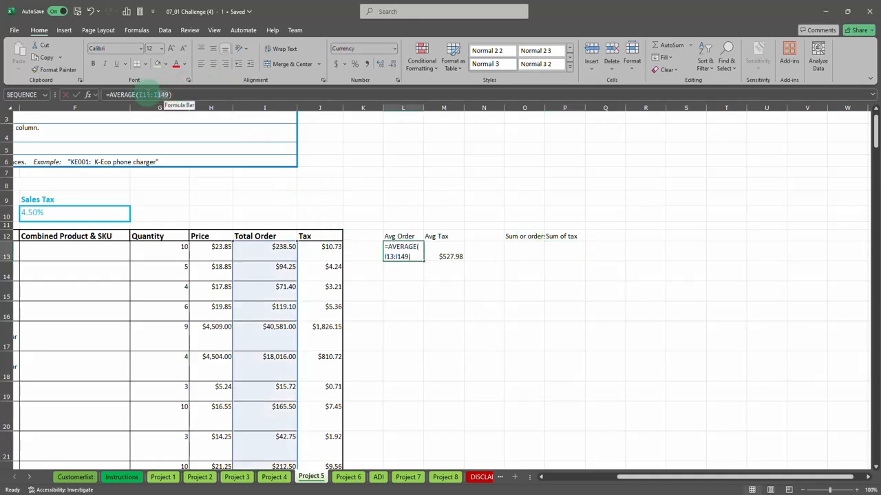
drag(137, 95, 170, 94)
key(ctrl+c)
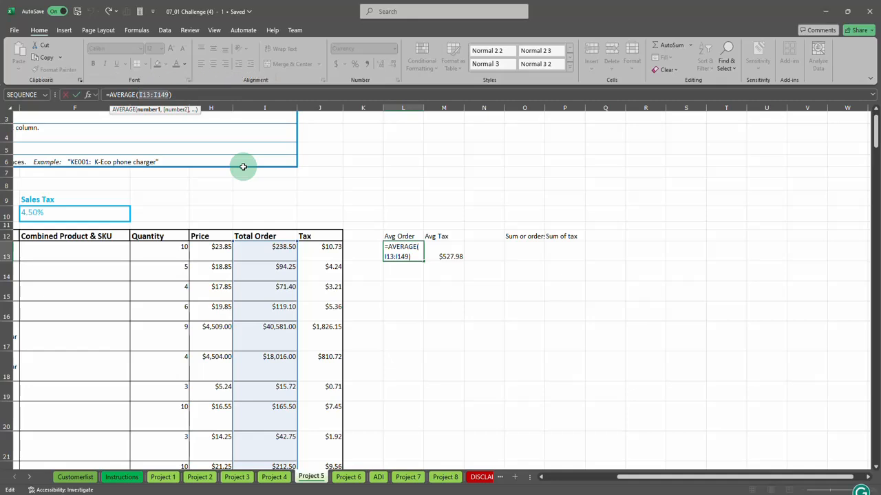
key(Escape)
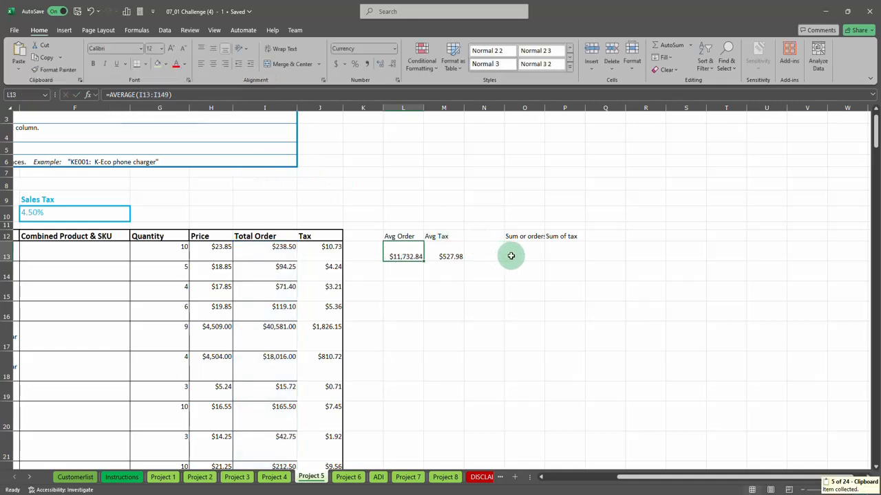
Calculate the sum of the order totals in O13 with the formula =SUM(I13:I149), reusing the copied range.
click(512, 255)
text(=su)
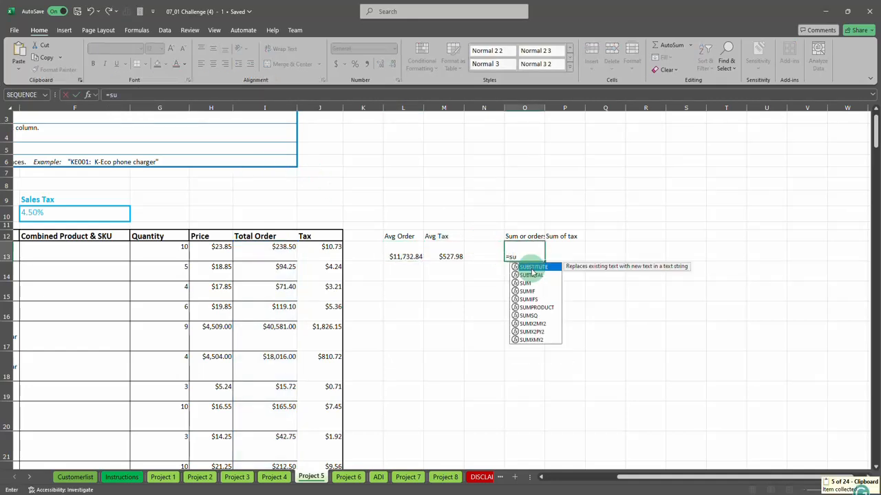
text(m()
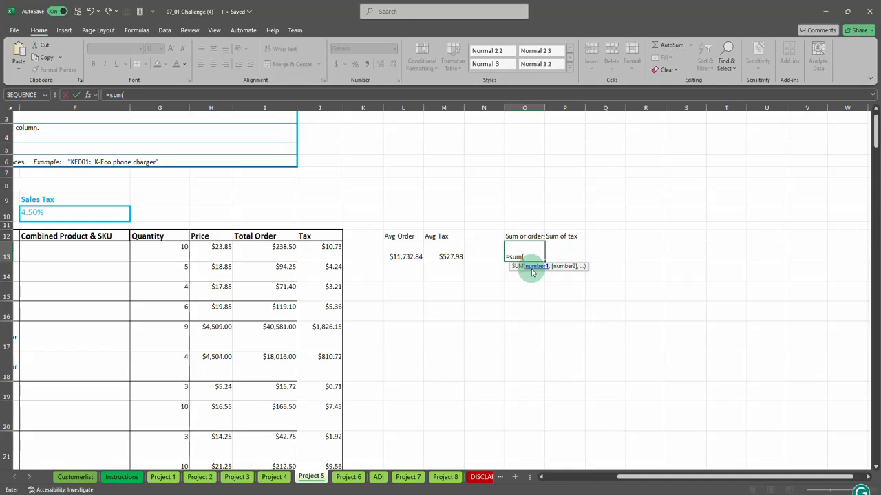
key(ctrl+v)
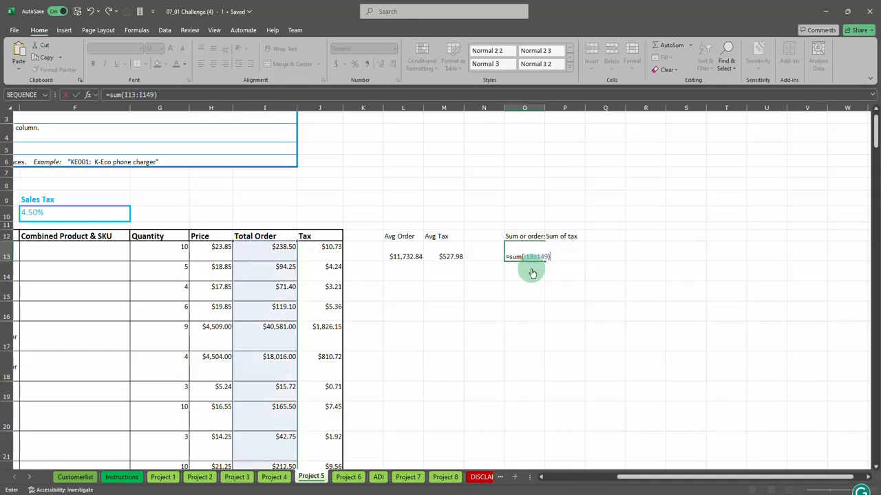
key(Return)
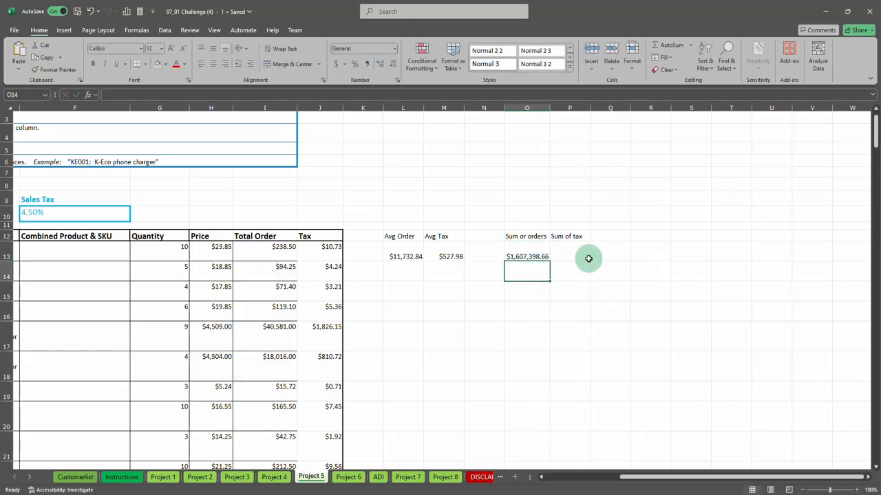
Fill the sum formula from O13 across to P13 so it adds up the Tax column, J13:J149.
click(527, 259)
drag(552, 262, 578, 260)
click(570, 259)
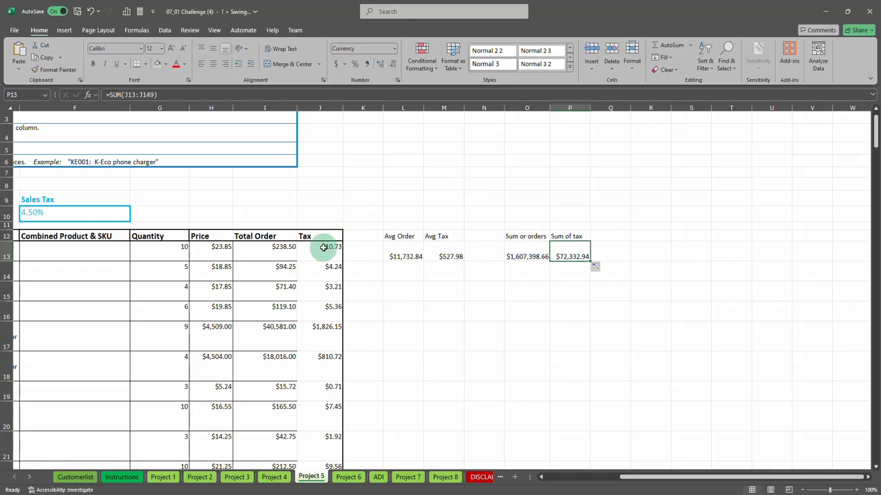
scroll(296, 278, down, 3)
scroll(482, 254, up, 3)
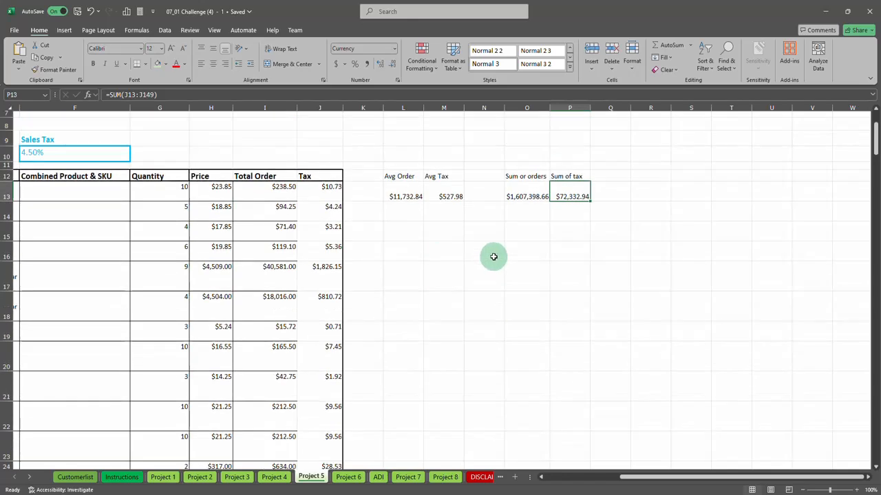
Enter the heading "Count of Sales" in R12.
click(654, 207)
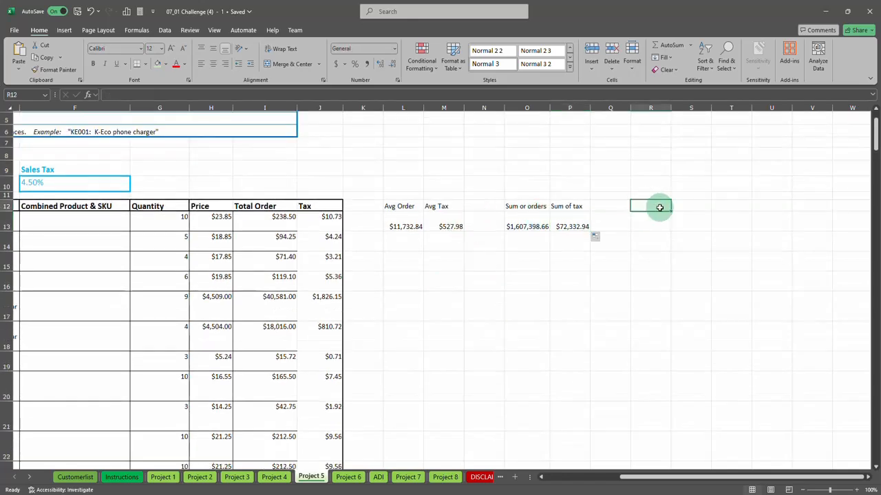
text(Count of)
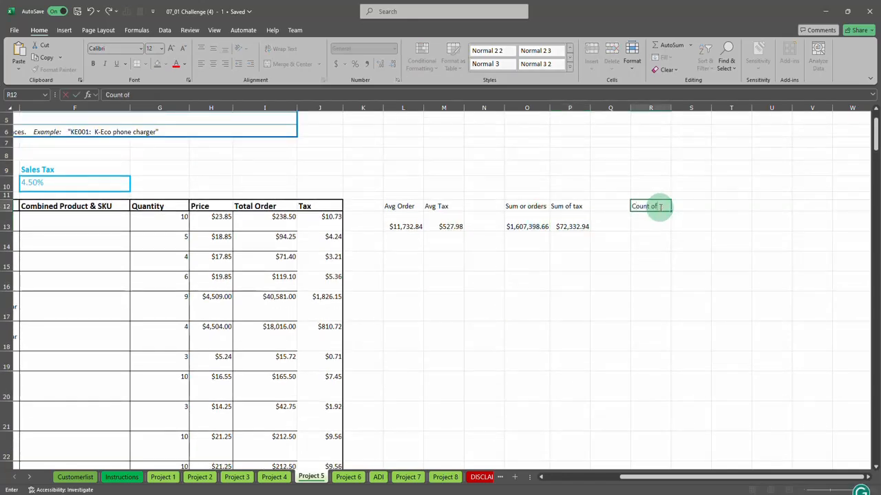
text( Sales)
key(Return)
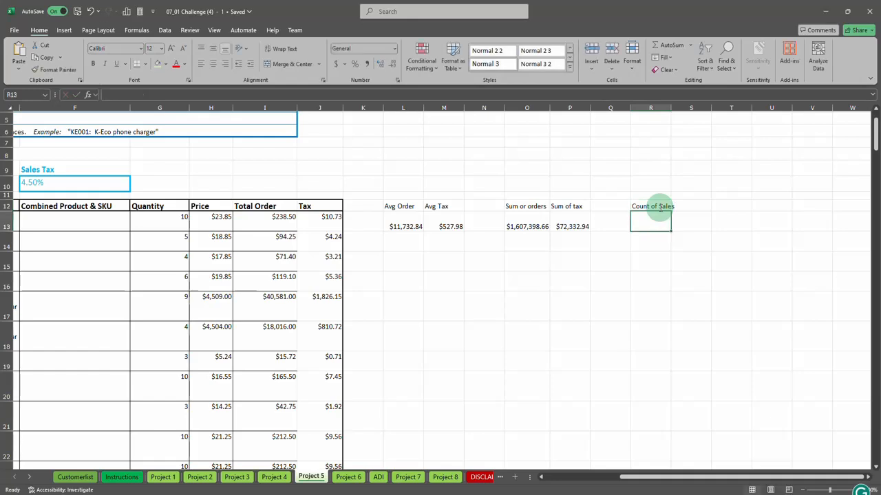
Count the numeric order totals in R13 with the formula =COUNT(I13:I149).
text(=count)
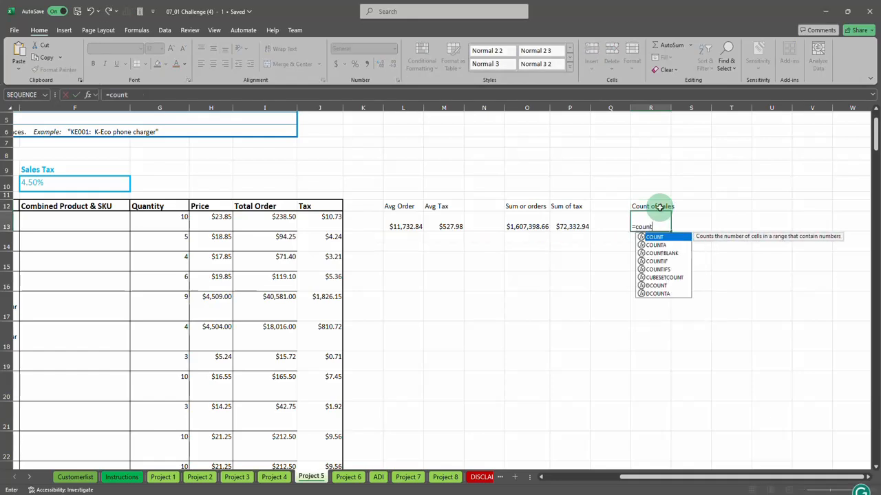
text(()
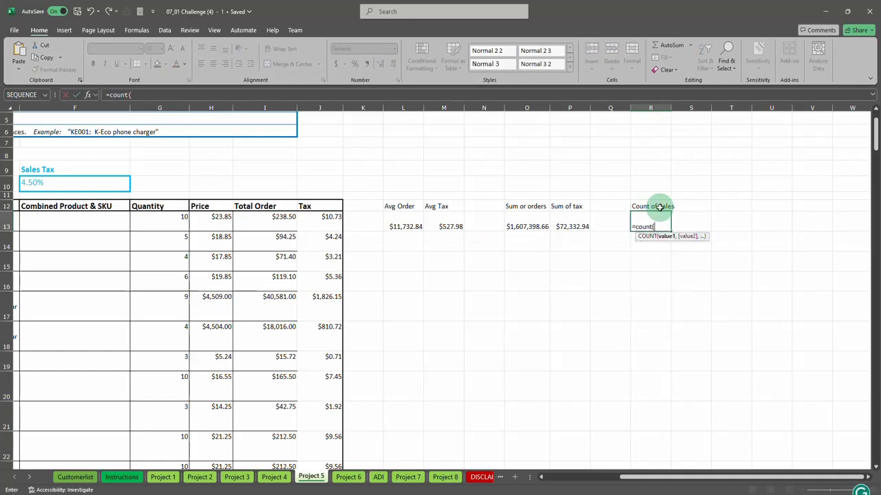
key(ctrl+v)
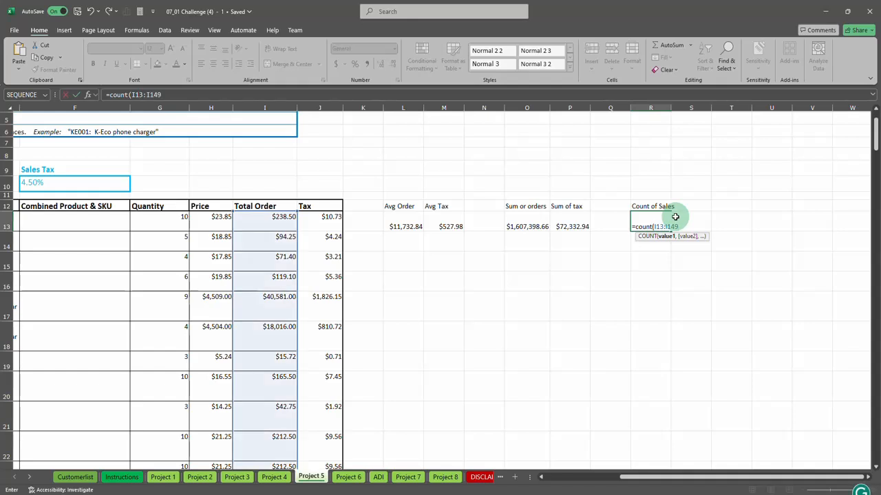
text())
key(Return)
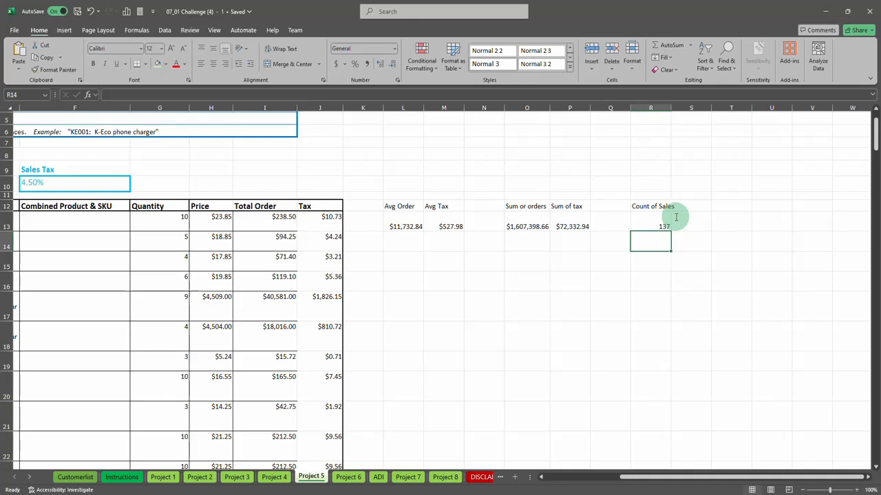
Clear the total order amount in I17 and count the blank order totals in S13 with =COUNTBLANK(I13:I149).
click(269, 296)
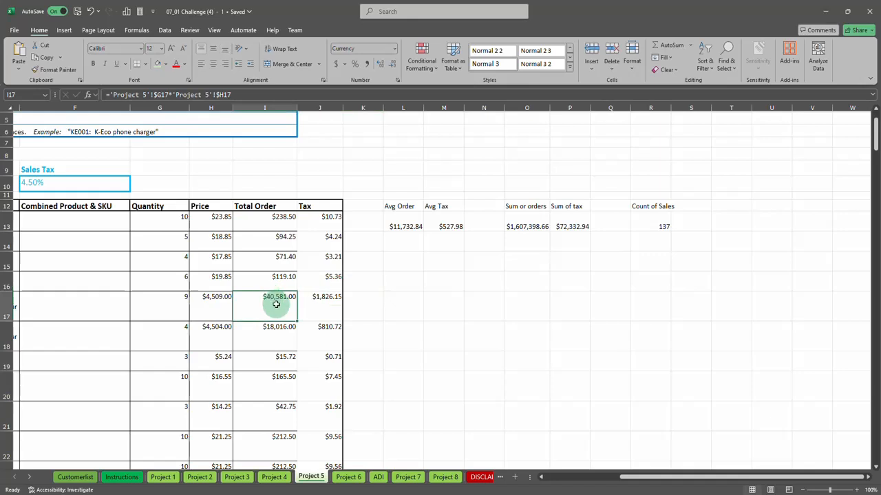
key(Delete)
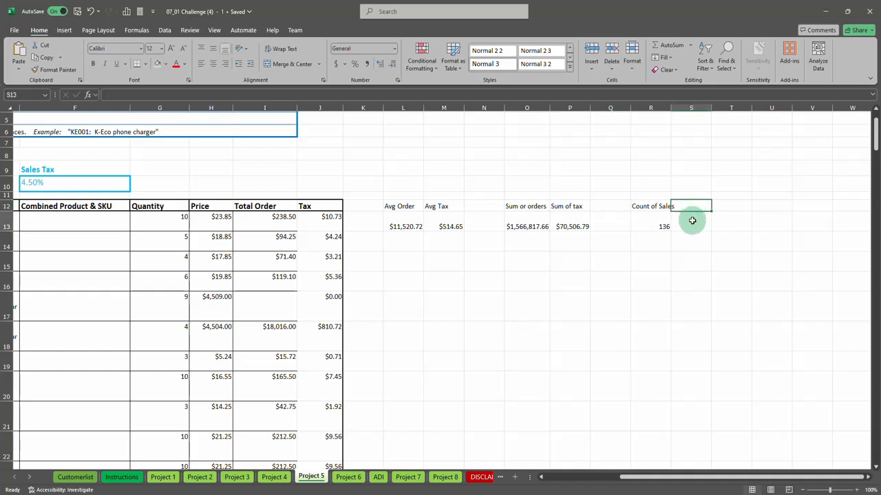
click(692, 220)
text(=count b)
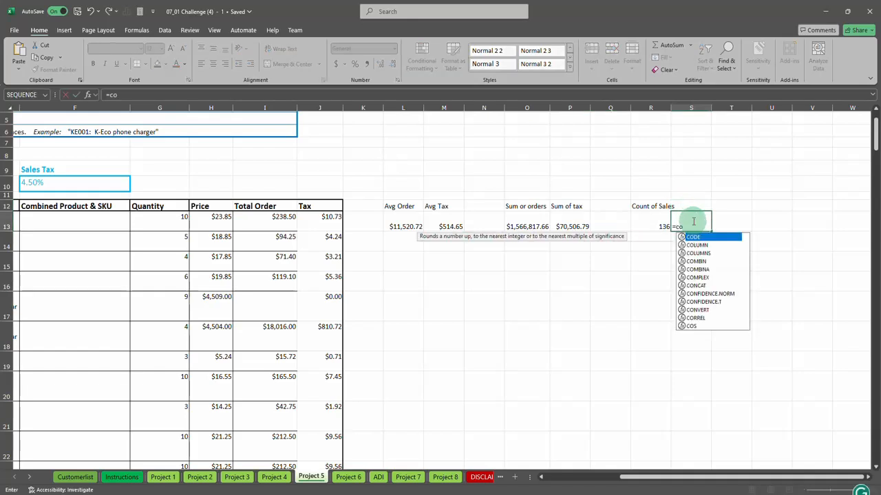
key(BackSpace)
key(BackSpace)
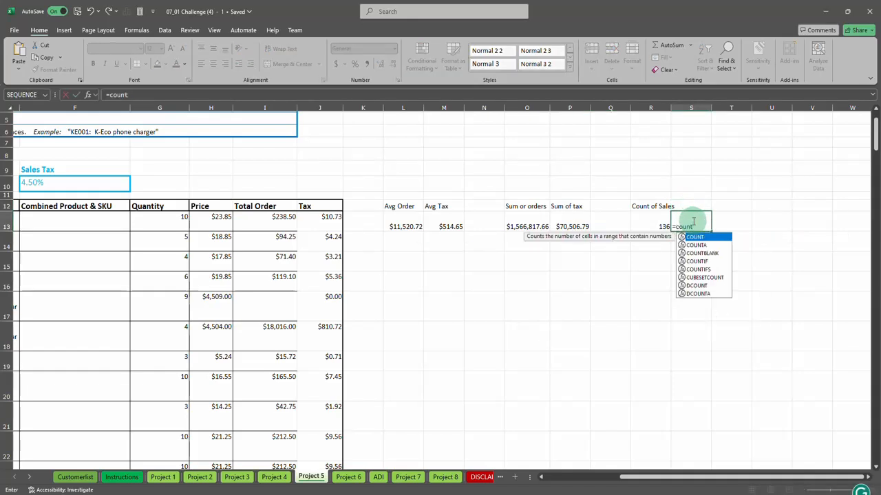
text(blank)
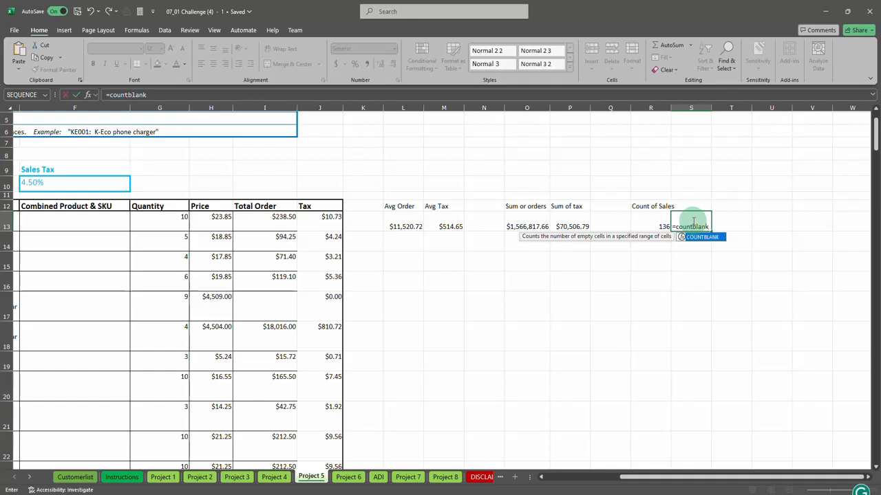
text(()
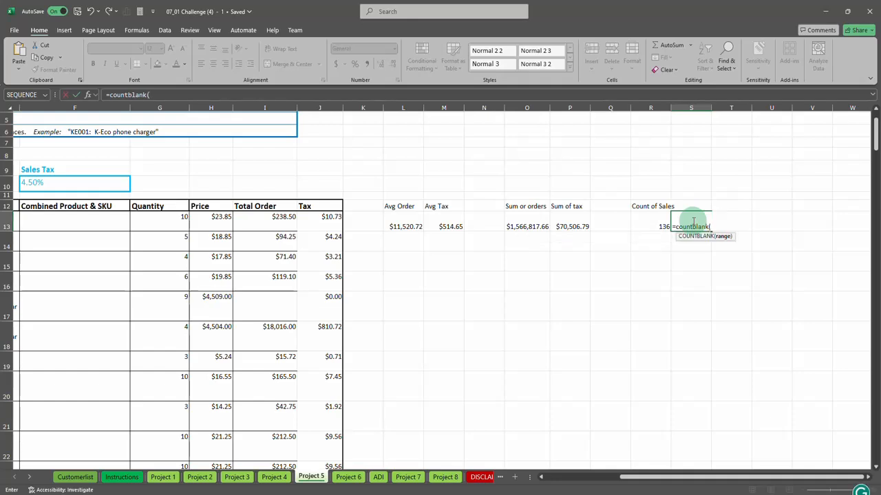
text(I13:I149)
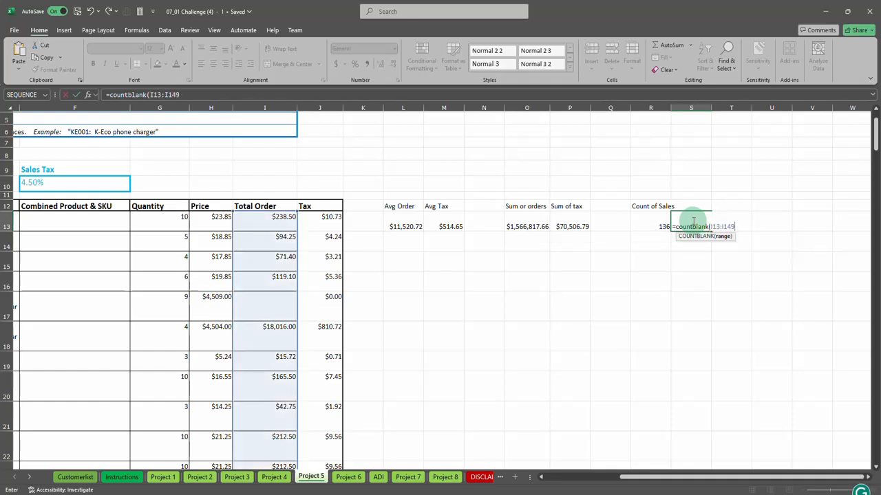
key(Return)
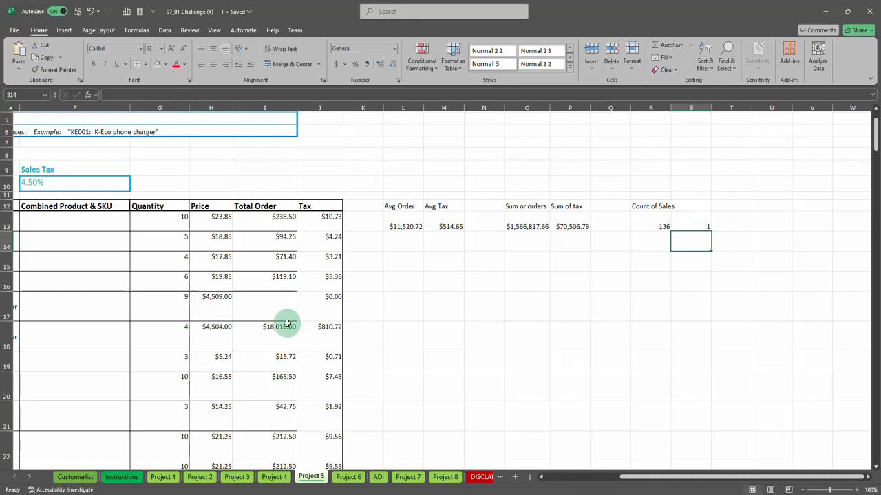
Count the non-empty order totals in T13 with the formula =COUNTA(I13:I149).
click(731, 221)
text(=)
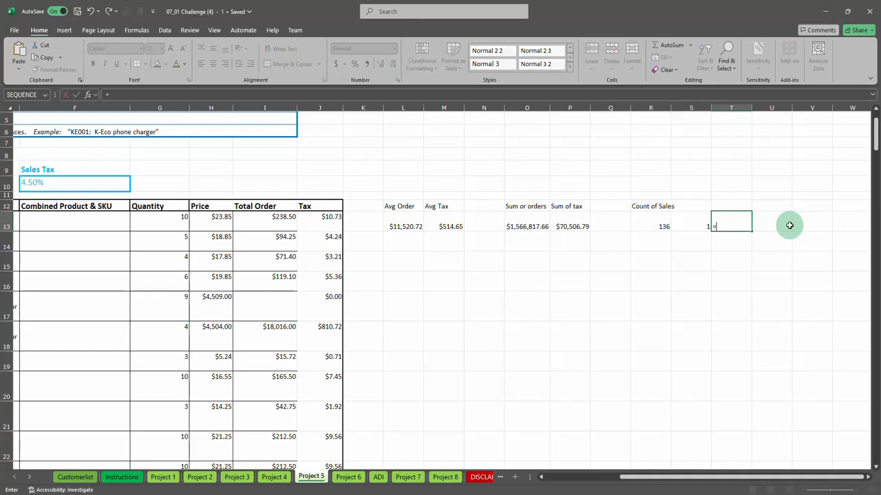
text(count)
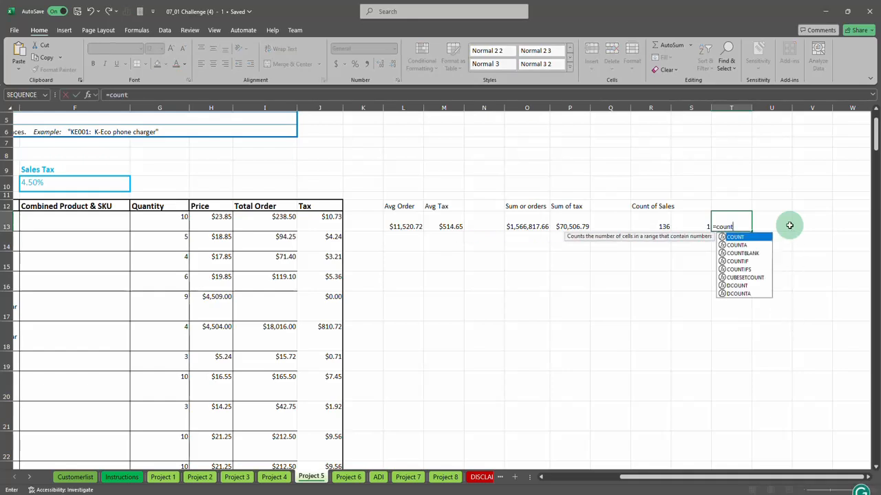
text(a()
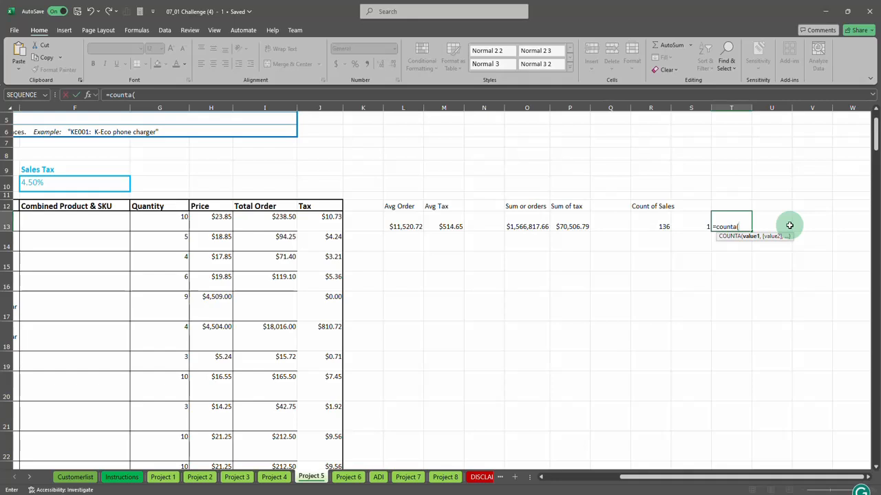
text(I13:I149)
text())
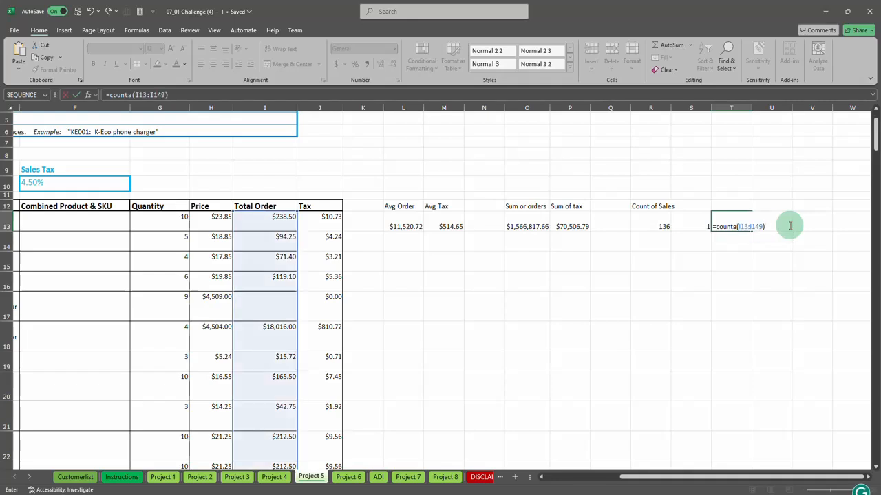
key(Return)
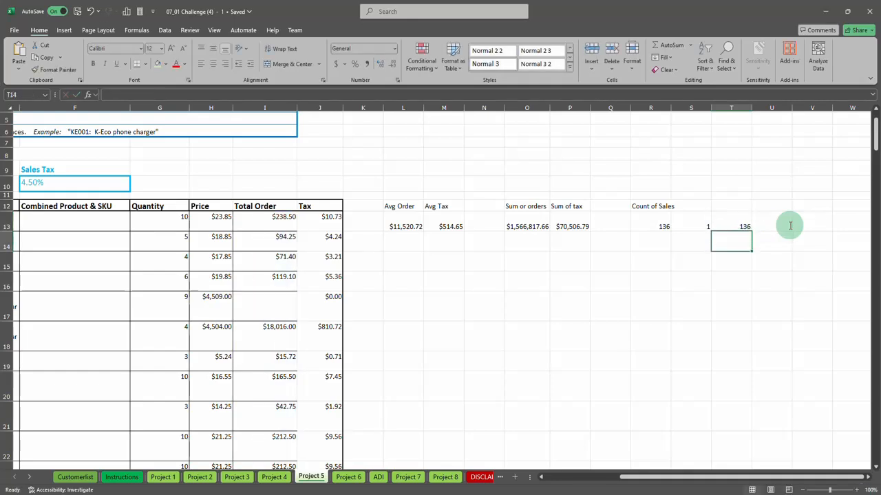
Enter =COUNTA(I13:I149) in T13 again, overwriting its contents, to count the non-empty Total Order cells.
click(731, 227)
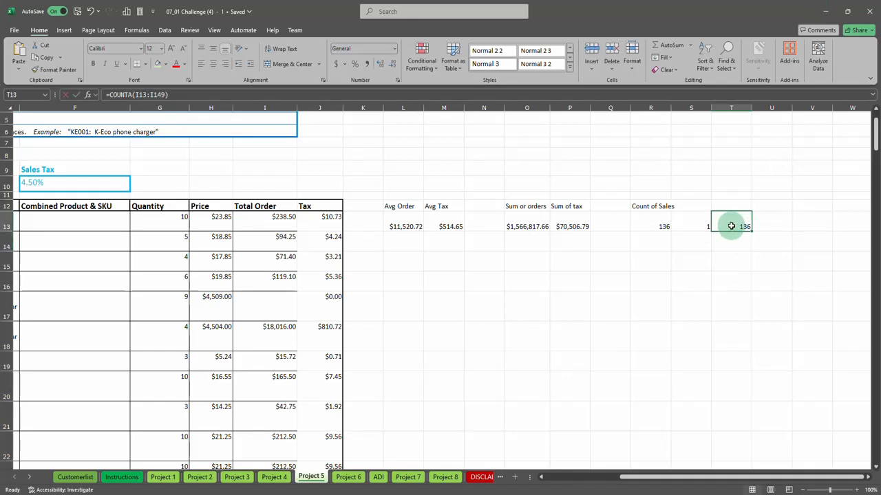
text(=count)
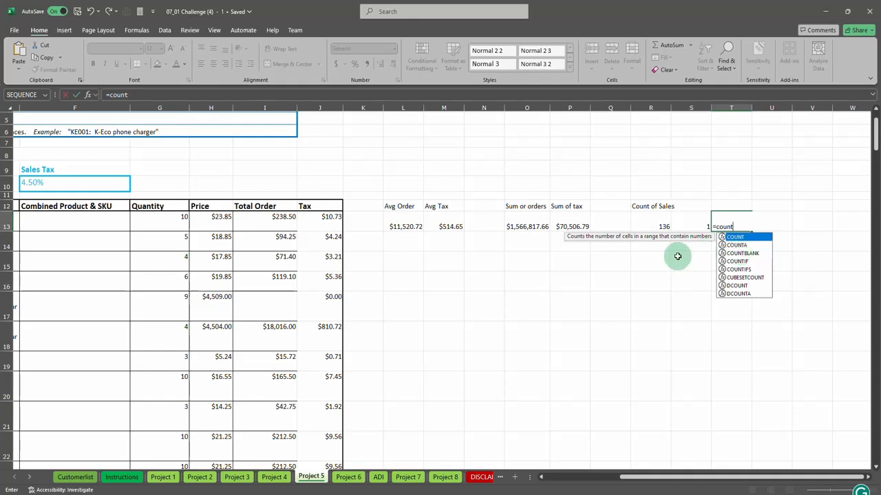
key(Escape)
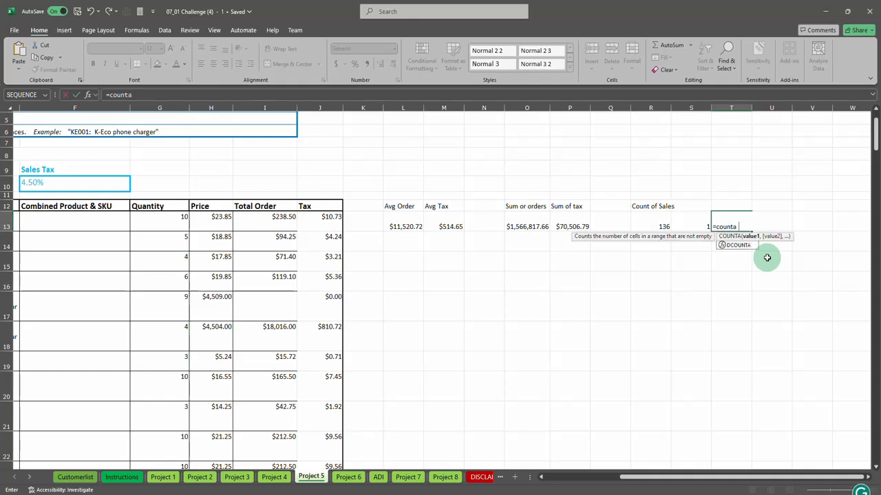
text(()
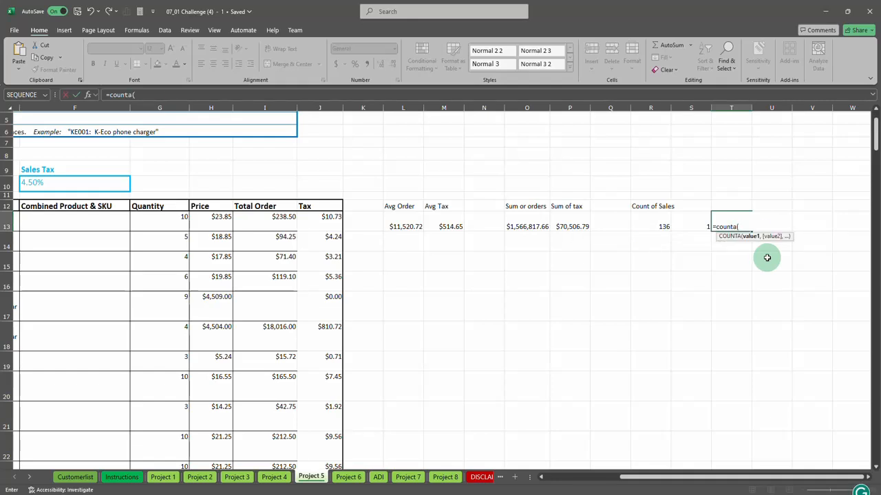
text(I13:I149)
text())
key(Return)
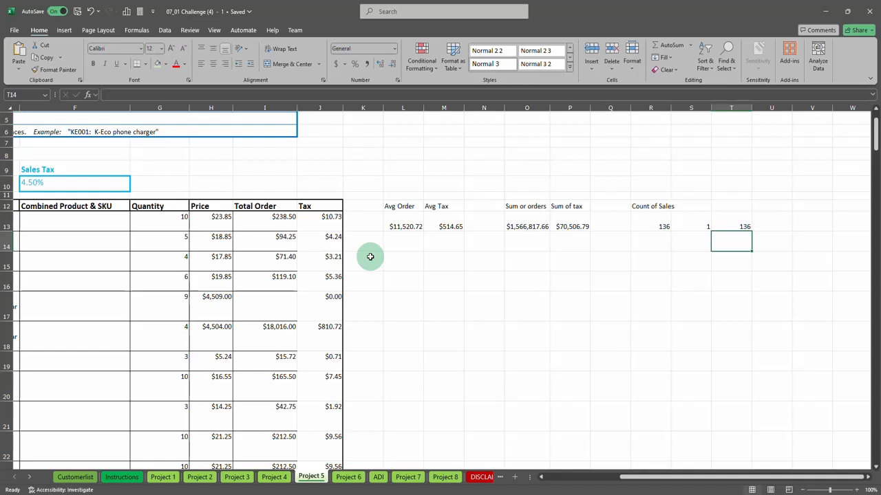
Try the text "hello" as the total order in I17, compare the COUNTA and COUNT cells, and undo the entry.
click(269, 297)
text(hello)
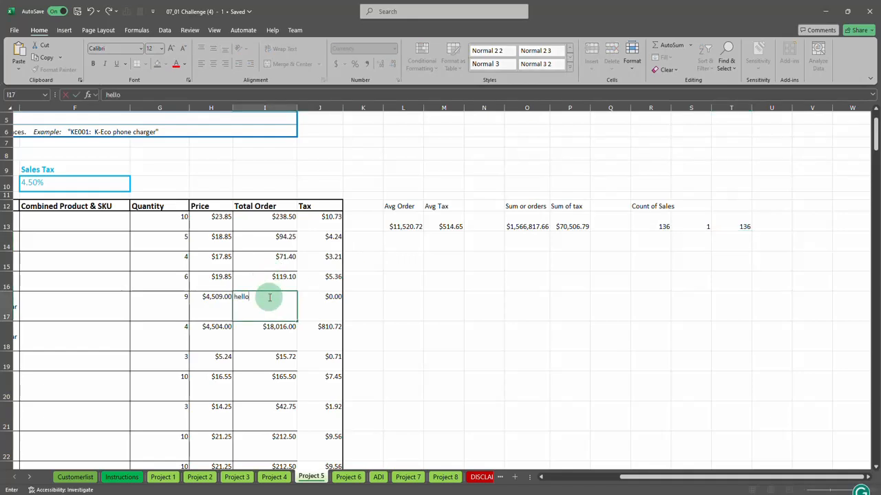
key(Return)
click(739, 226)
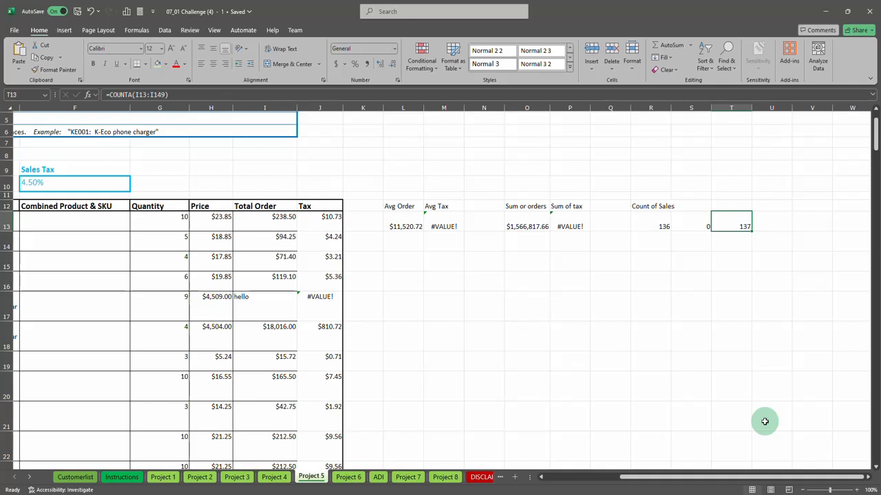
click(661, 228)
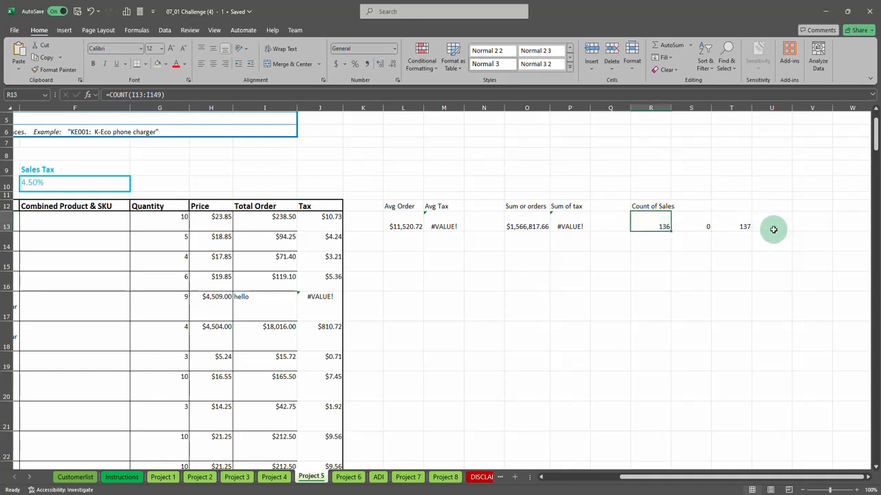
key(ctrl+z)
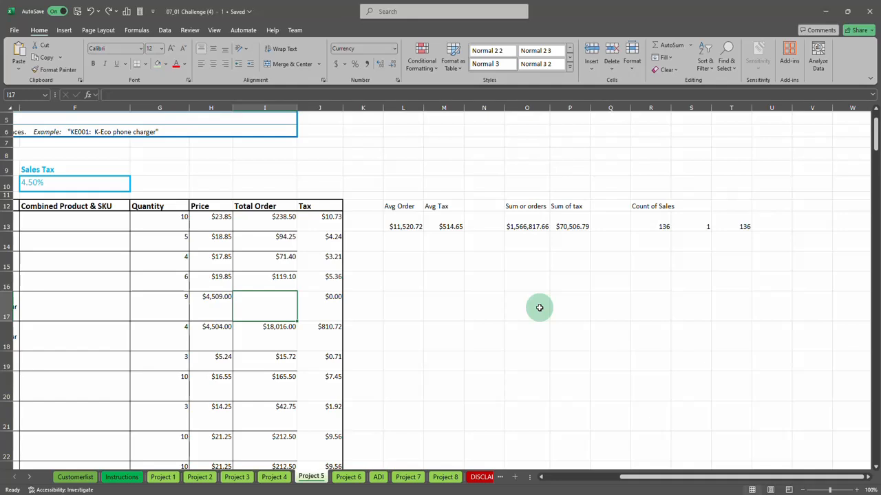
Start an IF function in L15 and set its logical test to M13>.20*L13, comparing average tax with 20% of the average order.
click(438, 263)
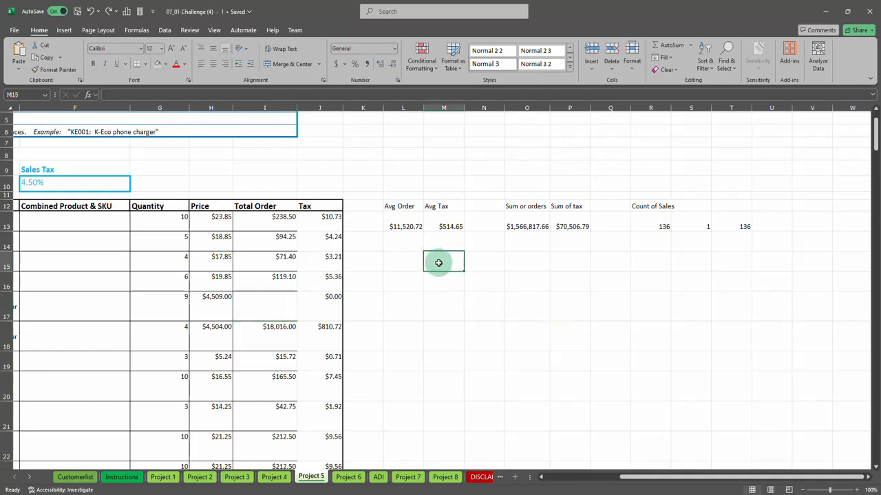
double_click(412, 264)
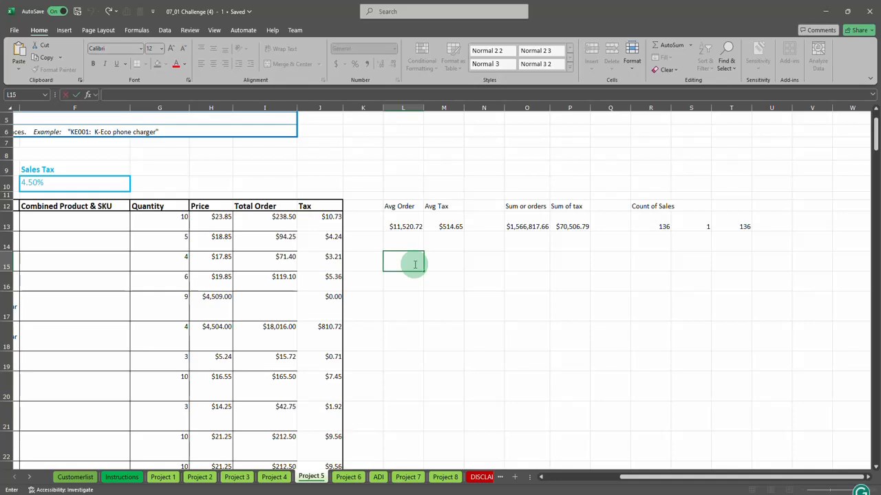
text(=if()
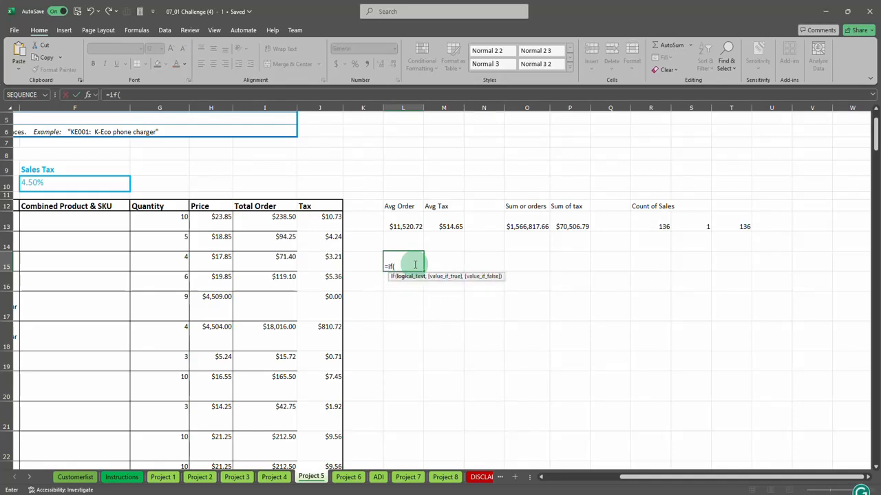
click(88, 94)
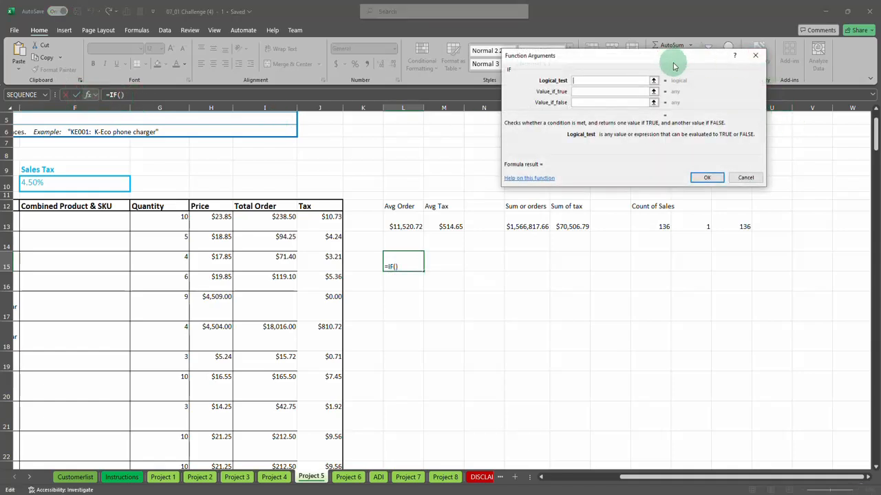
drag(674, 65, 684, 175)
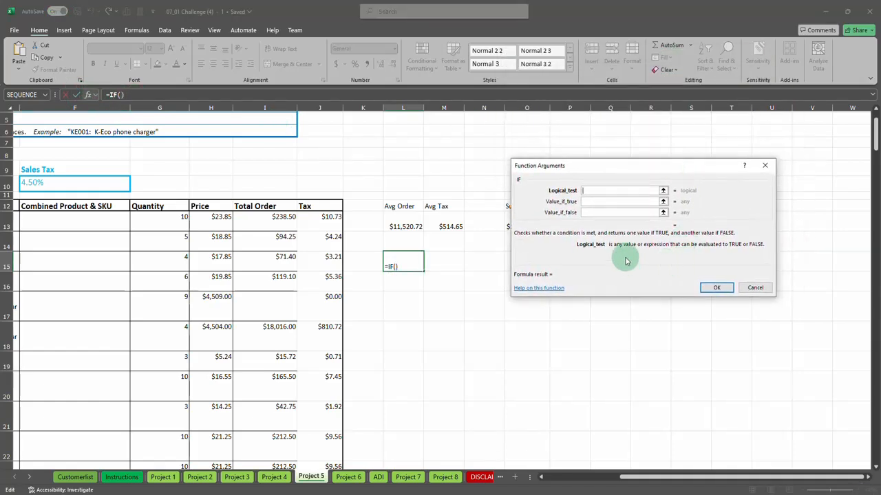
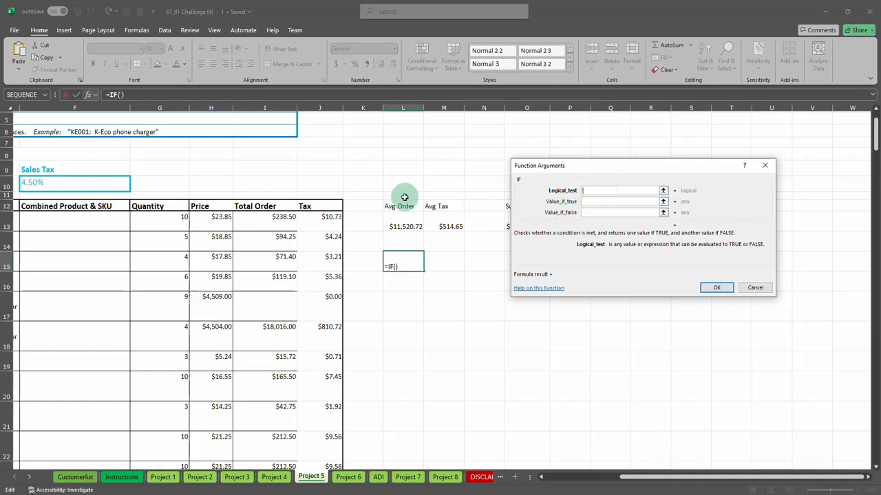
click(450, 224)
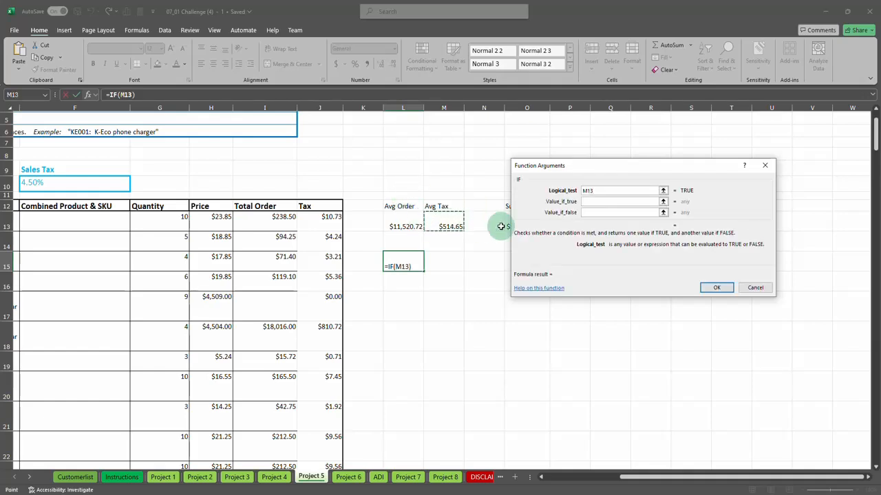
text(>.2)
text(0*)
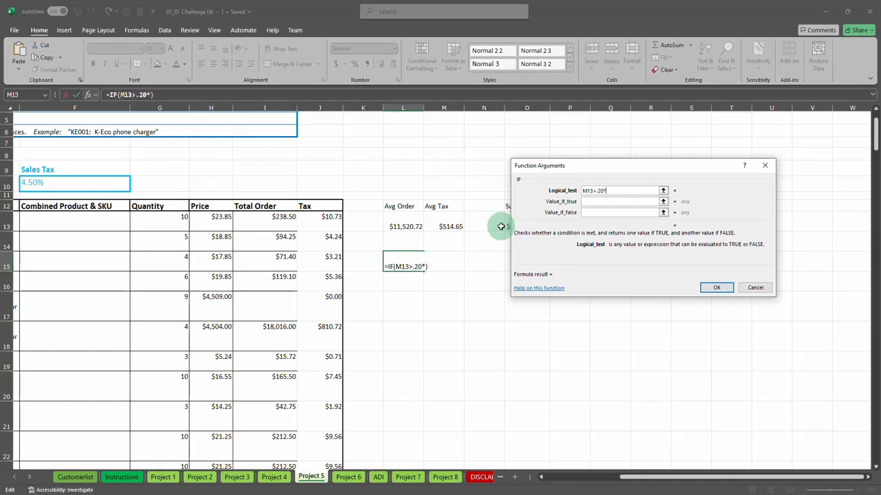
click(404, 226)
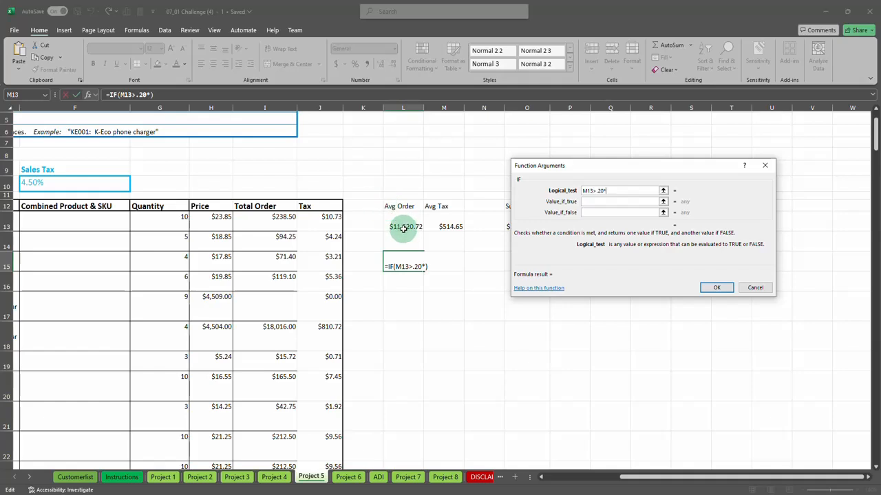
Return "Tax is to high" when the L15 test is true and "Tax is fine" when it is false, and insert the function.
click(590, 200)
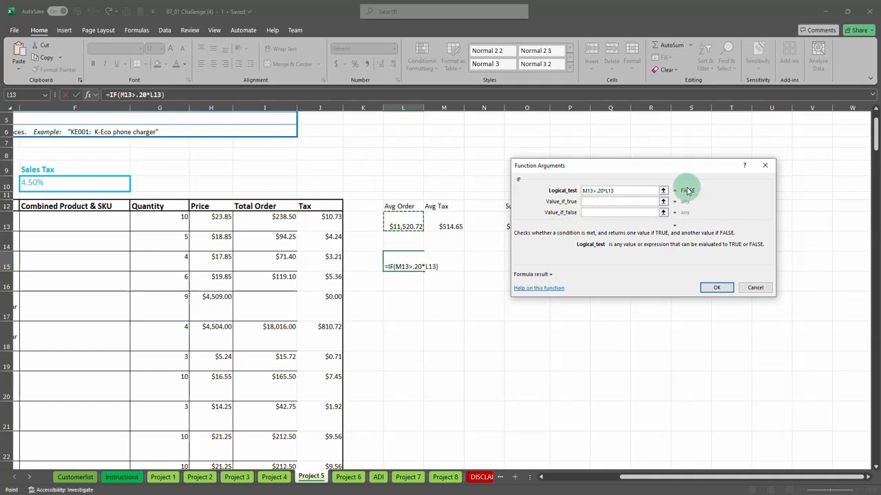
click(622, 201)
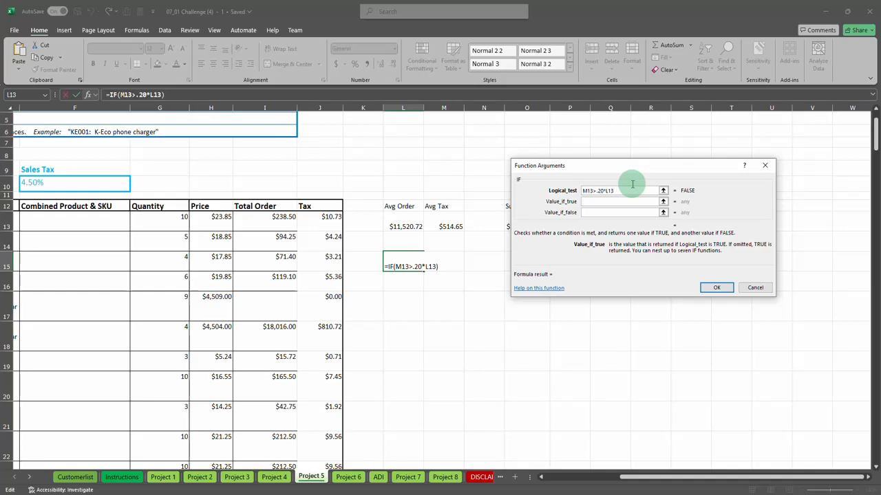
text("Tax is to h)
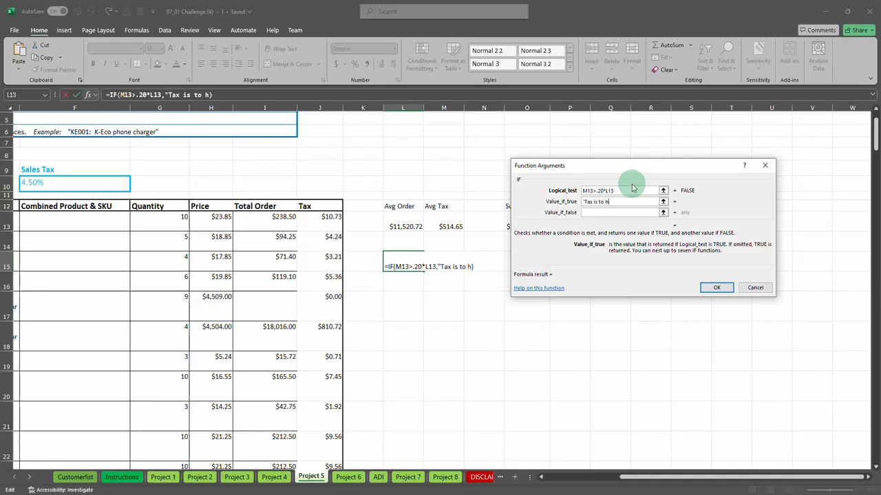
text(igh")
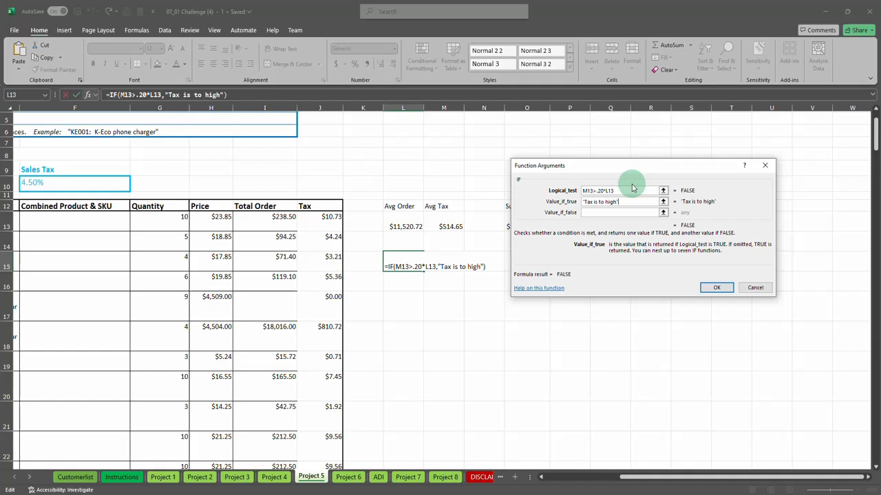
click(607, 214)
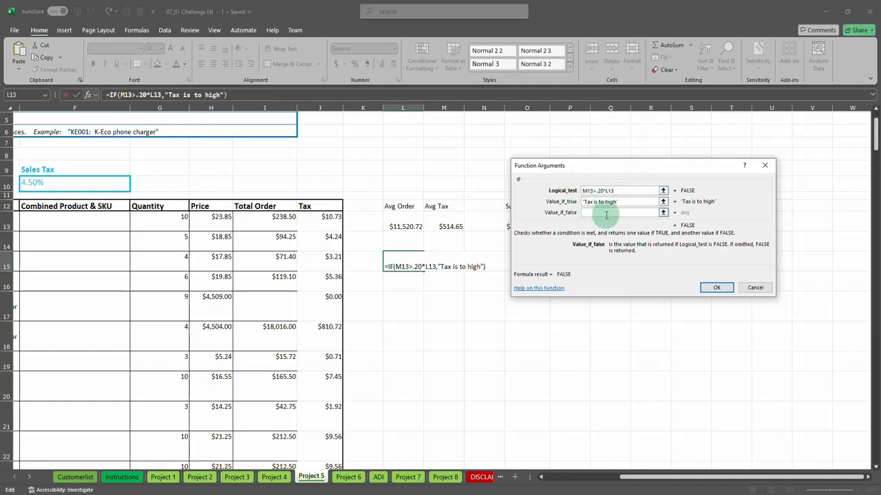
text("Tax is fine")
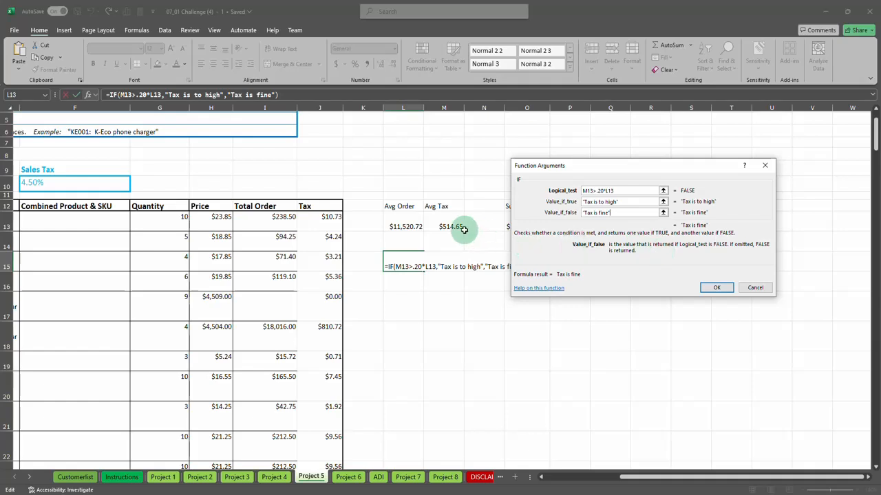
click(718, 287)
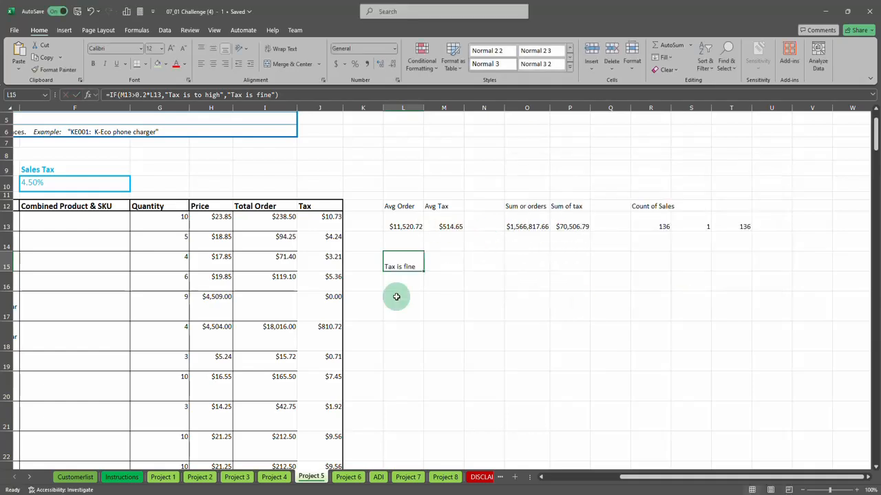
Overwrite the total order in I16 with 11900.
click(276, 279)
text(11)
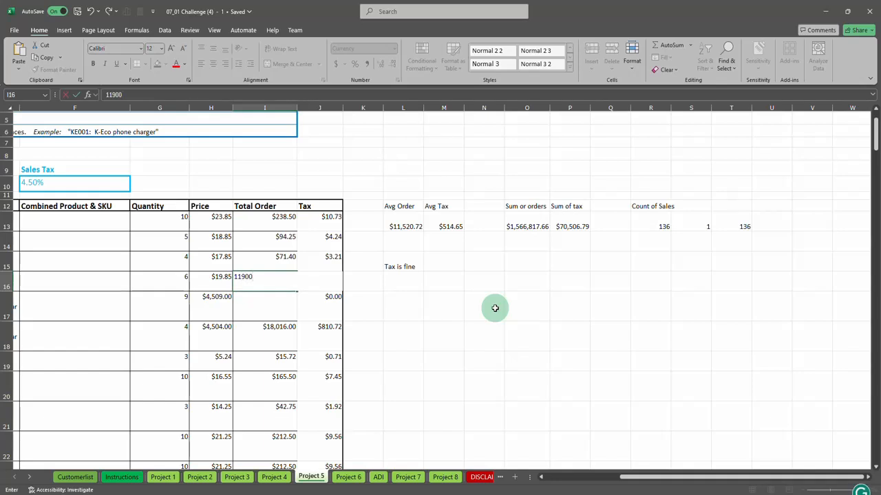
key(Return)
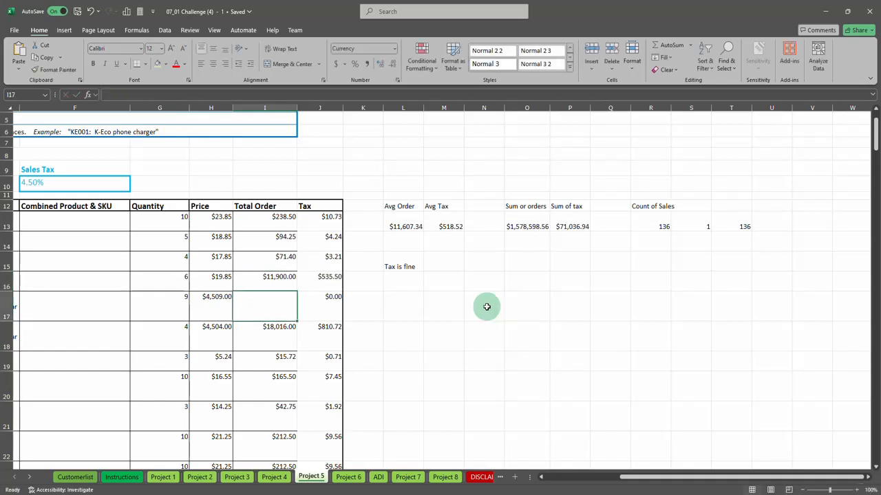
Change the IF test in L15 to P13>0.2*O13 so it compares the sum of tax with 20% of the sum of orders.
click(449, 226)
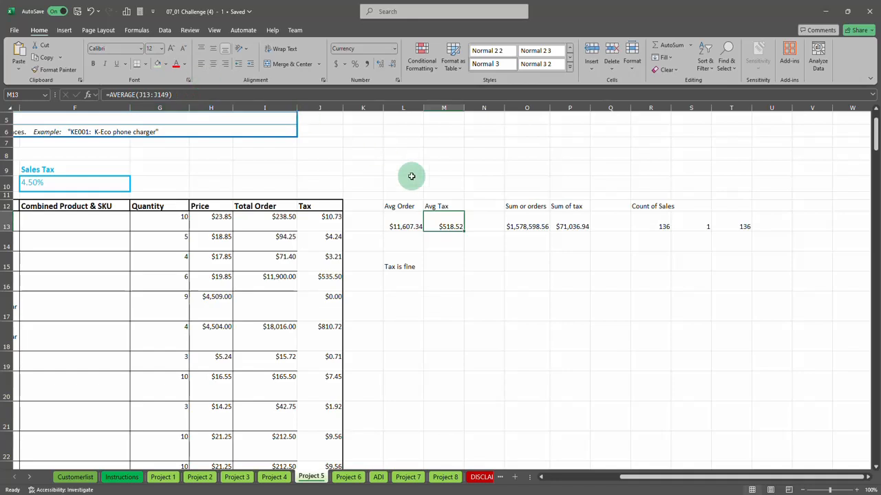
click(441, 206)
double_click(439, 206)
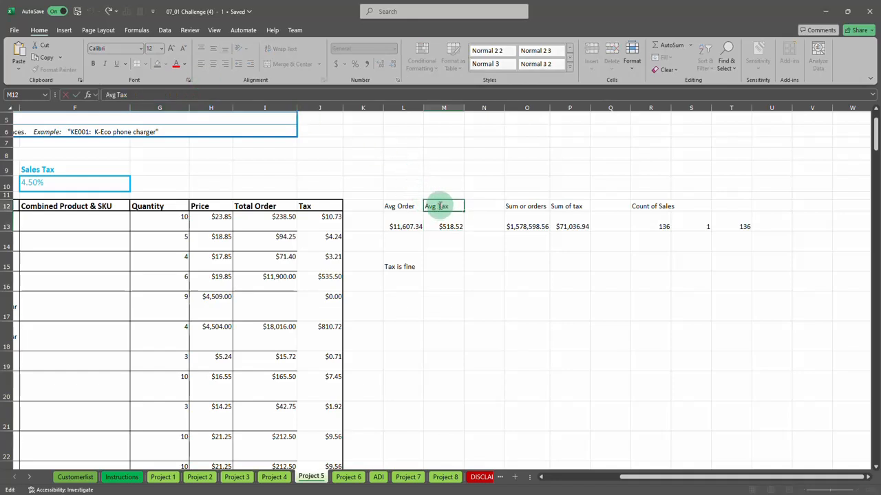
click(570, 226)
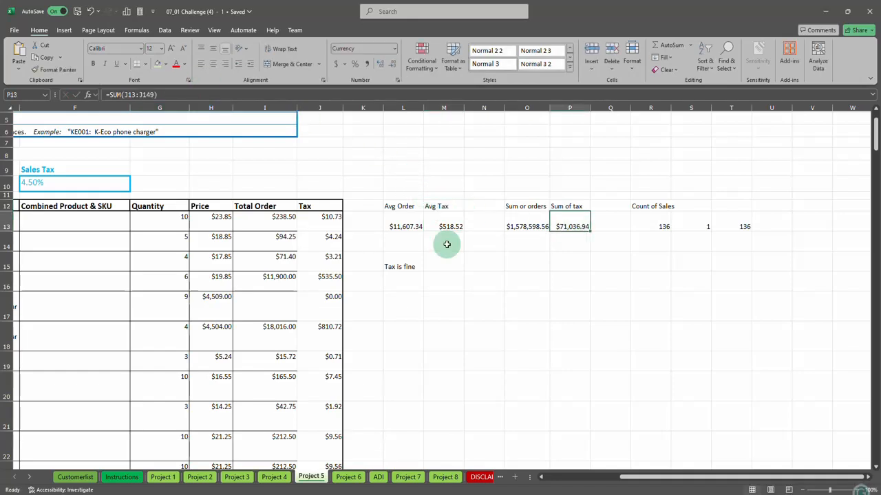
click(410, 262)
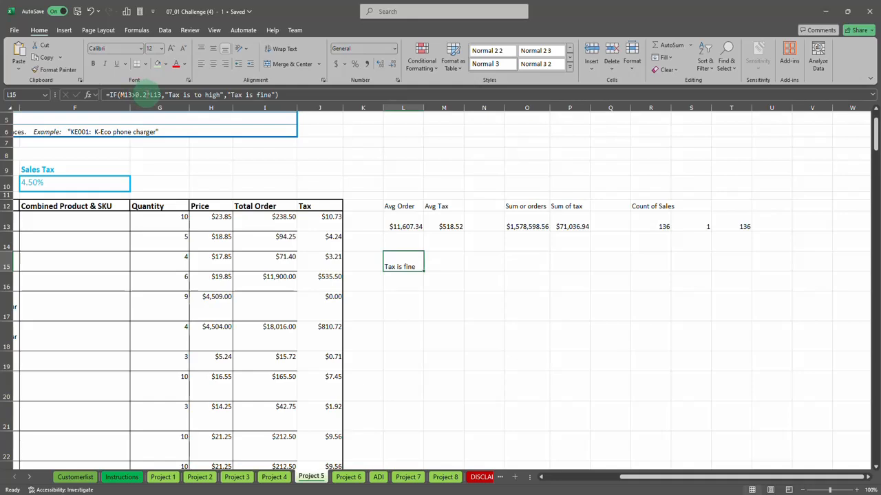
click(137, 94)
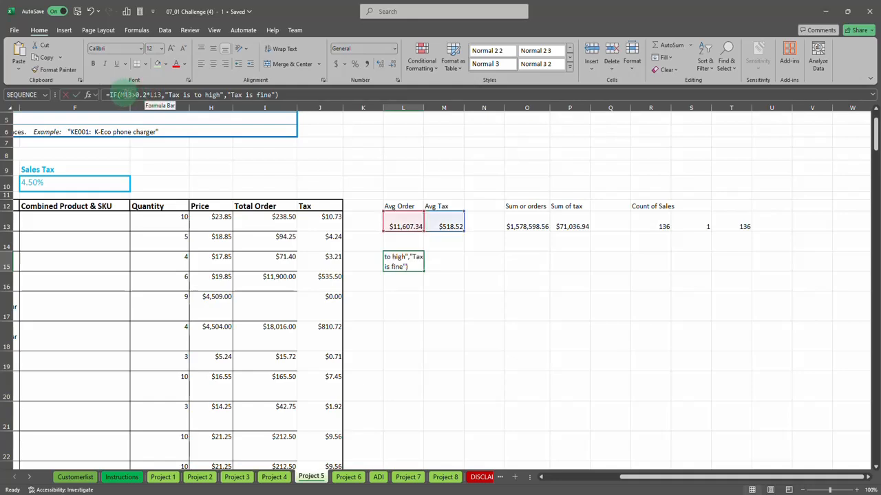
double_click(119, 94)
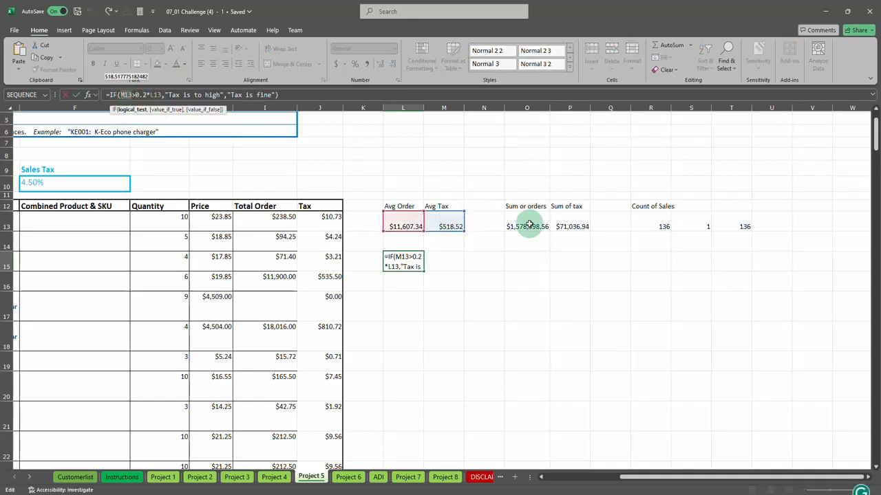
click(568, 225)
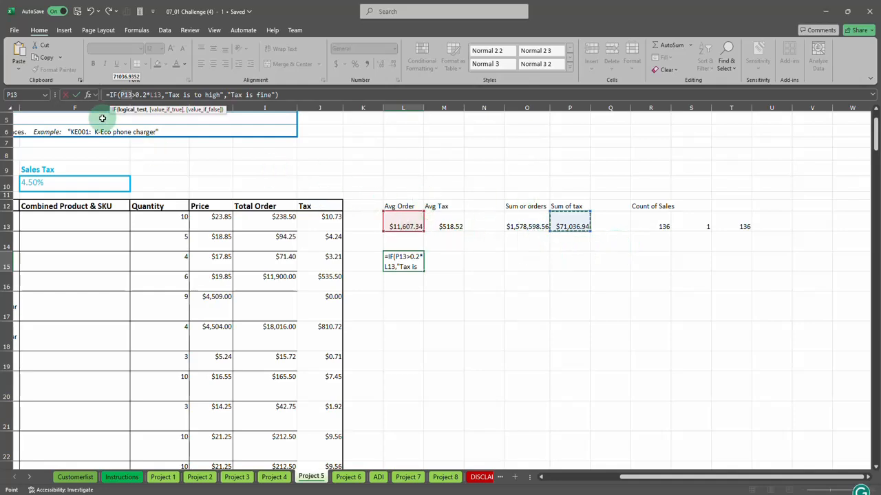
drag(163, 95, 155, 95)
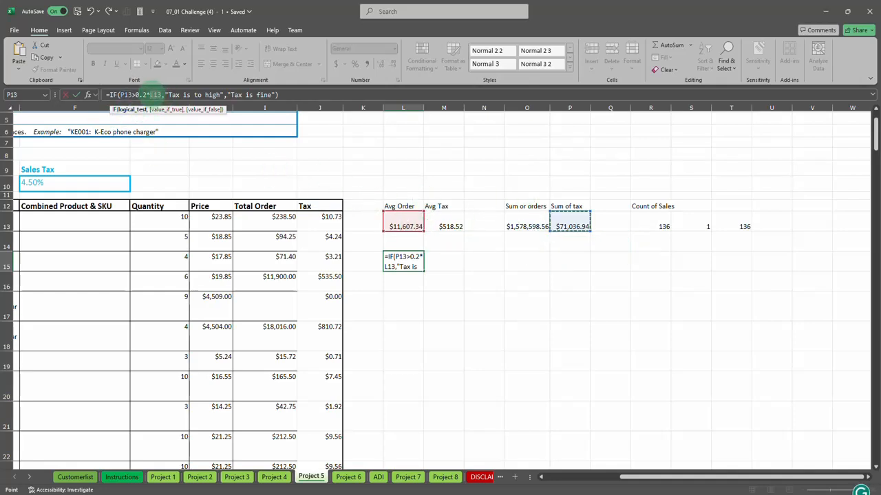
click(520, 226)
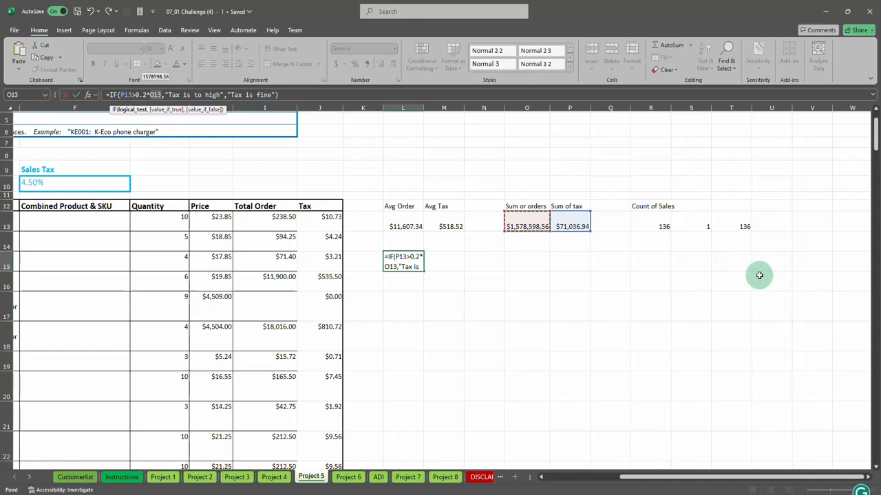
key(Return)
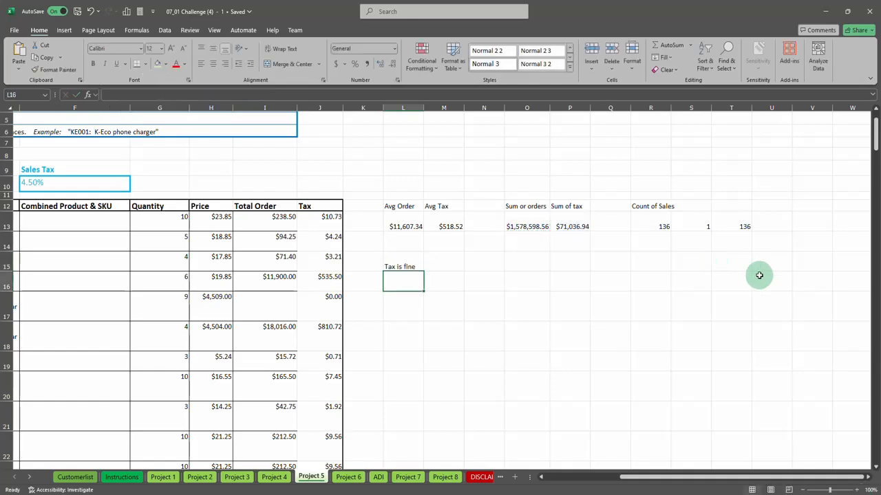
Overwrite the total order in I15 with 71000.
click(570, 225)
click(289, 257)
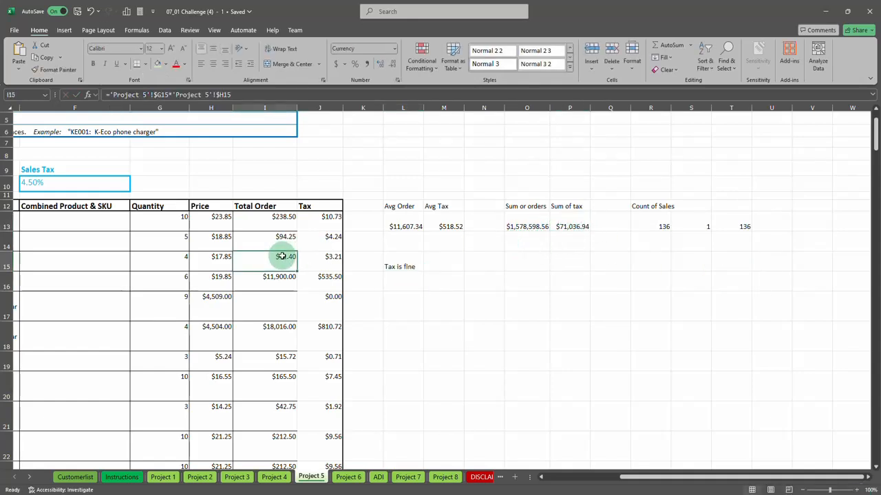
text(71000)
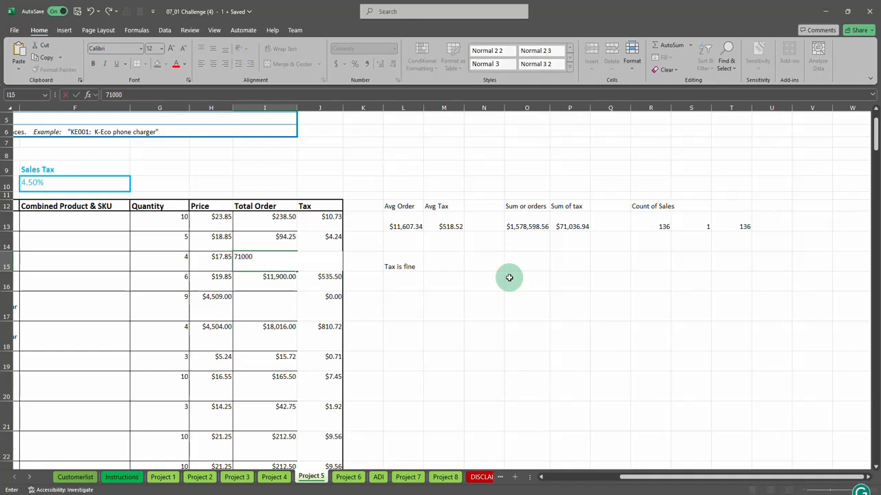
key(Return)
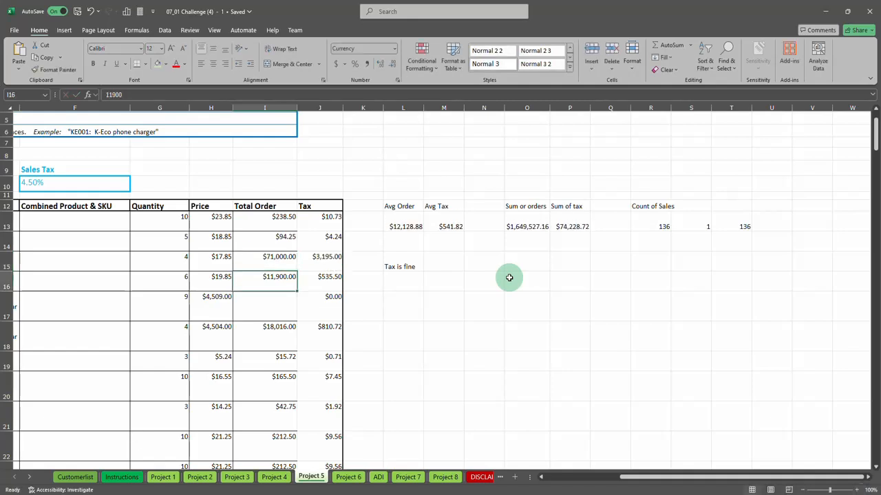
Overwrite the total orders in I14 with 940000 and in I18 with 200000.
click(282, 242)
text(940000)
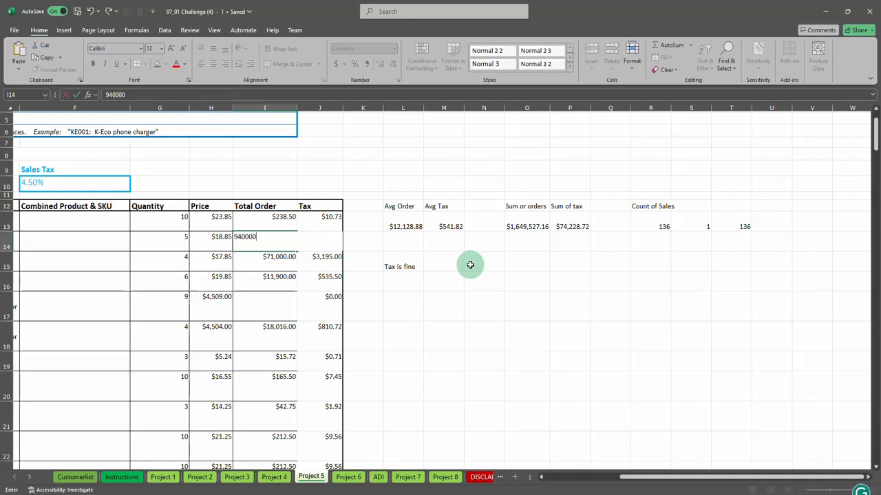
key(Return)
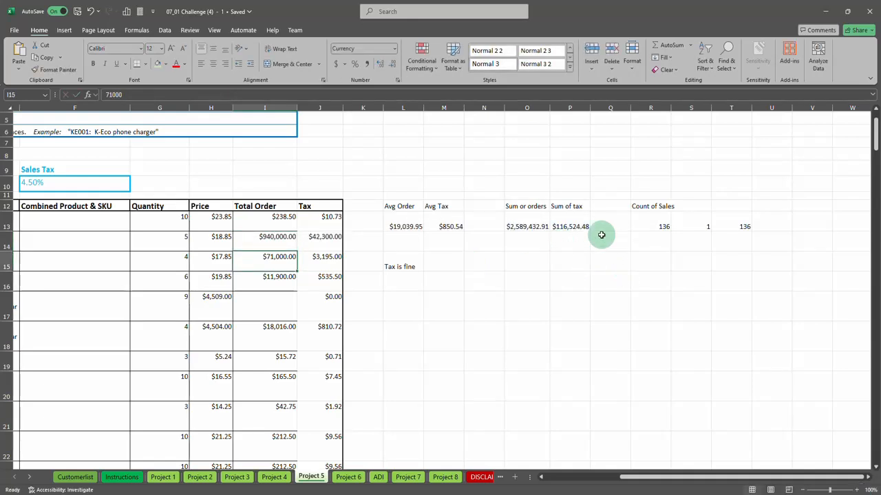
click(273, 333)
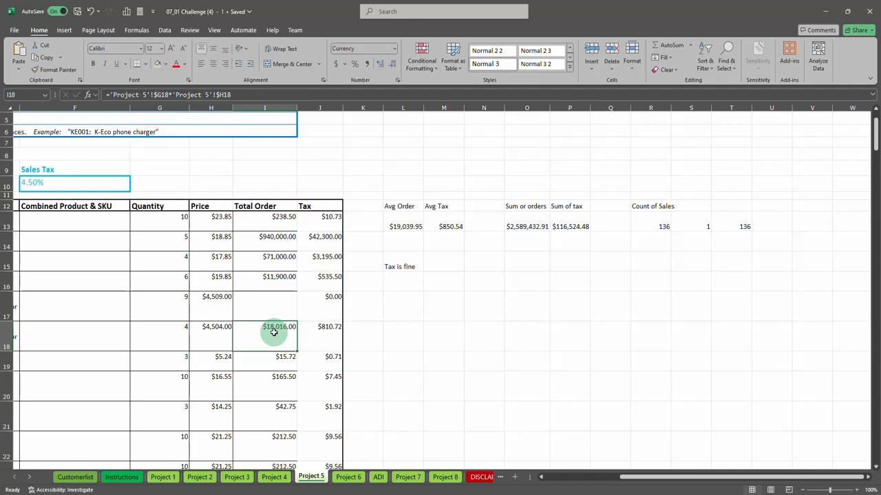
text(200000)
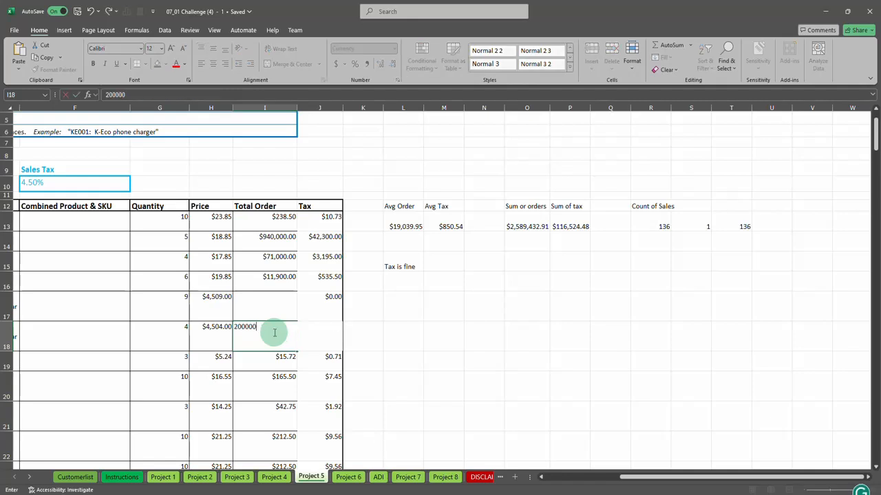
key(Return)
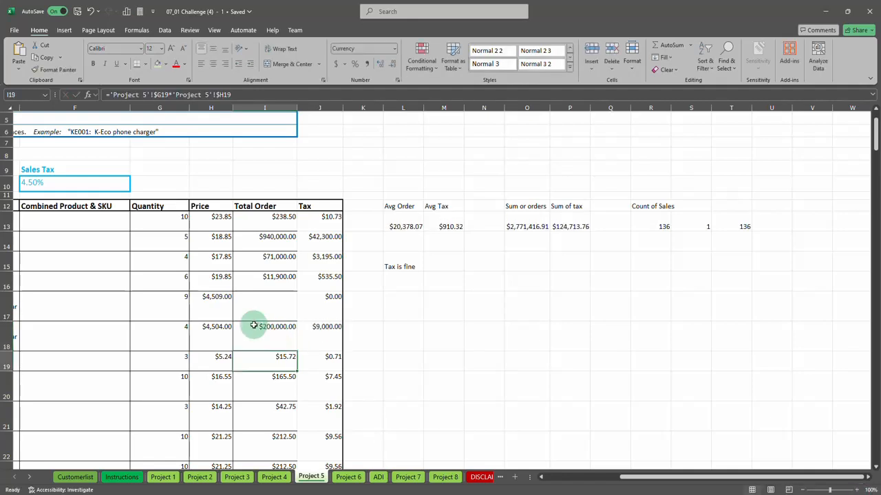
click(269, 416)
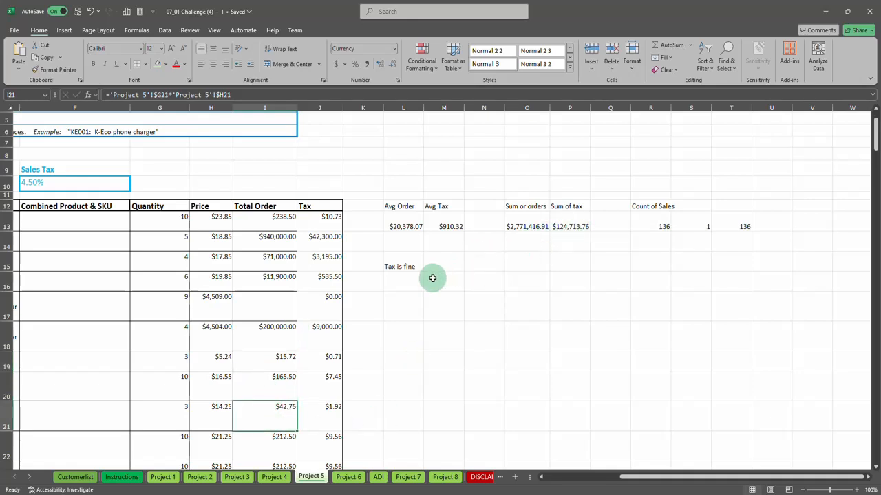
Overwrite the total order in I13 with 1000000.
click(281, 219)
text(1)
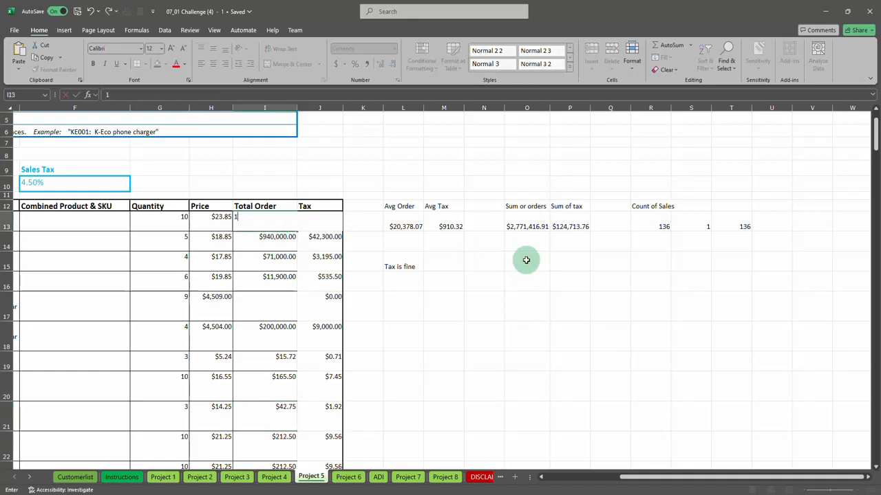
text(00000)
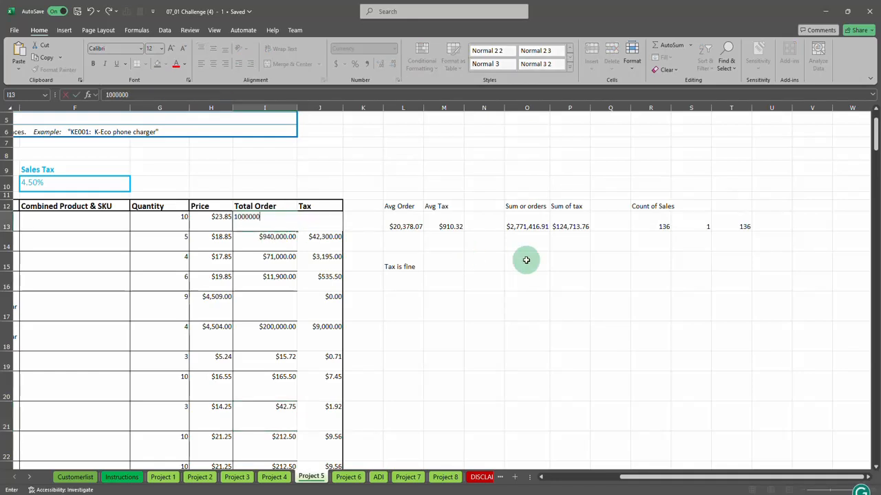
key(Return)
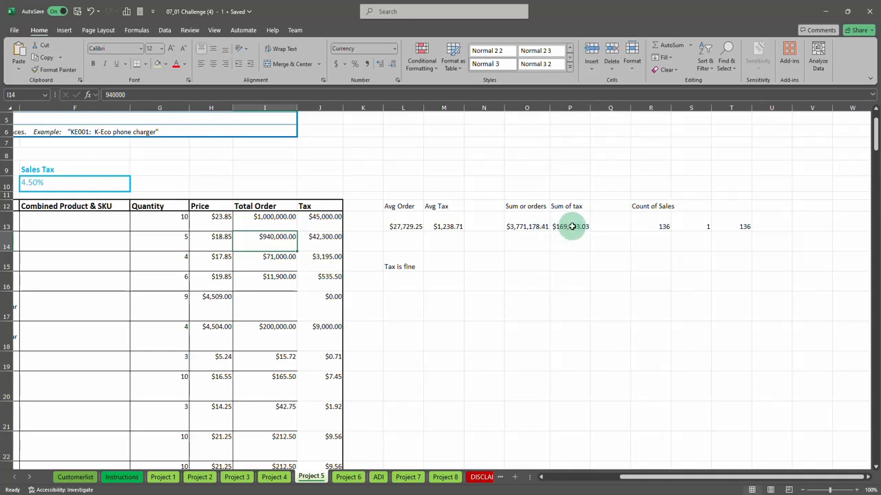
Overwrite the tax in J13 with 1000000 and fit the width of column P to its contents.
click(334, 221)
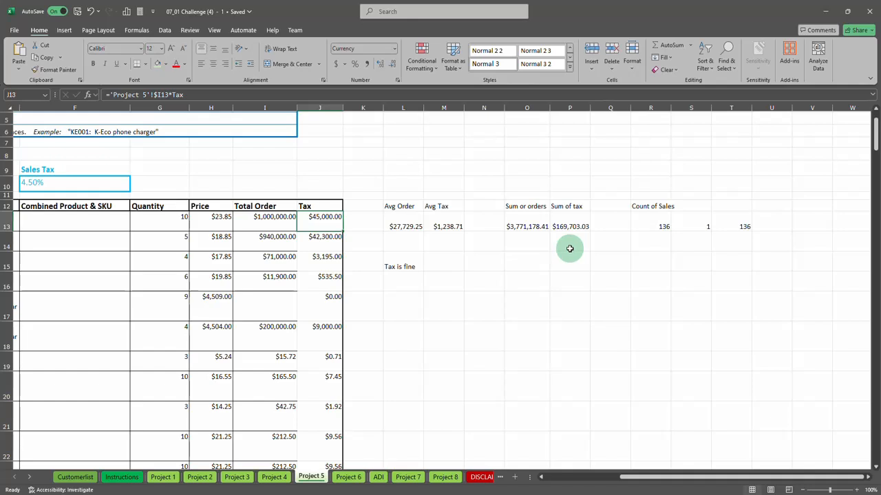
text(1000)
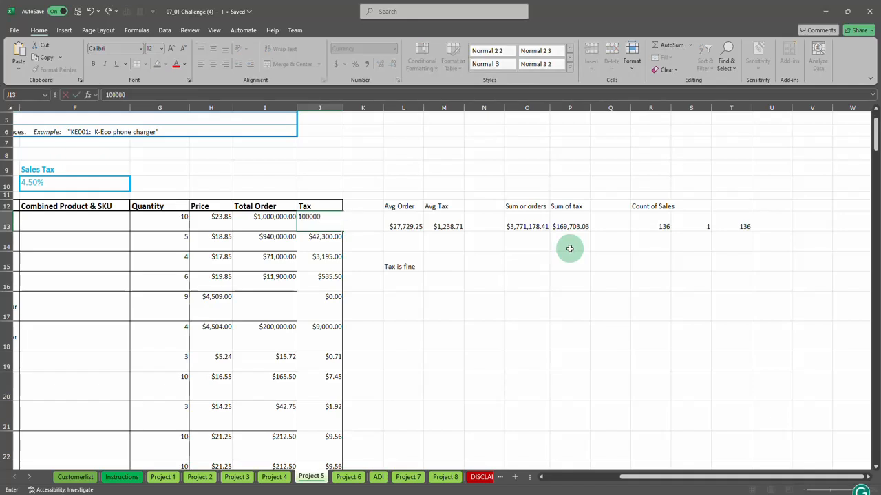
key(Return)
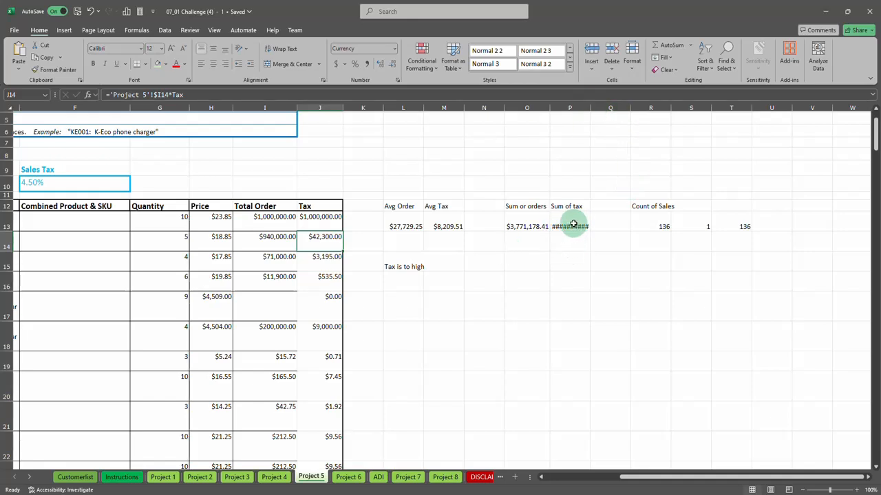
double_click(590, 107)
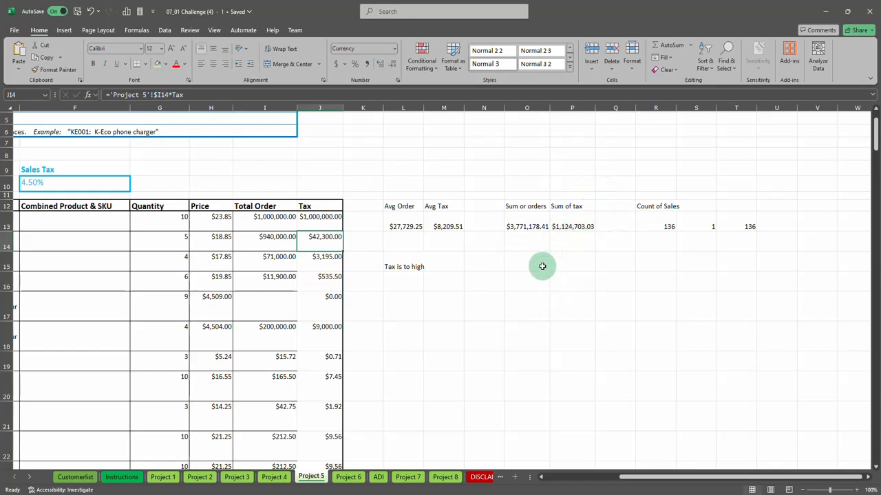
Examine the IF formula in L15 and the sum cells that it refers to.
click(406, 266)
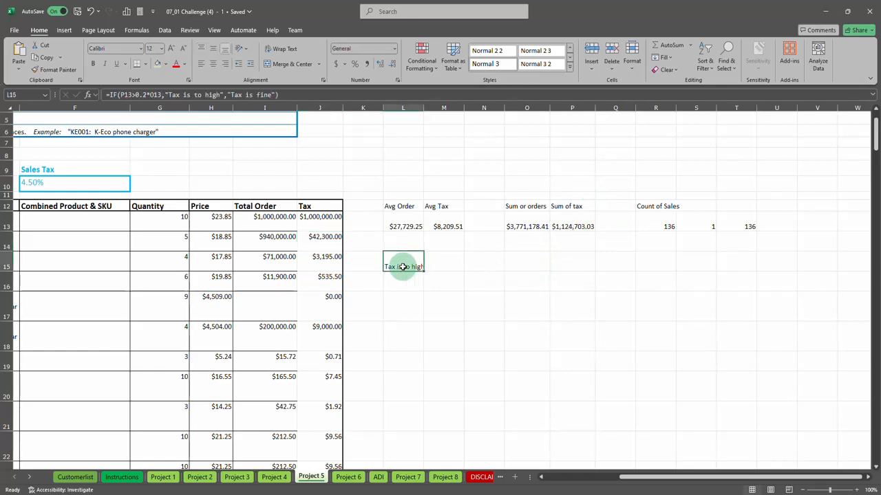
double_click(420, 266)
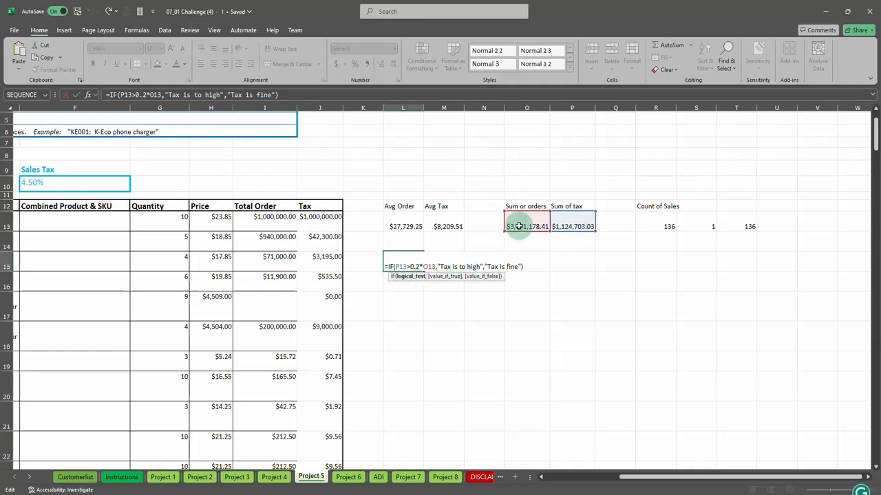
click(452, 266)
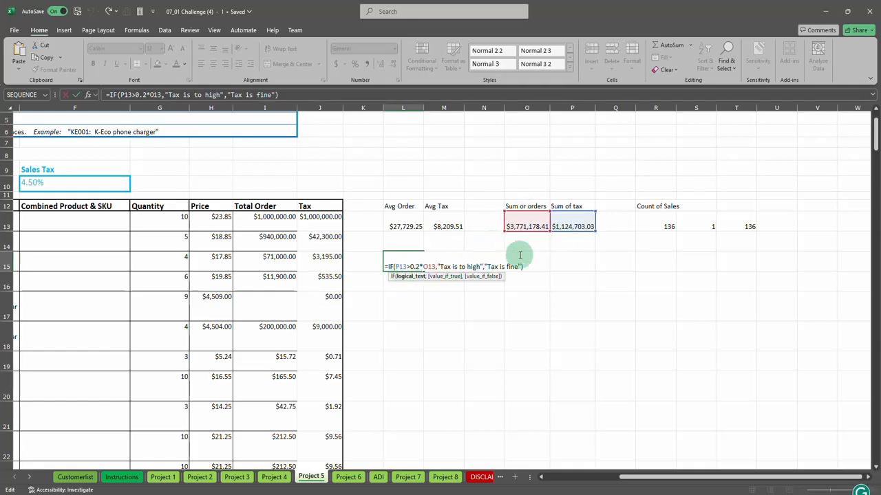
click(556, 268)
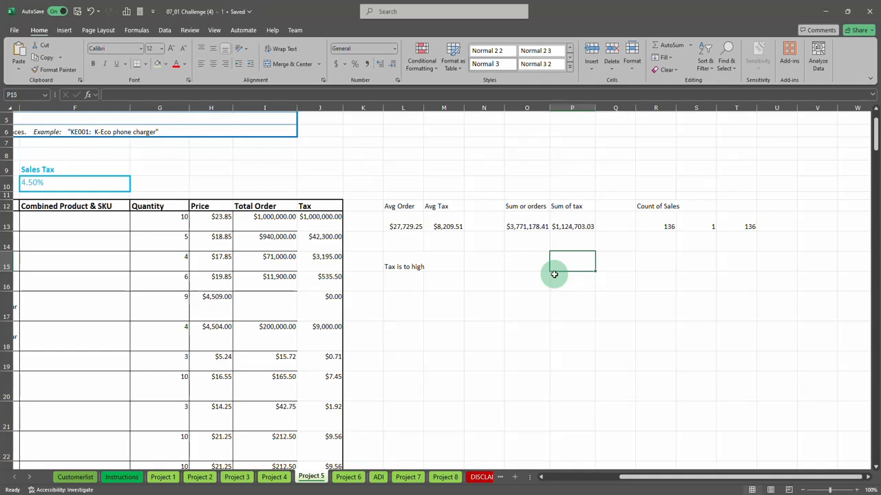
click(87, 94)
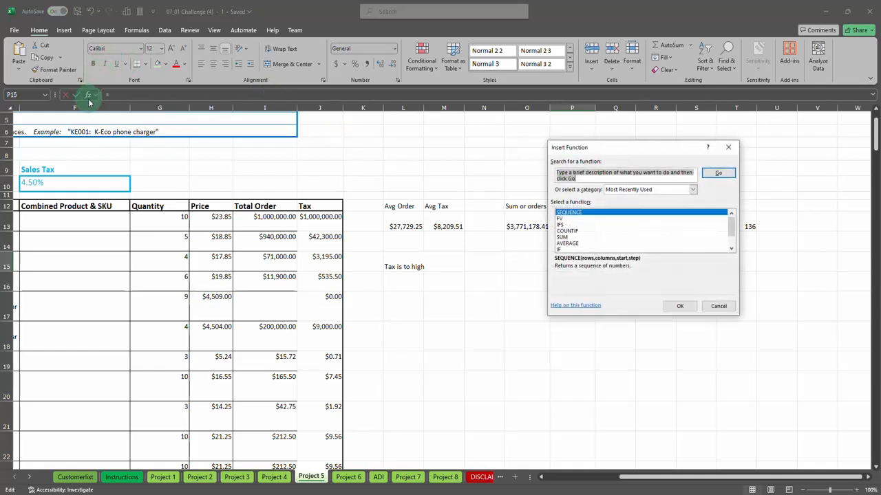
click(719, 306)
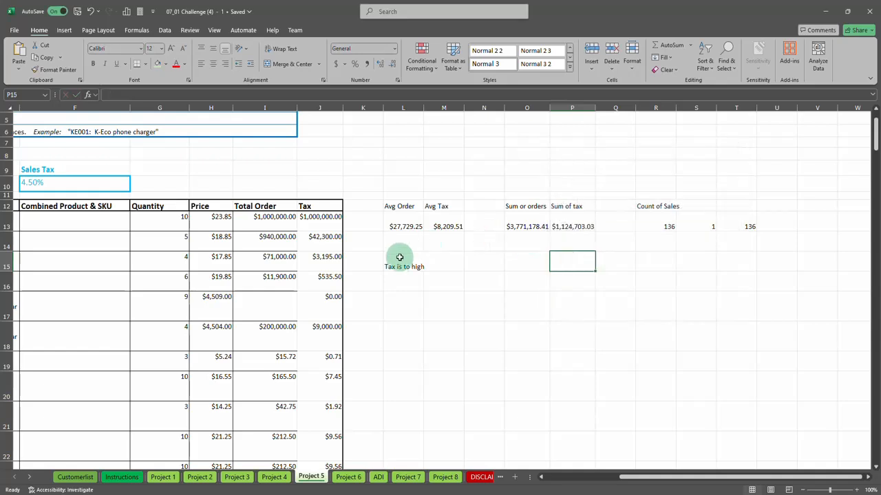
Edit the IF function arguments in L15 so that a true test returns P13-1000000 instead of text.
click(399, 257)
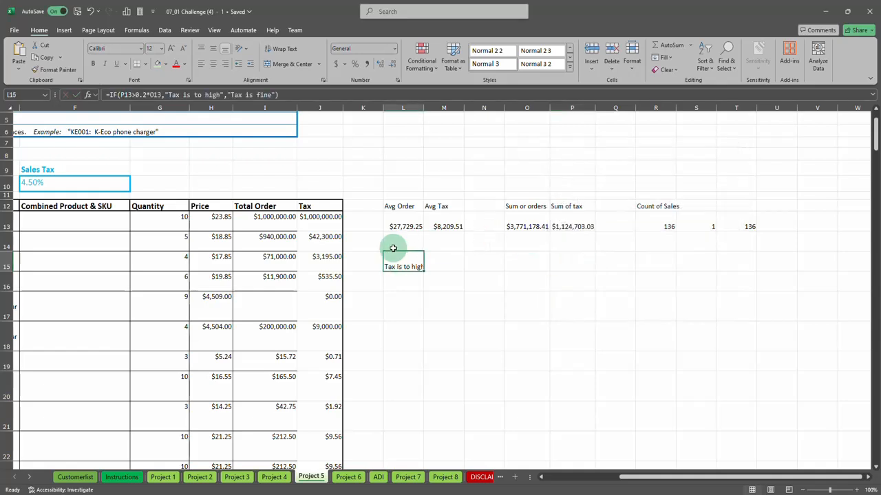
click(89, 98)
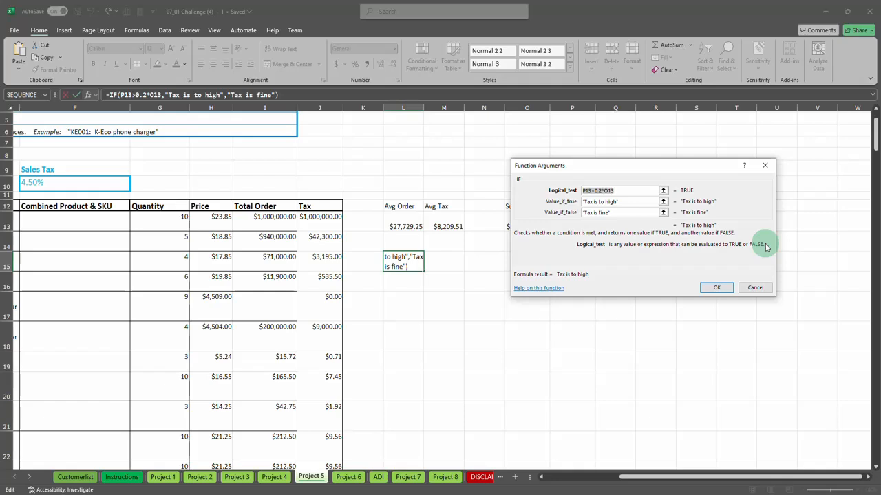
click(599, 201)
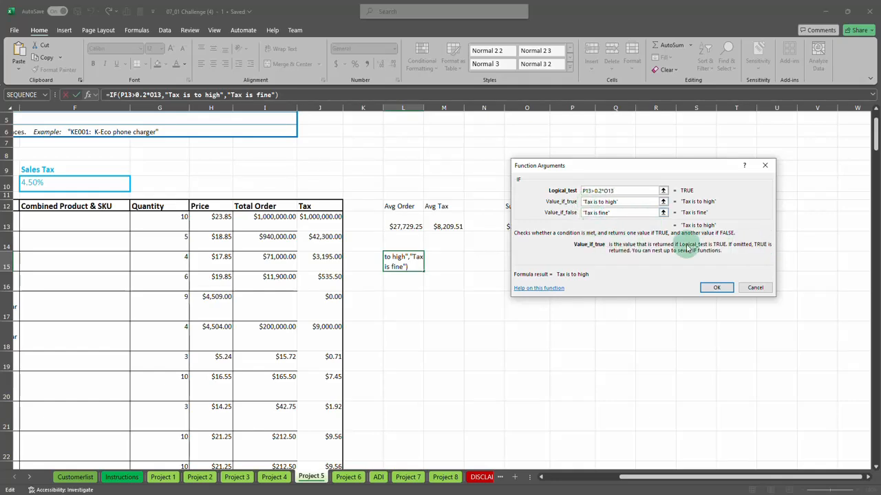
click(596, 213)
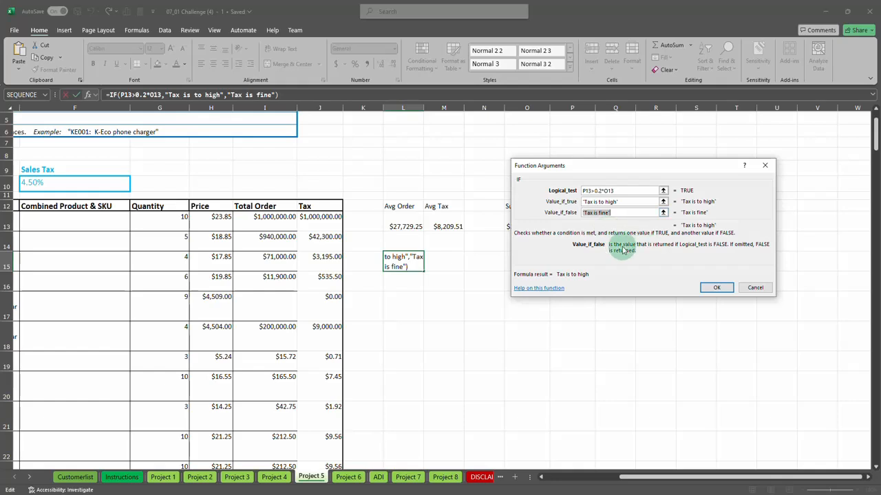
click(588, 202)
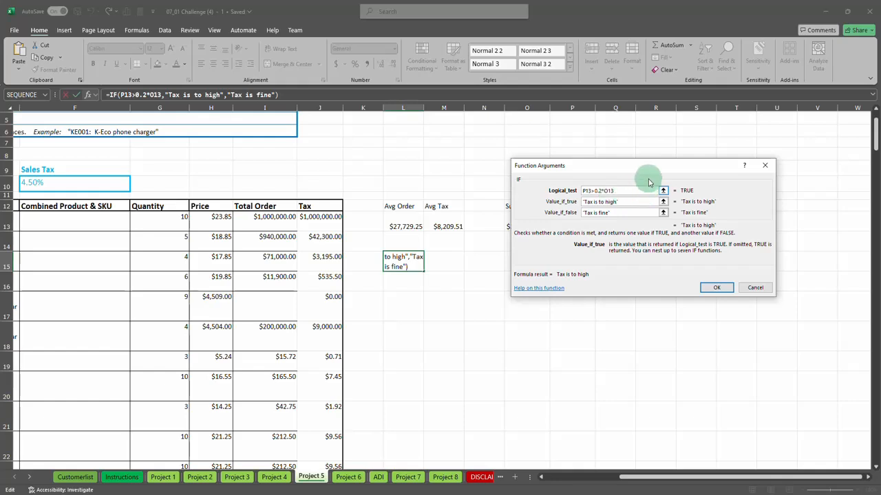
drag(651, 167, 666, 281)
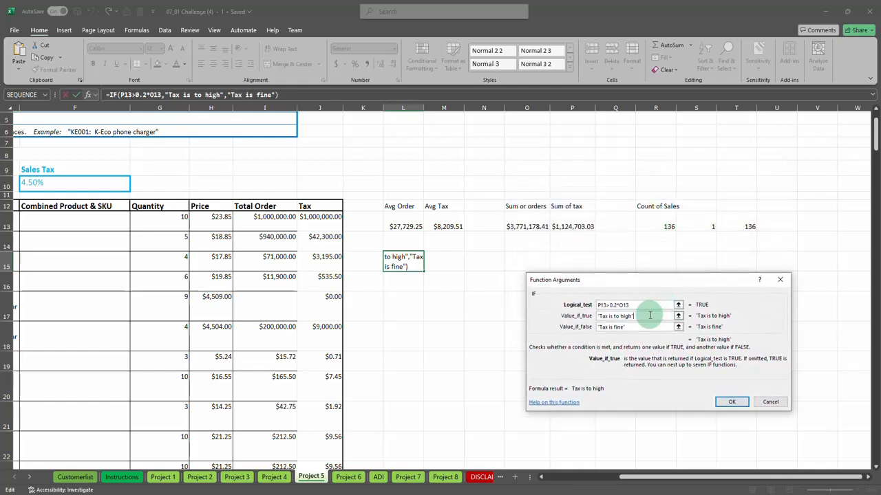
click(654, 316)
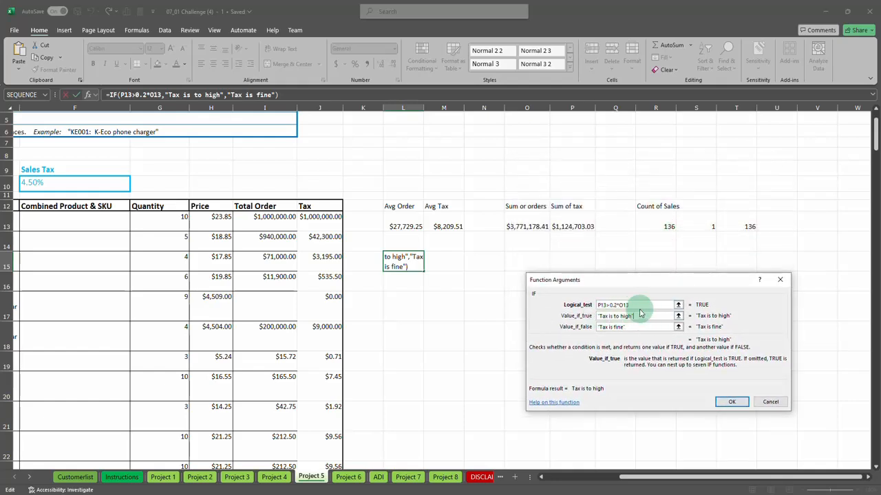
key(BackSpace)
key(BackSpace)
key(BackSpace)
key(BackSpace)
key(BackSpace)
key(BackSpace)
key(BackSpace)
key(BackSpace)
key(BackSpace)
key(BackSpace)
key(BackSpace)
key(BackSpace)
key(BackSpace)
key(BackSpace)
key(BackSpace)
key(BackSpace)
key(BackSpace)
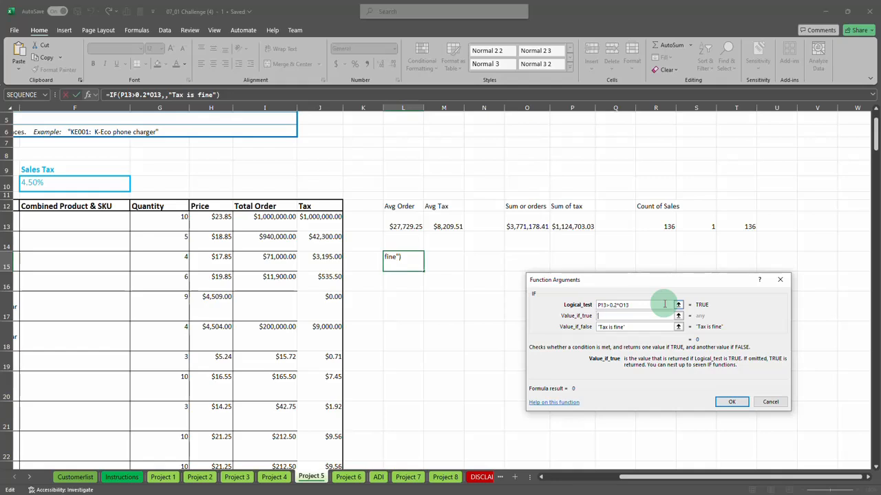
click(571, 226)
text(-)
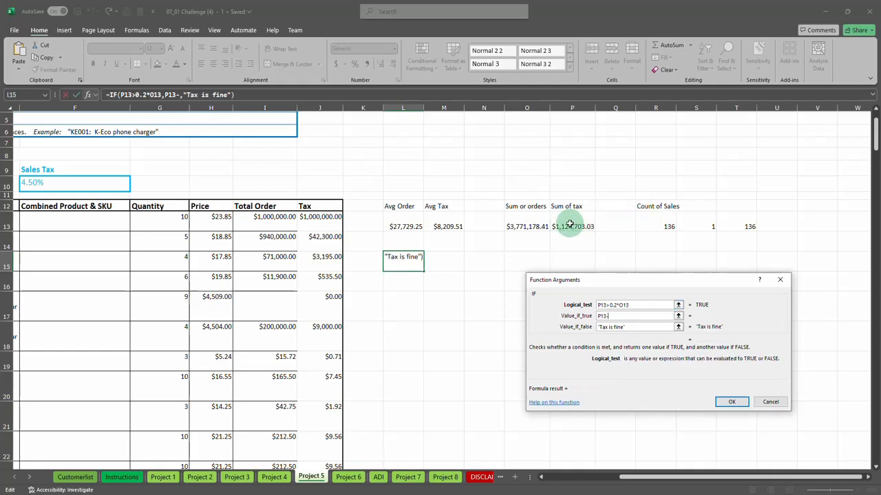
text(1000000)
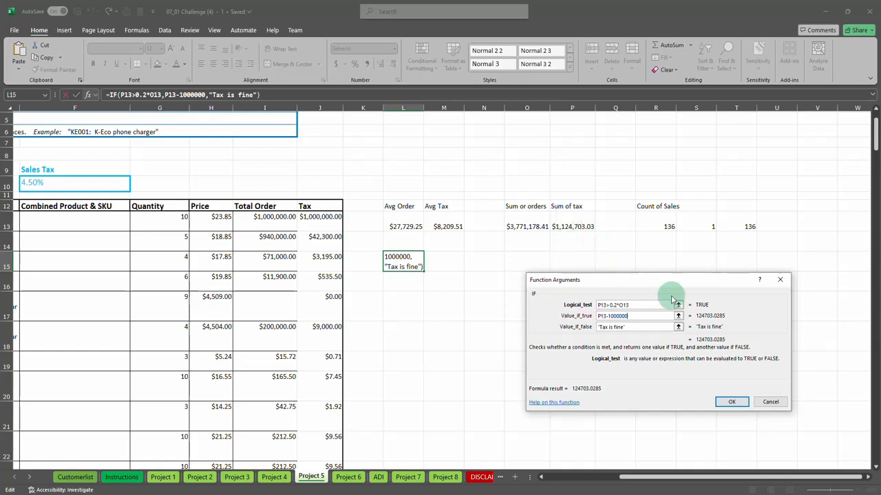
click(729, 404)
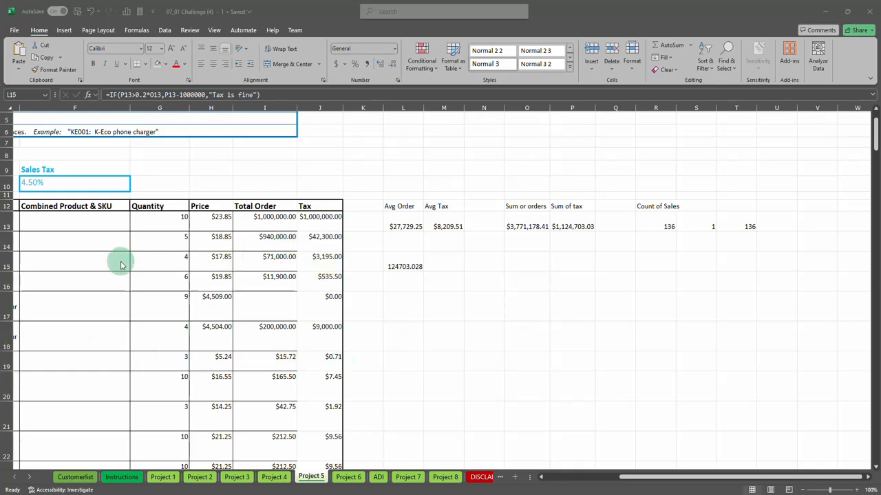
Examine the Project 5 sales table down its rows and across its product, order and tax columns.
scroll(311, 276, up, 1)
scroll(347, 395, down, 9)
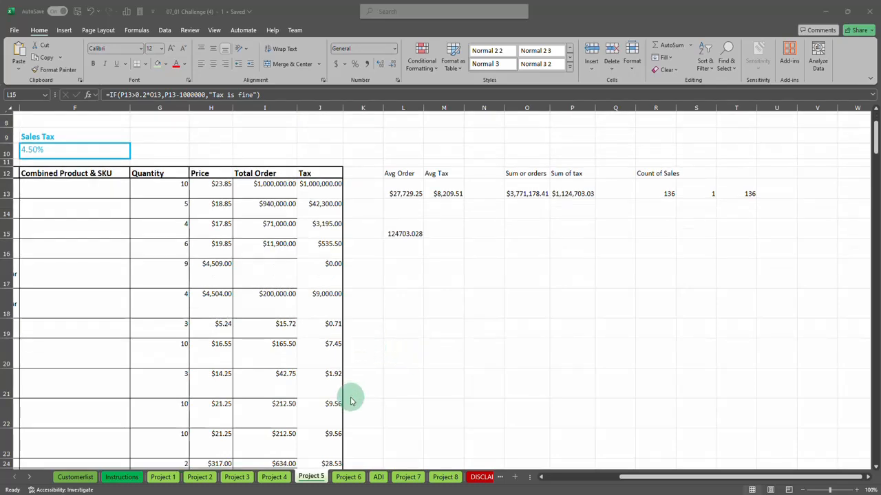
scroll(349, 395, down, 11)
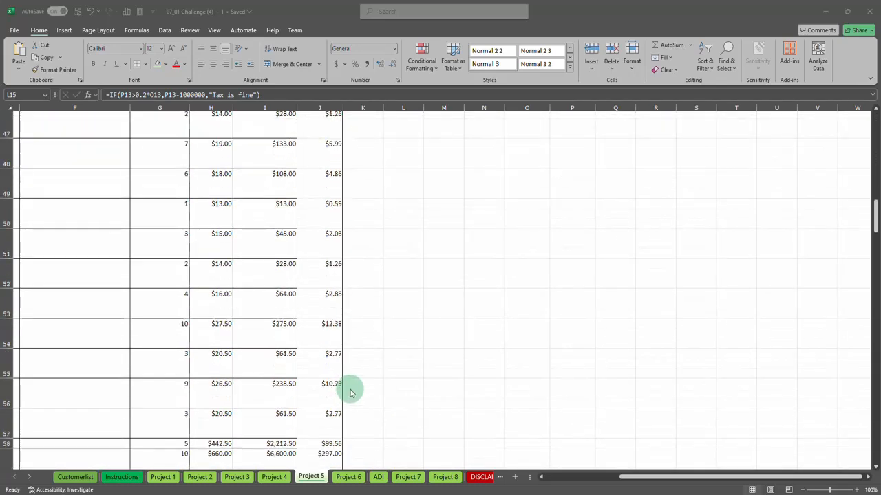
scroll(351, 394, down, 4)
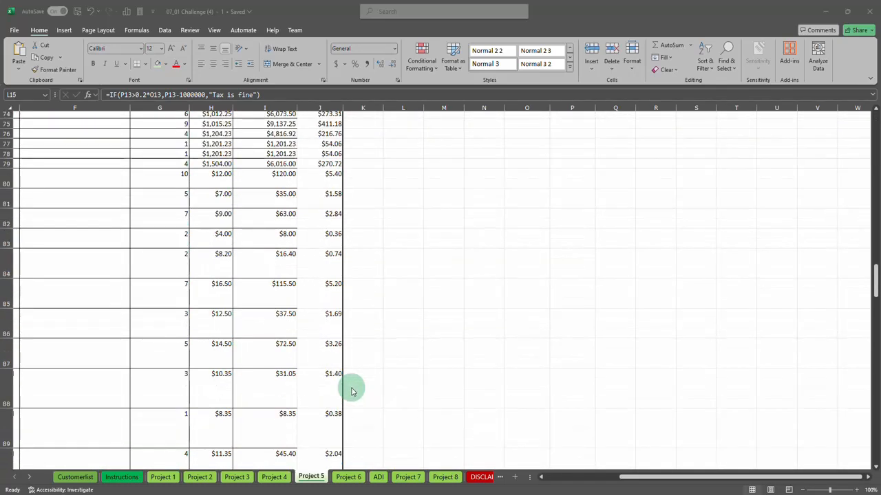
drag(695, 480, 612, 480)
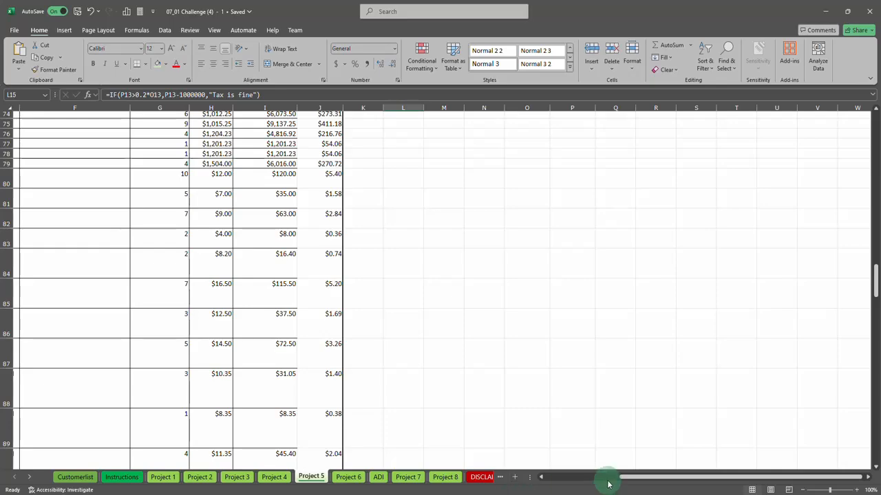
scroll(572, 218, up, 8)
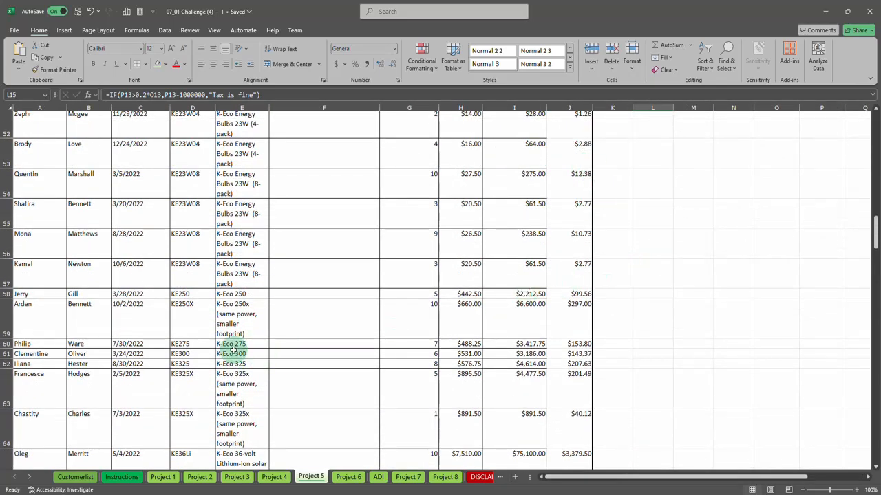
scroll(234, 350, up, 2)
scroll(234, 350, up, 1)
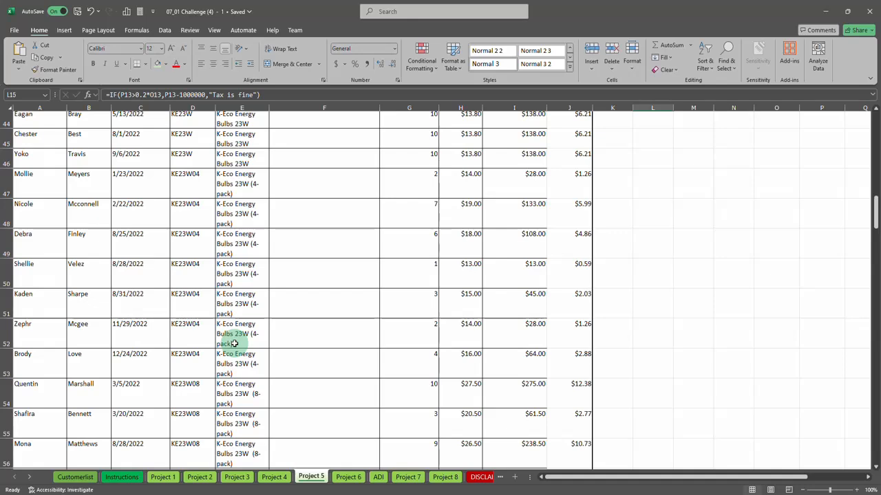
scroll(234, 344, up, 15)
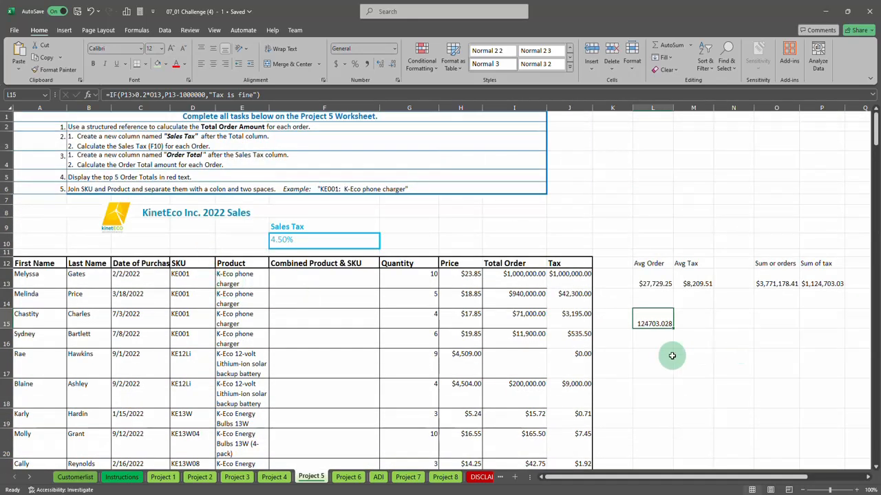
Enter a UNIQUE function in L17 with E13:E149 as the array, leaving the optional arguments blank.
click(666, 365)
text(=)
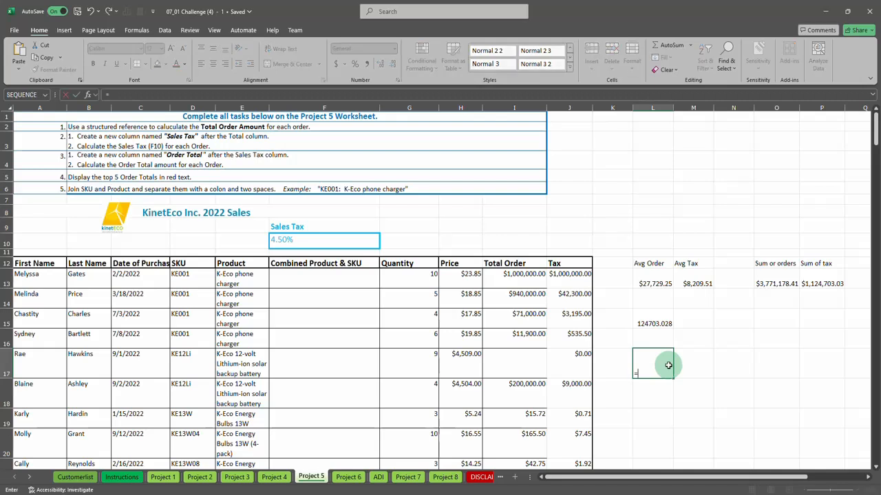
text(unique)
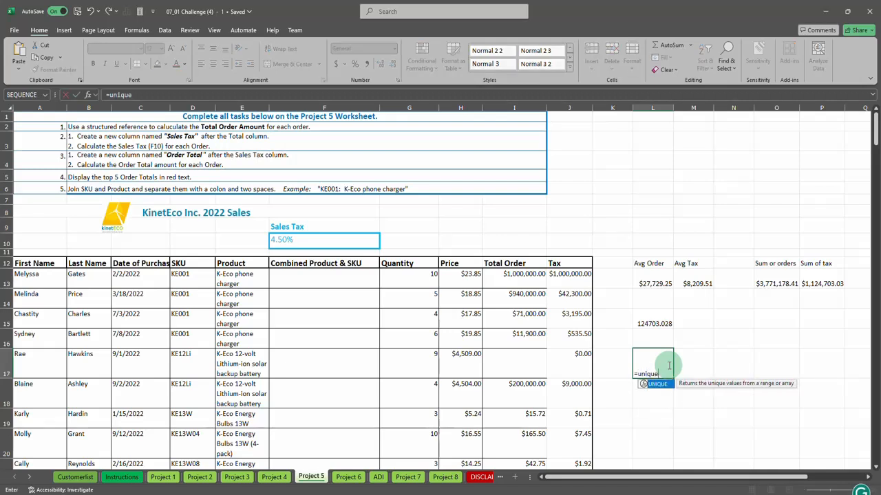
text(()
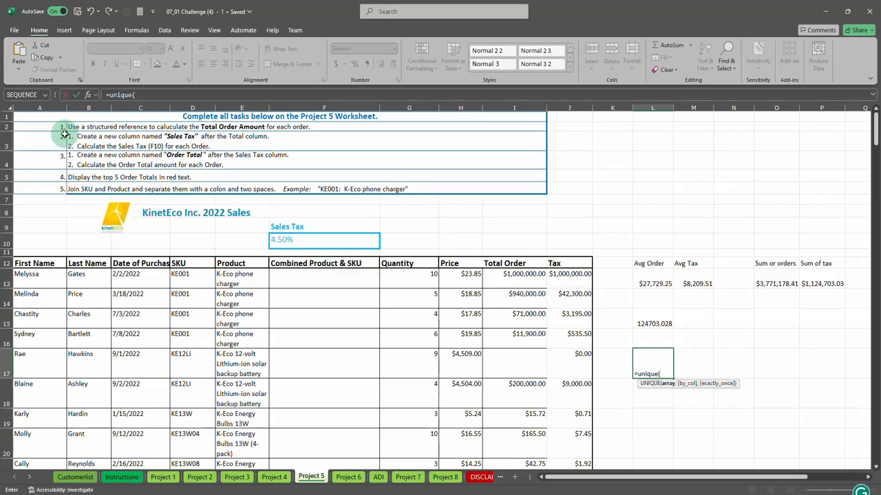
click(88, 96)
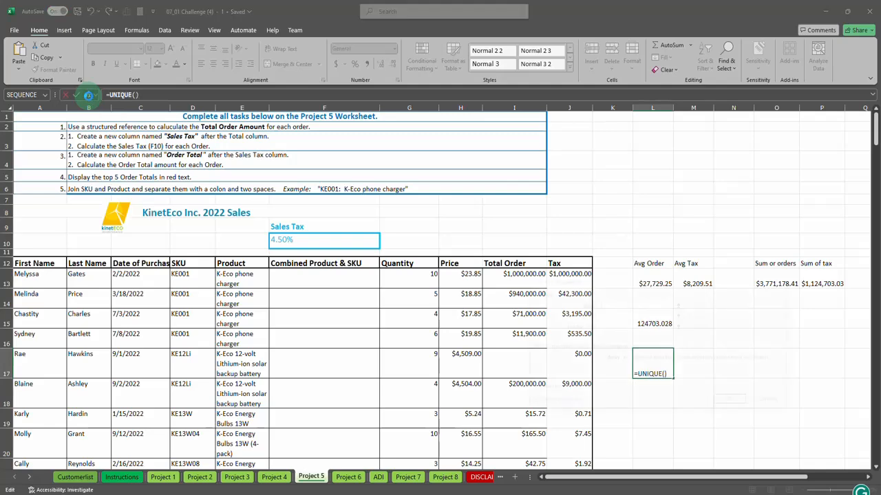
drag(604, 283, 596, 115)
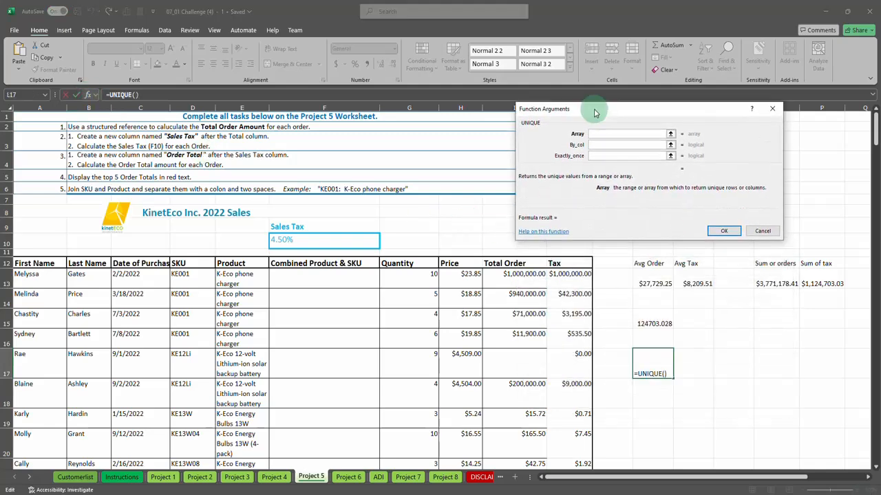
drag(245, 279, 225, 405)
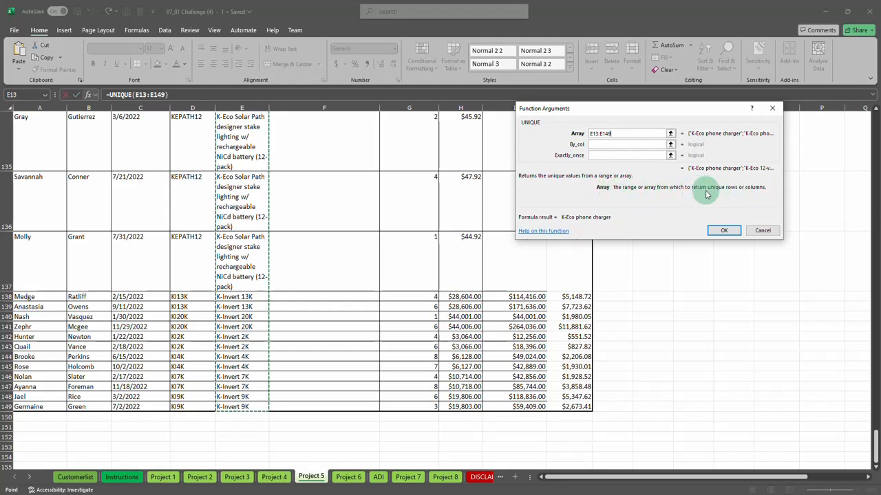
click(609, 144)
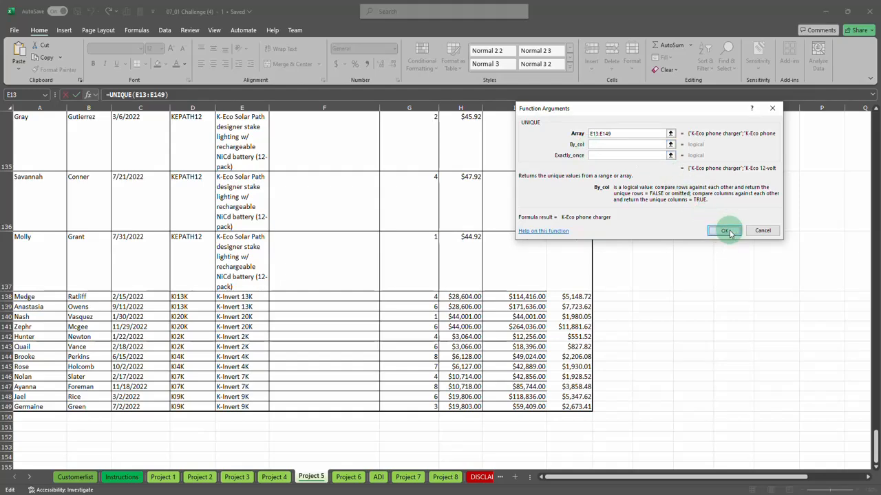
click(726, 230)
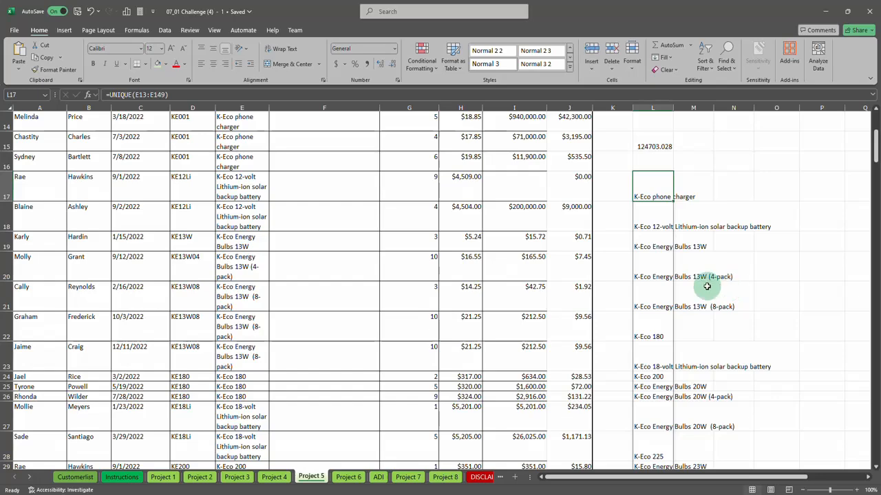
Examine the list of distinct products spilled below L17 through to its last entry.
scroll(684, 199, down, 1)
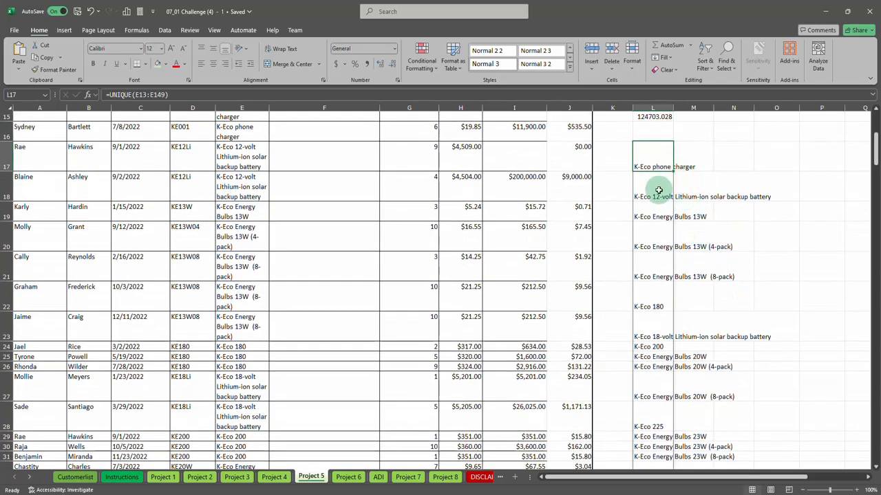
scroll(658, 191, down, 7)
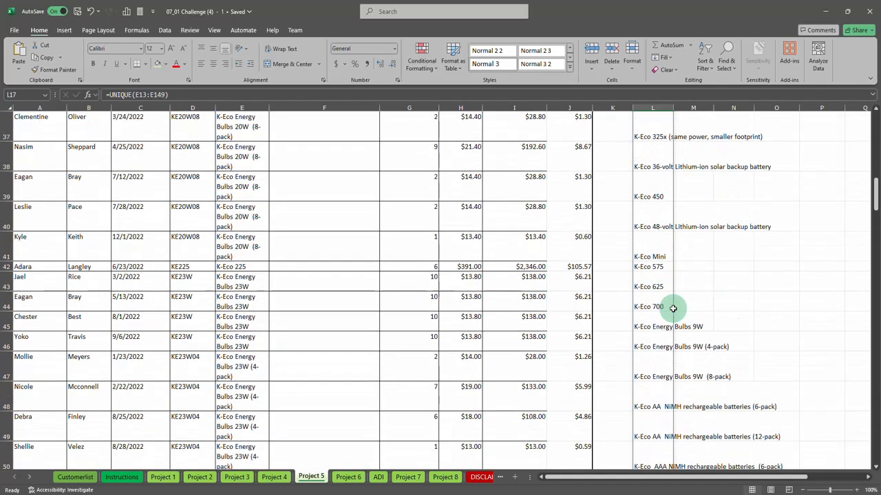
scroll(673, 308, up, 5)
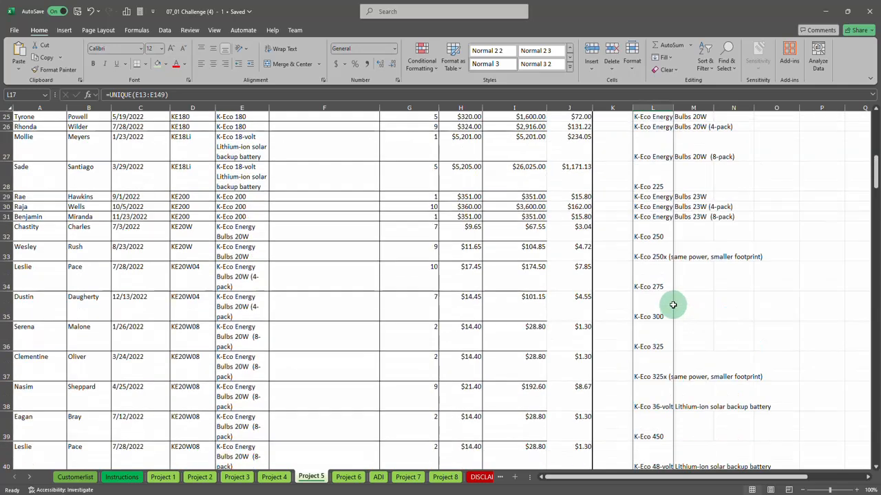
scroll(660, 191, down, 4)
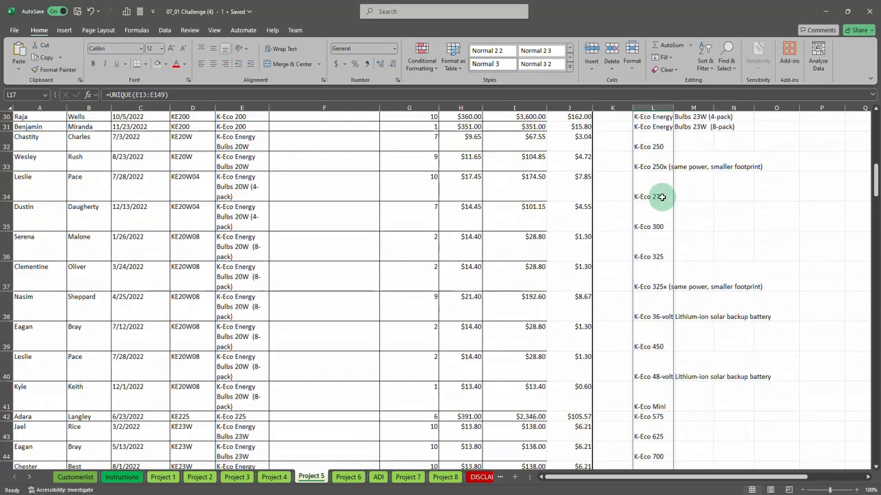
scroll(675, 269, down, 5)
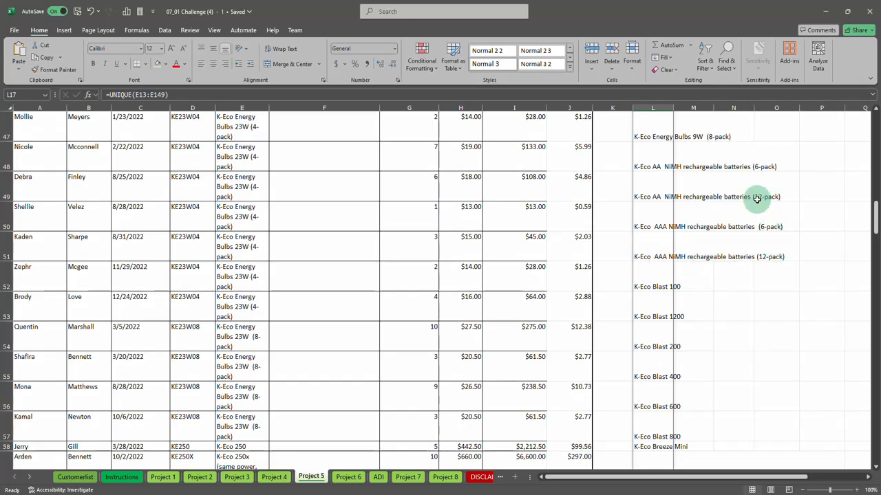
scroll(743, 241, down, 3)
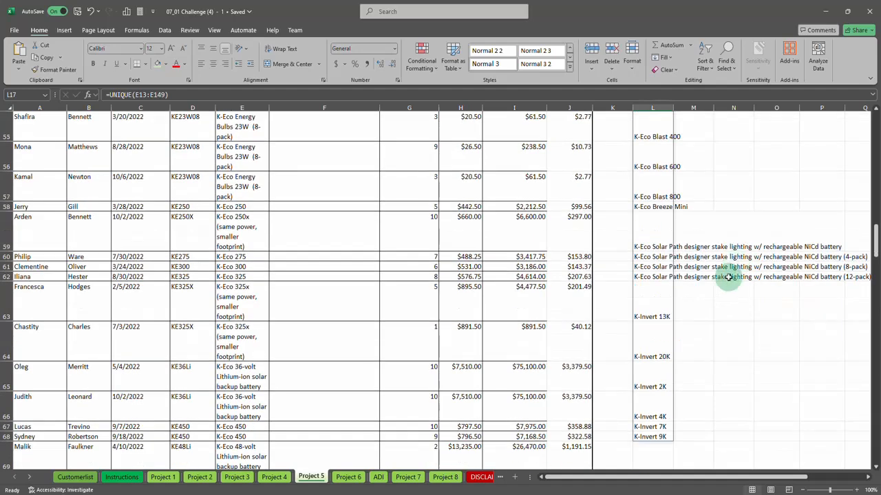
scroll(728, 275, down, 3)
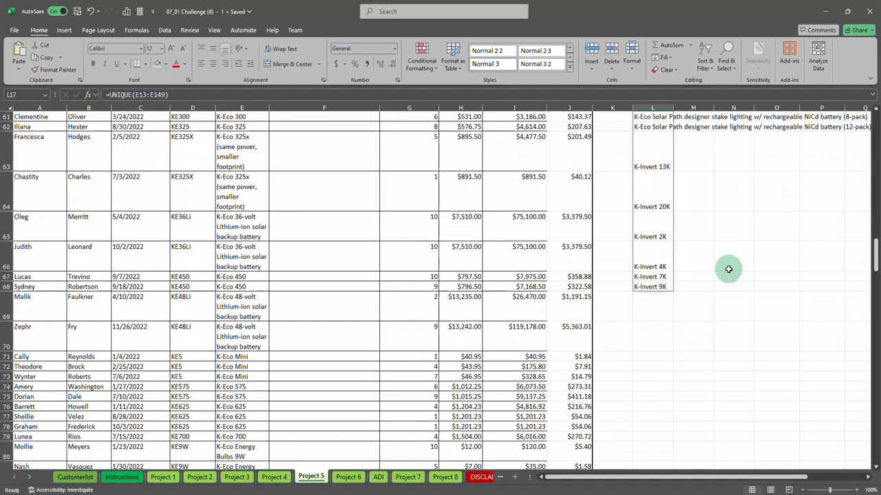
click(649, 290)
scroll(651, 288, up, 7)
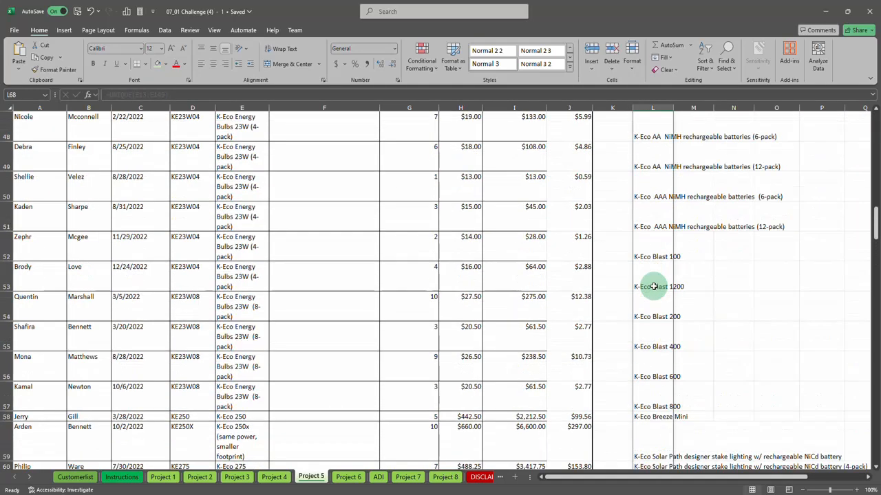
scroll(653, 287, up, 9)
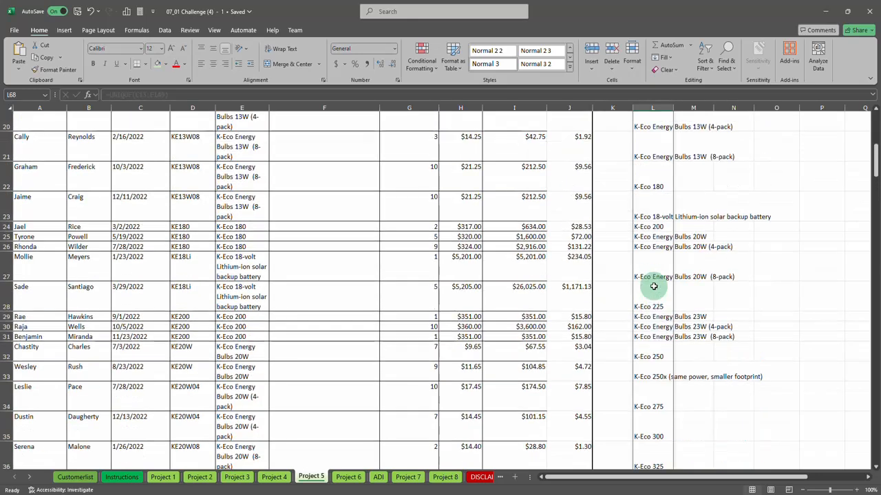
scroll(652, 287, up, 3)
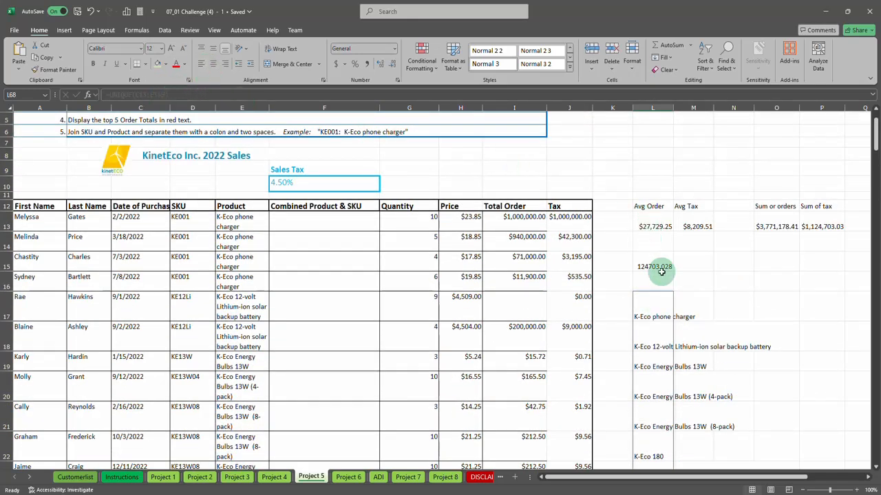
Set the Exactly_once argument of the UNIQUE function in L17 to False.
click(654, 312)
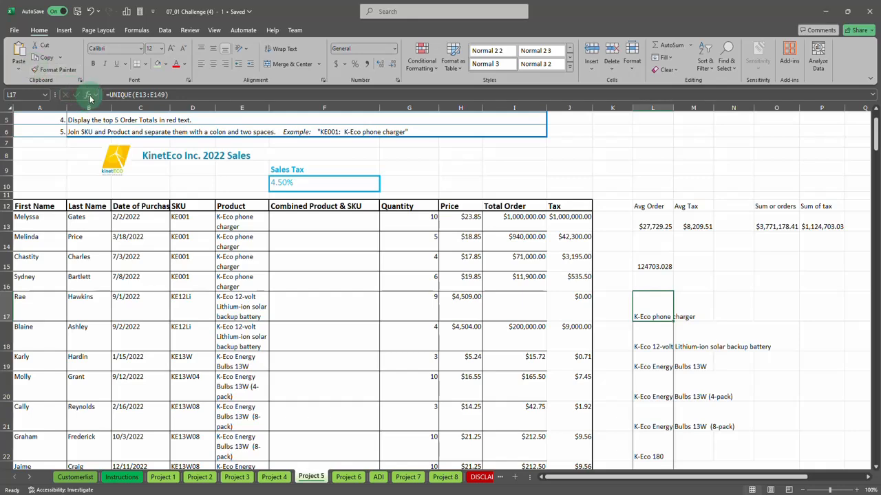
click(88, 95)
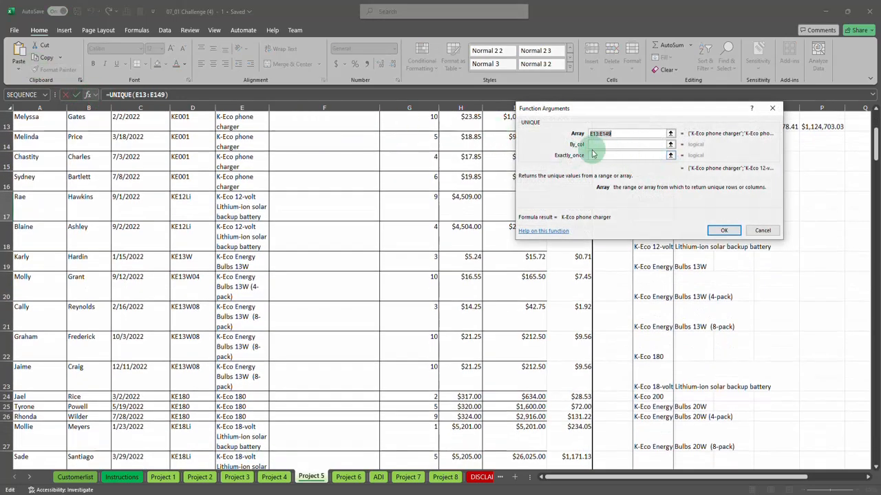
click(598, 156)
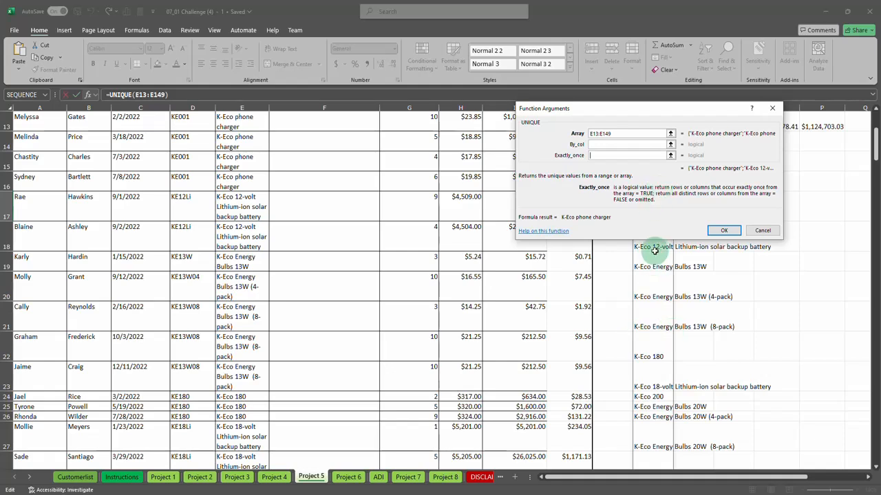
text(Fal)
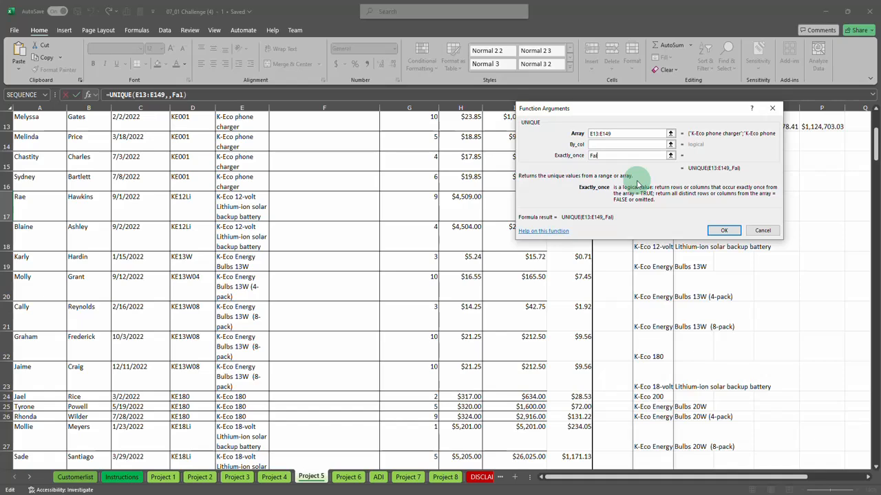
text(se)
key(Return)
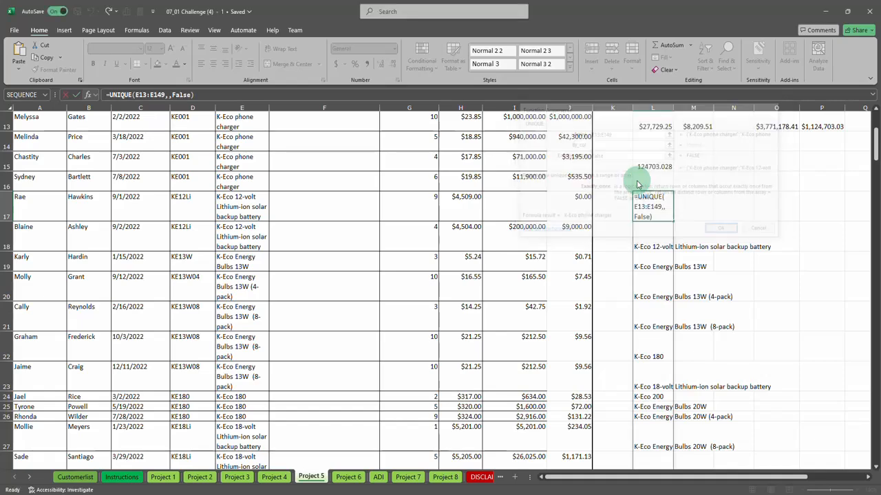
Review the spilled product list in column L and undo the last change to the UNIQUE formula.
scroll(670, 255, down, 5)
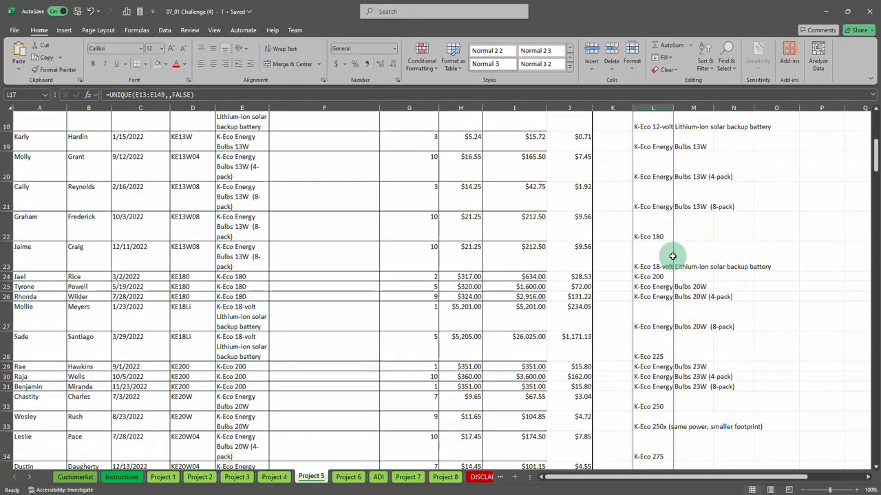
scroll(670, 324, down, 7)
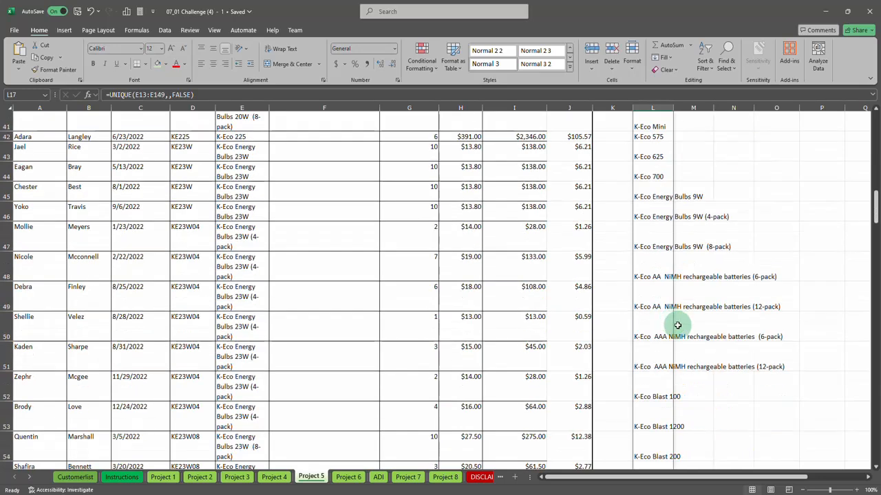
scroll(680, 330, down, 2)
scroll(679, 331, up, 11)
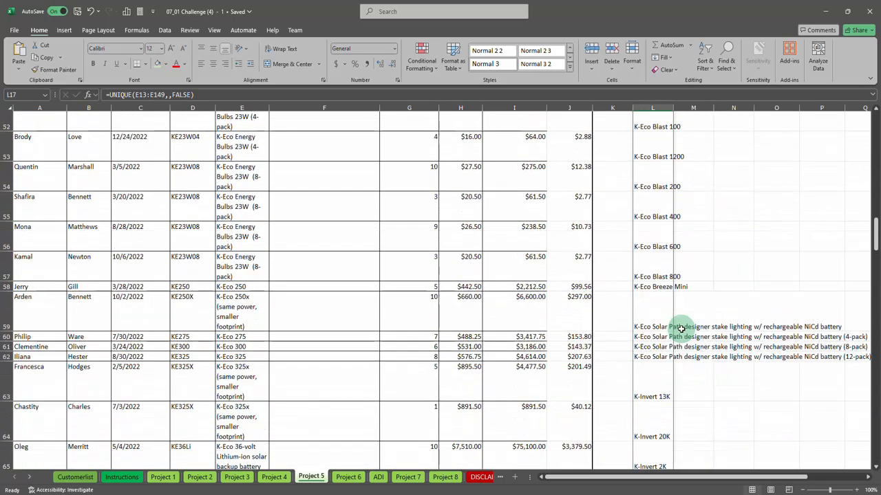
scroll(675, 319, up, 3)
key(ctrl+z)
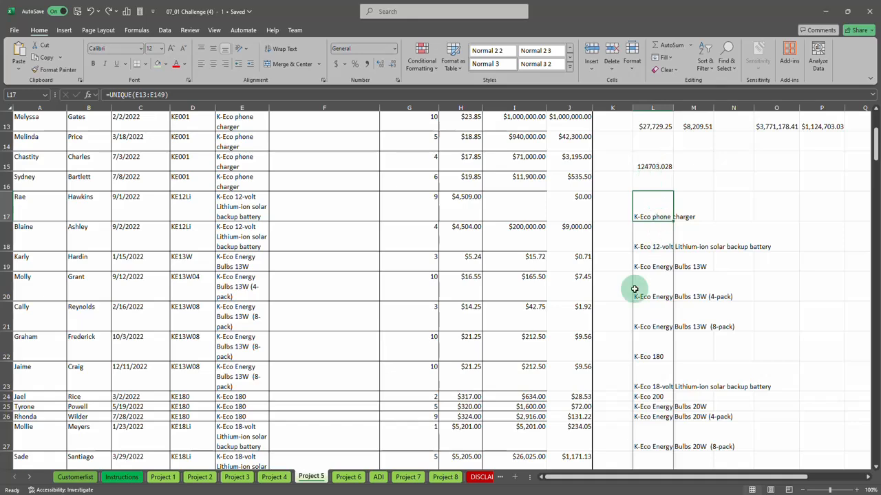
scroll(655, 344, up, 4)
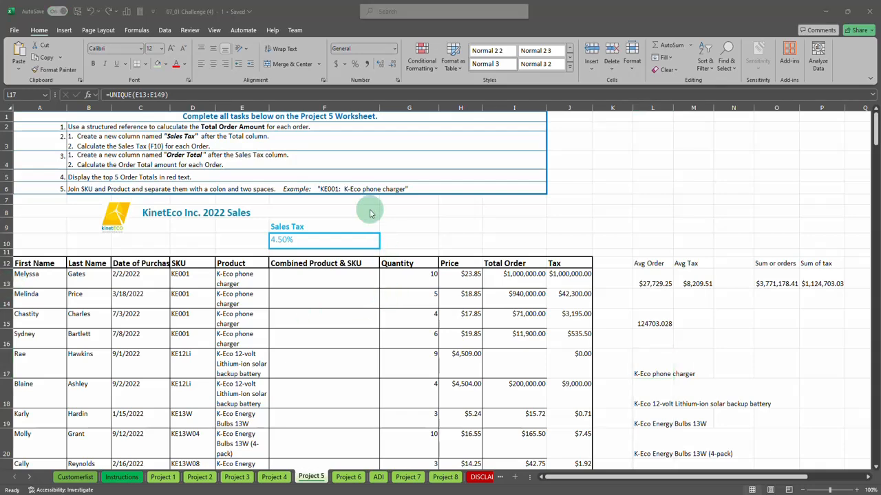
Review the UNIQUE arguments in L17, and examine the Sort_index, Sort_order and By_col arguments of a SORT function started in O17.
click(88, 96)
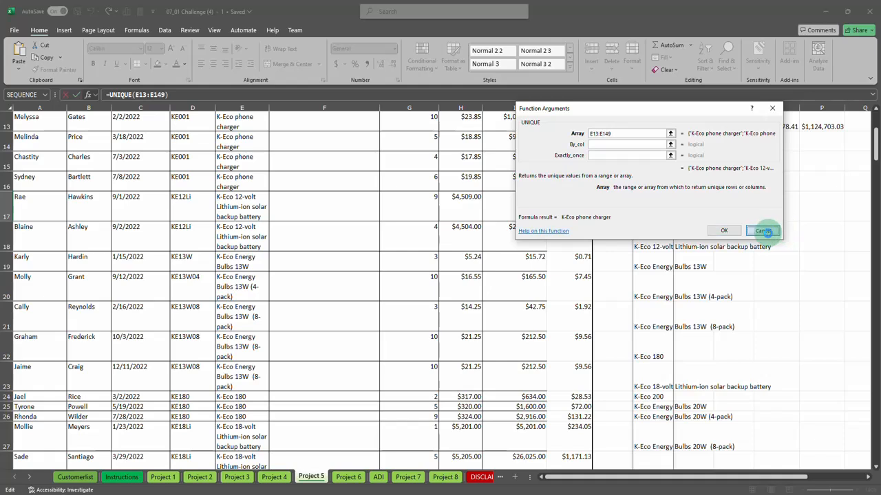
click(764, 230)
click(789, 211)
text(=)
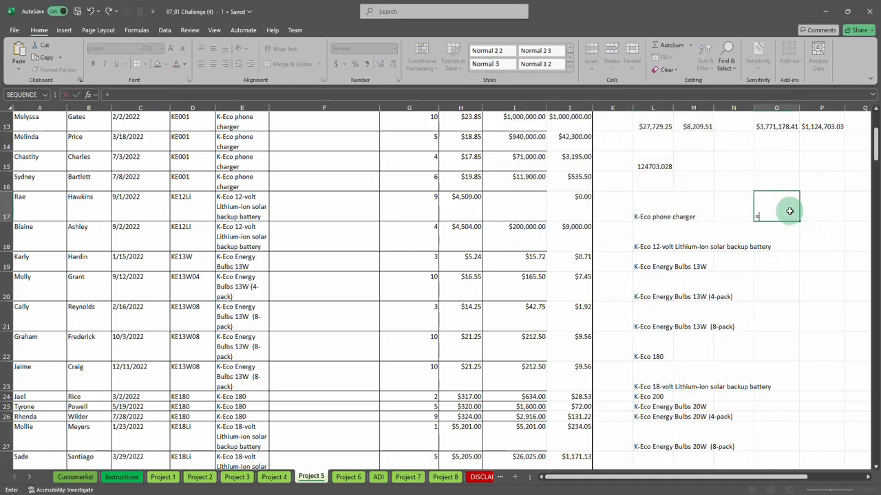
text(sort()
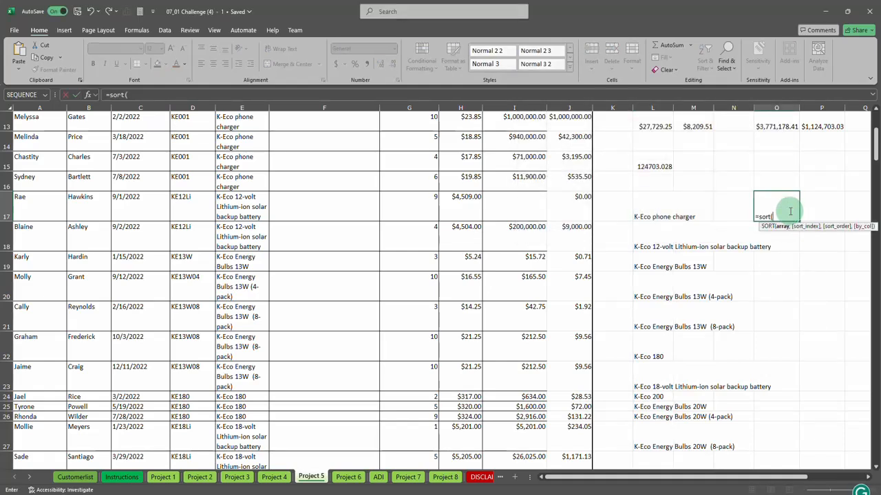
click(88, 94)
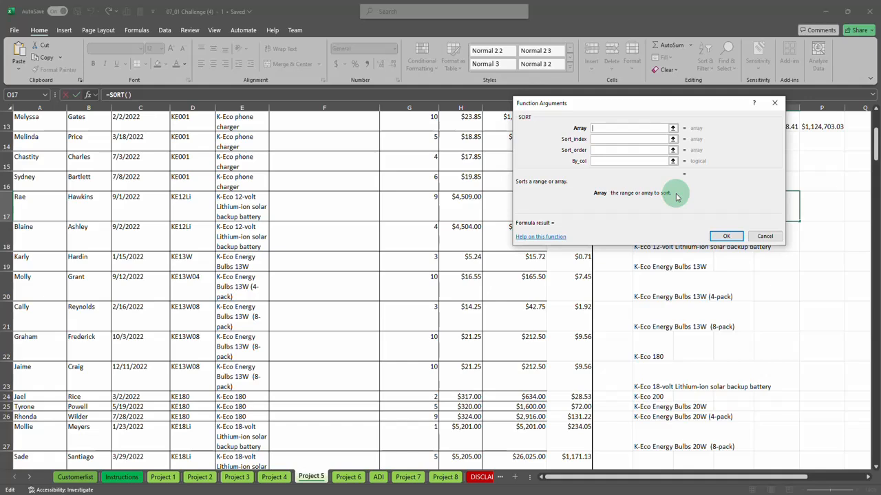
click(605, 139)
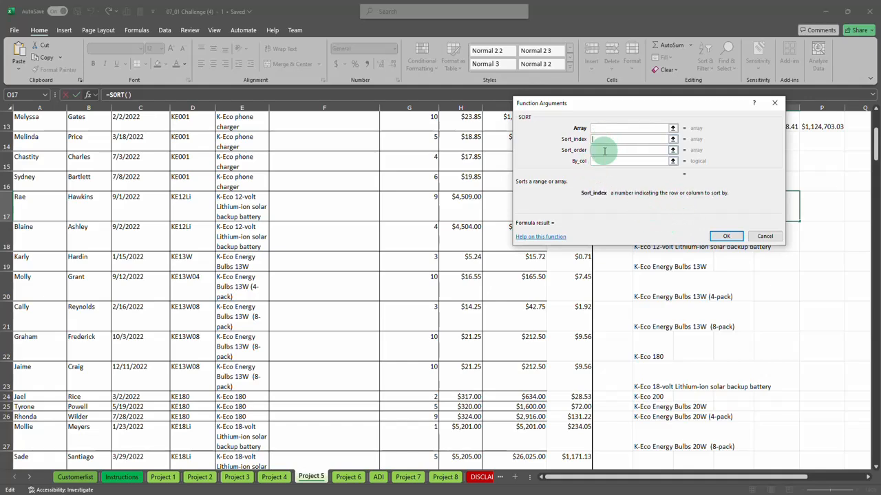
click(604, 151)
click(605, 161)
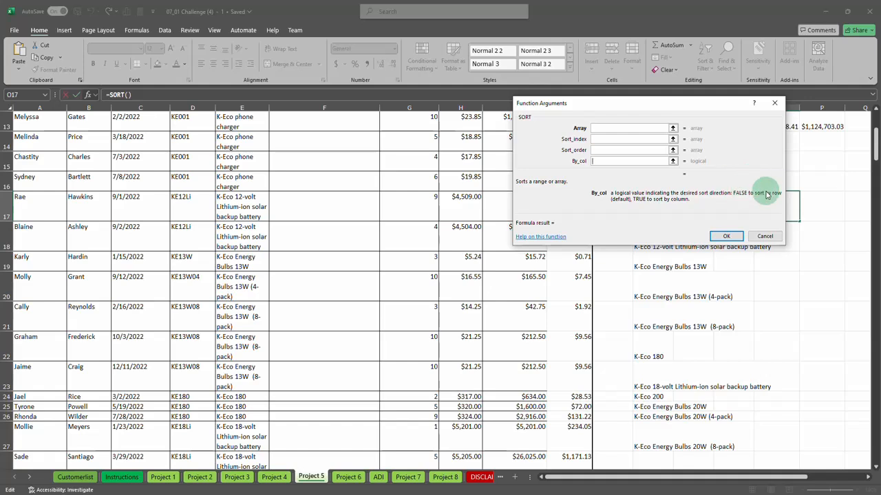
click(596, 152)
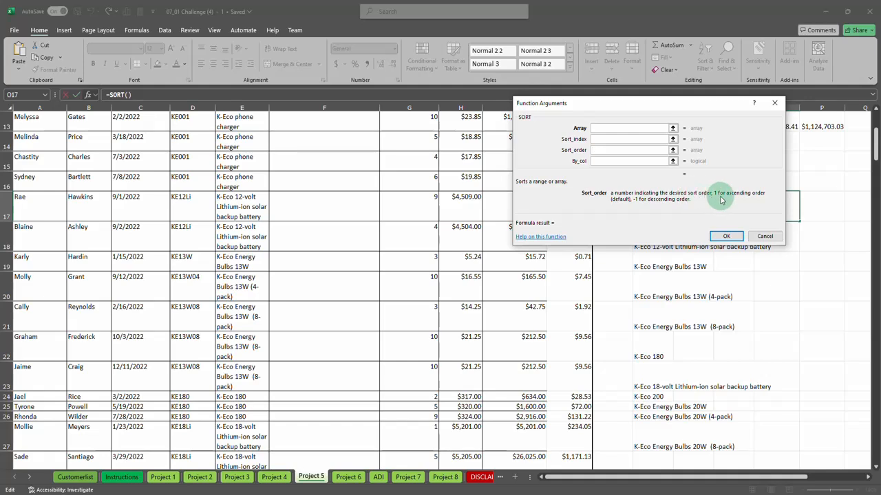
click(623, 140)
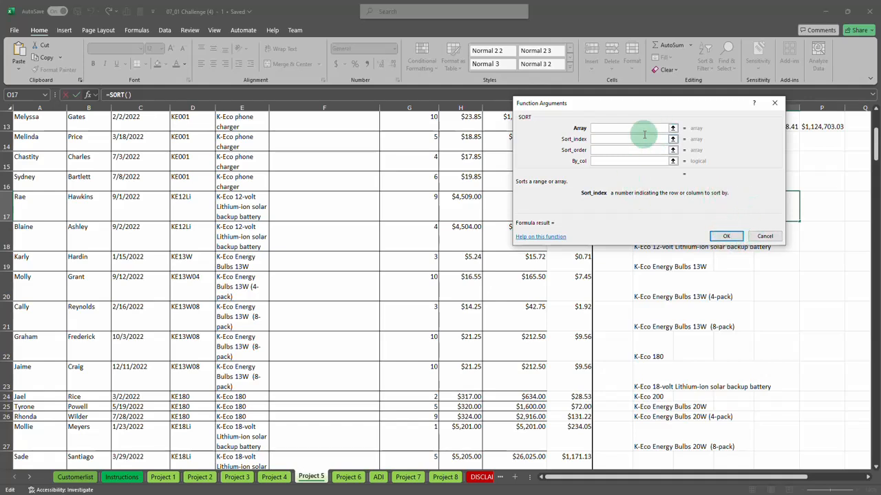
click(765, 236)
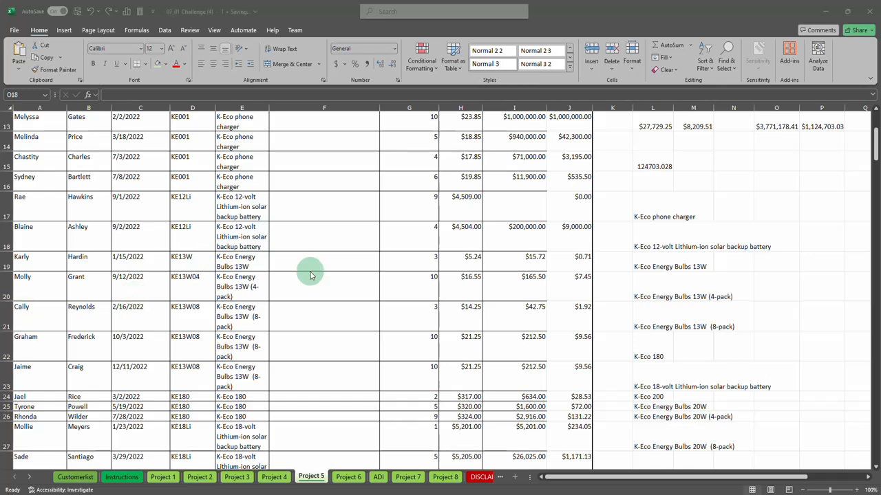
Go to the Customerlist worksheet and select E2, the first empty data cell beside the customer table.
click(348, 477)
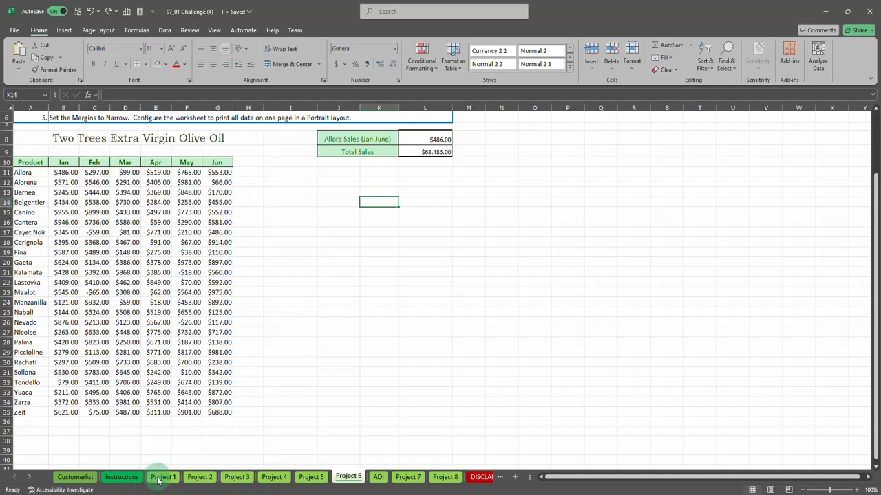
click(77, 479)
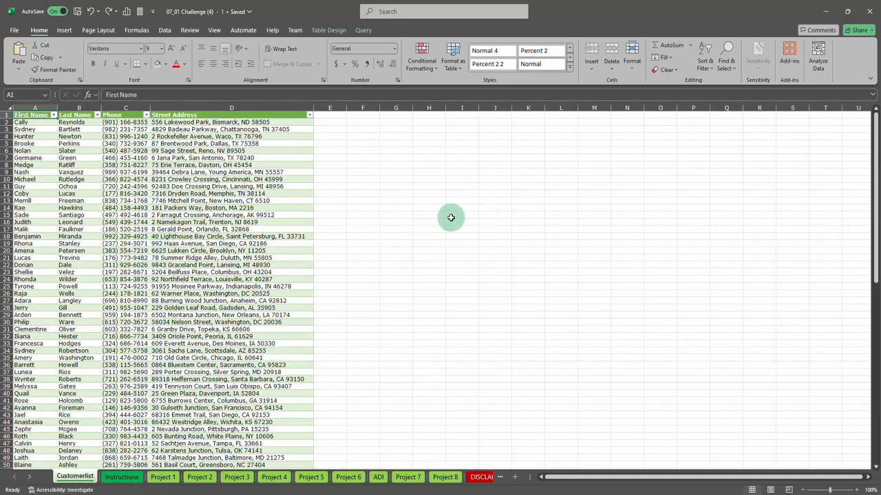
click(332, 123)
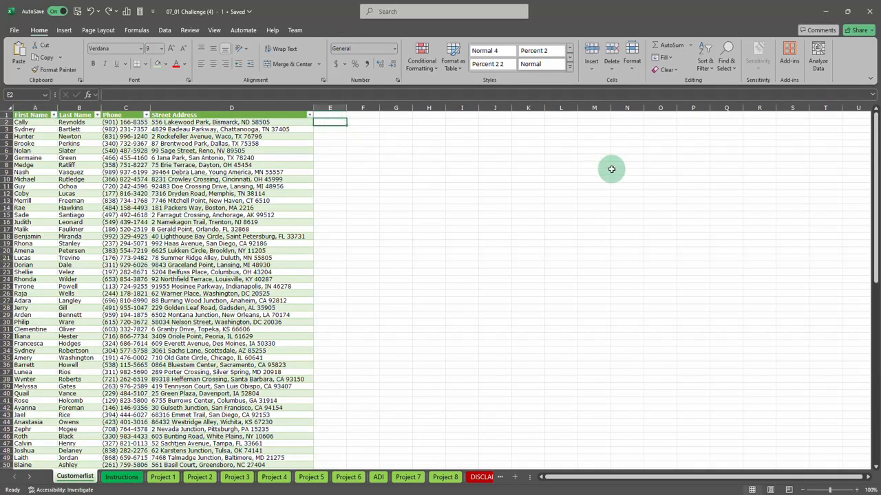
Enter a CONCATENATE formula in E2 that joins the First Name and Last Name fields with a space between them.
text(=co)
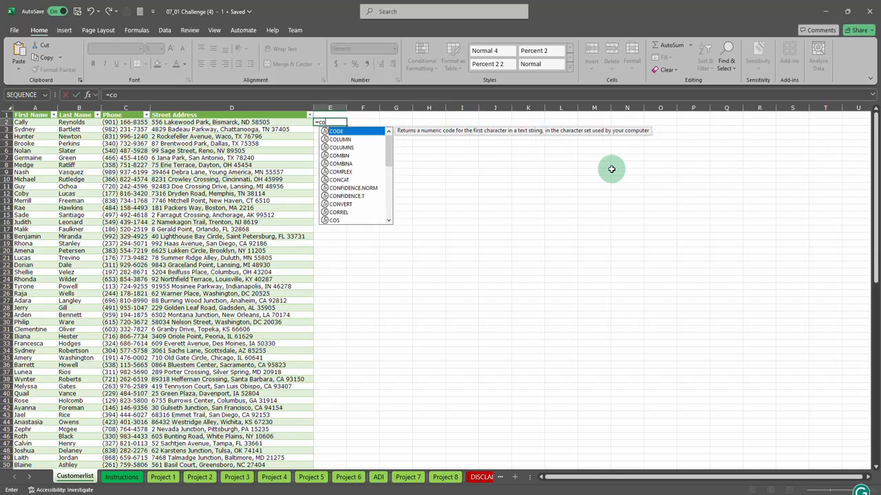
text(ncatenate)
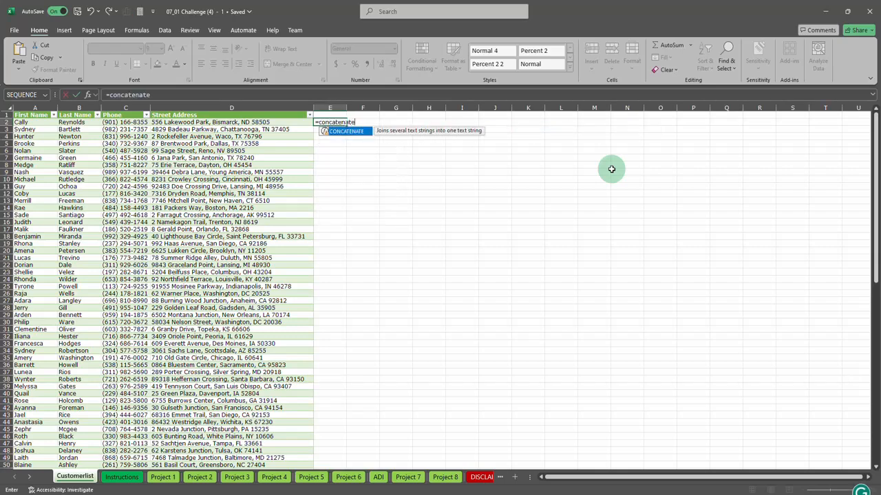
text(()
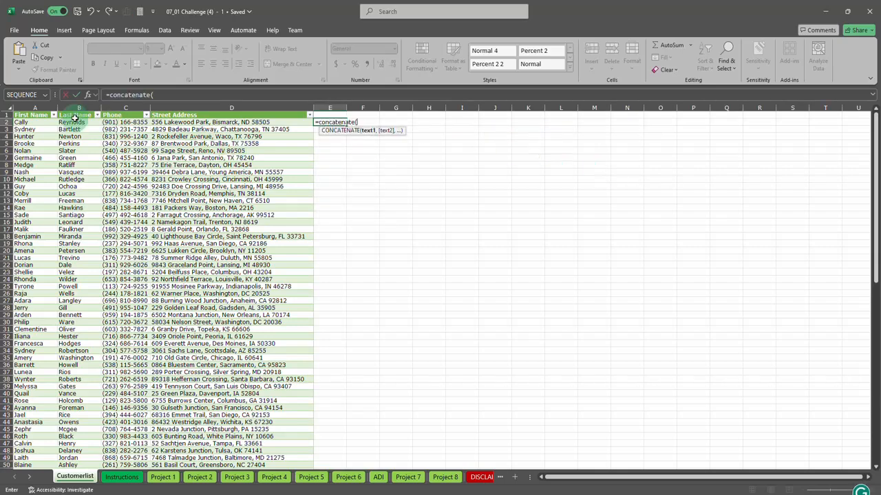
click(46, 121)
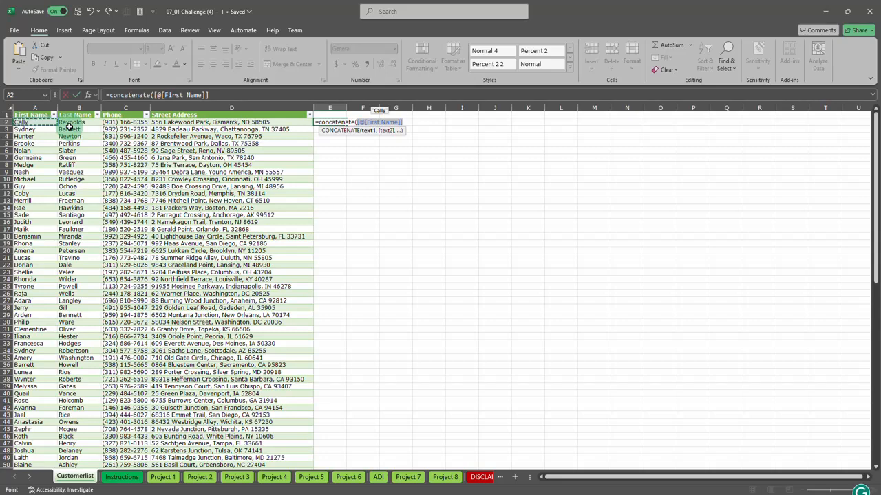
text(")
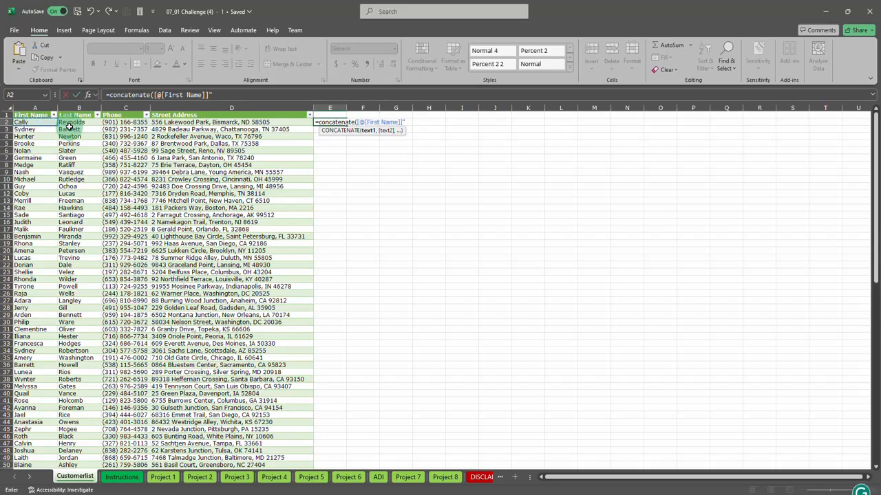
key(BackSpace)
text(," ",)
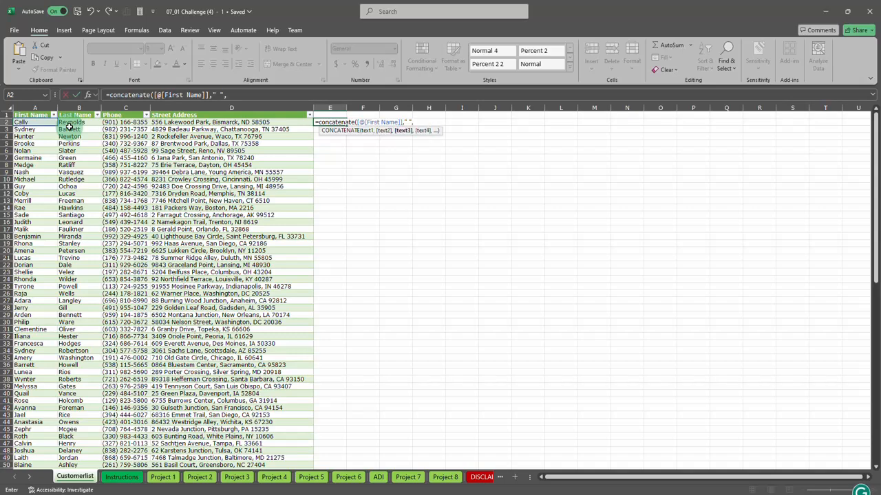
click(69, 127)
click(72, 116)
click(77, 129)
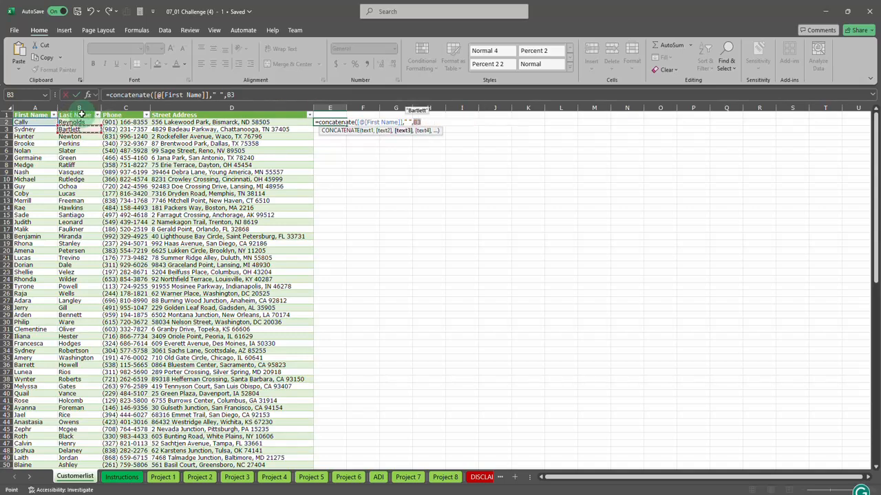
click(77, 122)
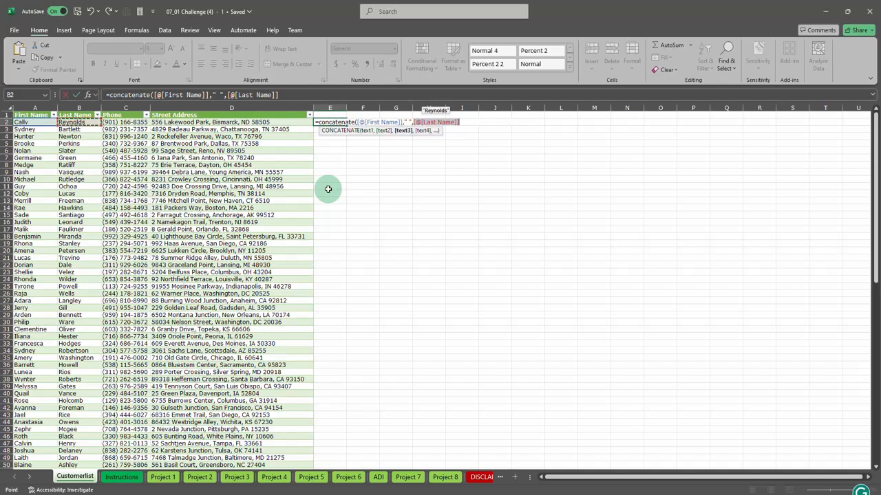
text())
key(Return)
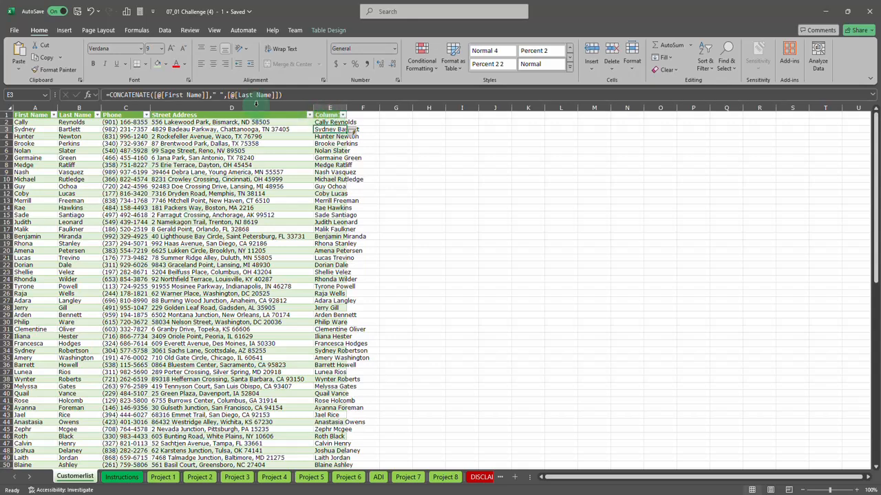
Undo the automatically added table column and clear the CONCATENATE formula from E2.
click(329, 122)
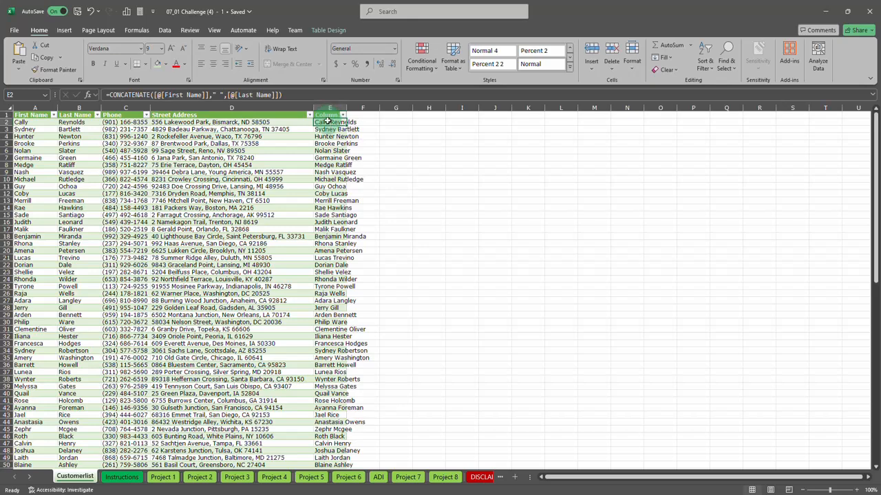
key(ctrl+z)
key(ctrl+z)
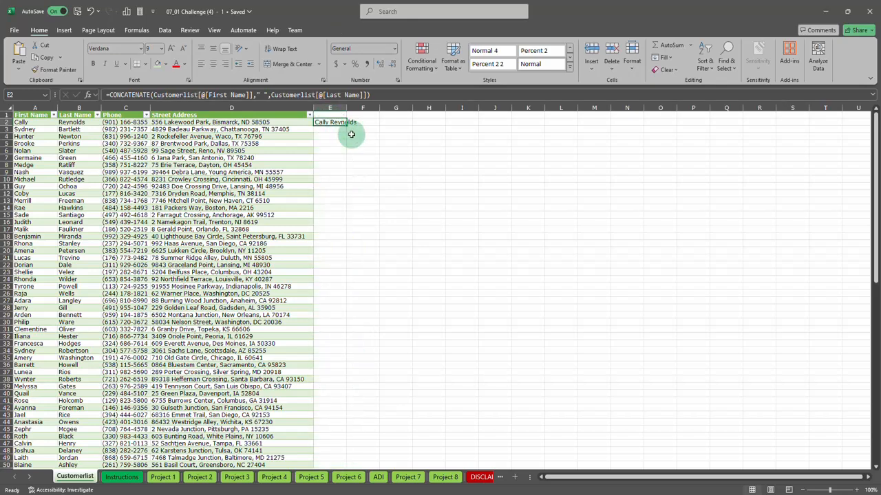
key(Delete)
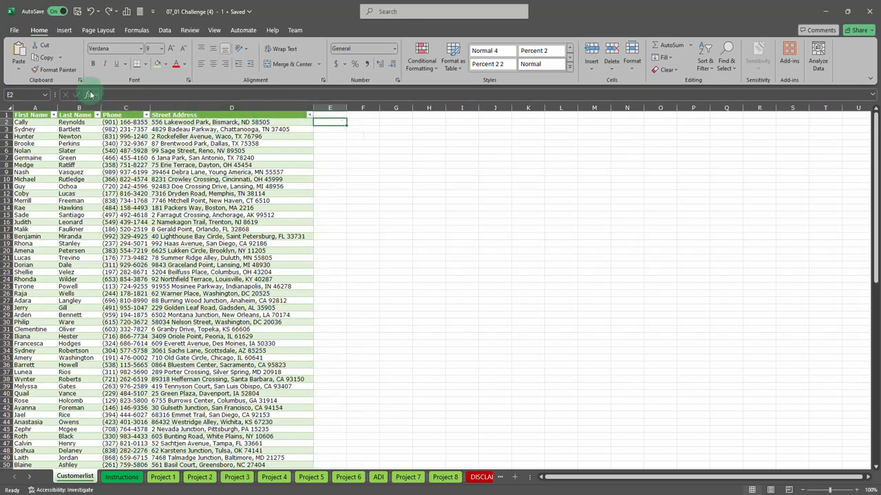
Enter a TEXTJOIN function in E2 with a space delimiter, Ignore_empty left blank, and the First Name and Last Name fields as Text1 and Text2.
text(=)
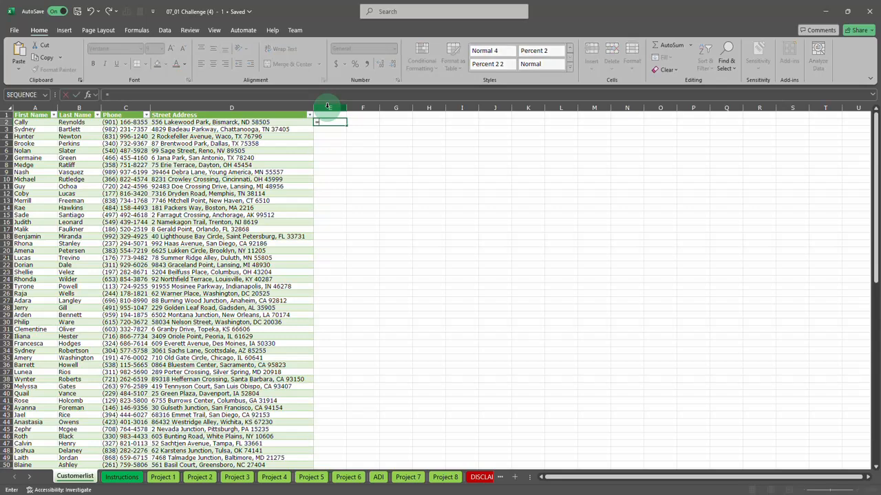
text(textjoin)
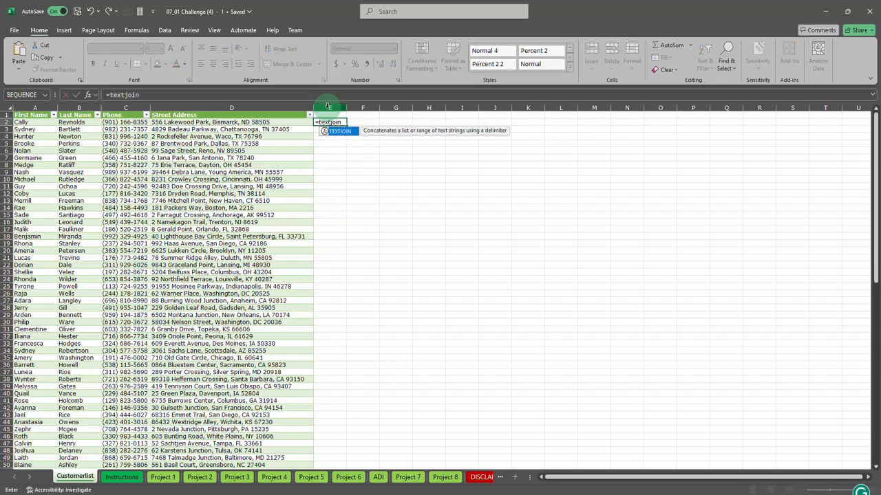
text(()
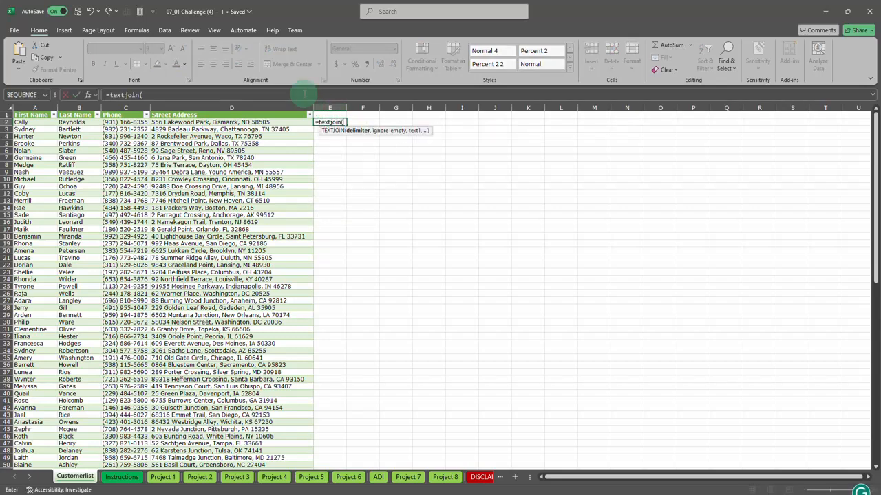
click(89, 96)
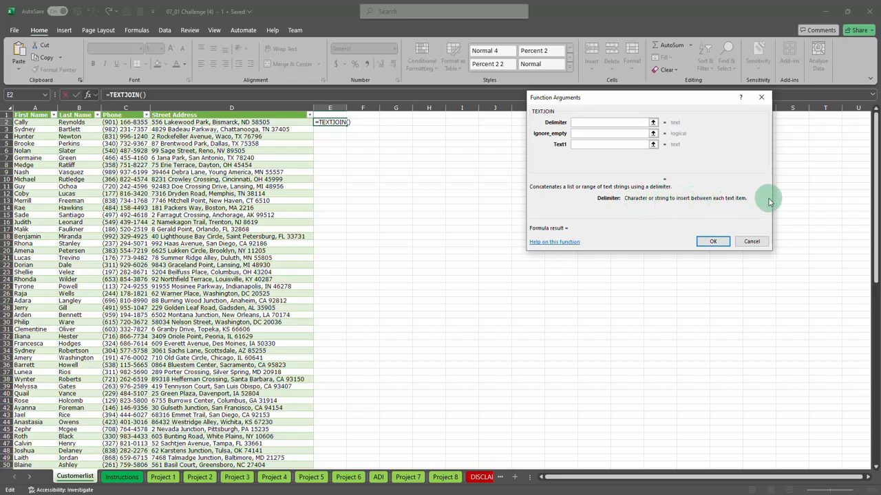
text(" ")
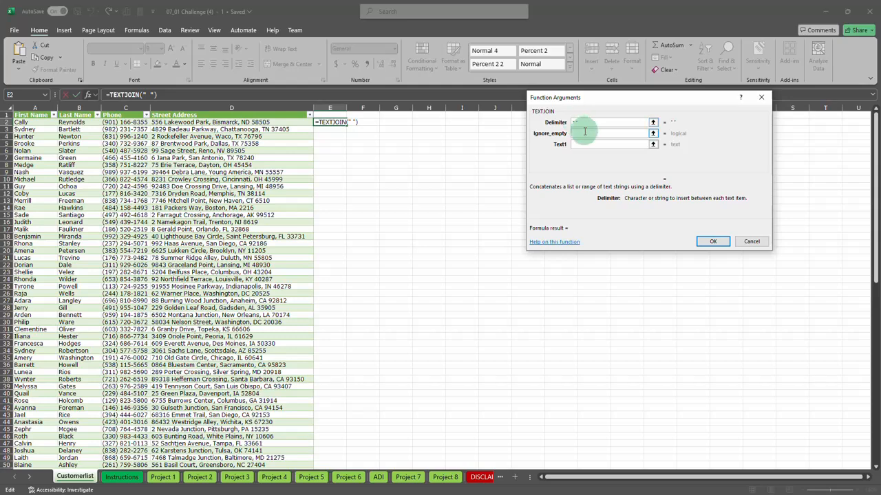
click(639, 132)
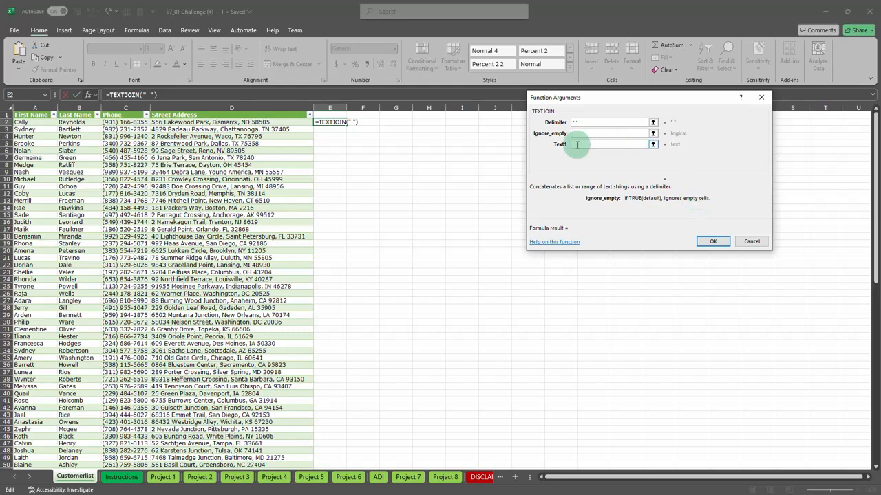
click(577, 144)
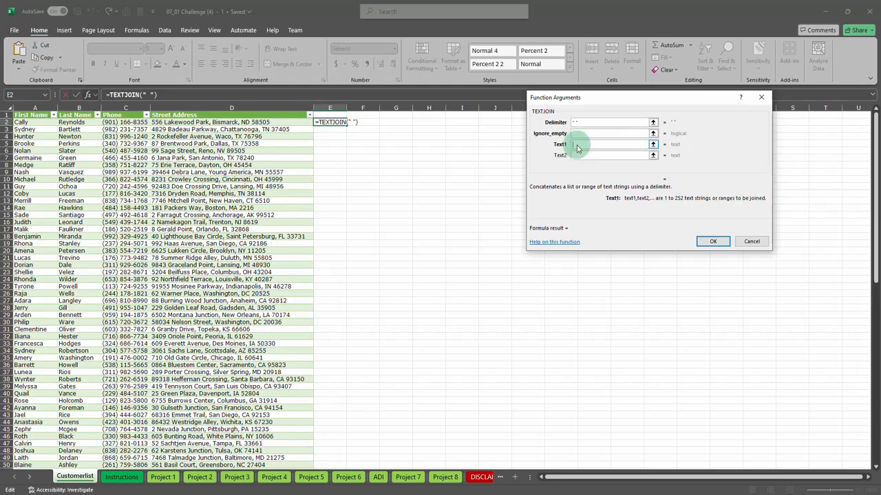
click(33, 122)
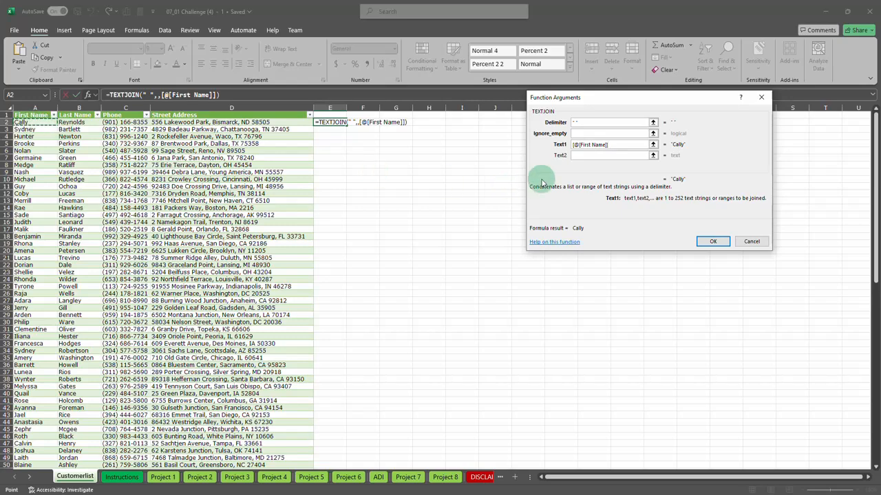
click(581, 155)
click(78, 124)
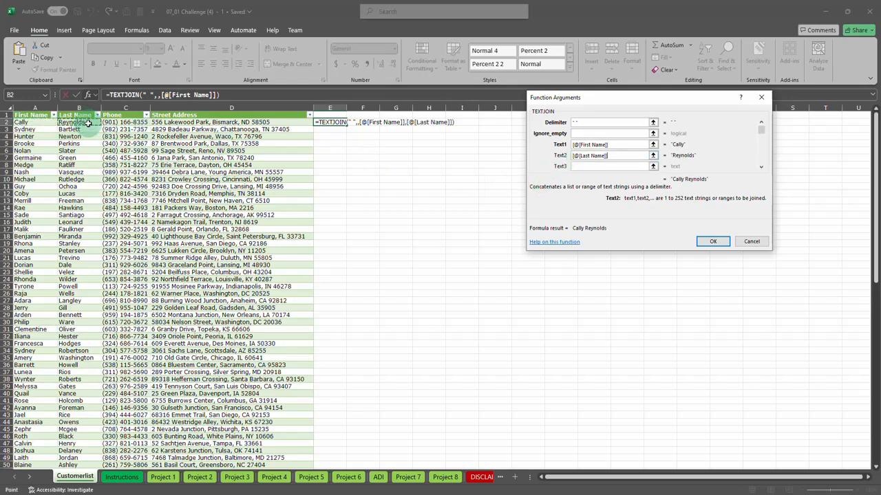
click(713, 242)
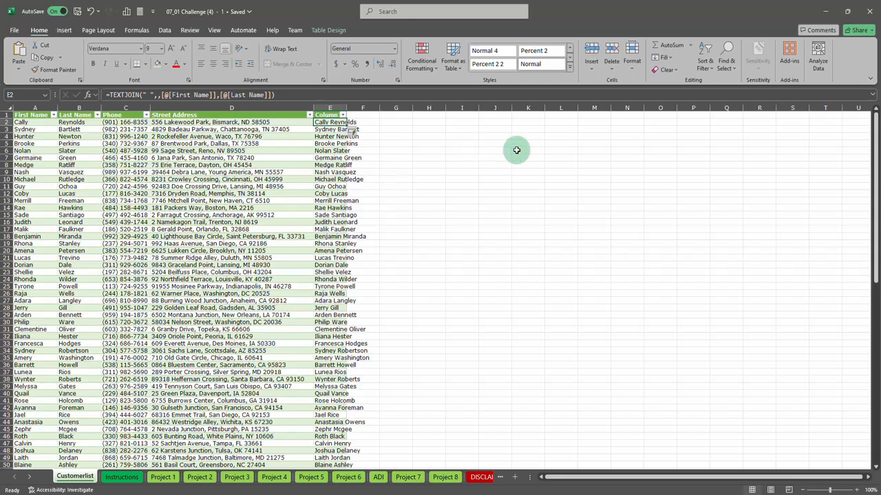
click(390, 122)
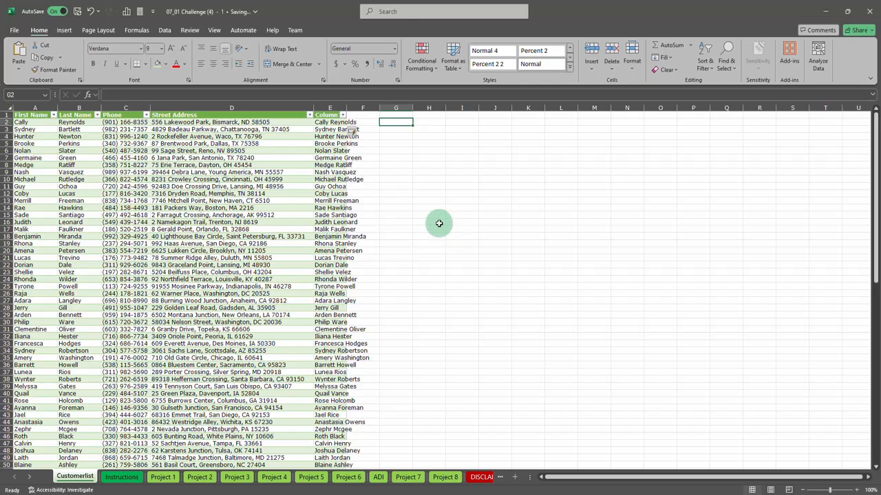
Enter an UPPER formula in G2 that converts the joined customer name in E2 to capital letters.
text(=)
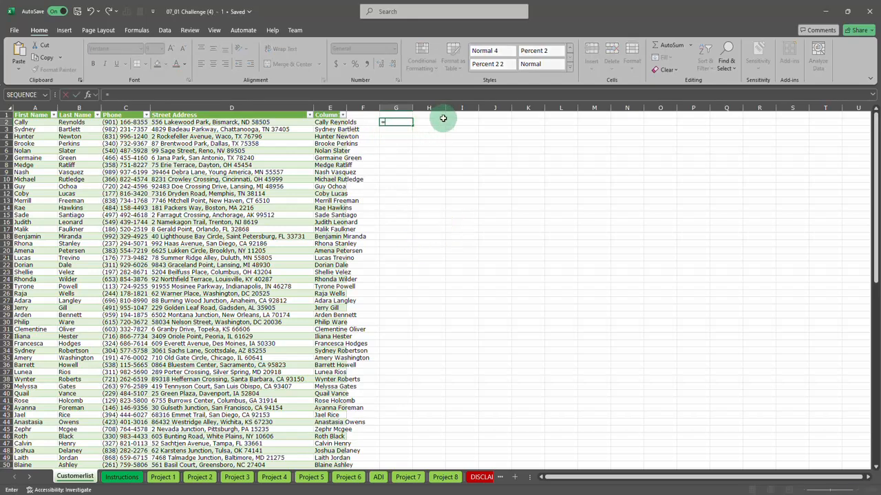
text(upper()
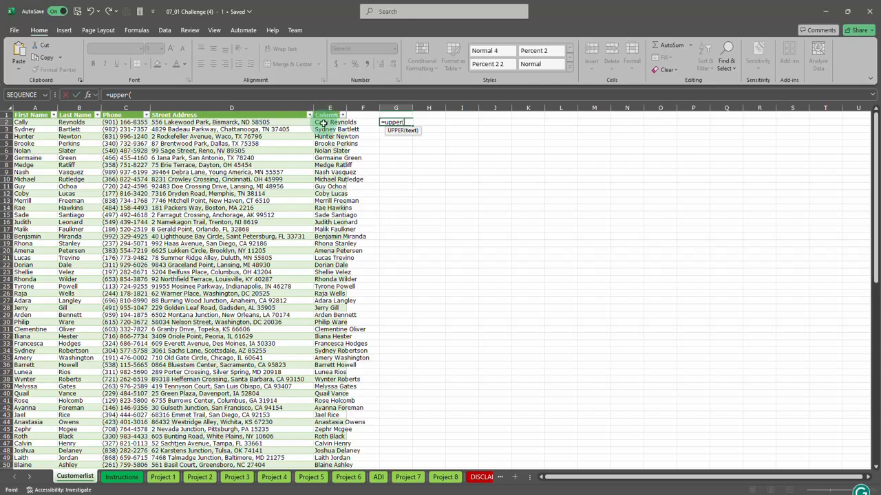
click(327, 122)
key(Return)
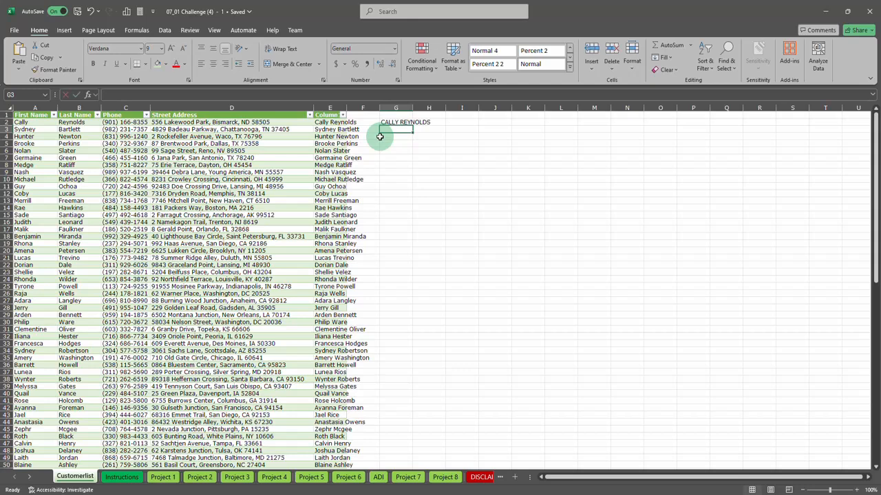
Enter a LEN formula in G3 that counts the characters of the joined customer name in E3.
text(=le)
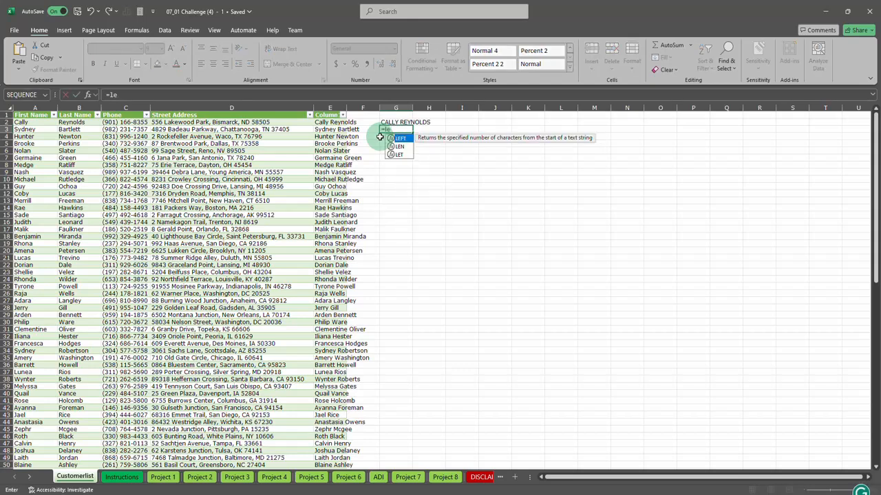
text(n()
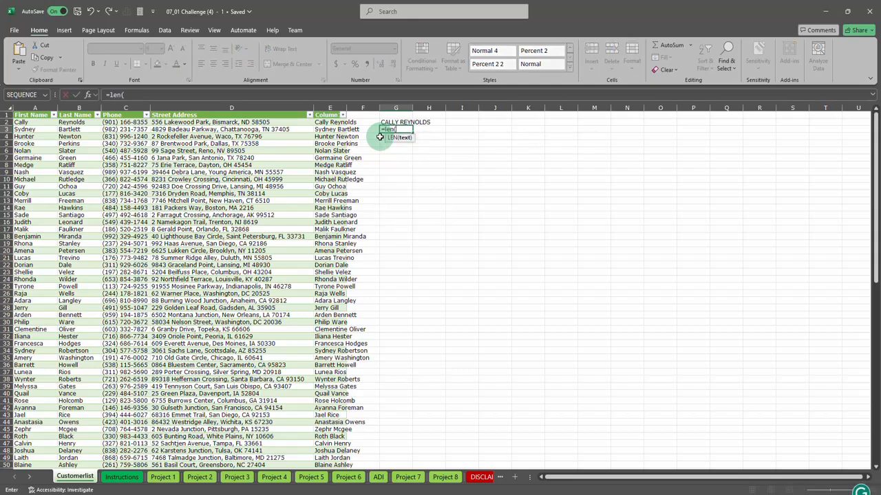
click(338, 129)
key(Return)
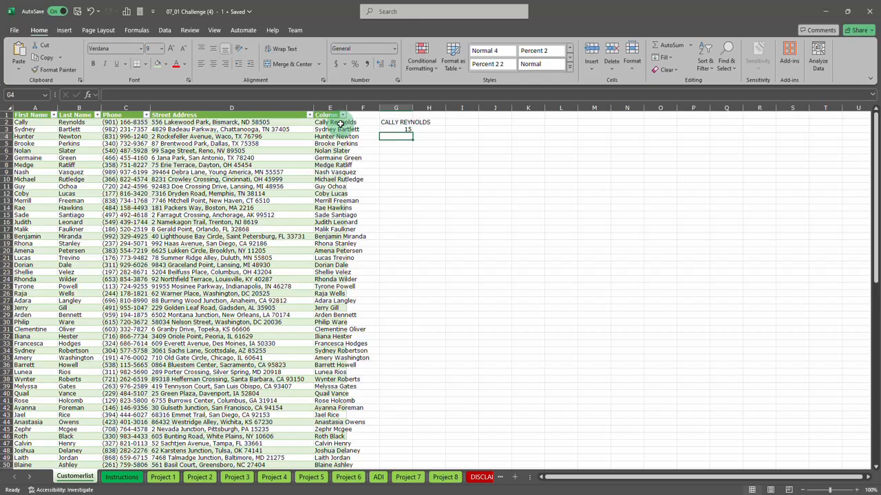
Enter a RIGHT formula in G4 that extracts the last 3 characters of the joined customer name in E4.
text(=right()
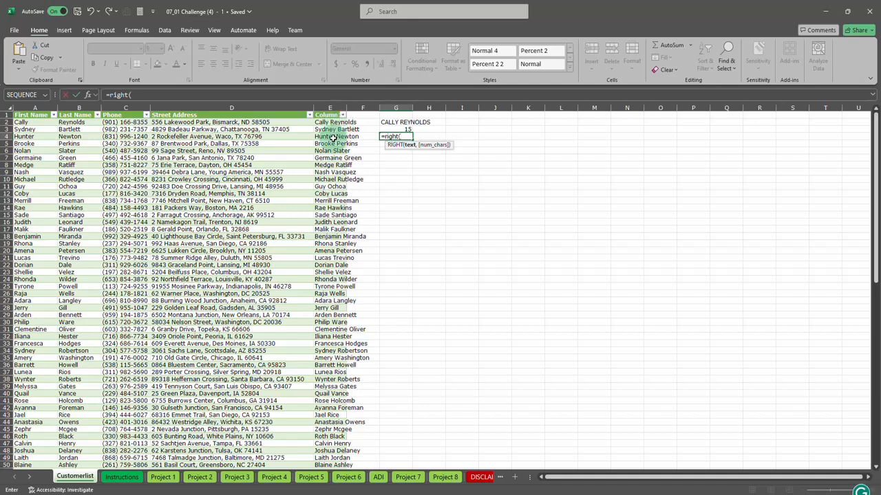
click(333, 137)
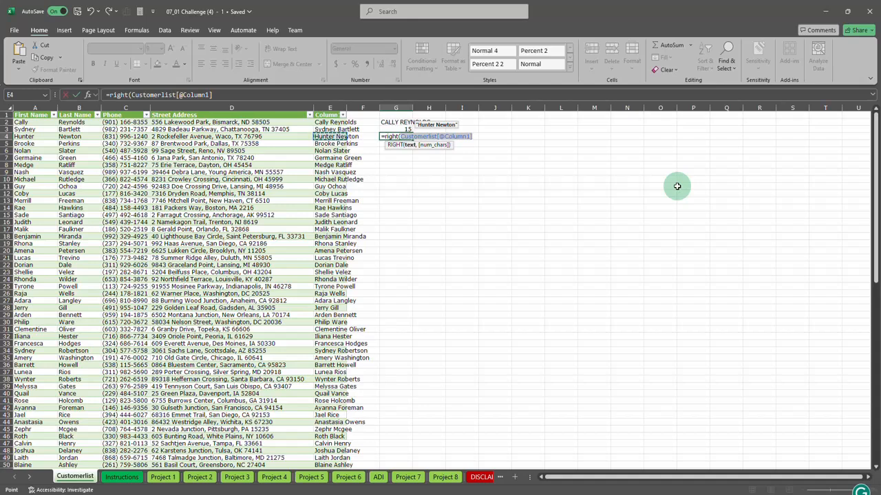
text(,3)
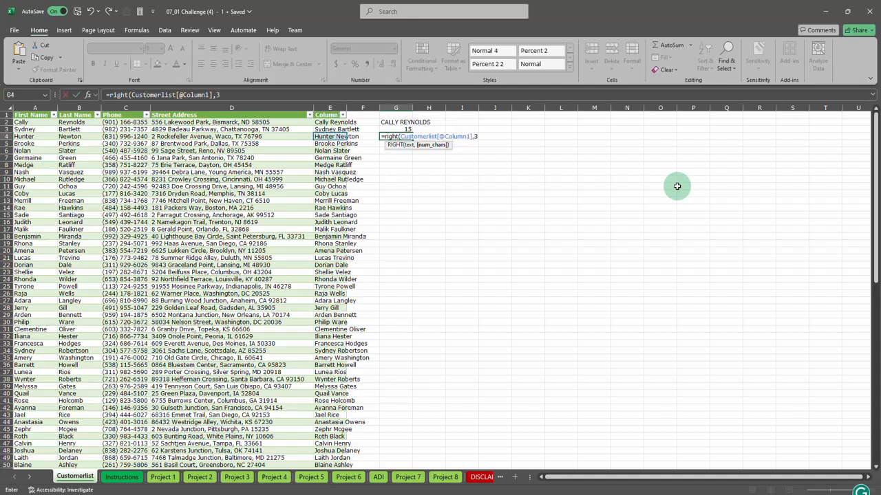
key(Return)
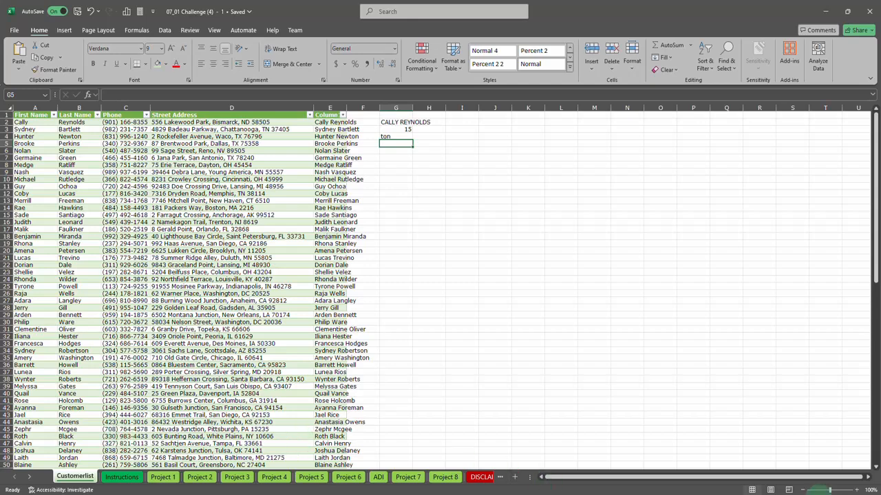
click(740, 483)
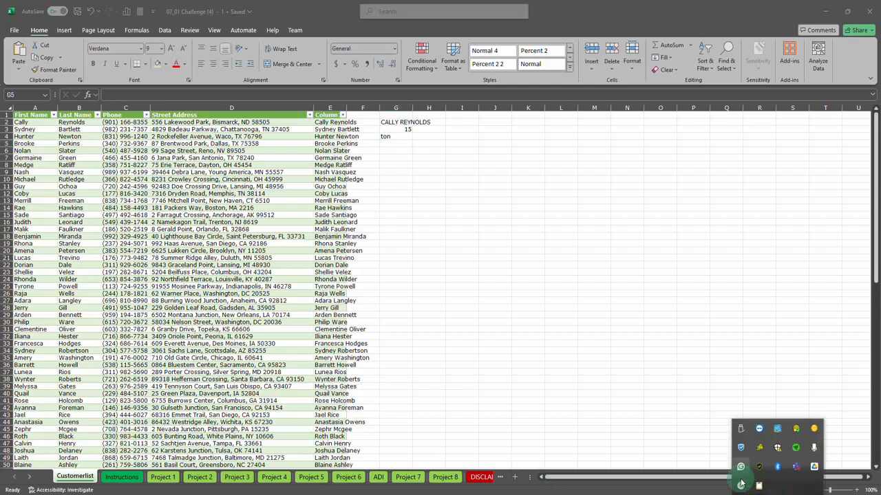